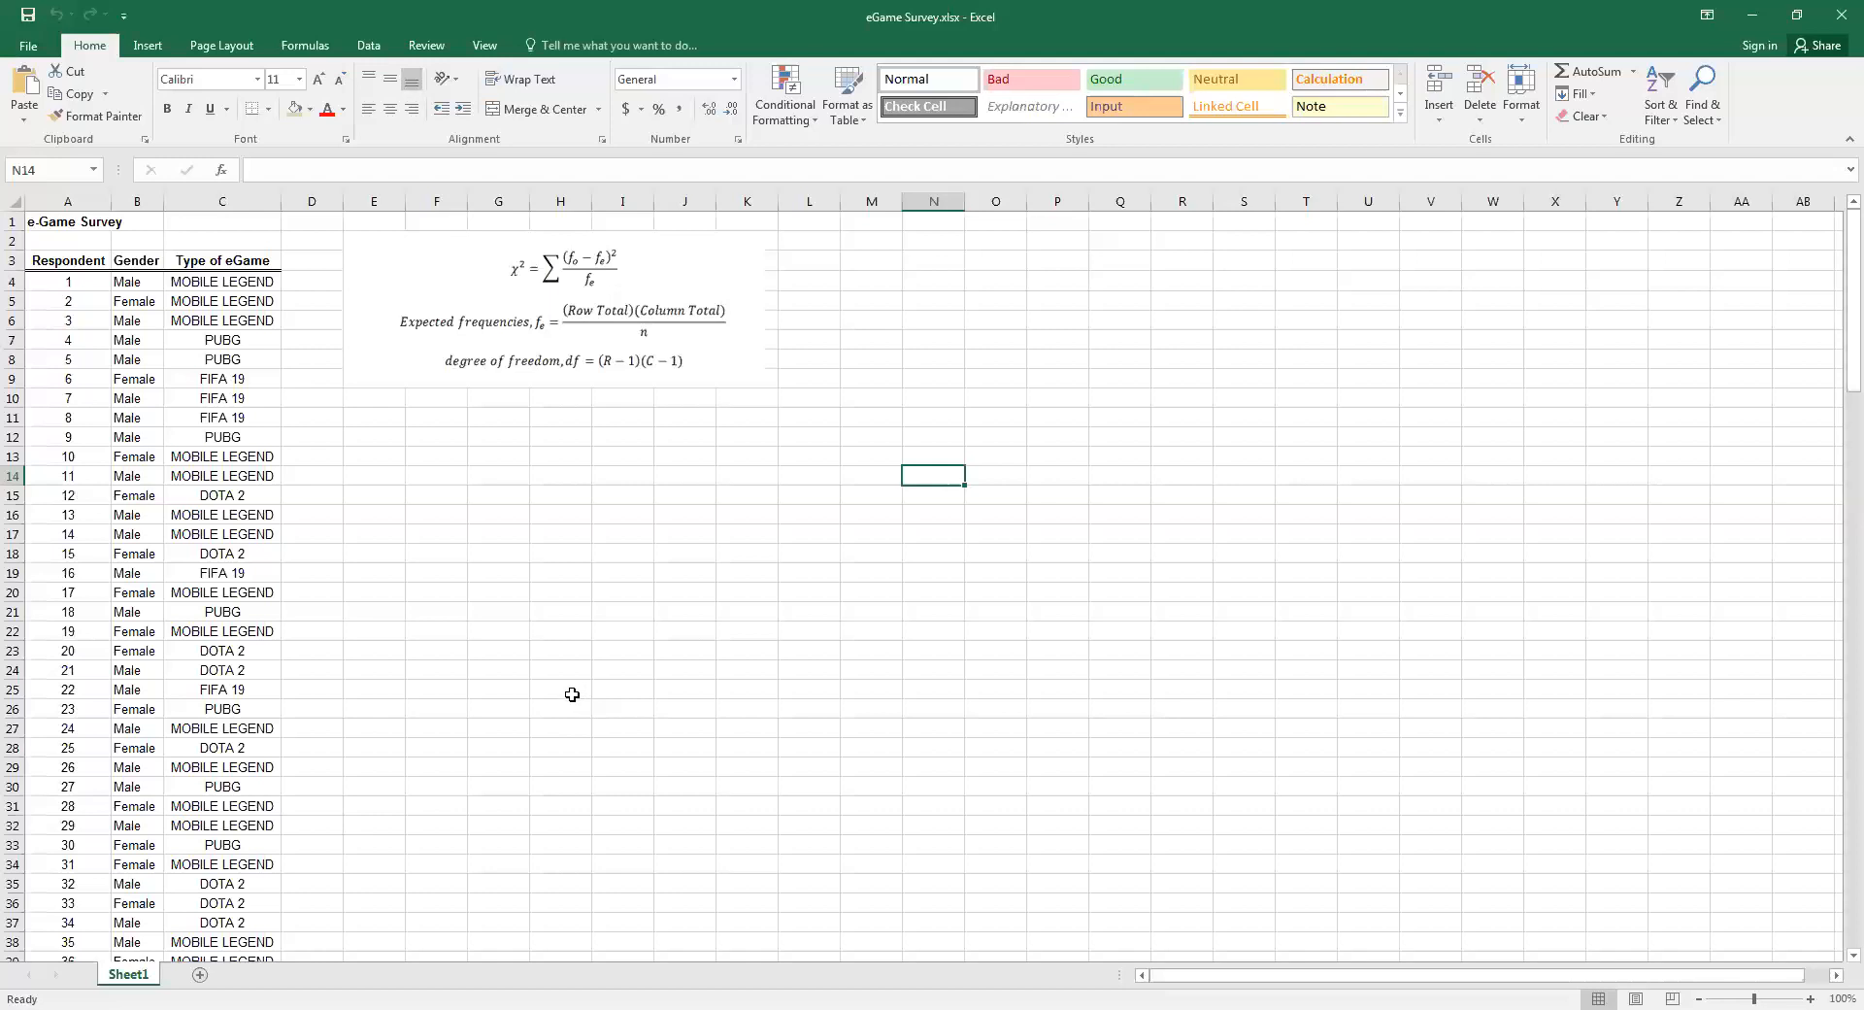
Create a PivotTable from the survey data in Sheet1 A3:C153 on a new worksheet
left_click(127, 460)
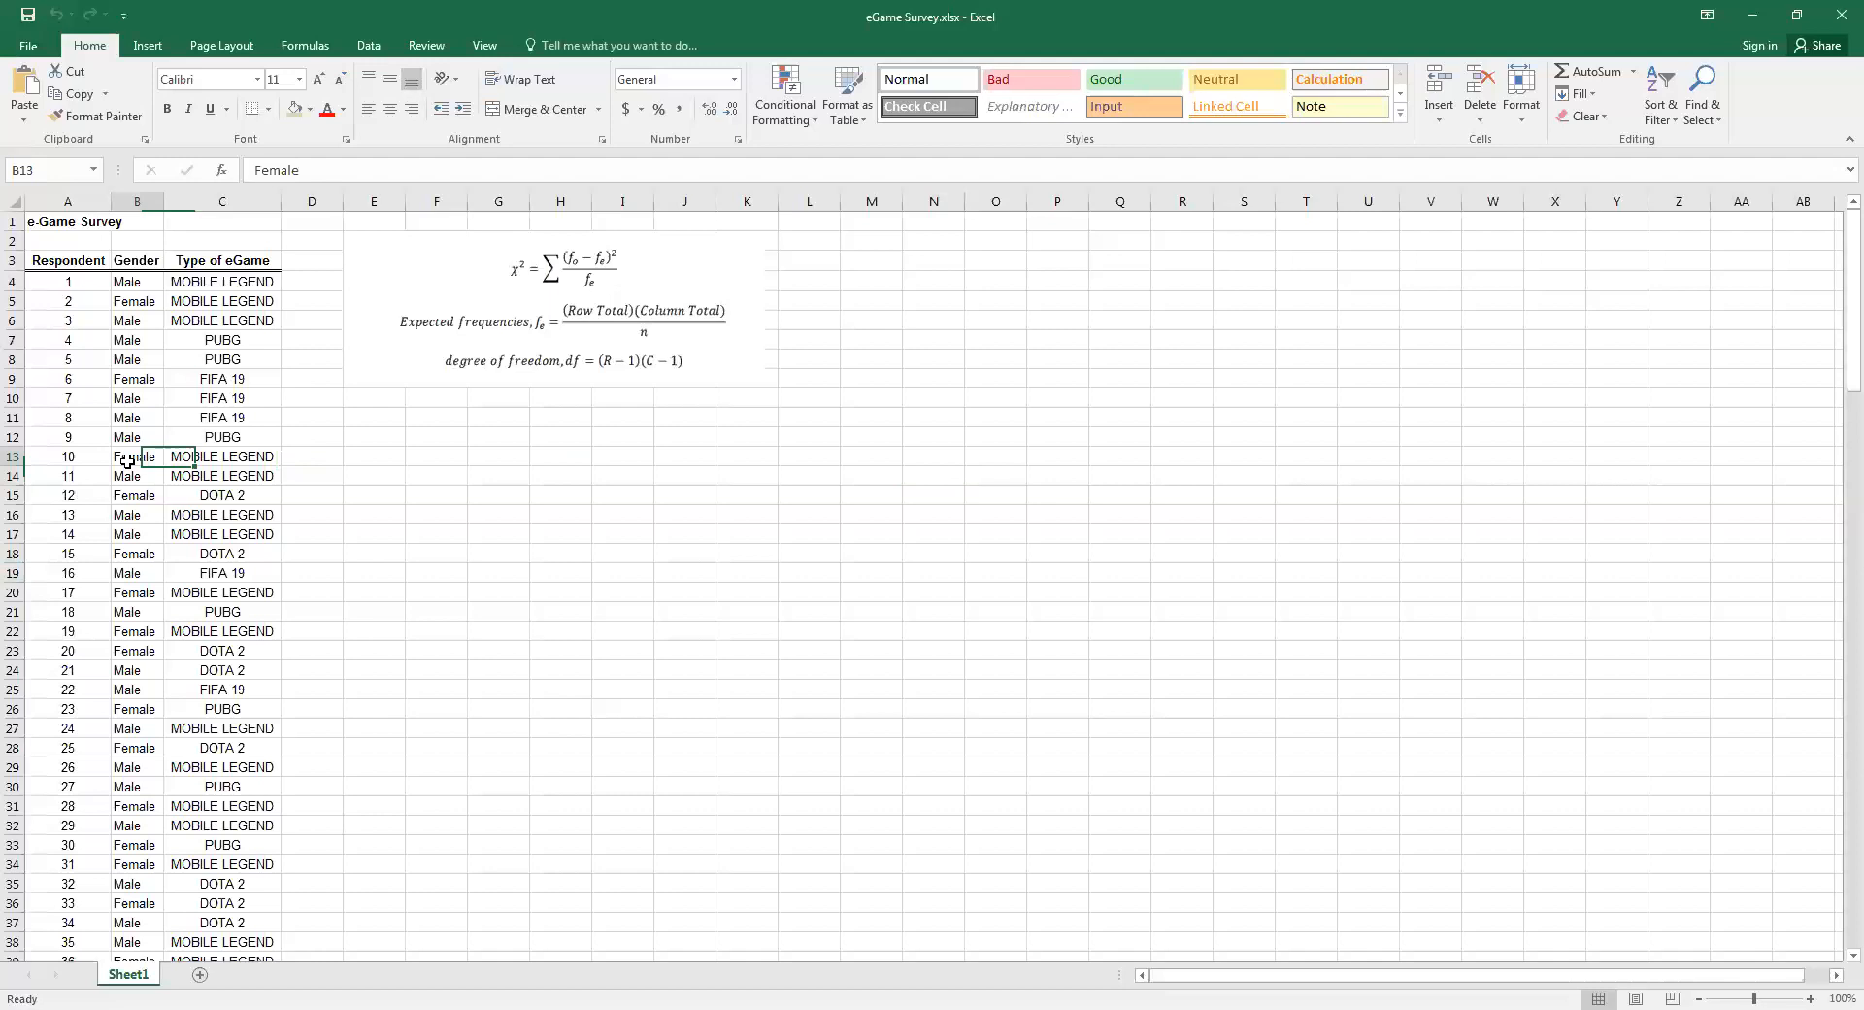
left_click(149, 46)
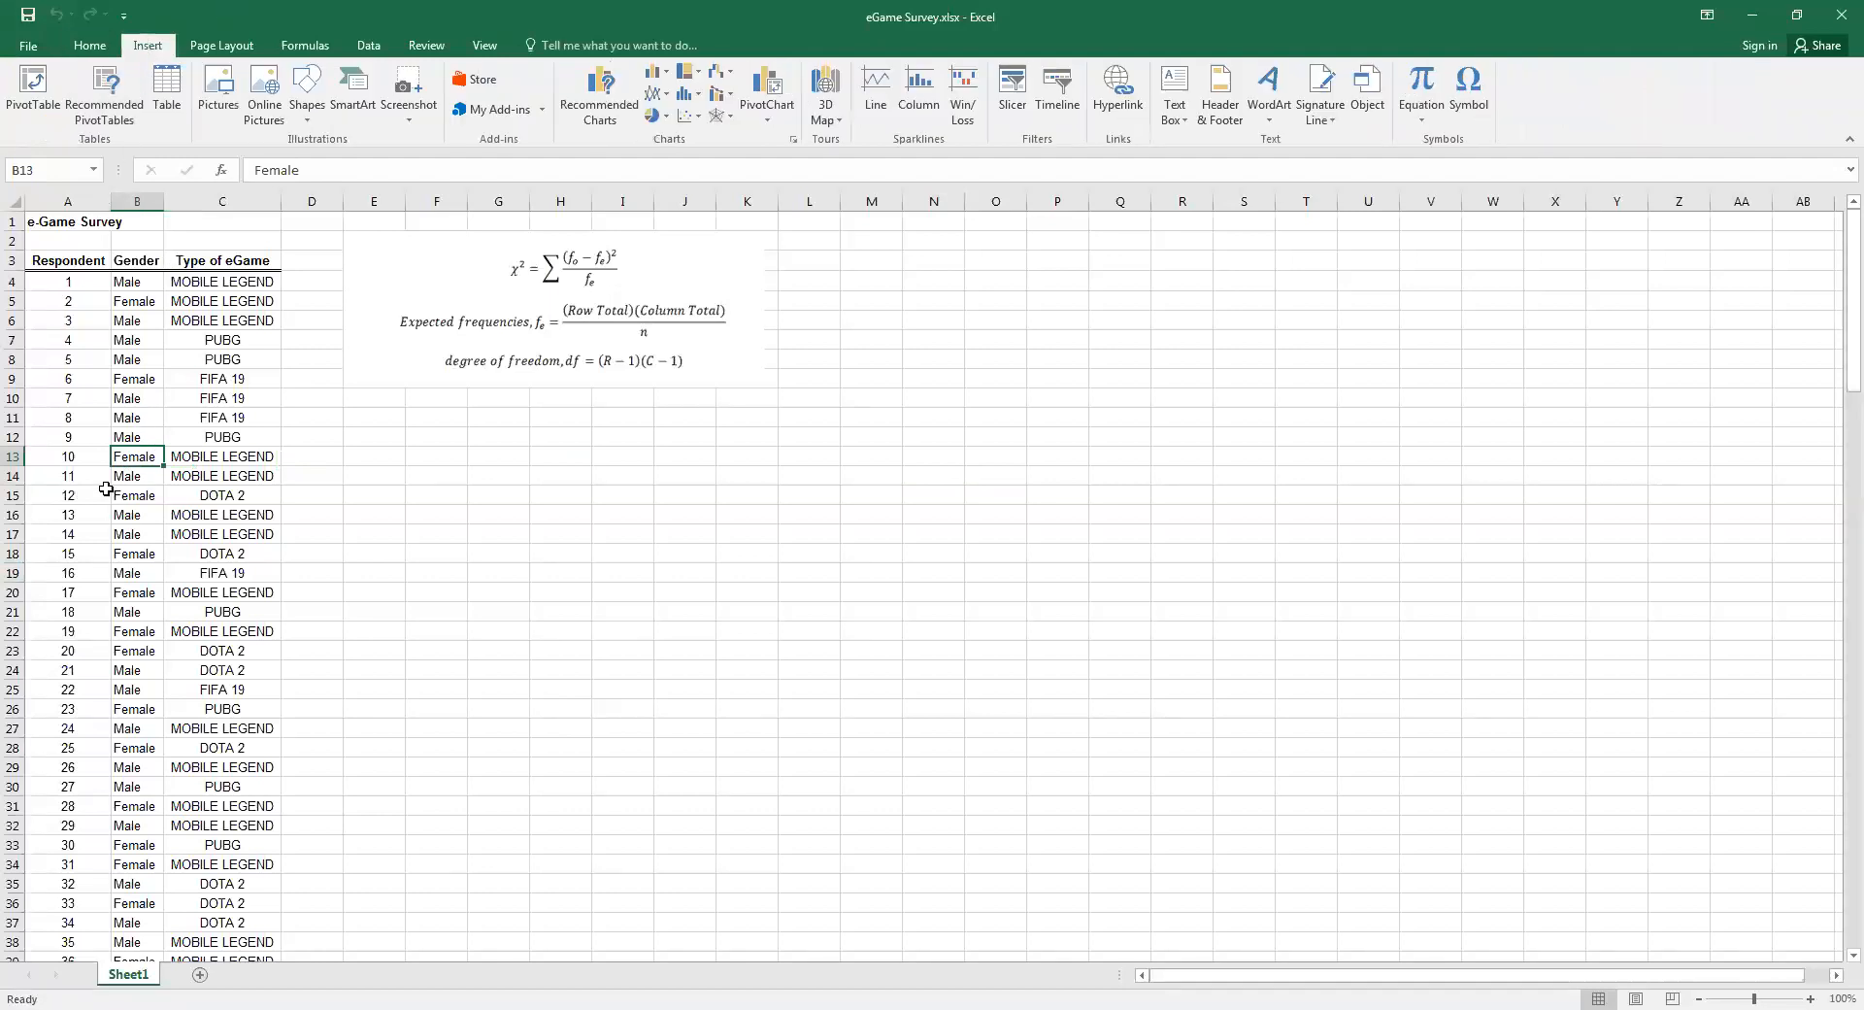
left_click(140, 392)
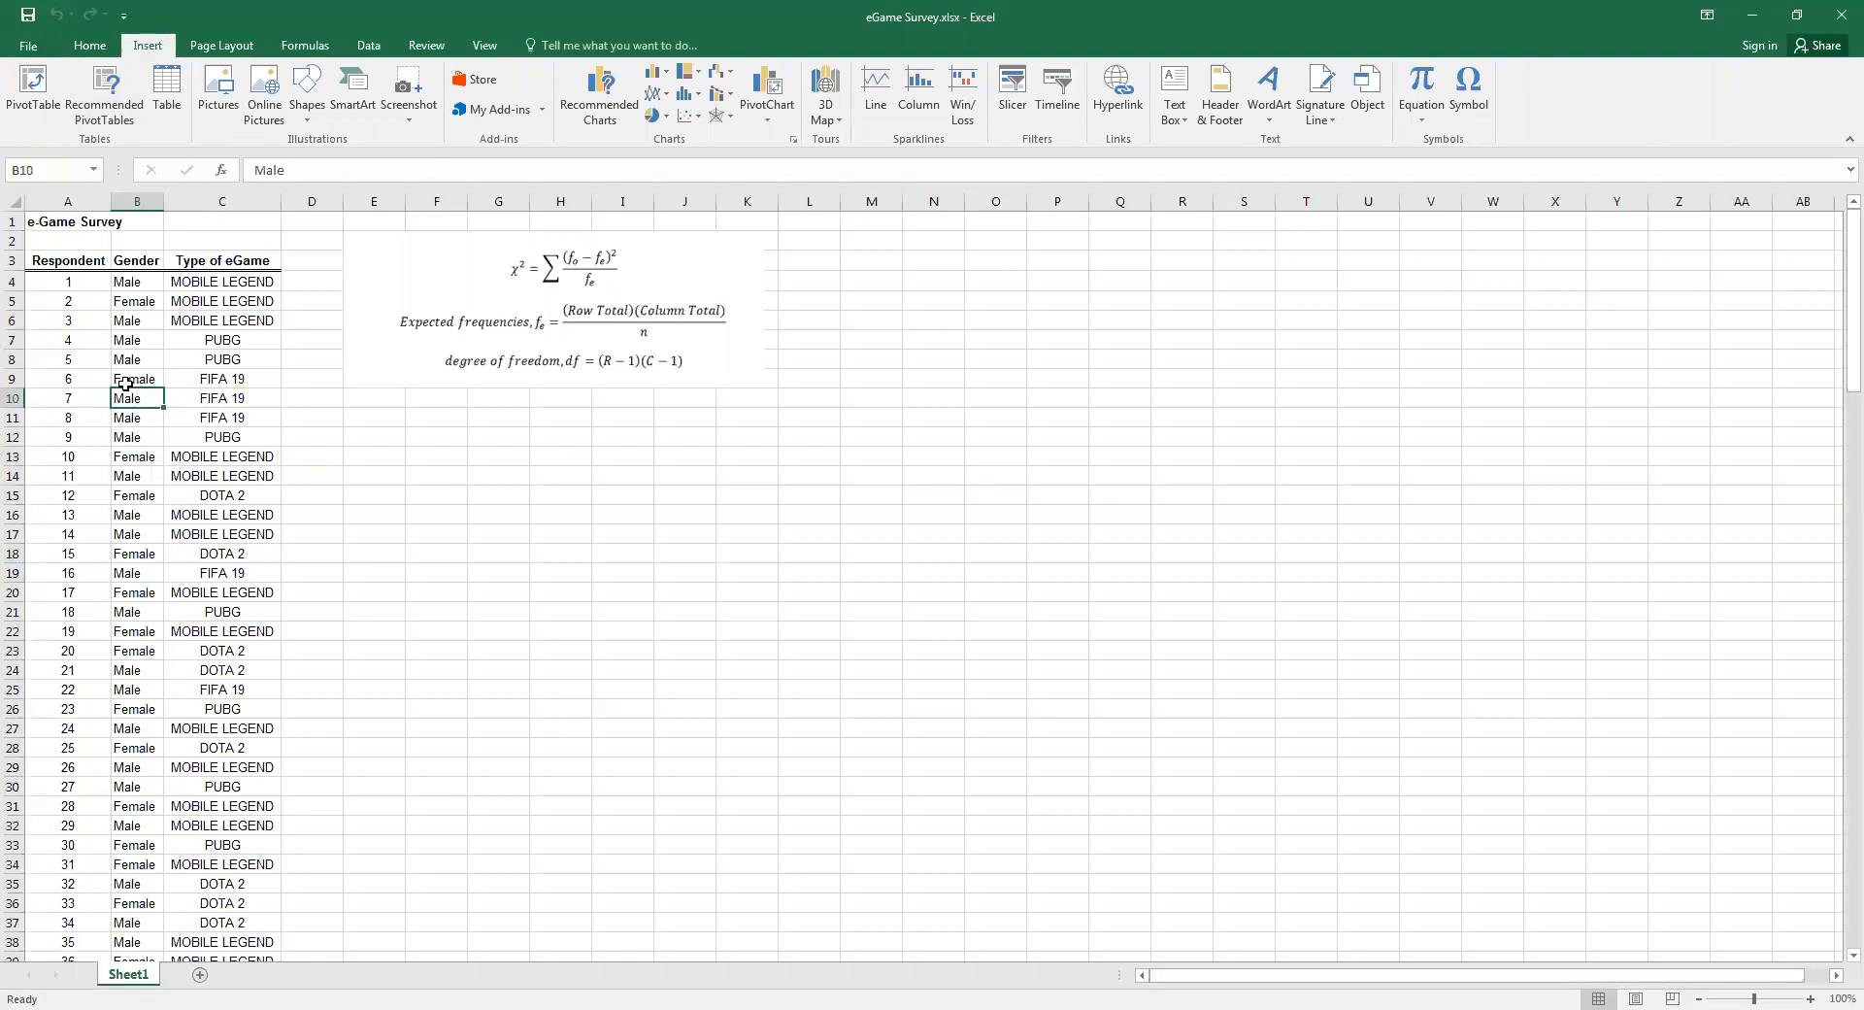
left_click(35, 86)
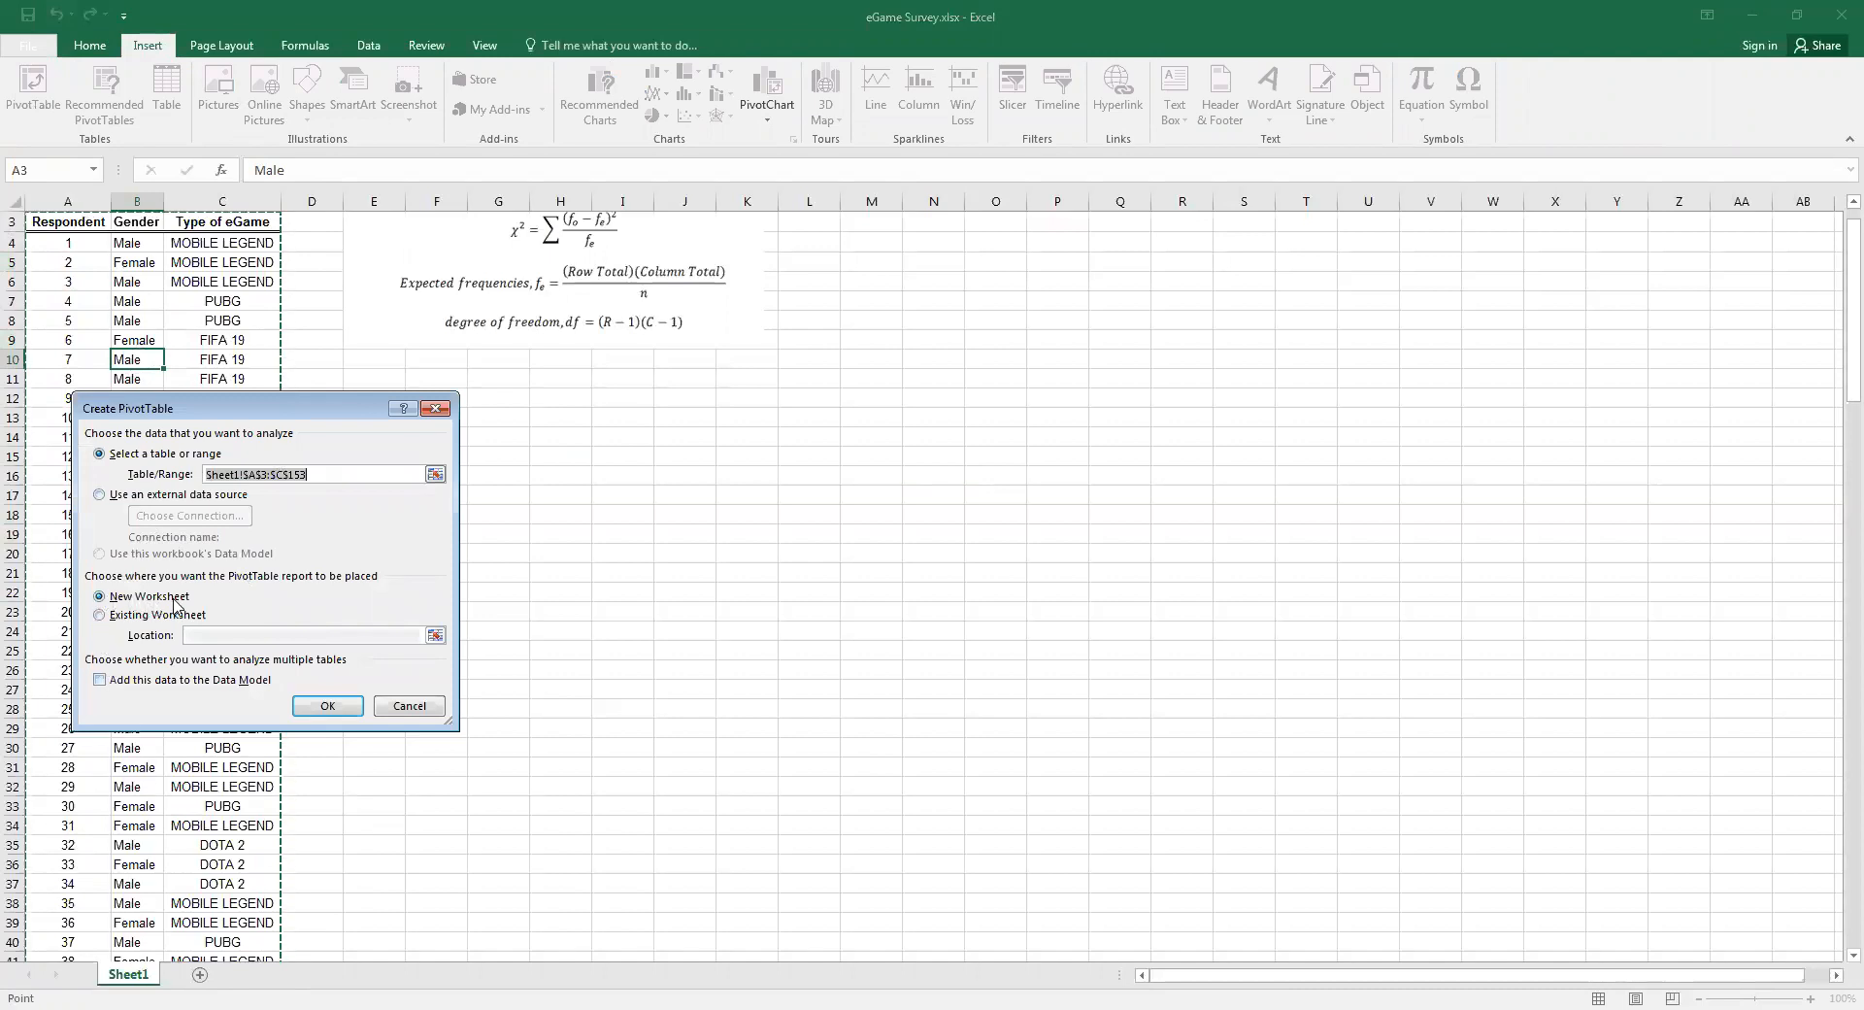
left_click(307, 714)
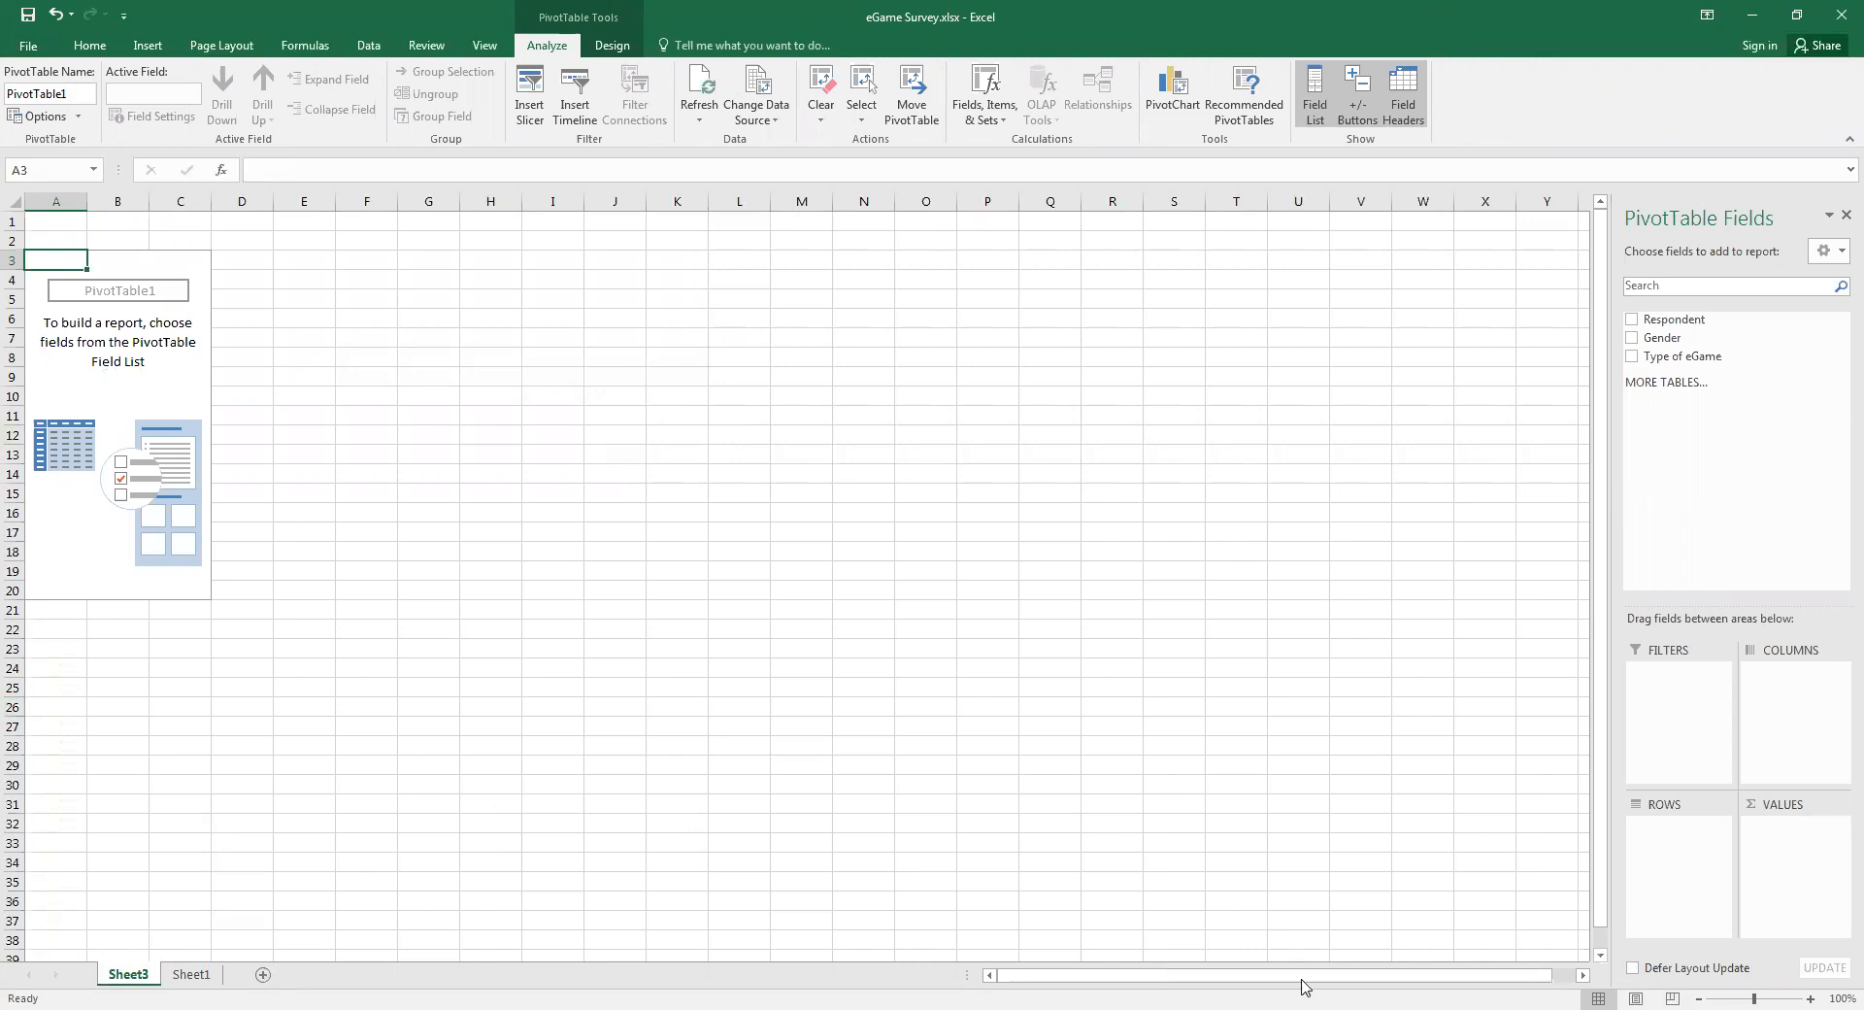
Lay out the PivotTable with Gender as rows, Type of eGame as columns and Respondent as values
left_click(1811, 998)
left_click(1810, 998)
left_click(1810, 998)
left_click(813, 565)
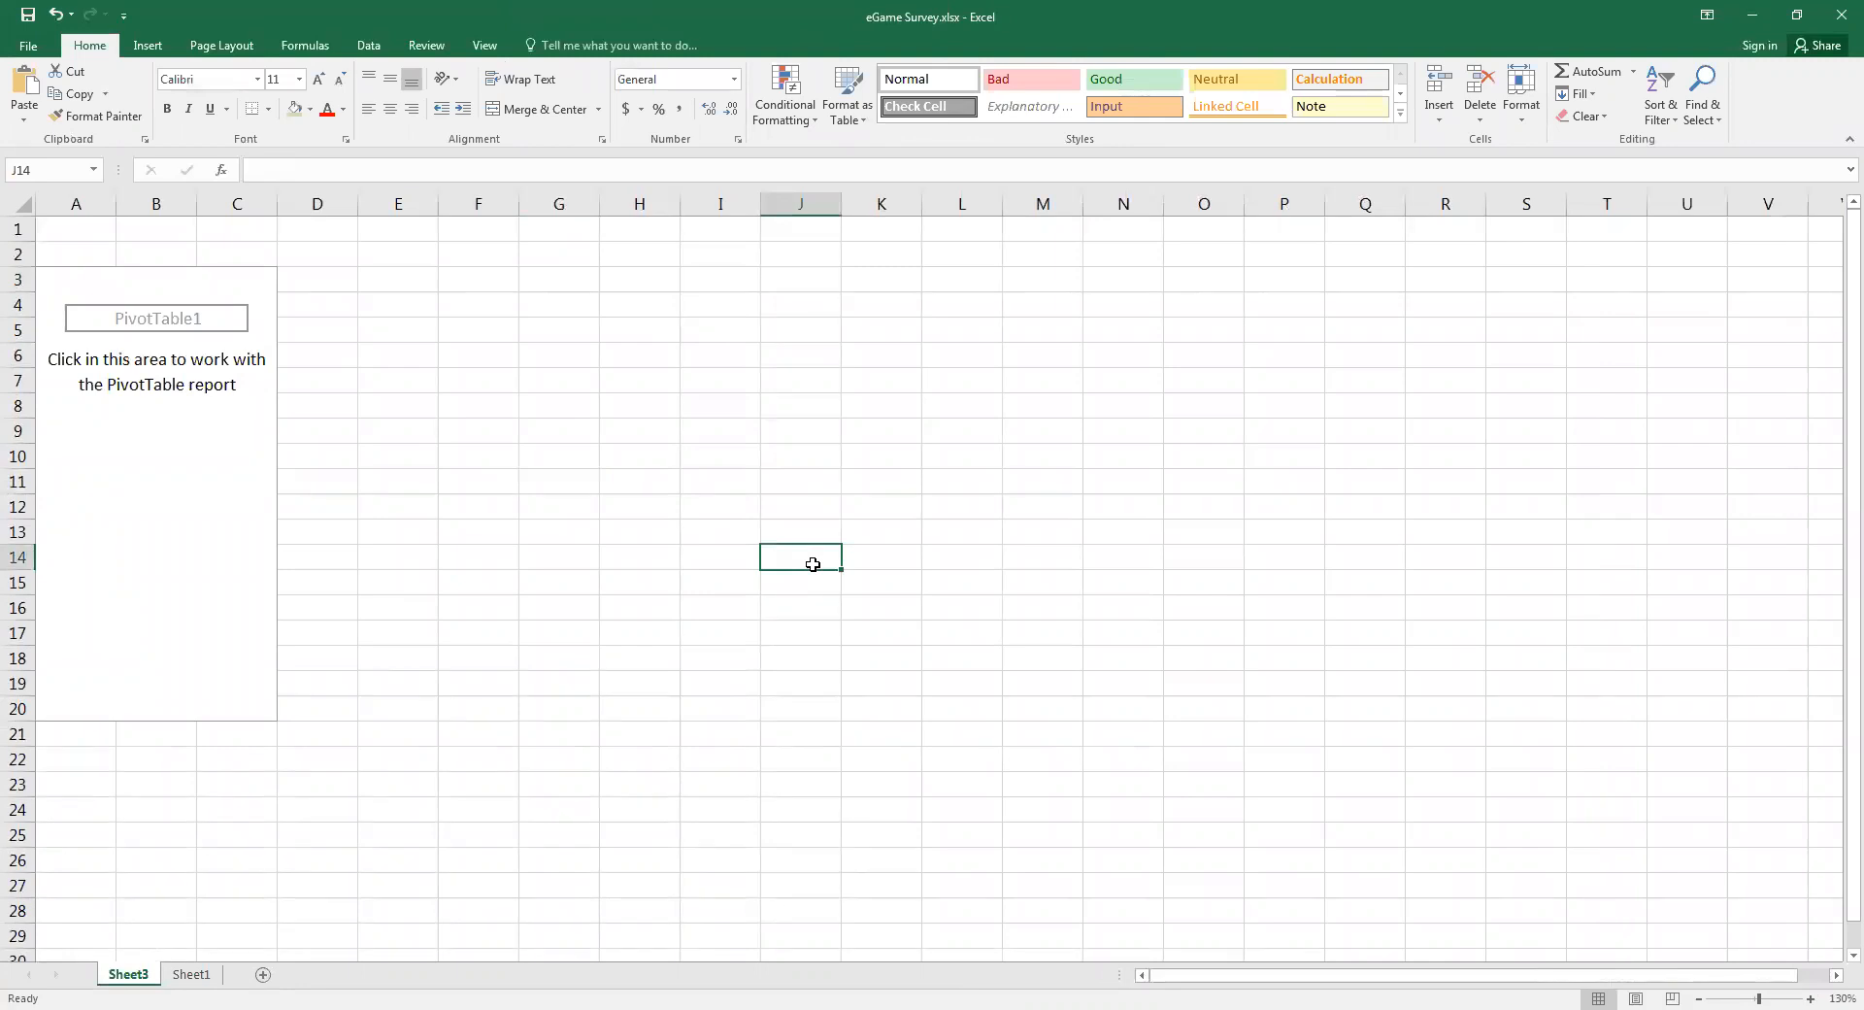
left_click(207, 437)
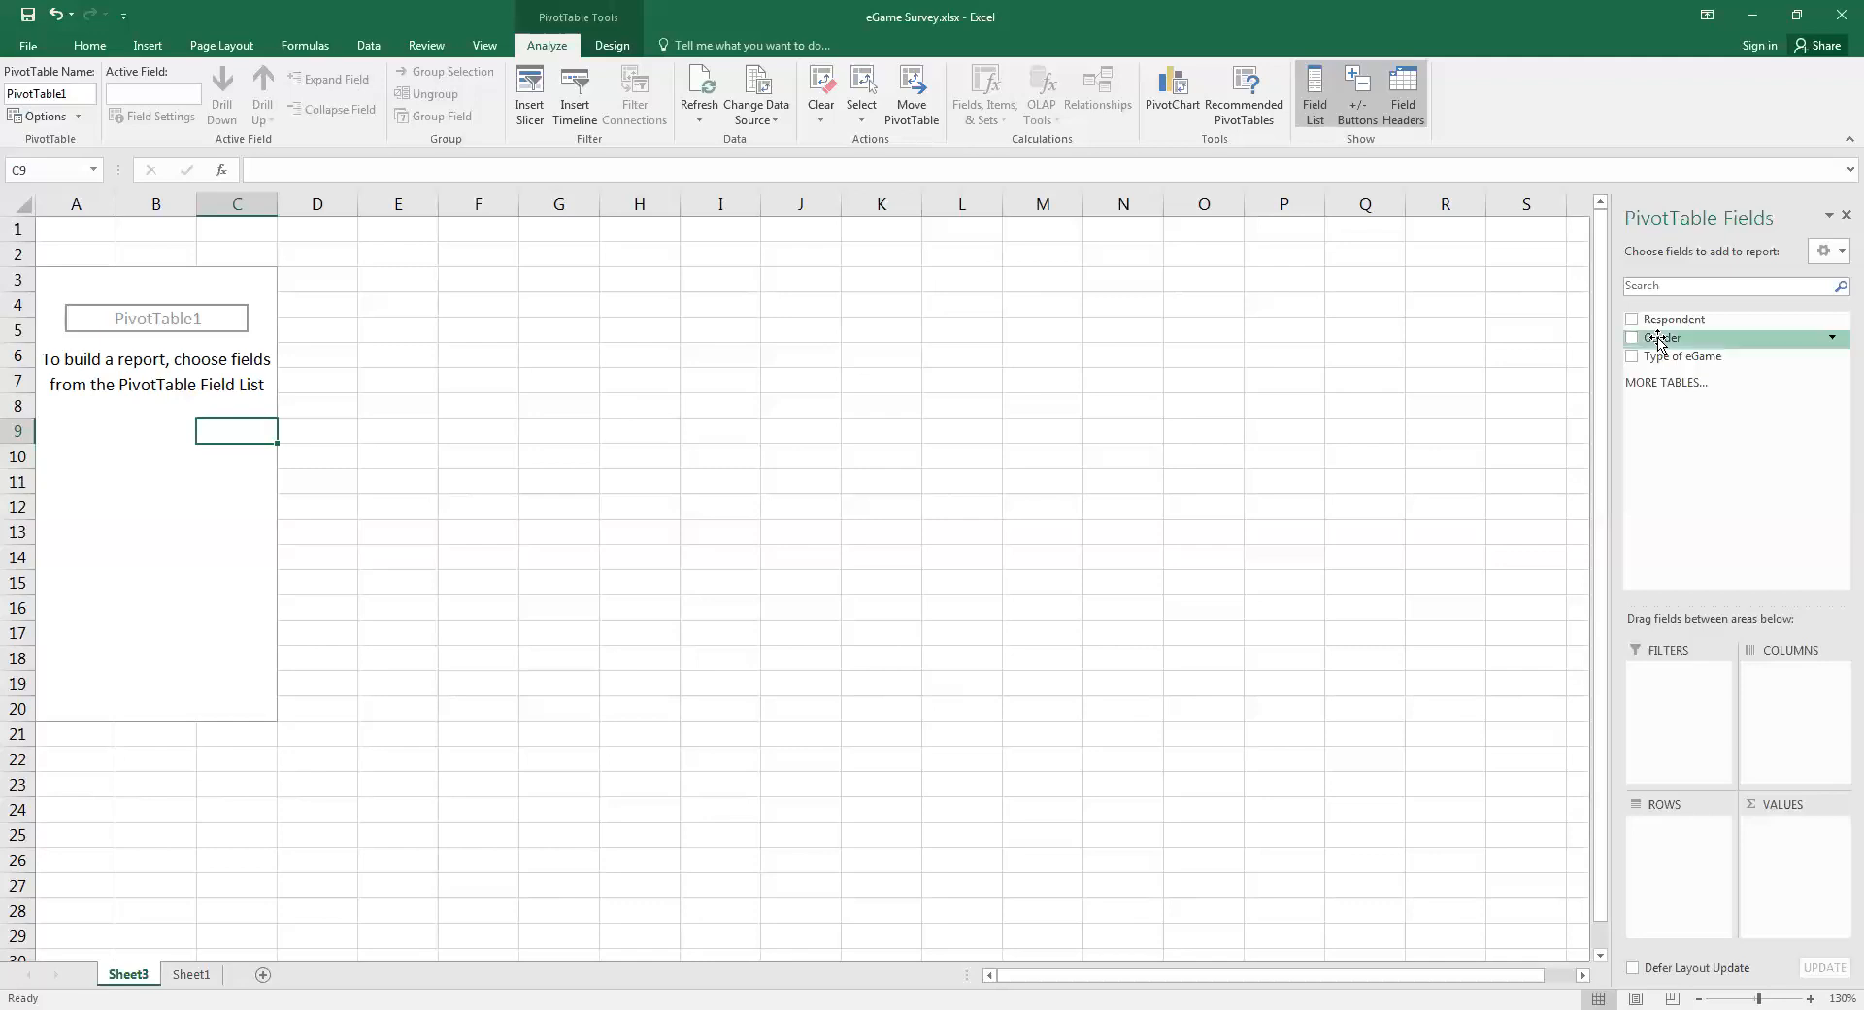
left_click_drag(1660, 340, 1658, 475)
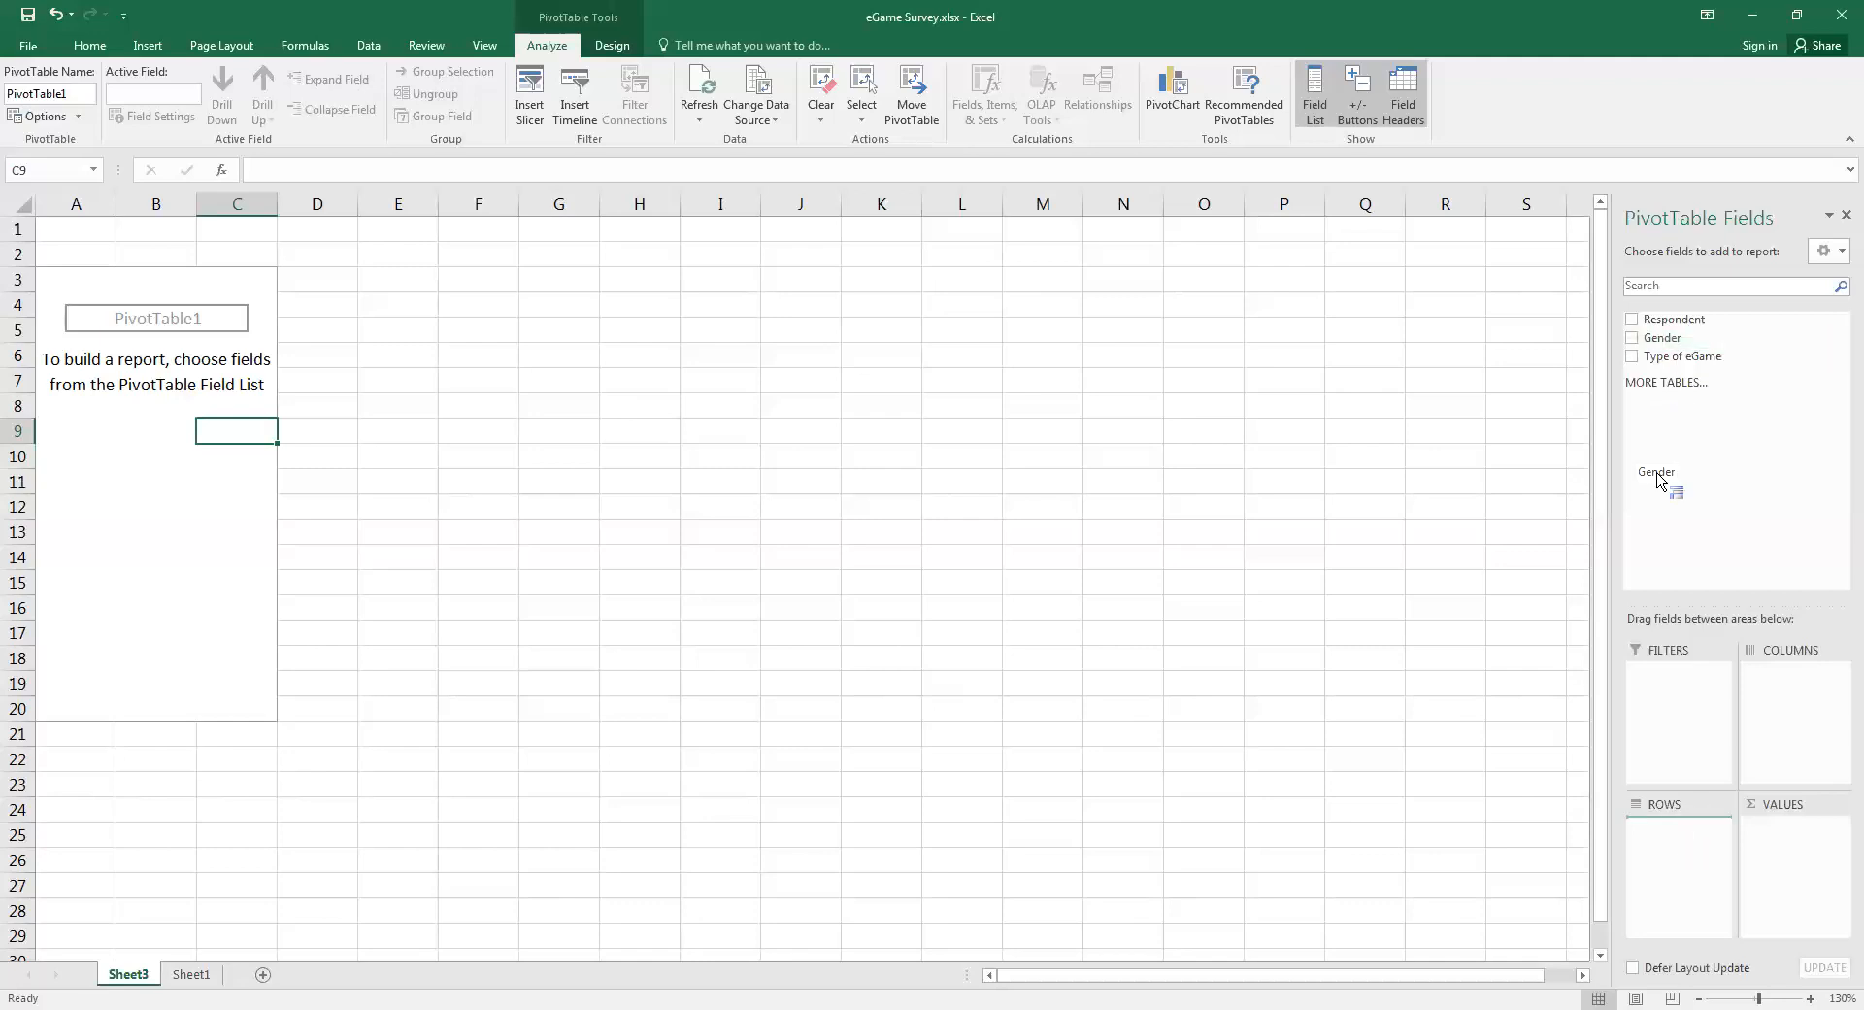
left_click_drag(1658, 356, 1798, 691)
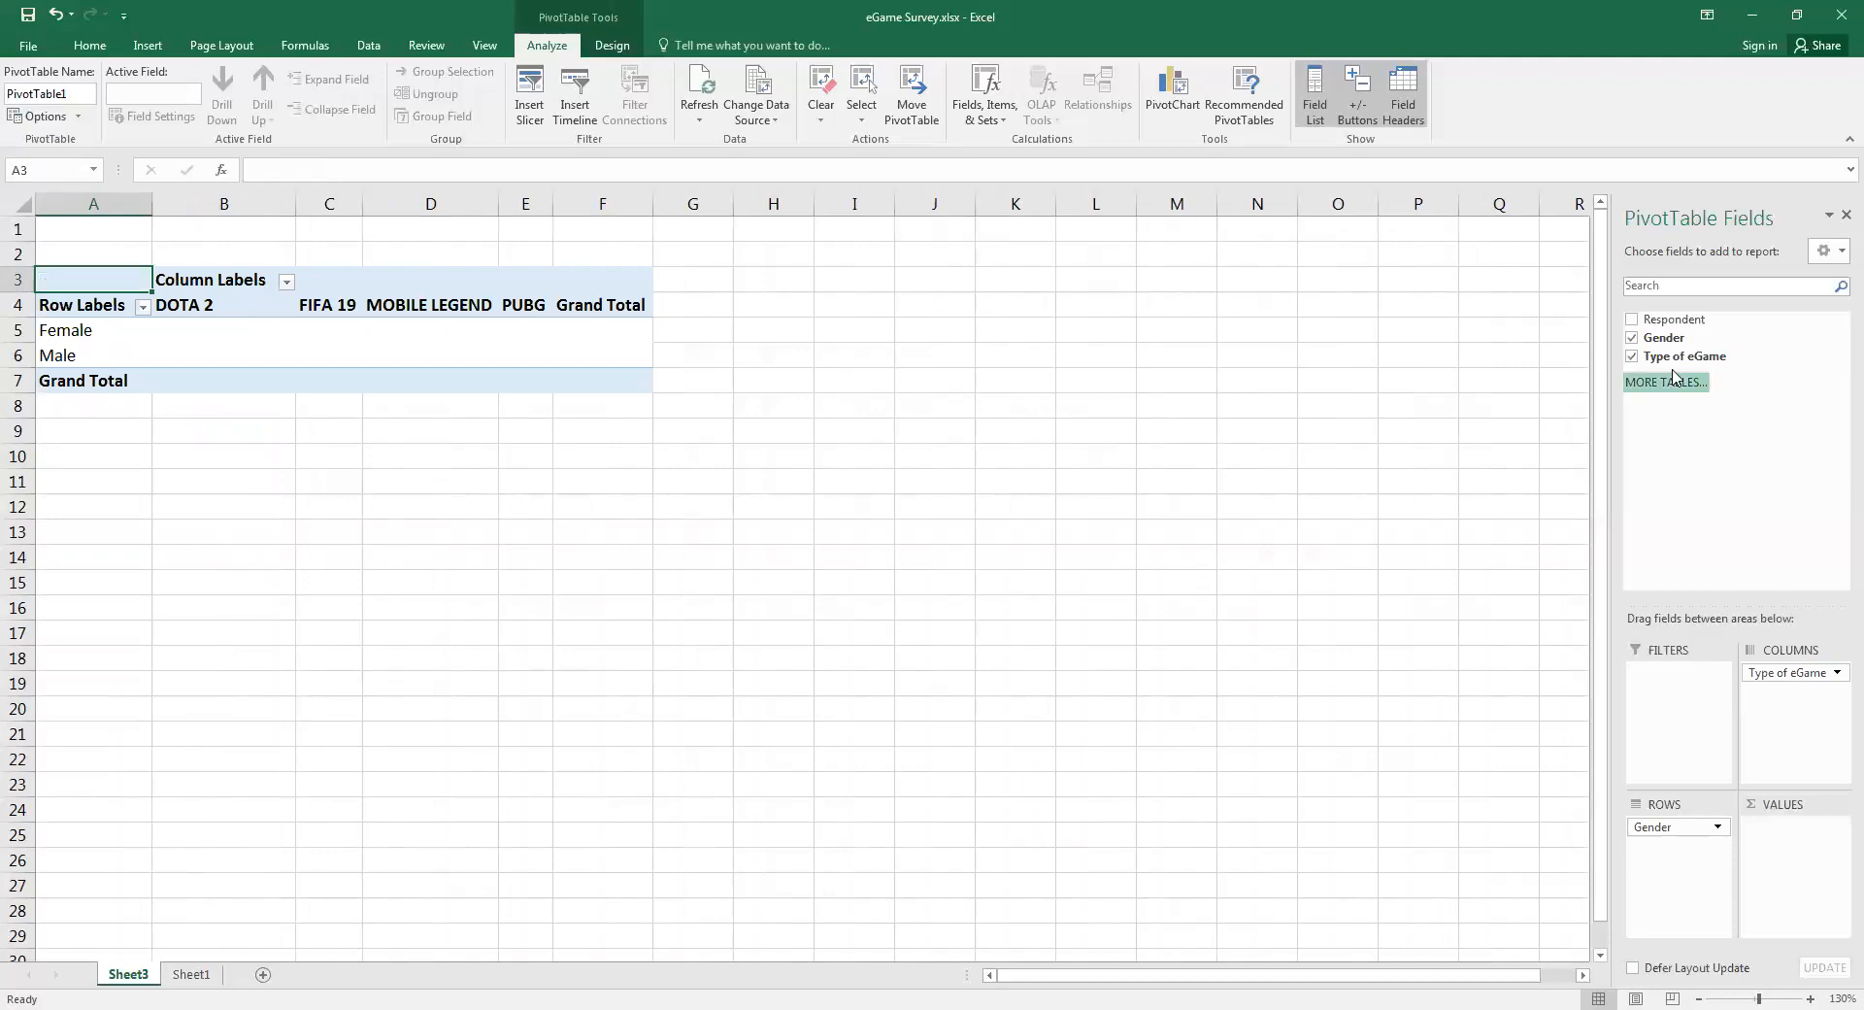
left_click_drag(1672, 328, 1833, 831)
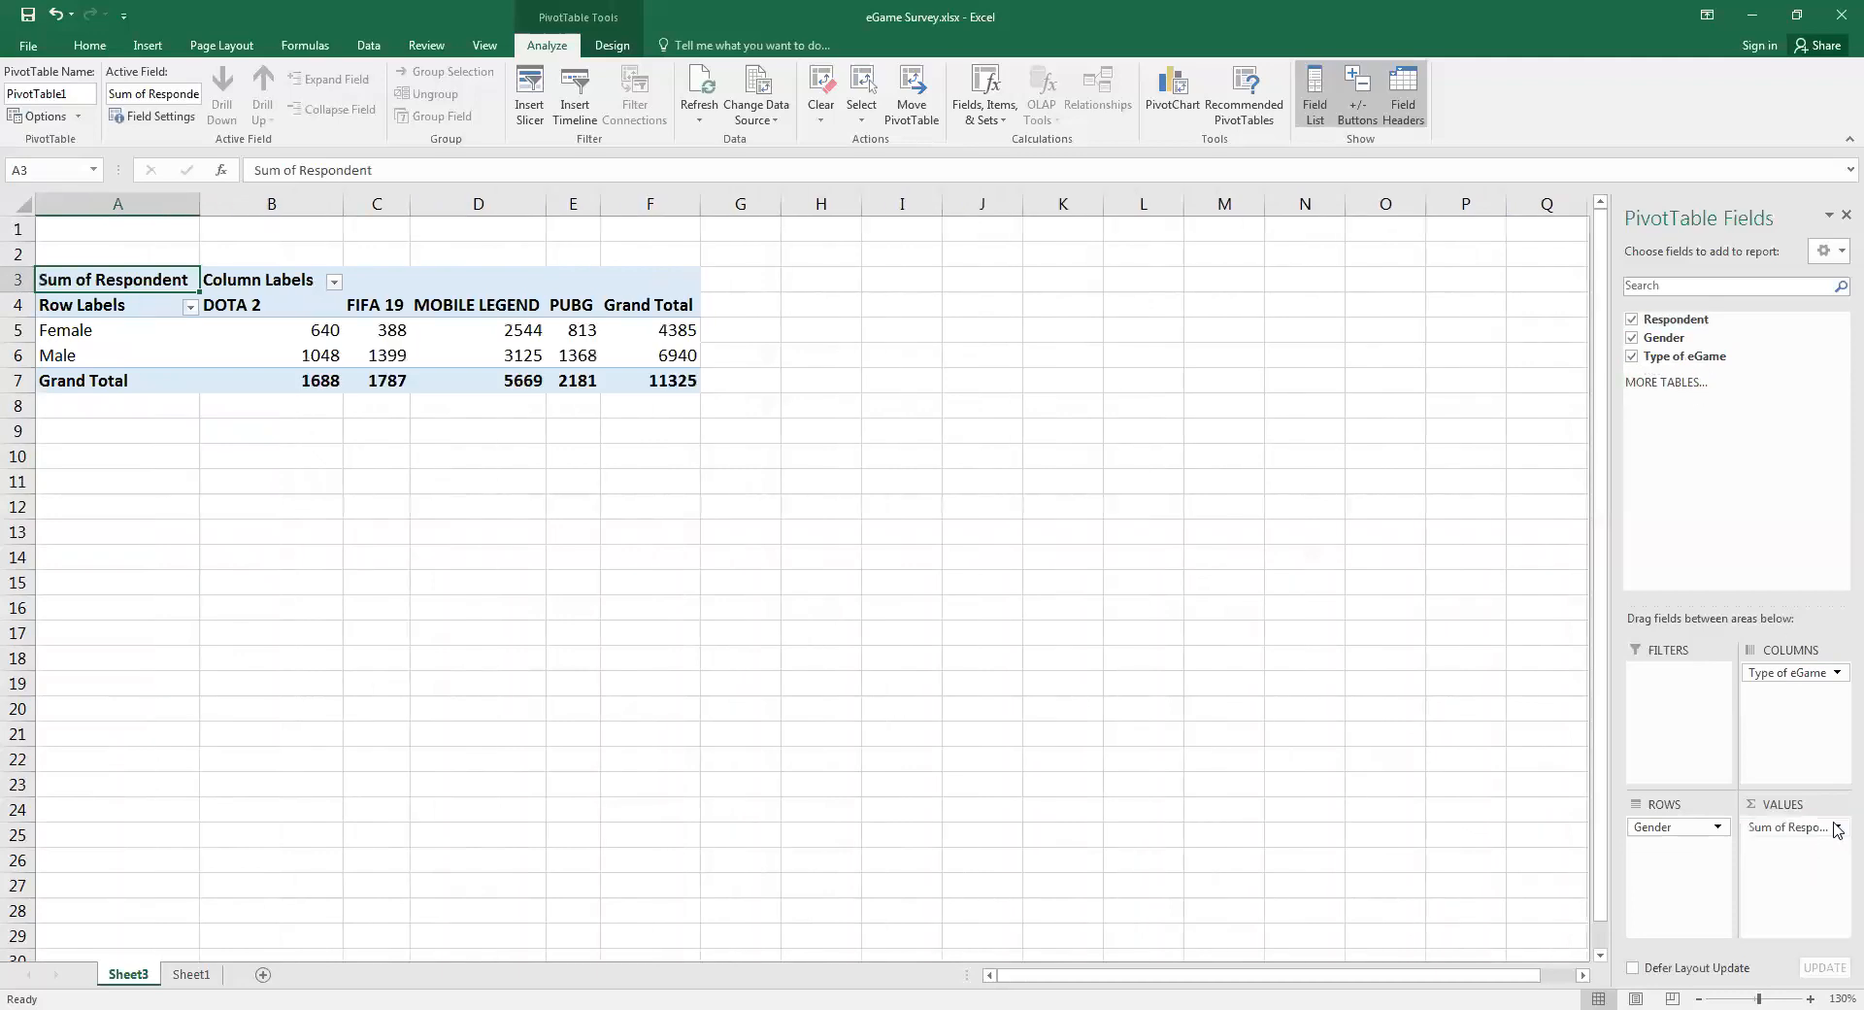
Summarize the Respondent values by Count and change the PivotTable's report layout to show the field names Gender and Type of eGame as headings
left_click(1836, 828)
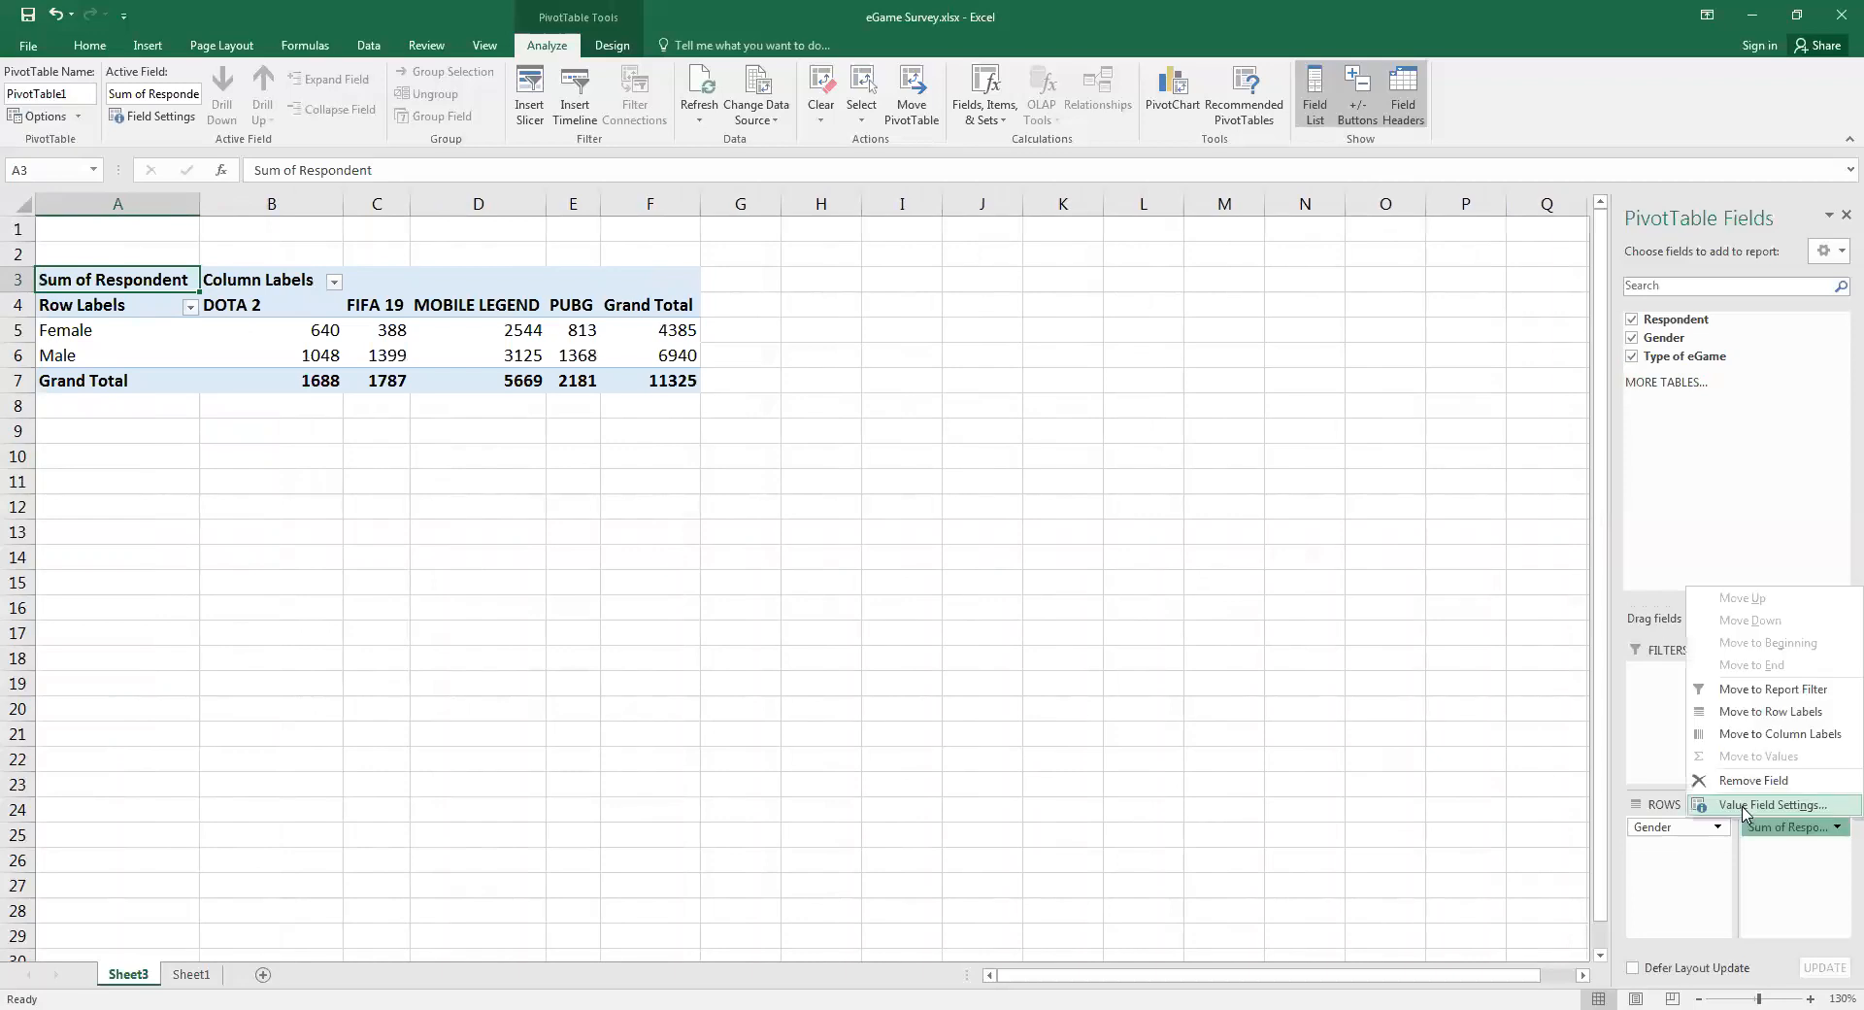
left_click(1745, 805)
left_click(124, 591)
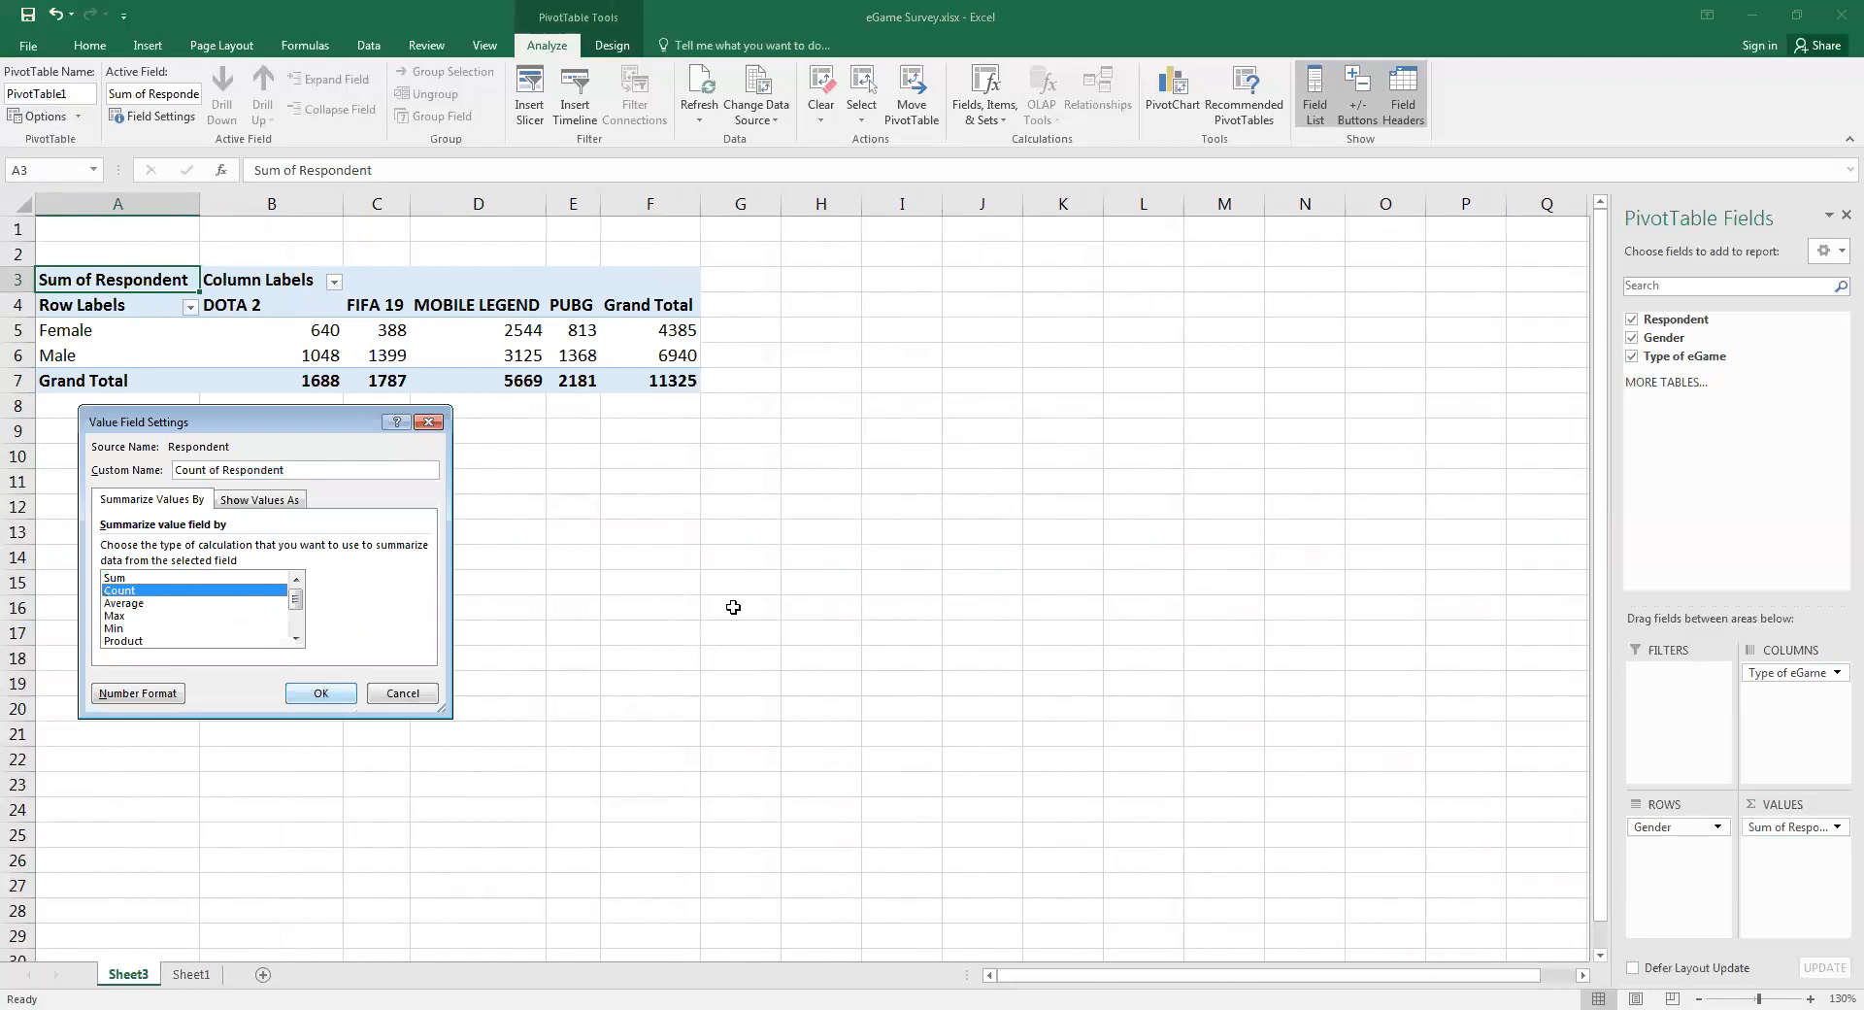
key("Return")
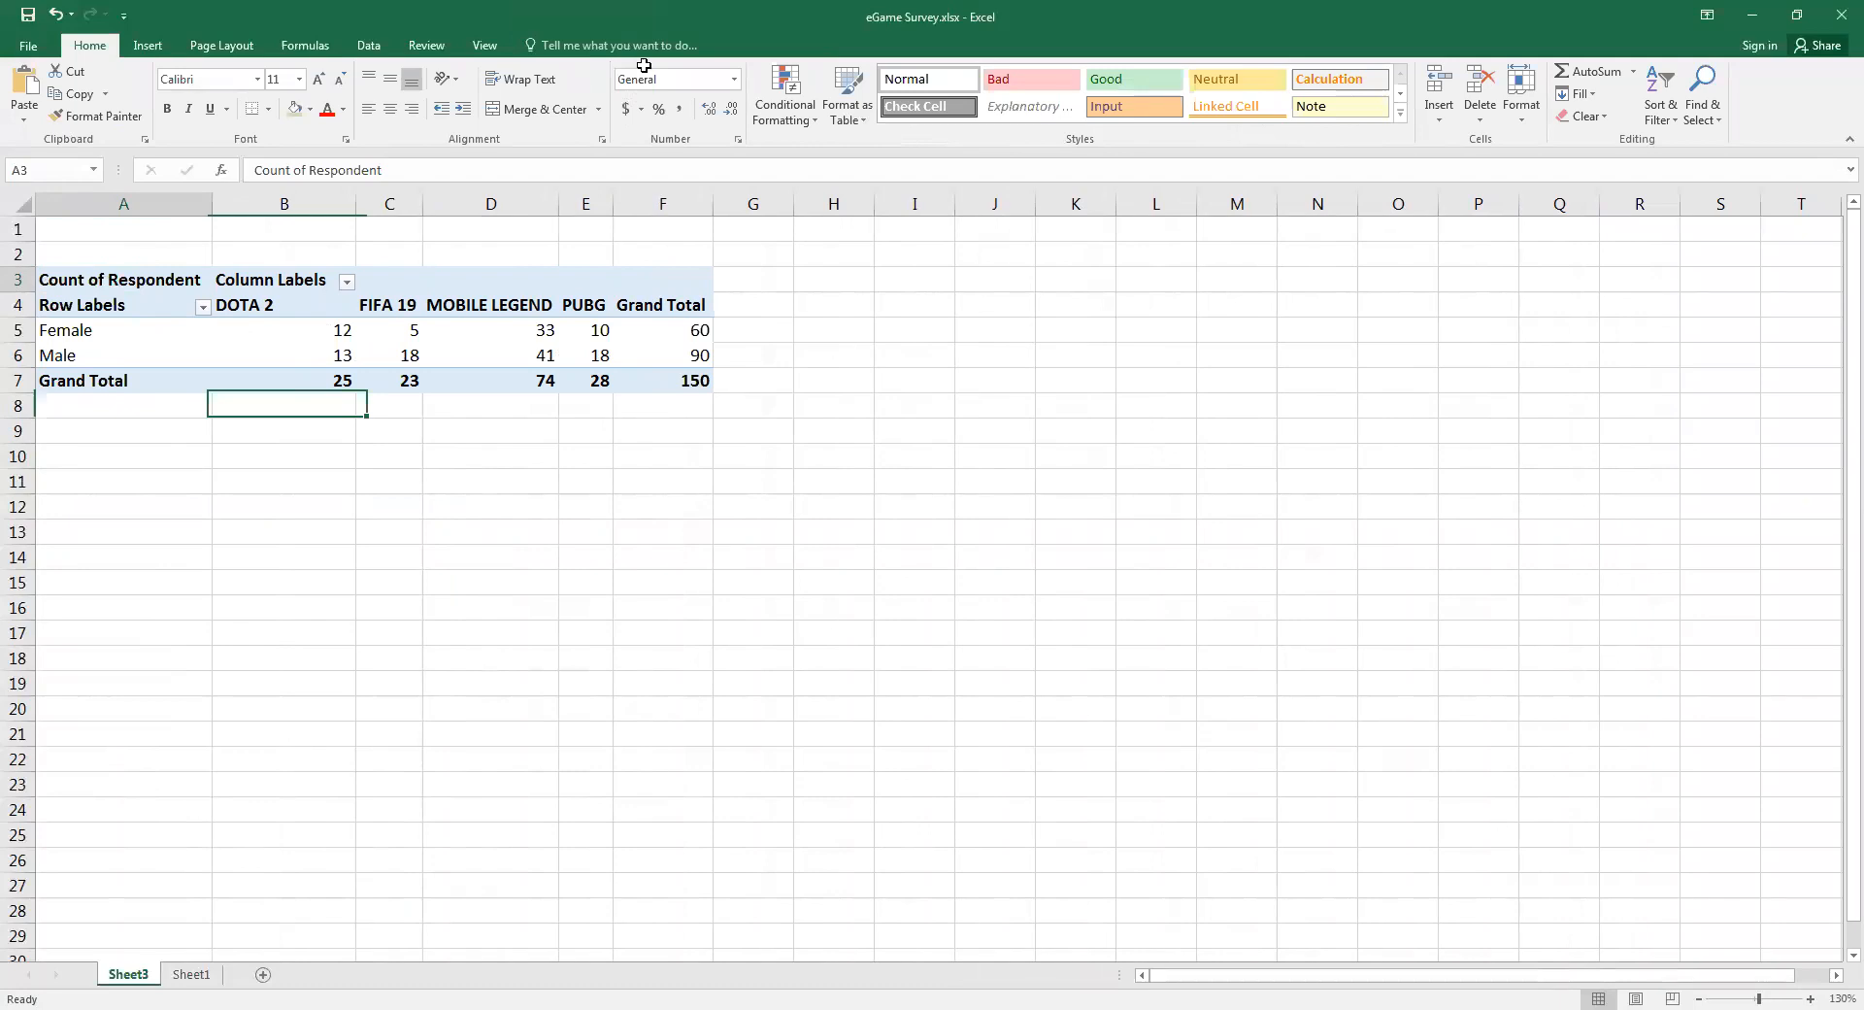
left_click(604, 47)
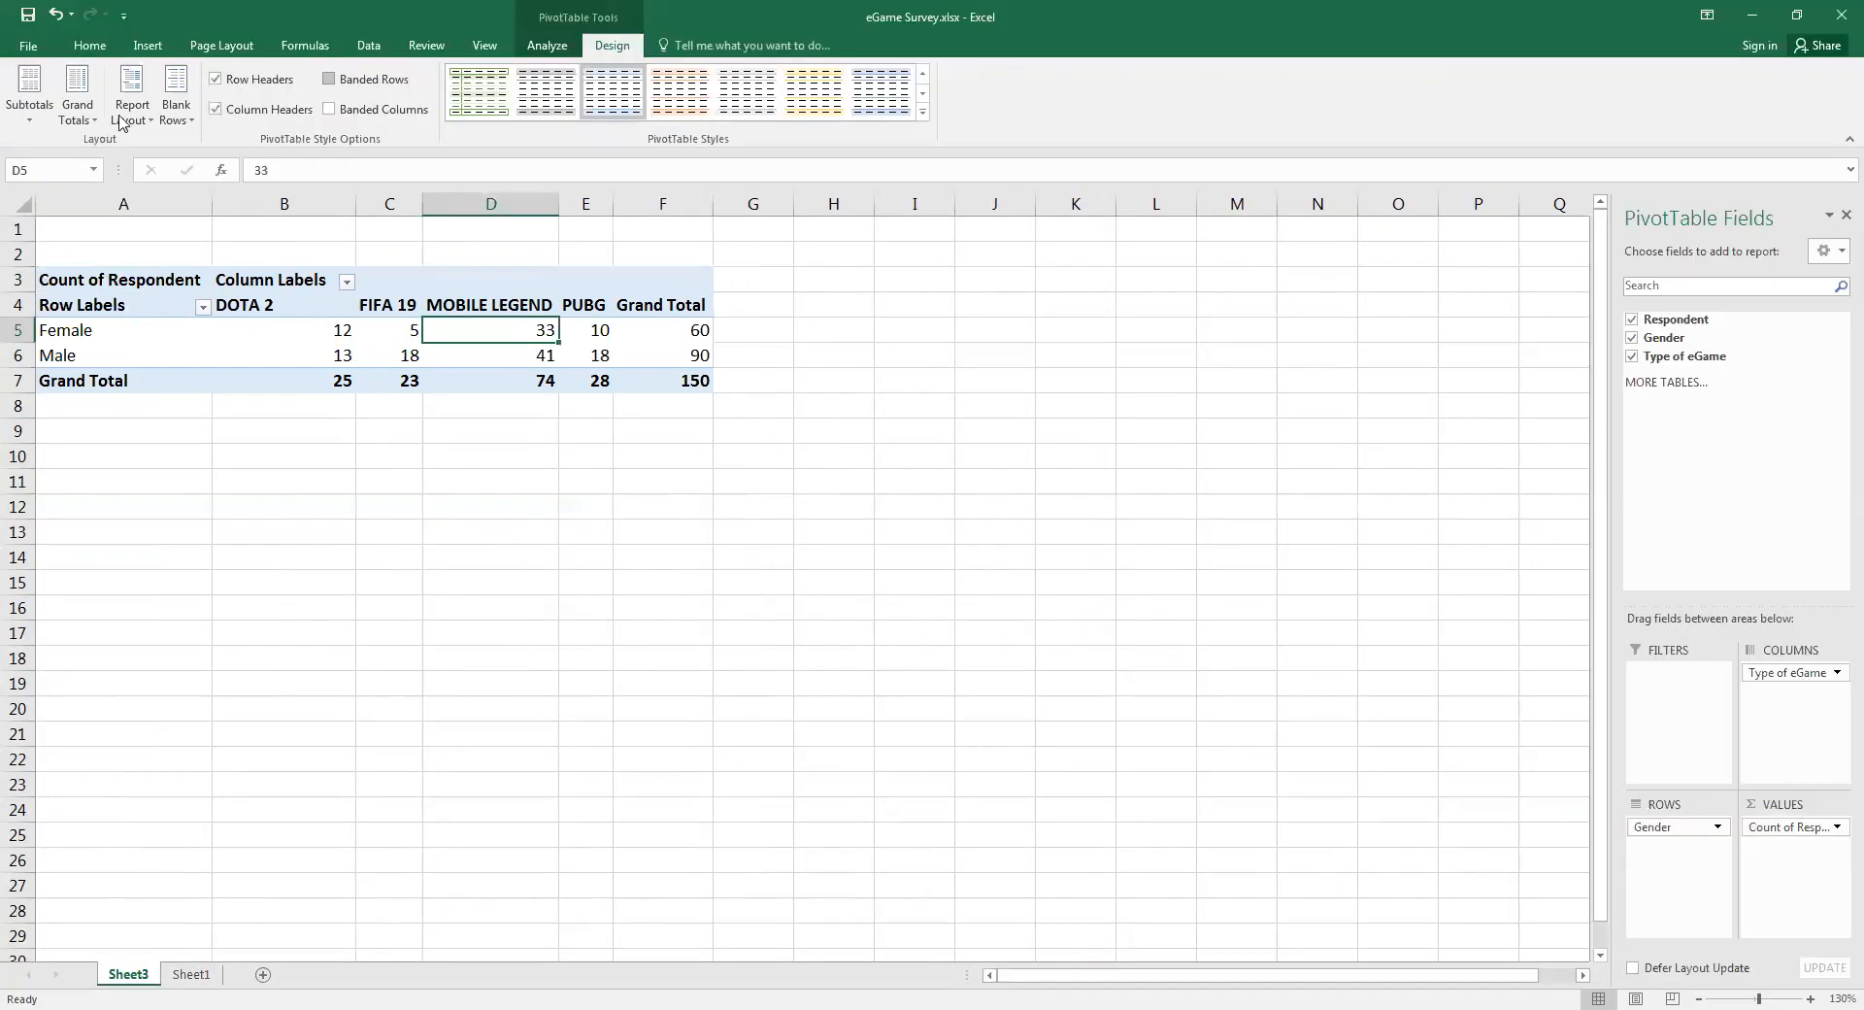
left_click(121, 123)
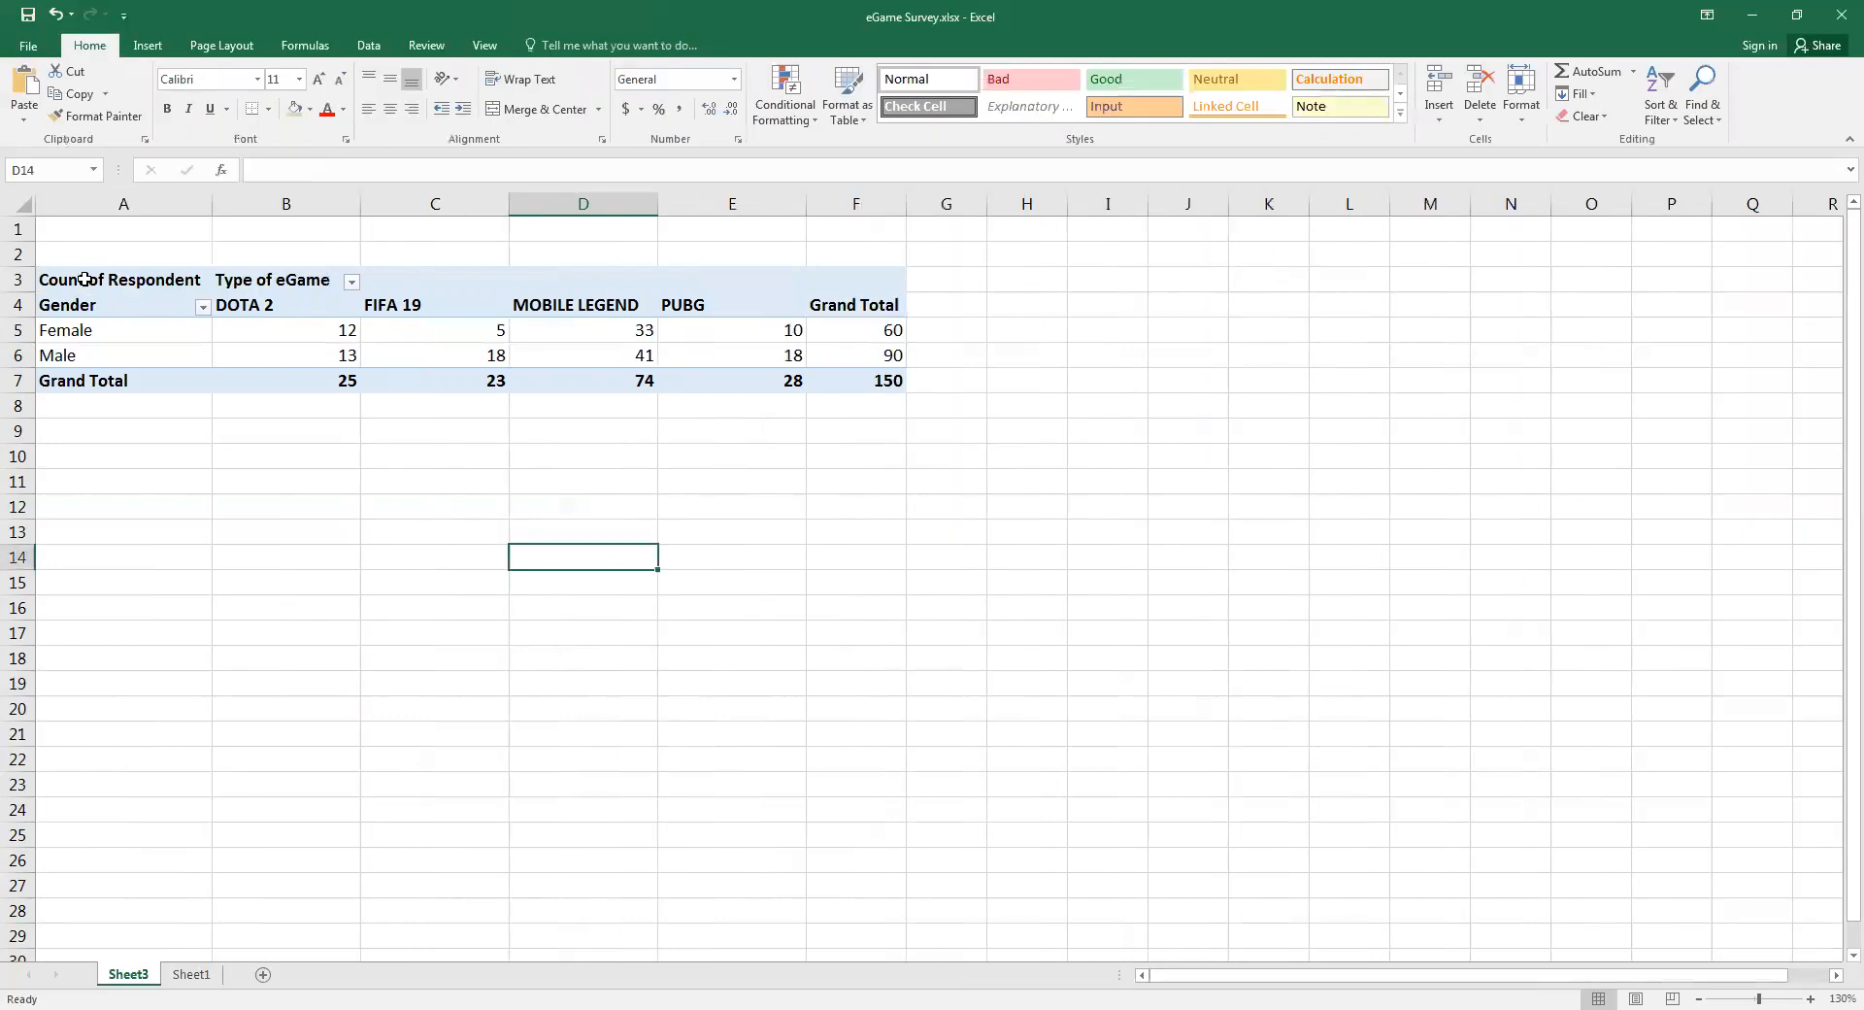
Copy the whole PivotTable A3:F7 and paste it as values only starting at A10
left_click(66, 279)
left_click(830, 375, "shift")
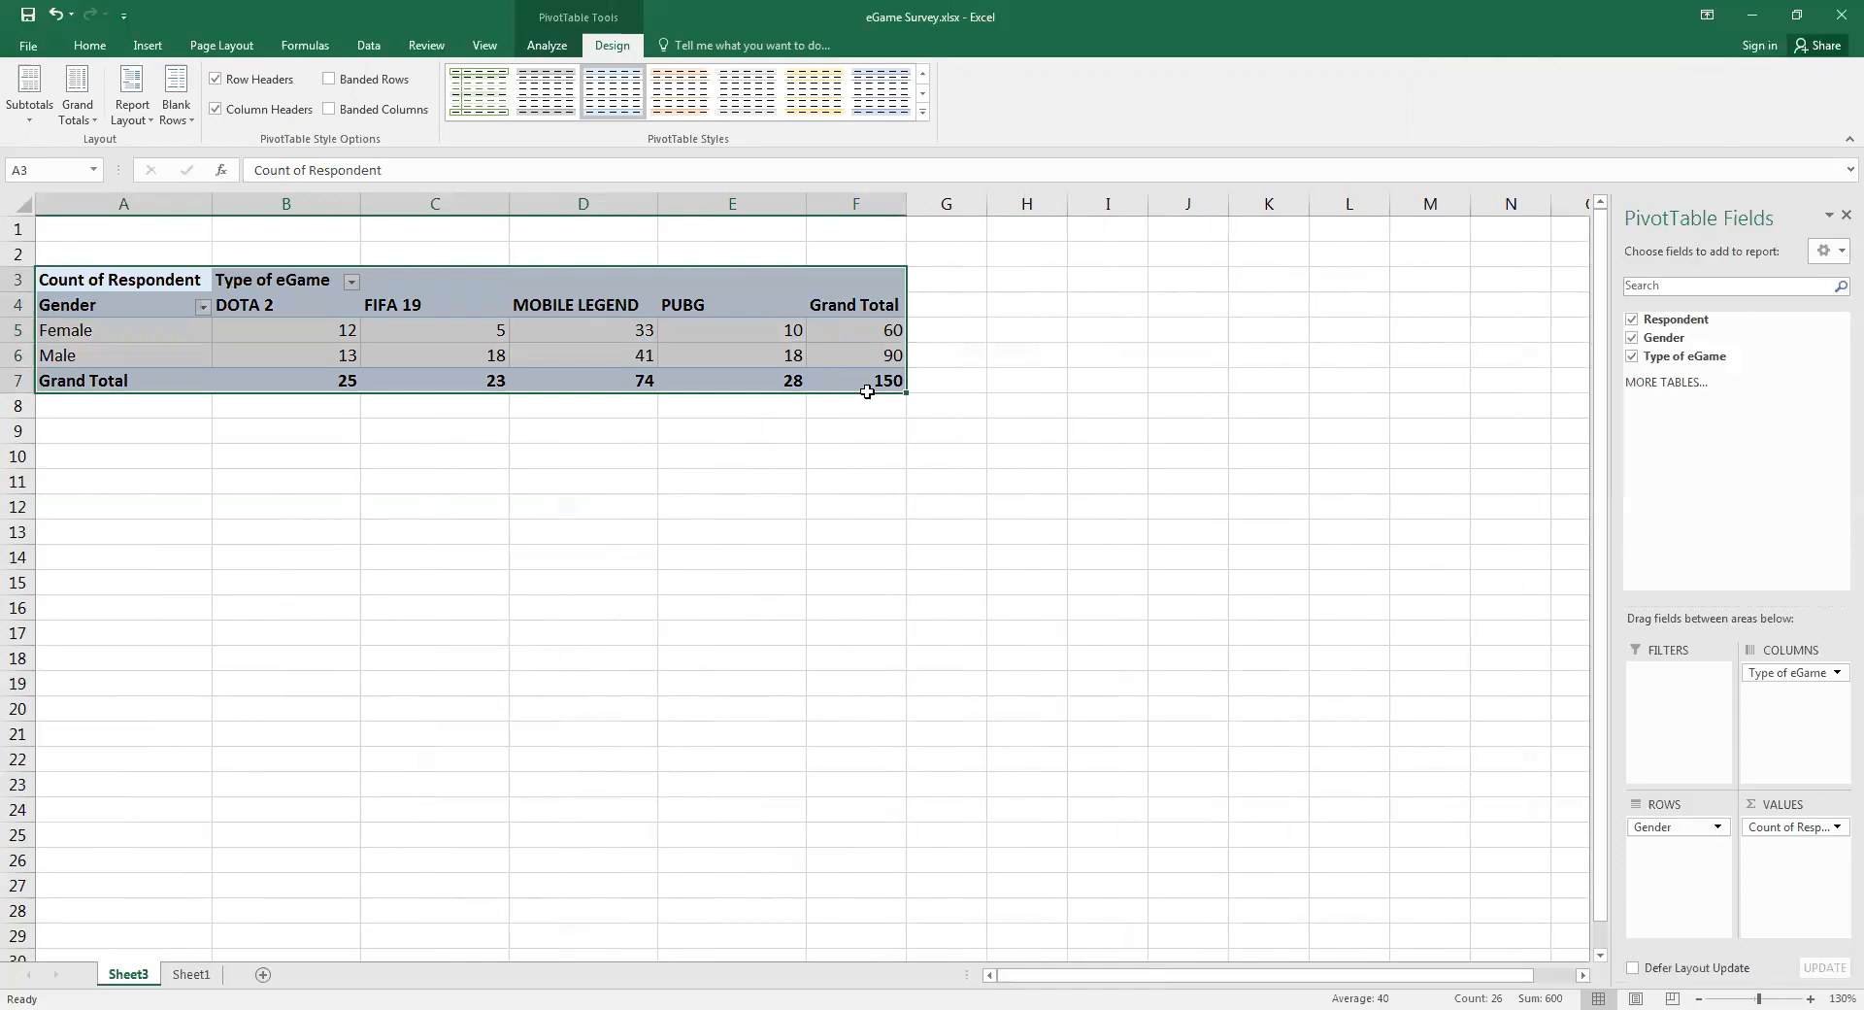
key("ctrl+c")
left_click(70, 456)
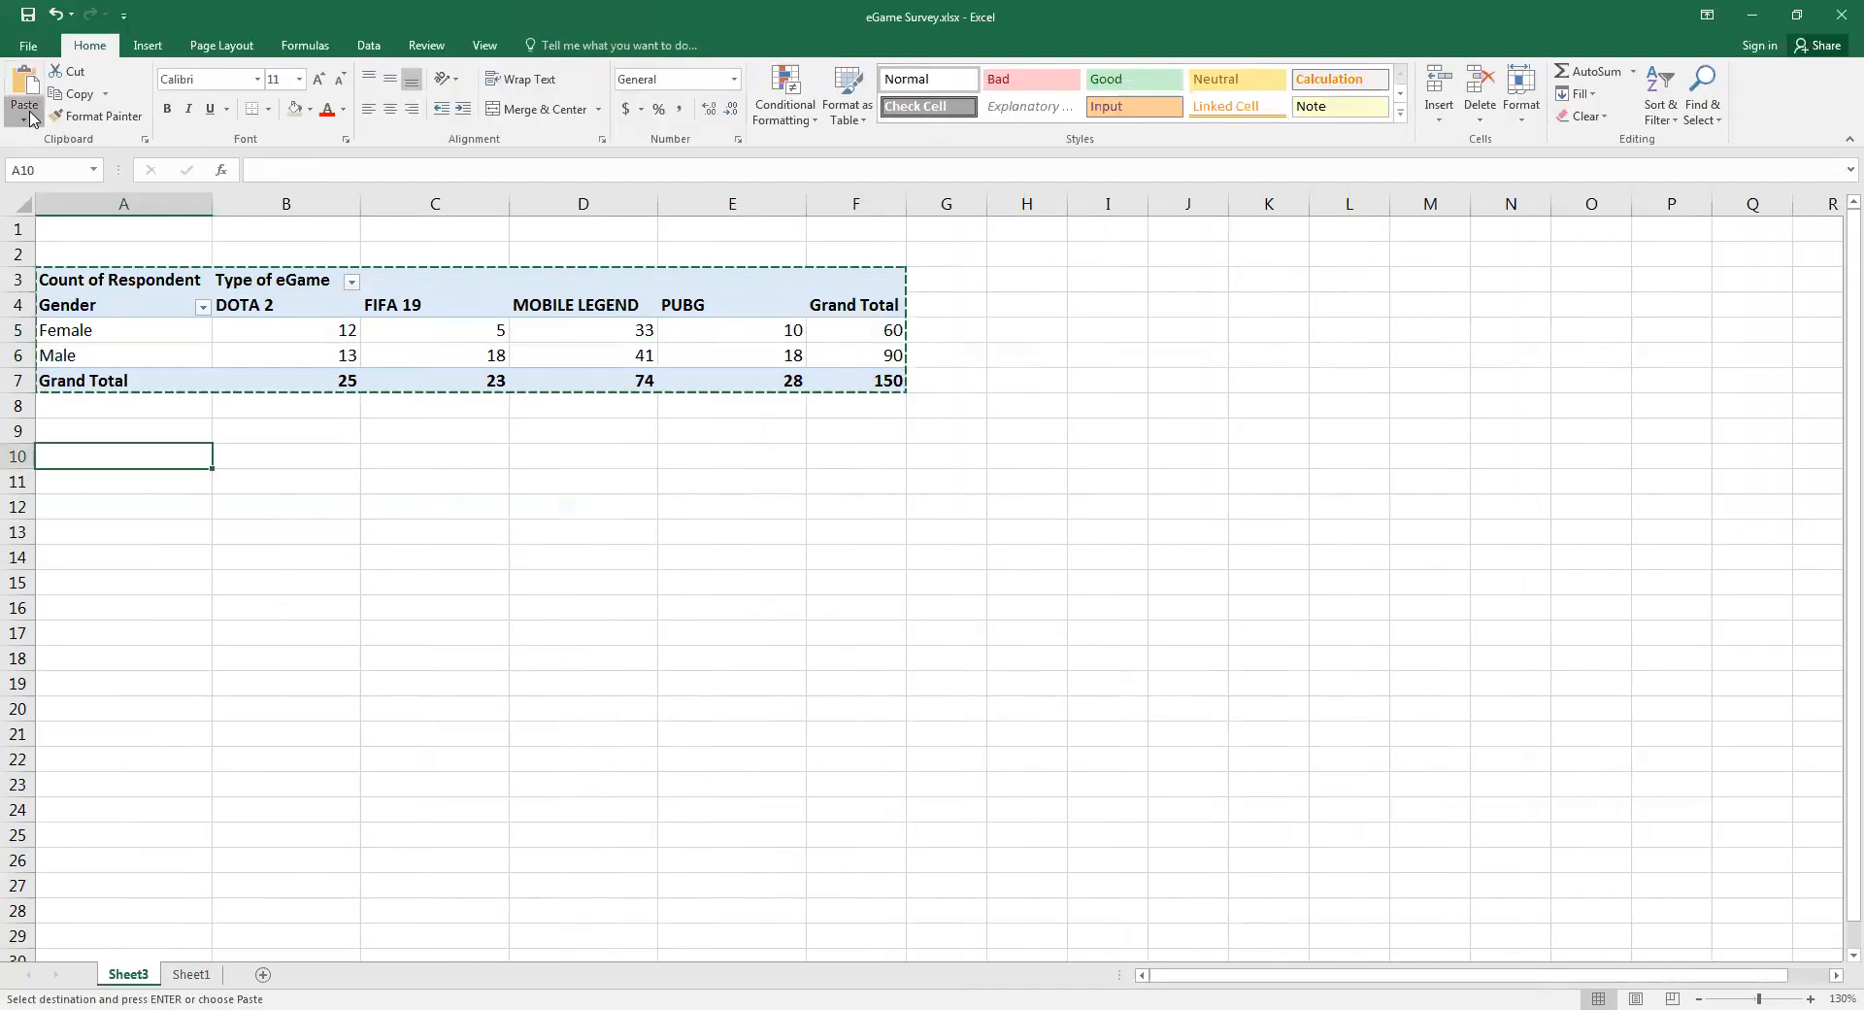
left_click(21, 257)
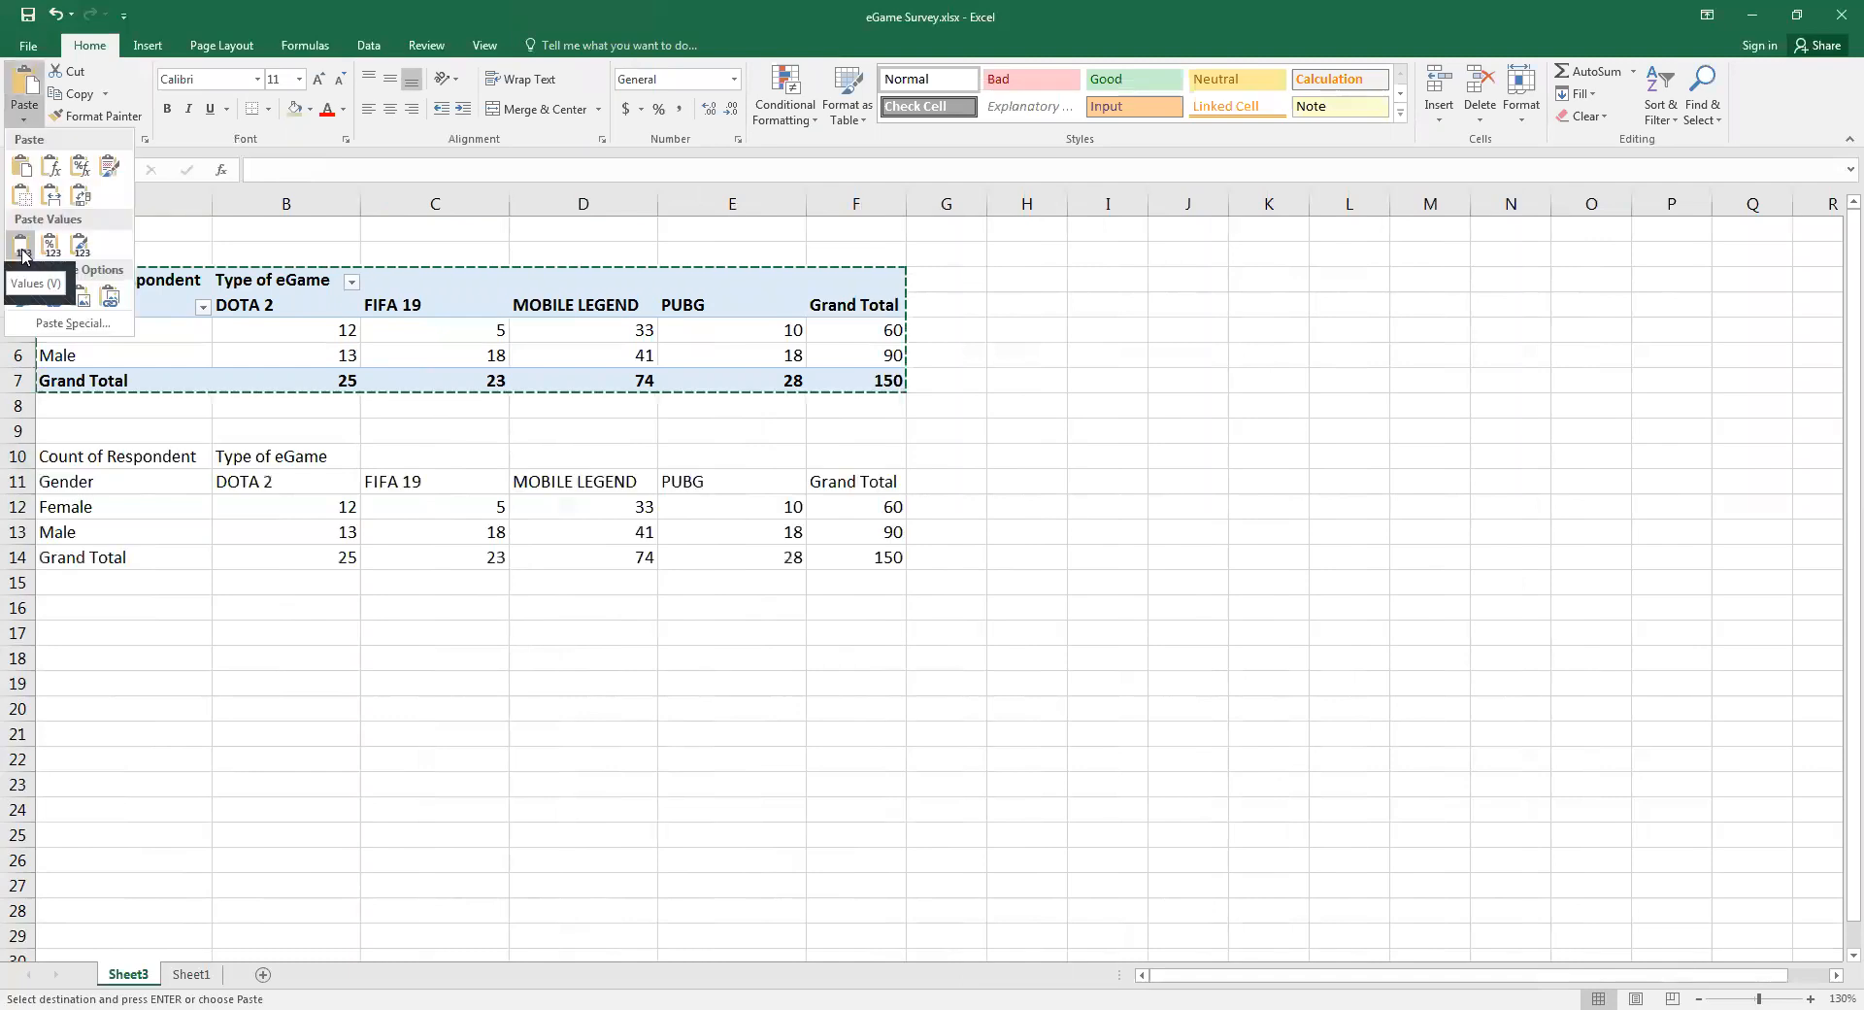
left_click(338, 635)
Add a border line below the header row A11:F11 and along the right edge of A11:A14 in the pasted table
left_click_drag(192, 481, 843, 474)
left_click_drag(832, 475, 830, 480)
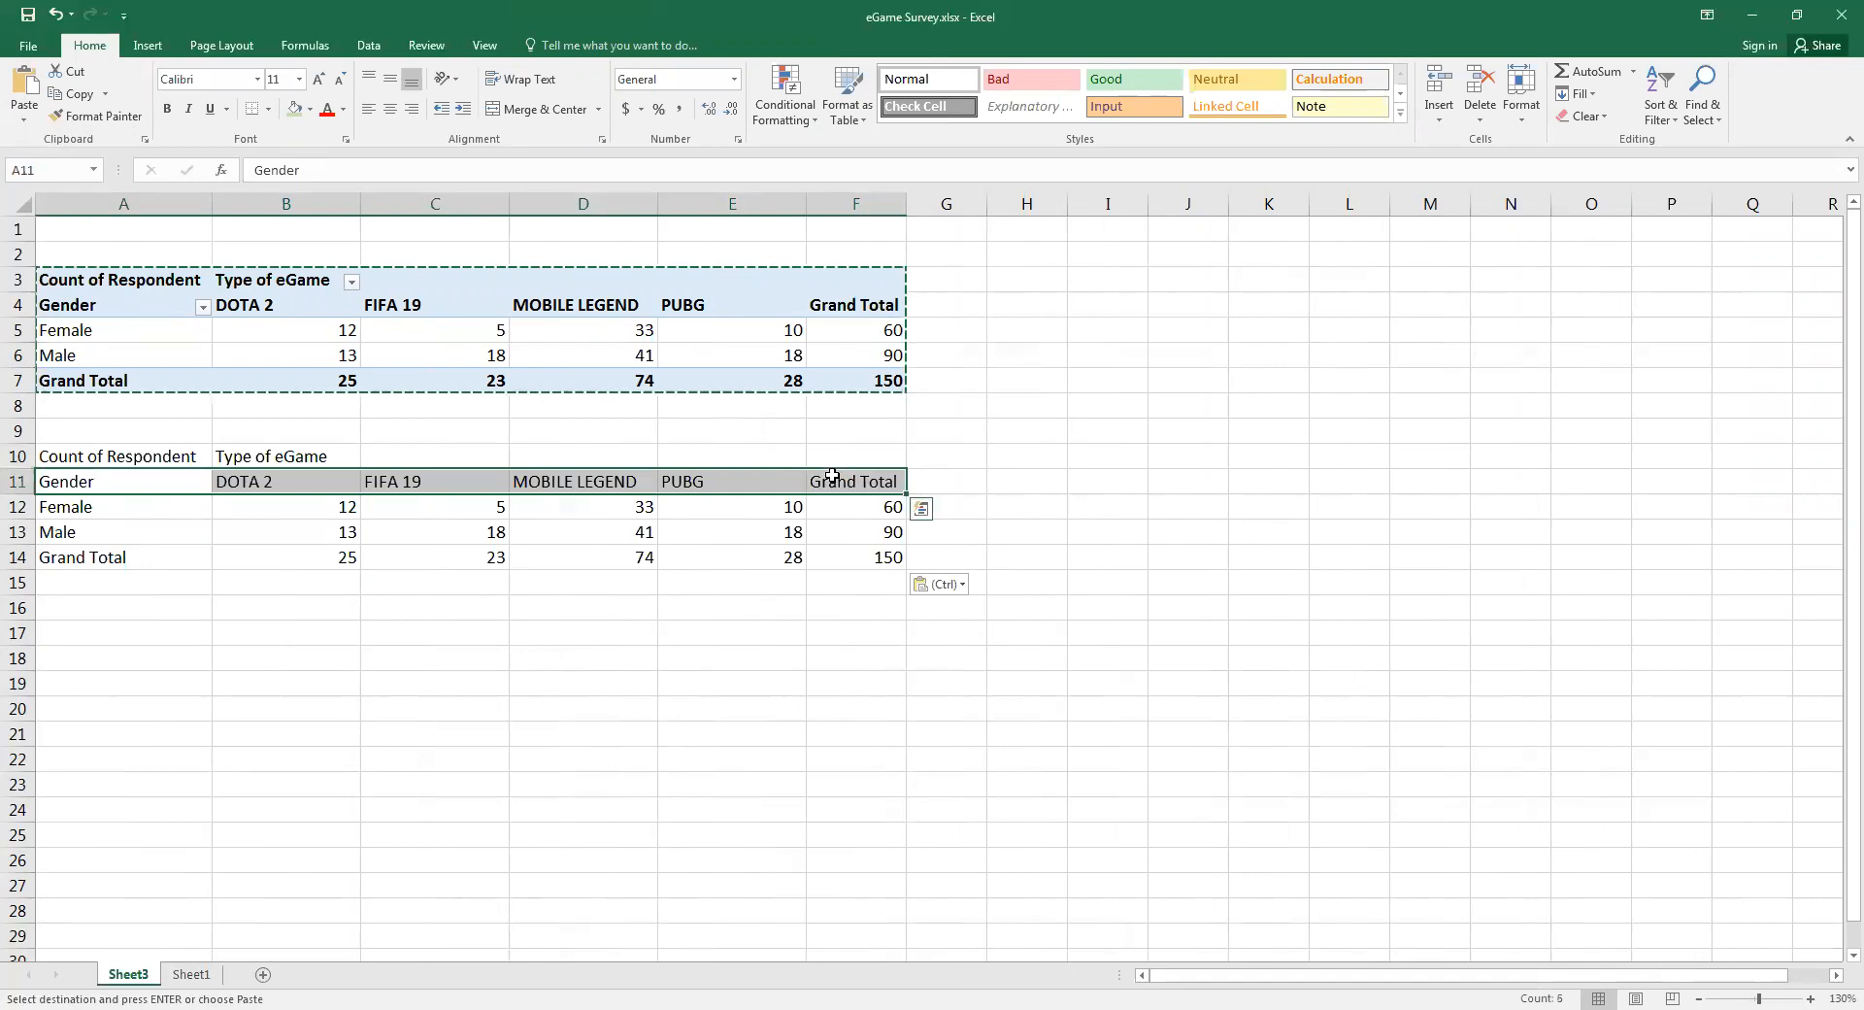
left_click(260, 110)
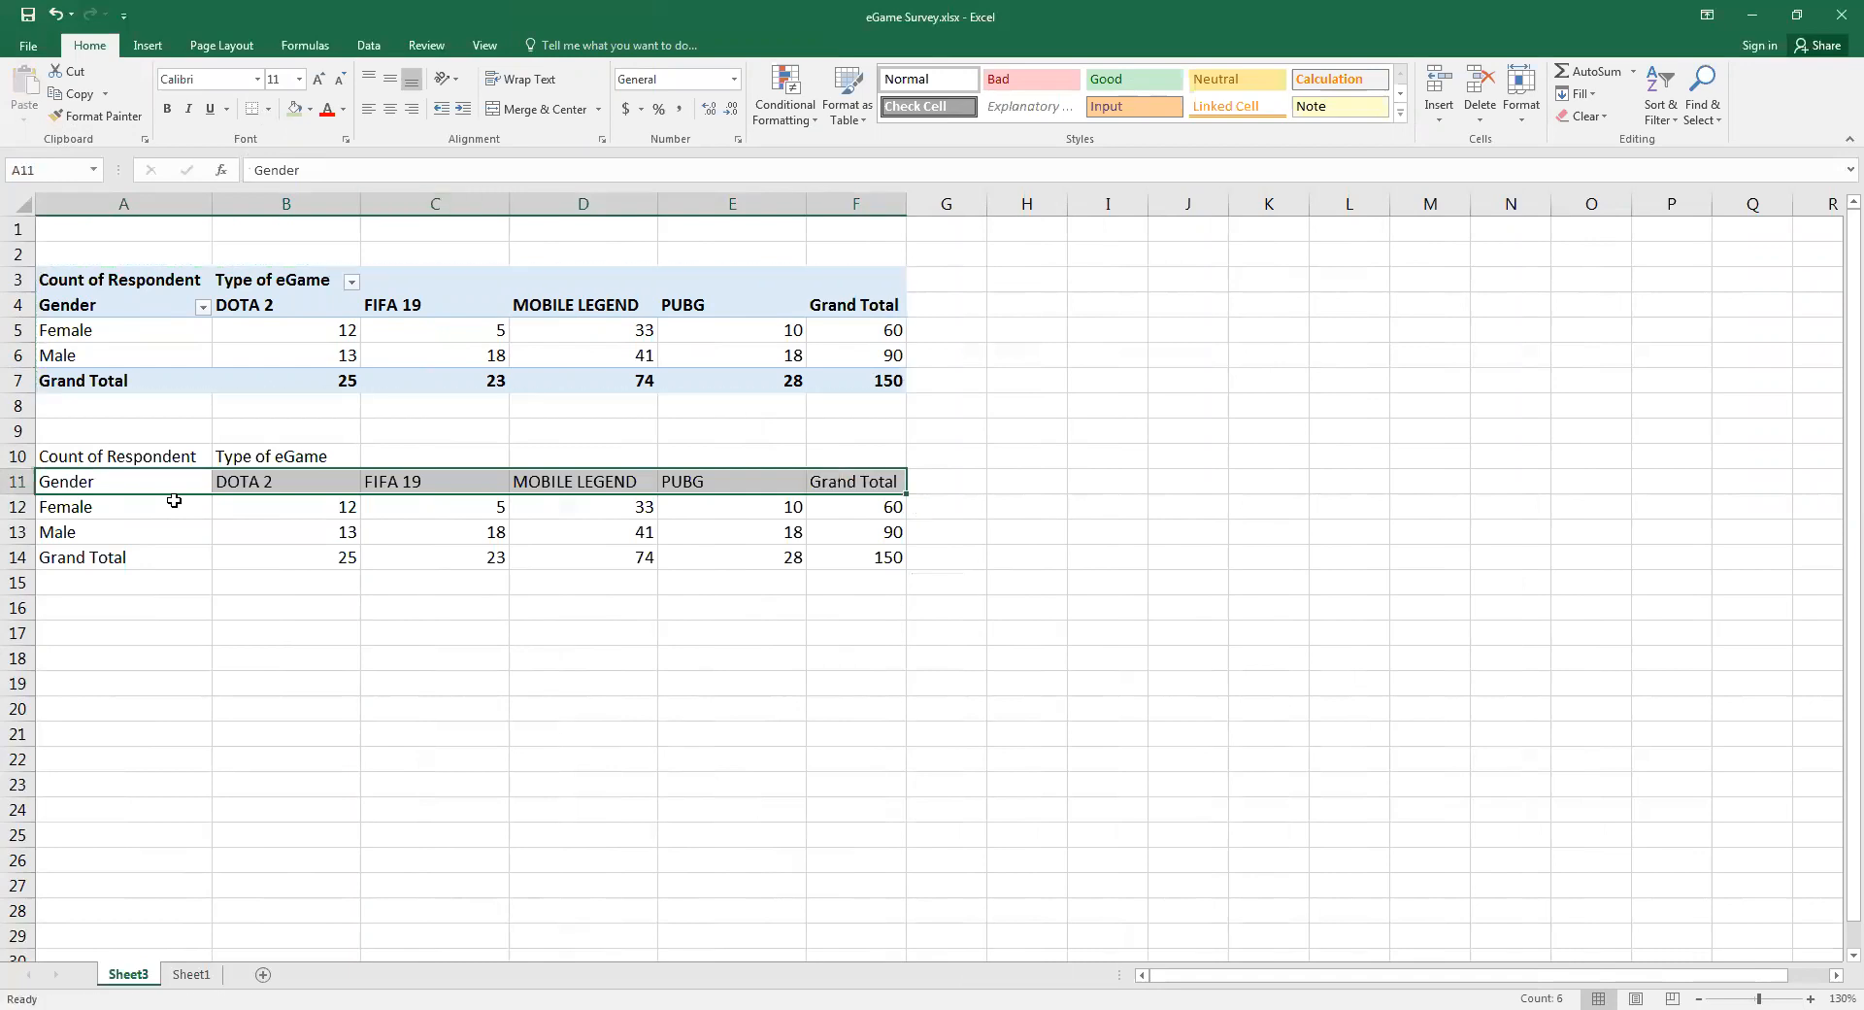
left_click_drag(161, 486, 165, 560)
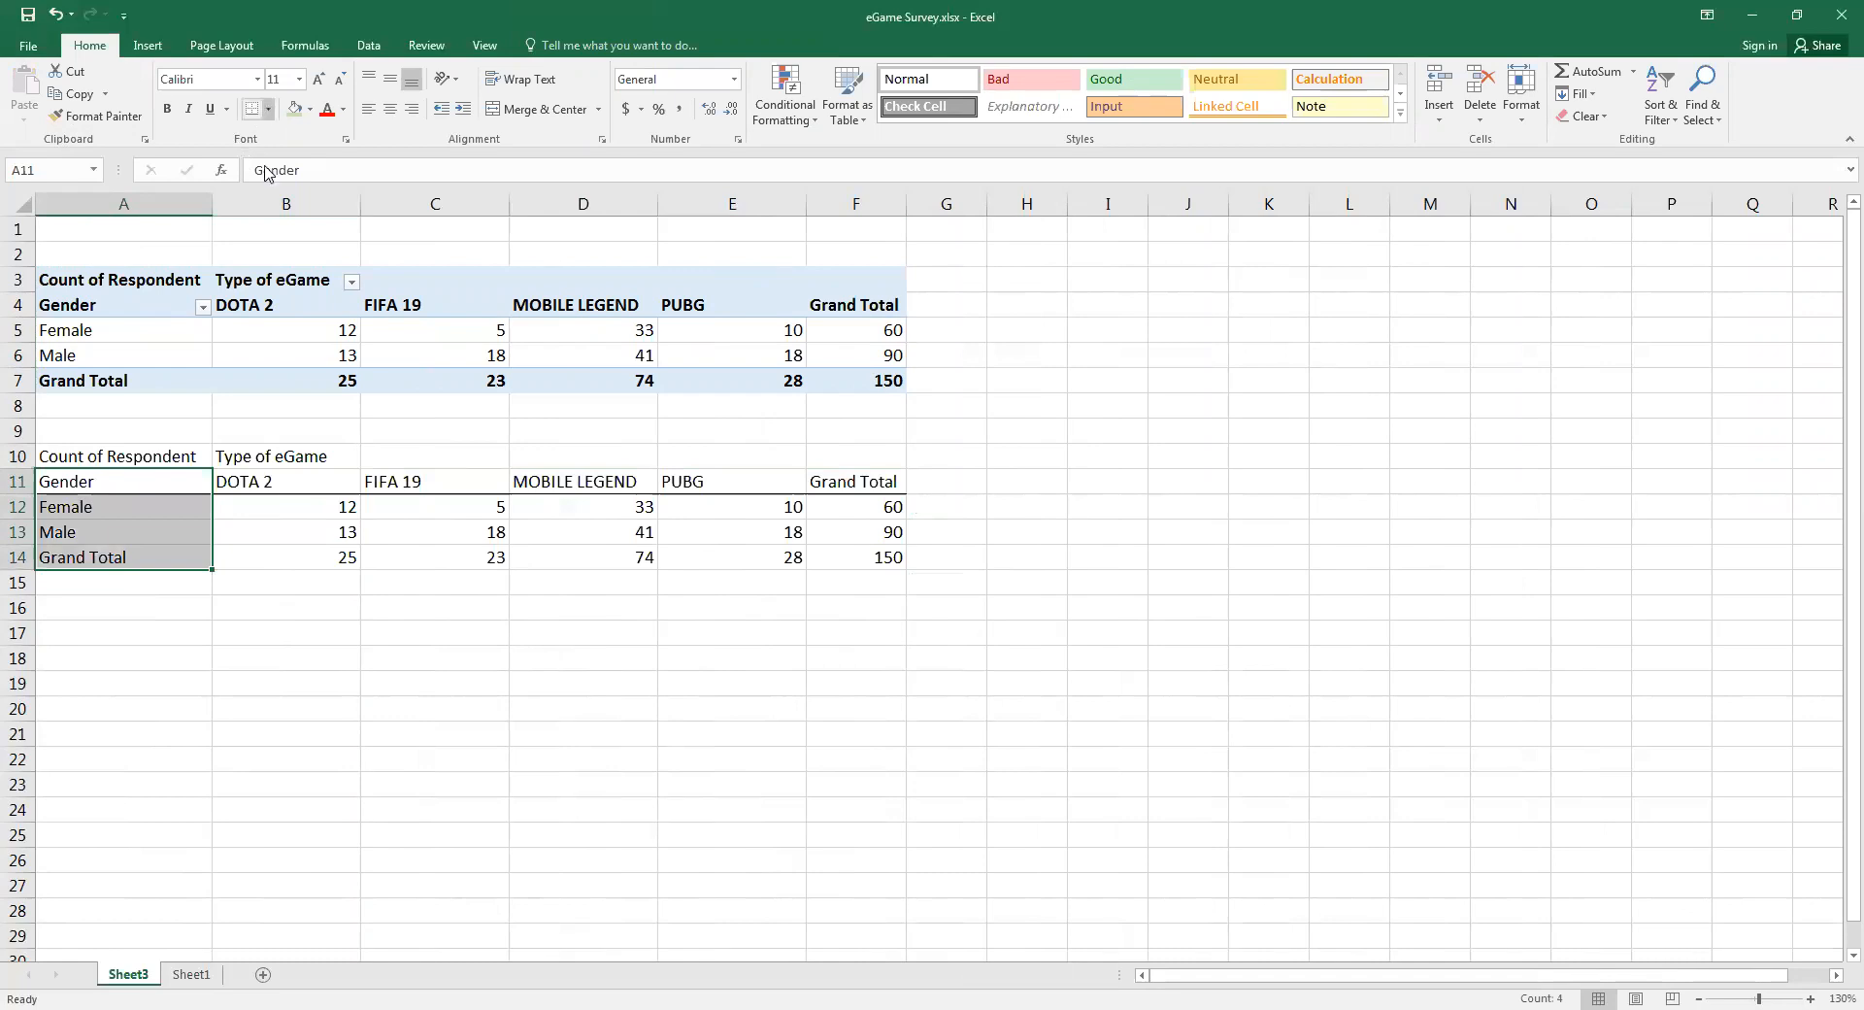
left_click(268, 108)
Add a border line below the Male row A13:F13 and along the left edge of the totals column F11:F14
left_click_drag(609, 532, 827, 539)
left_click(260, 106)
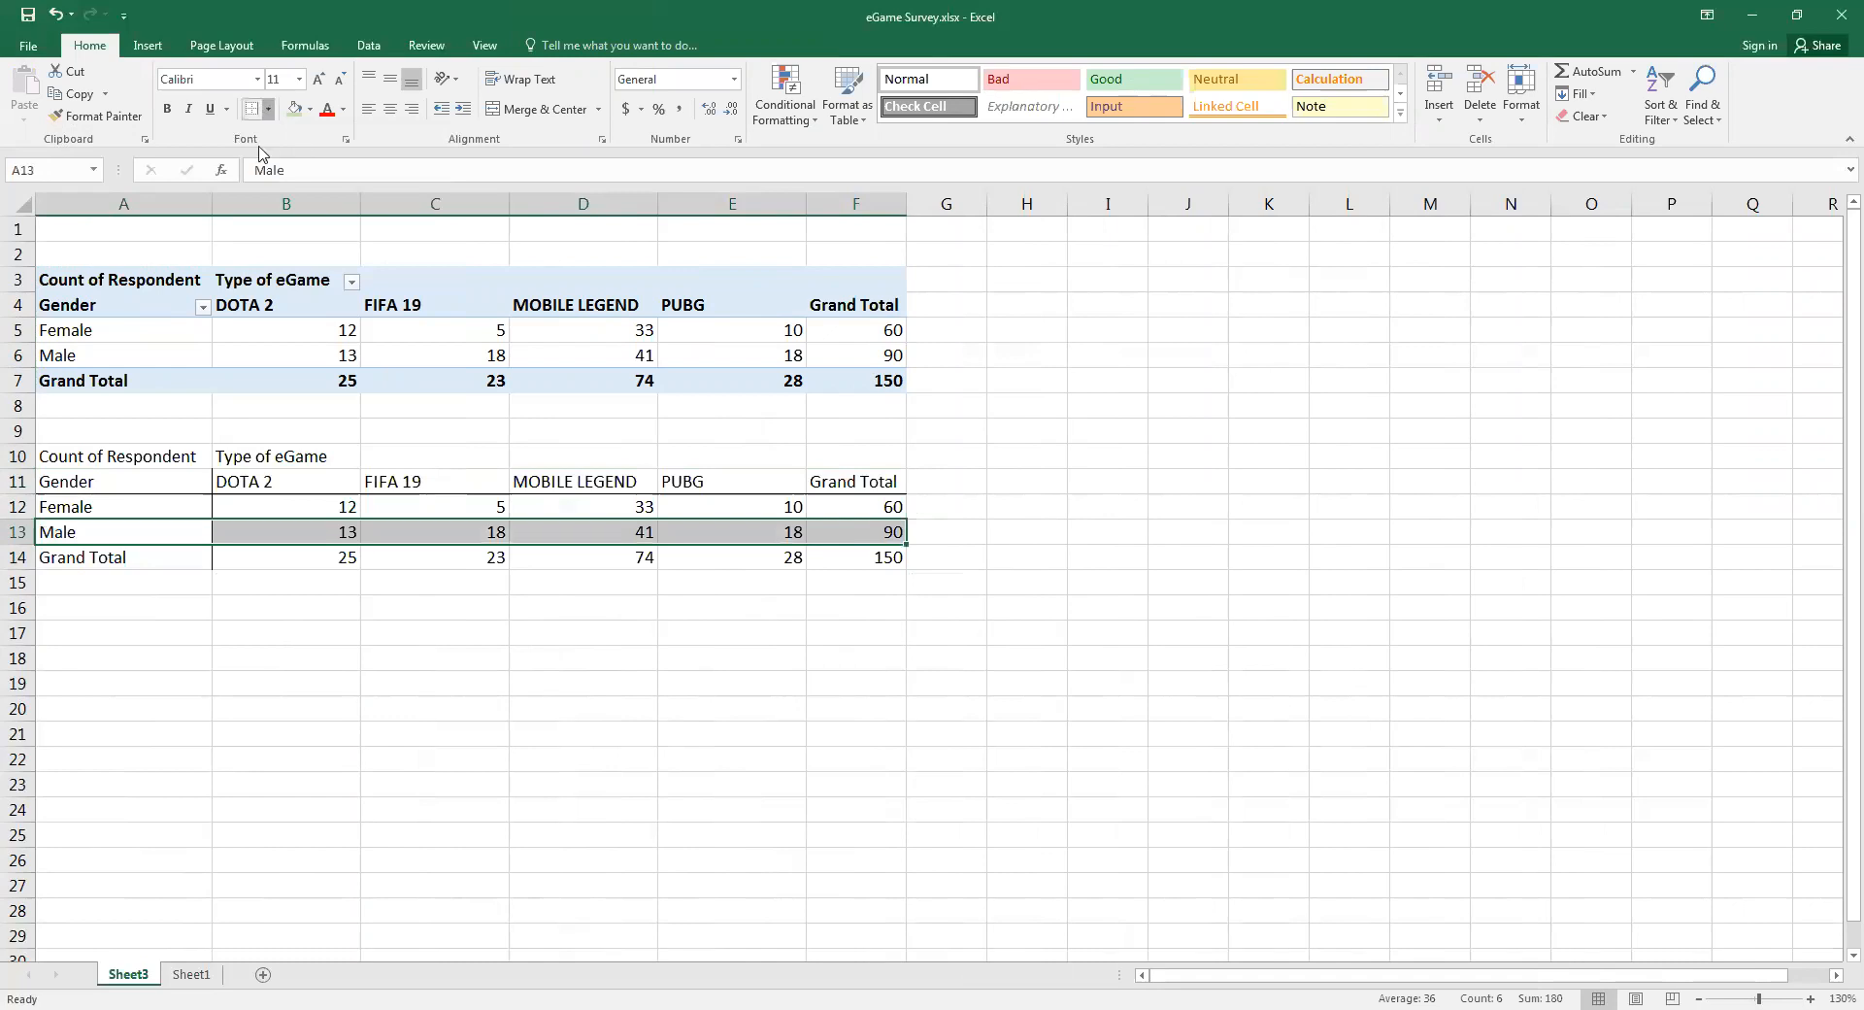
left_click_drag(854, 479, 853, 570)
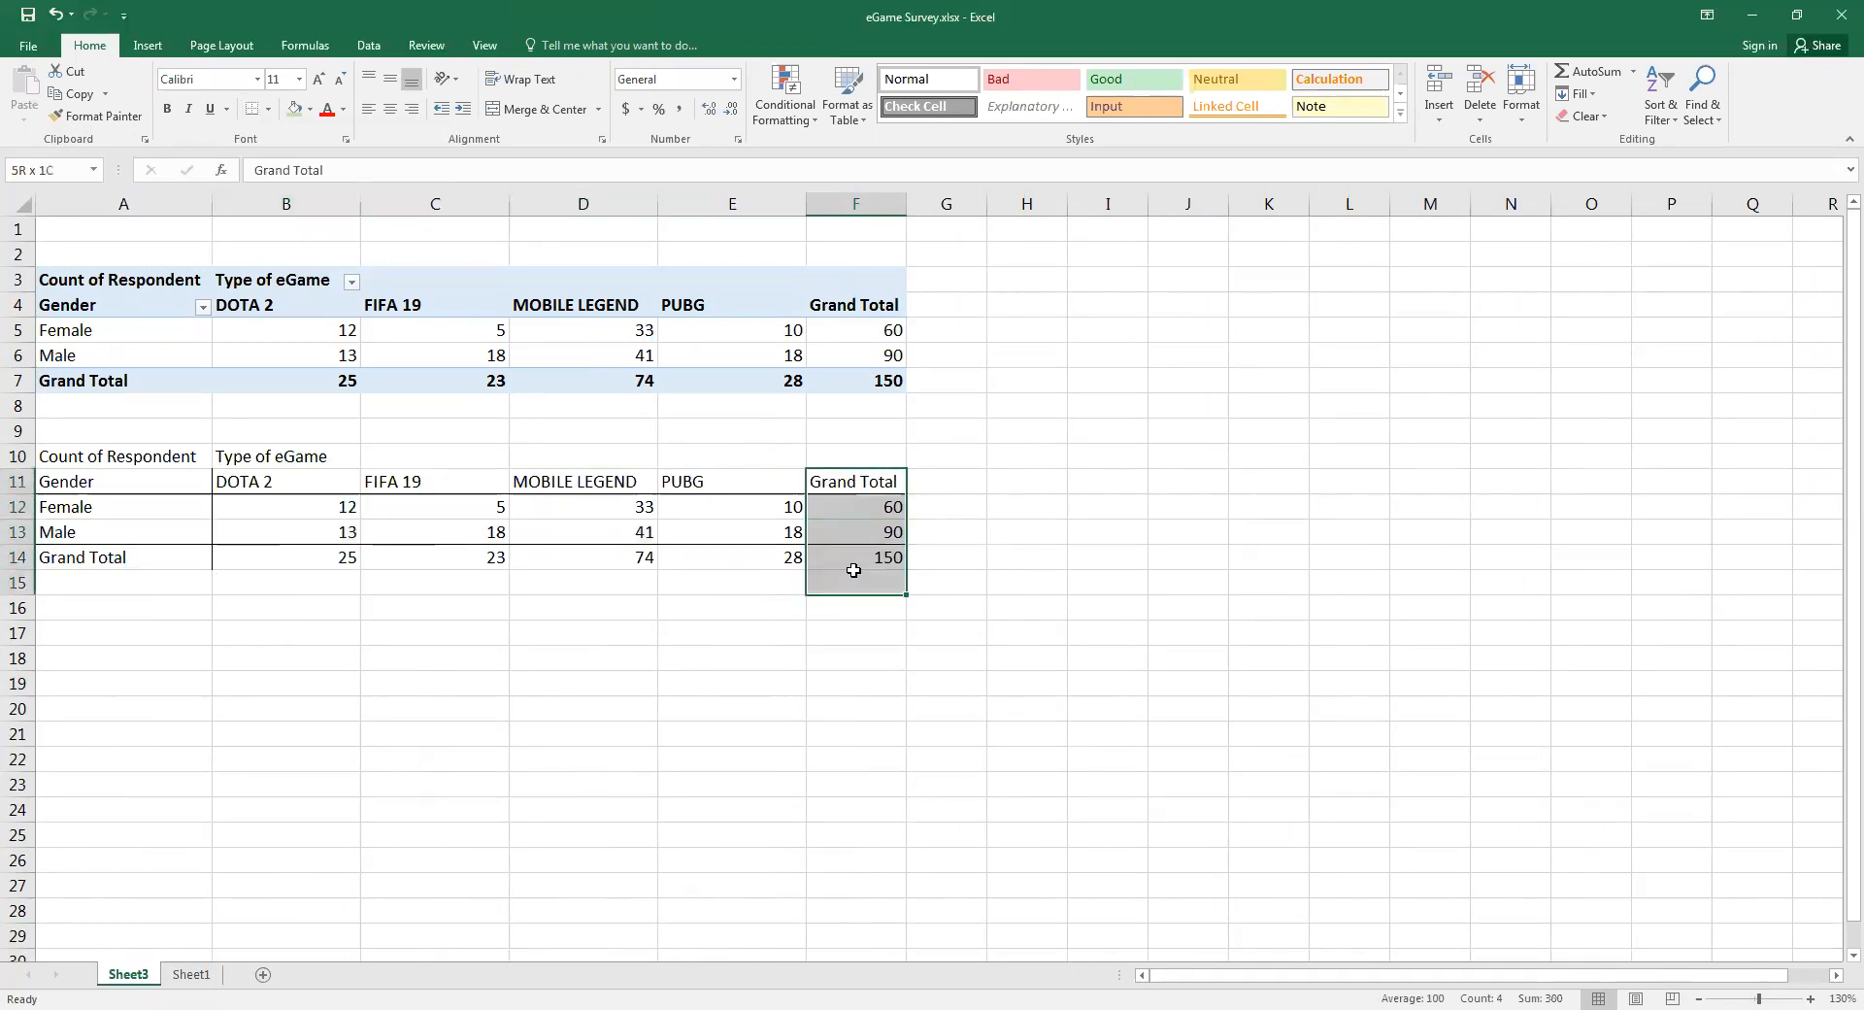
key("shift+Up")
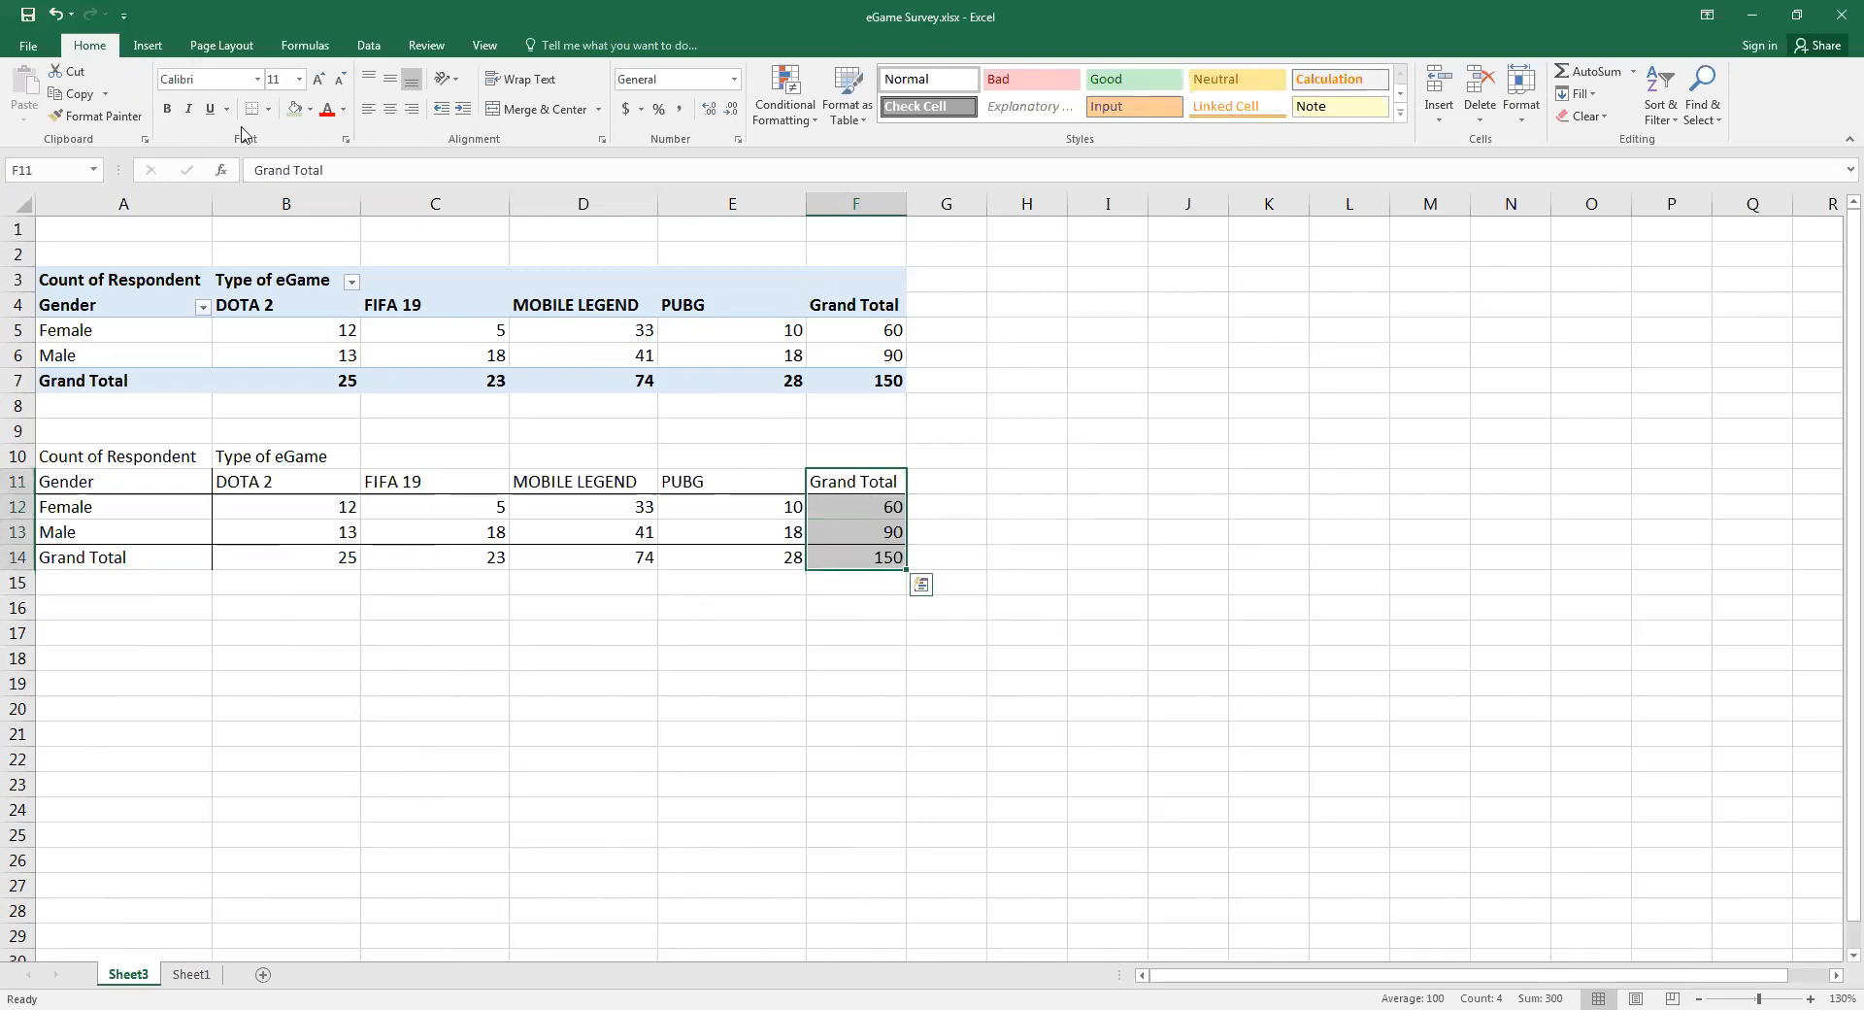
left_click(253, 107)
left_click_drag(895, 680, 890, 664)
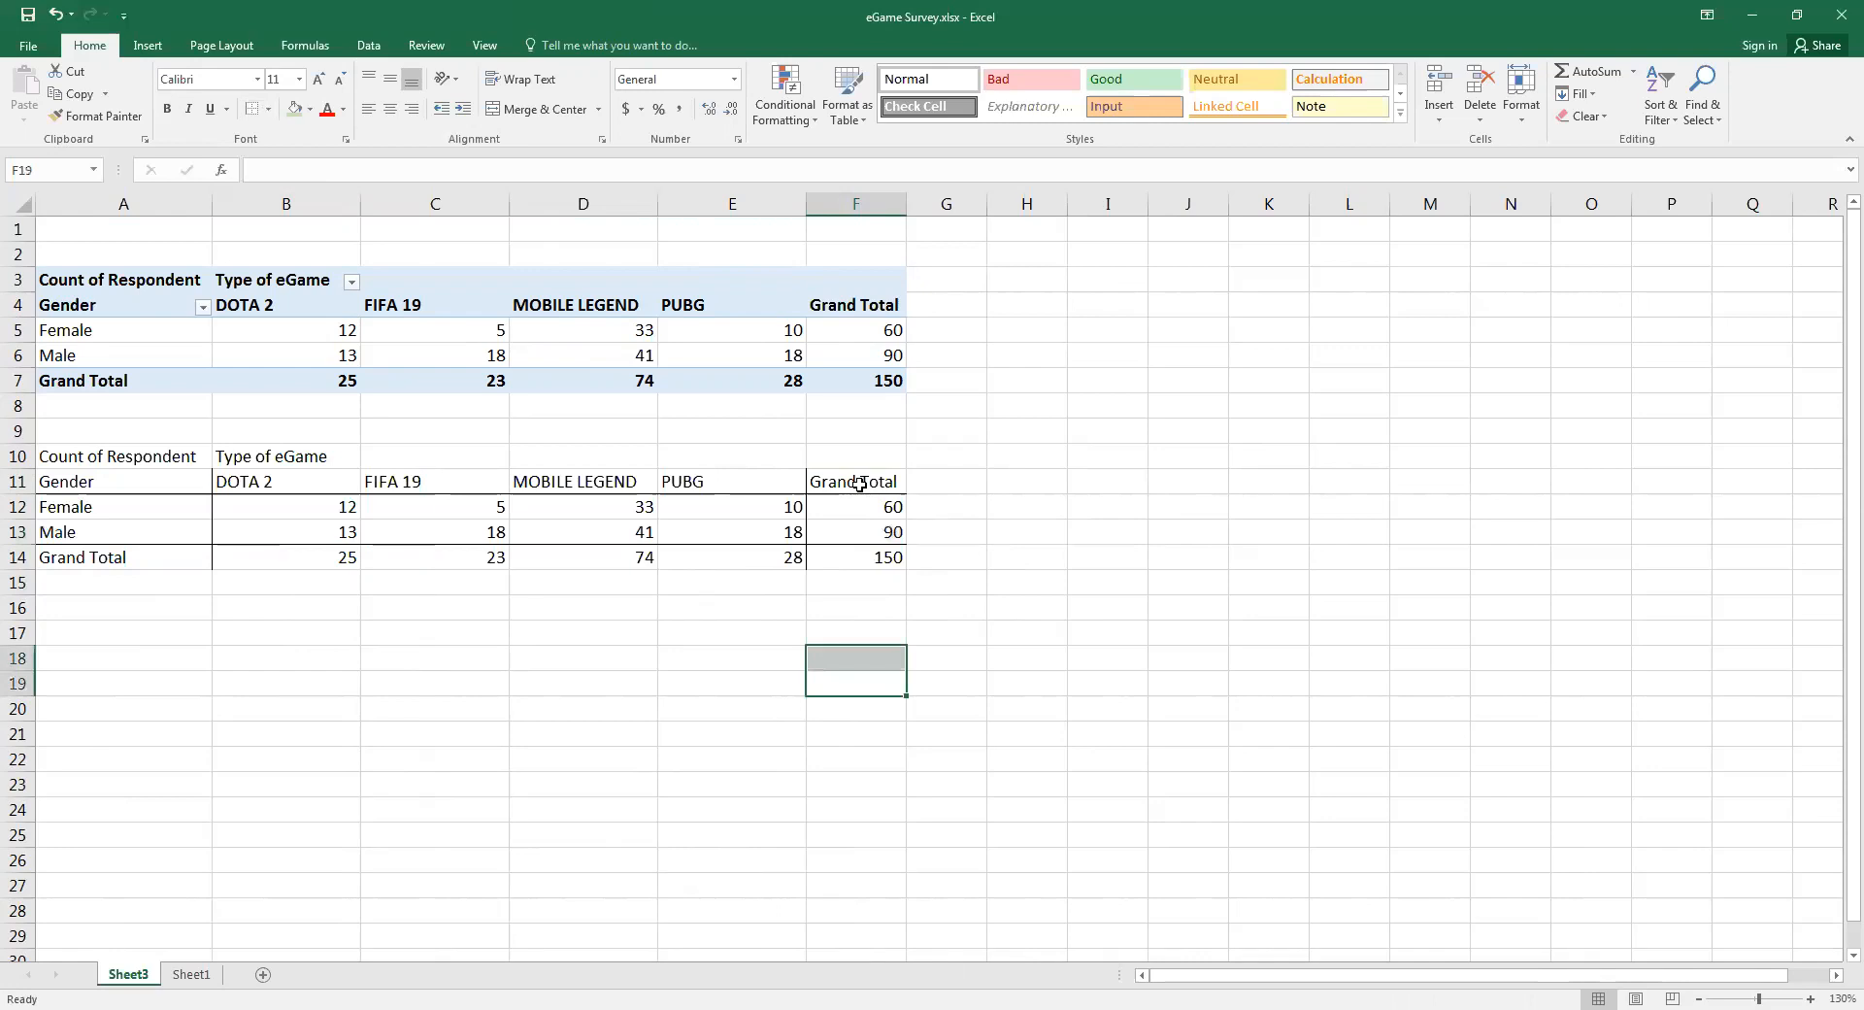
Rename the Grand Total column heading in F11 as Row Total
left_click(857, 484)
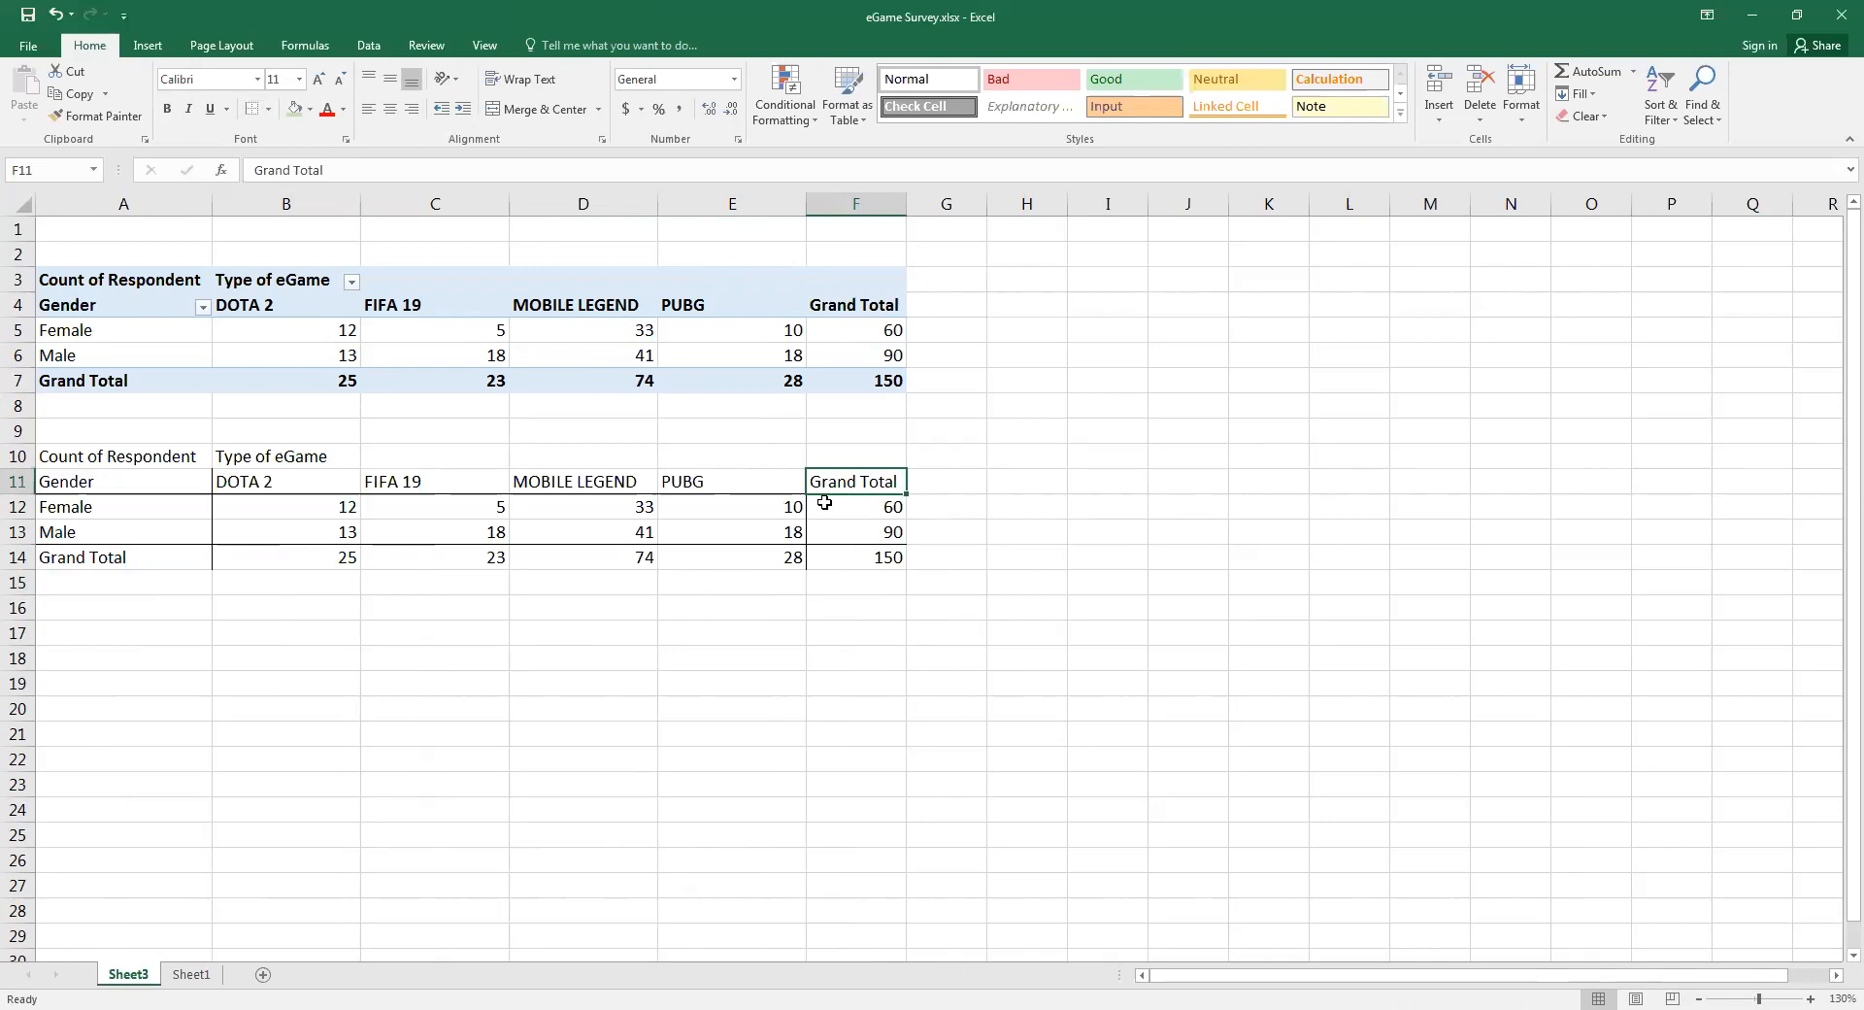
type("Row")
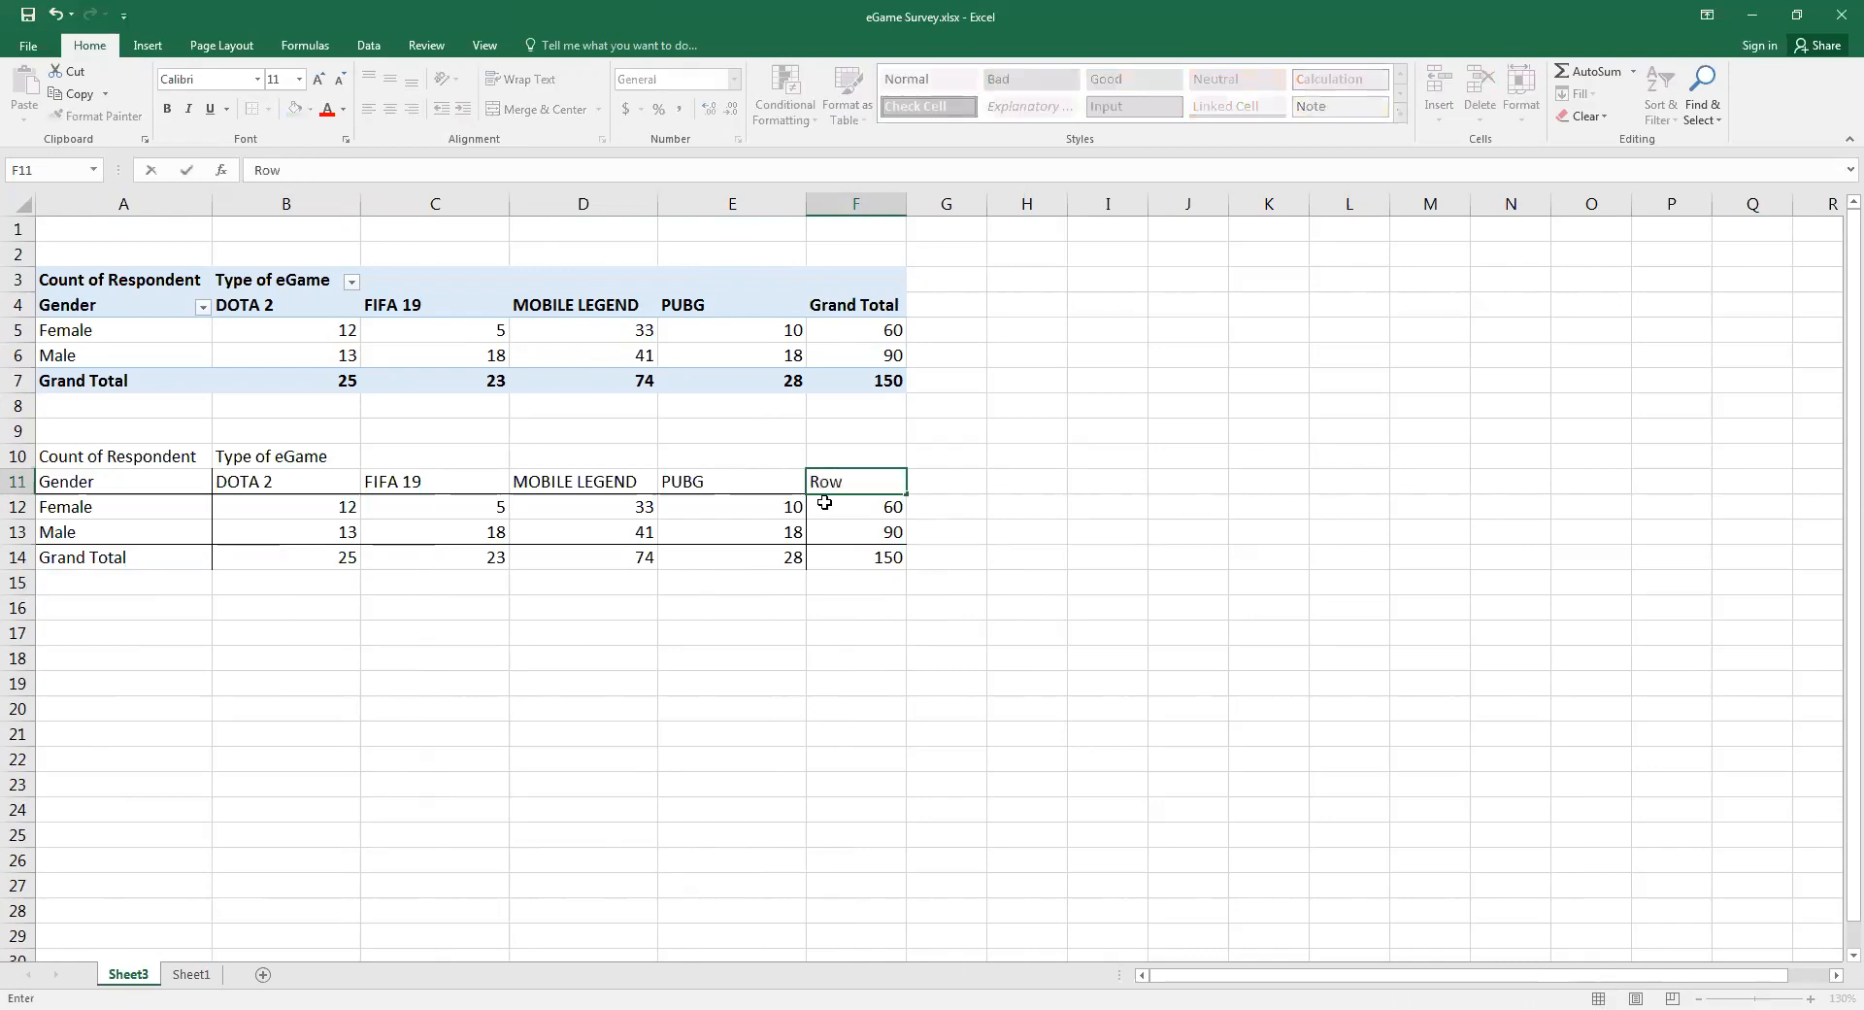
type(" Total")
key("ctrl+Down")
Rename the Grand Total row label in A14 as Column Total
key("ctrl+Left")
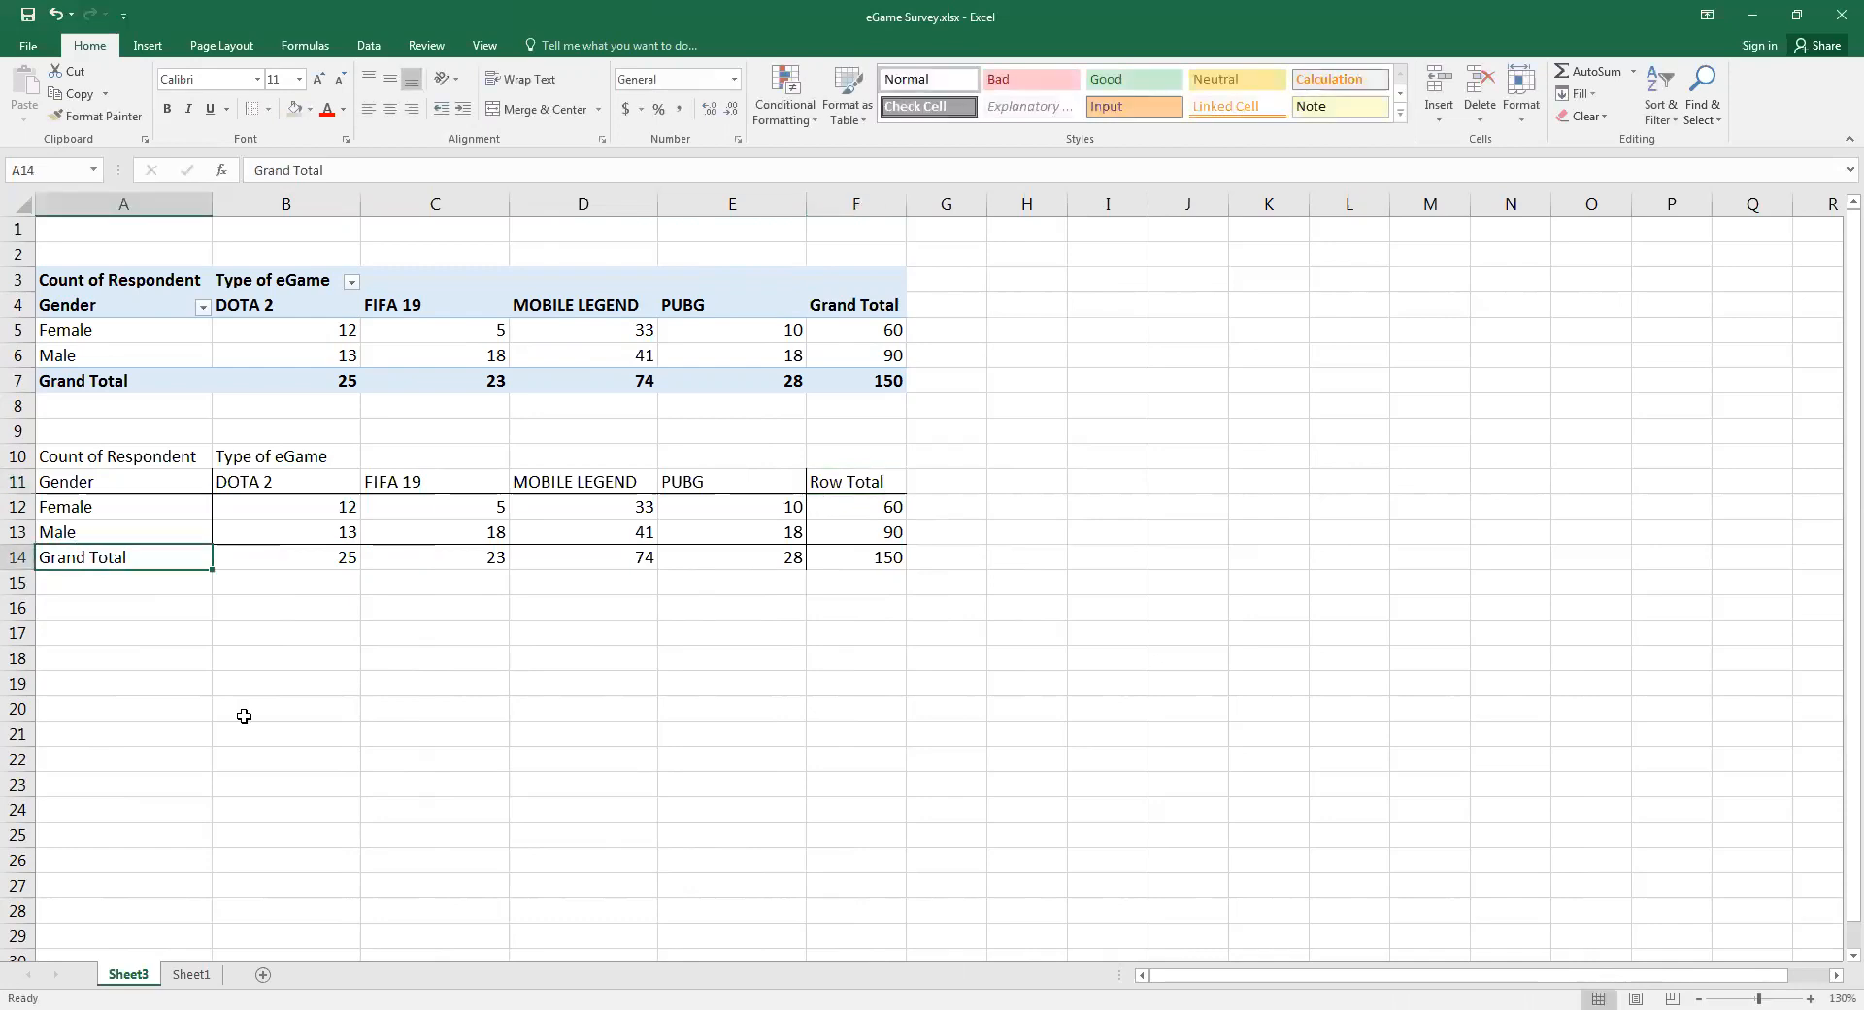
type("Col")
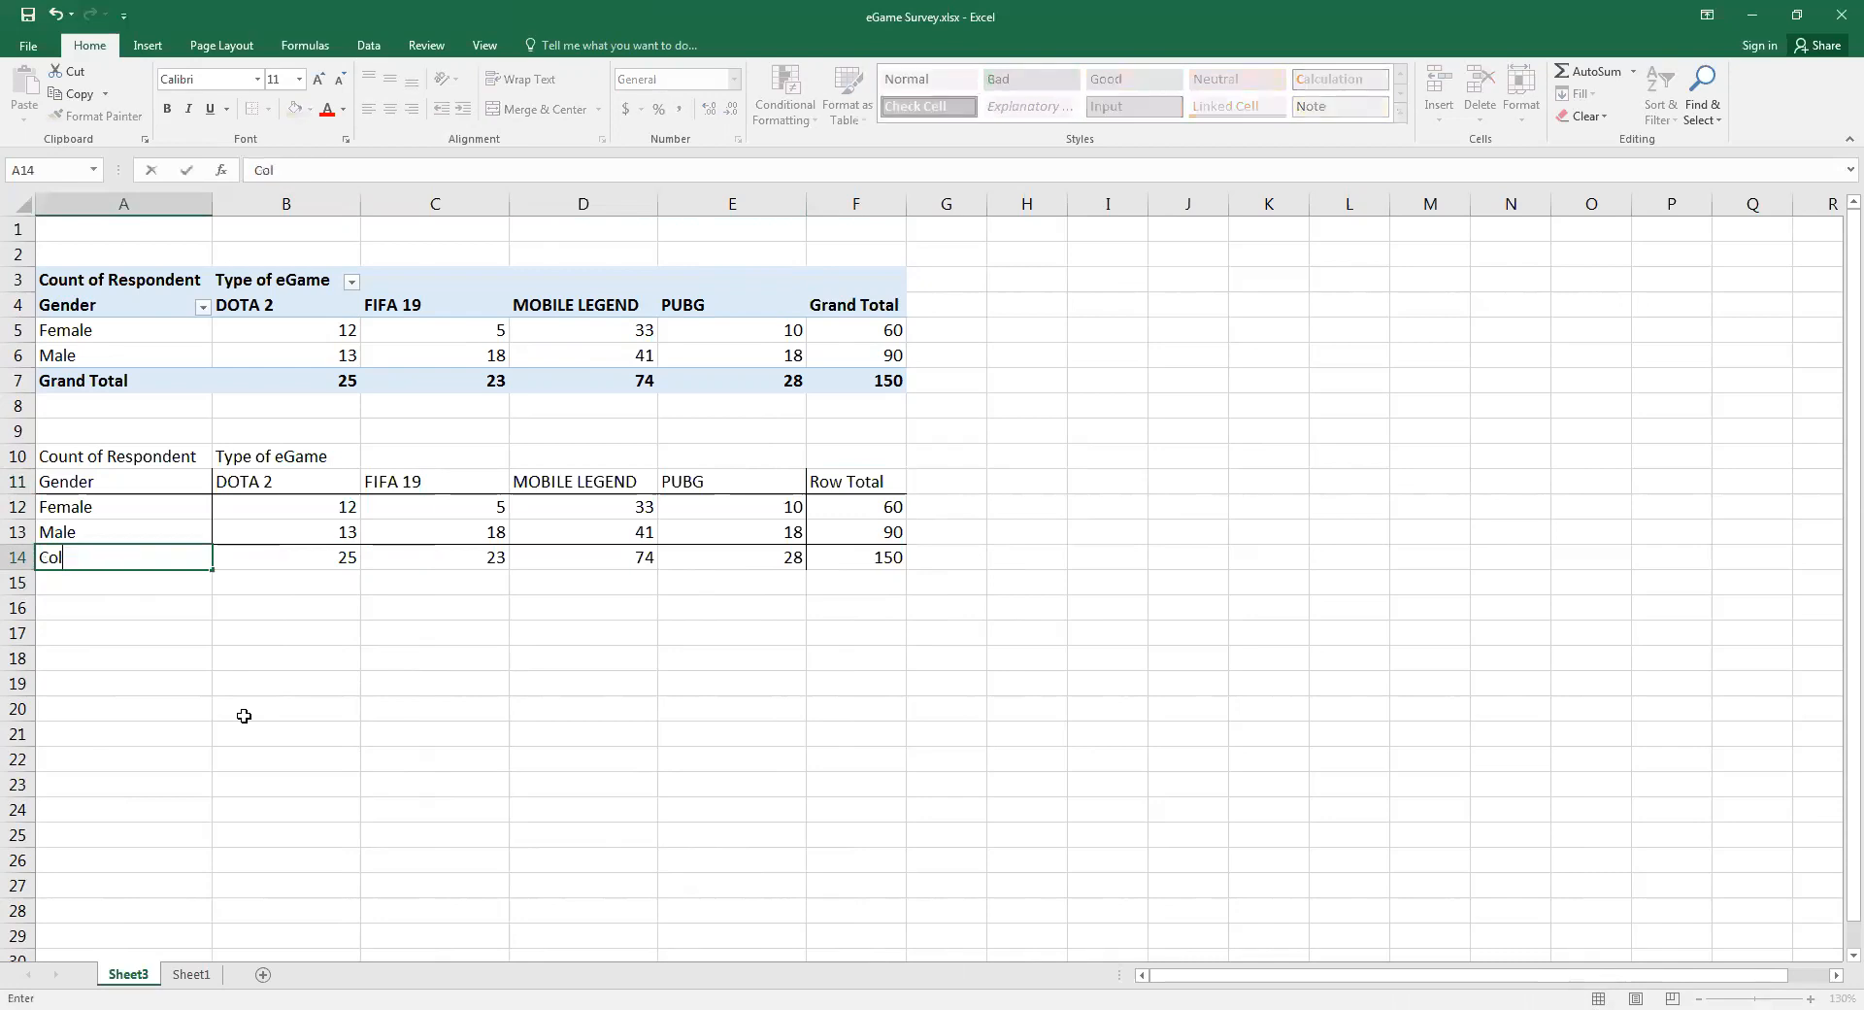
type("umn Total")
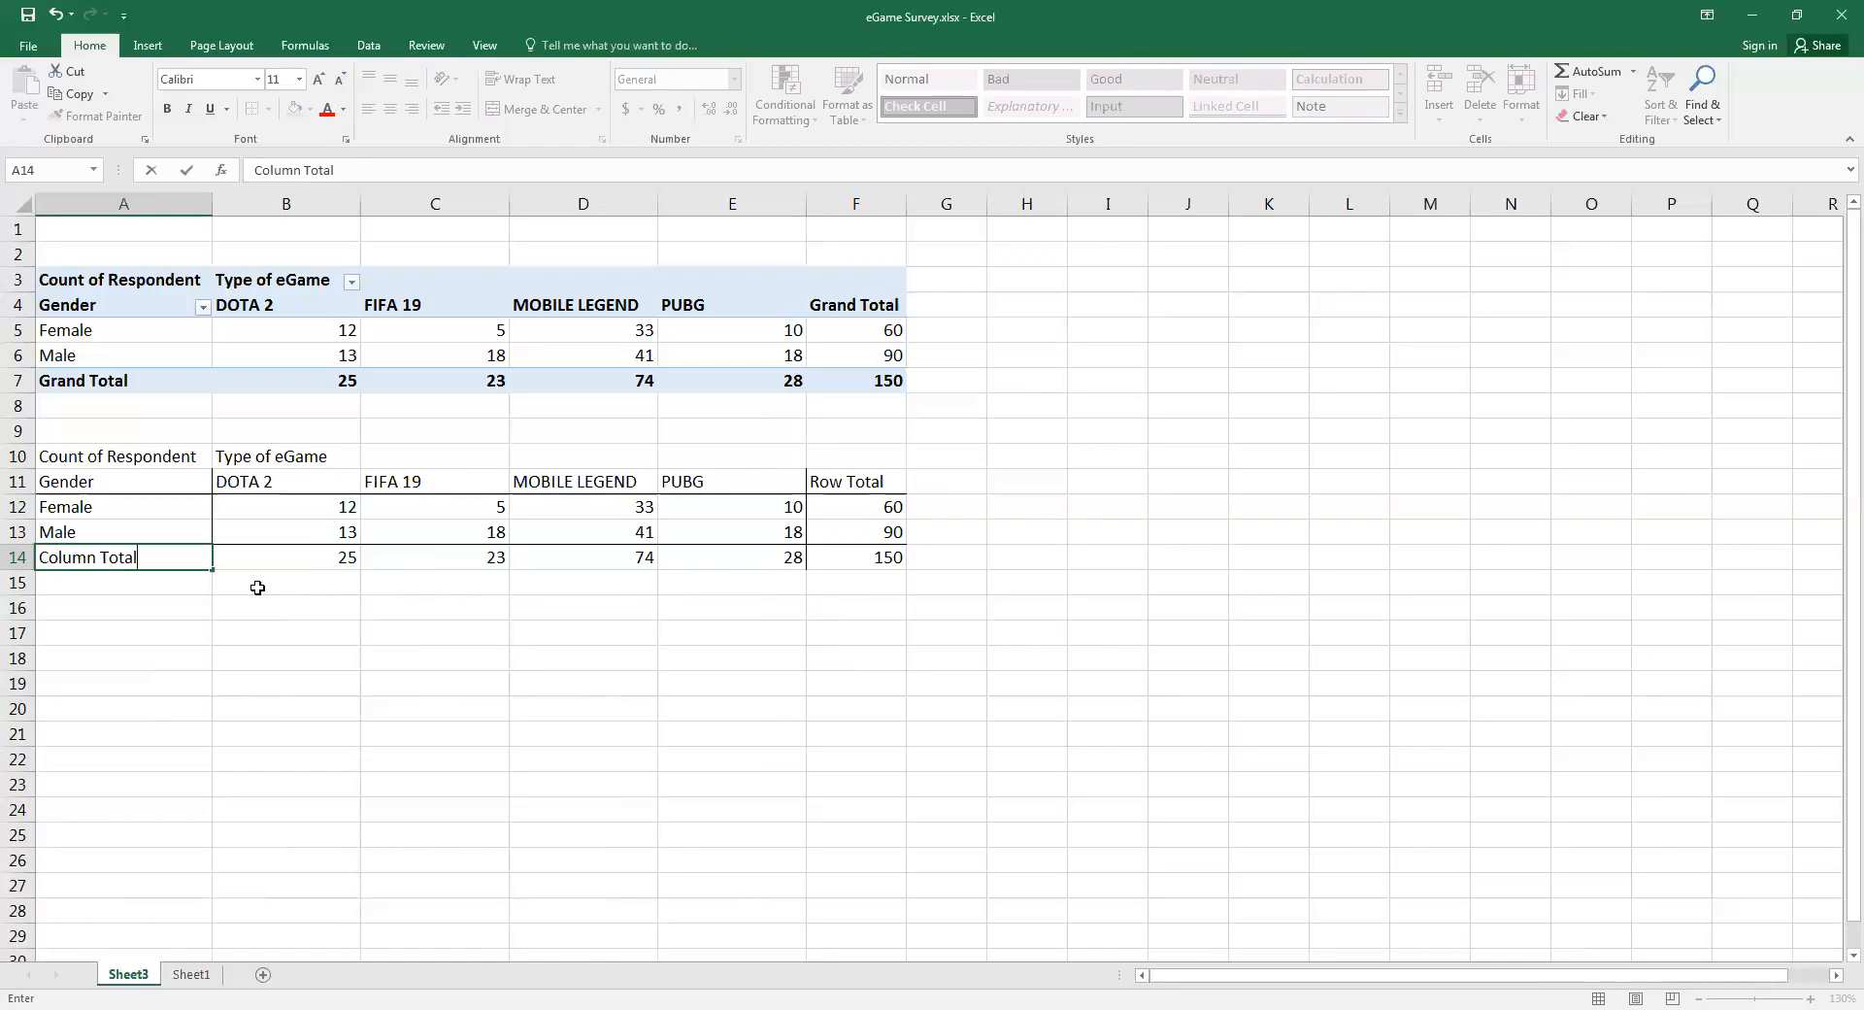
left_click(901, 566)
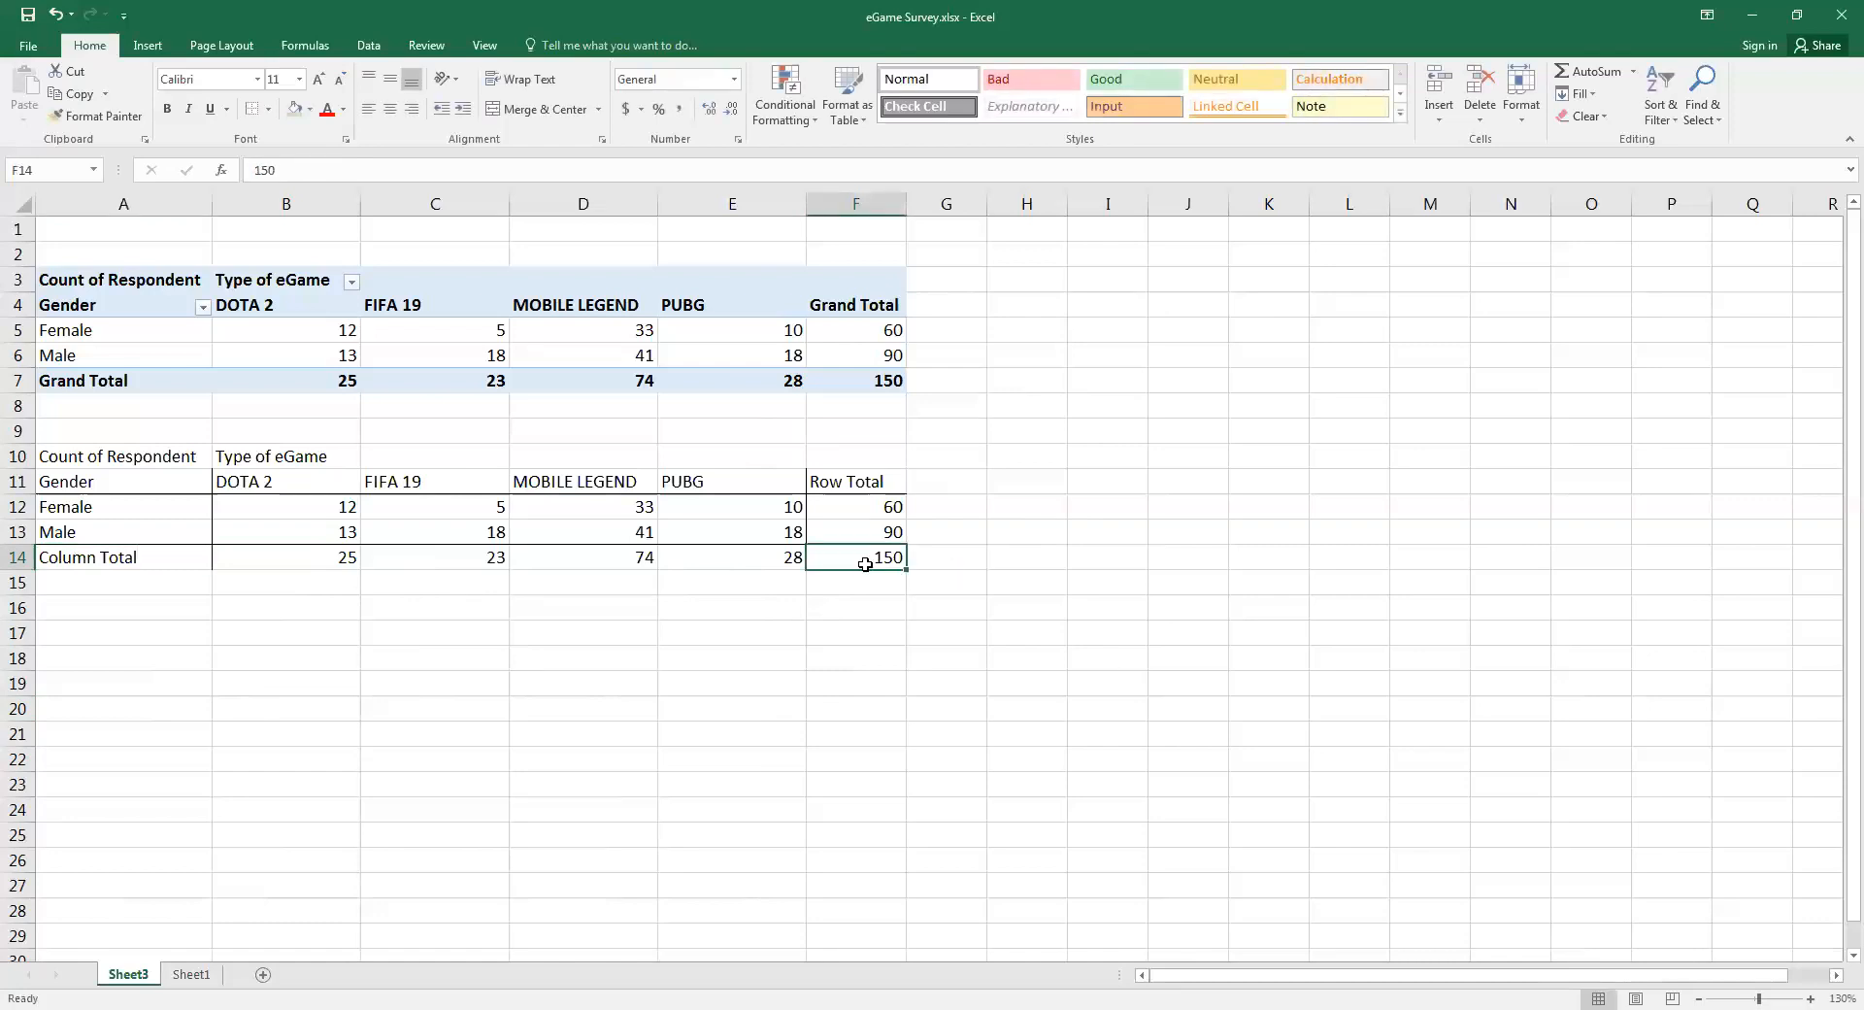
Label the table's grand total by entering n in cell G14
left_click(952, 551)
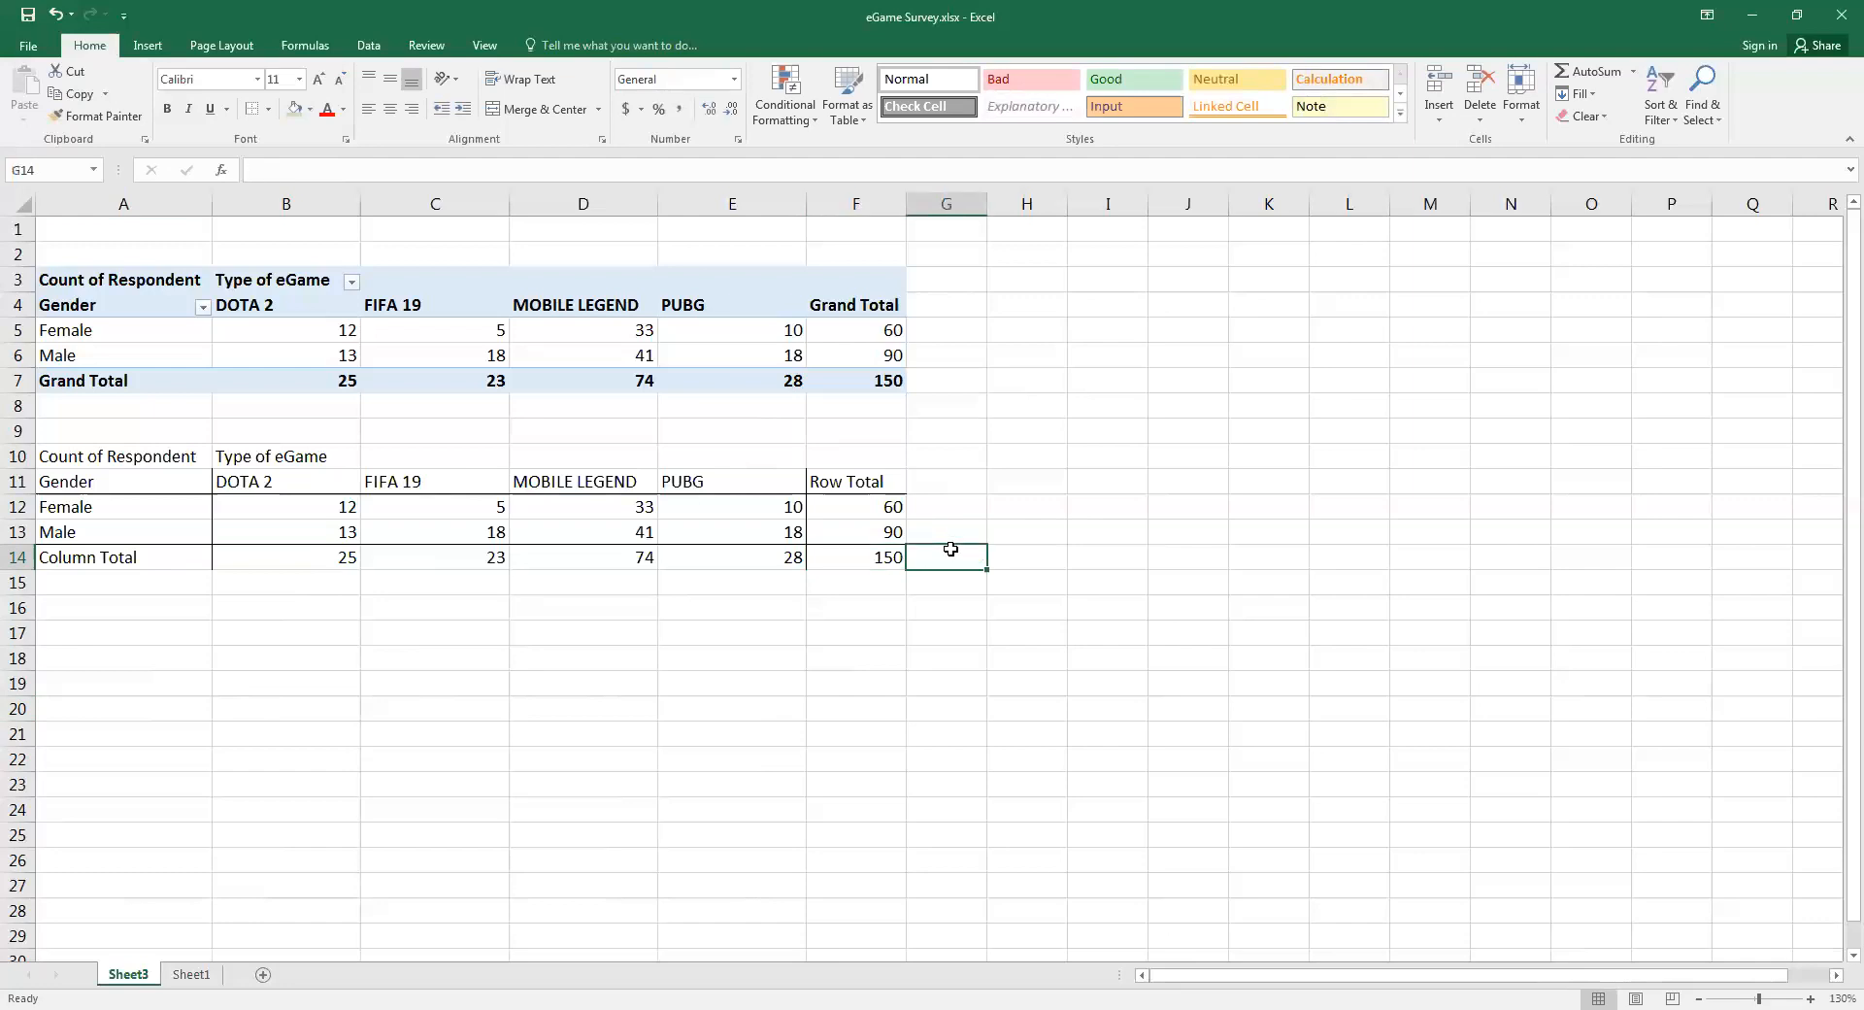
type("=")
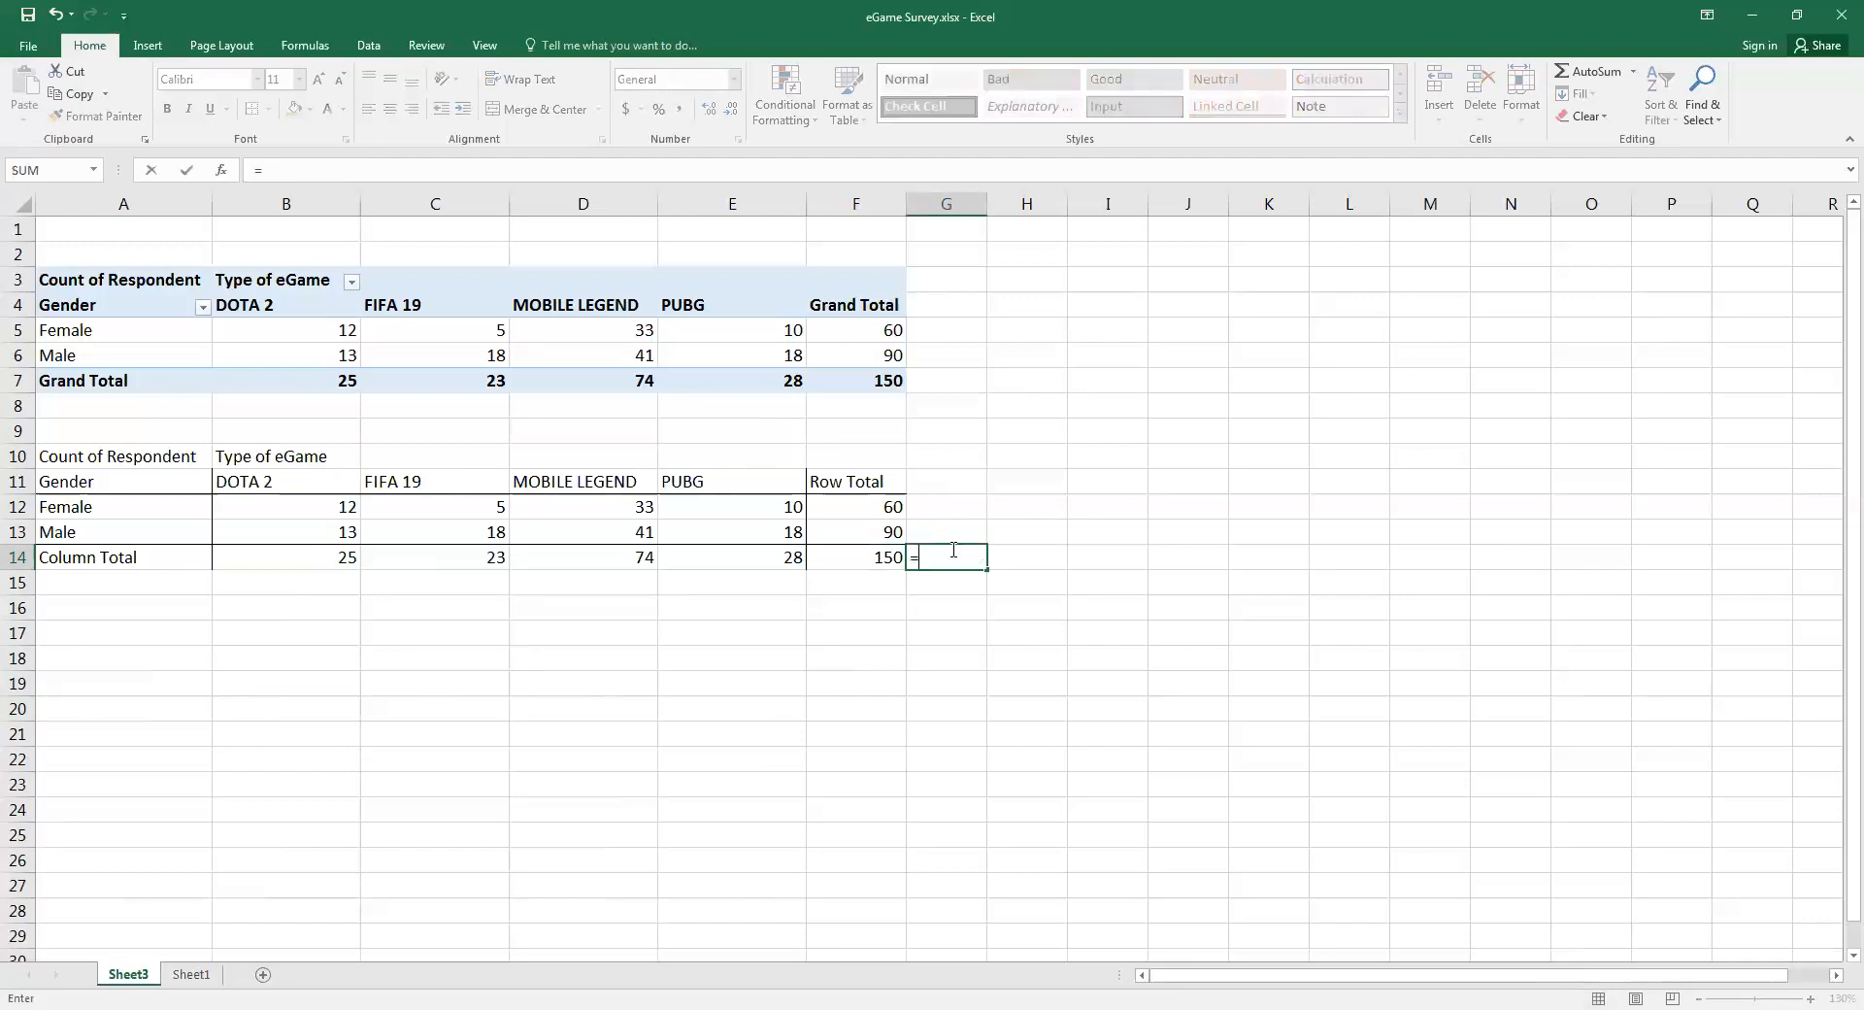
type("n")
key("Return")
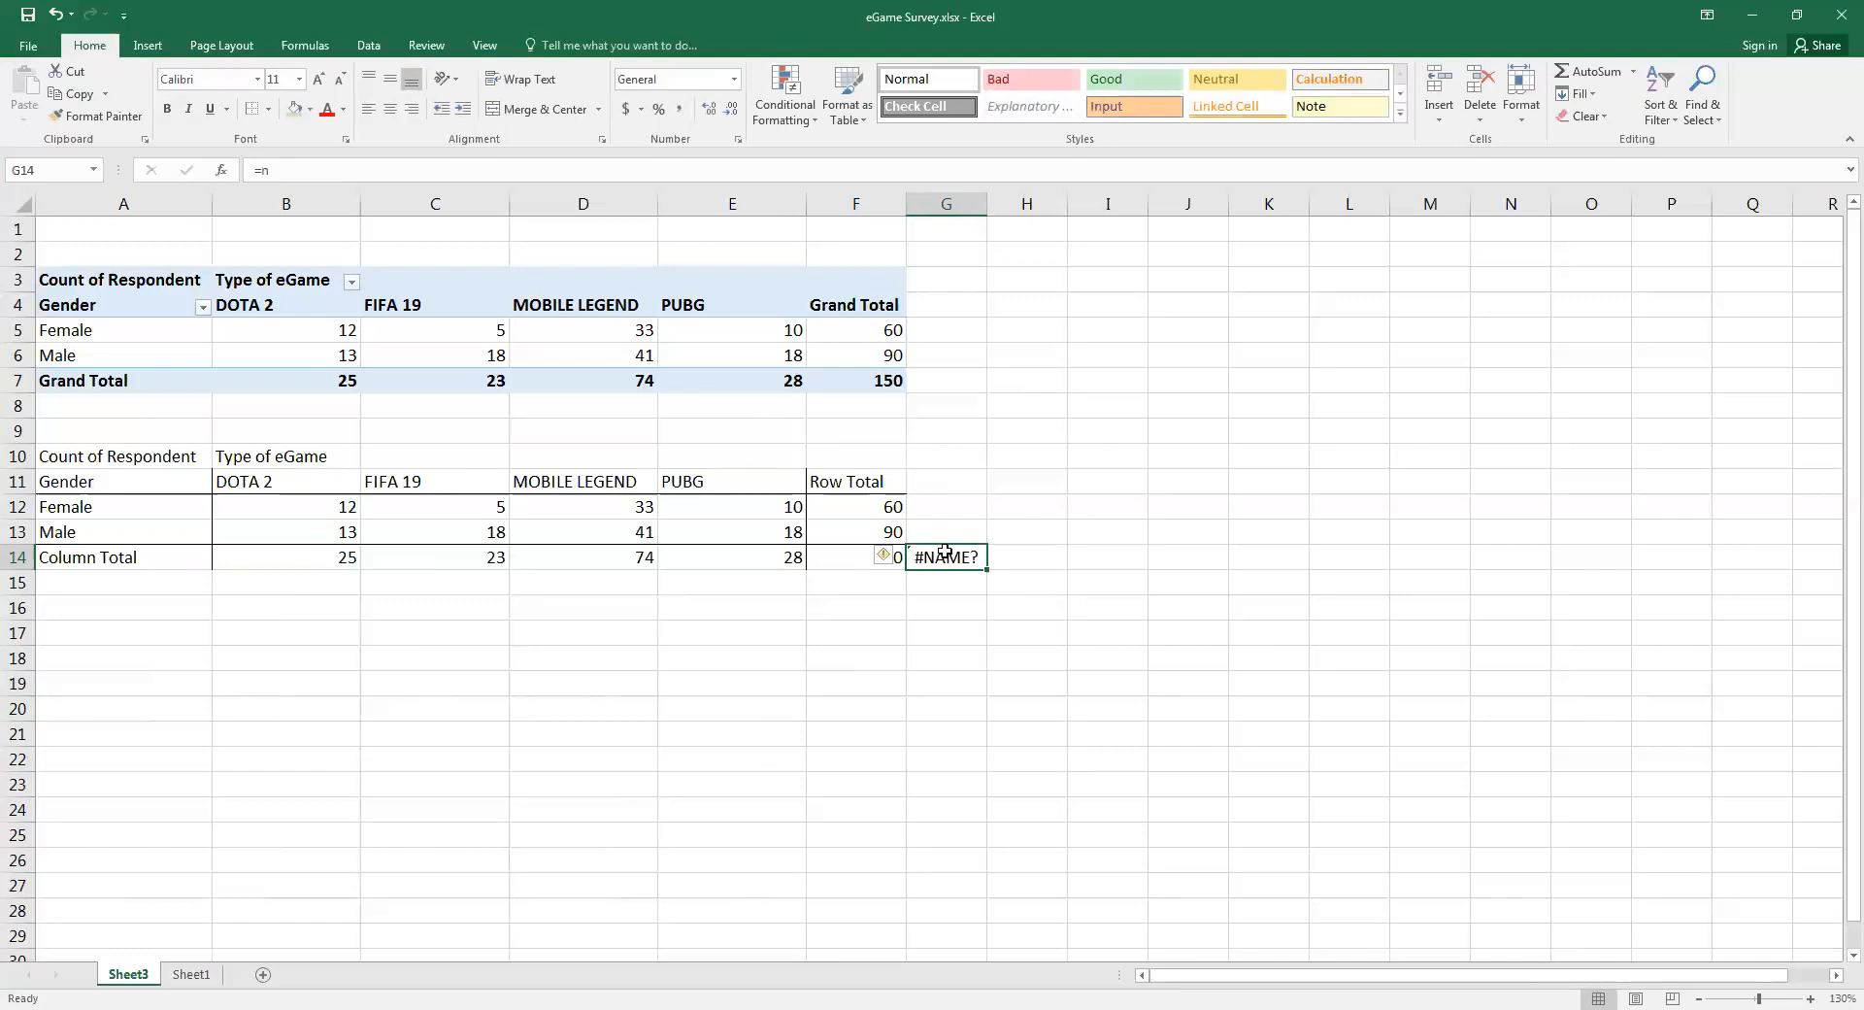
key("BackSpace")
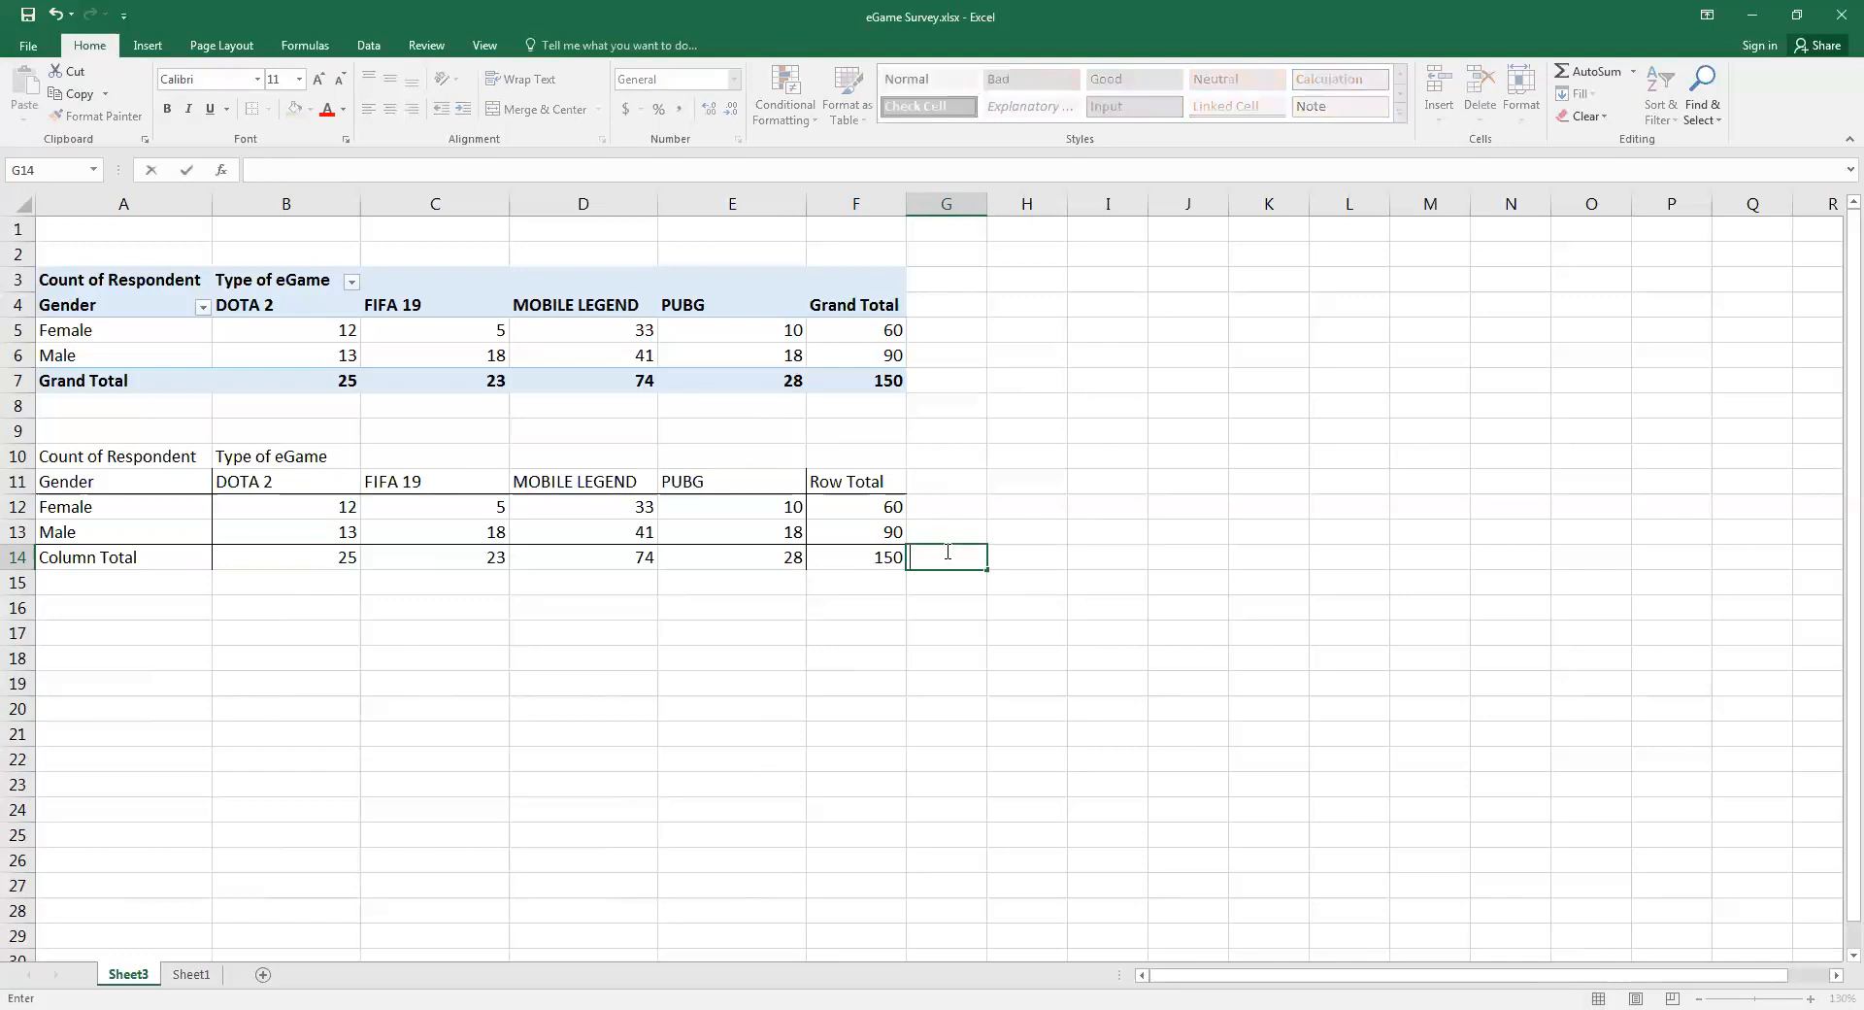
type("n")
left_click(179, 604)
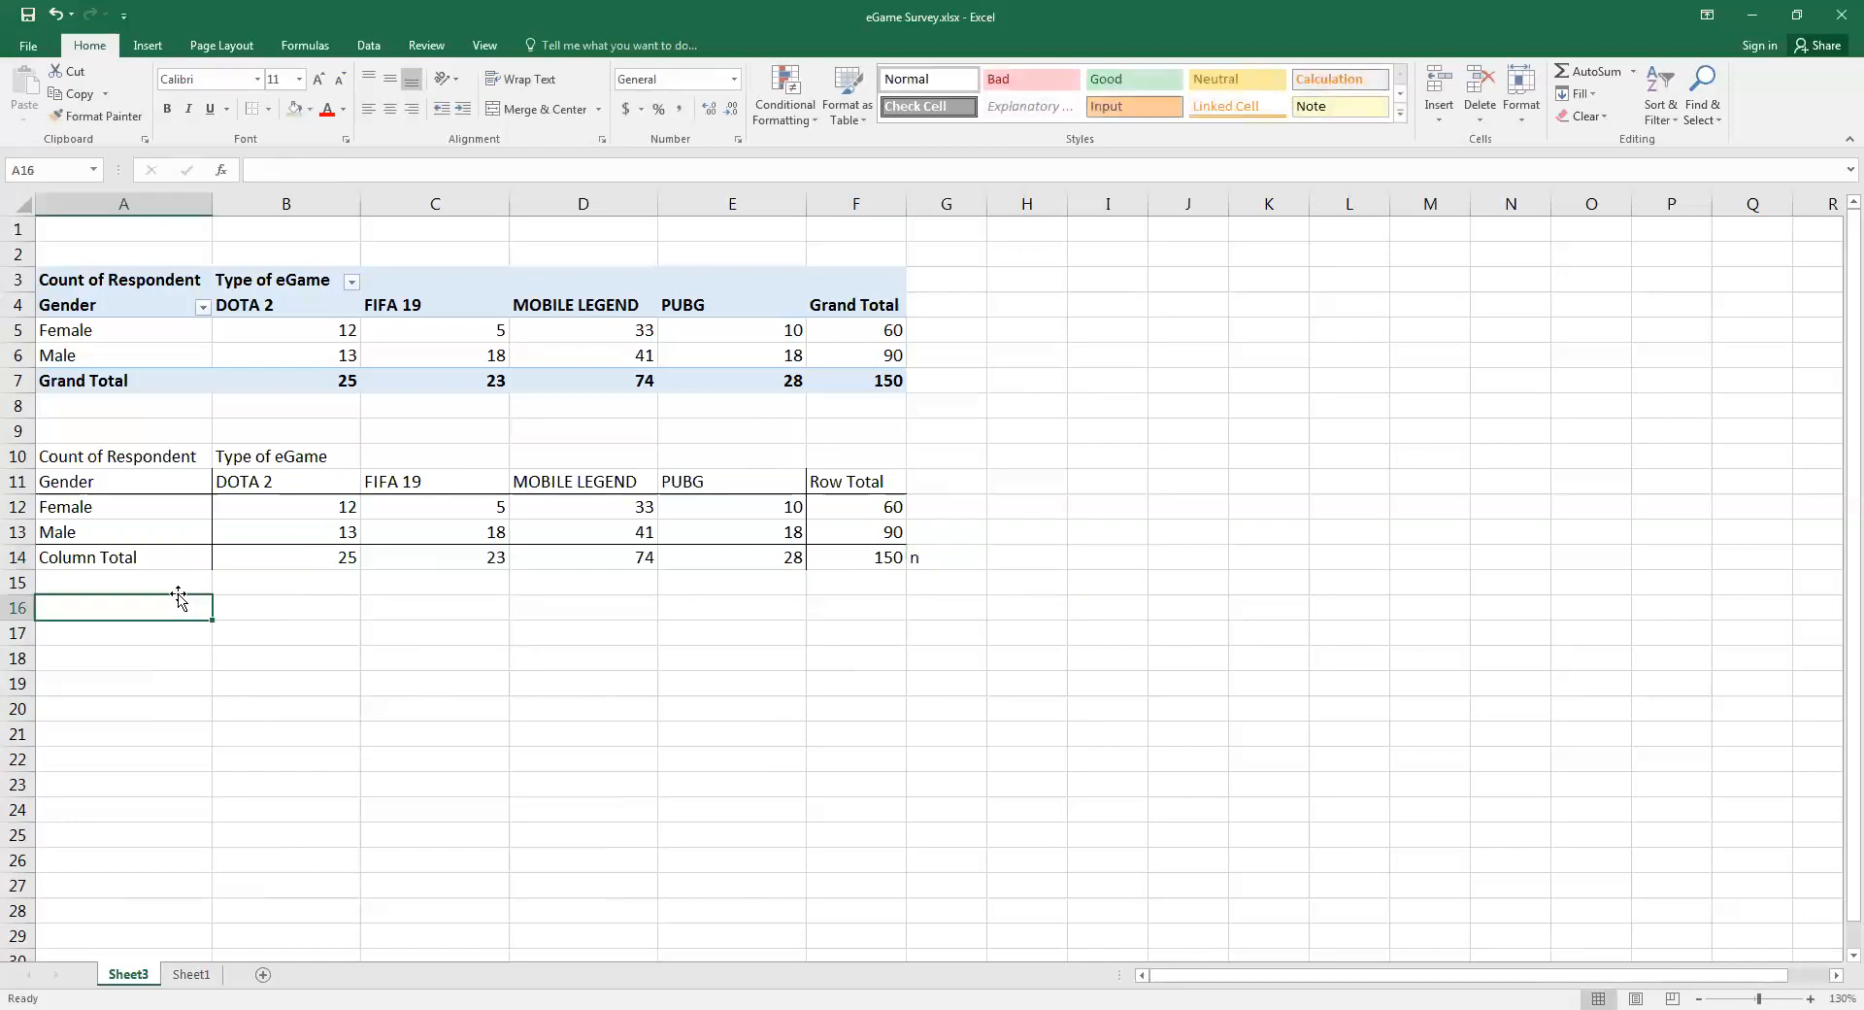
Enter the title Observed frequency in cell A9 above the pasted table
left_click(147, 432)
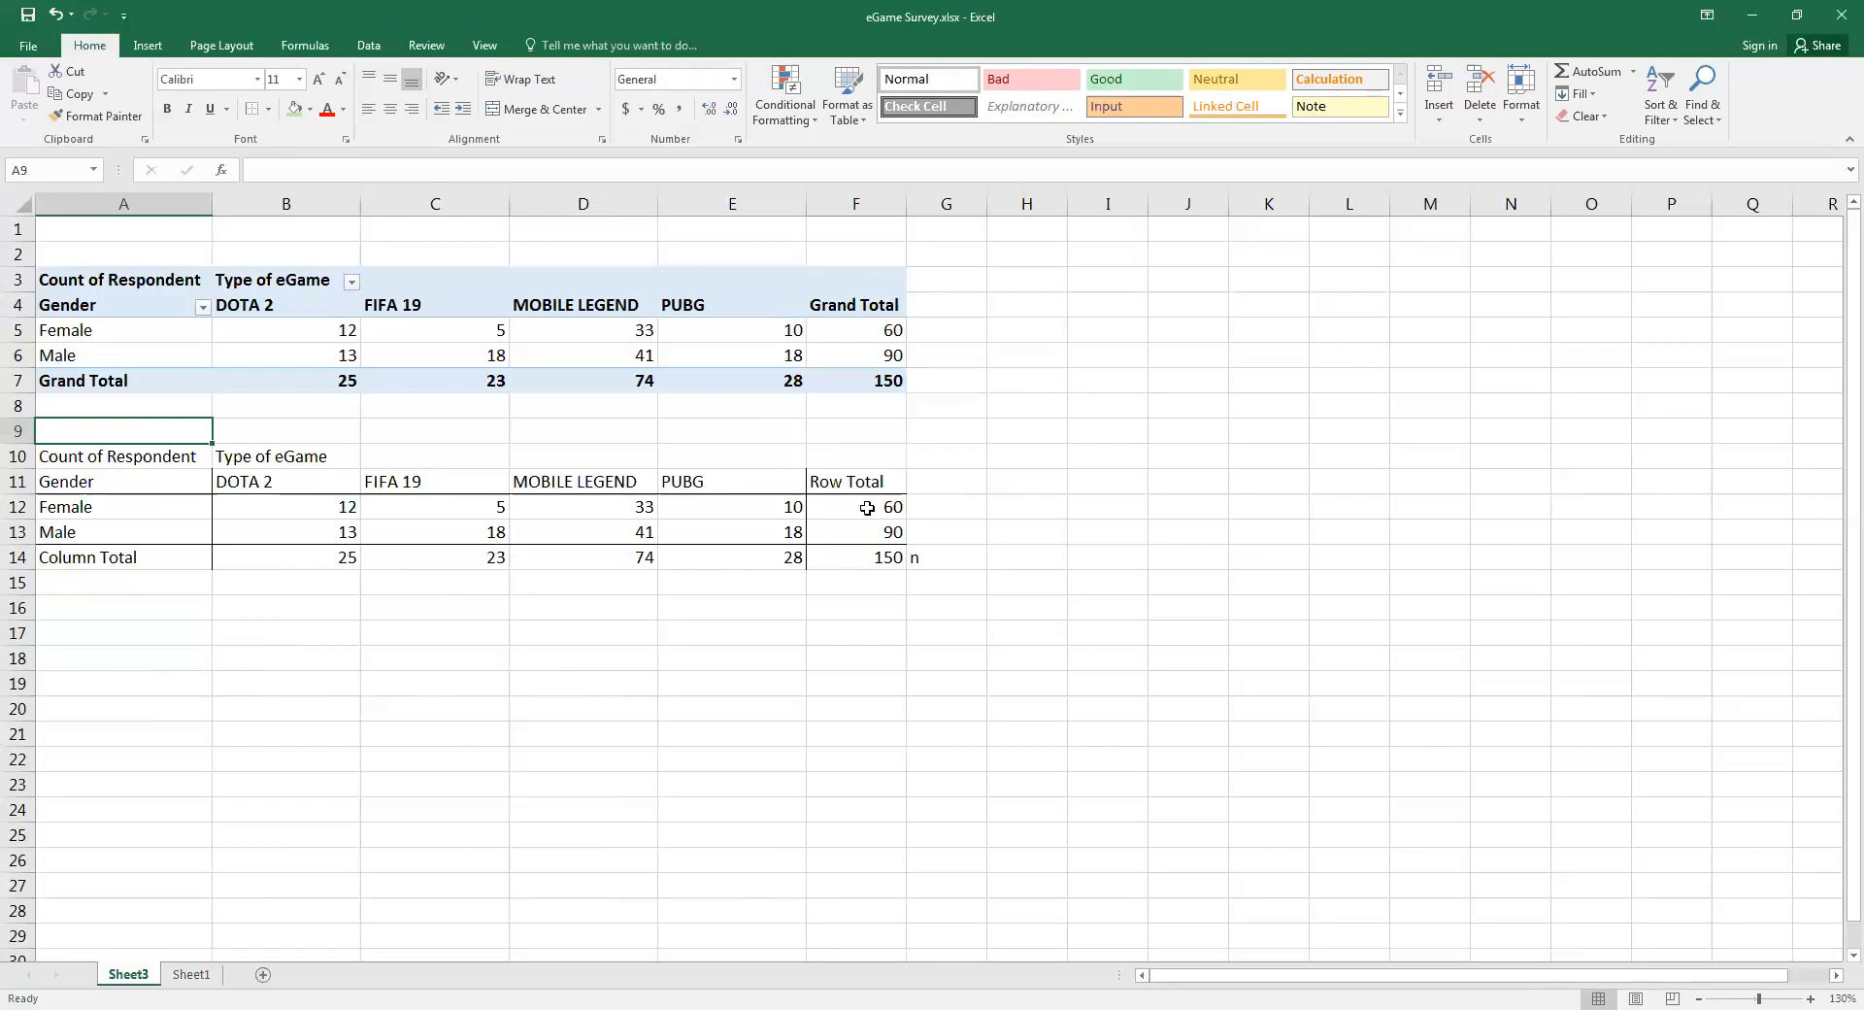
type("Ob")
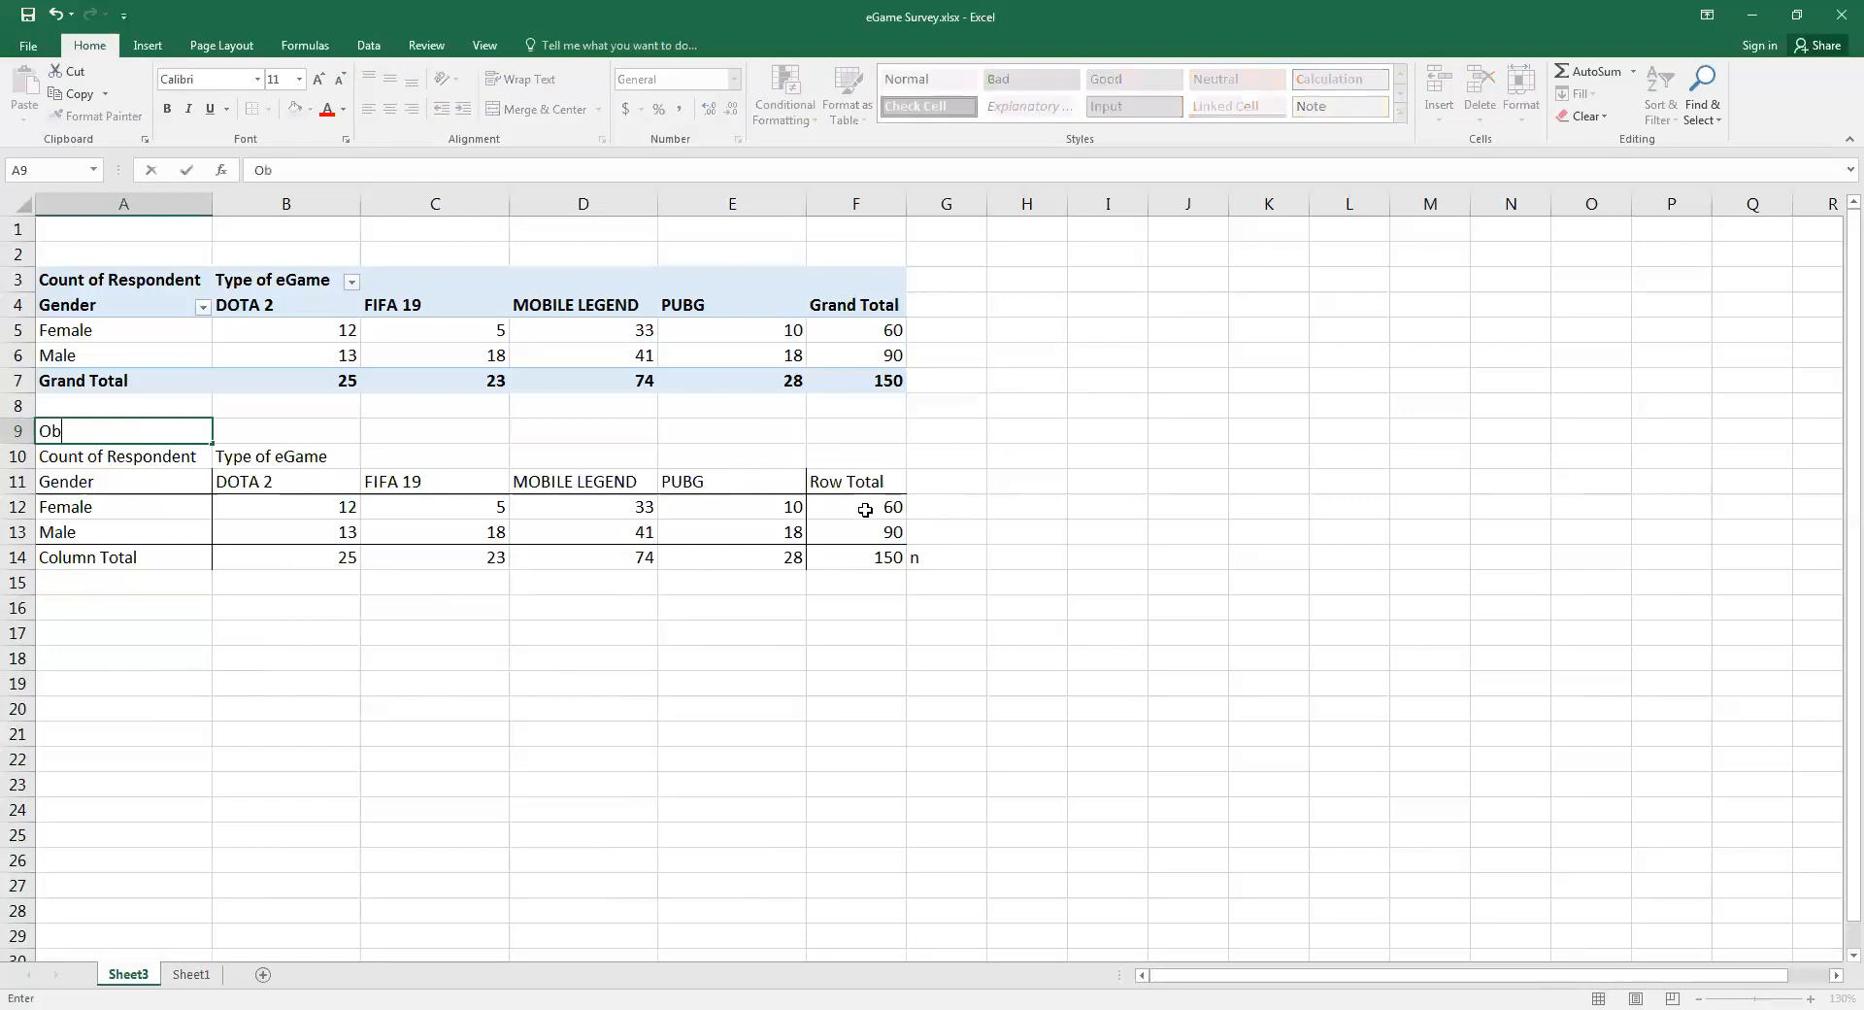
type("served freque")
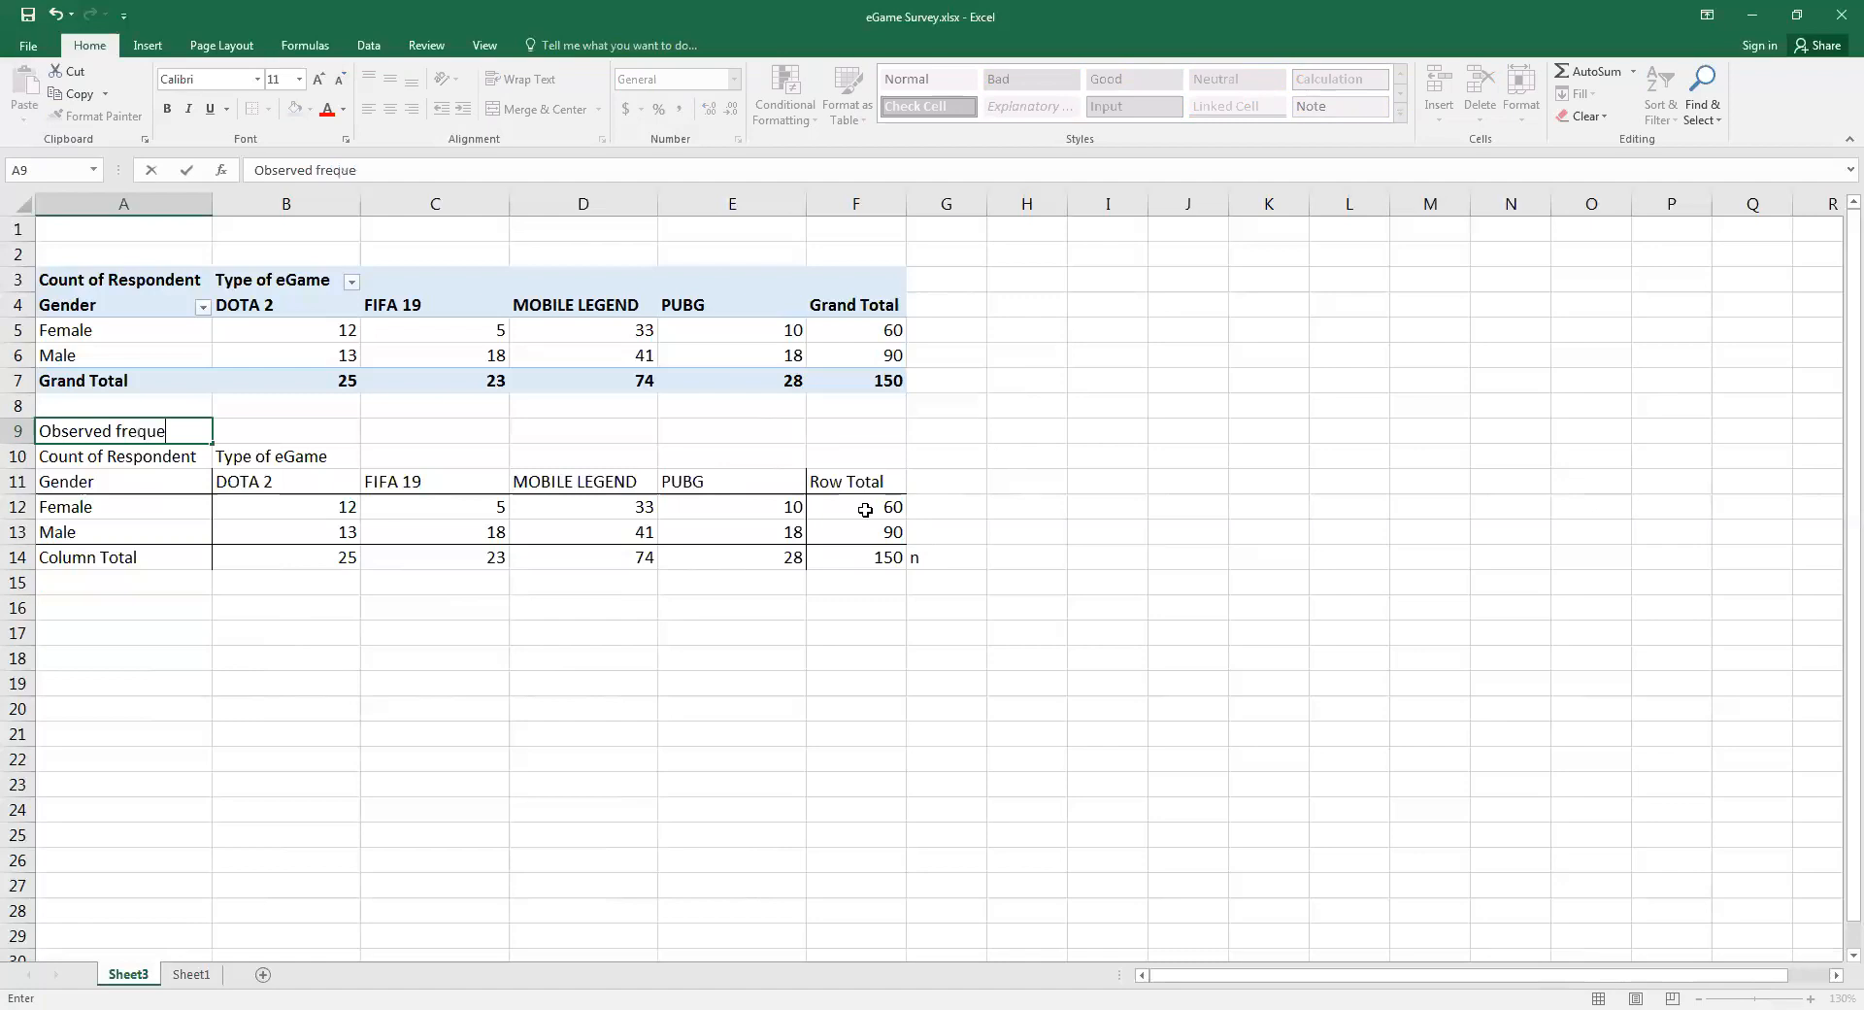
type("bcy")
key("BackSpace")
key("BackSpace")
key("BackSpace")
type("ncy")
left_click(730, 532)
Make the Observed frequency title in A9 bold and give the cell a bottom double border
left_click(148, 431)
left_click(166, 109)
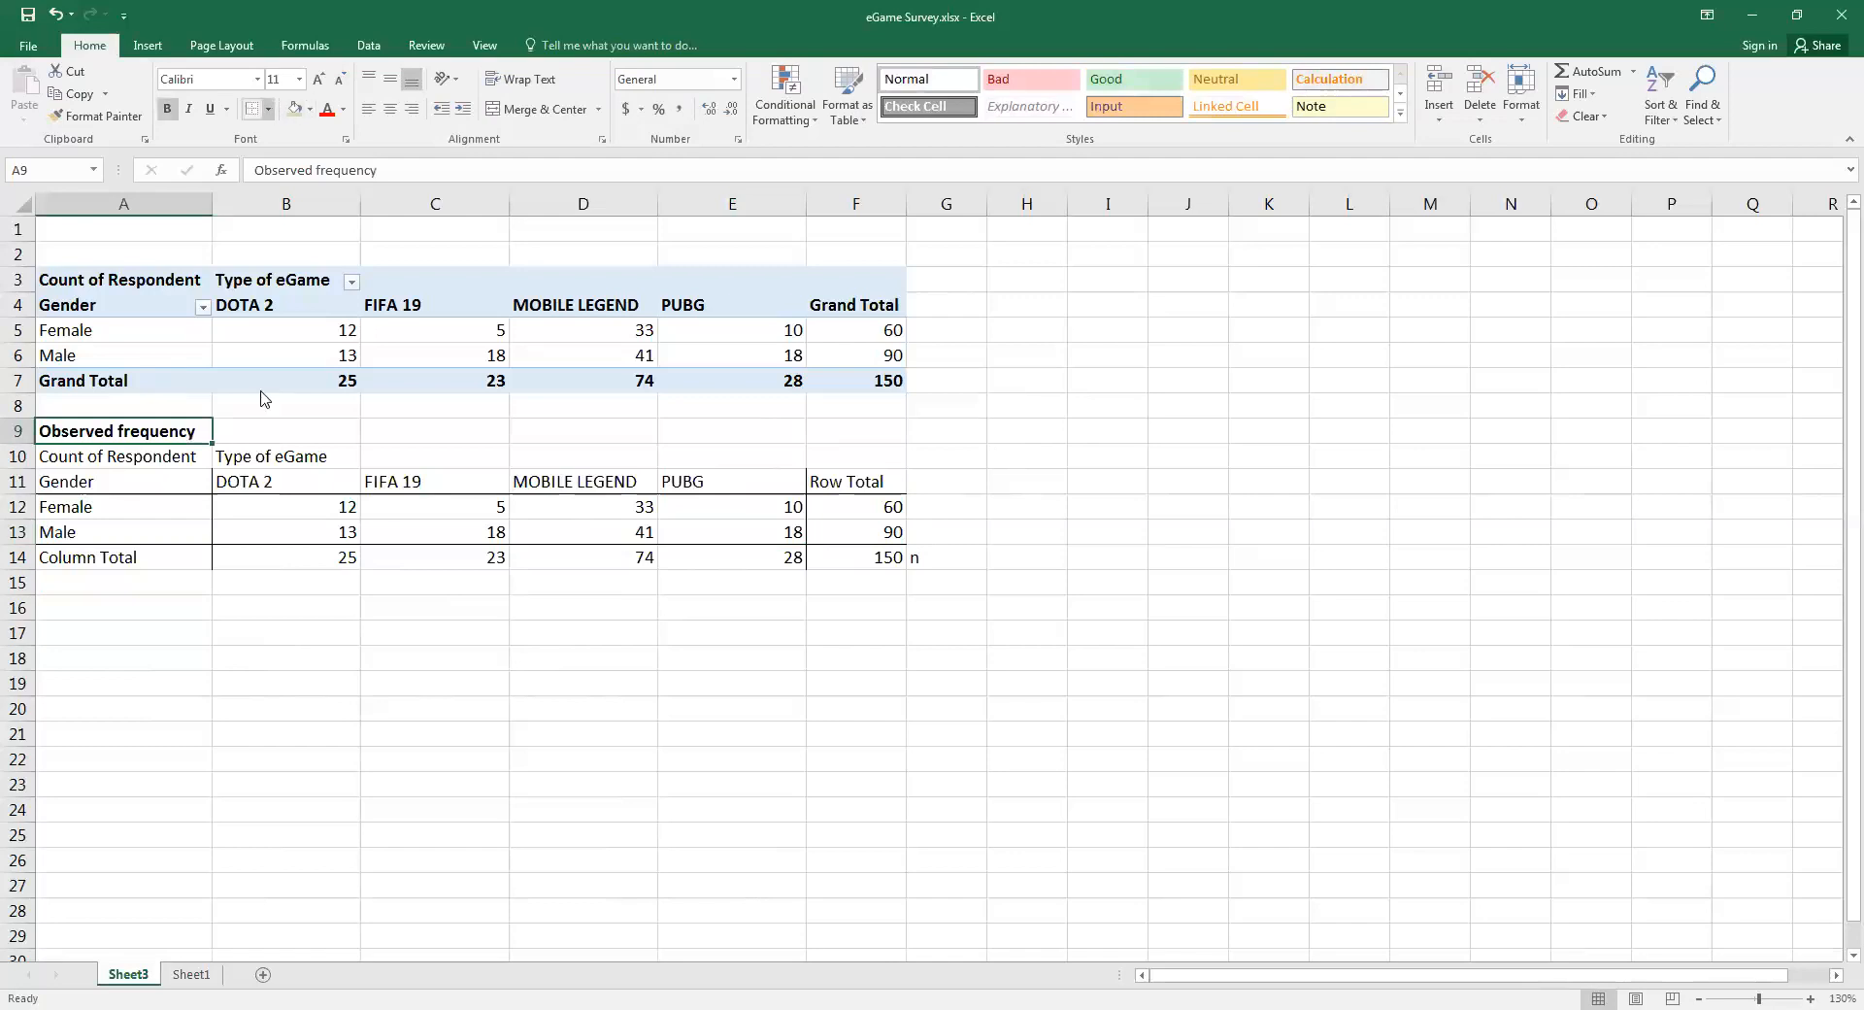
left_click(268, 109)
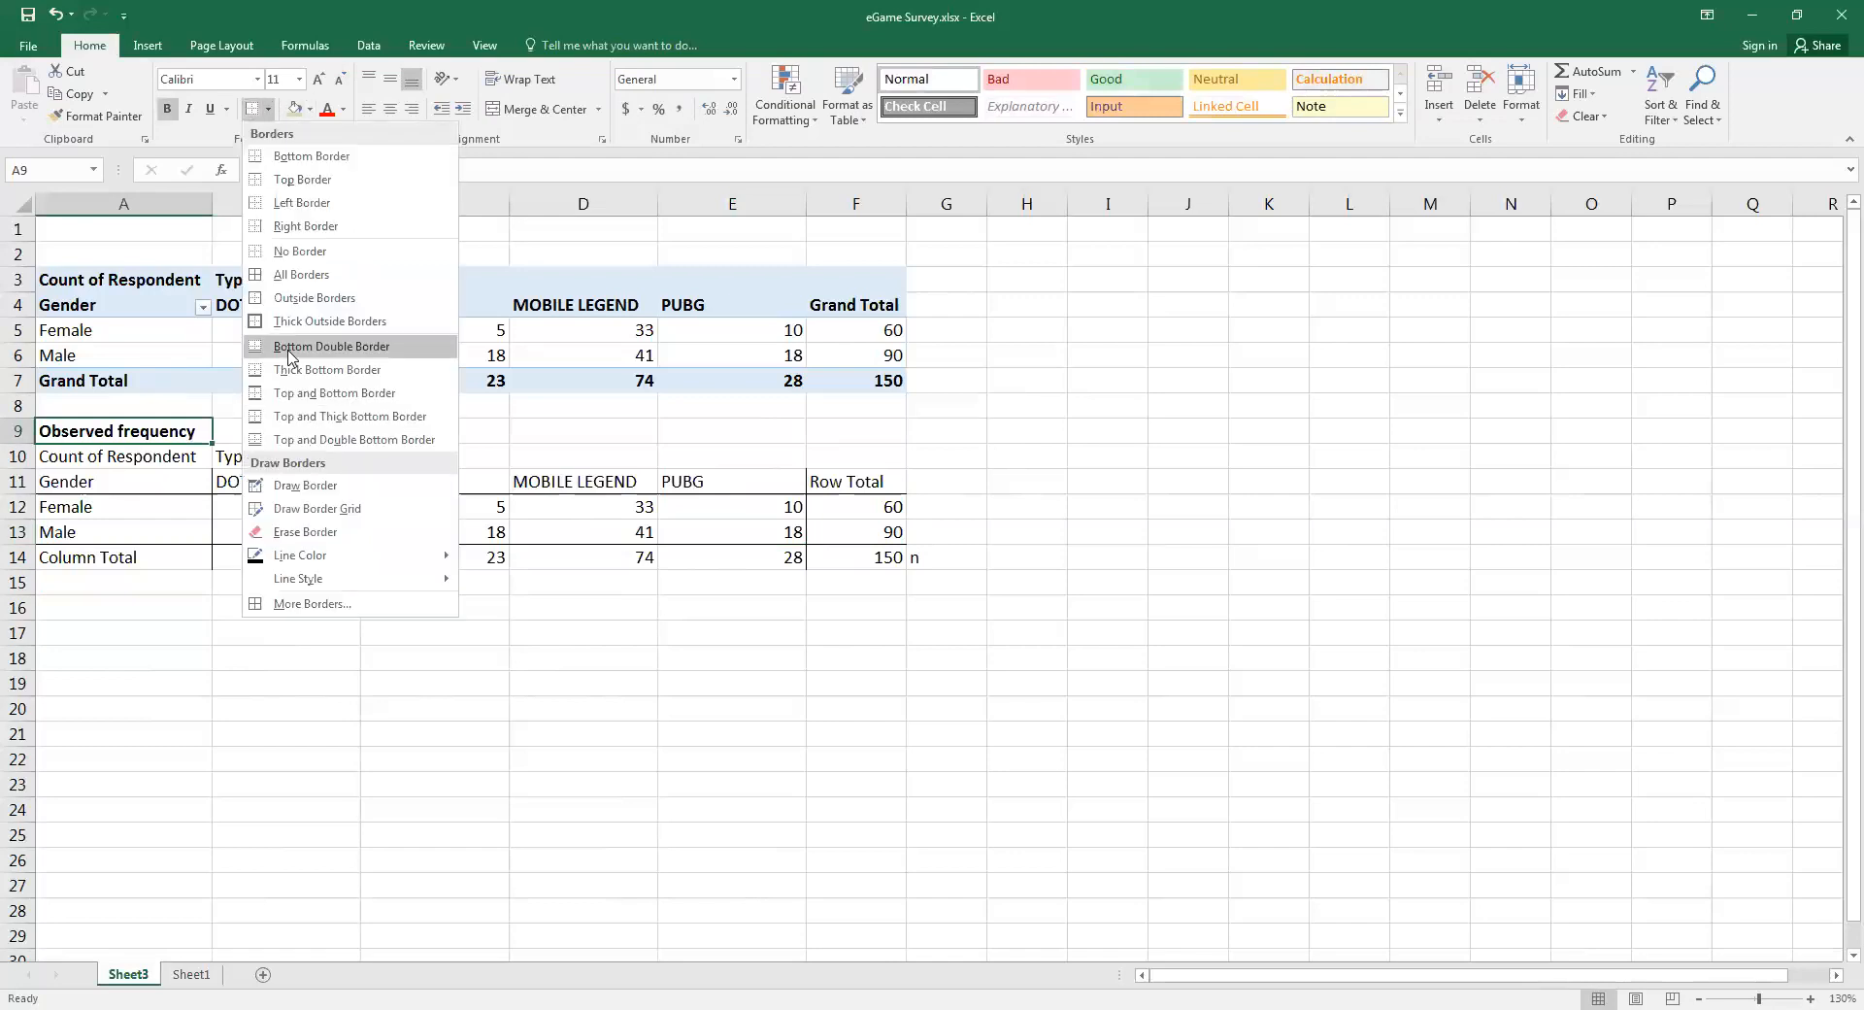
left_click(105, 615)
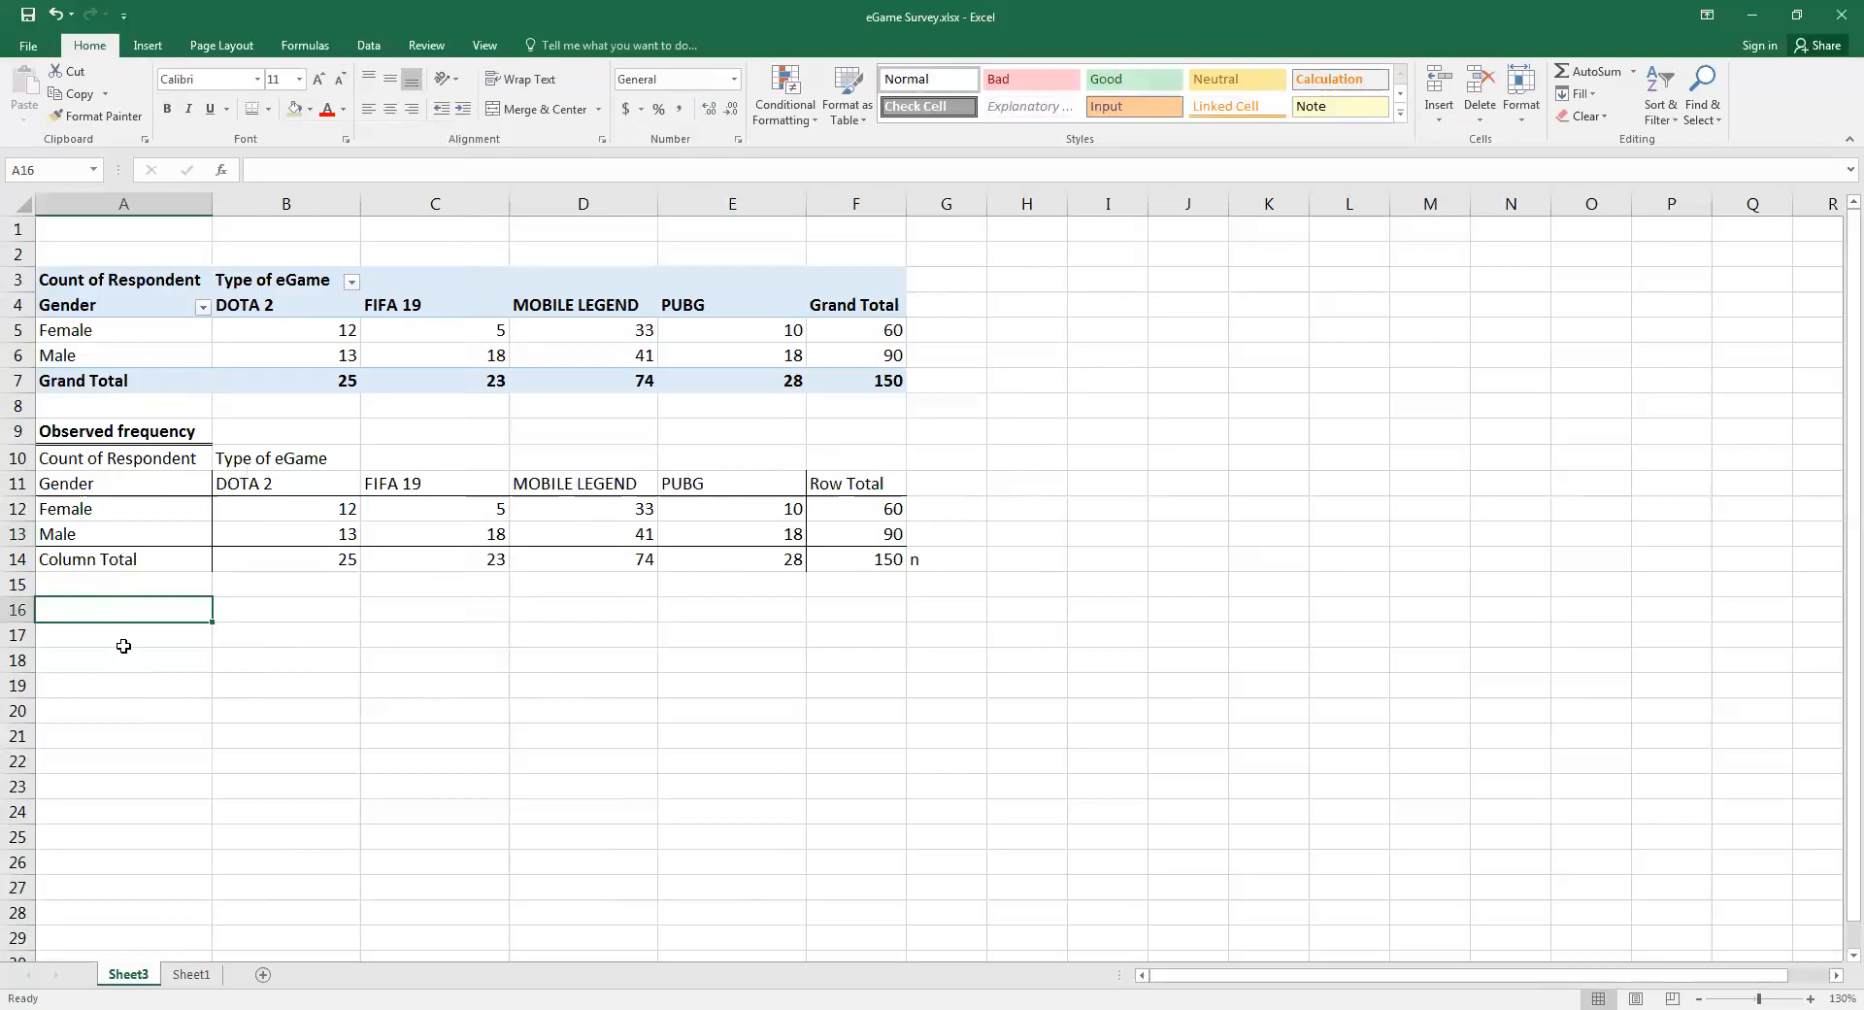
Copy the observed frequency table A10:F14 and paste it starting at A18
left_click_drag(68, 458, 811, 563)
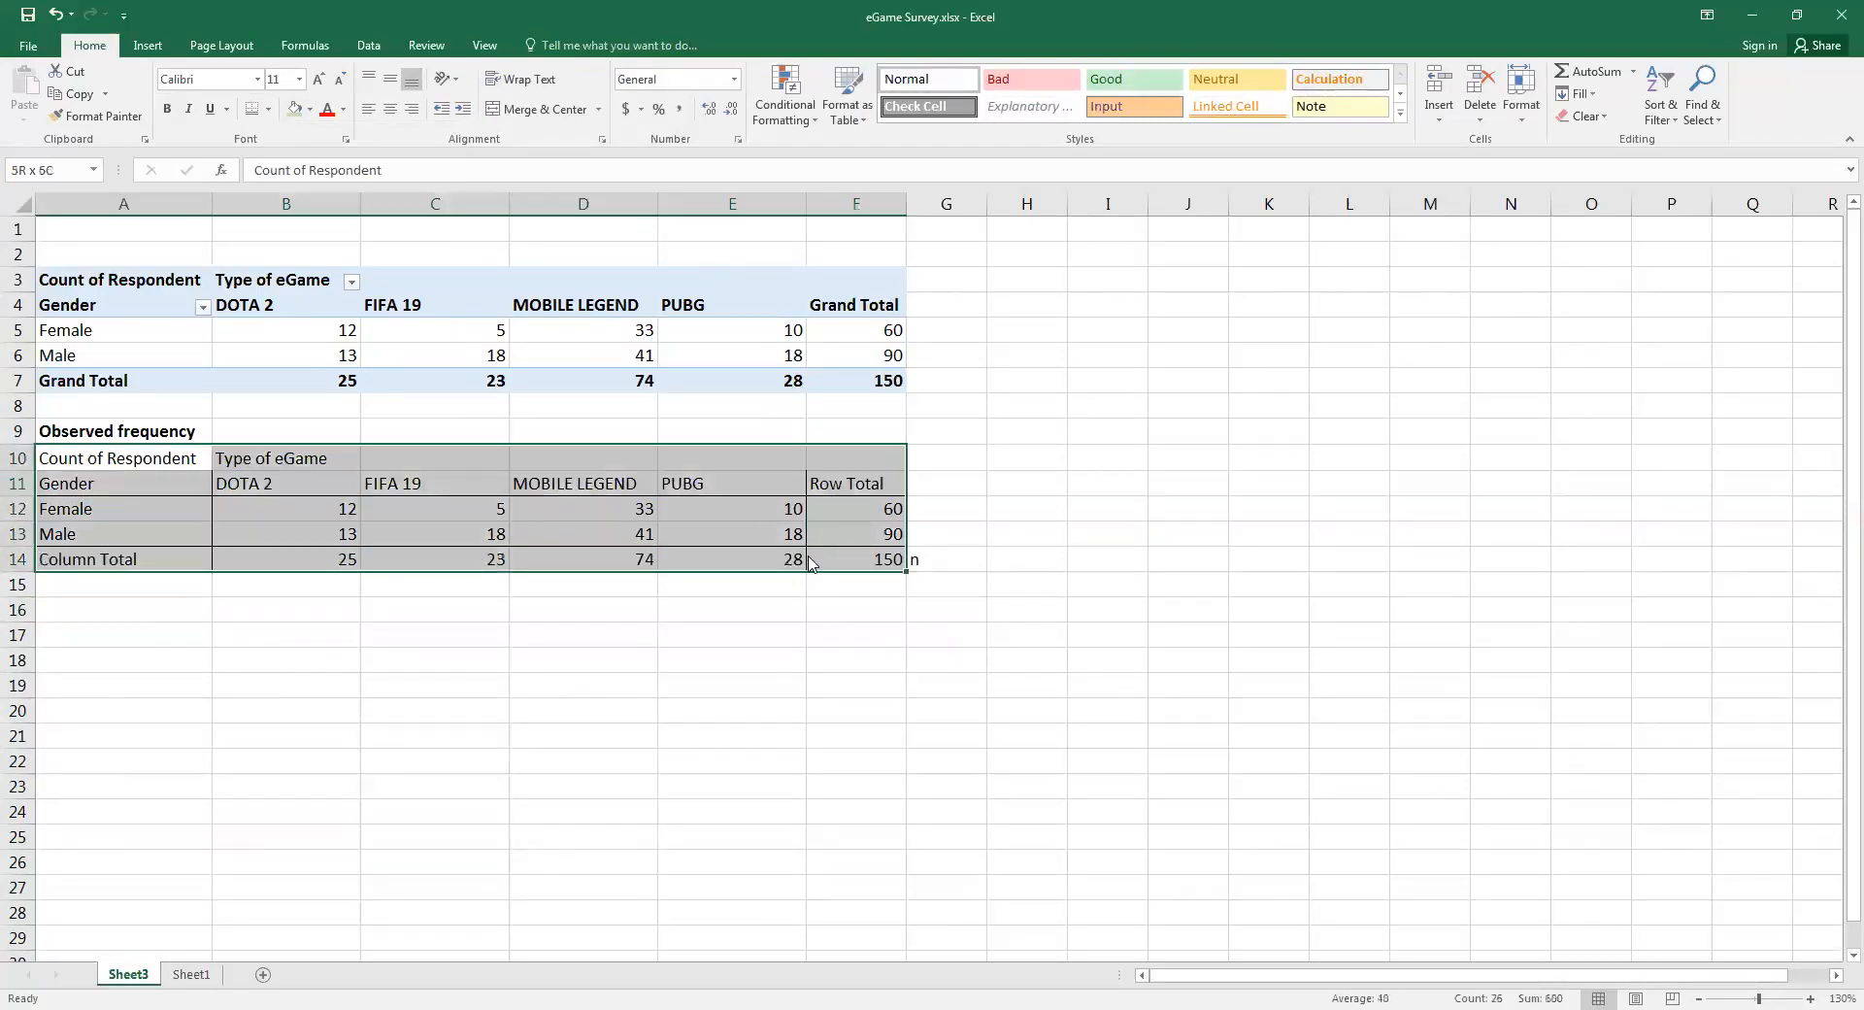
key("ctrl+c")
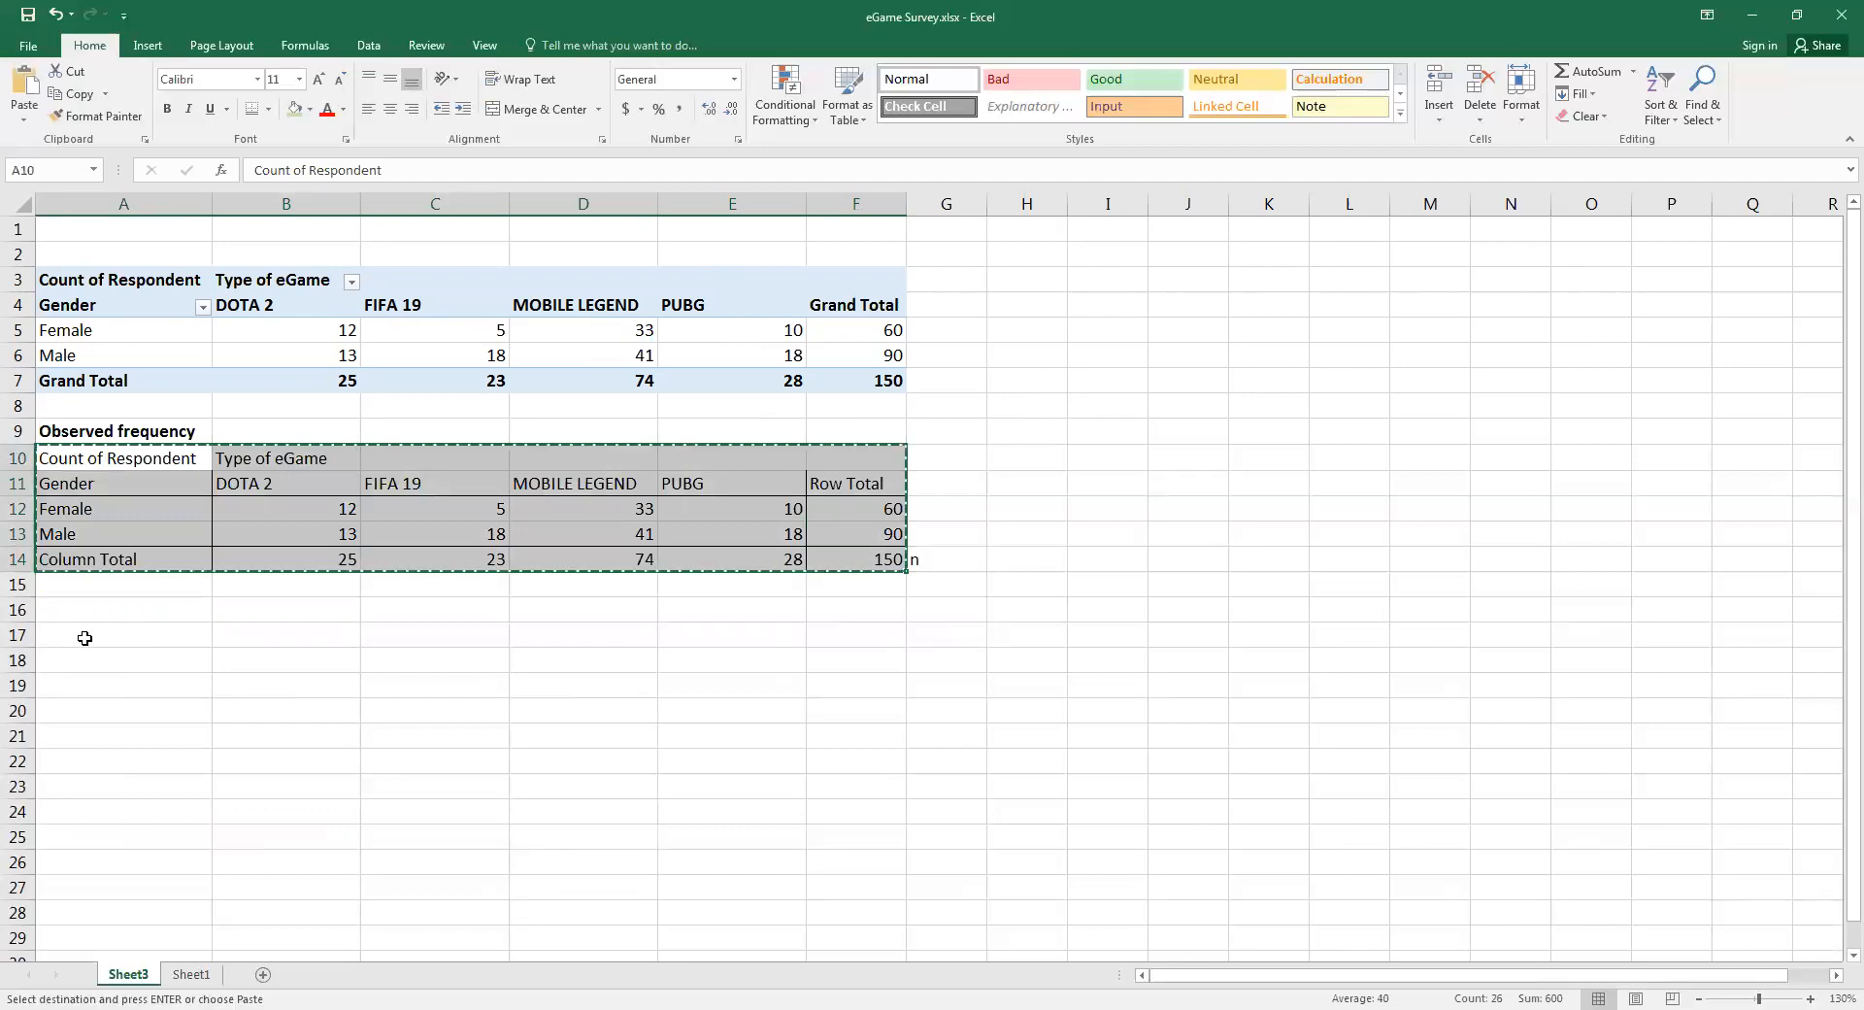
left_click(42, 103)
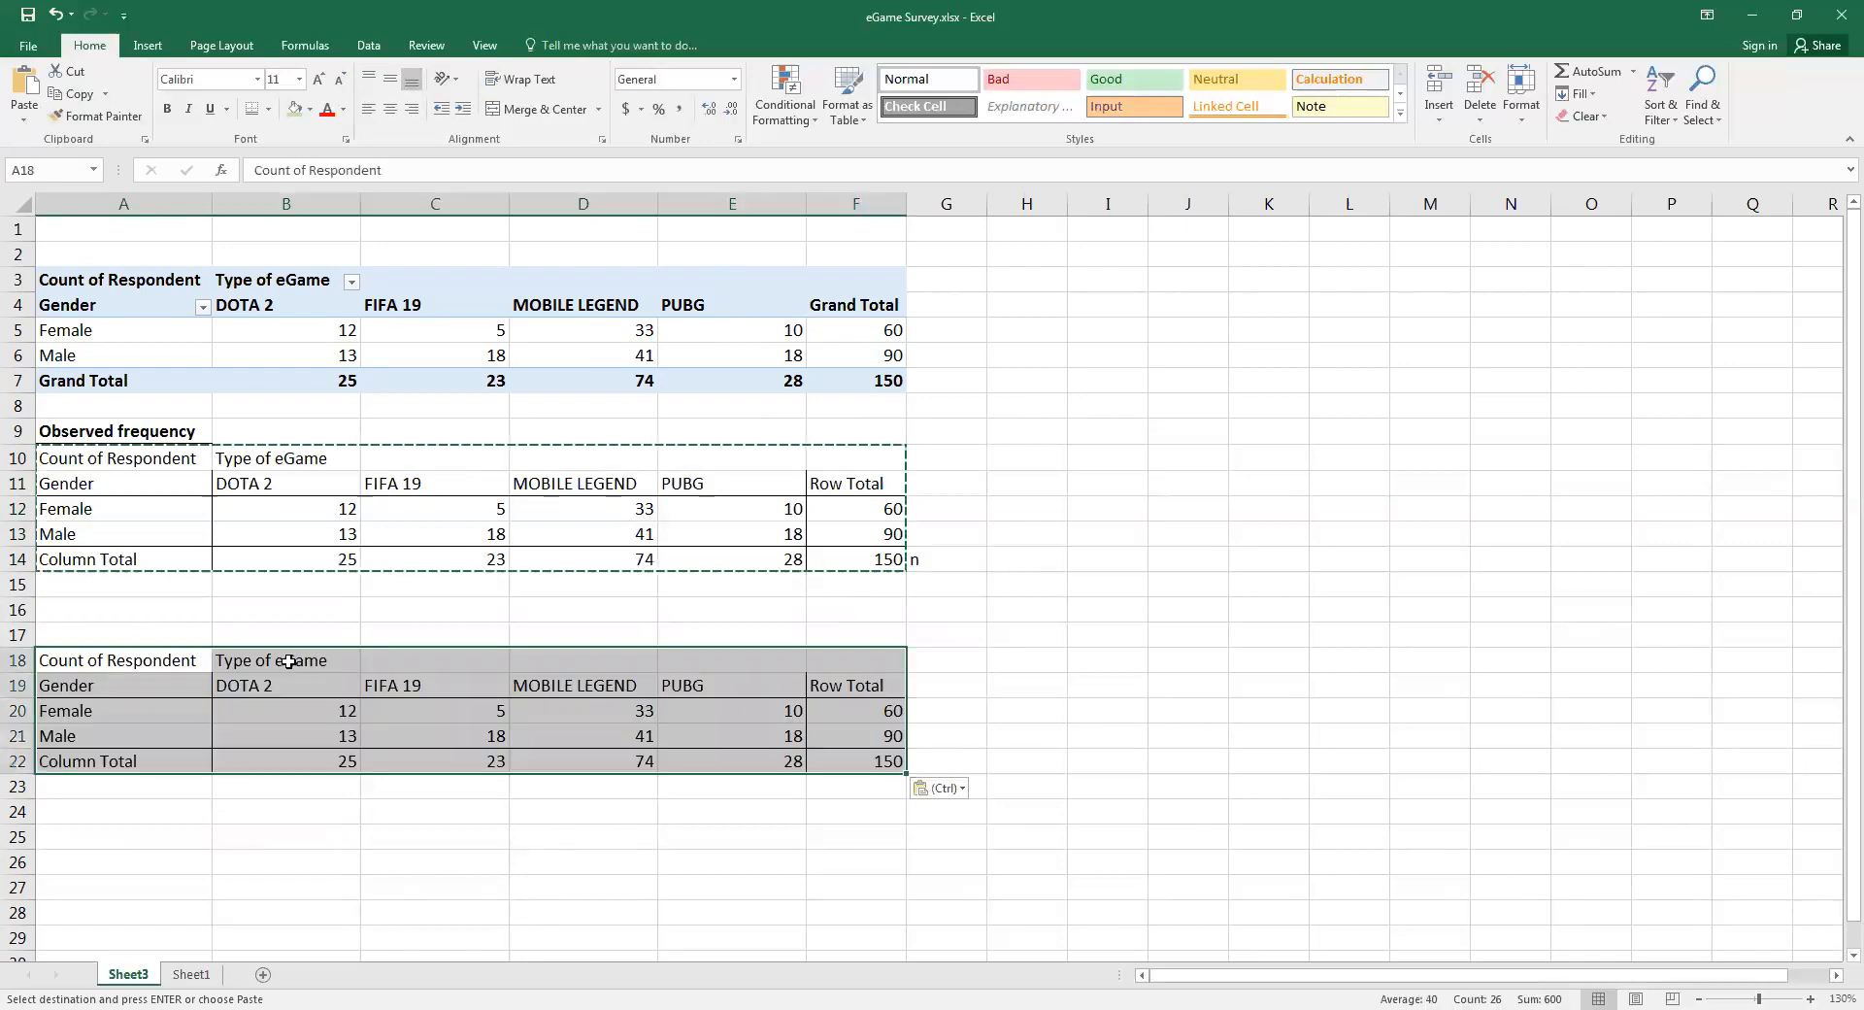
Title the copied table Expected Frequency in A17, in bold with a bottom double border
left_click(150, 628)
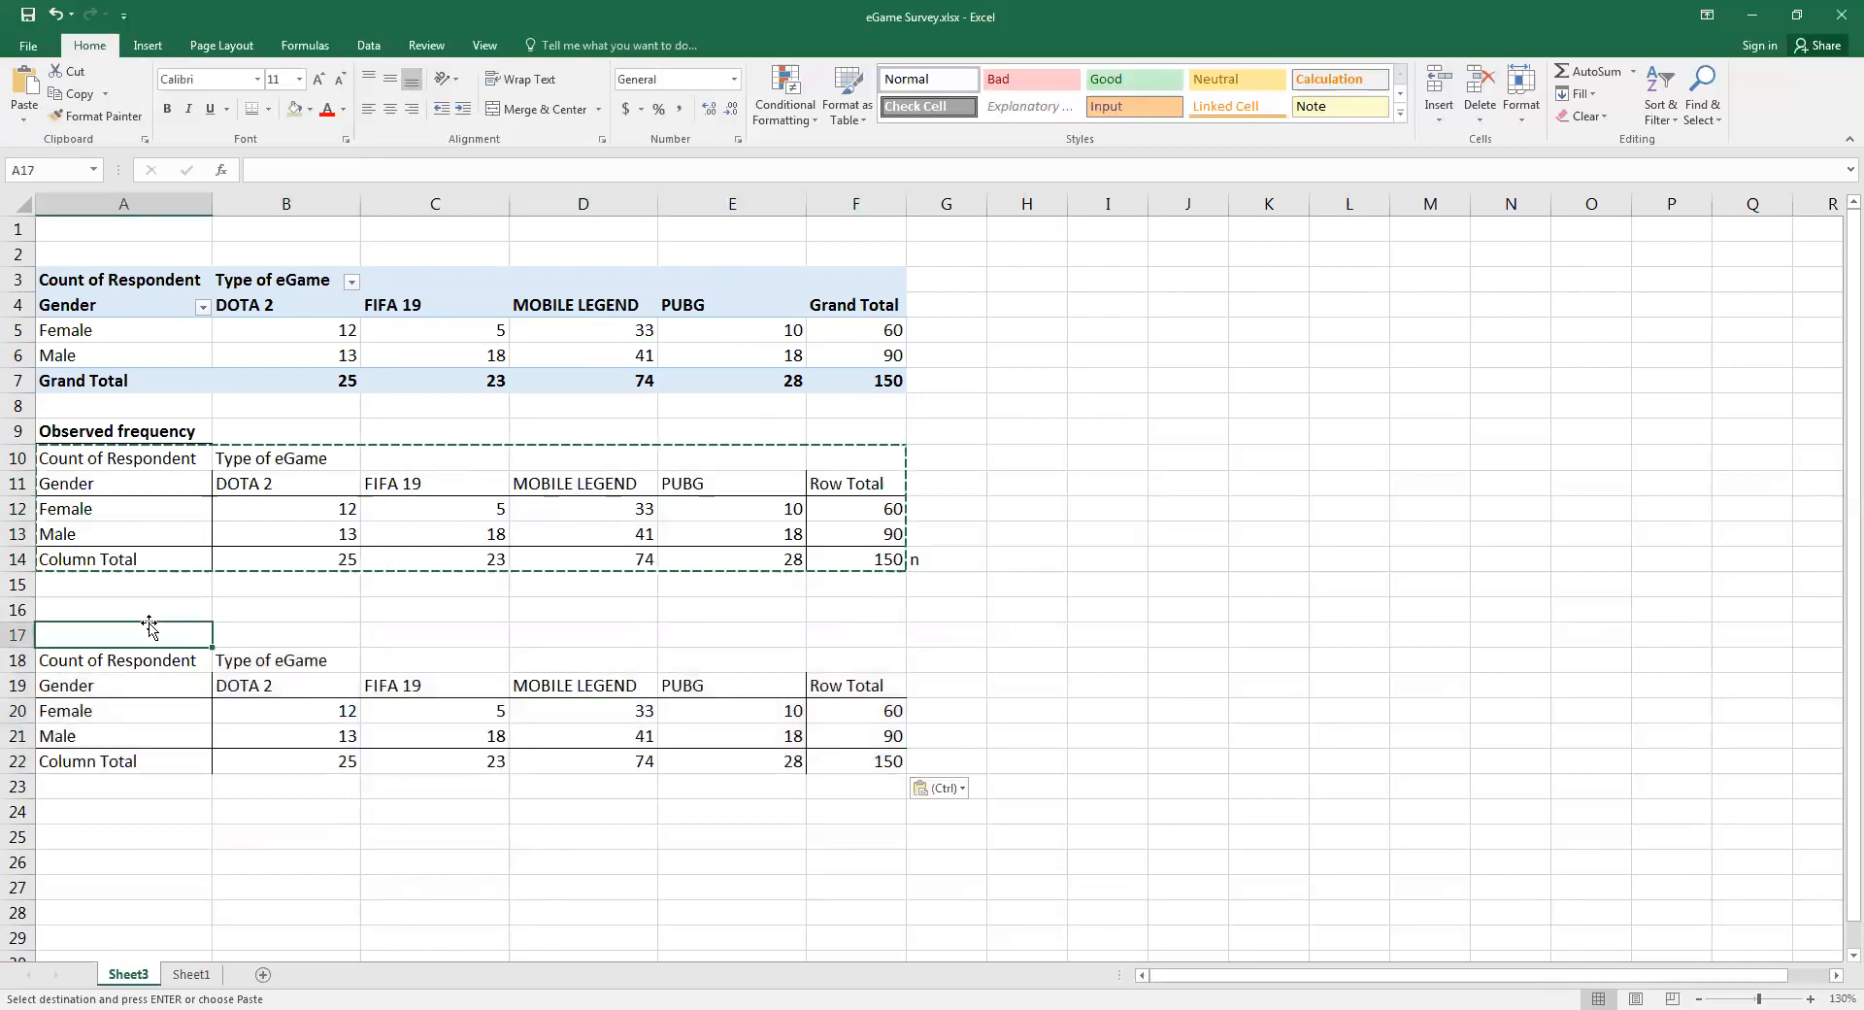
type("Expect")
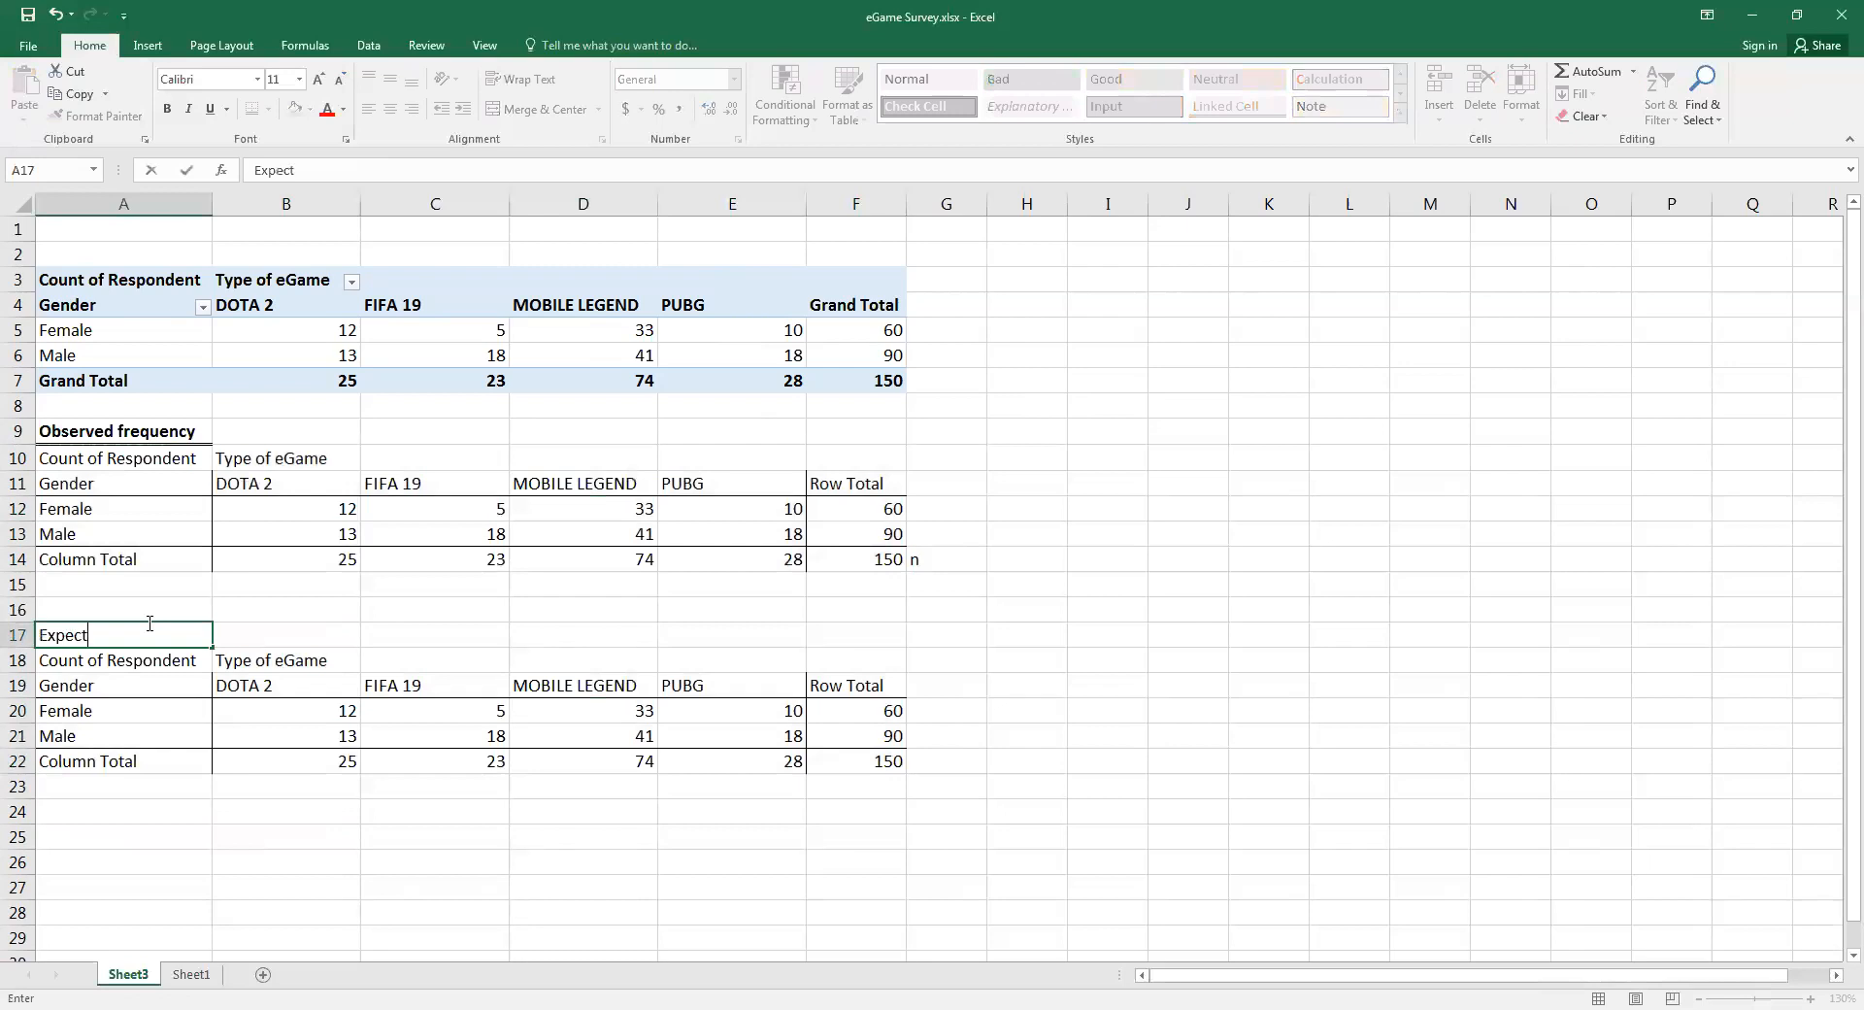
type("ed Frequency")
left_click(187, 170)
left_click(167, 108)
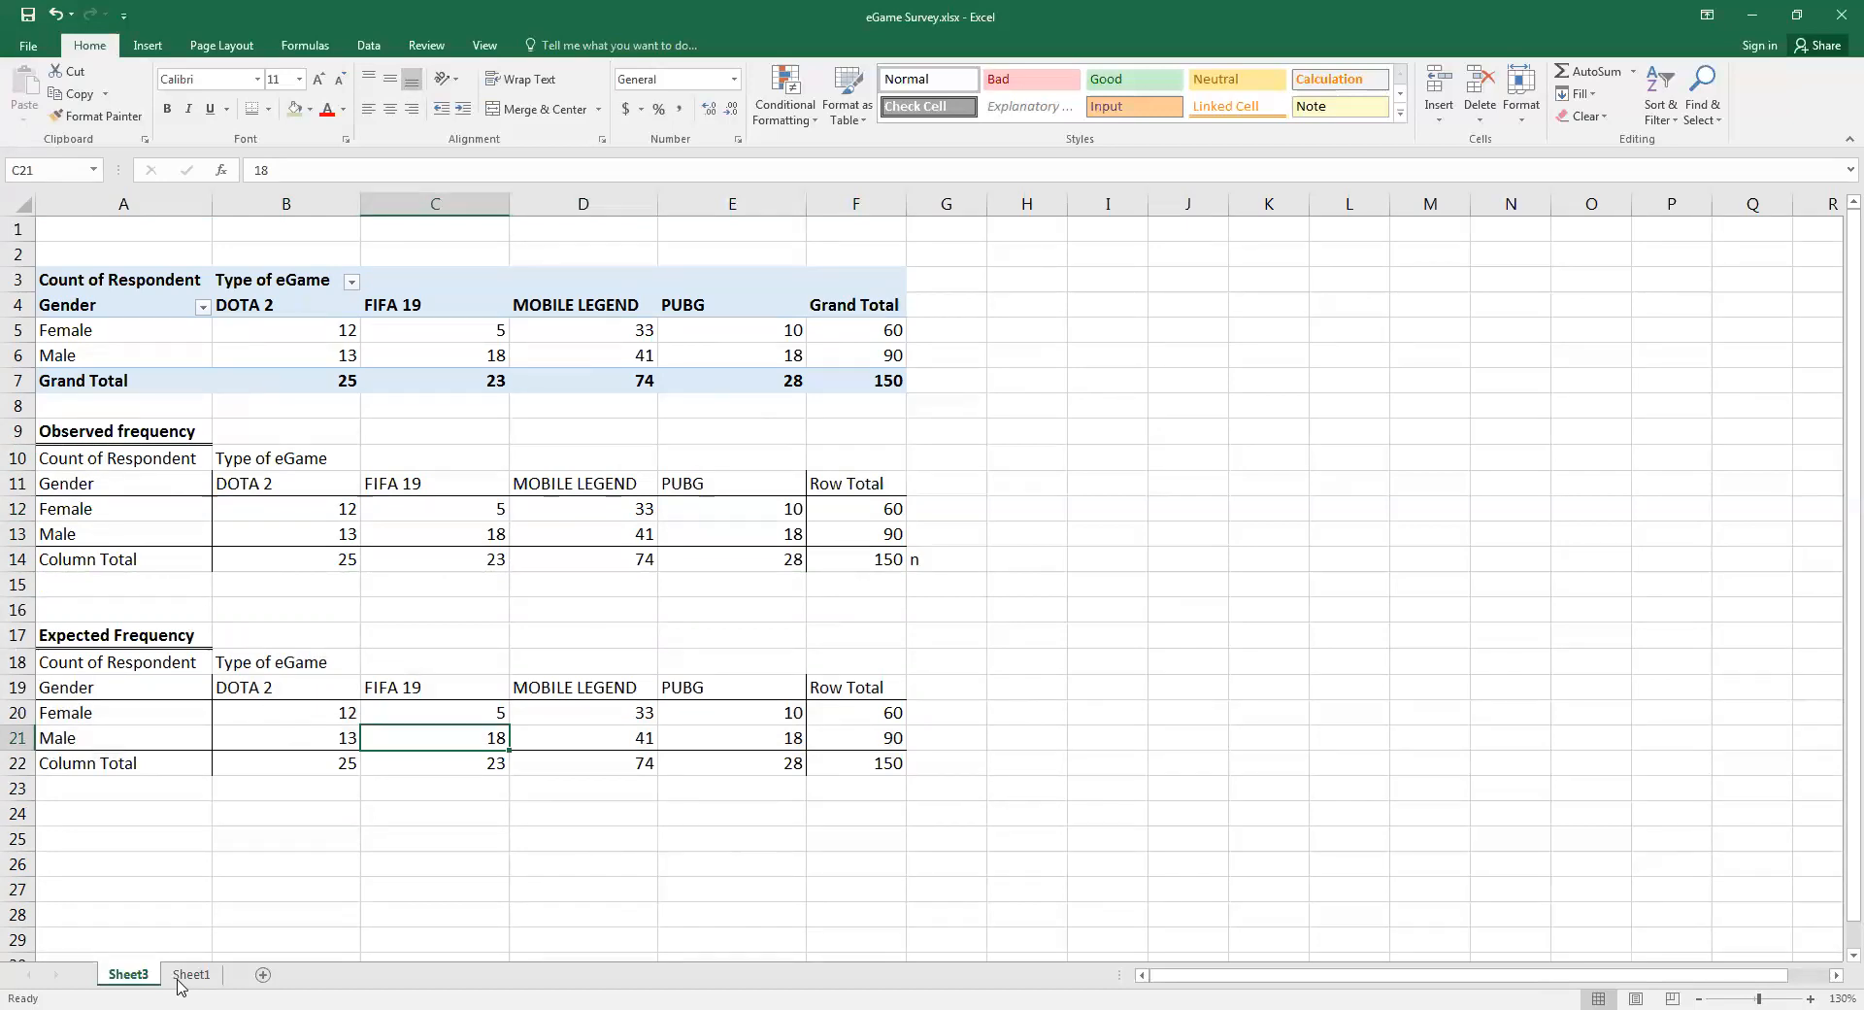
Copy the picture of the chi-square formulas from Sheet1 and paste it beside the tables on Sheet3
key("ctrl+Page_Down")
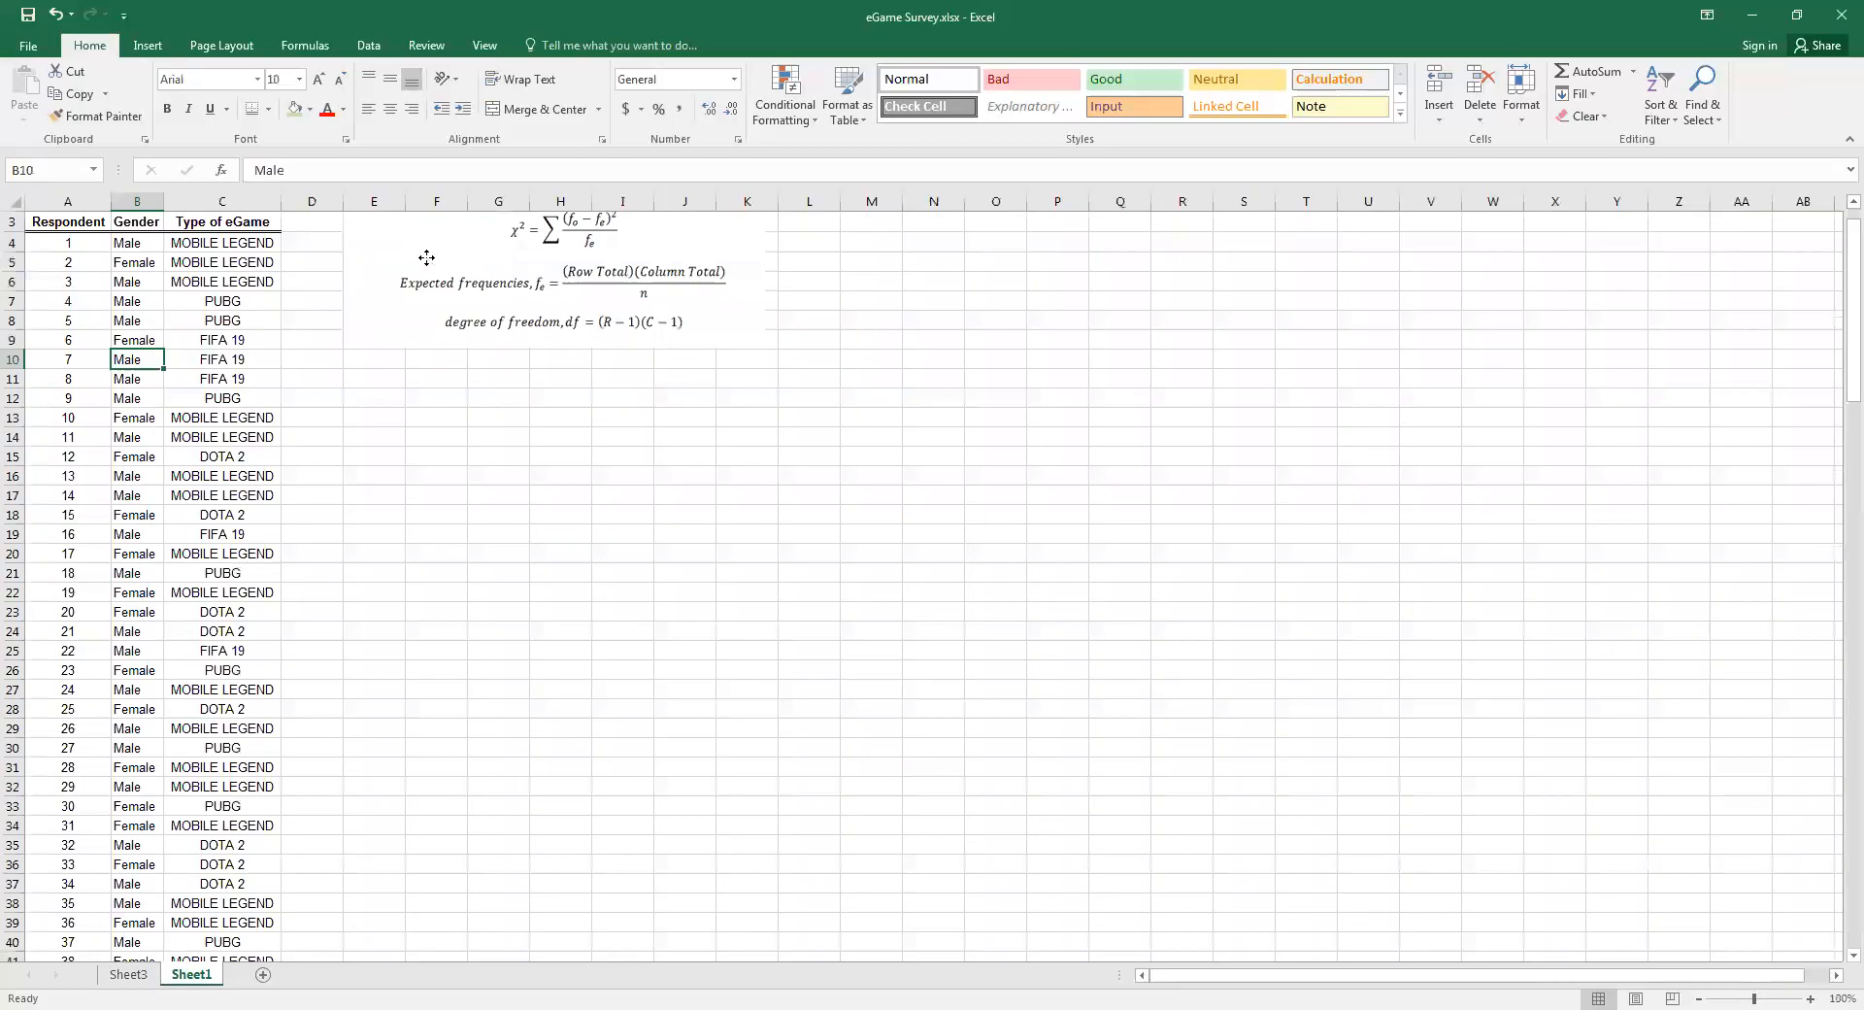
left_click(426, 257)
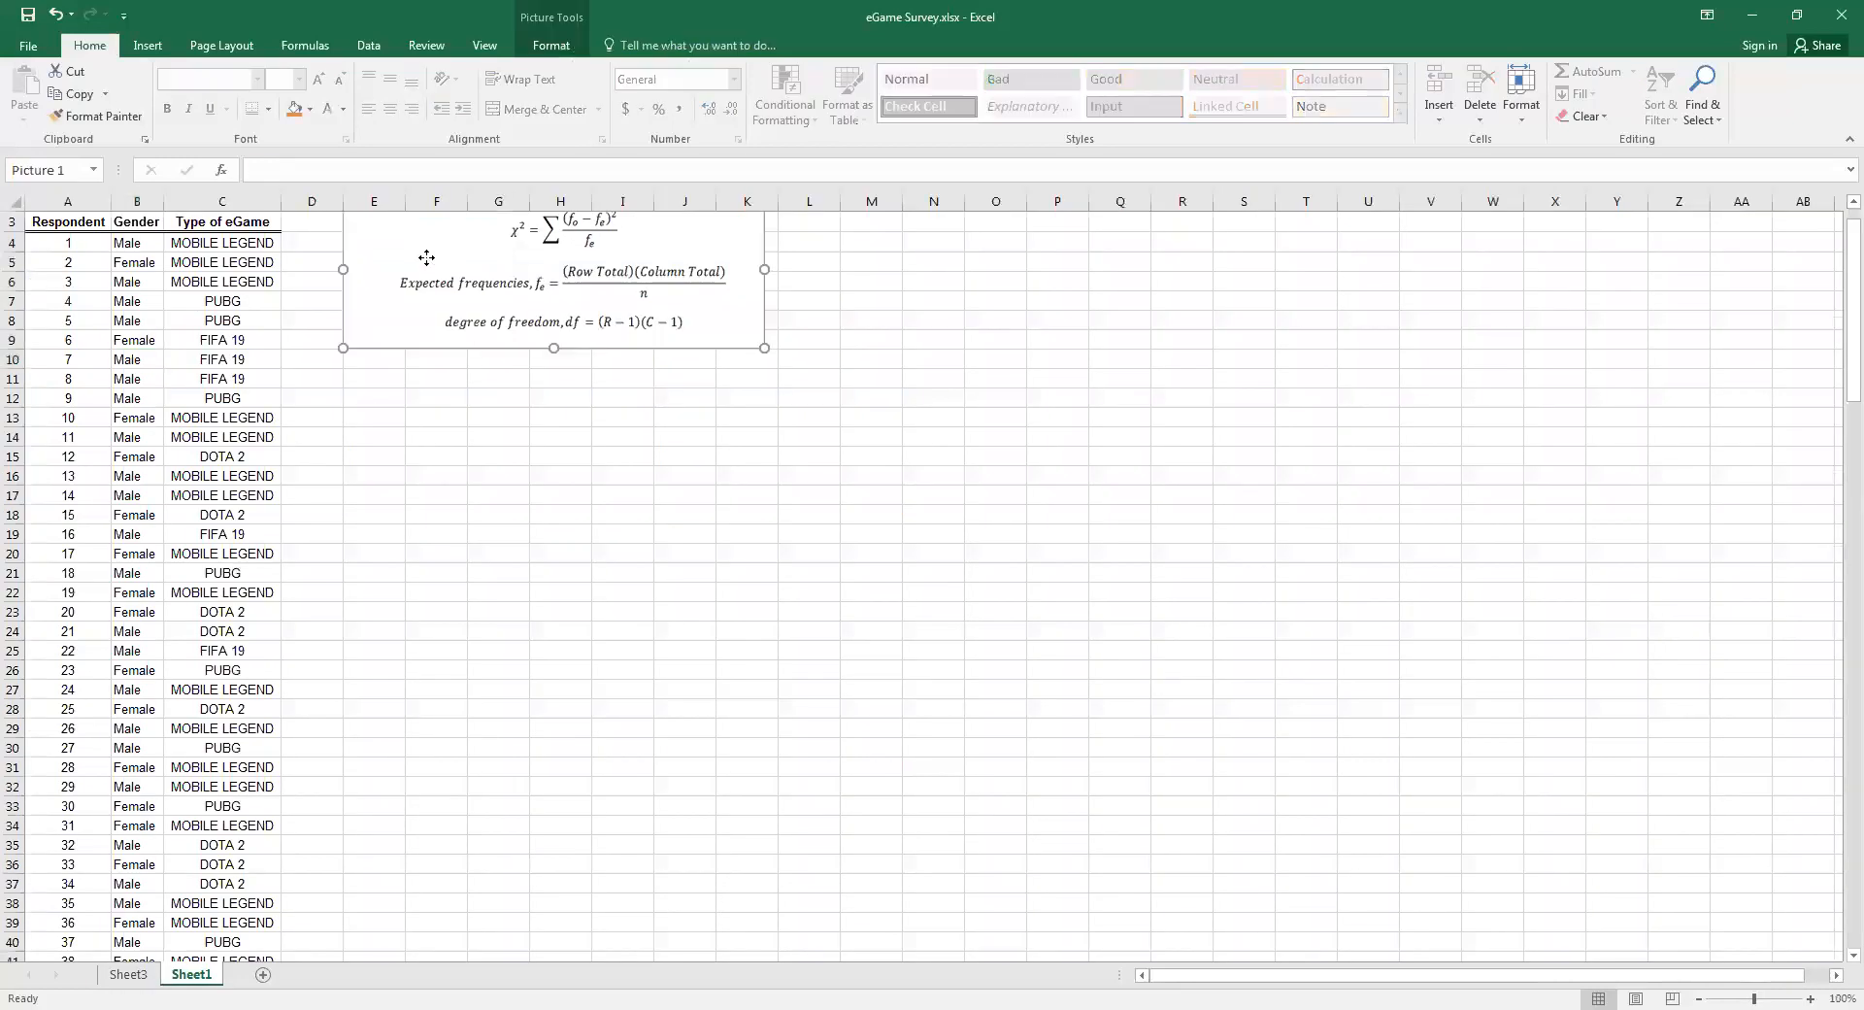
key("ctrl+Page_Up")
key("ctrl+v")
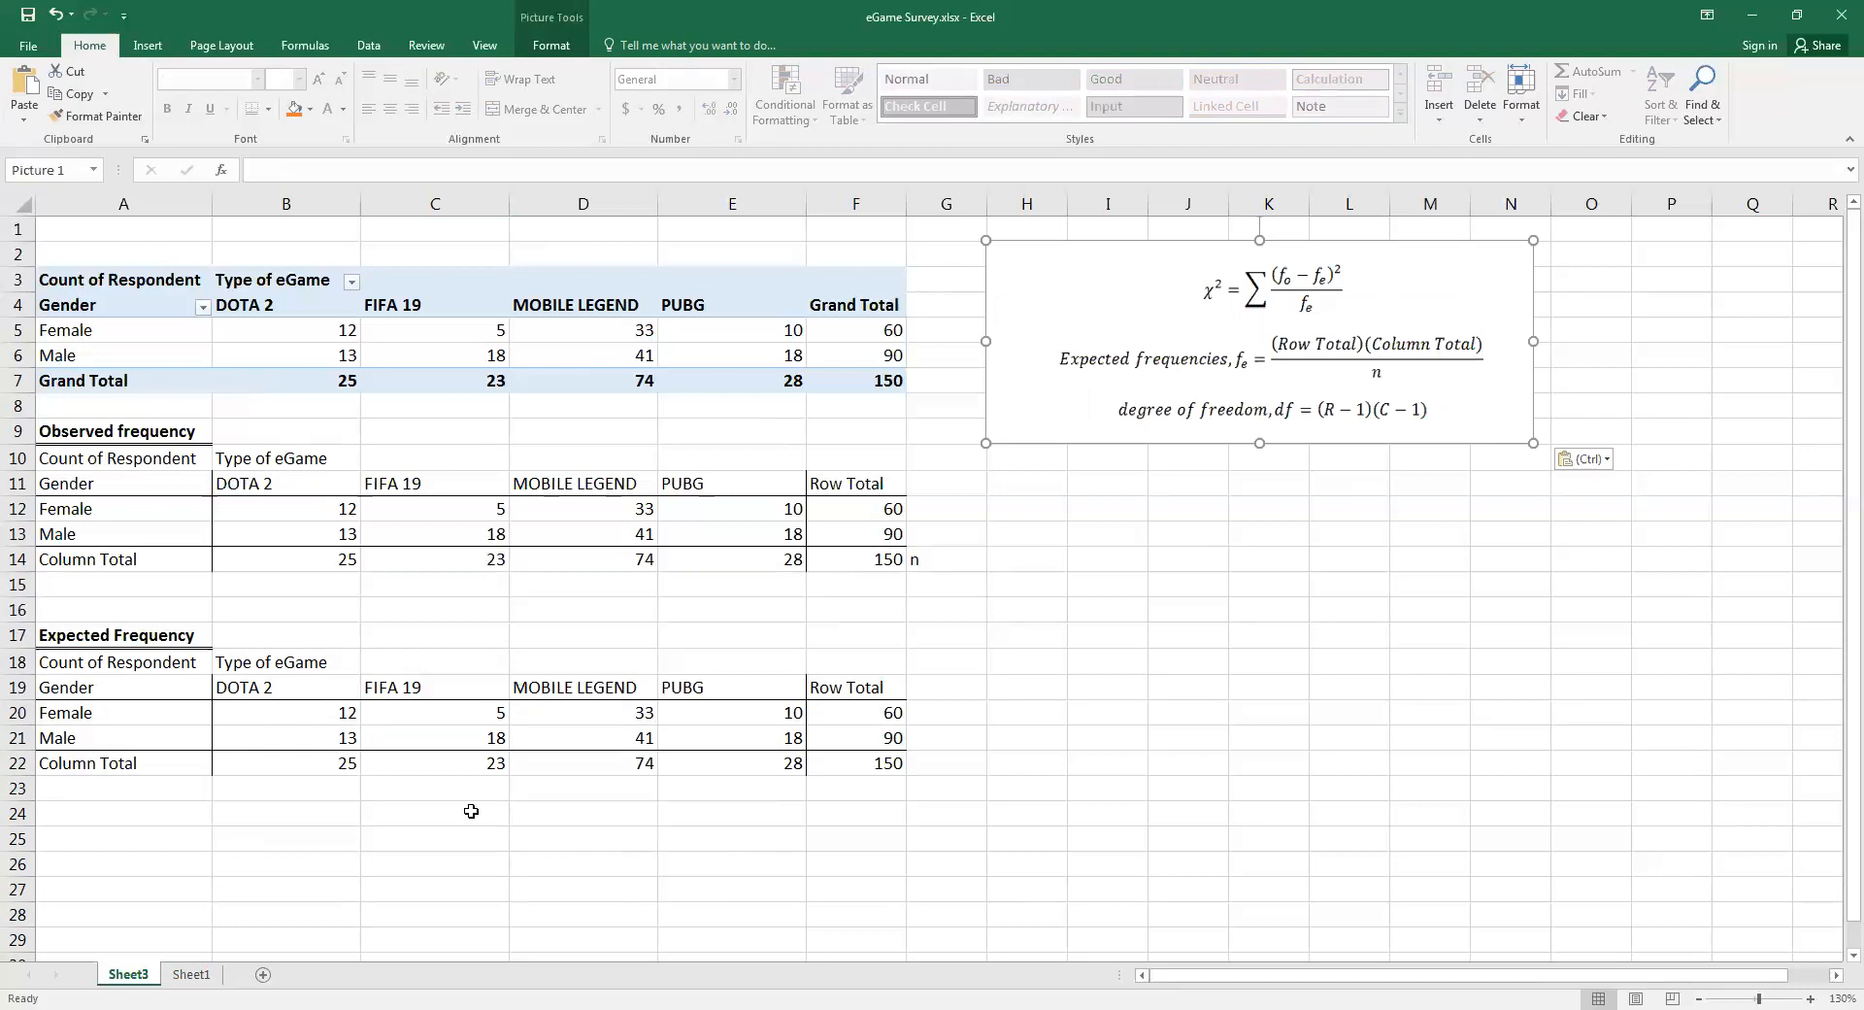
Clear the Female and Male counts in B20:E21 of the Expected Frequency table
left_click_drag(323, 717, 726, 729)
key("Delete")
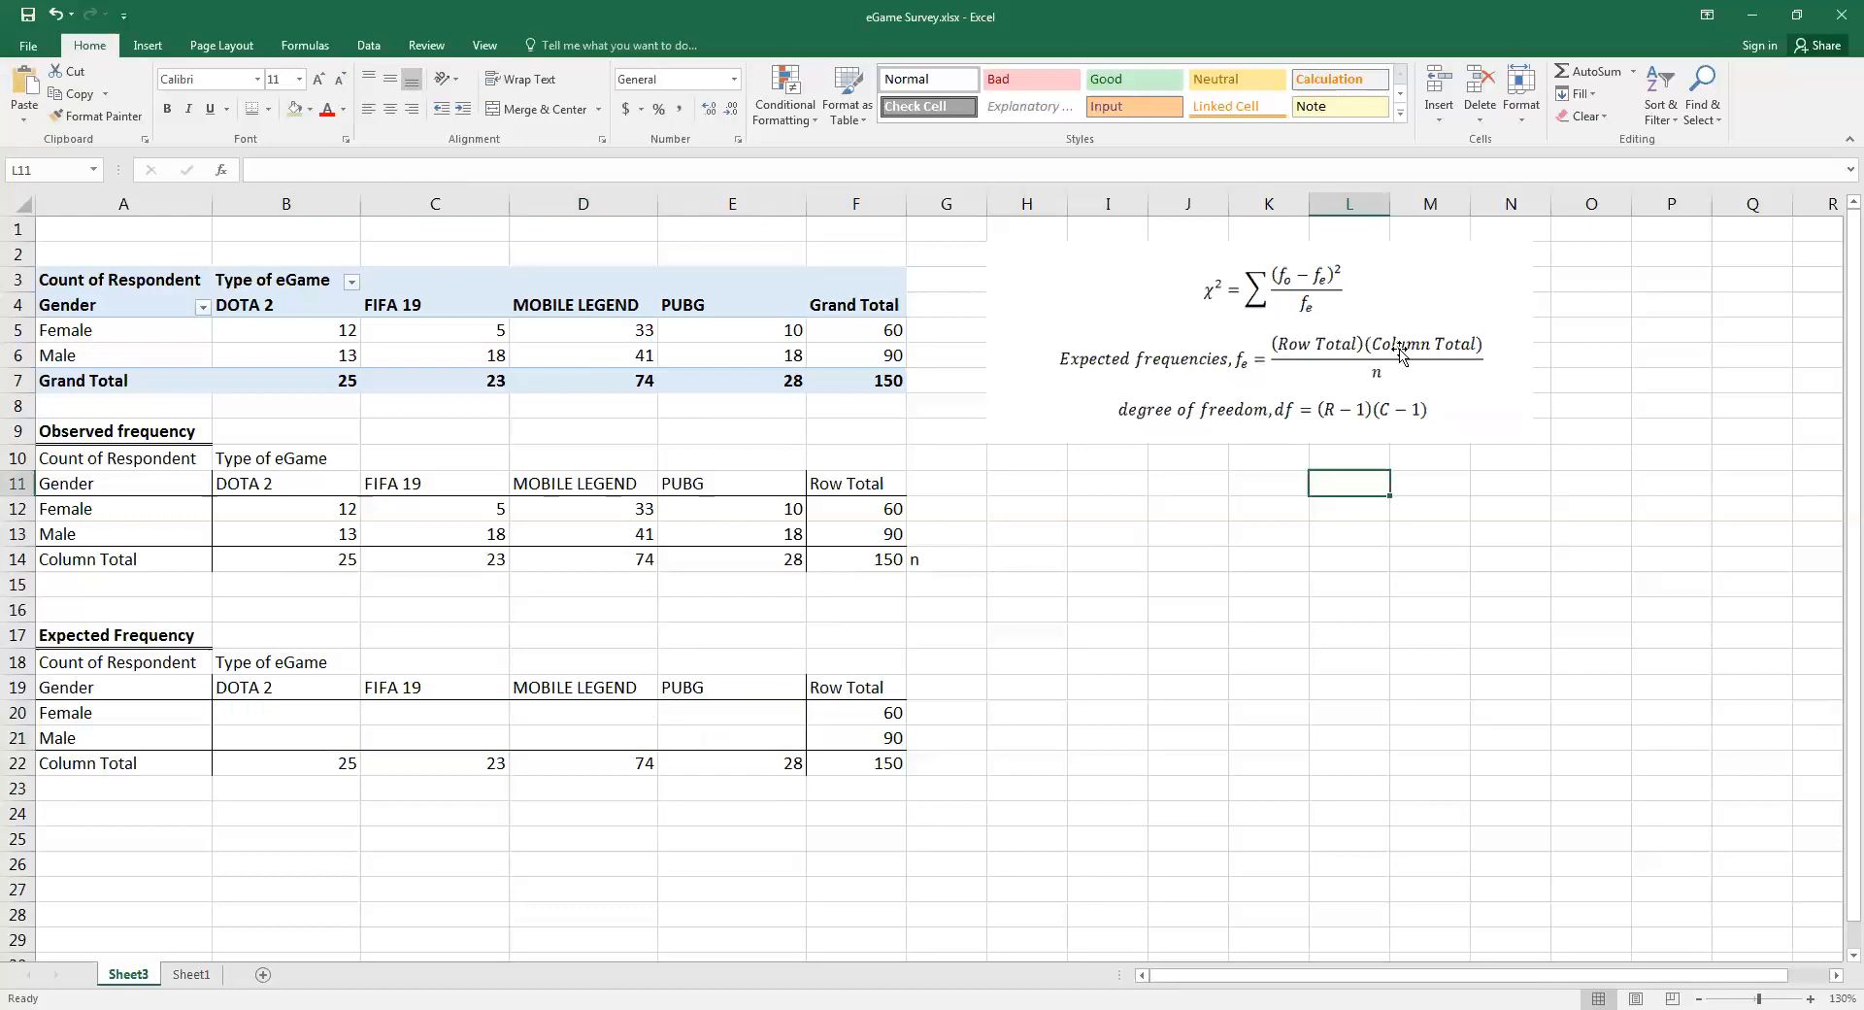
Calculate the expected frequency for Female and DOTA 2 in B20 with the formula =(F20*B22)/F22
left_click(302, 711)
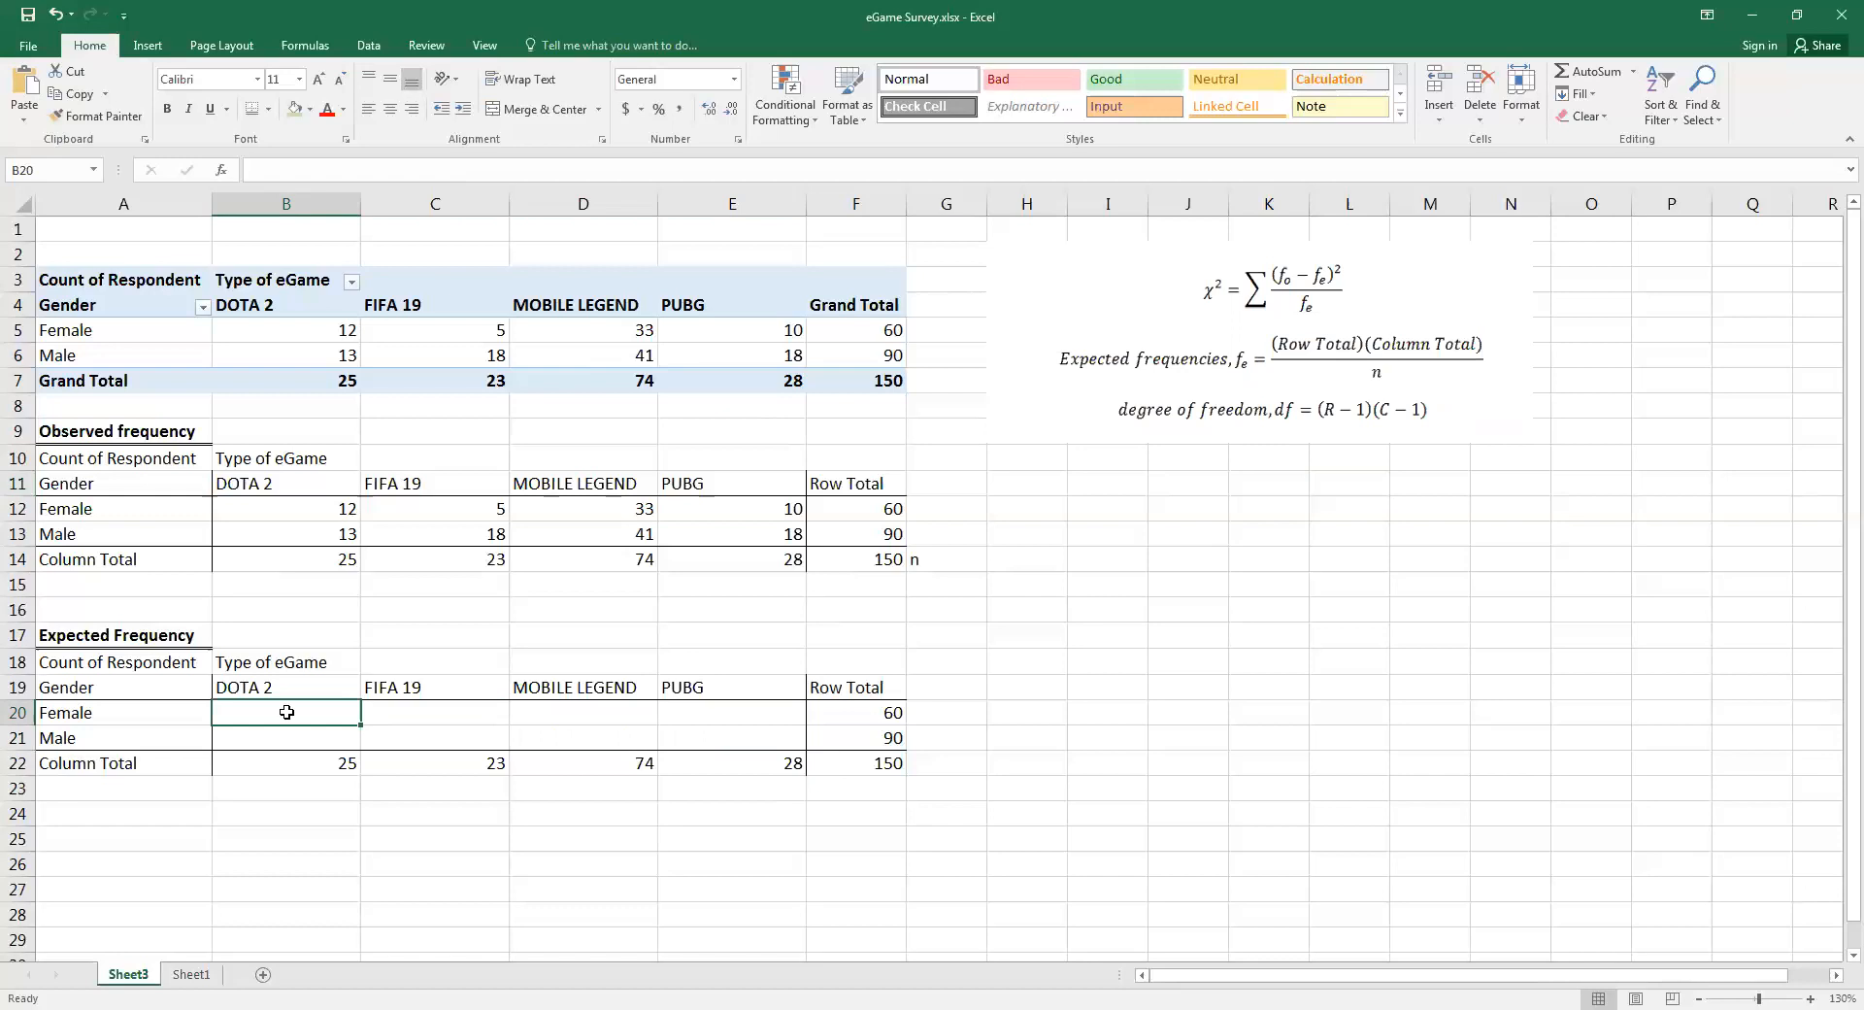
type("=")
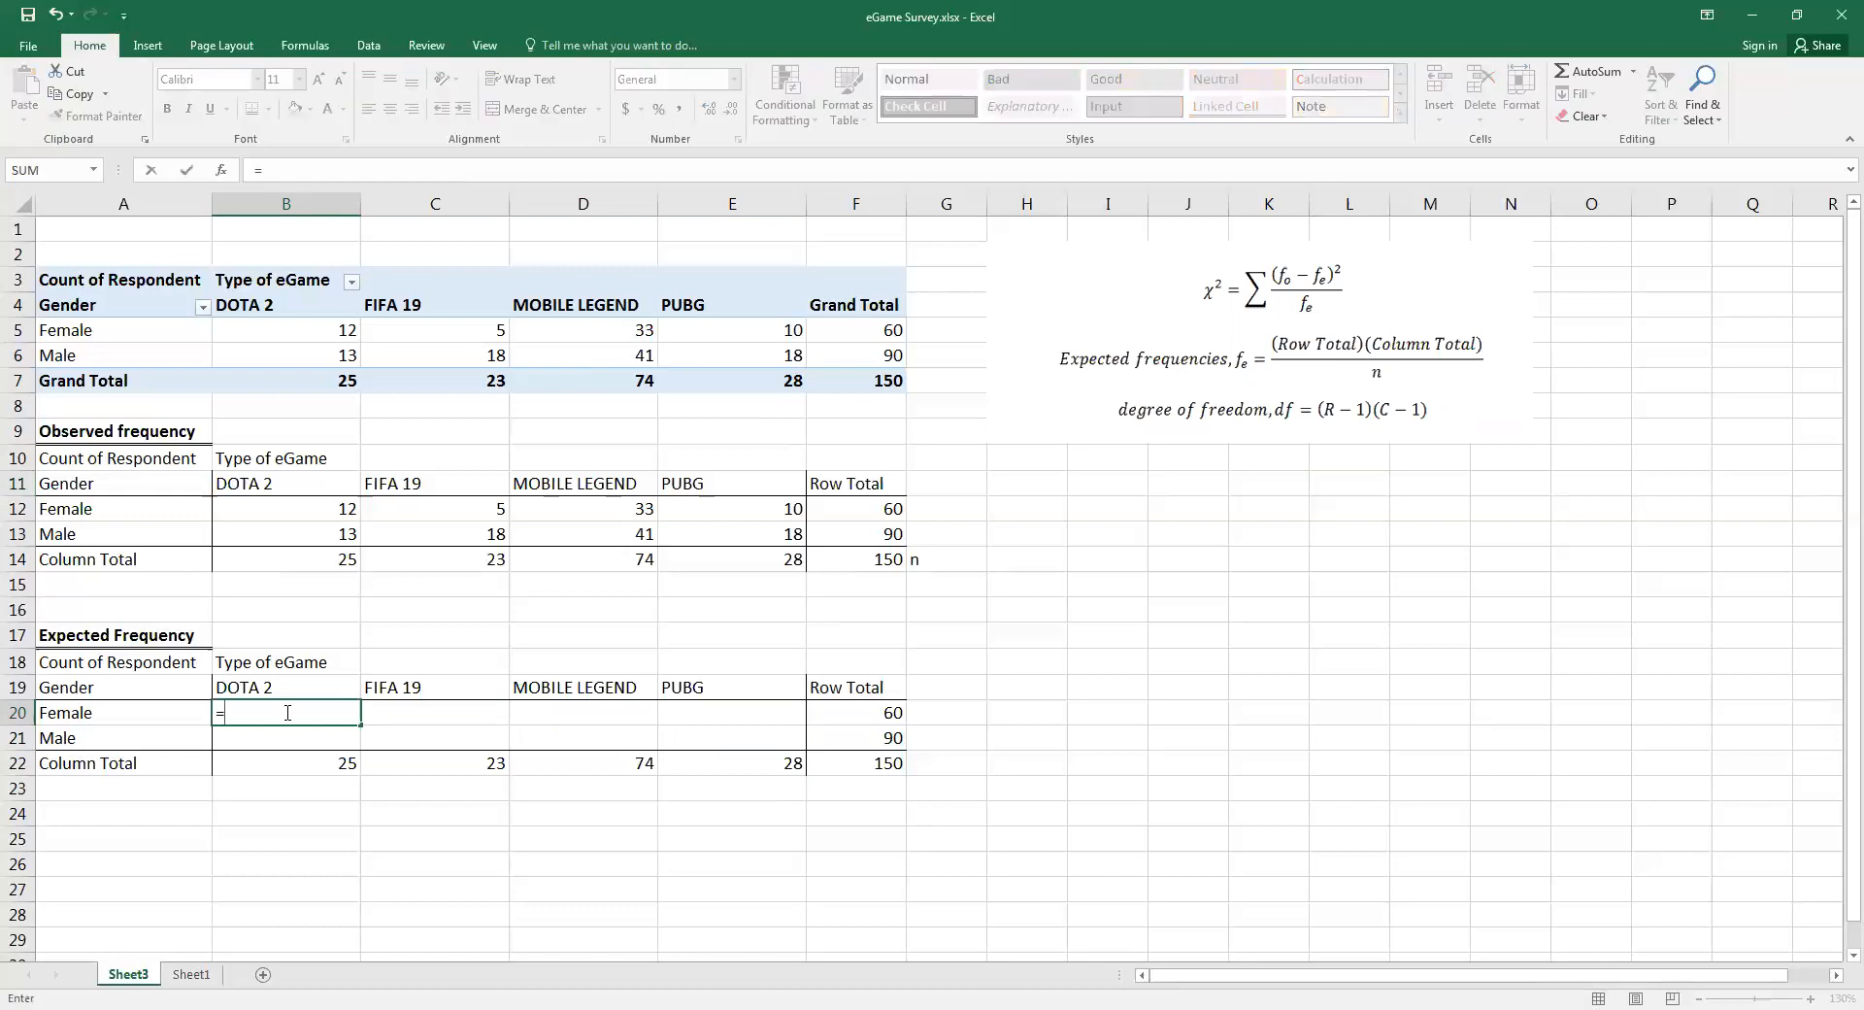
type("(")
left_click(847, 717)
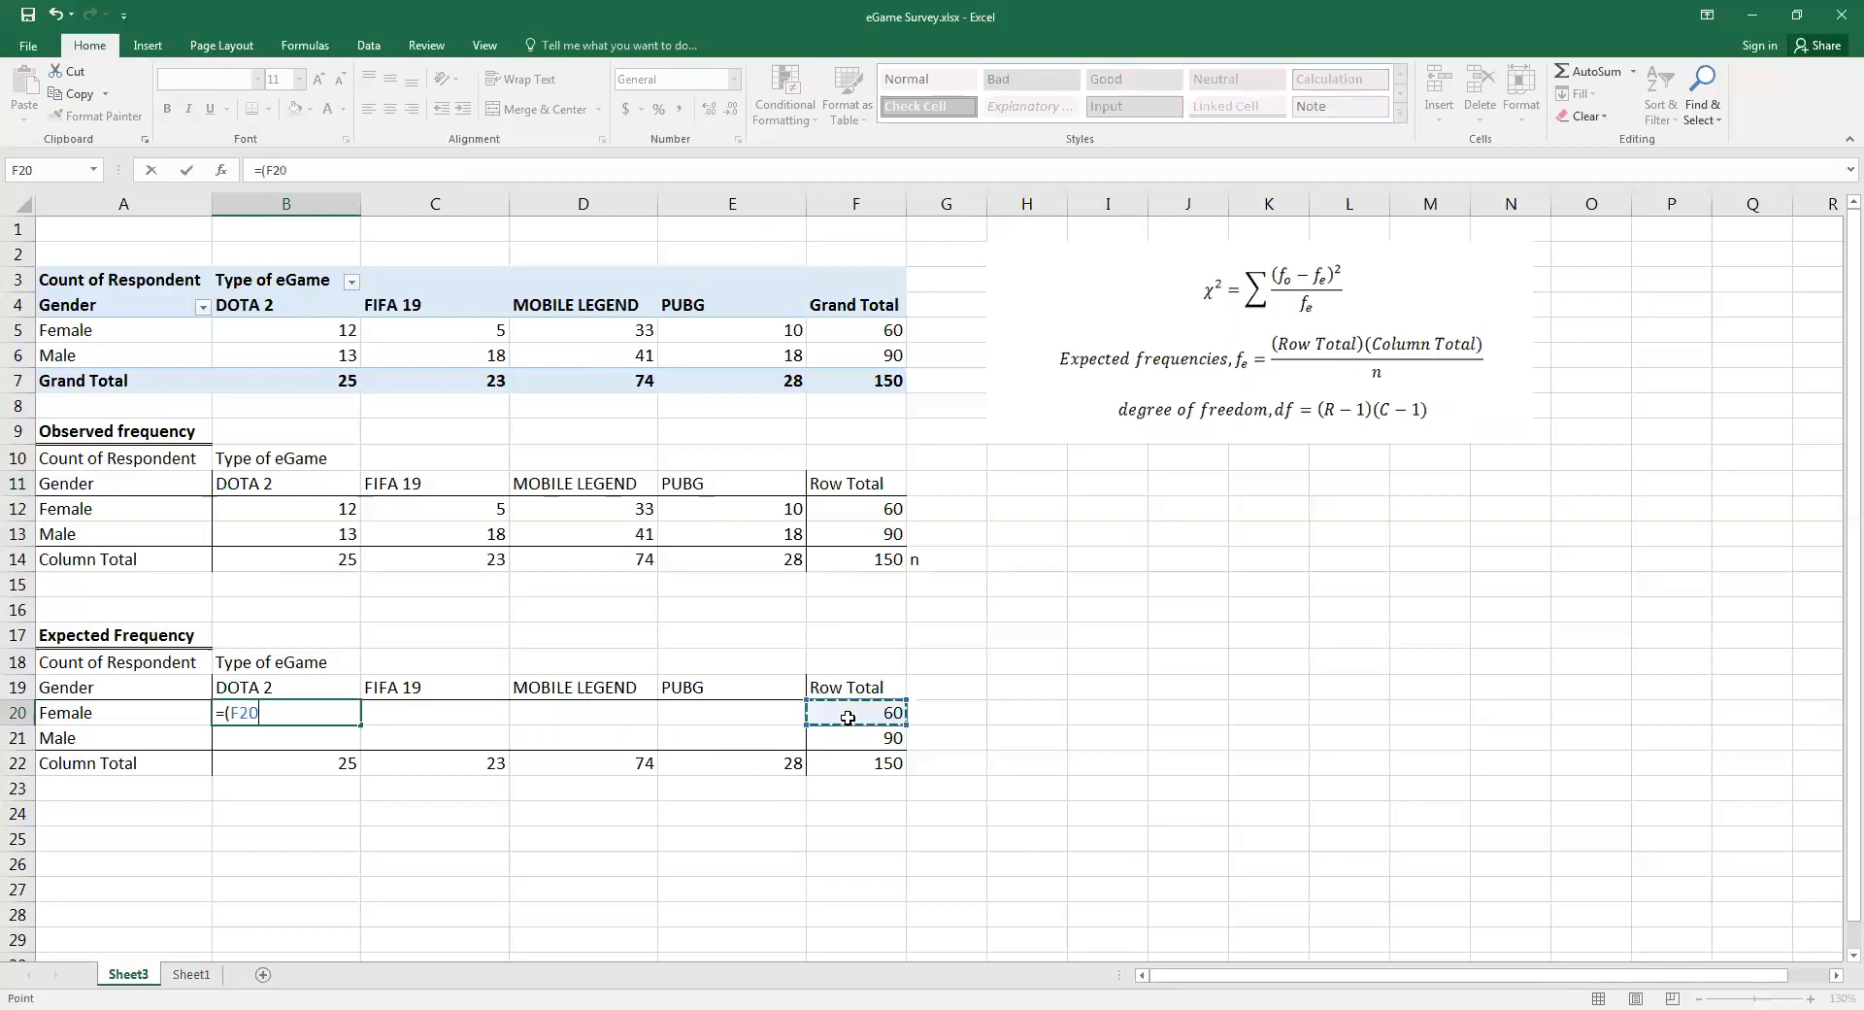
type("*")
left_click(250, 761)
type(")")
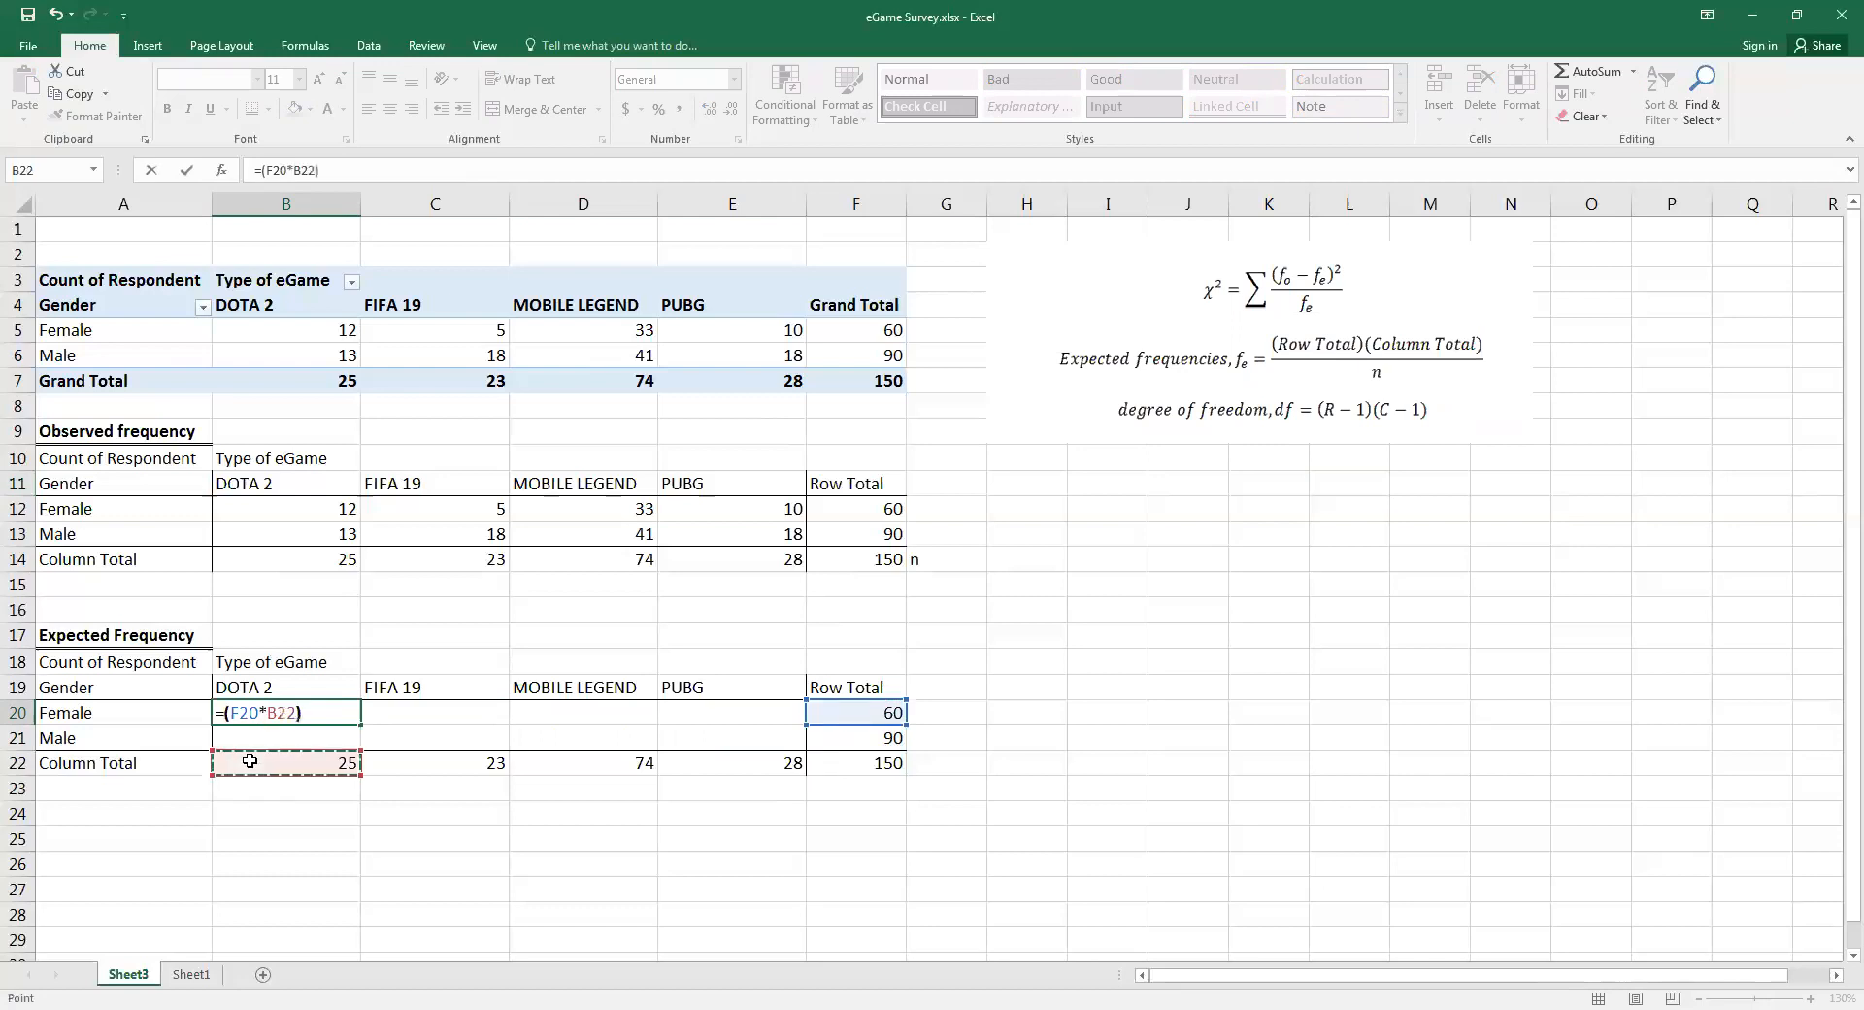
type("/")
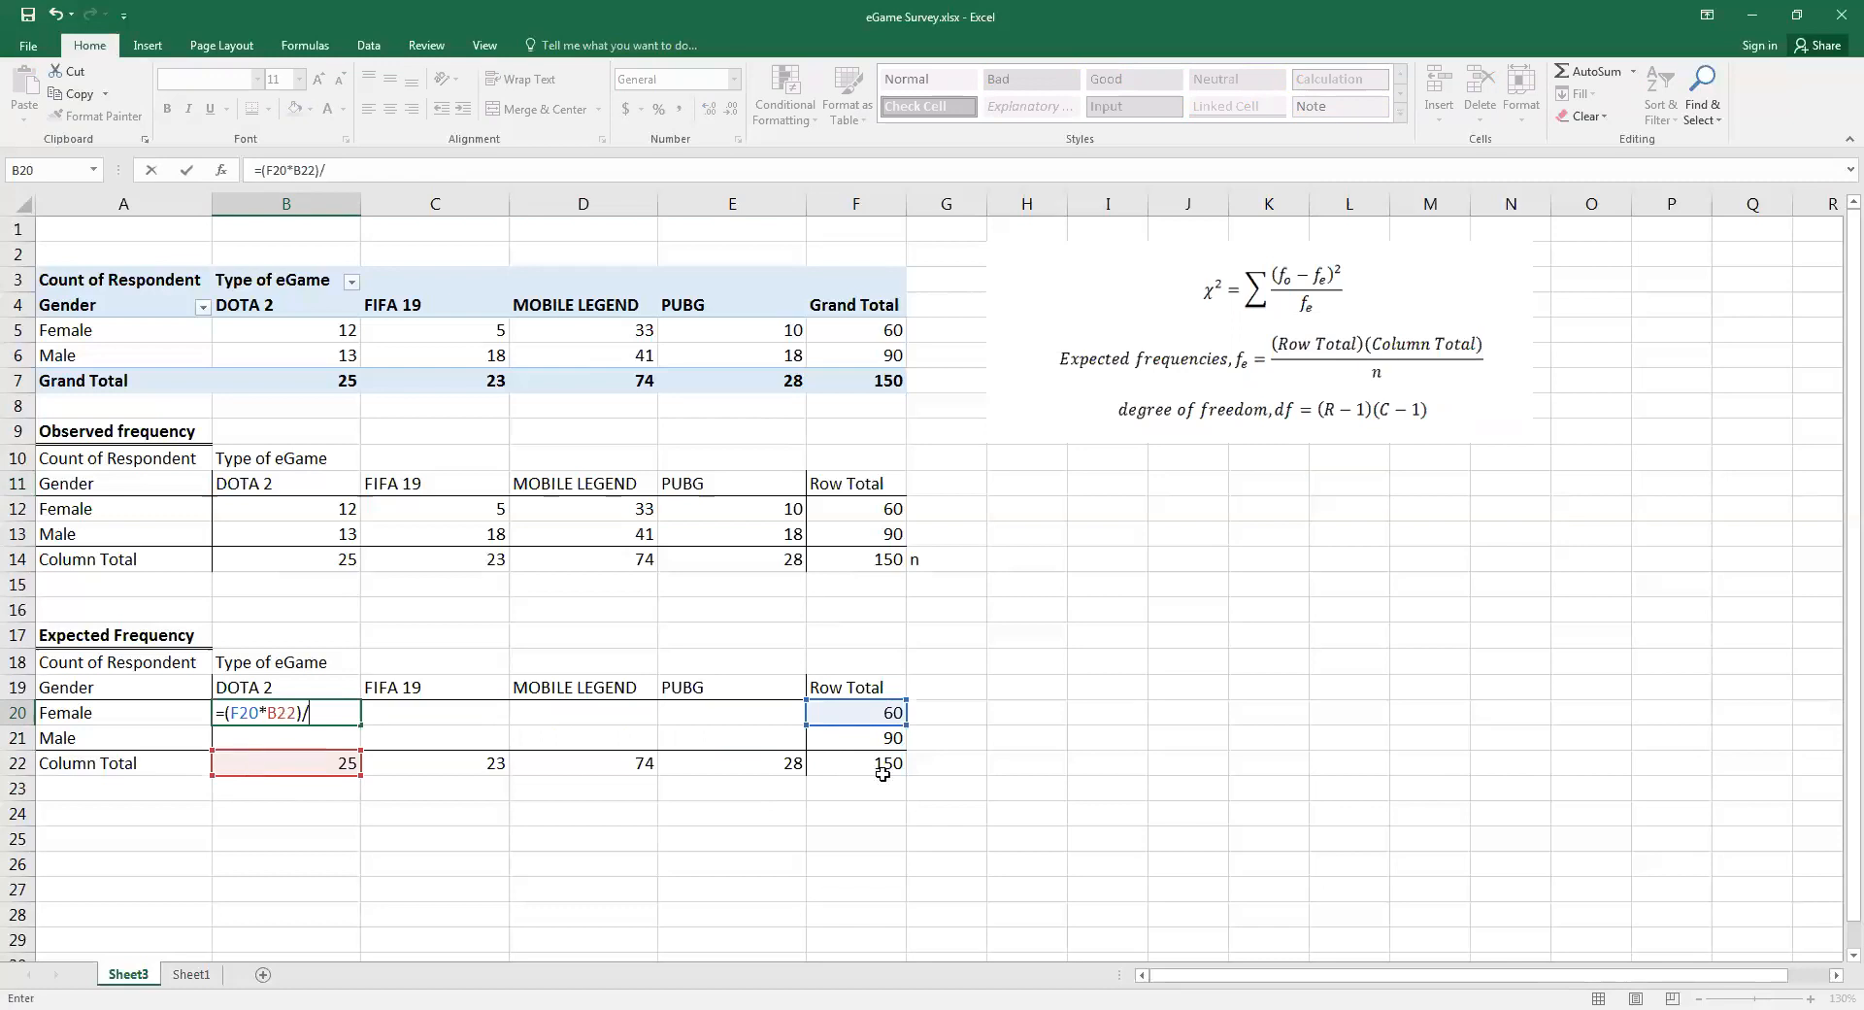
key("Right")
key("Right")
key("Right")
key("Right")
key("Down")
key("Down")
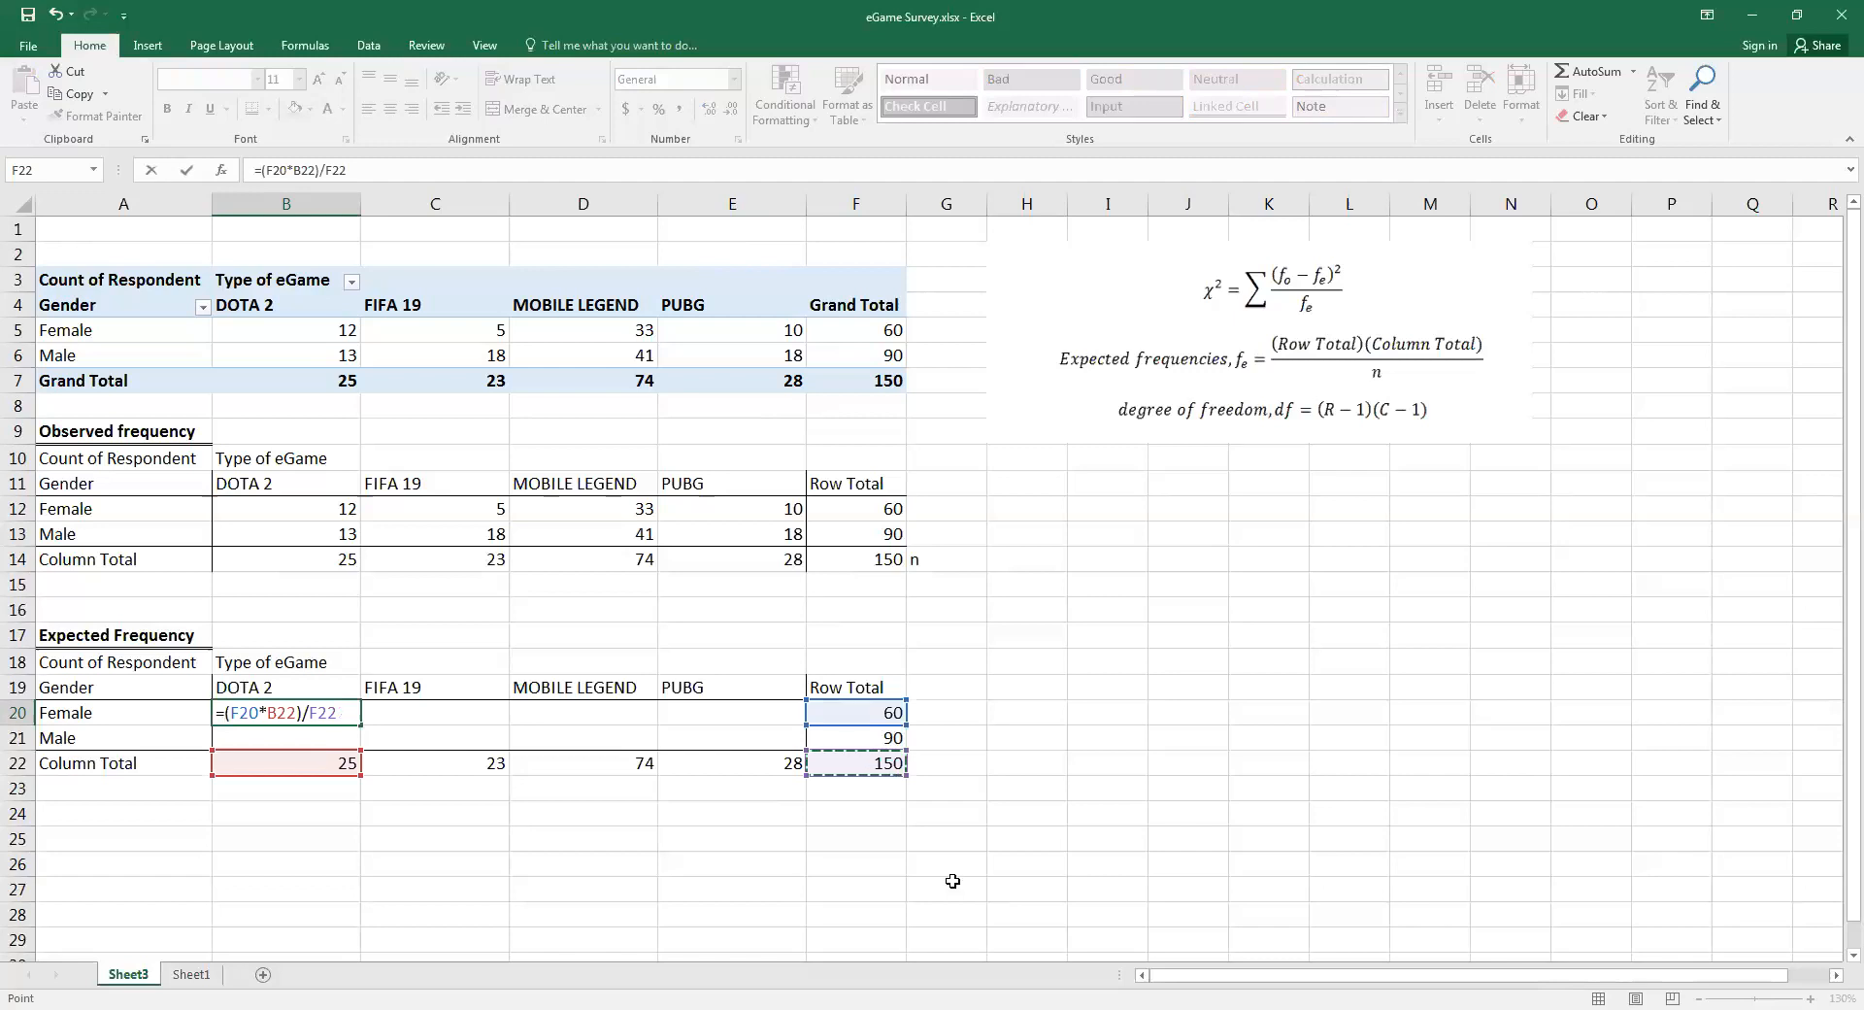
key("Return")
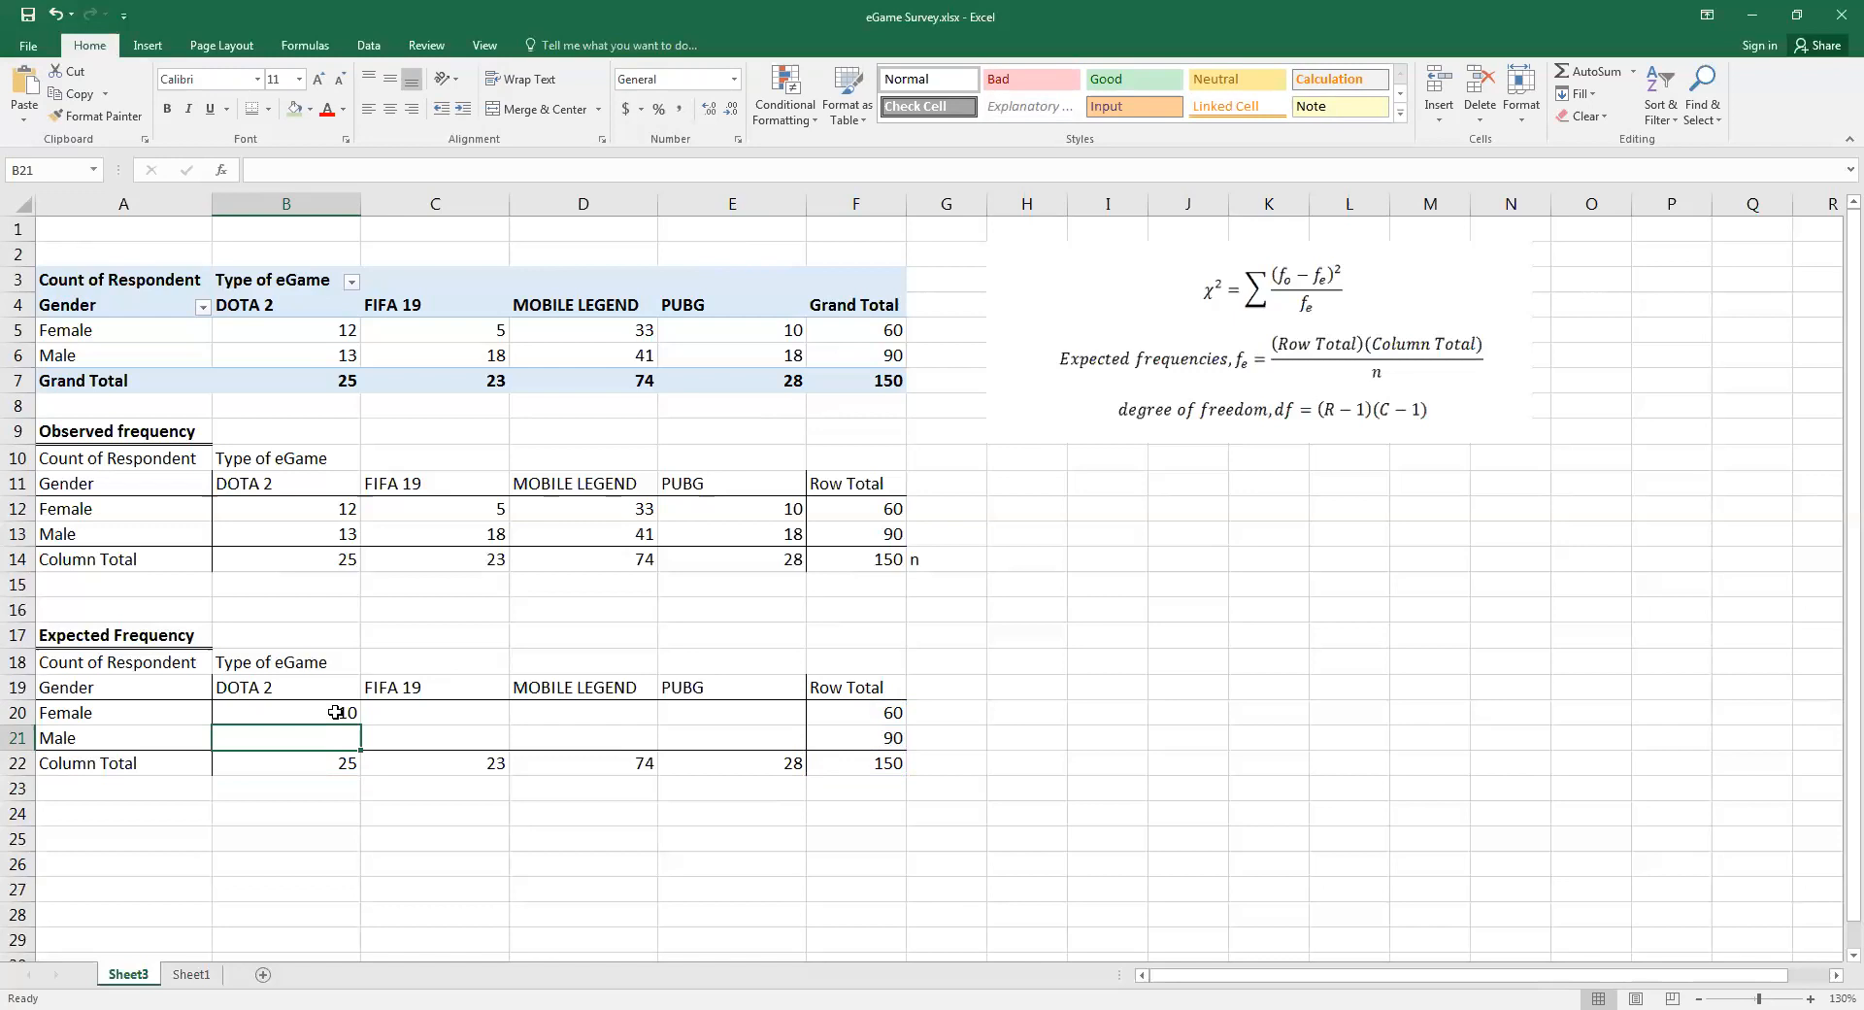
key("Up")
key("Right")
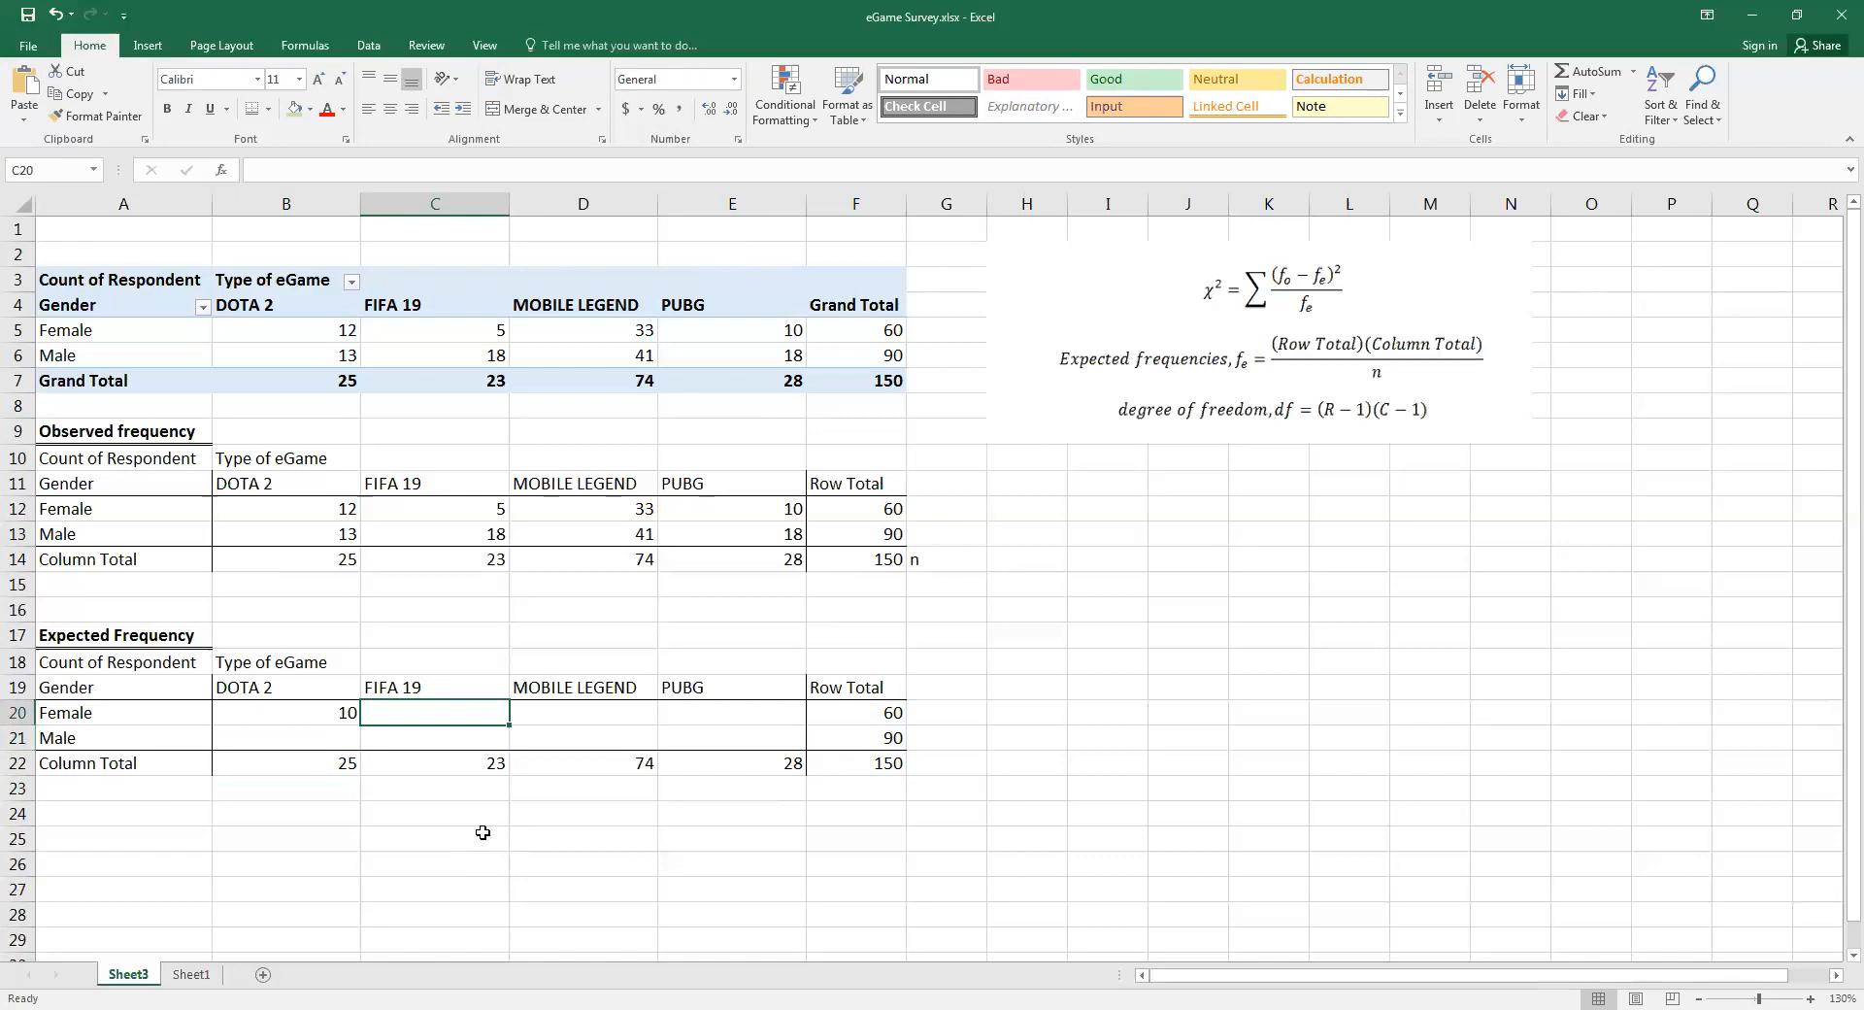
type("=")
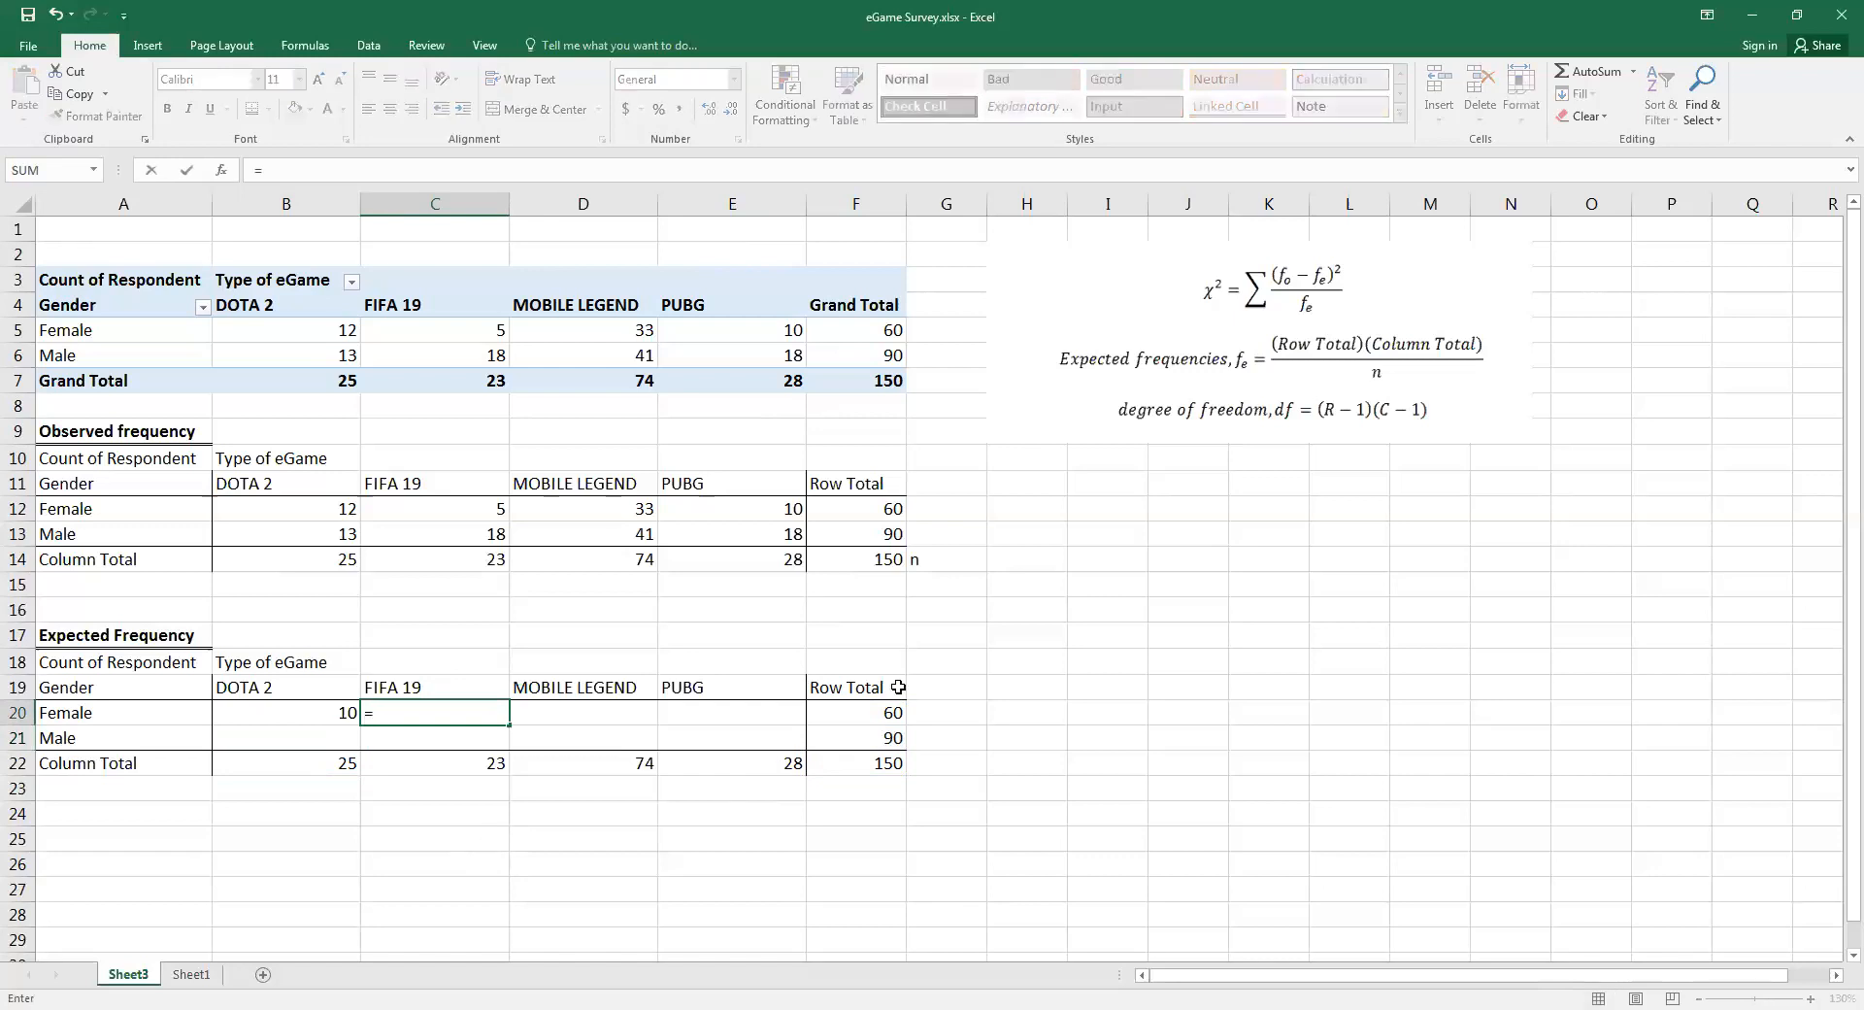
left_click(879, 714)
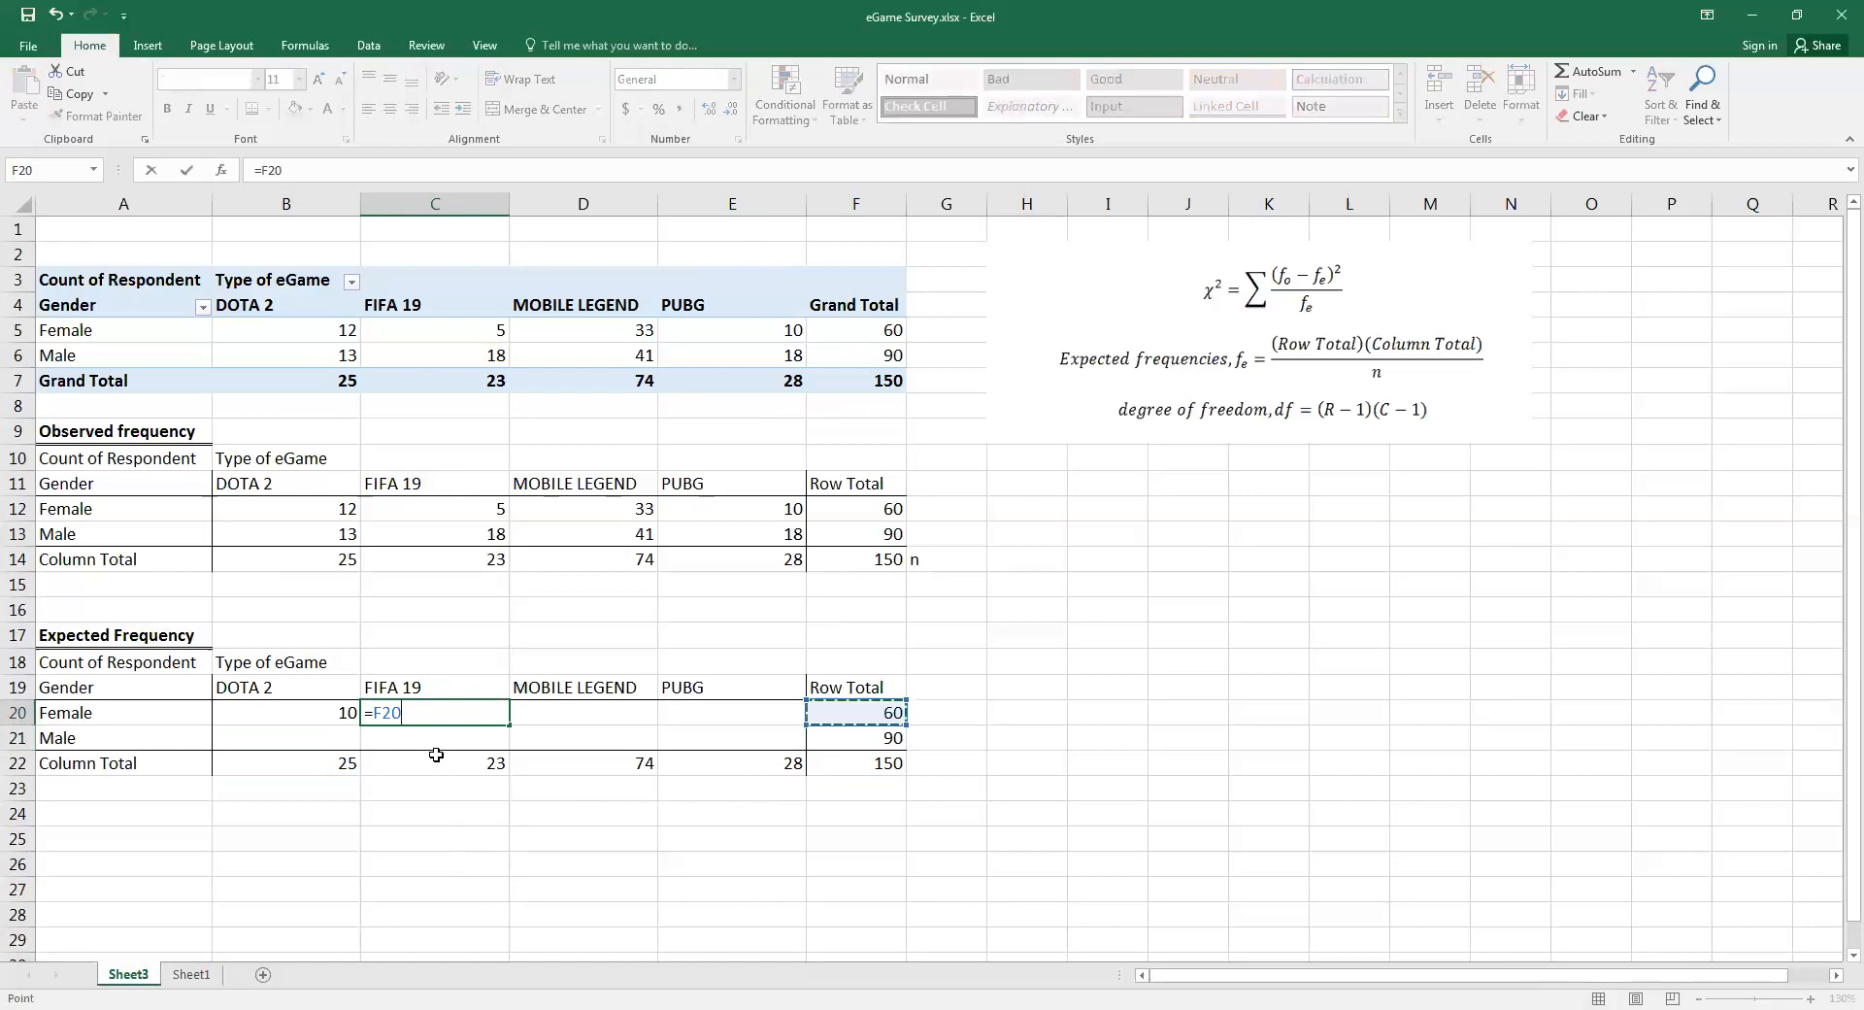
key("BackSpace")
key("BackSpace")
key("BackSpace")
key("BackSpace")
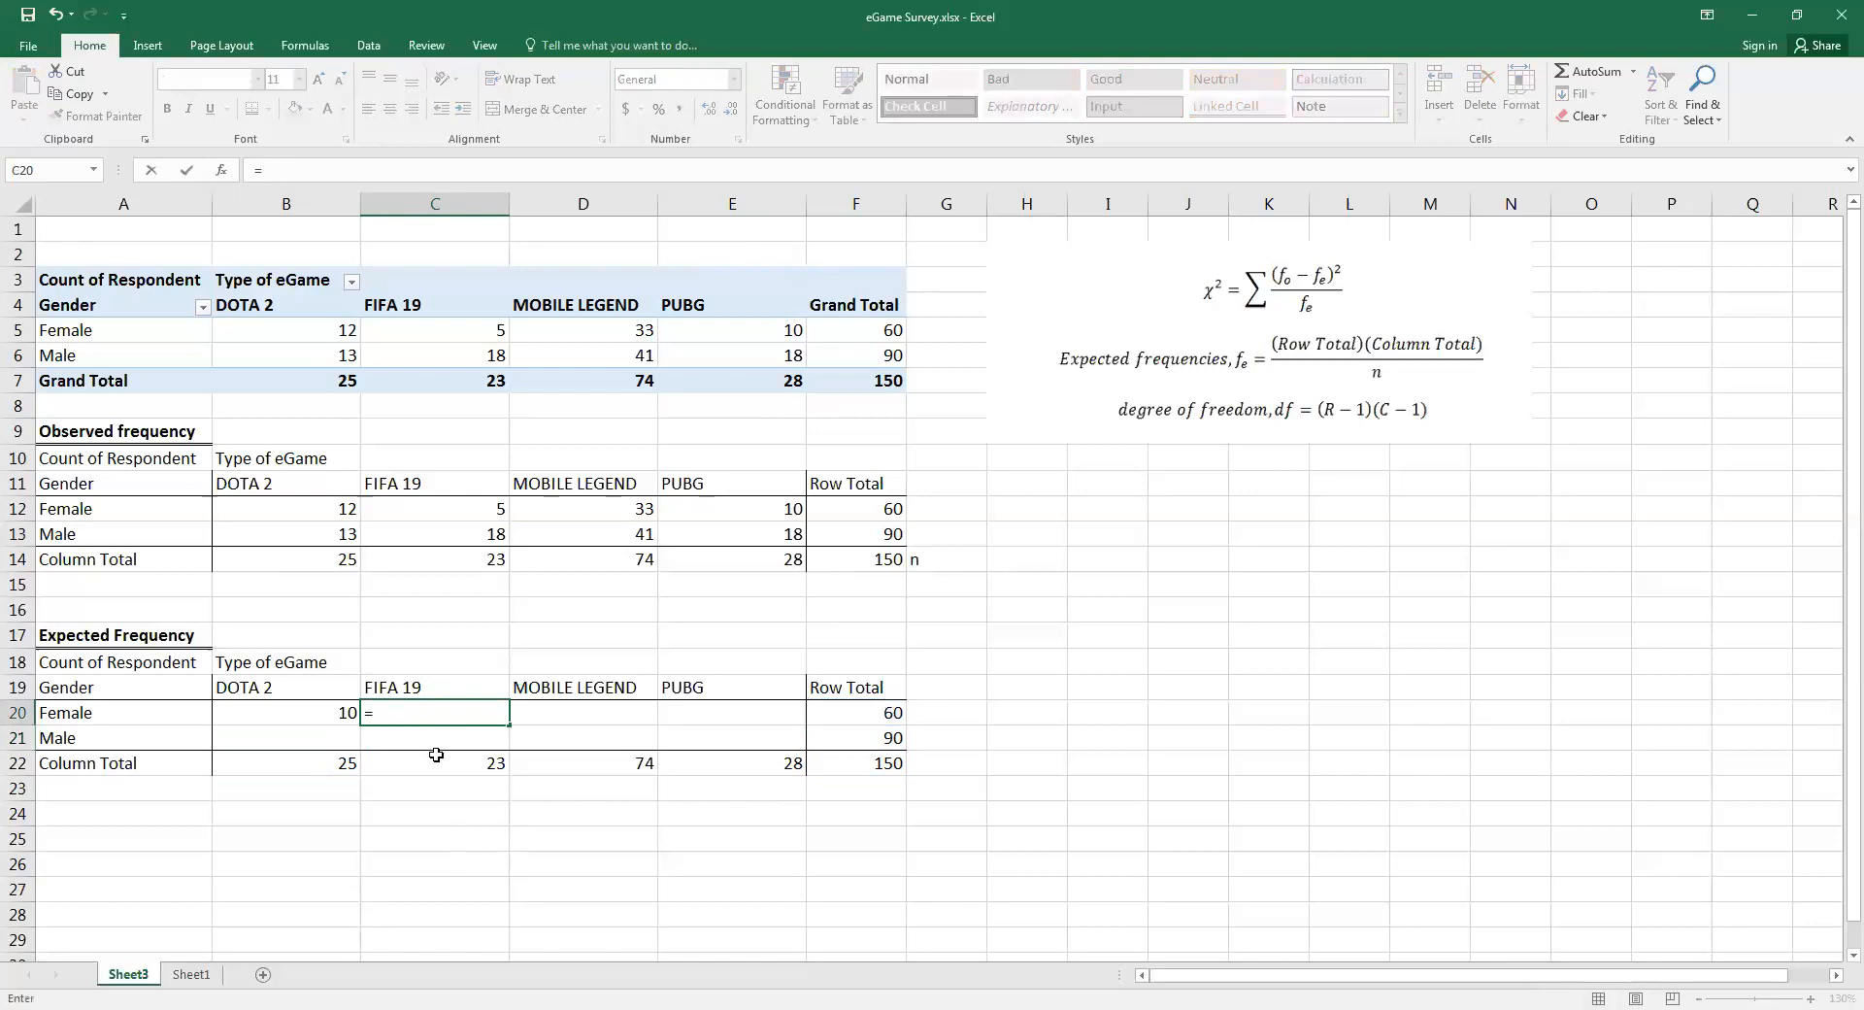
Make the references to F20 and F22 absolute in the B20 formula and fill it across the Female row to E20
left_click(291, 717)
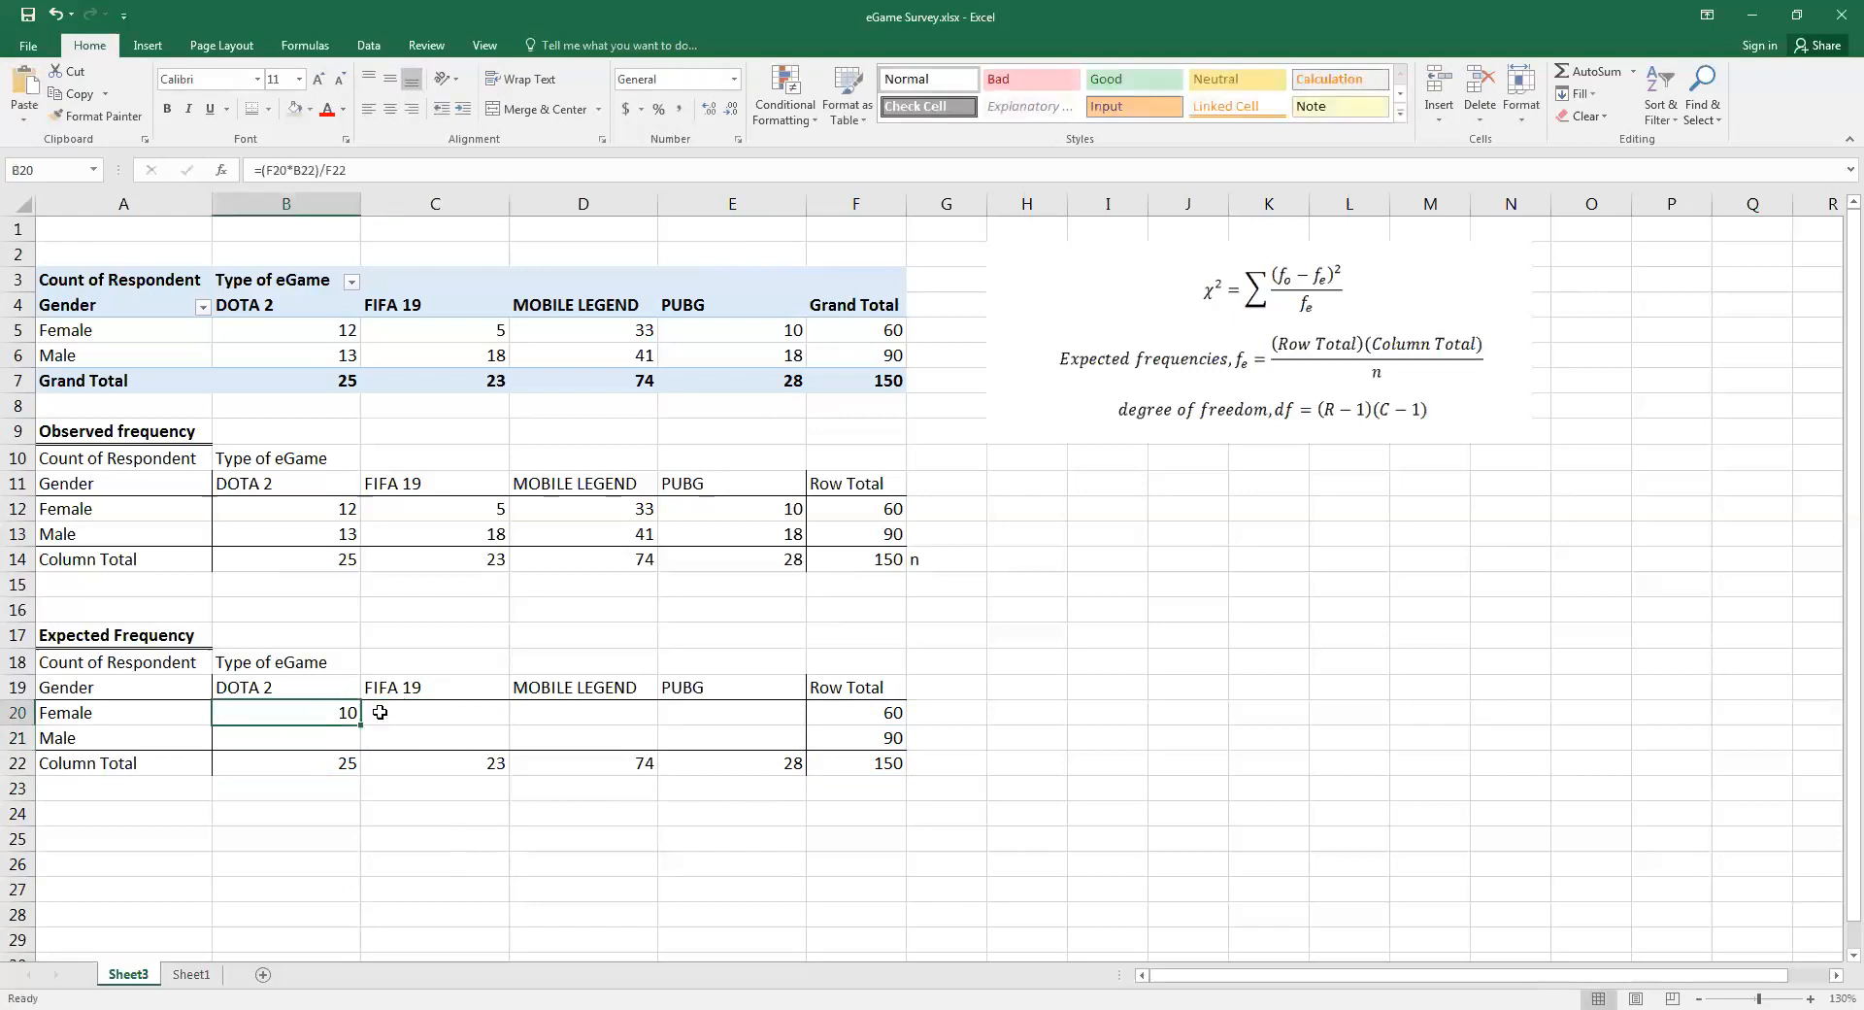
double_click(328, 712)
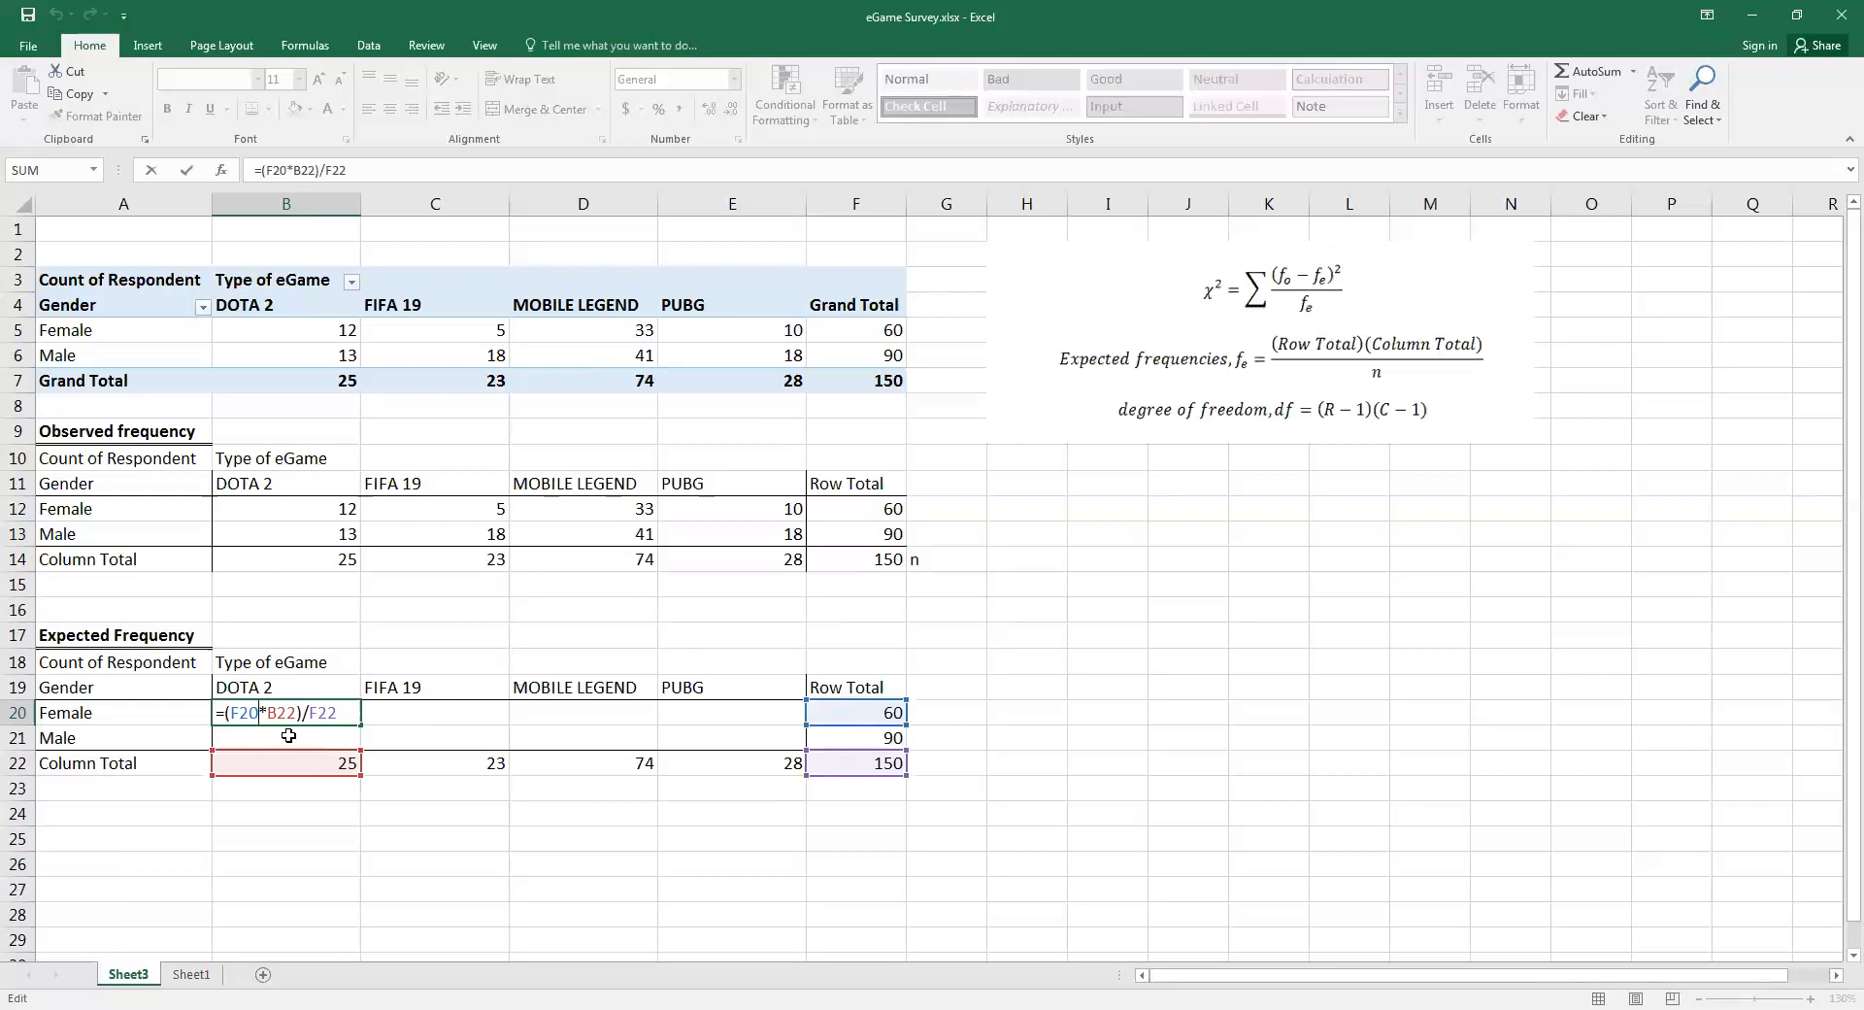
key("F4")
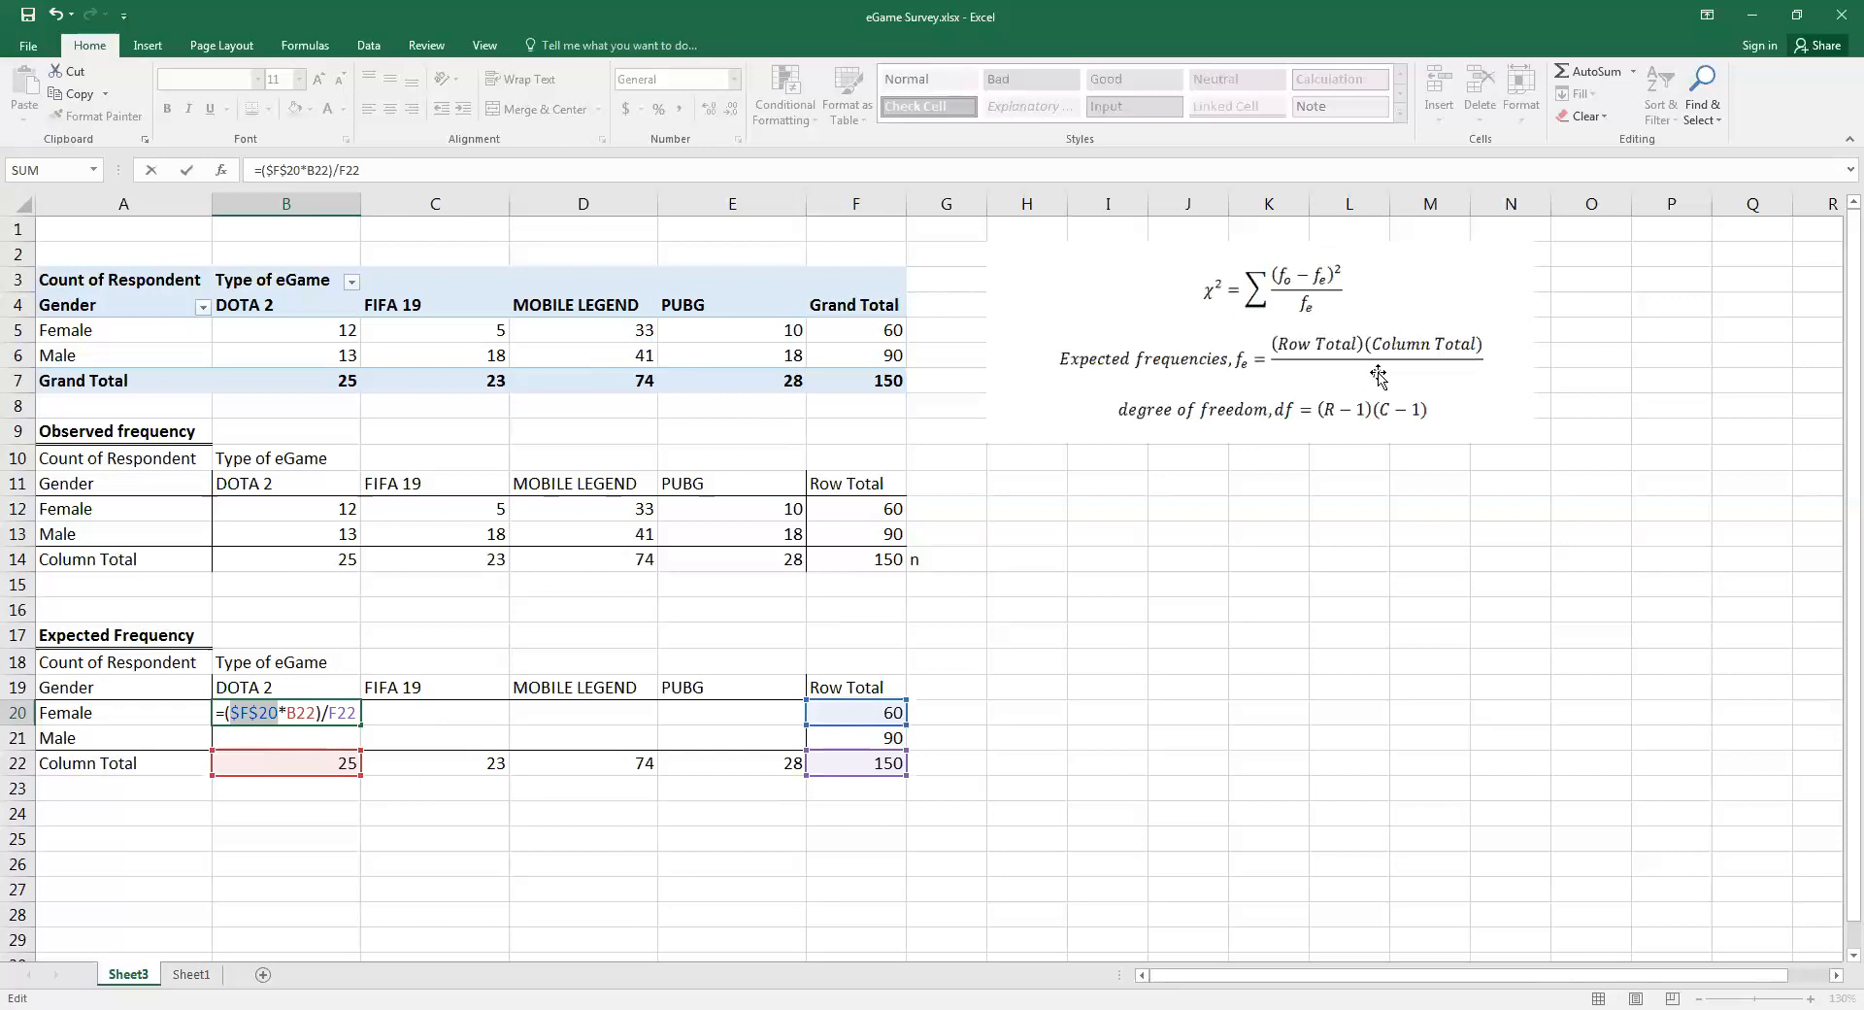
key("Right")
key("F4")
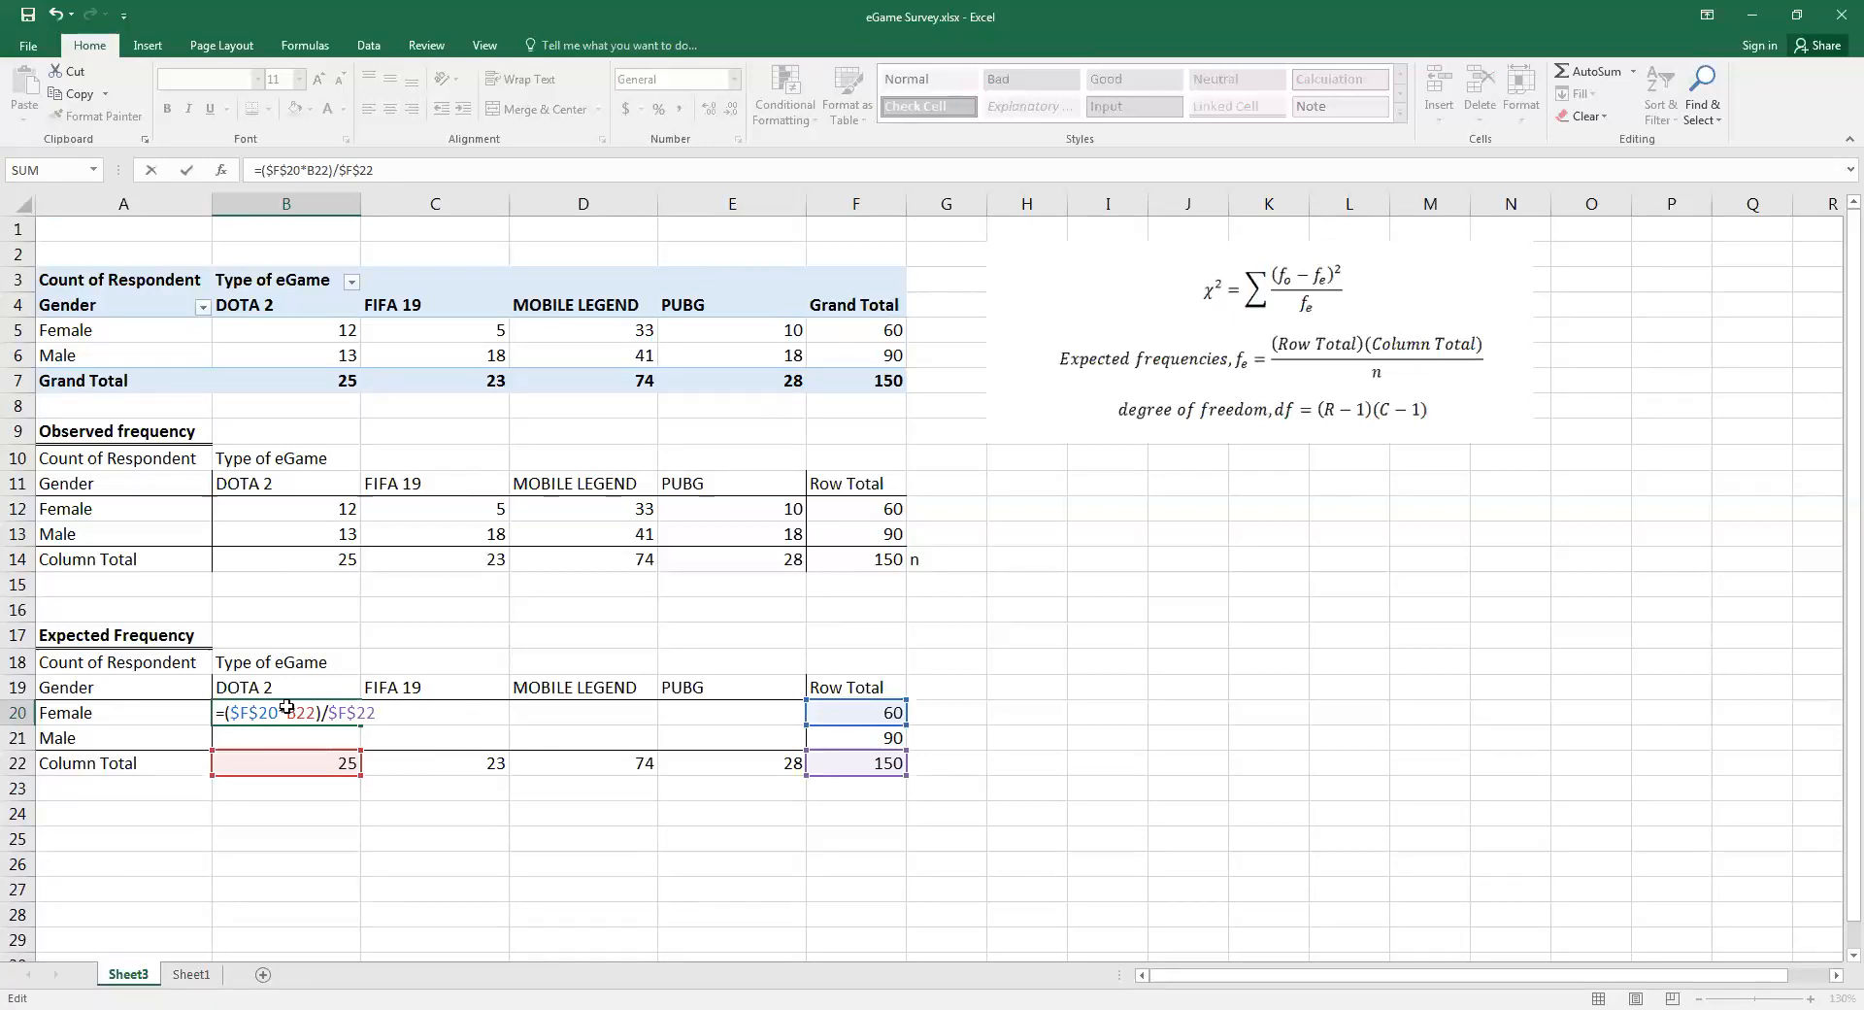
key("Return")
left_click(361, 723)
left_click_drag(360, 724, 764, 711)
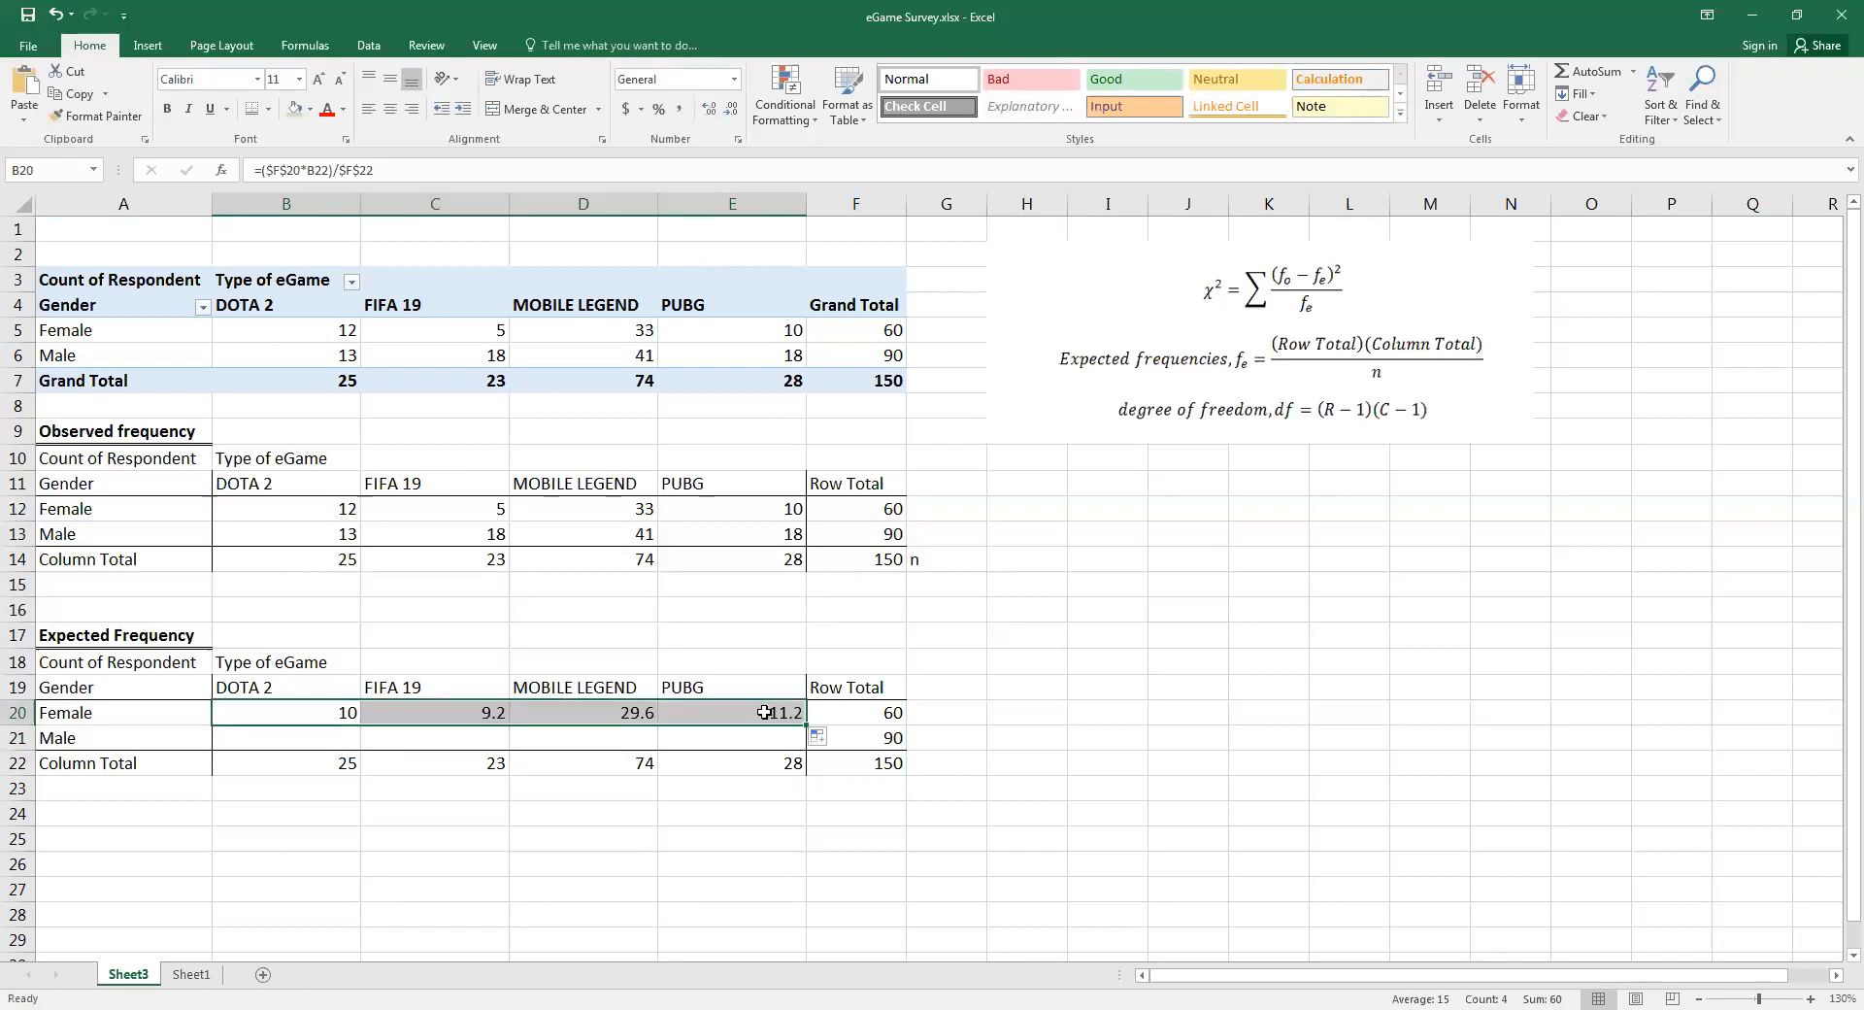
Enter the formula =(F21*B22)/F22 in B21 for the expected frequency of Male and DOTA 2
left_click(306, 743)
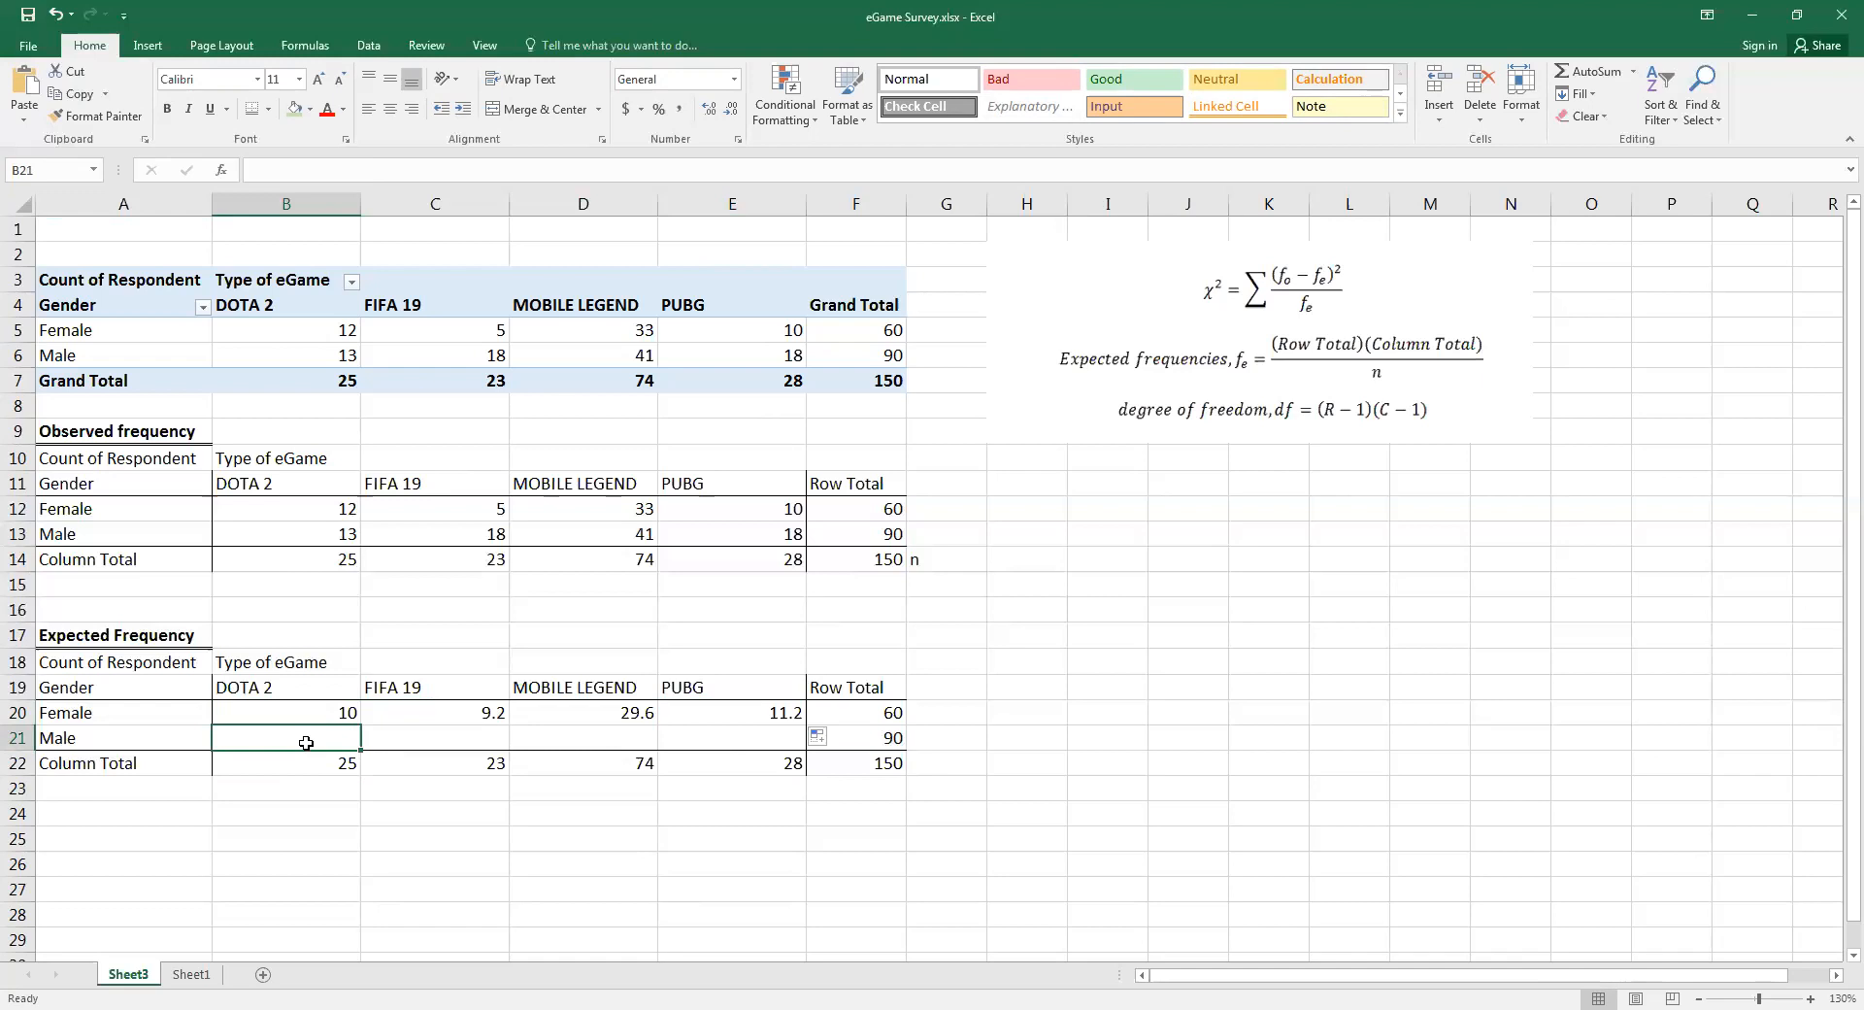
type("=")
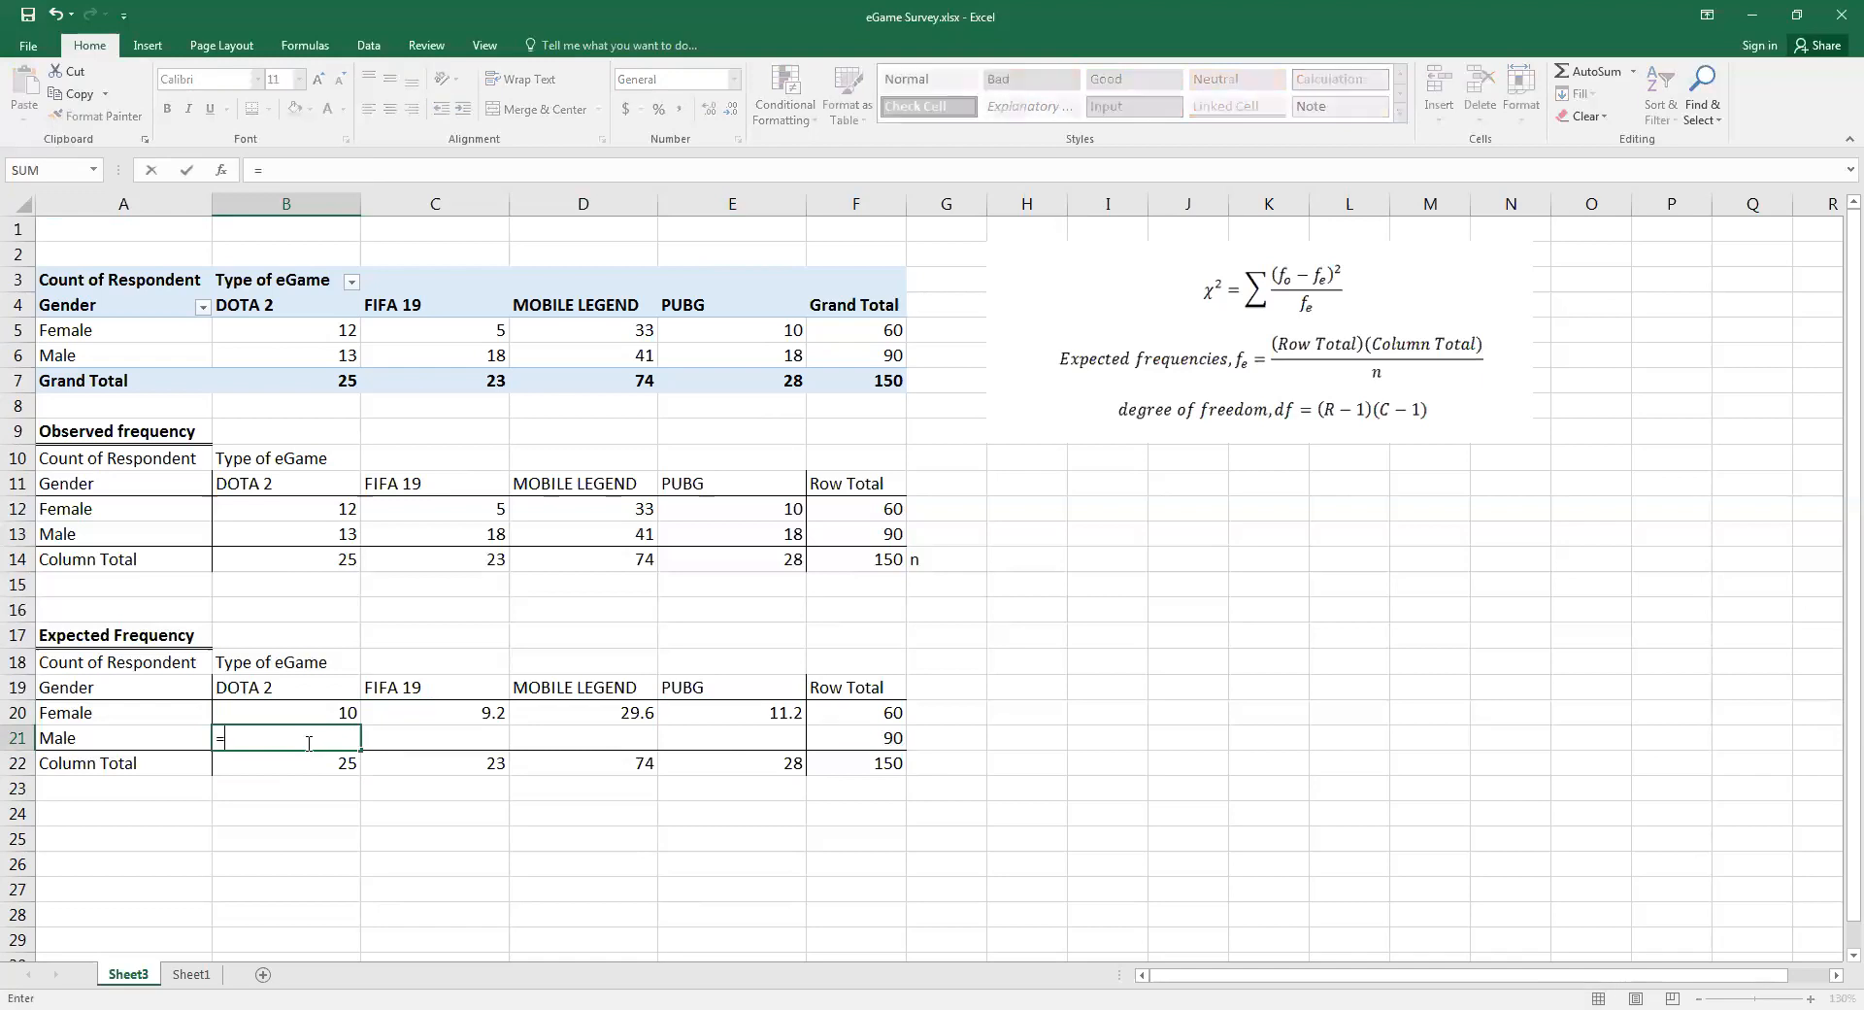
type(")")
key("BackSpace")
type("(")
left_click(820, 740)
type("*")
left_click(321, 761)
type(")/")
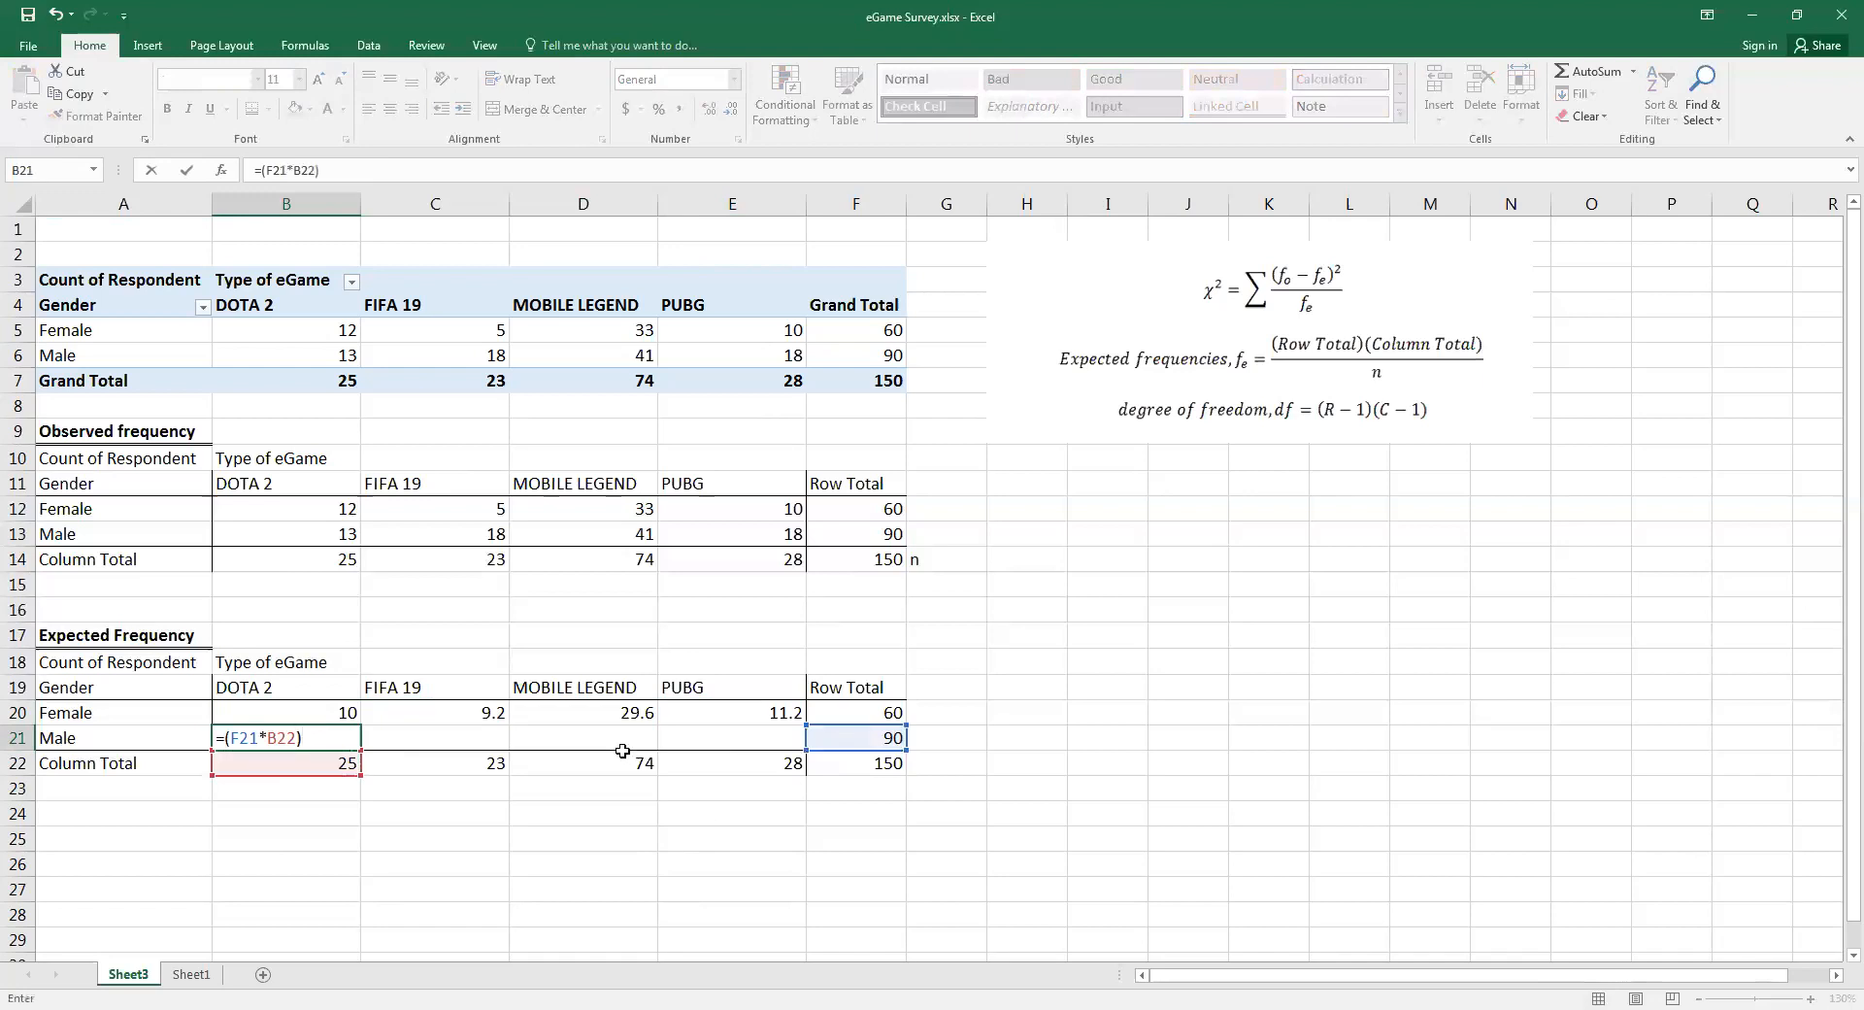
left_click(873, 765)
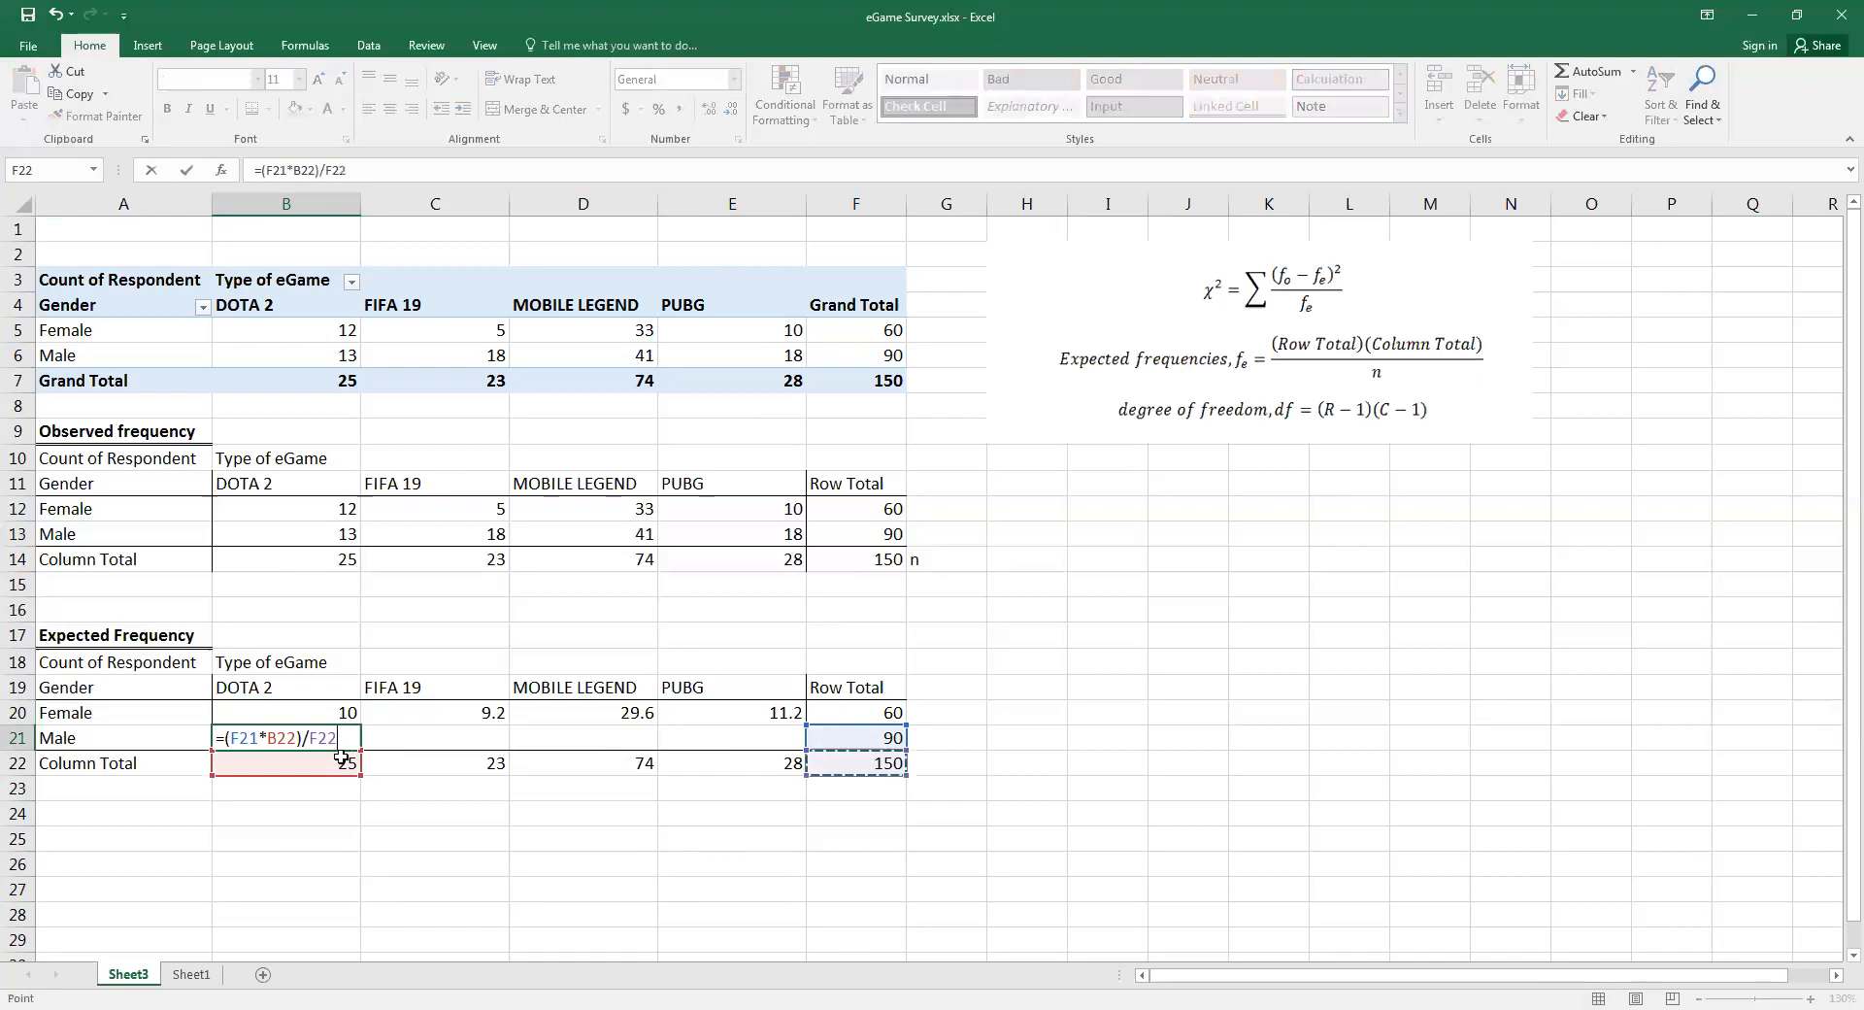
Make the references to F21 and F22 absolute in the B21 formula and fill it across the Male row to E21
left_click(259, 738)
key("F4")
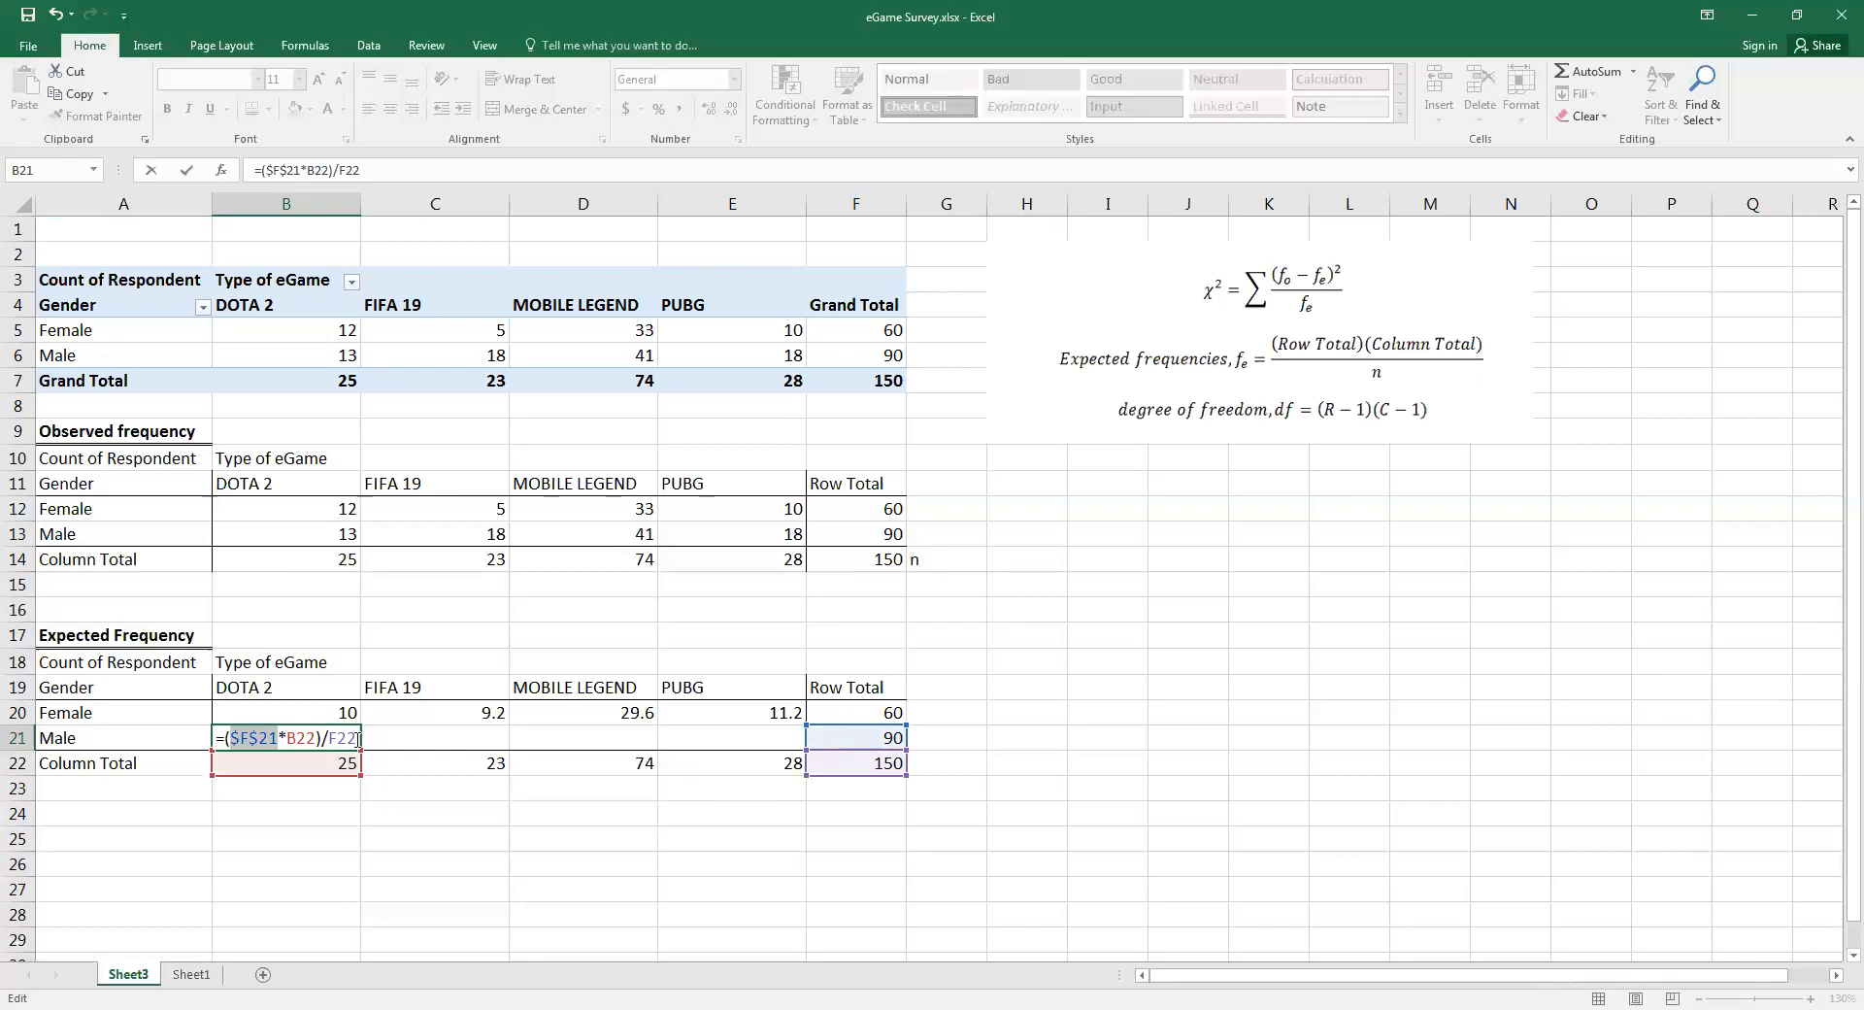
key("Right")
key("F4")
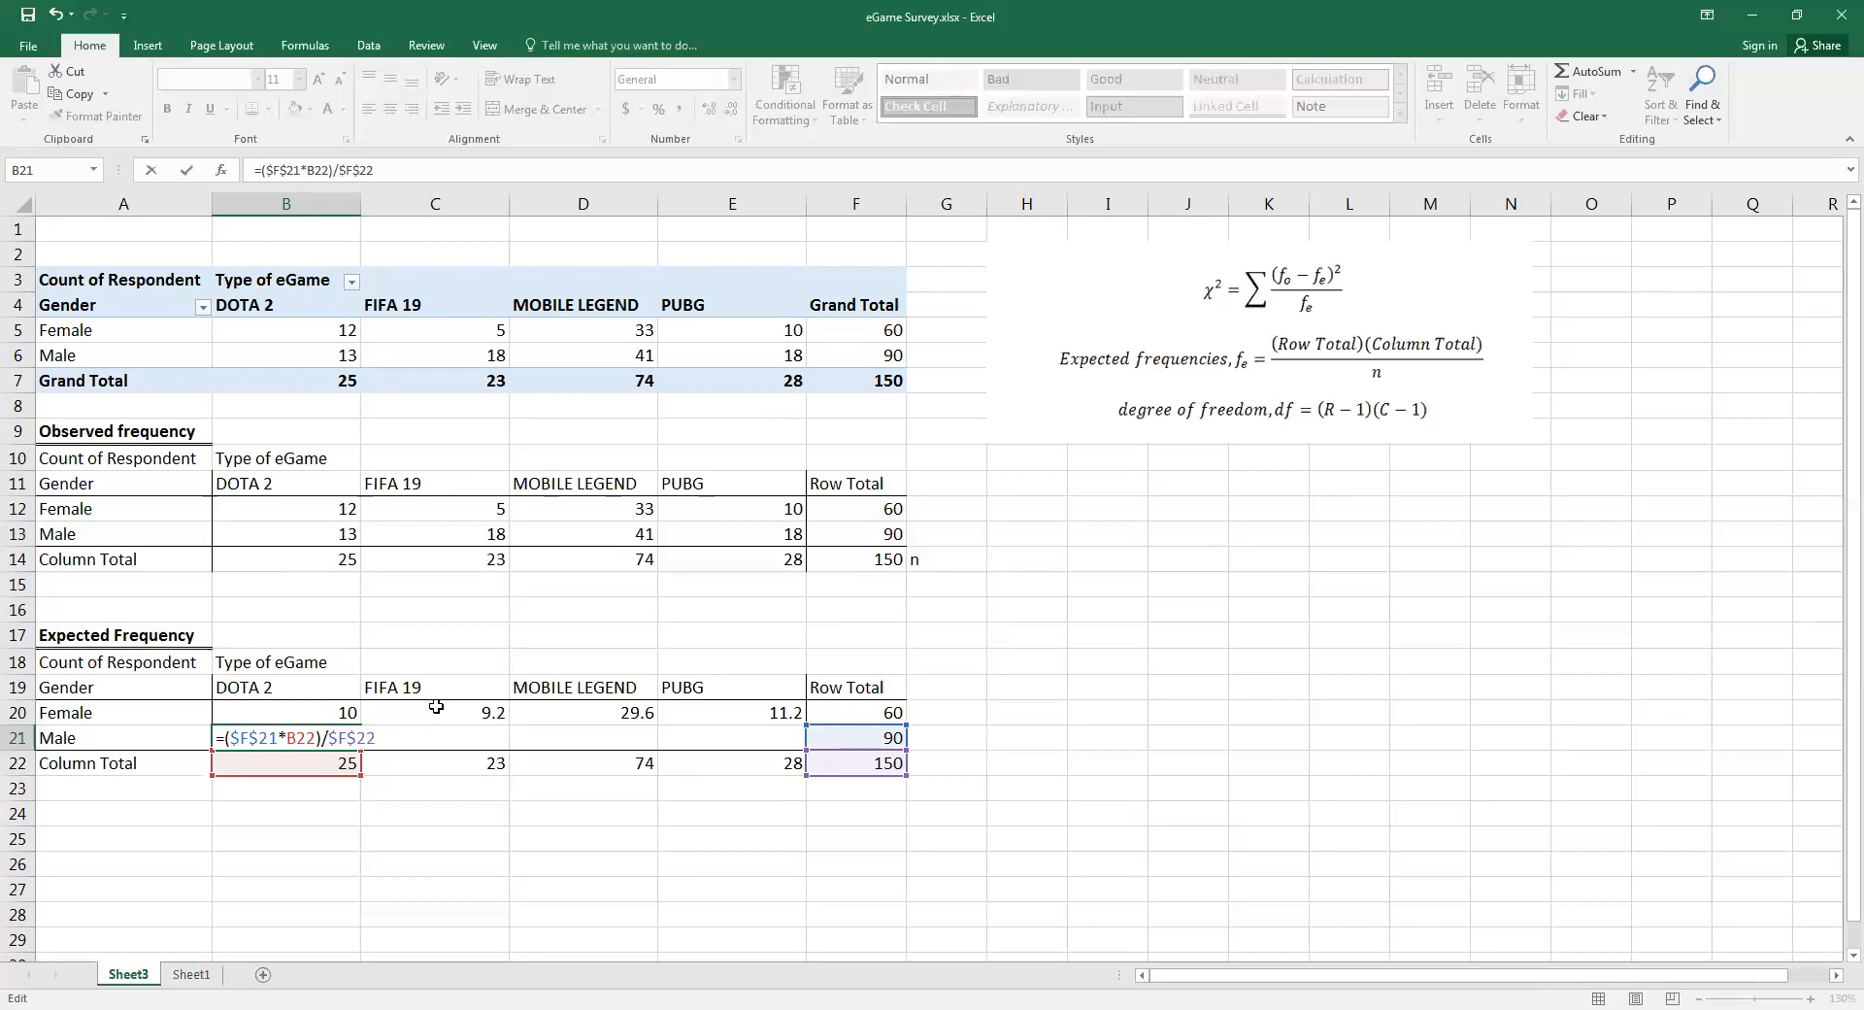
key("Return")
left_click(358, 746)
left_click_drag(641, 746, 712, 860)
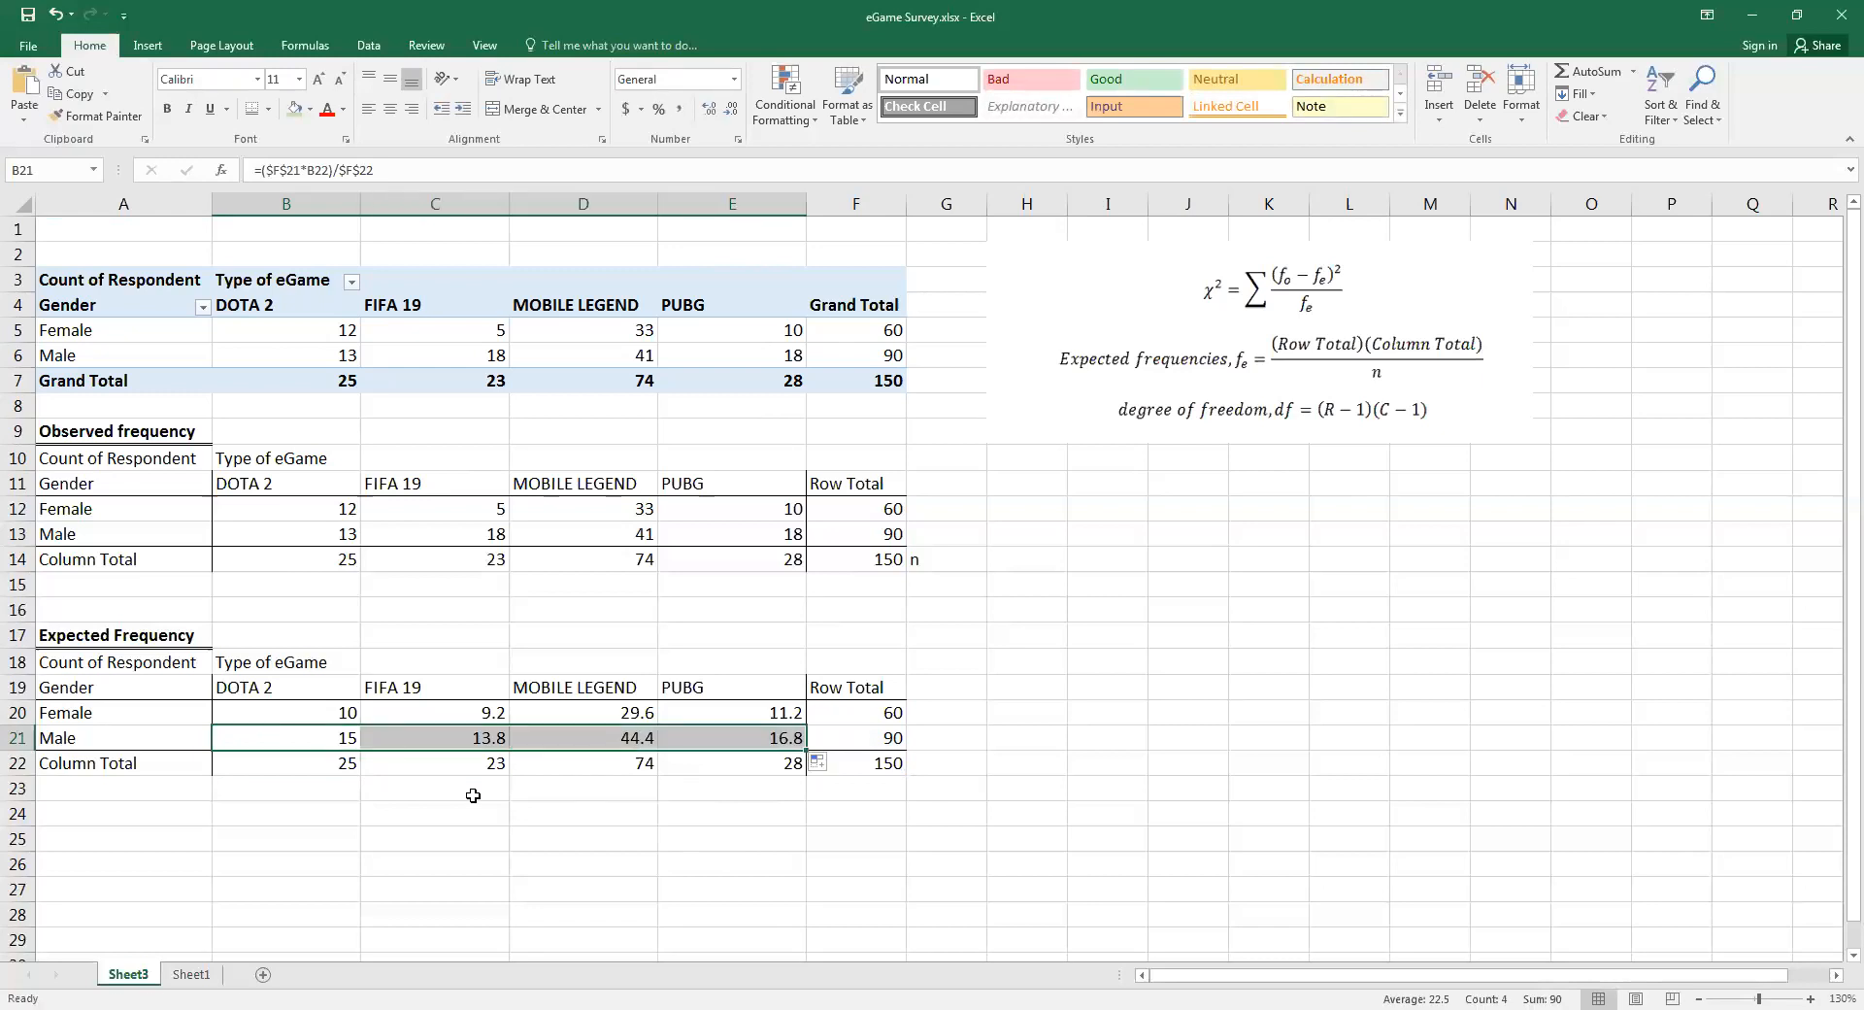
Copy the Observed frequency table in A10:F14 and paste it below the Expected Frequency table at A25
scroll(143, 745, "down", 1)
left_click(143, 745)
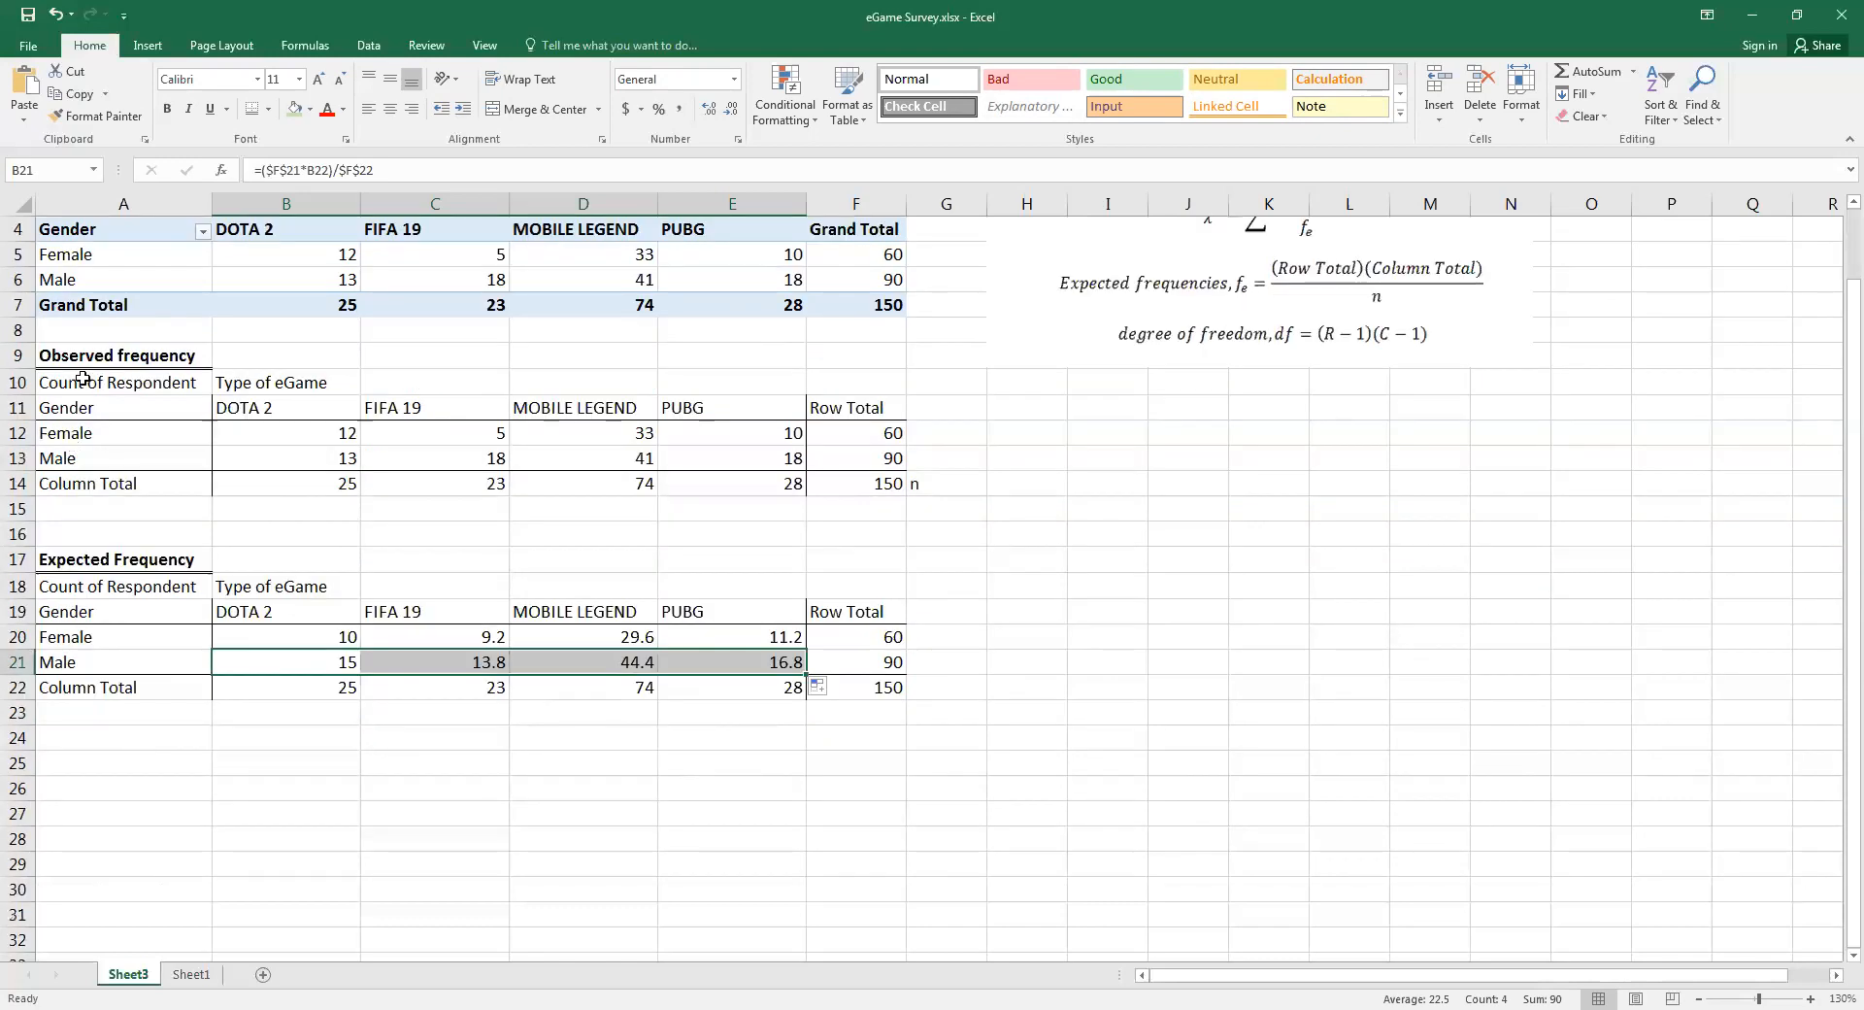
left_click_drag(83, 379, 833, 481)
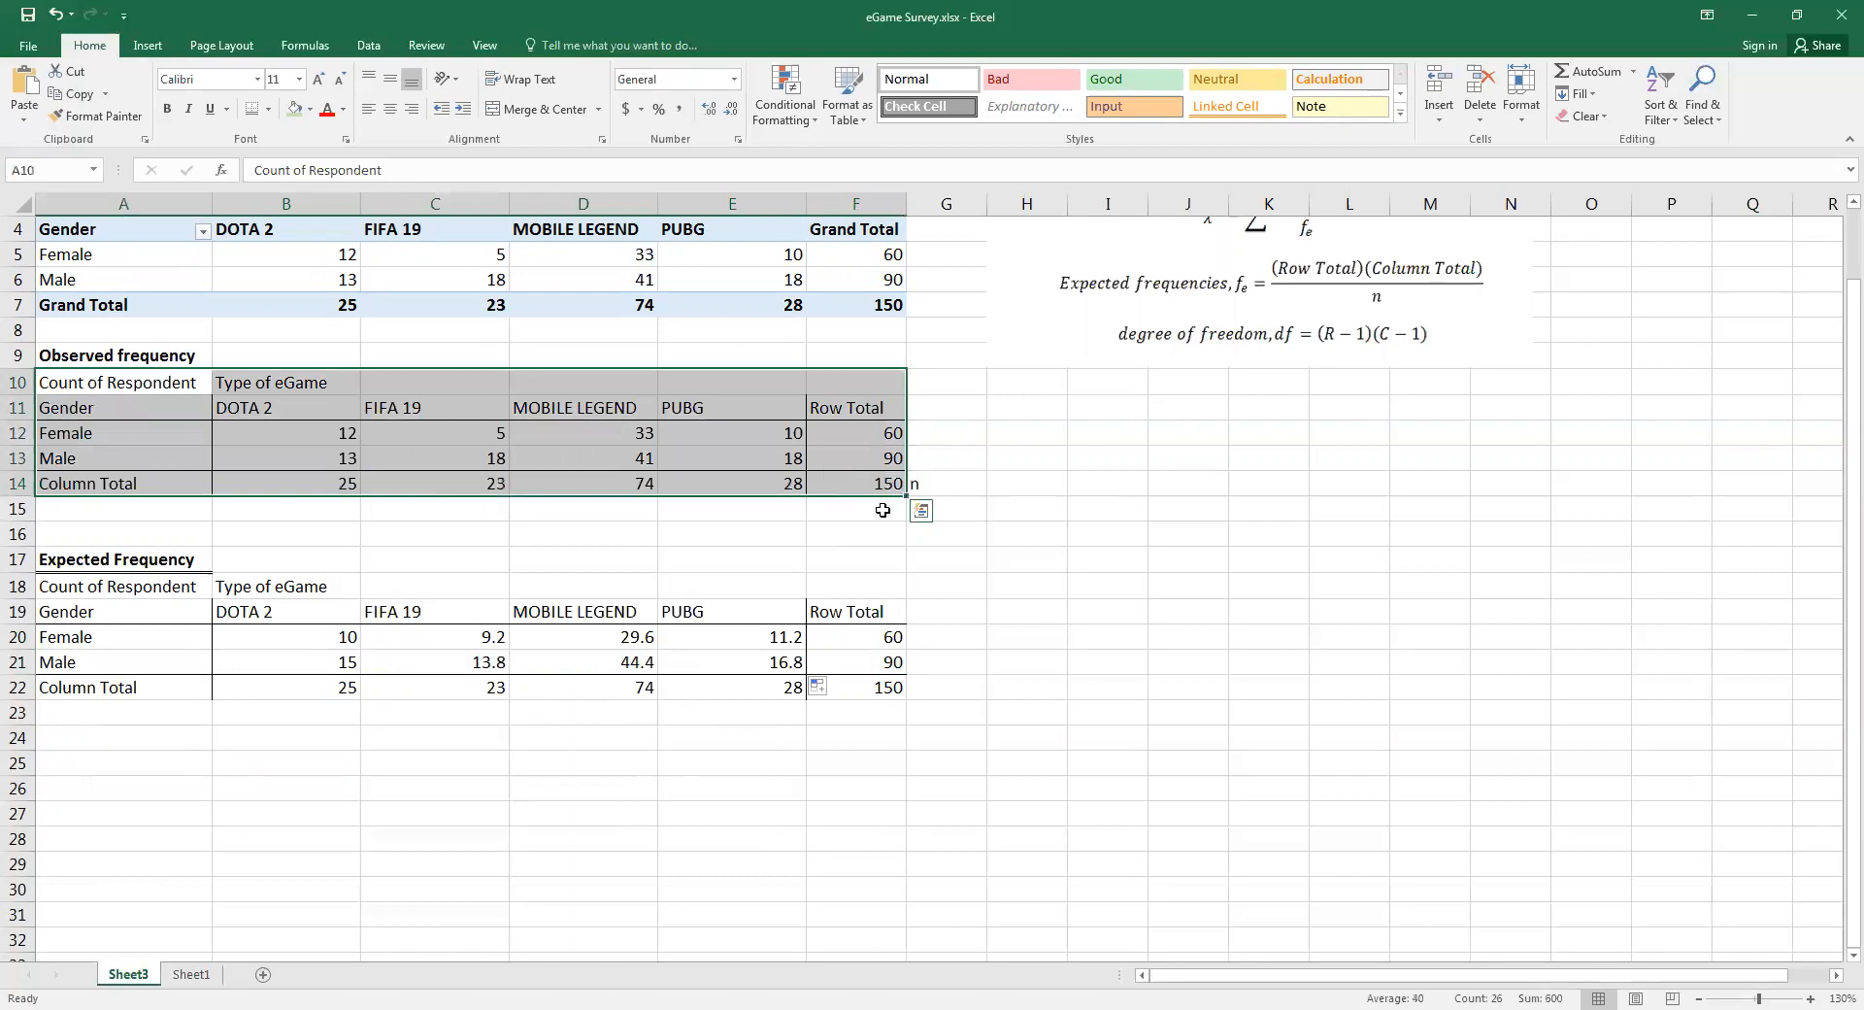
key("ctrl+c")
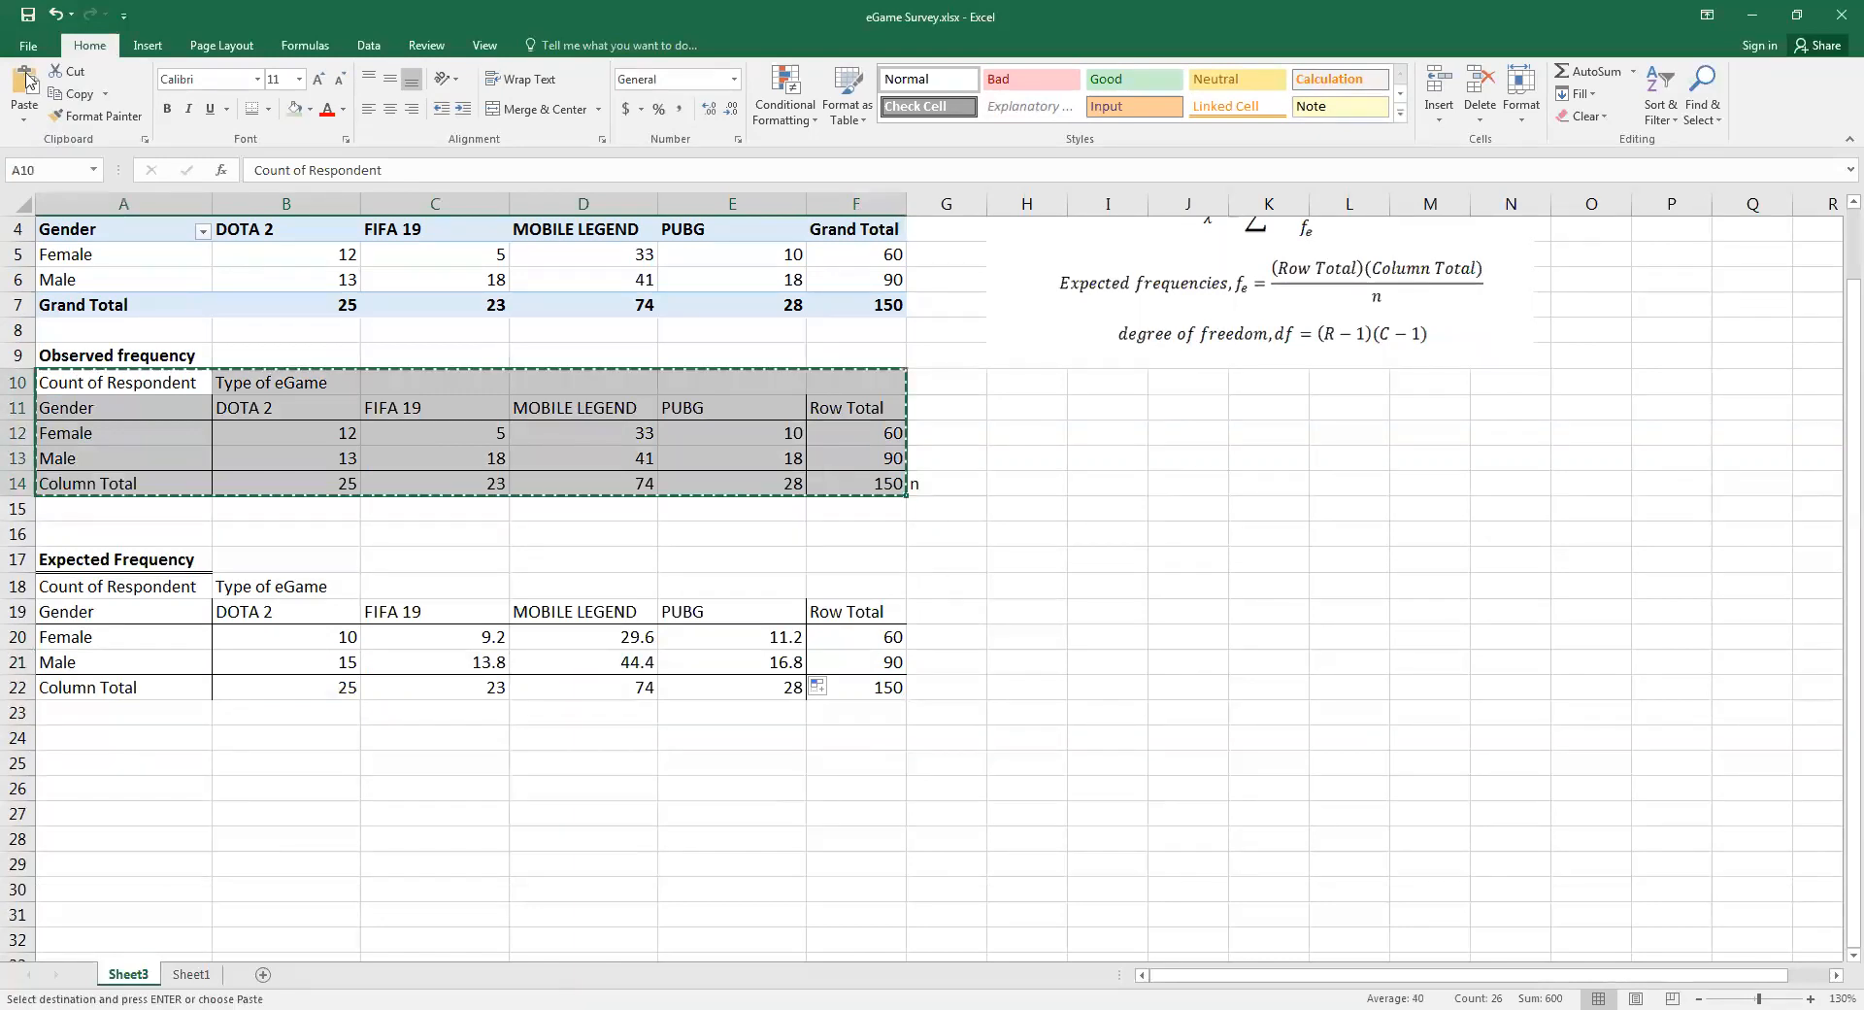
left_click(76, 765)
key("ctrl+v")
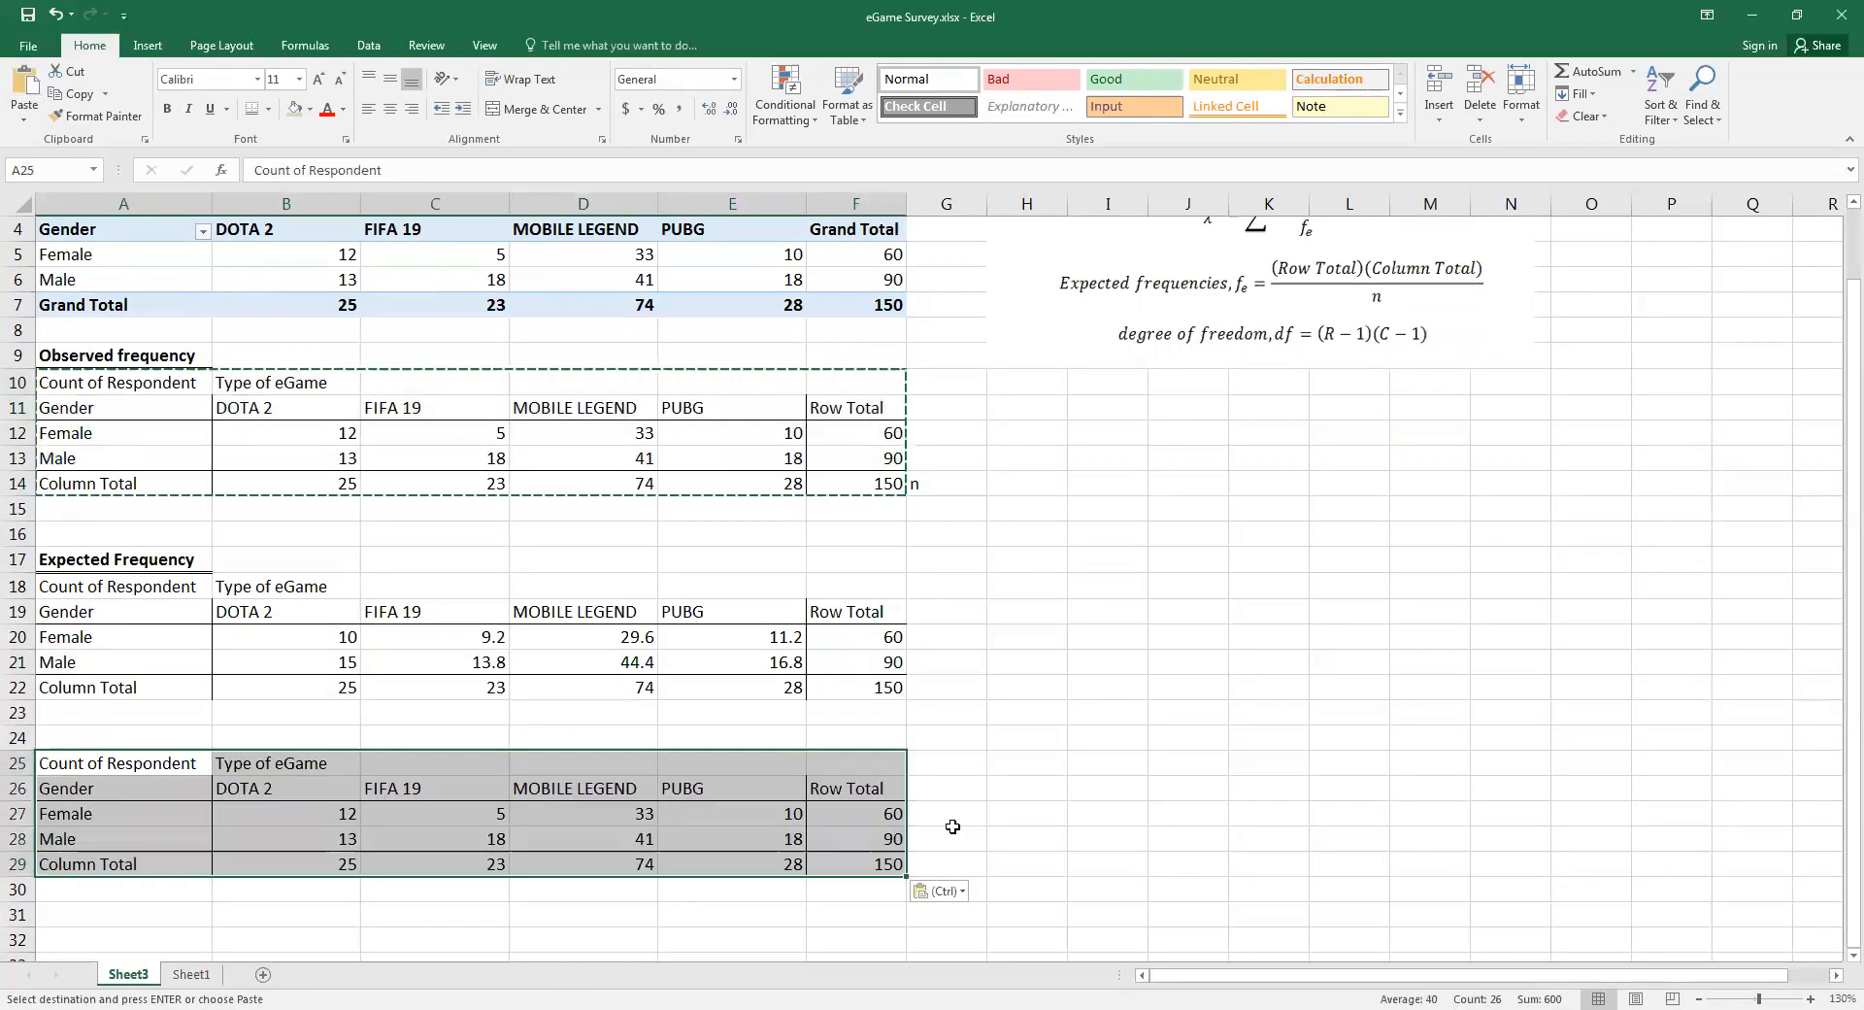
scroll(637, 780, "down", 2)
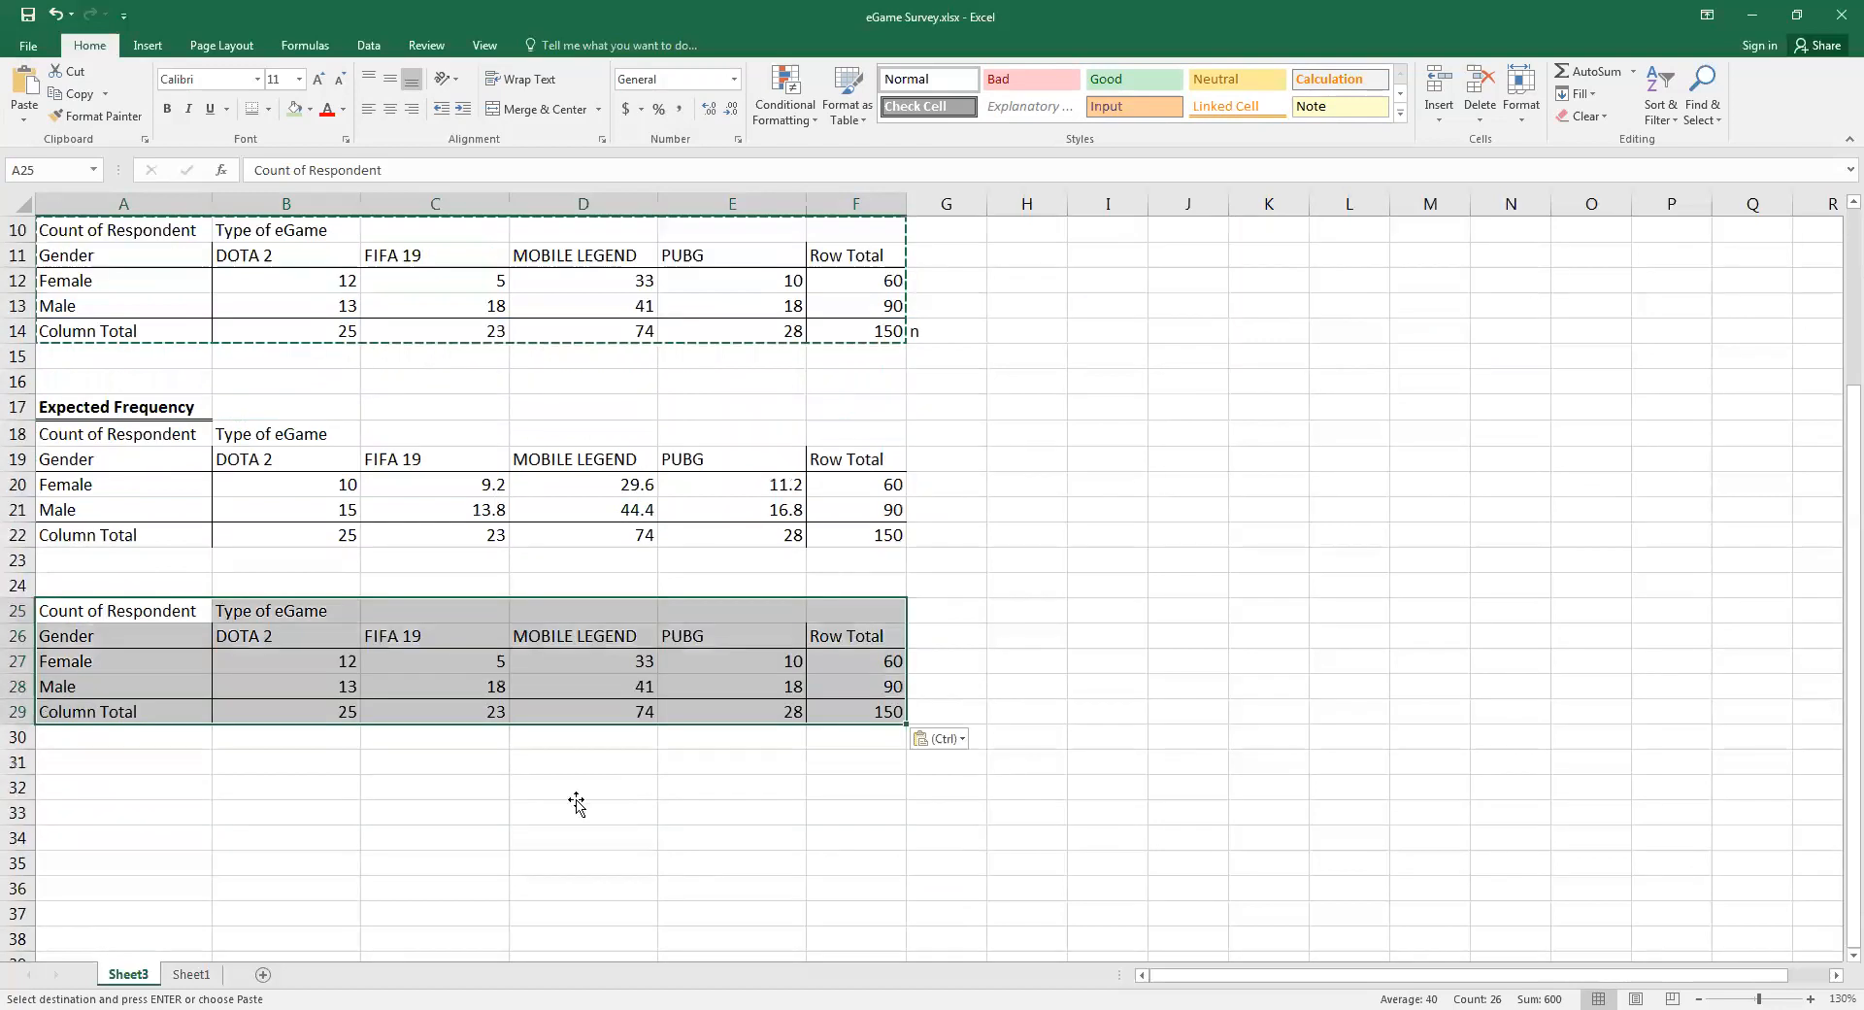
left_click(577, 802)
key("Escape")
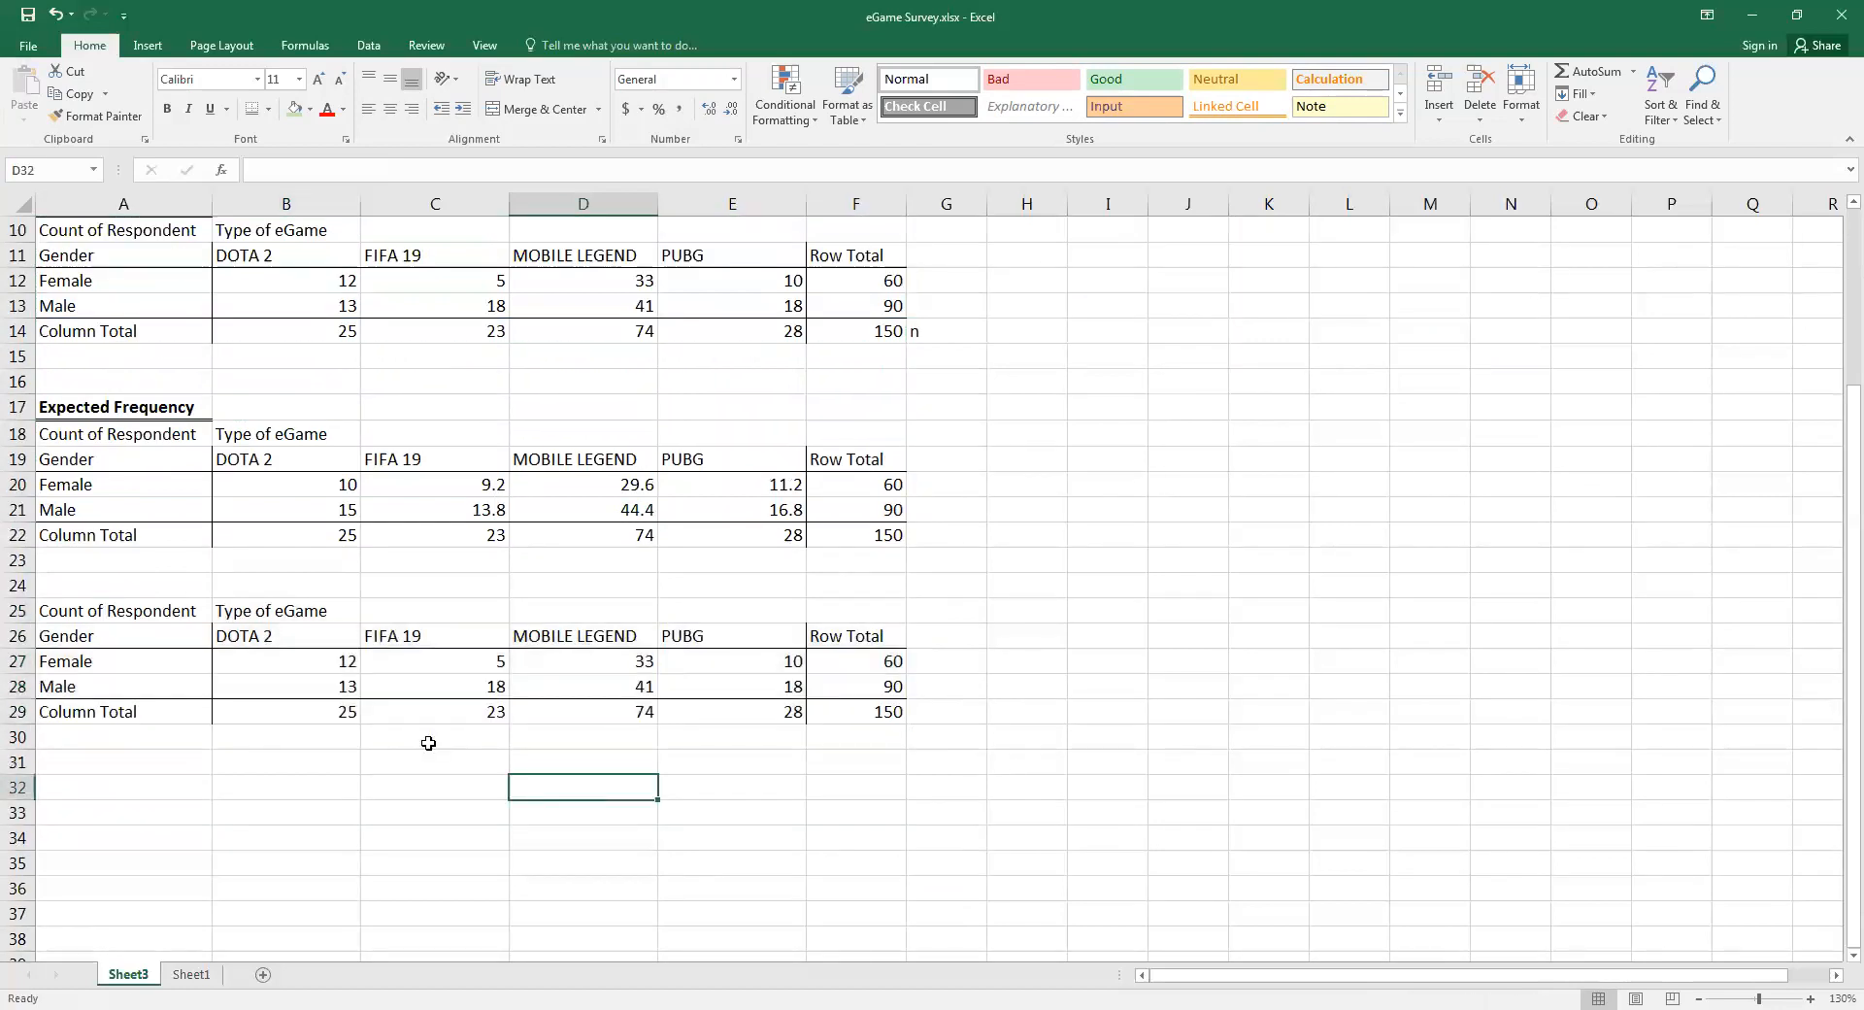
Clear the Female and Male counts in B27:E28 of the pasted third table
left_click_drag(253, 656, 730, 688)
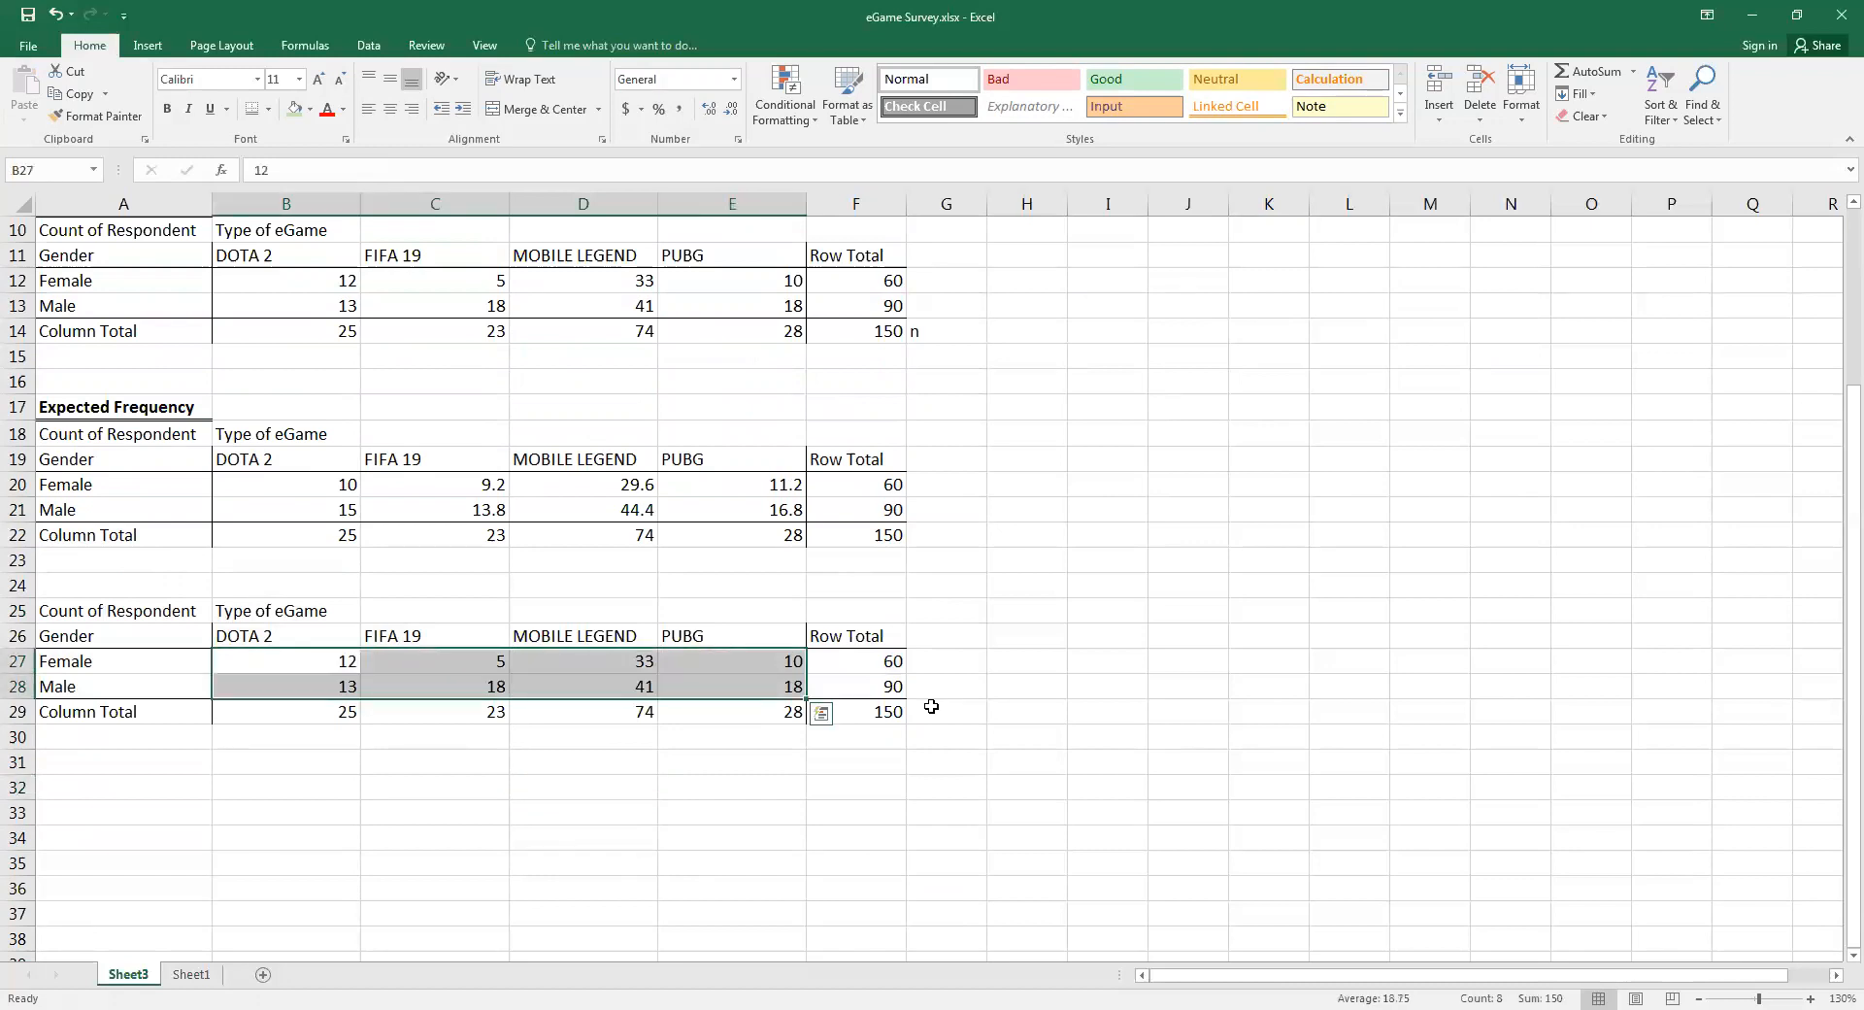
scroll(931, 706, "up", 2)
scroll(924, 710, "up", 1)
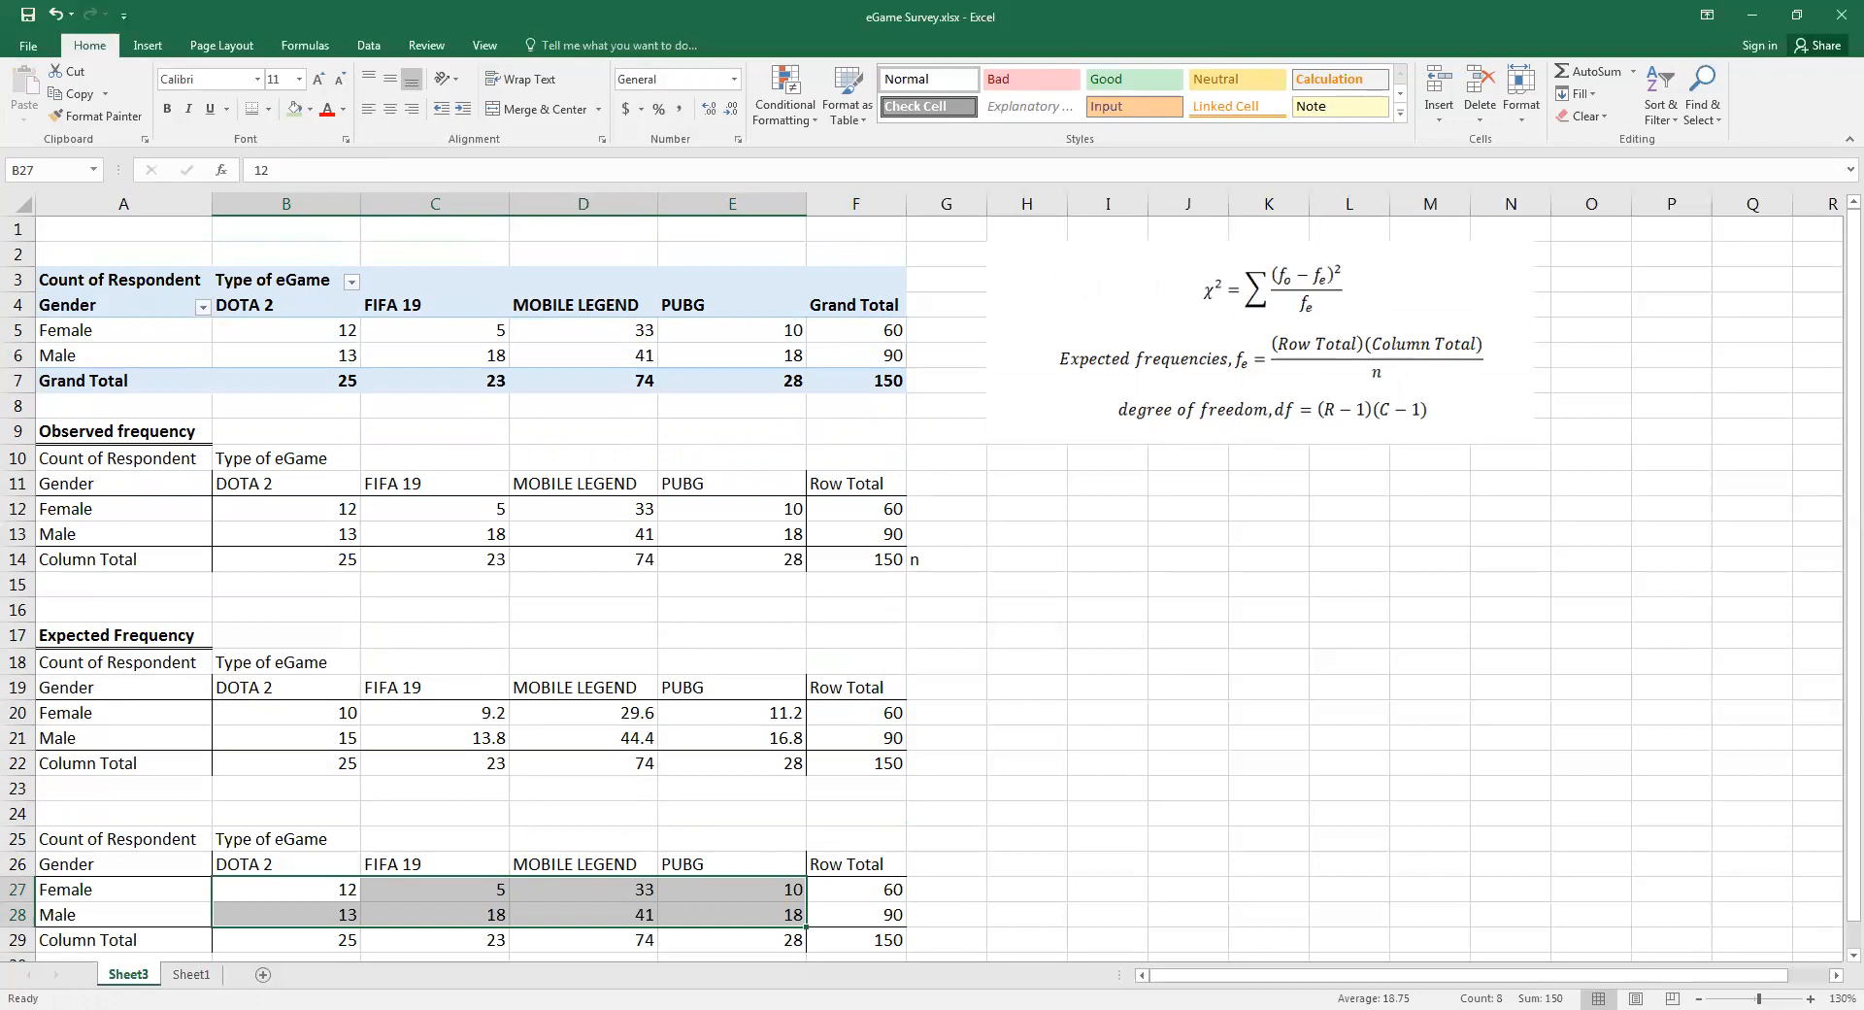
key("Delete")
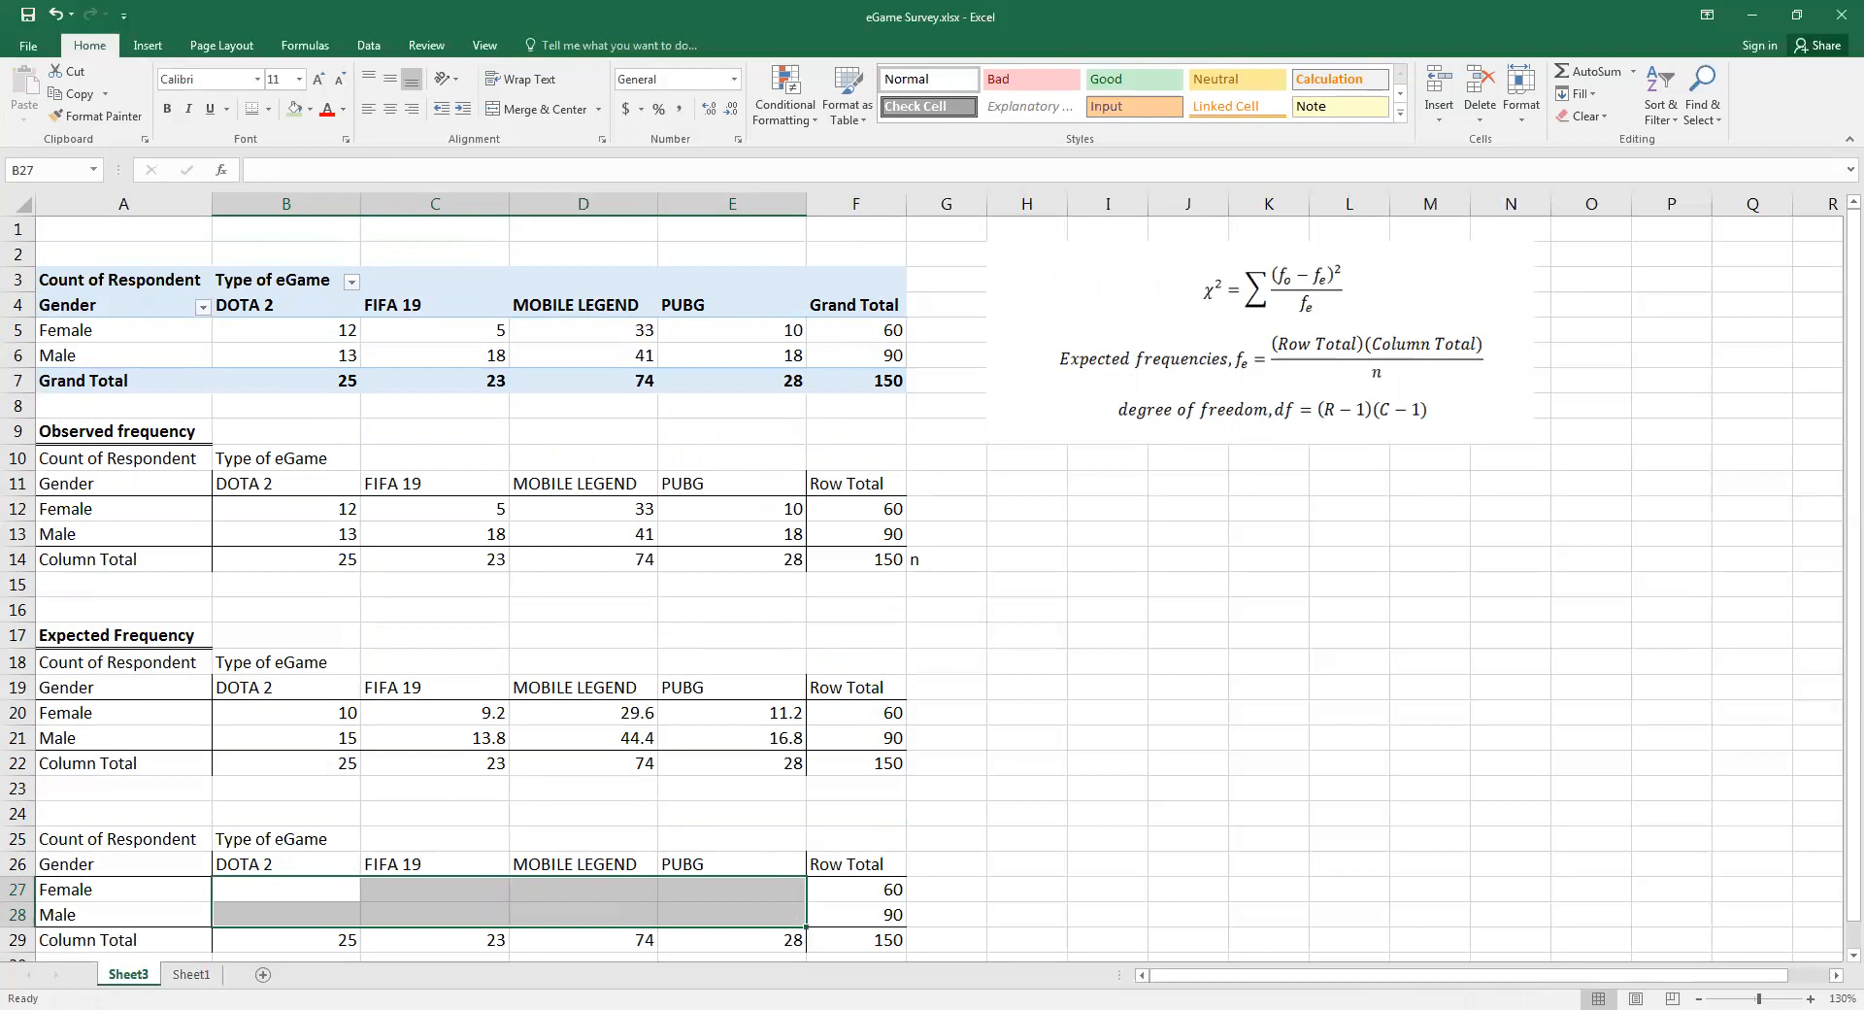
Move the picture of the chi-square formulas down beside the Expected Frequency table
left_click(1698, 998)
scroll(626, 808, "down", 1)
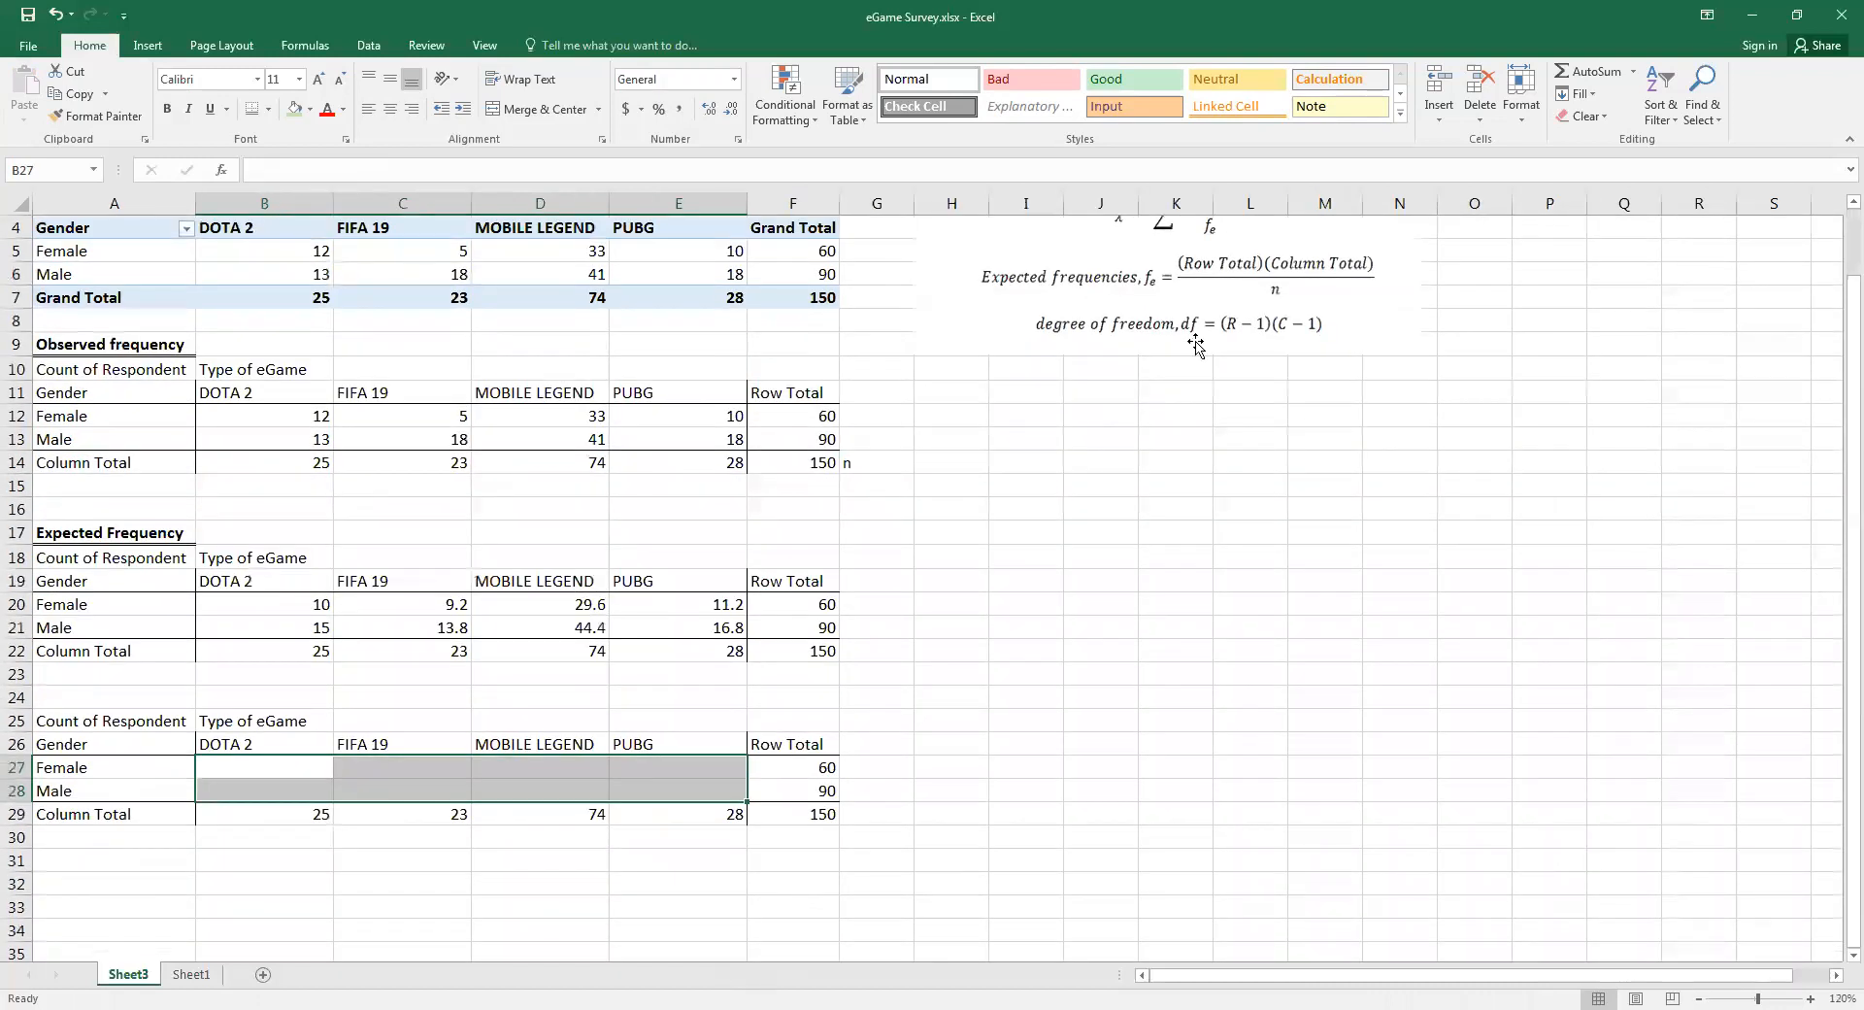
scroll(1194, 346, "up", 1)
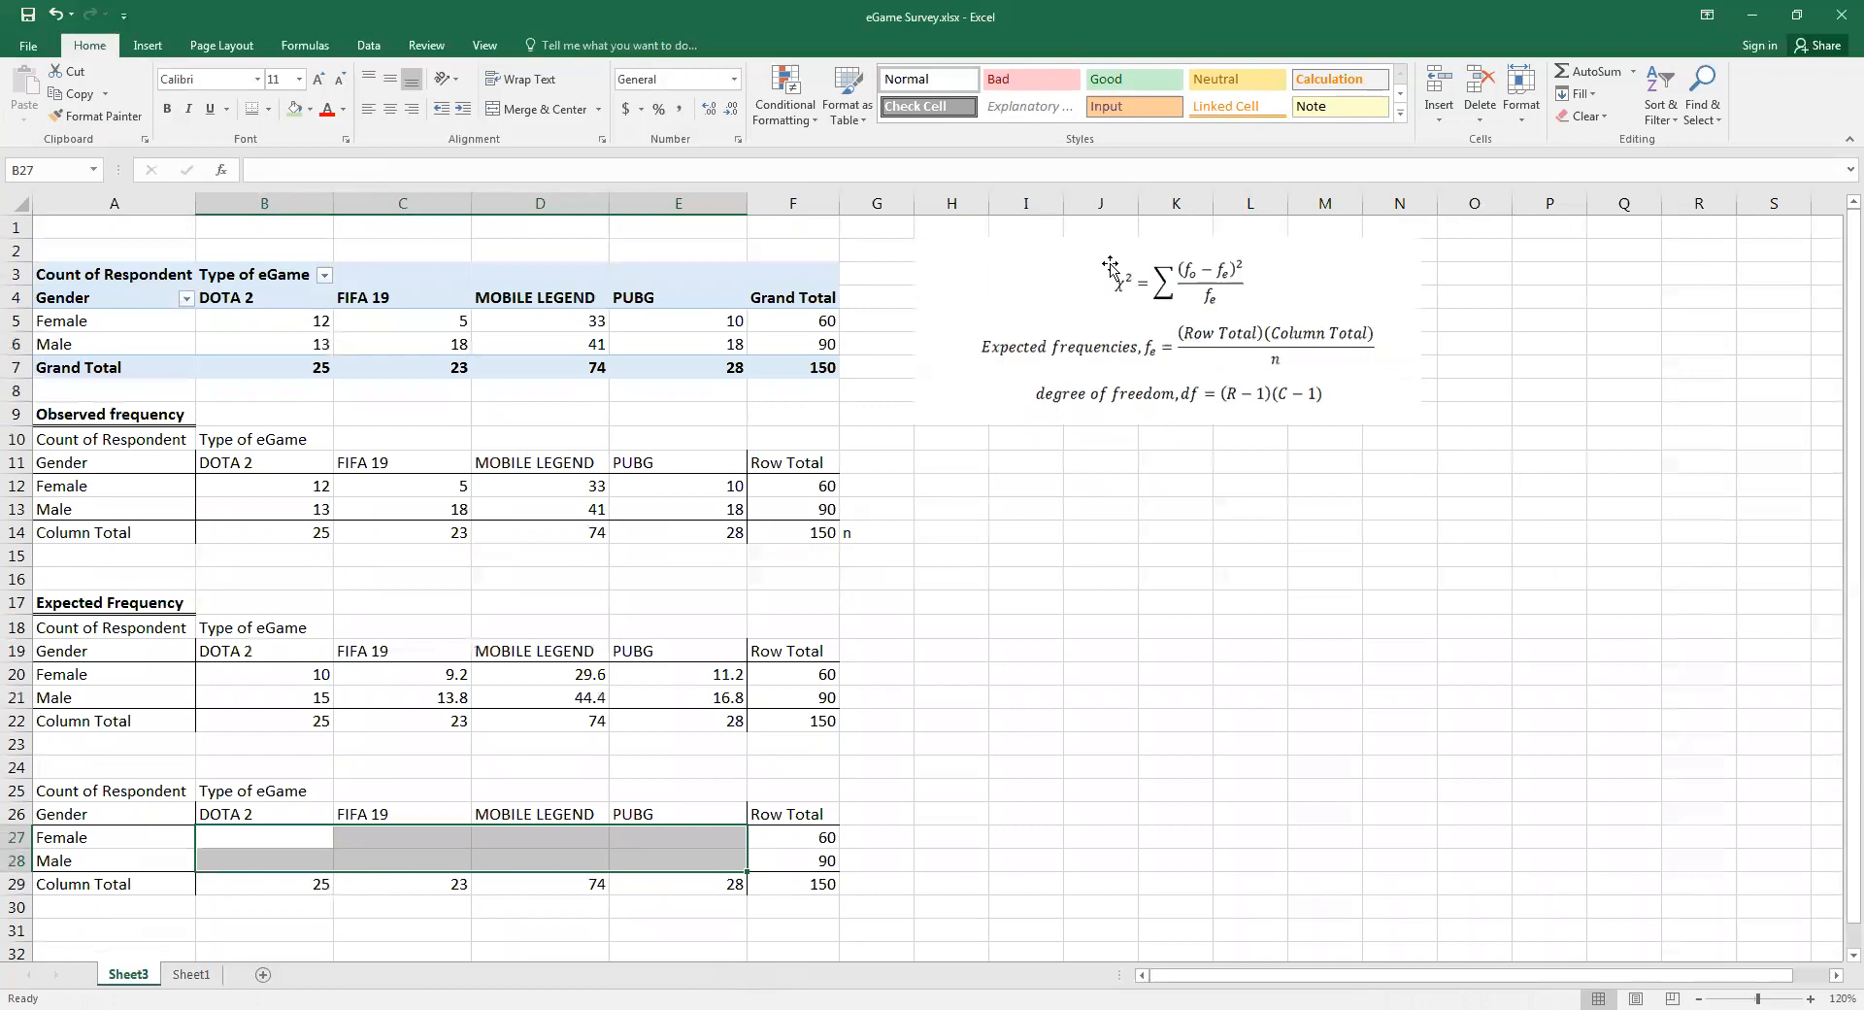
left_click(1104, 542)
scroll(1150, 526, "down", 1)
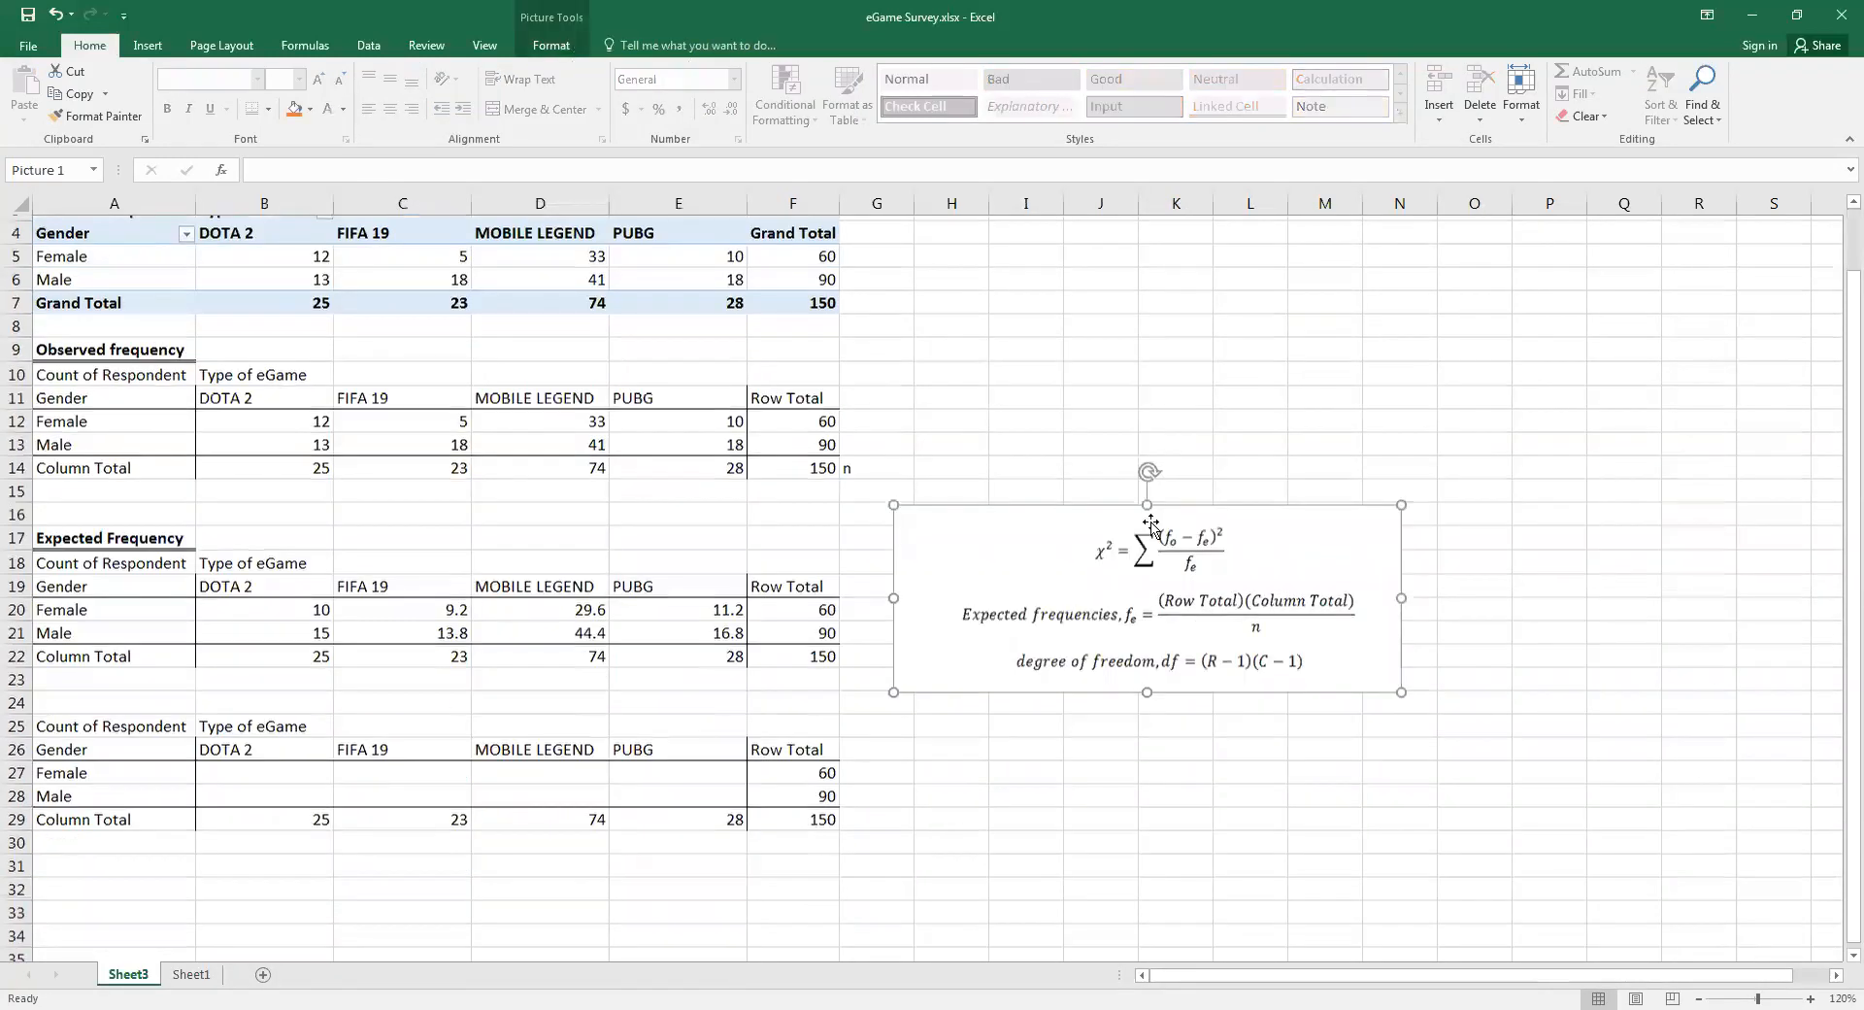
scroll(1151, 525, "down", 1)
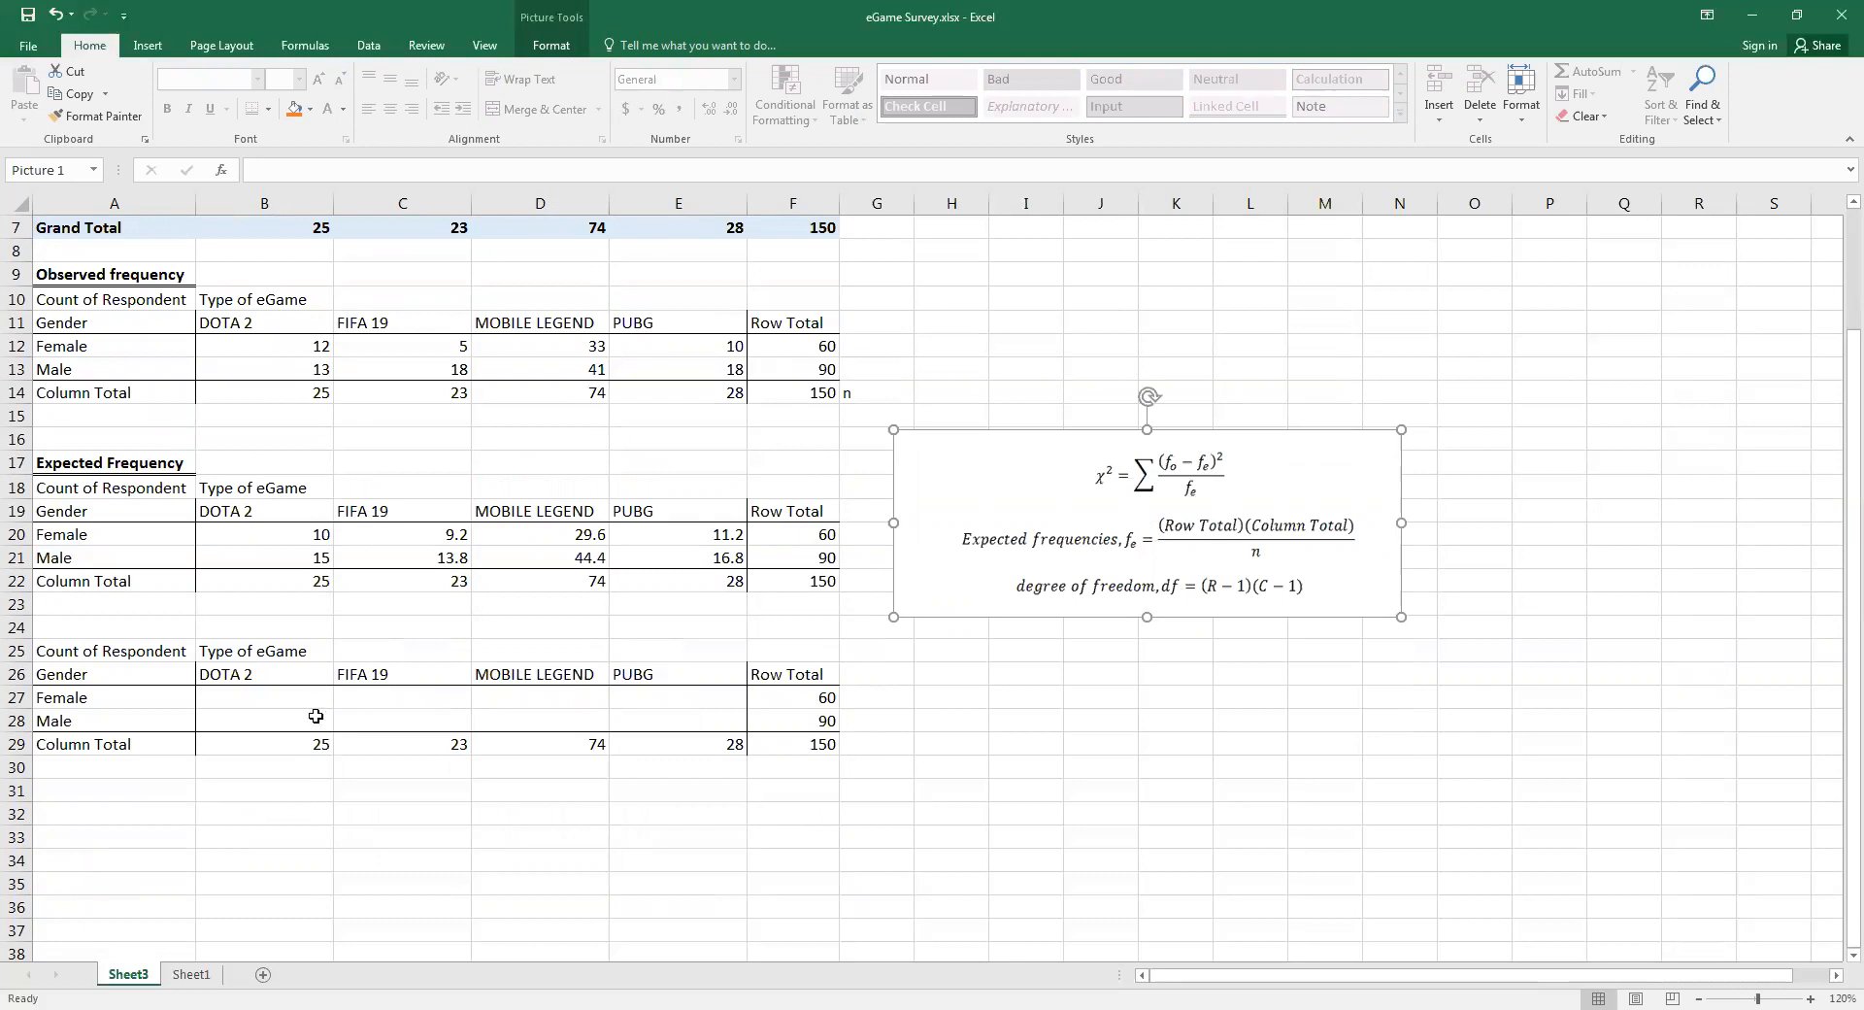
Calculate the chi-square term for Female and DOTA 2 in B27 with the formula =(B12-B20)^2/B20
left_click(291, 697)
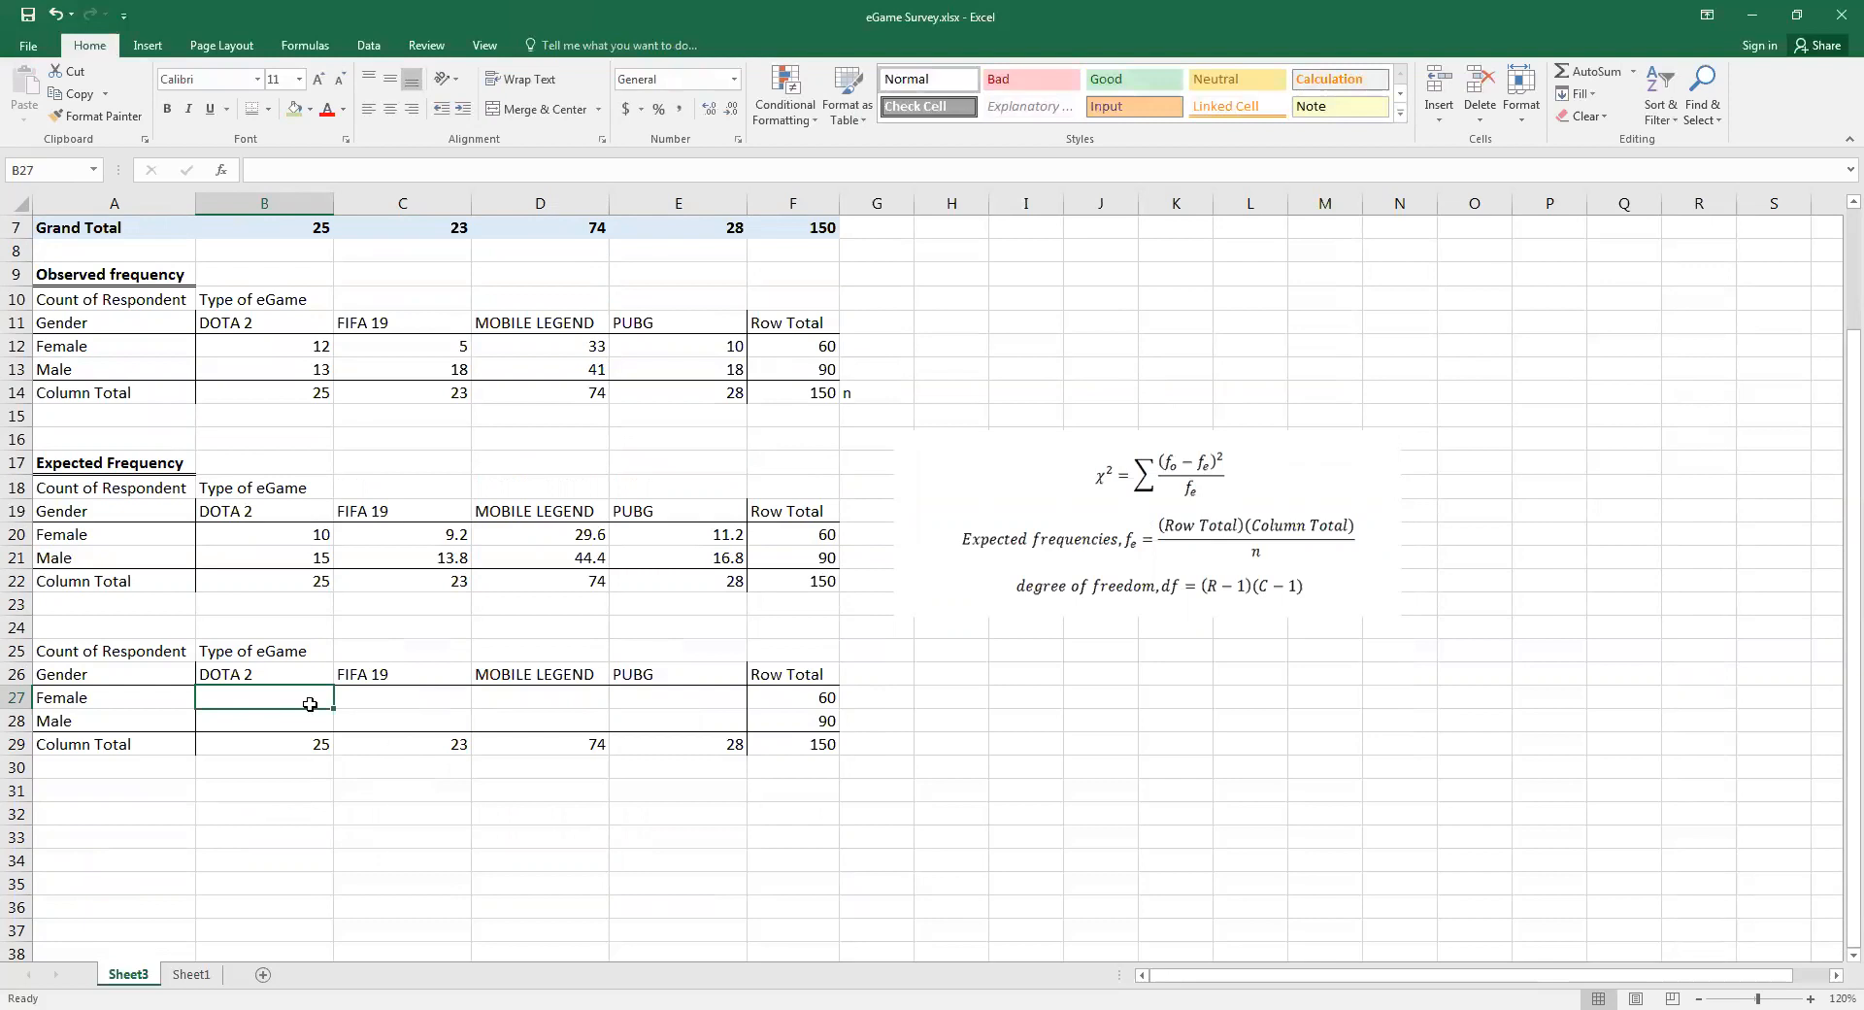
type("=")
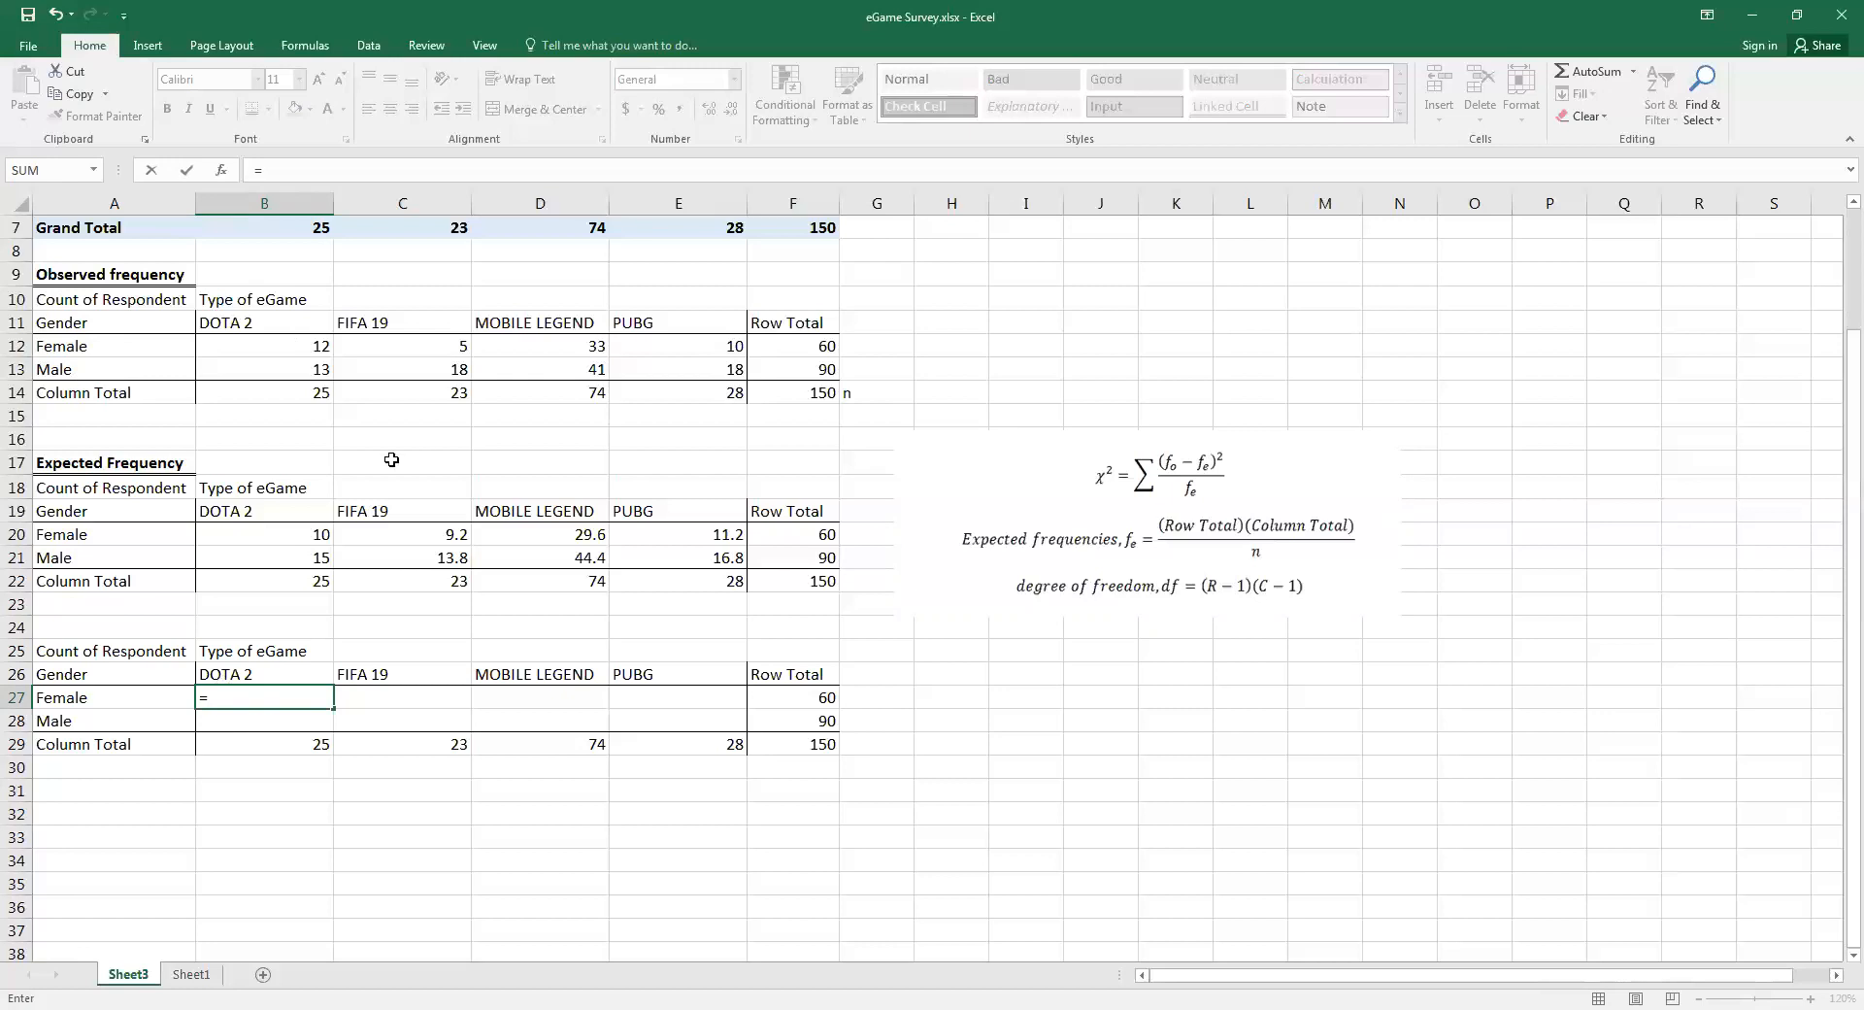
type("(")
left_click(317, 339)
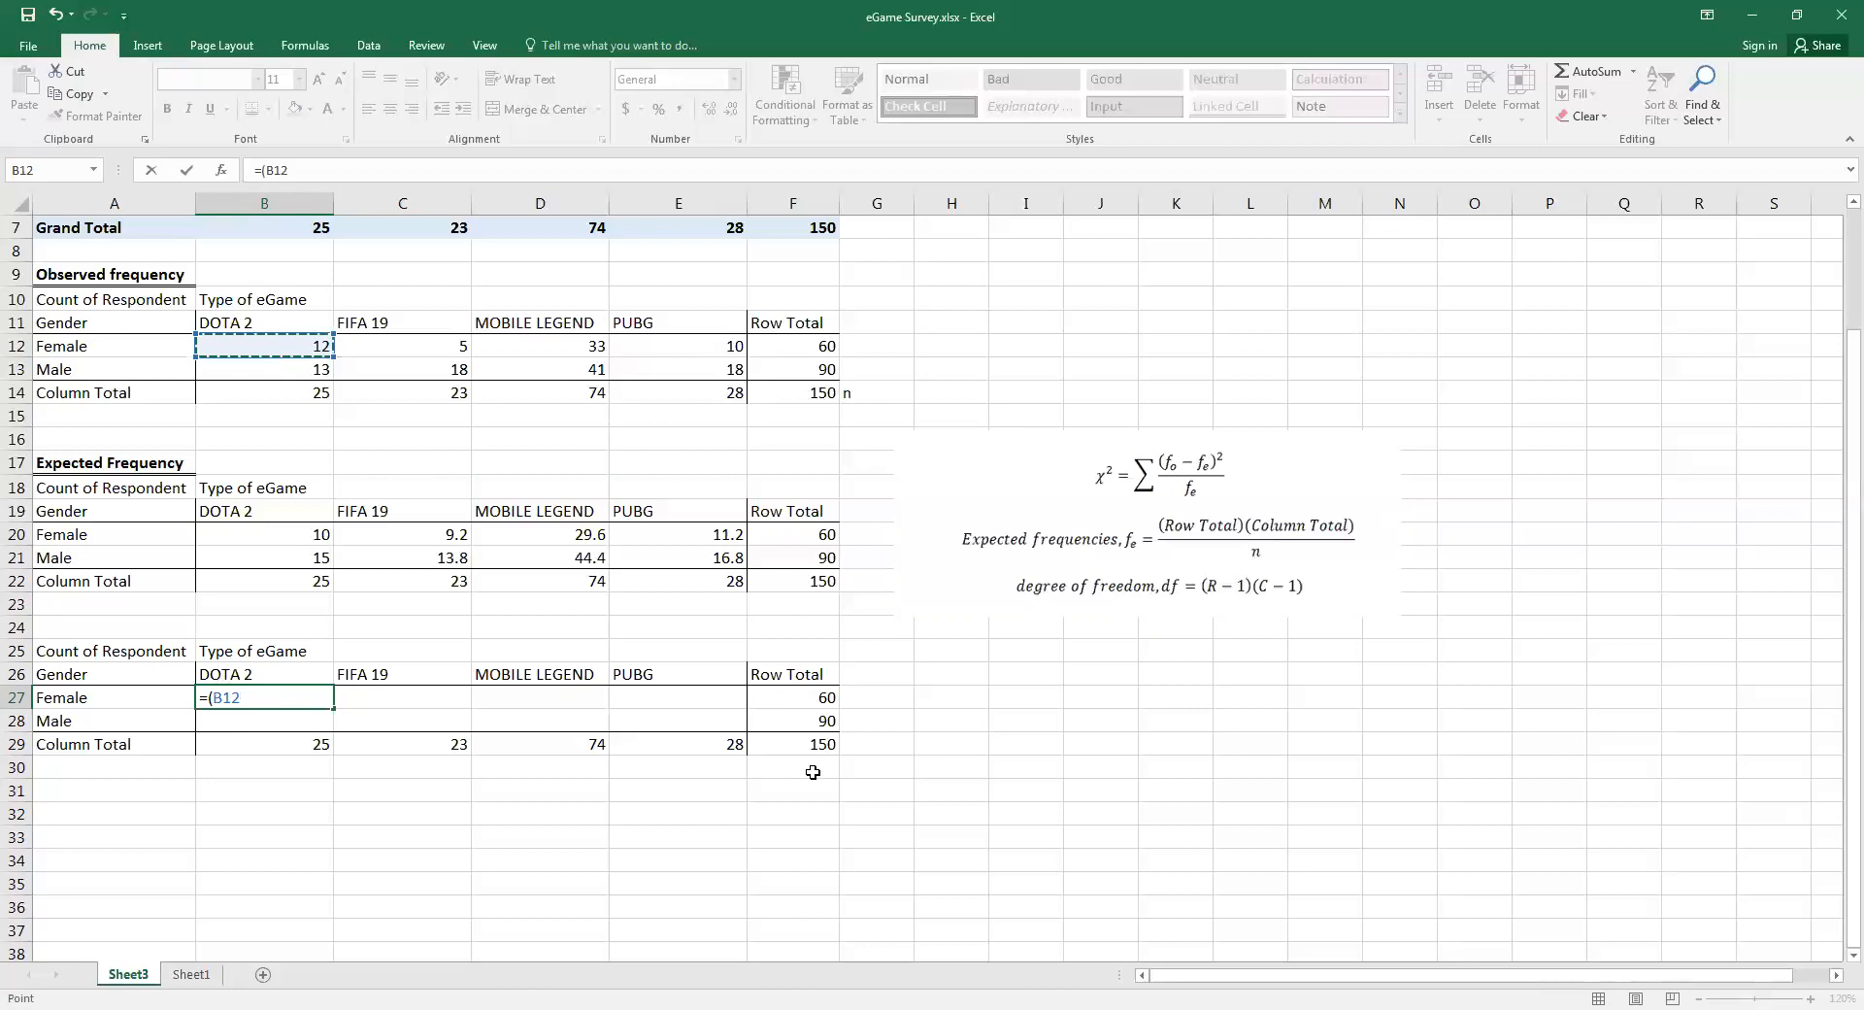
type("-")
left_click(225, 531)
type(")")
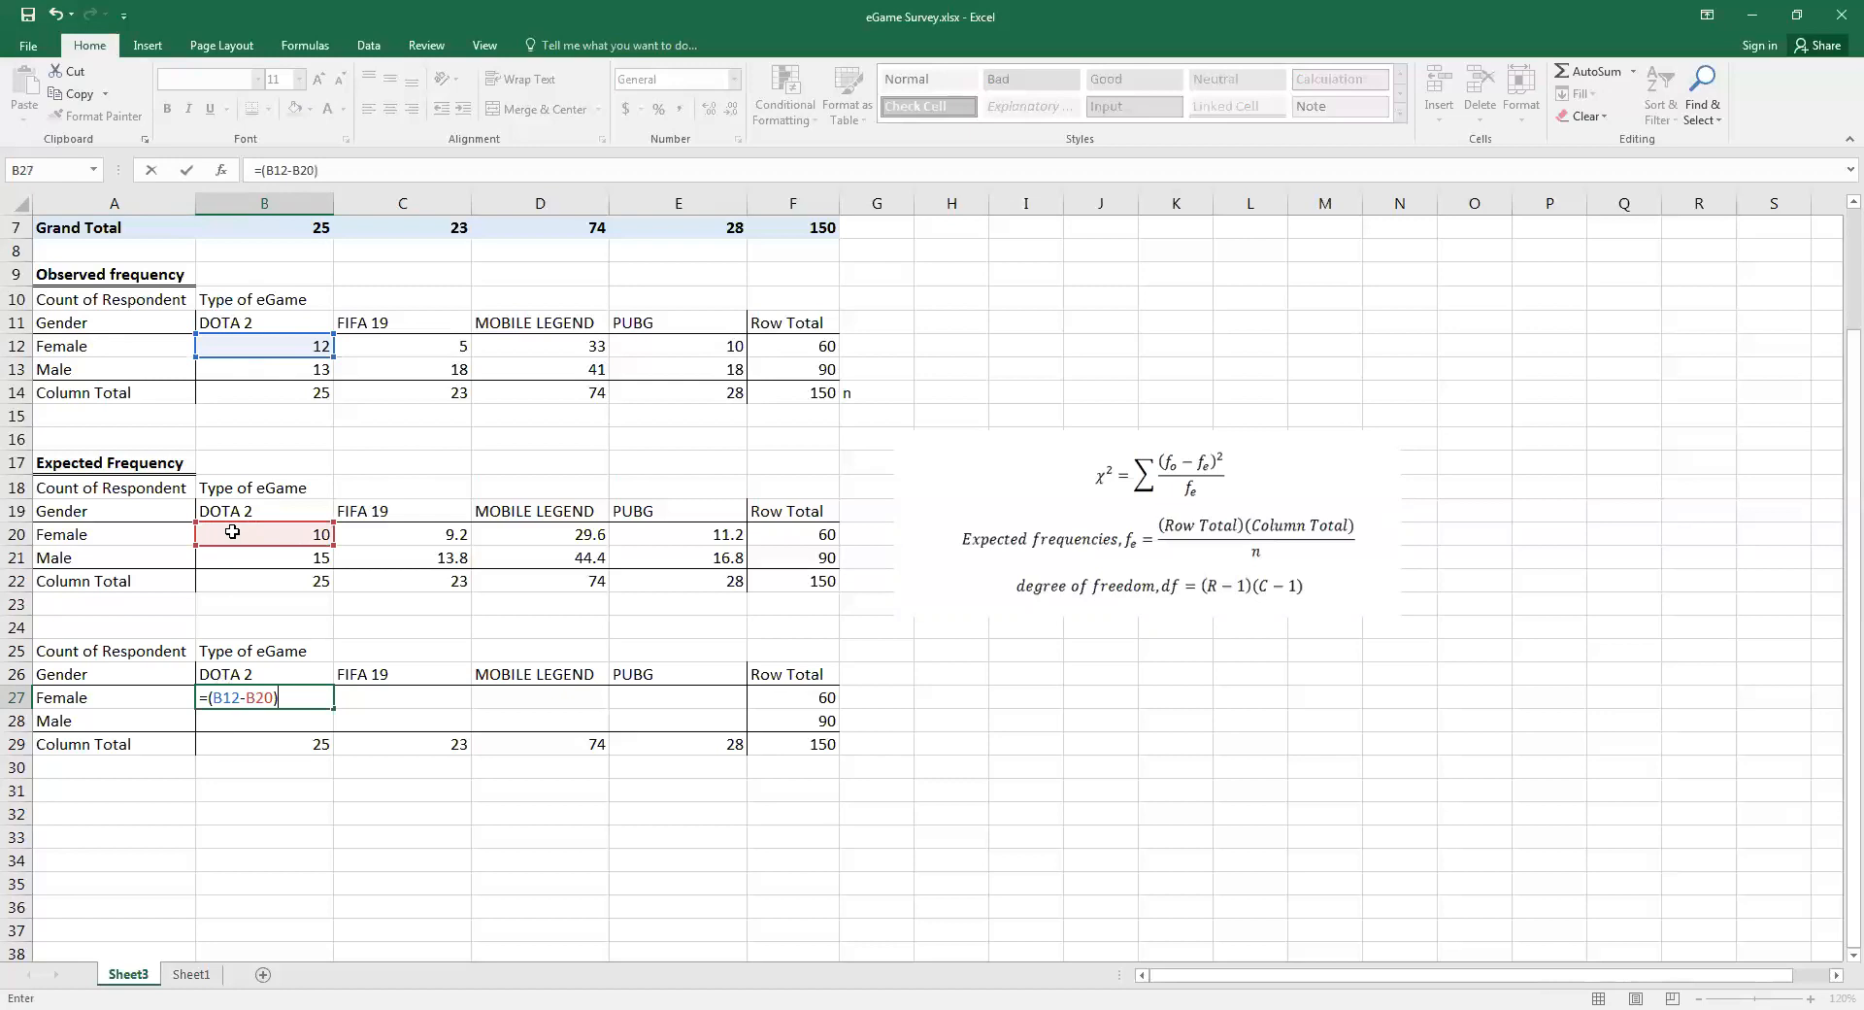
type("^")
type("2")
type("/")
left_click(287, 534)
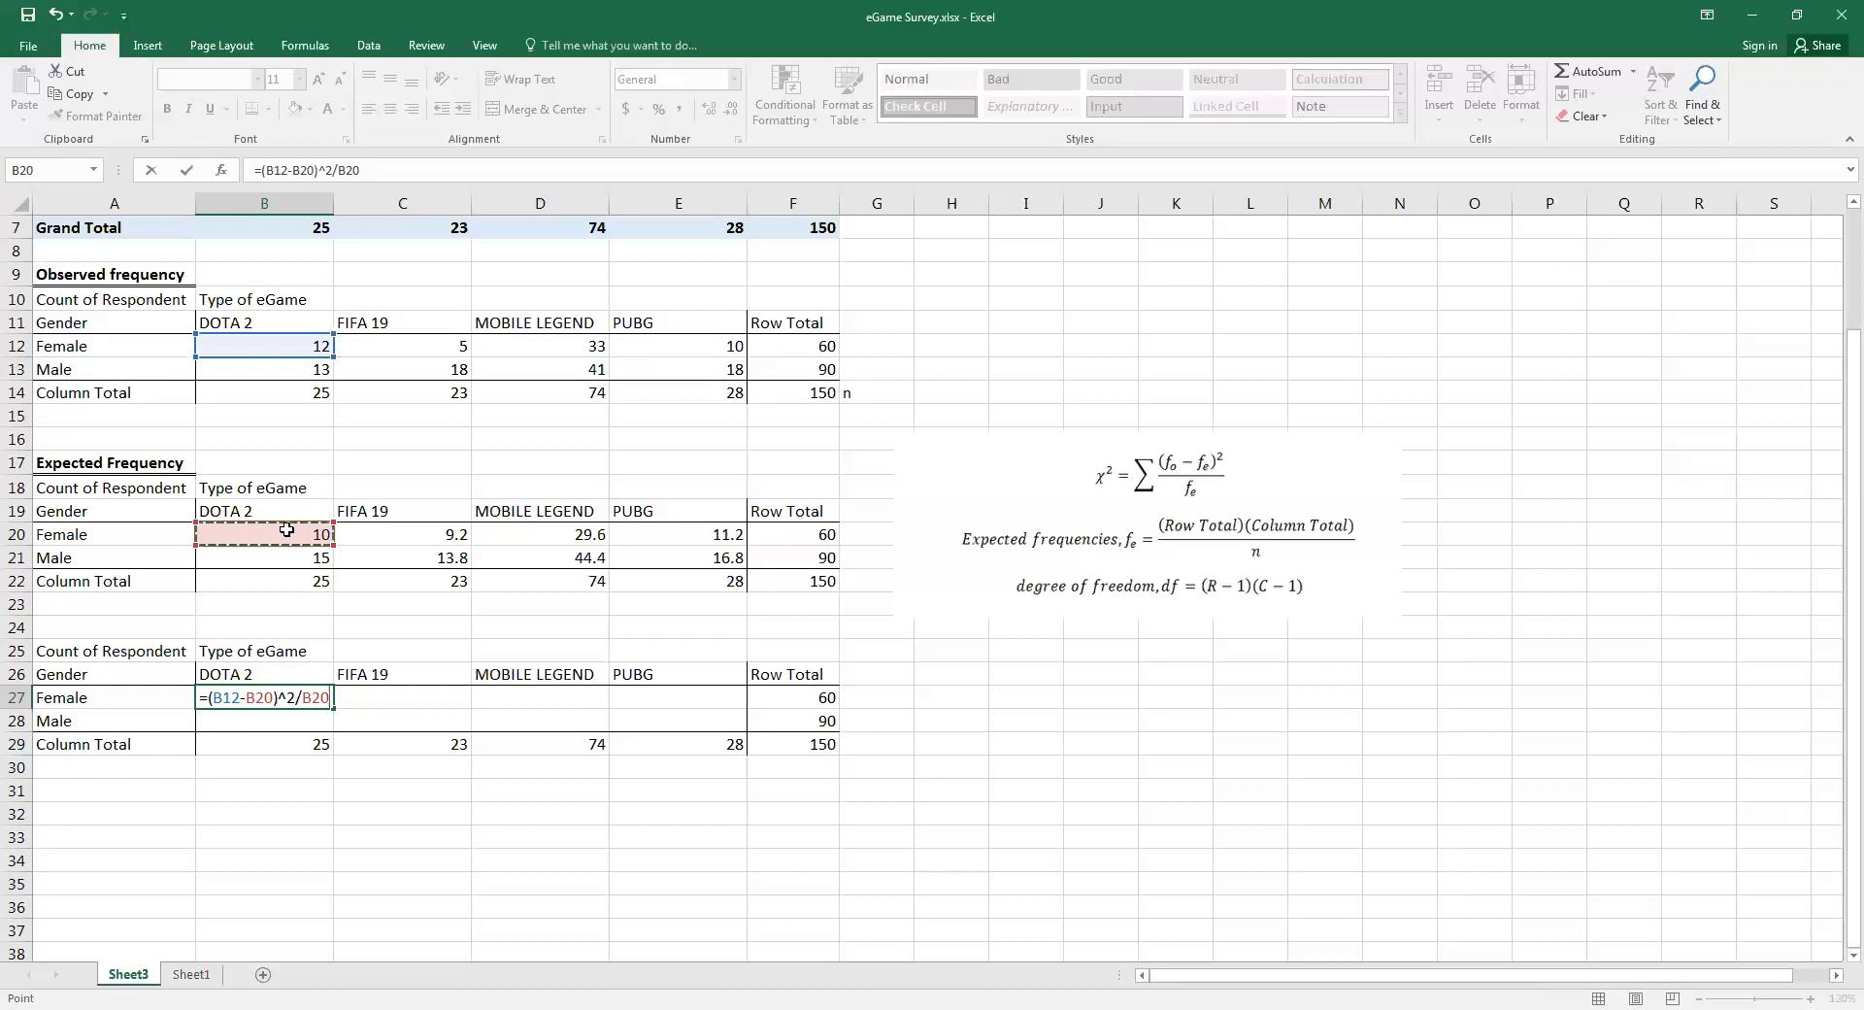
key("Return")
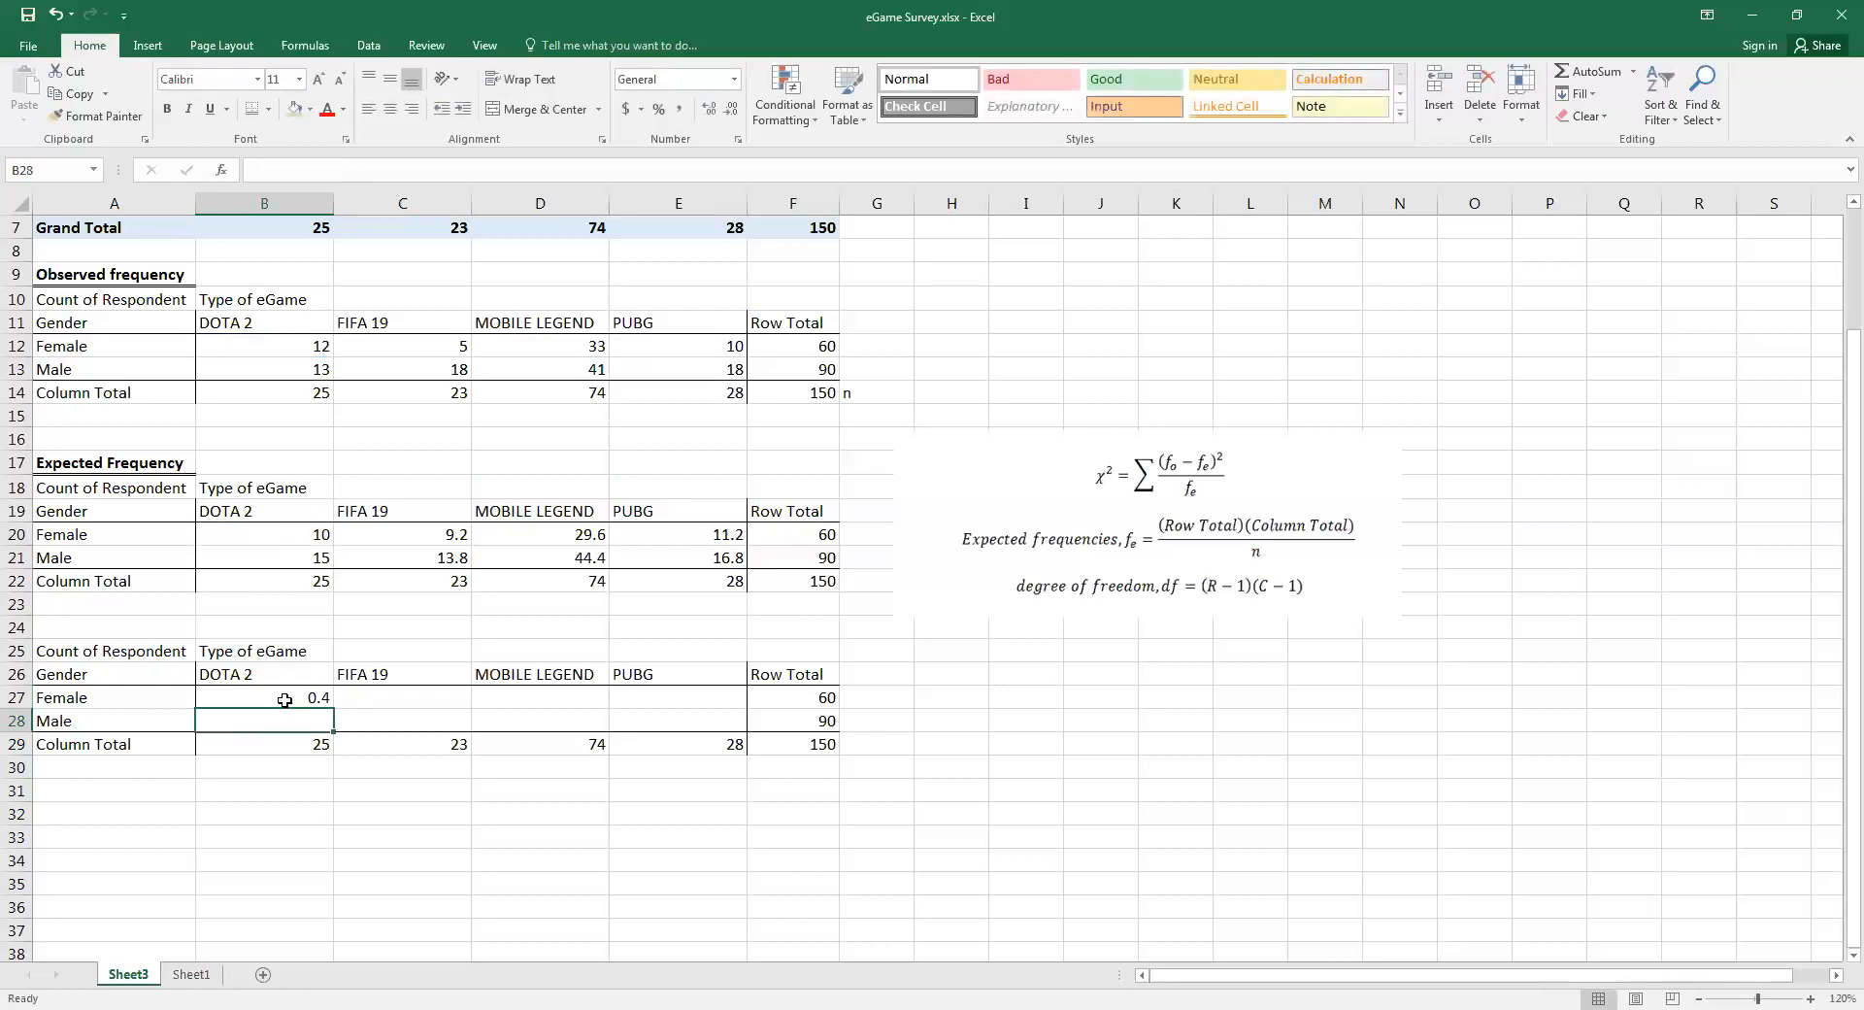
Fill the B27 formula across the Female and Male rows to cover B27:E28
left_click(328, 703)
mouse_move(334, 712)
left_mouse_down()
mouse_move(736, 703)
mouse_move(741, 728)
mouse_move(315, 707)
left_mouse_up()
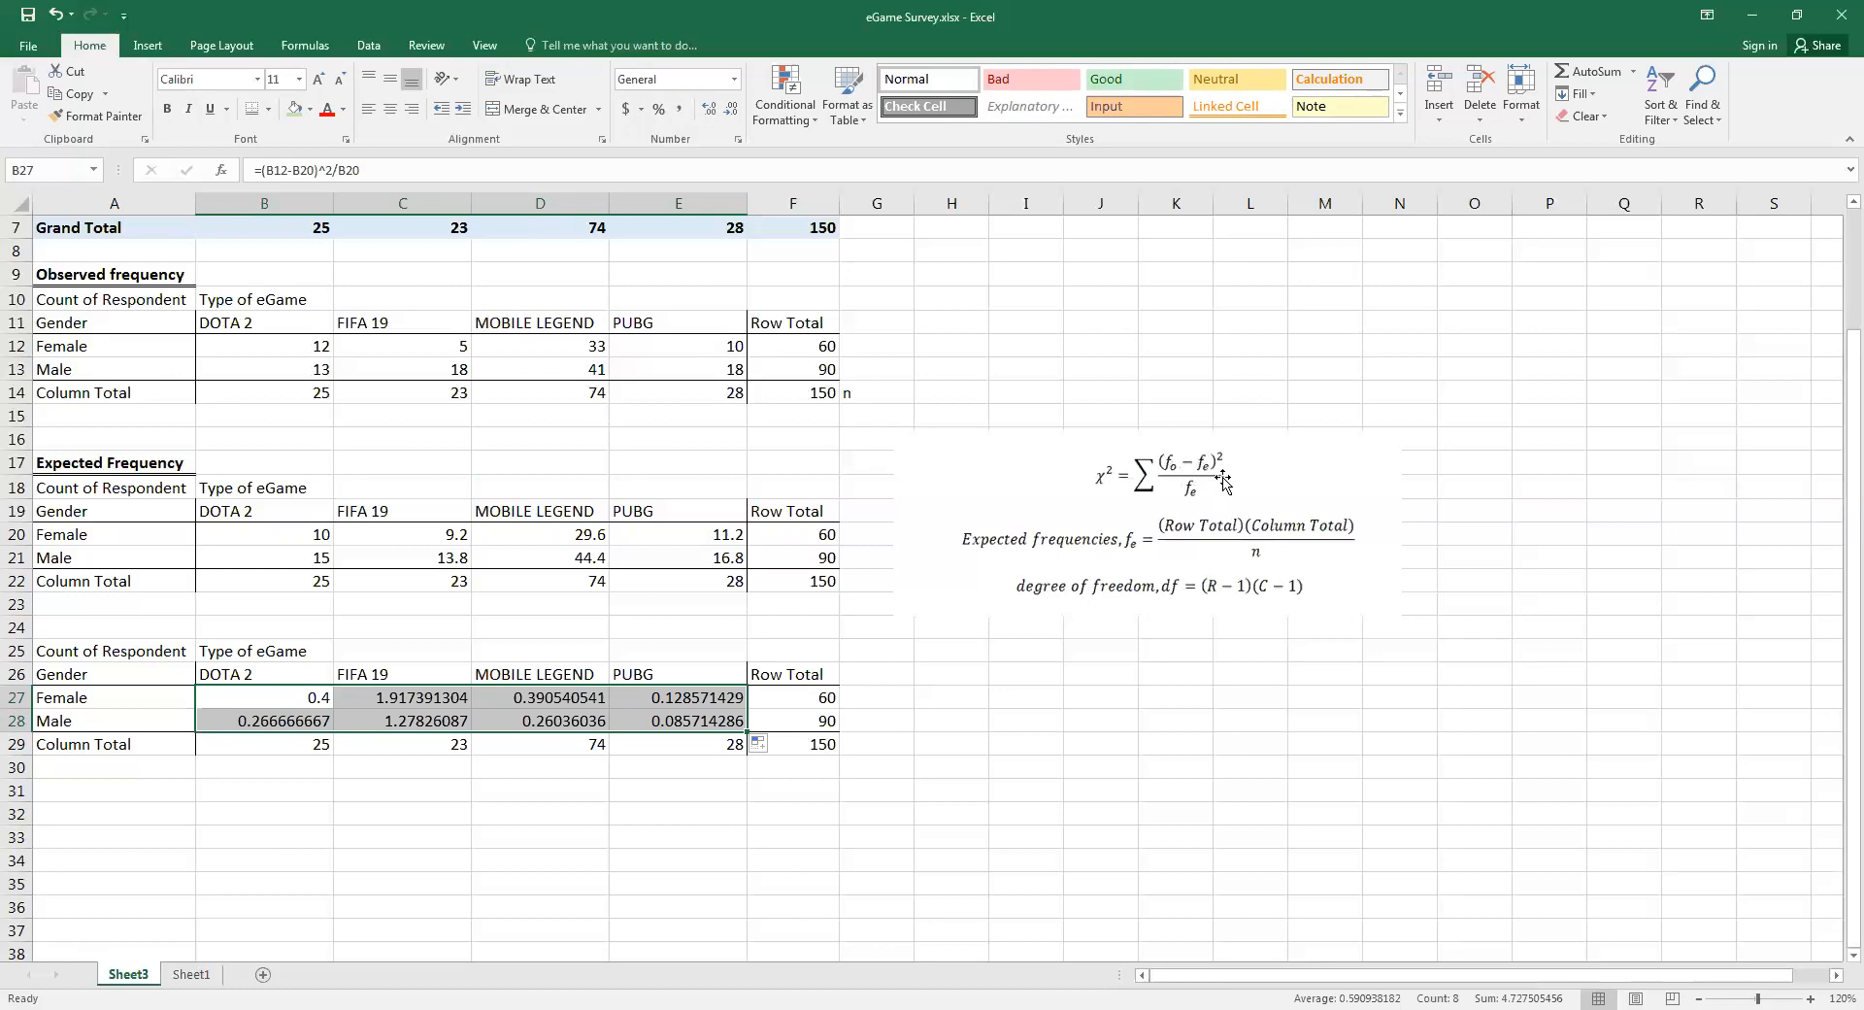
left_click(307, 809)
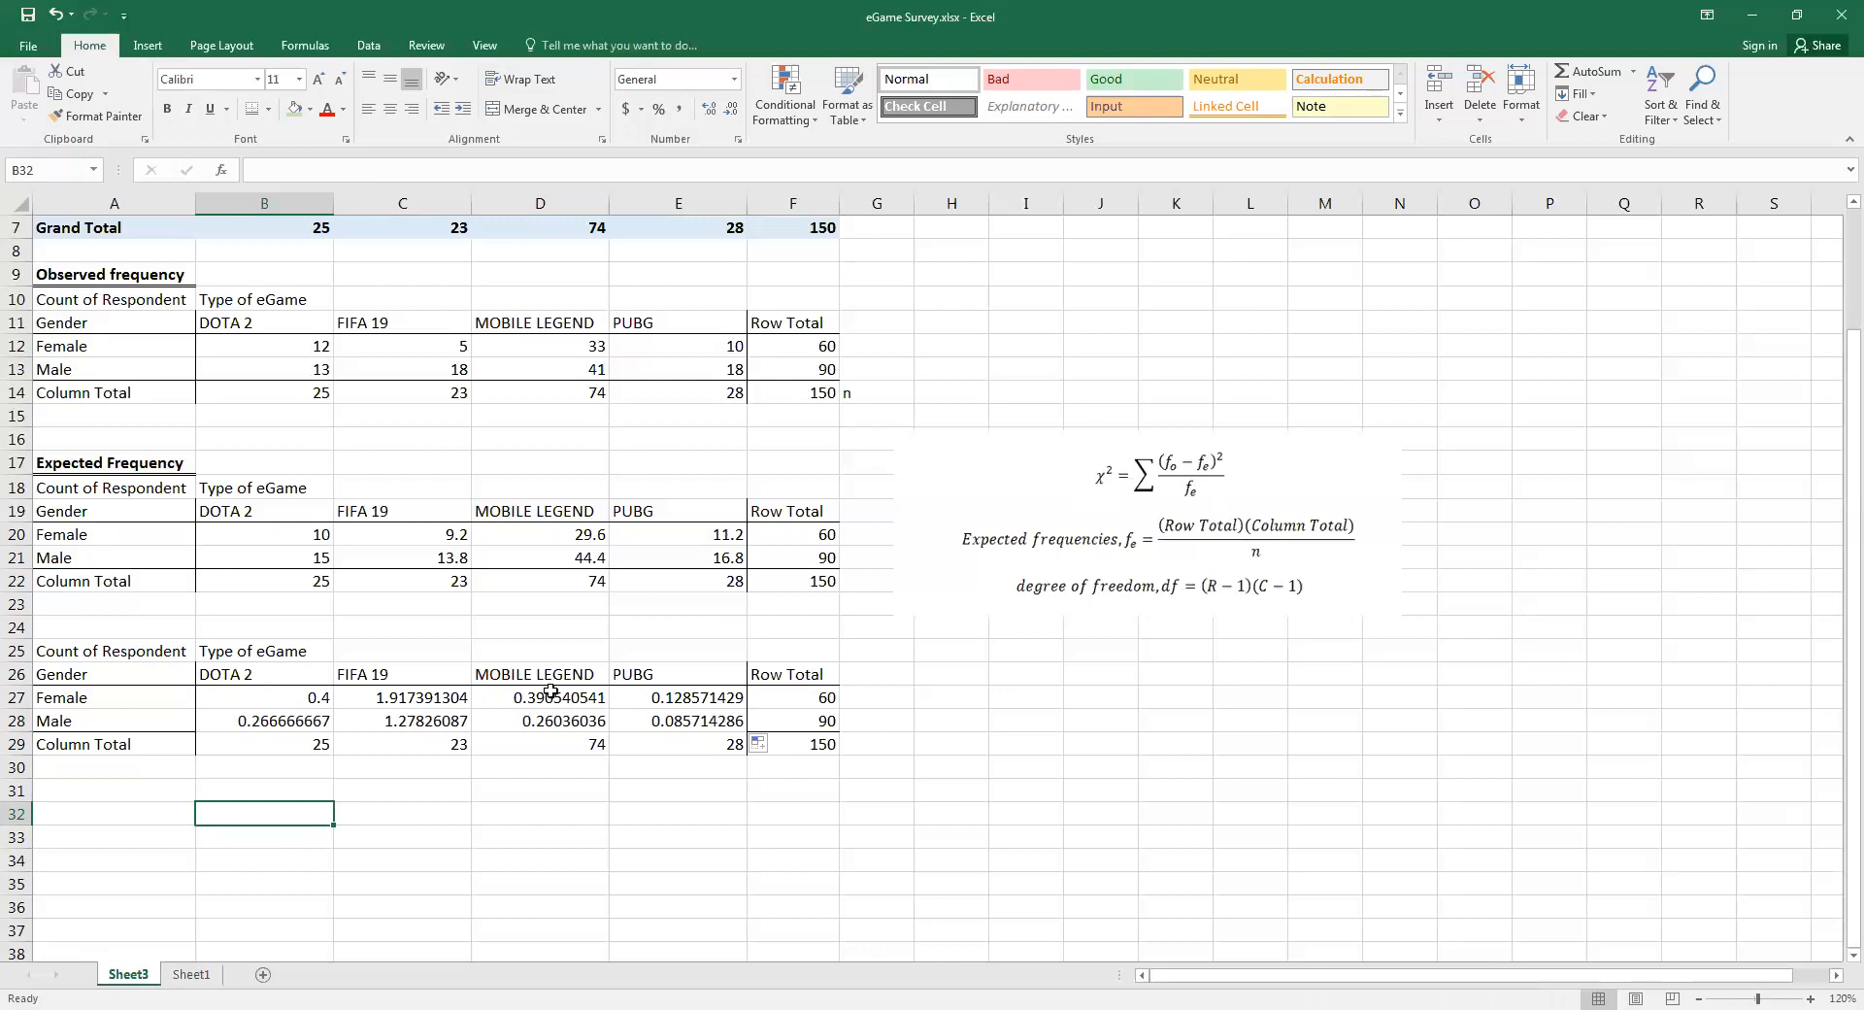
left_click_drag(240, 724, 706, 718)
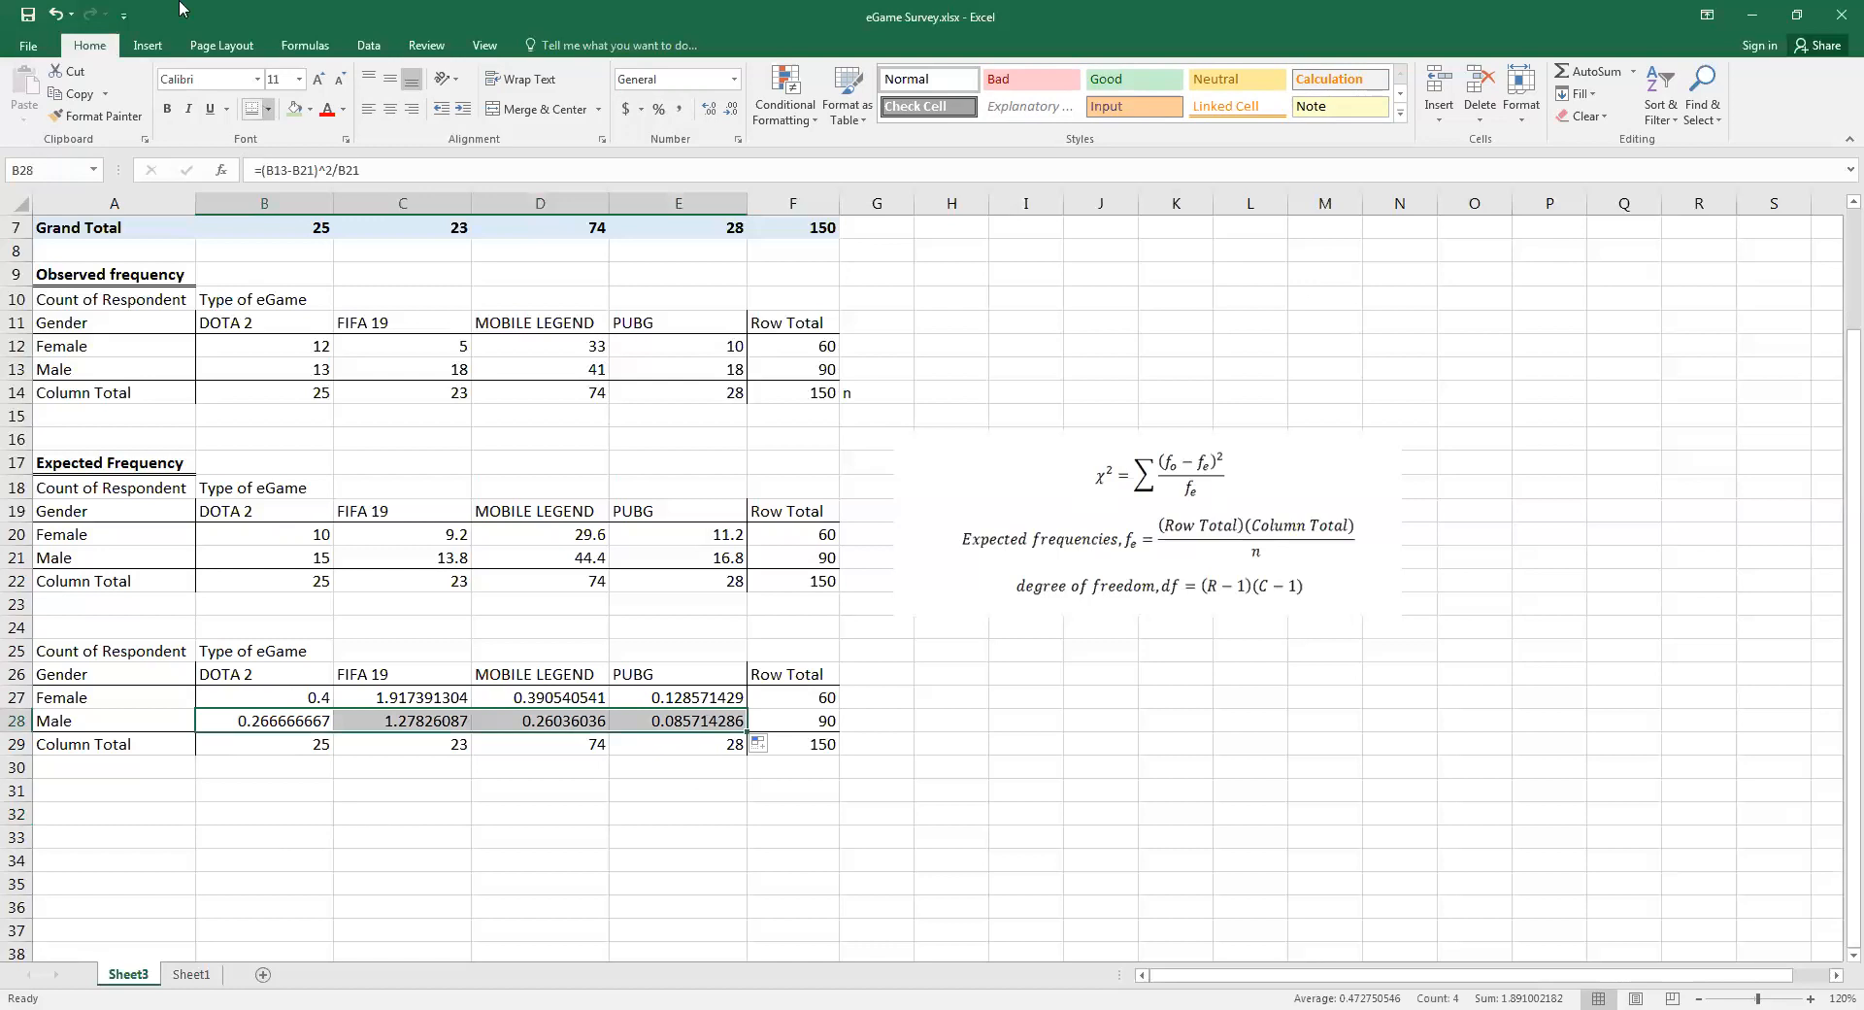
Enter the label χ2 in C32 of Sheet3, using the chi character from the Symbol font
left_click(371, 818)
left_click(144, 47)
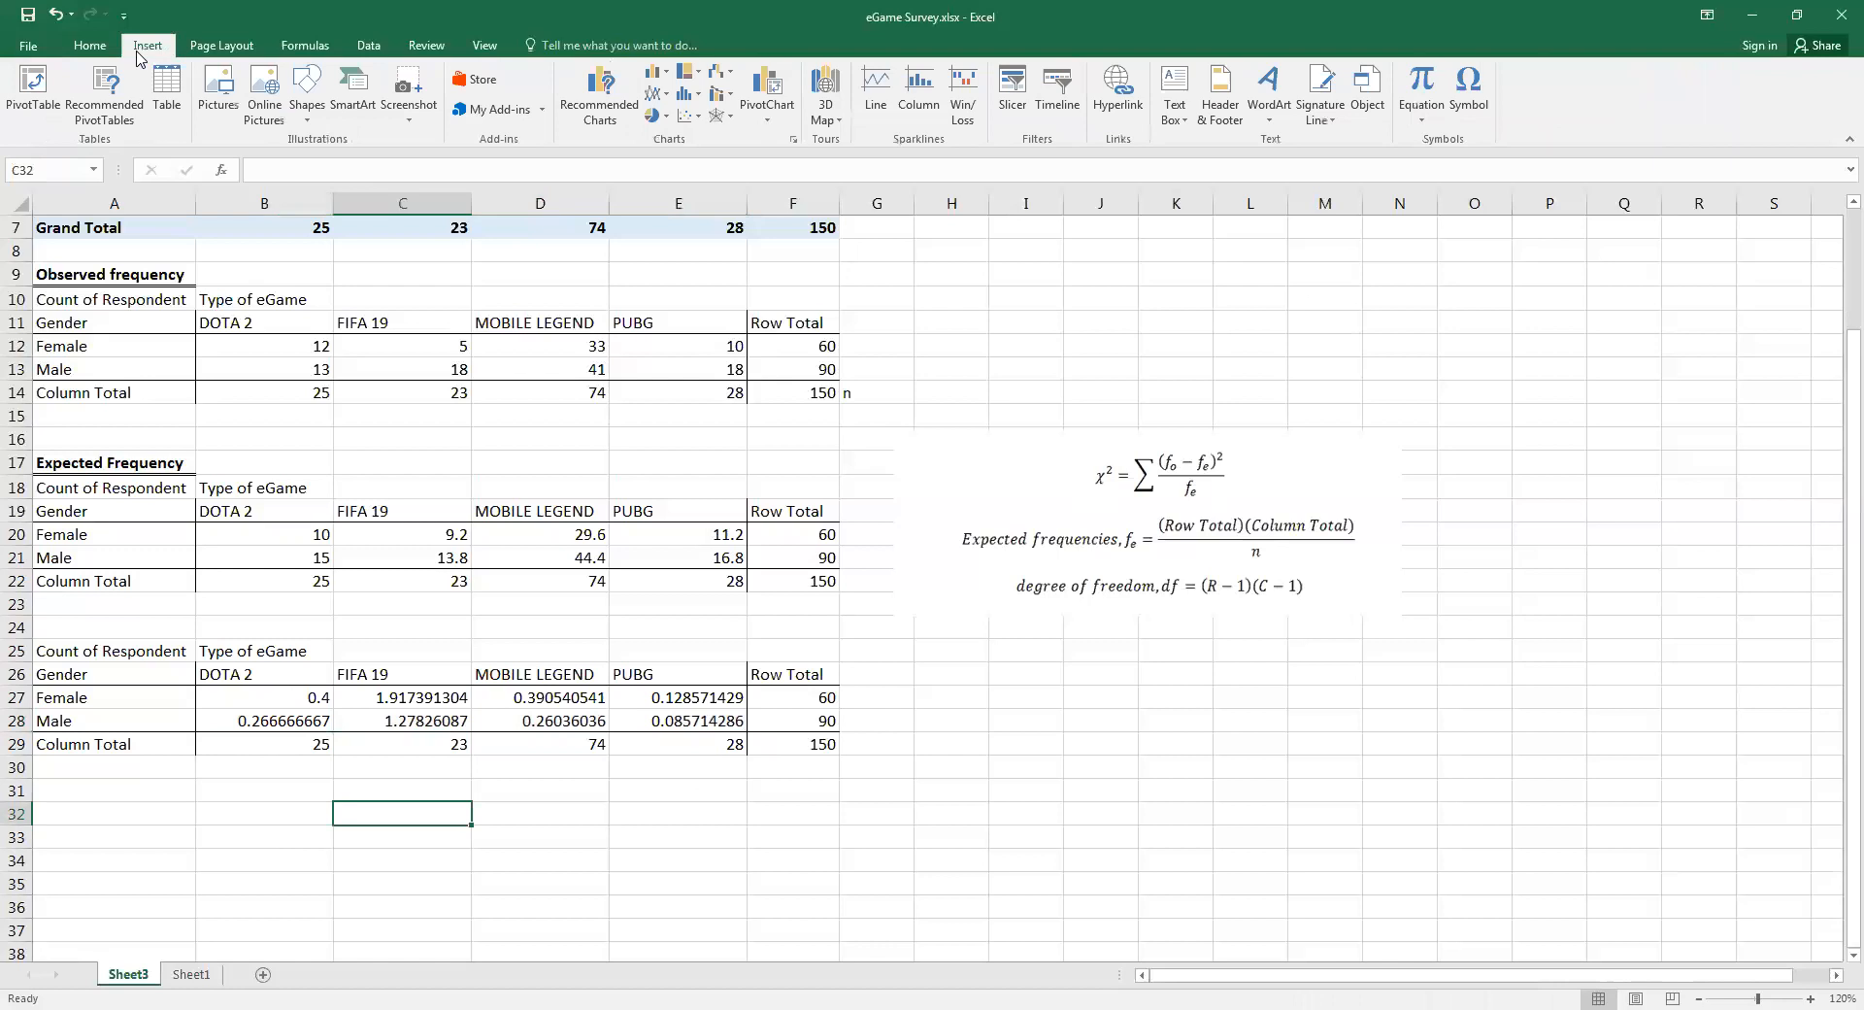
left_click(1473, 88)
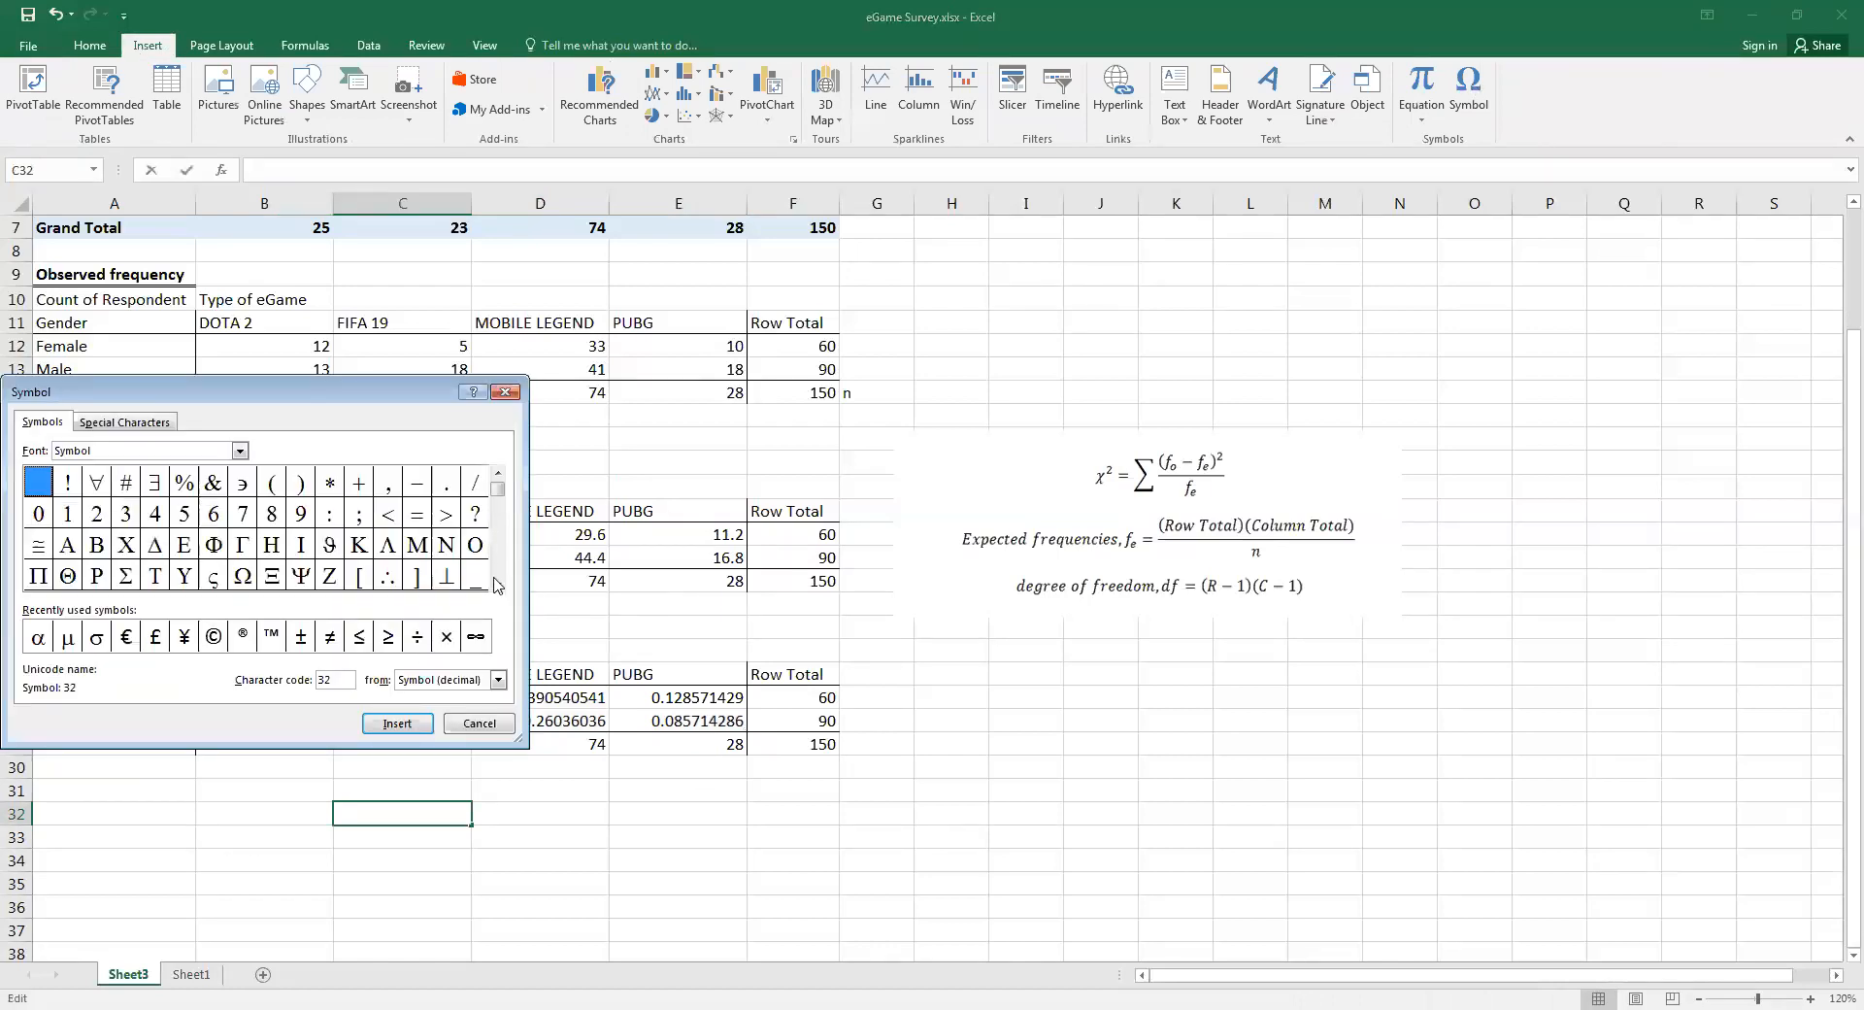
left_click(497, 583)
left_click(497, 583)
left_click(125, 547)
left_click(406, 720)
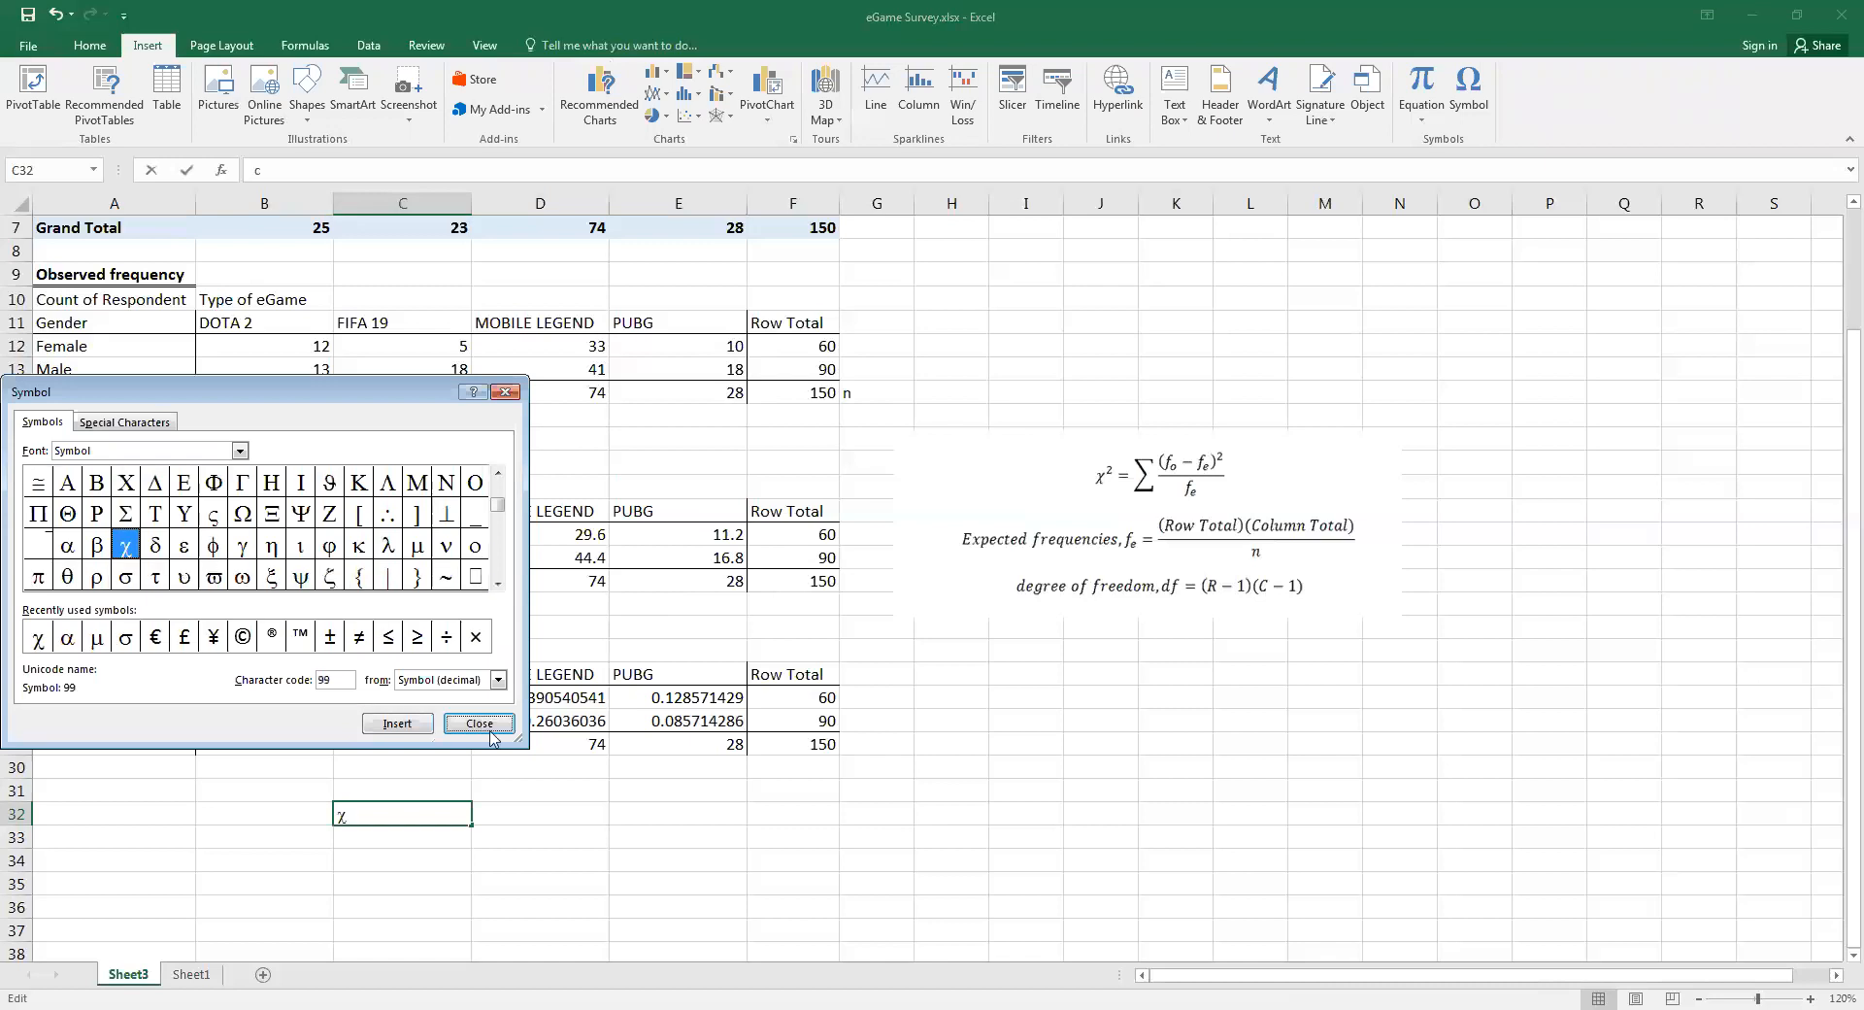
key("Escape")
type("2")
left_click(374, 875)
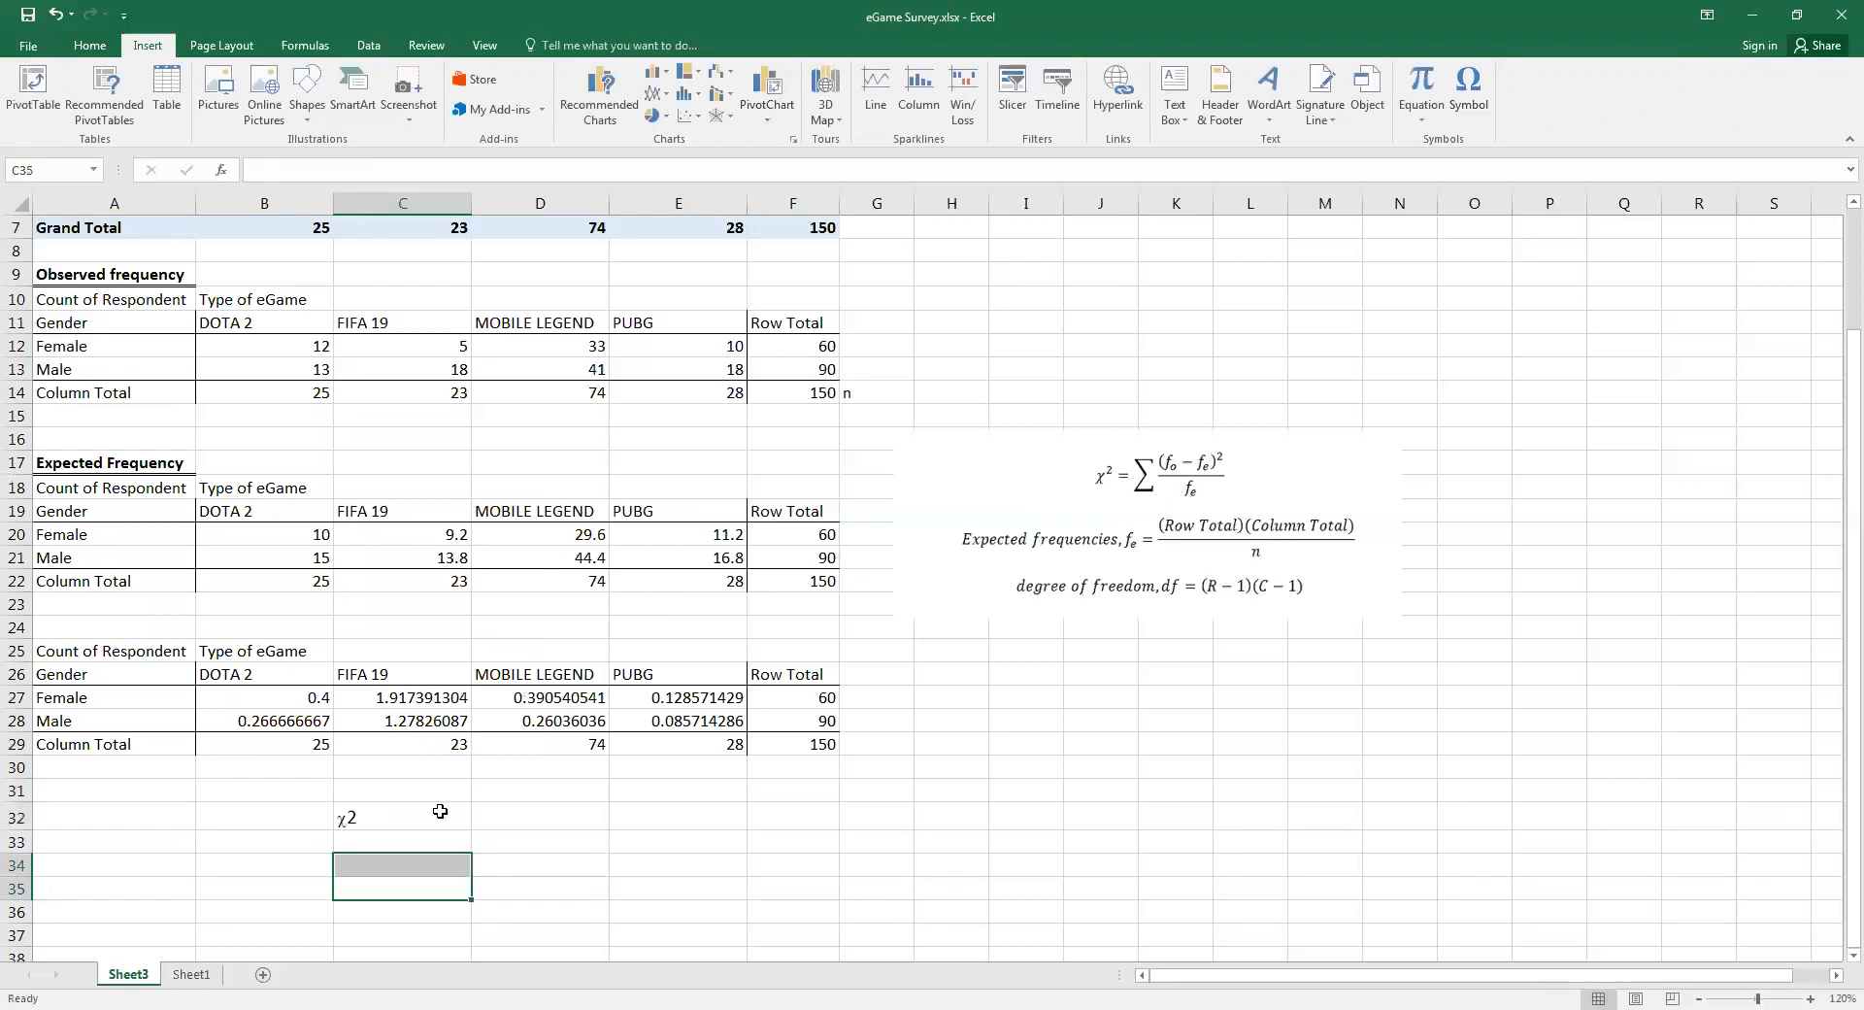
left_click(359, 815)
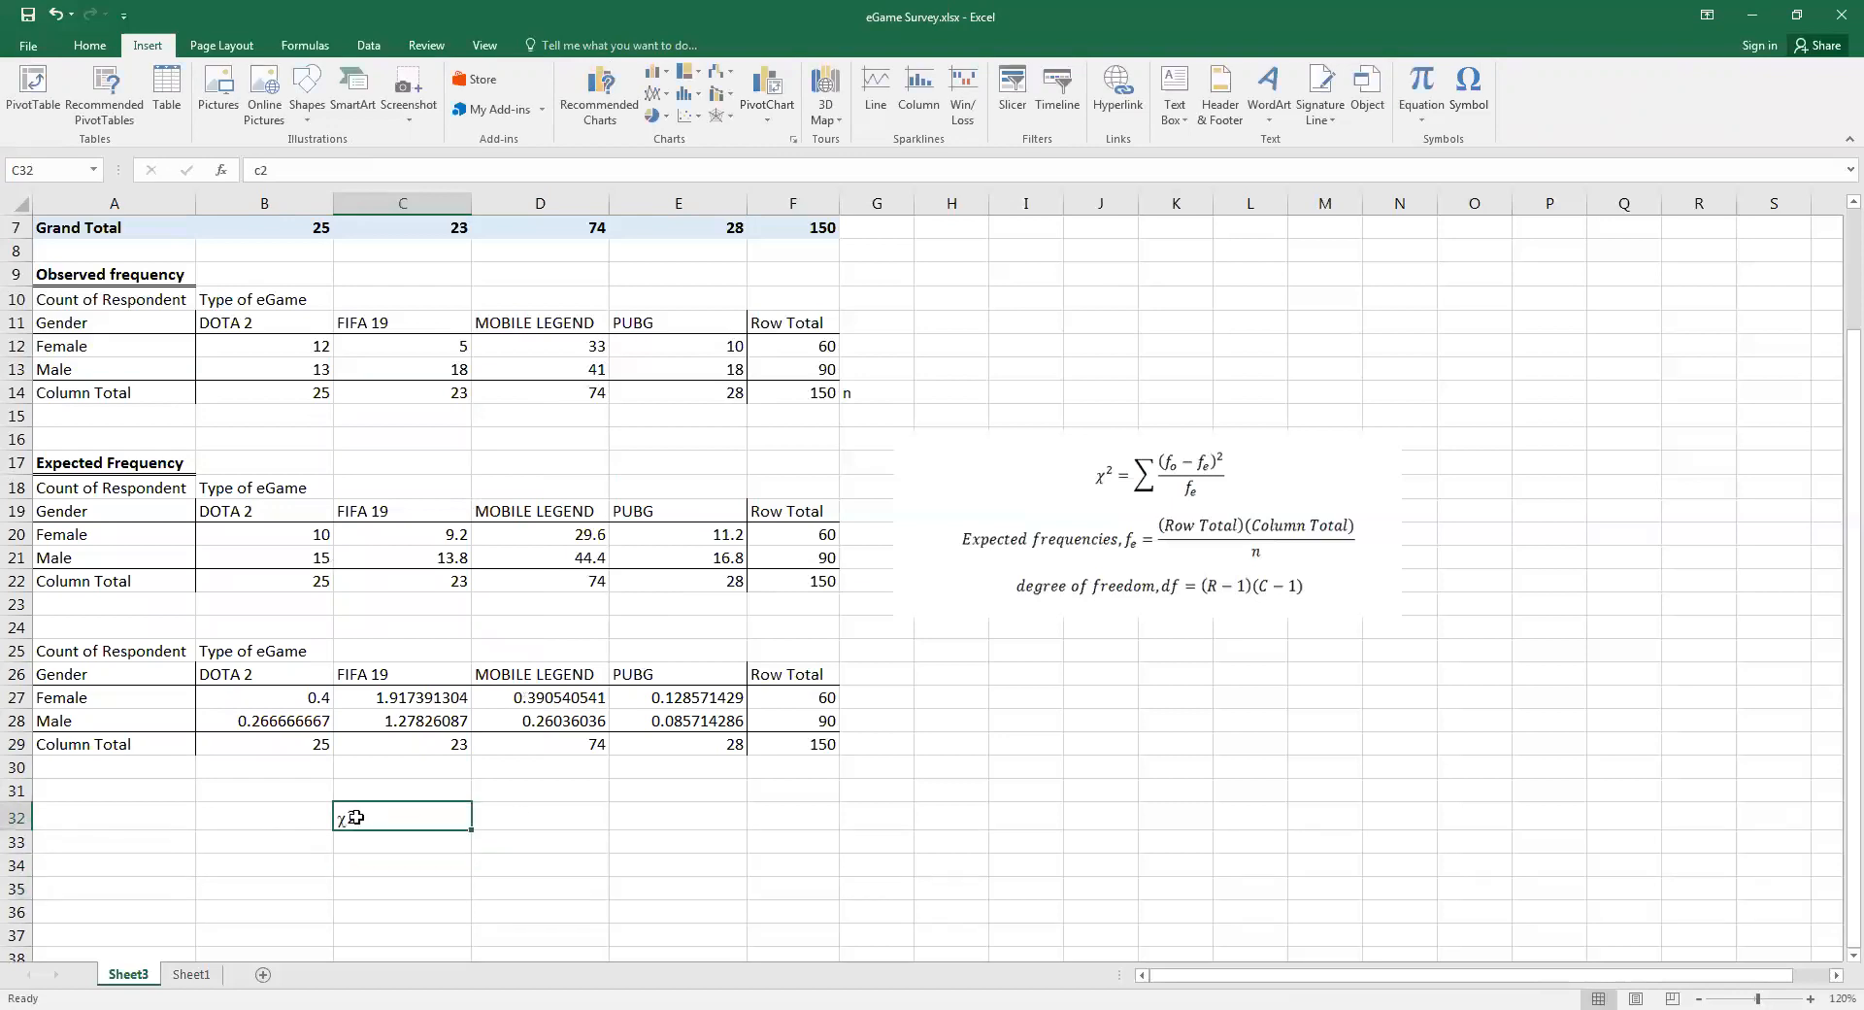
Calculate the chi-square statistic in D32 with the formula =SUM(B27:E28)
left_click(503, 806)
type("=")
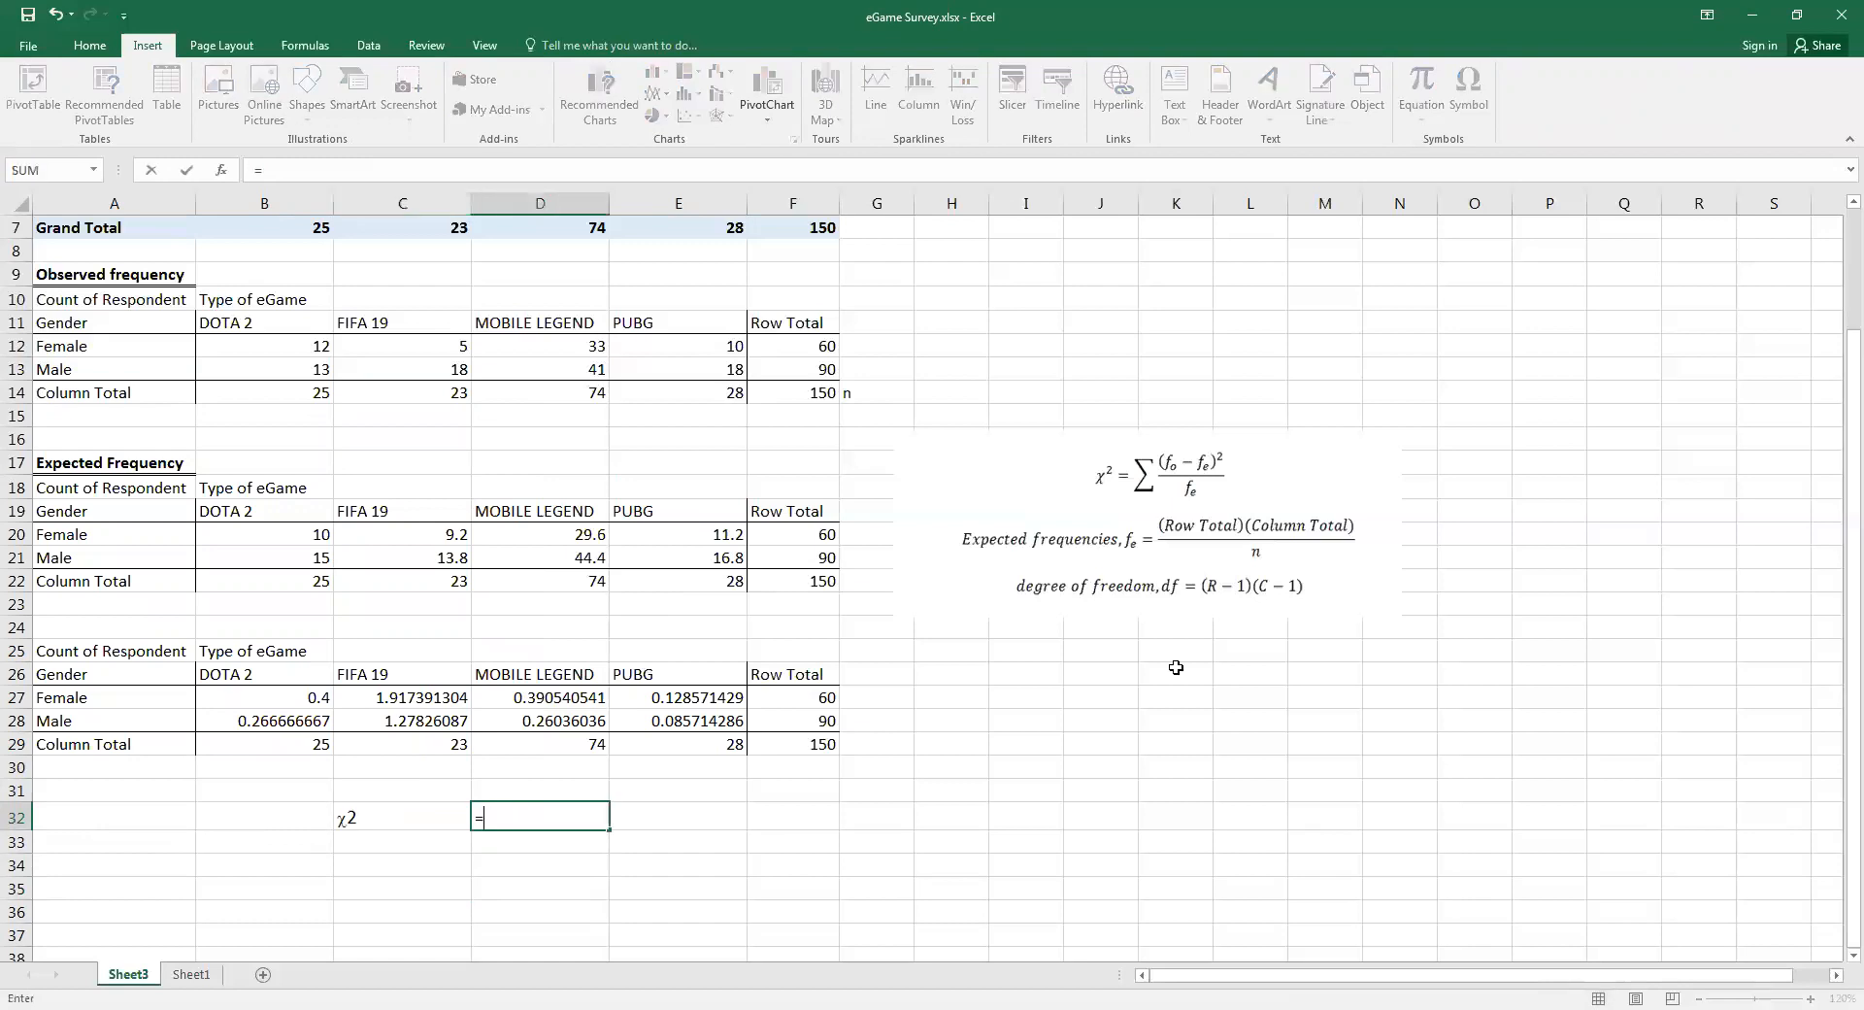
left_click(267, 696)
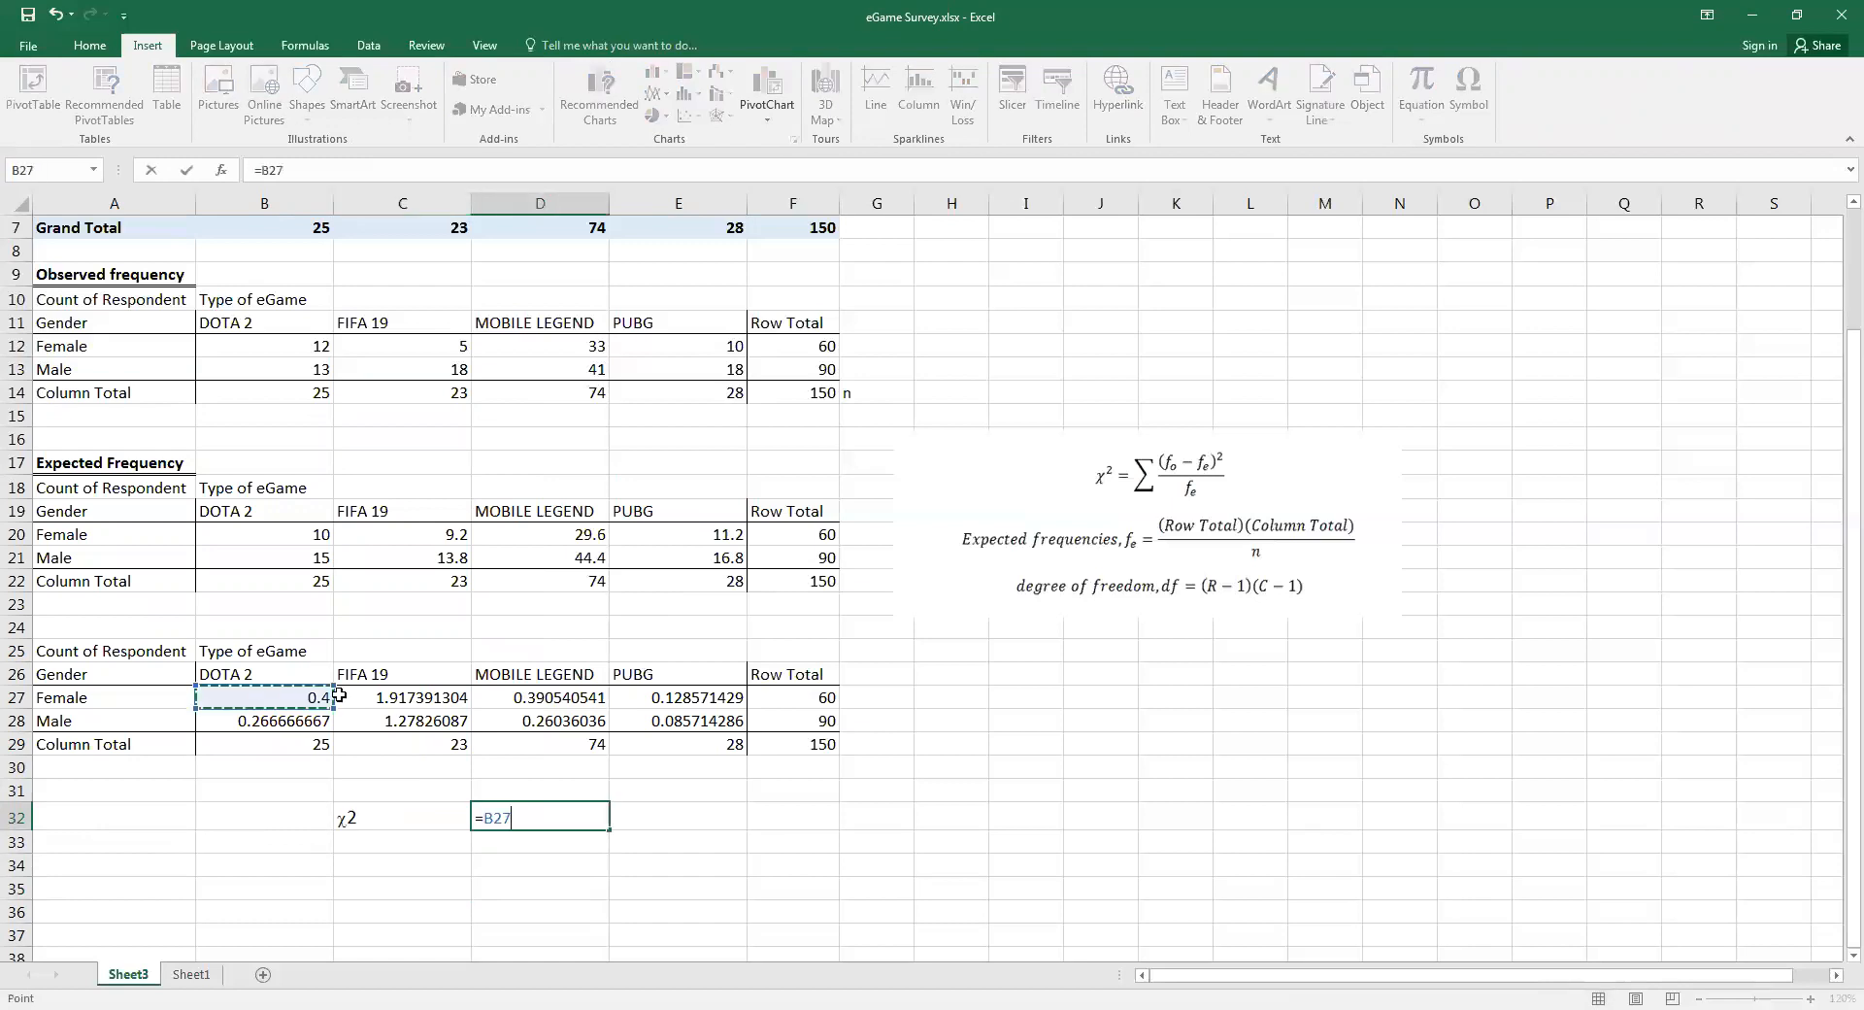
type(":C2")
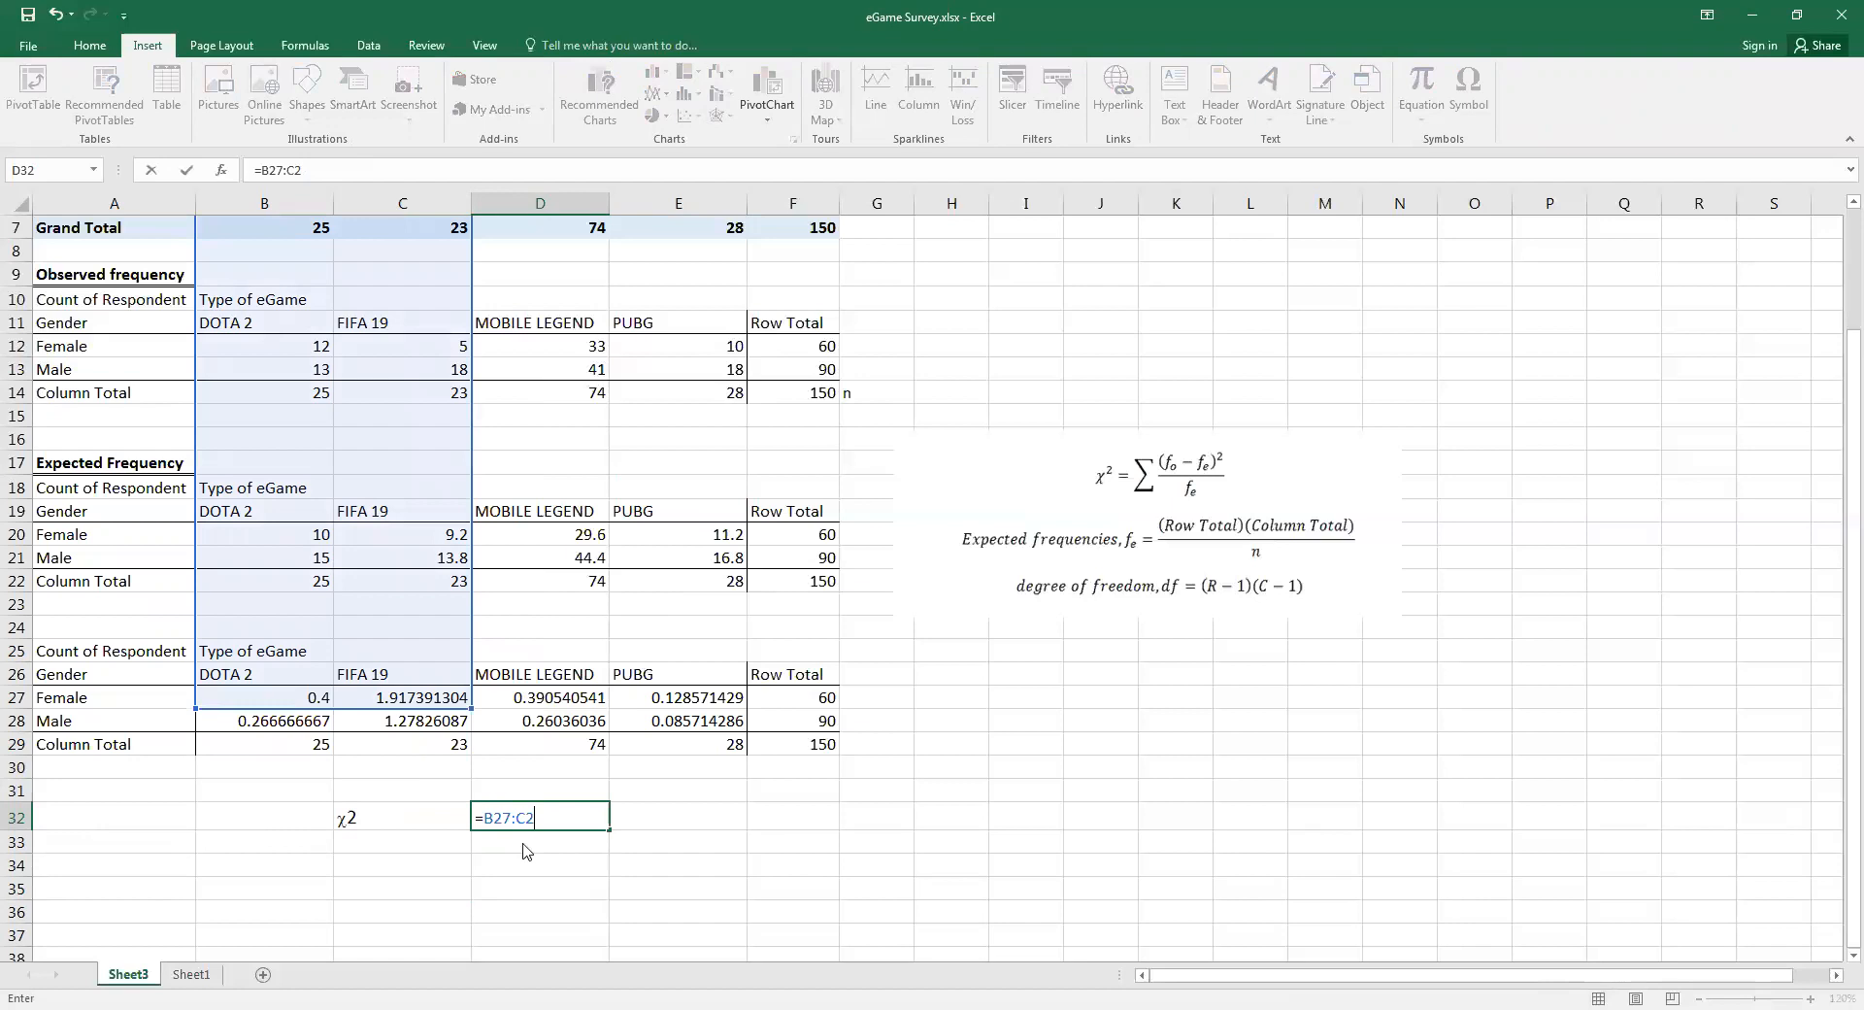
key("BackSpace")
key("BackSpace")
key("BackSpace")
key("BackSpace")
key("BackSpace")
key("BackSpace")
type("SUM")
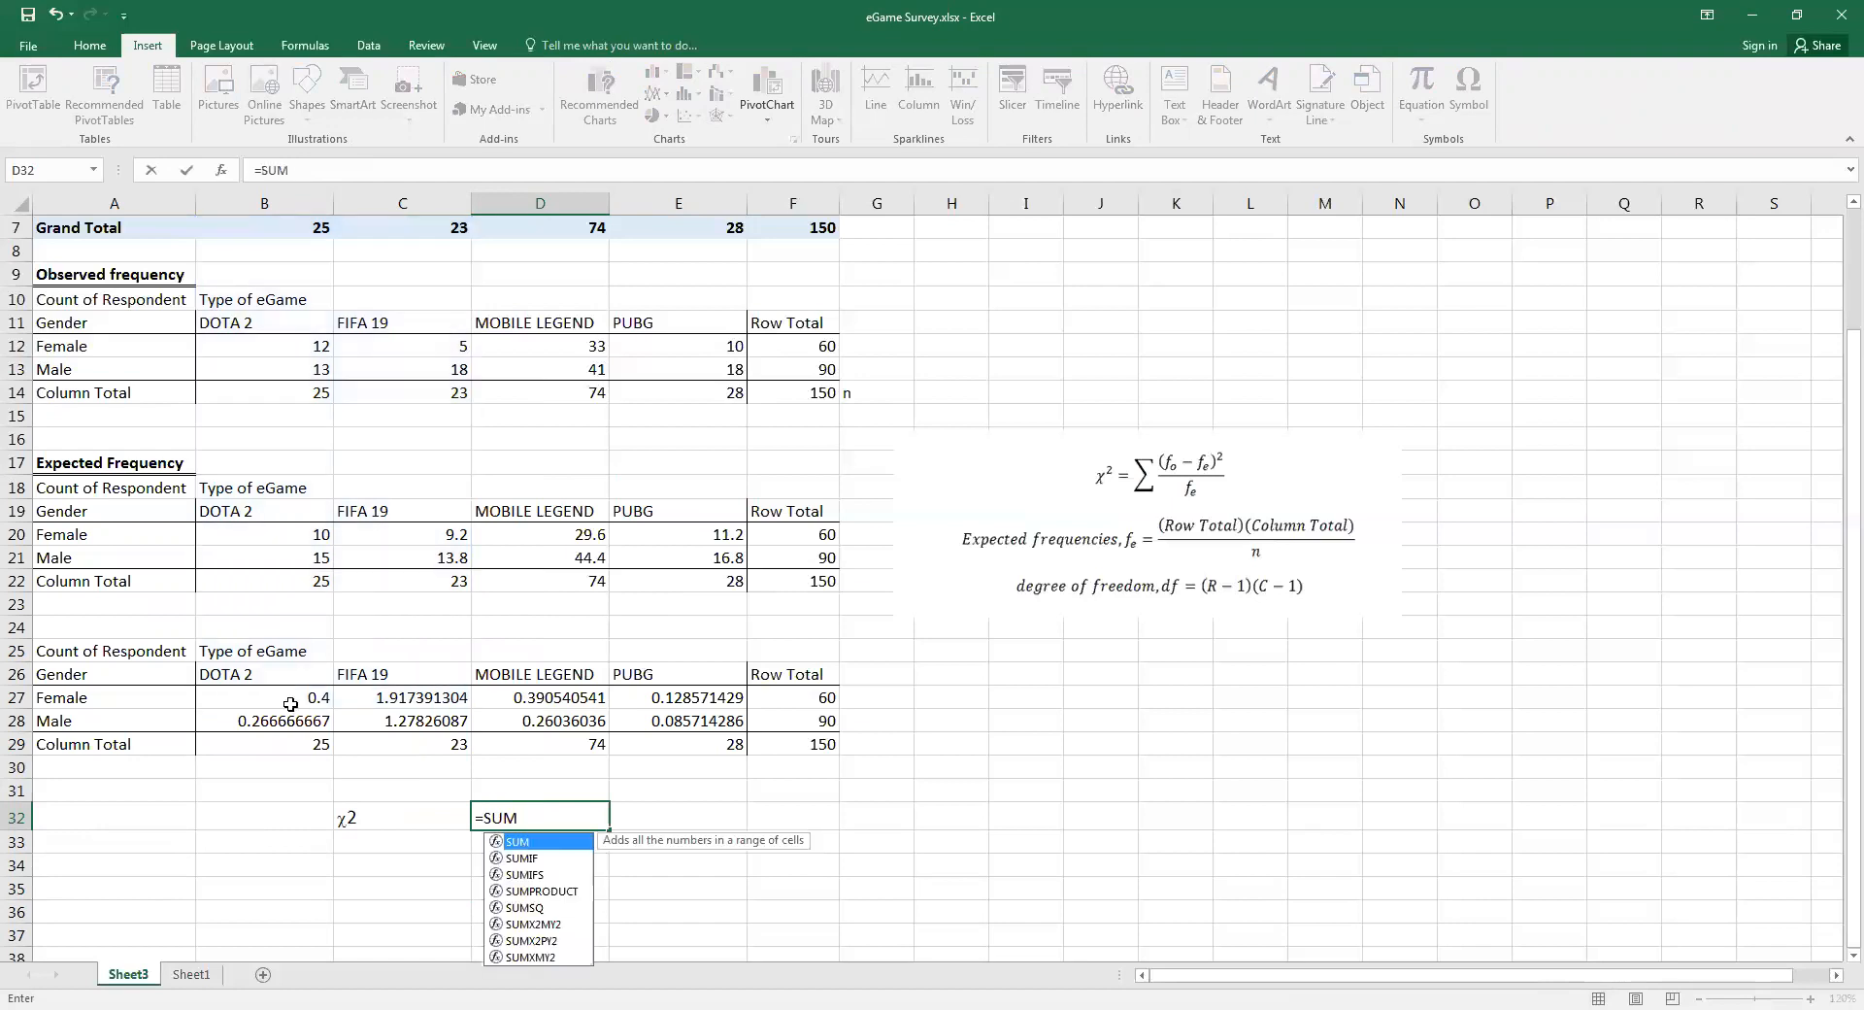
type("(")
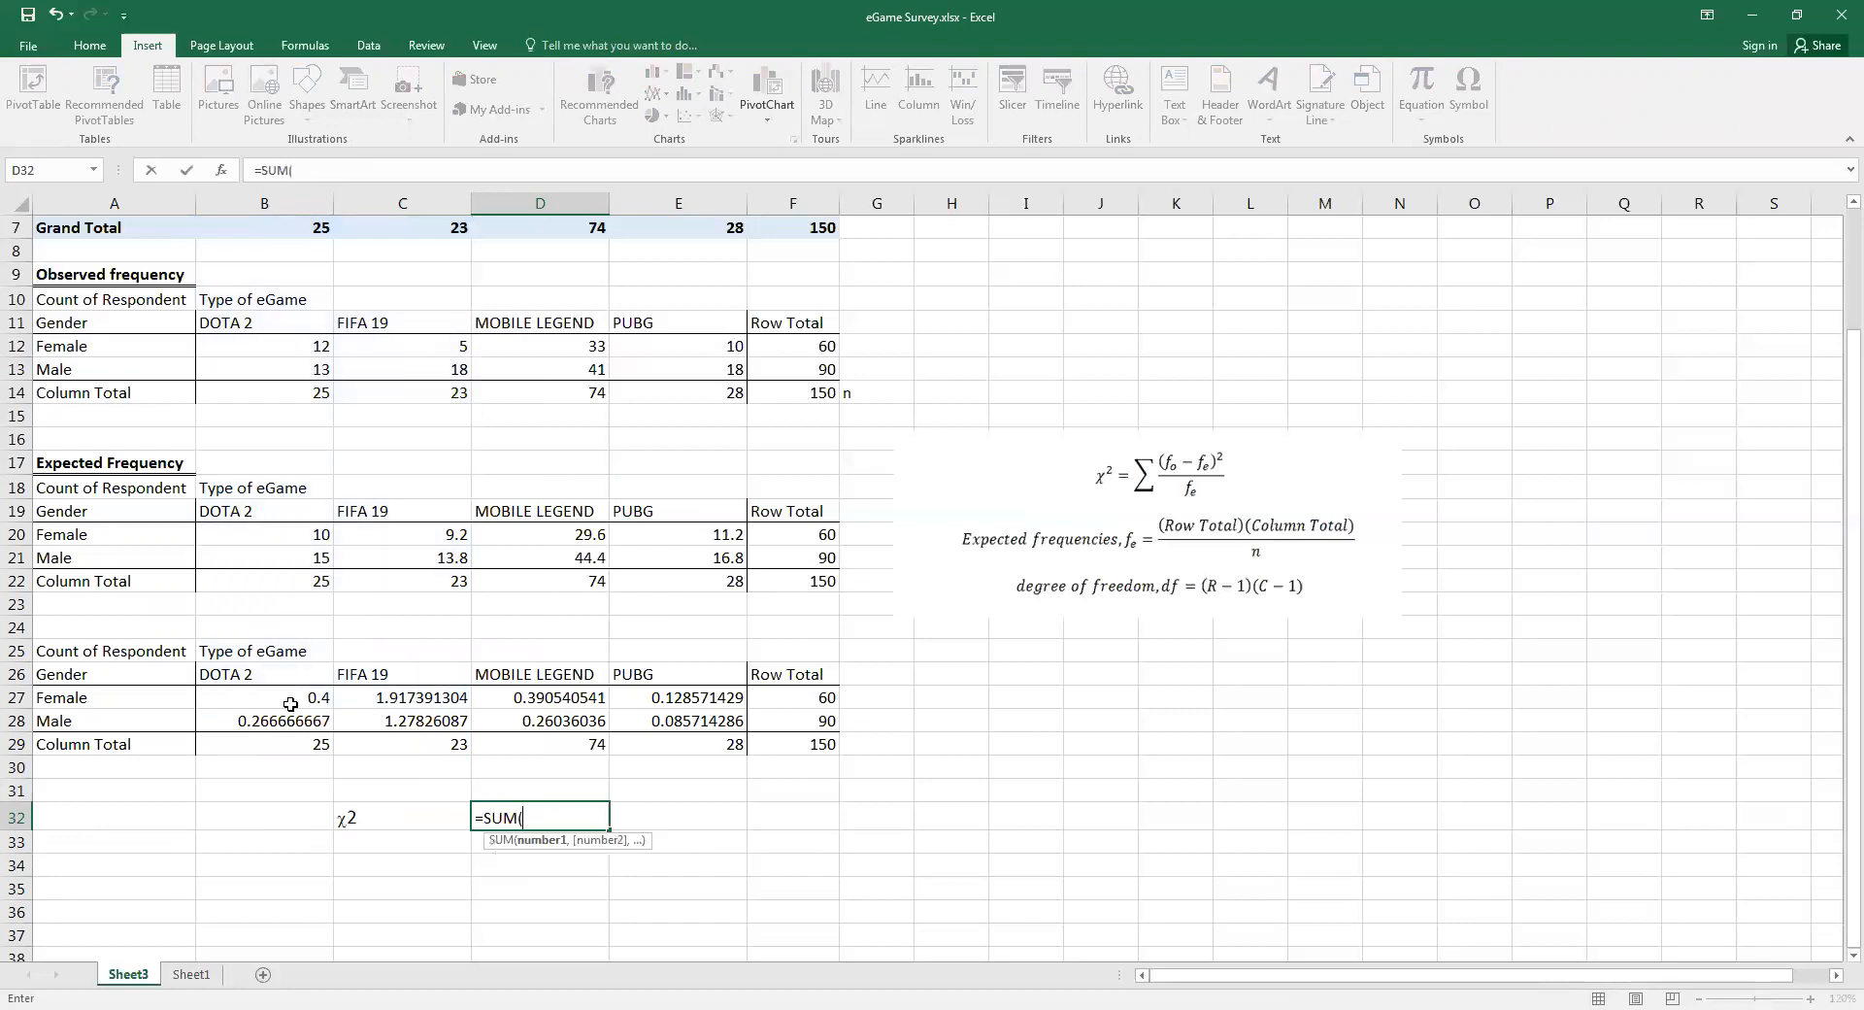
left_click_drag(290, 704, 717, 720)
type(")")
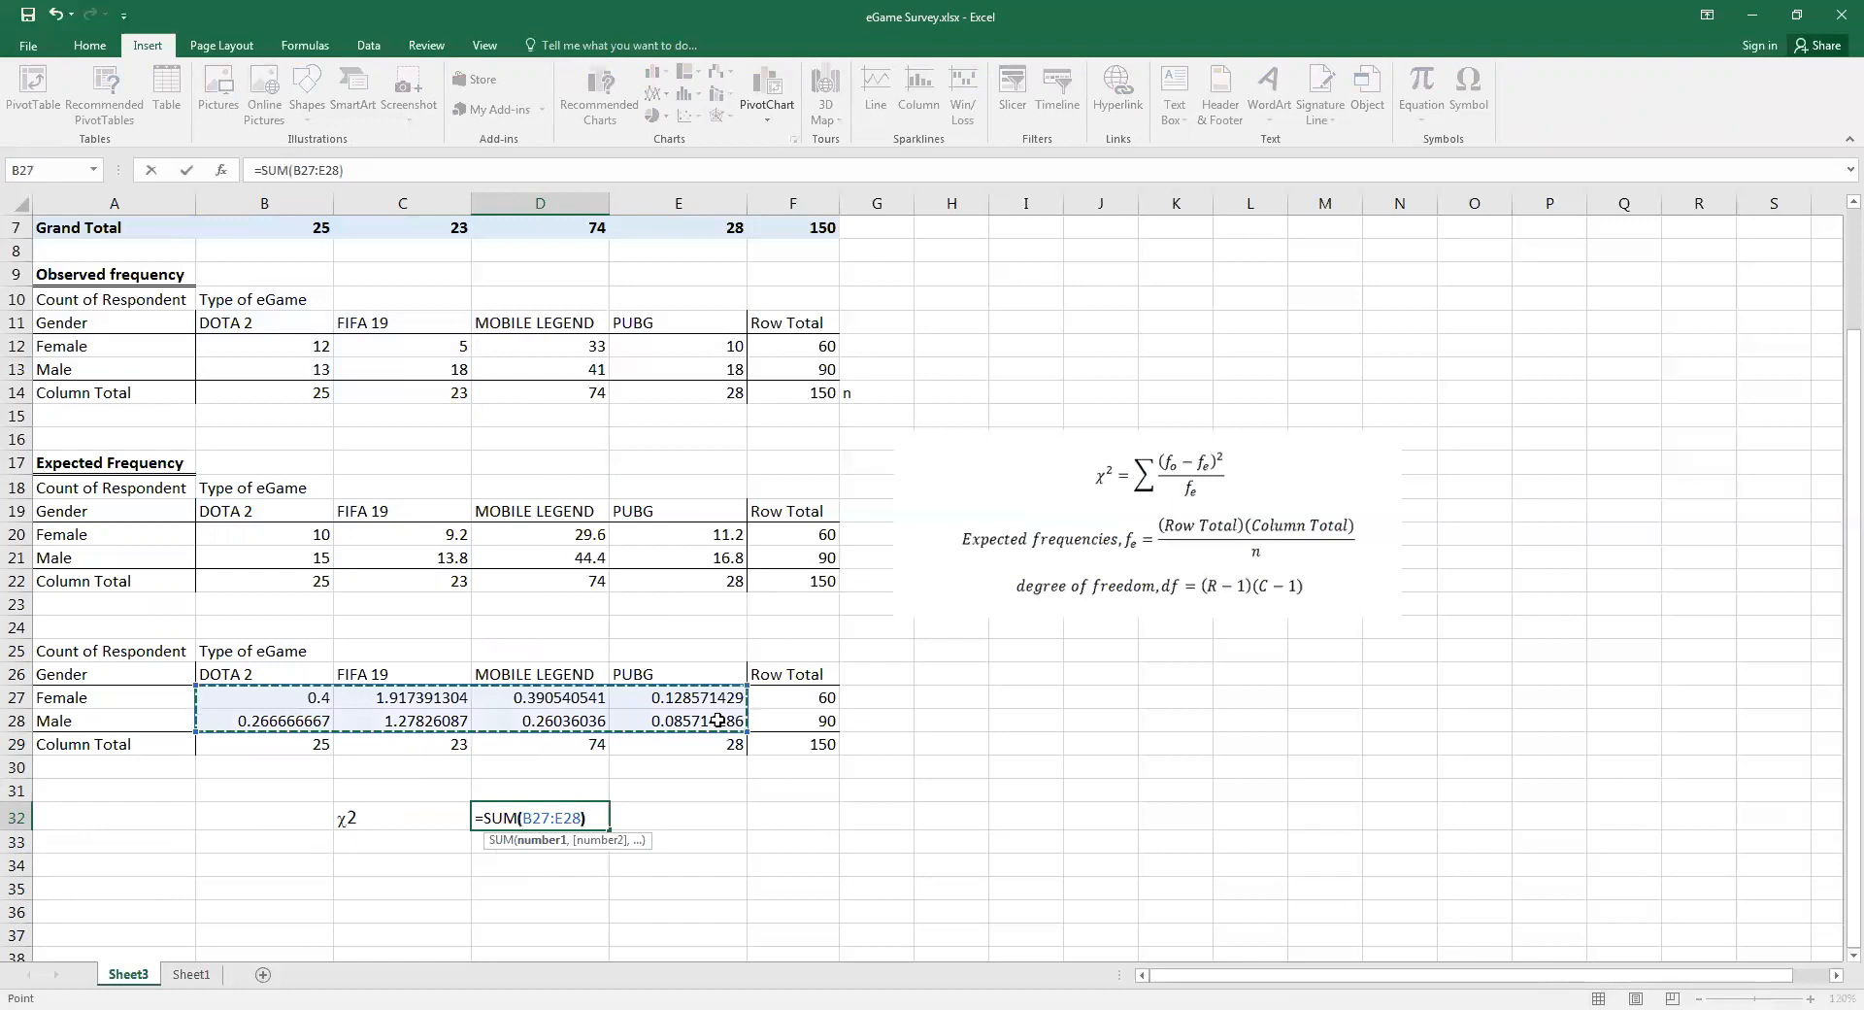
key("Return")
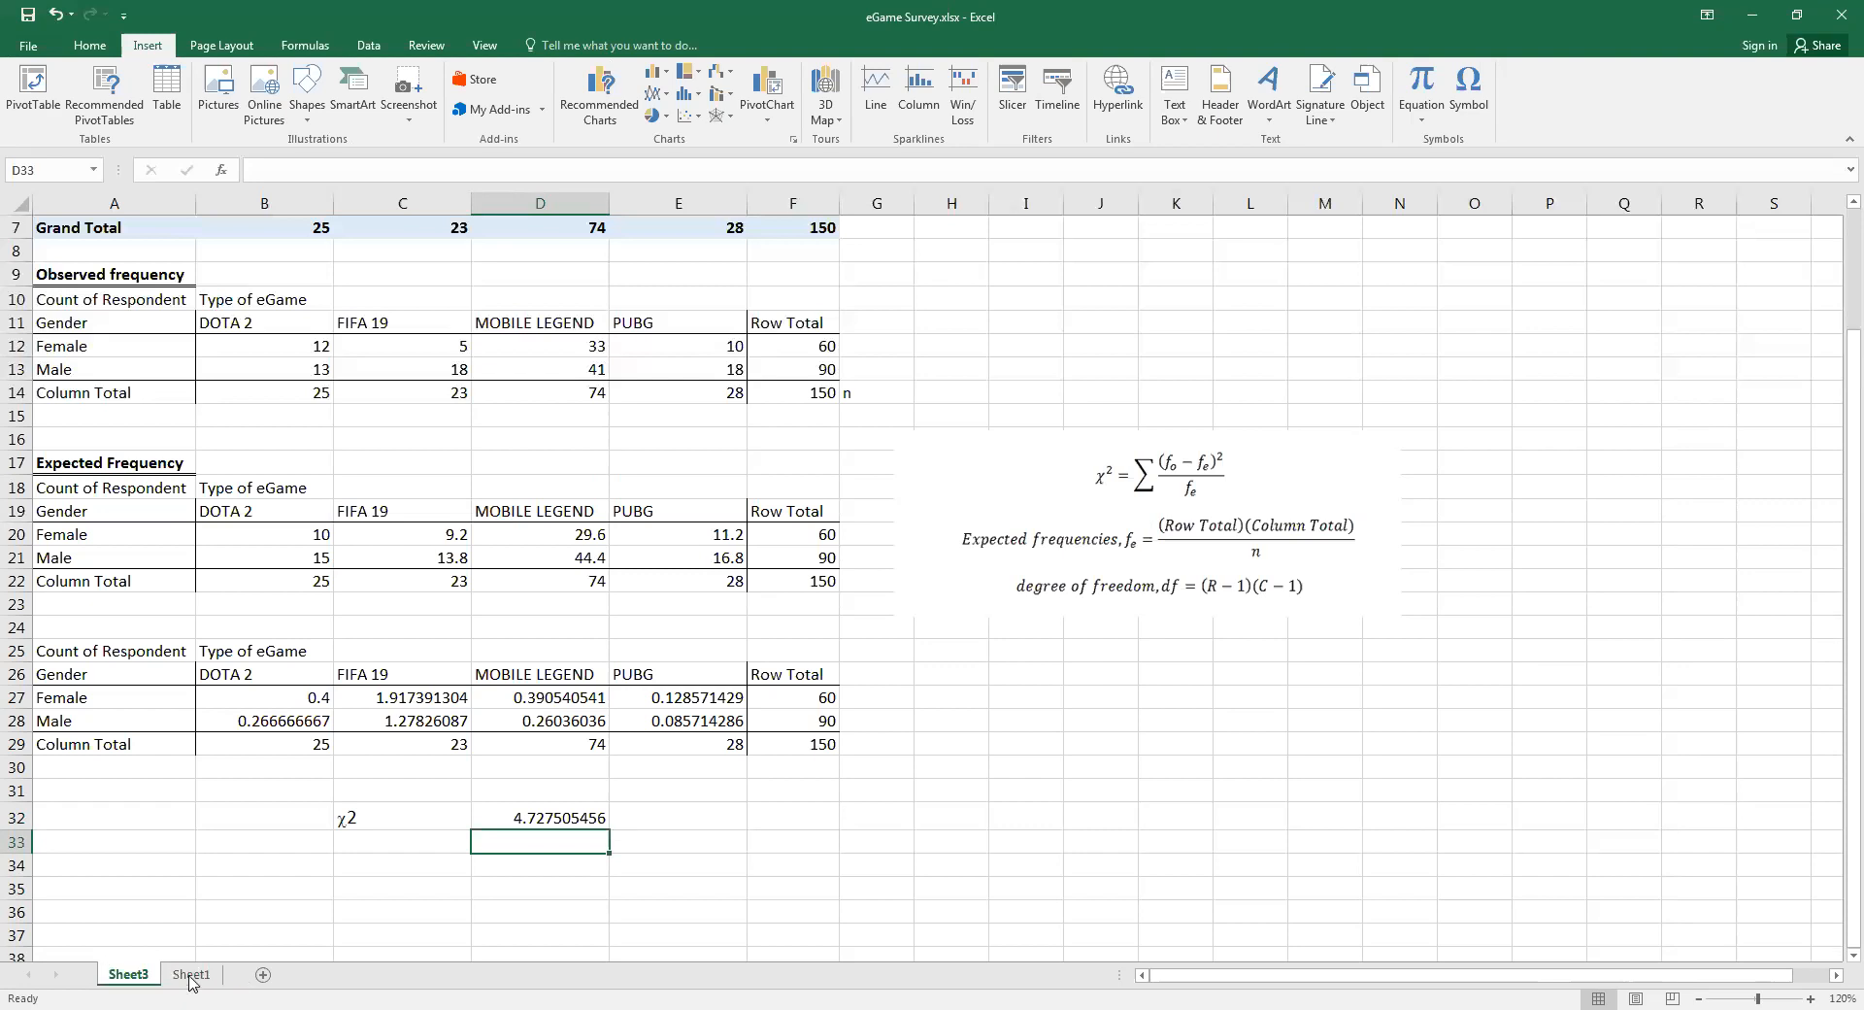
Enlarge the picture of the chi-square formulas on Sheet1 slightly and deselect it
key("ctrl+Page_Down")
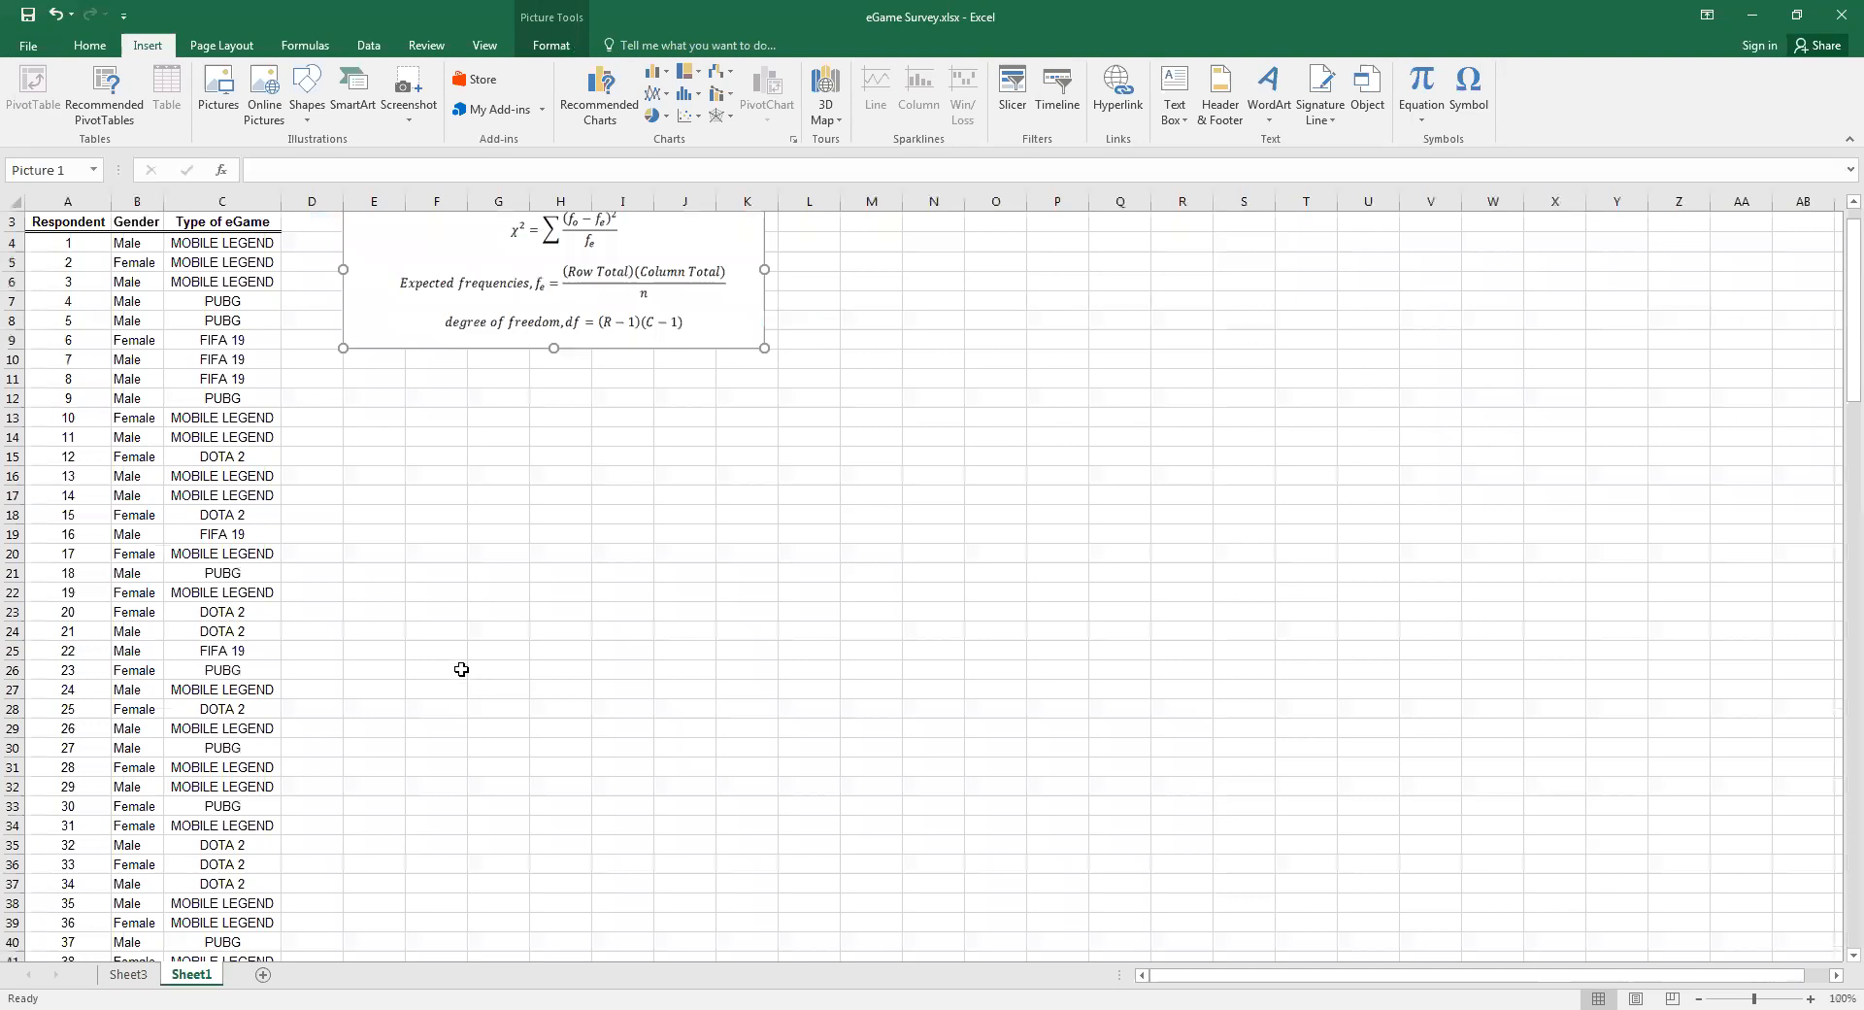
scroll(461, 669, "up", 1)
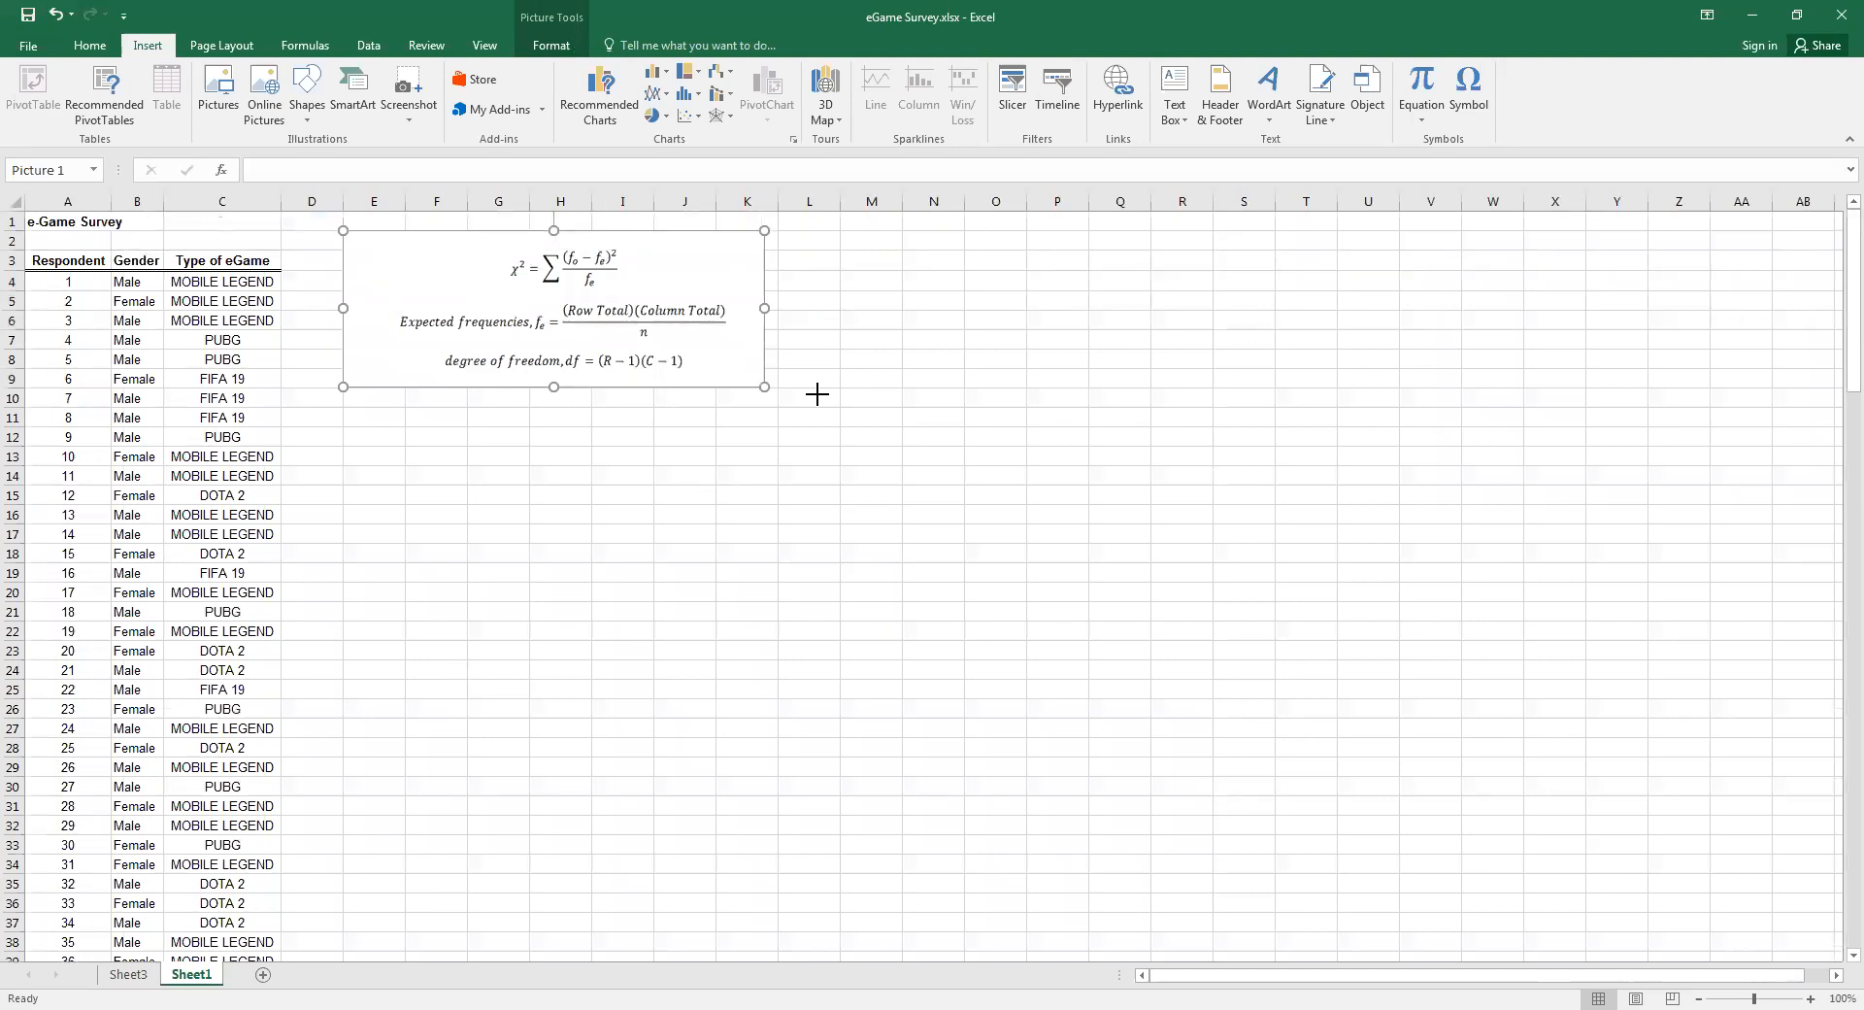
left_click_drag(764, 386, 818, 395)
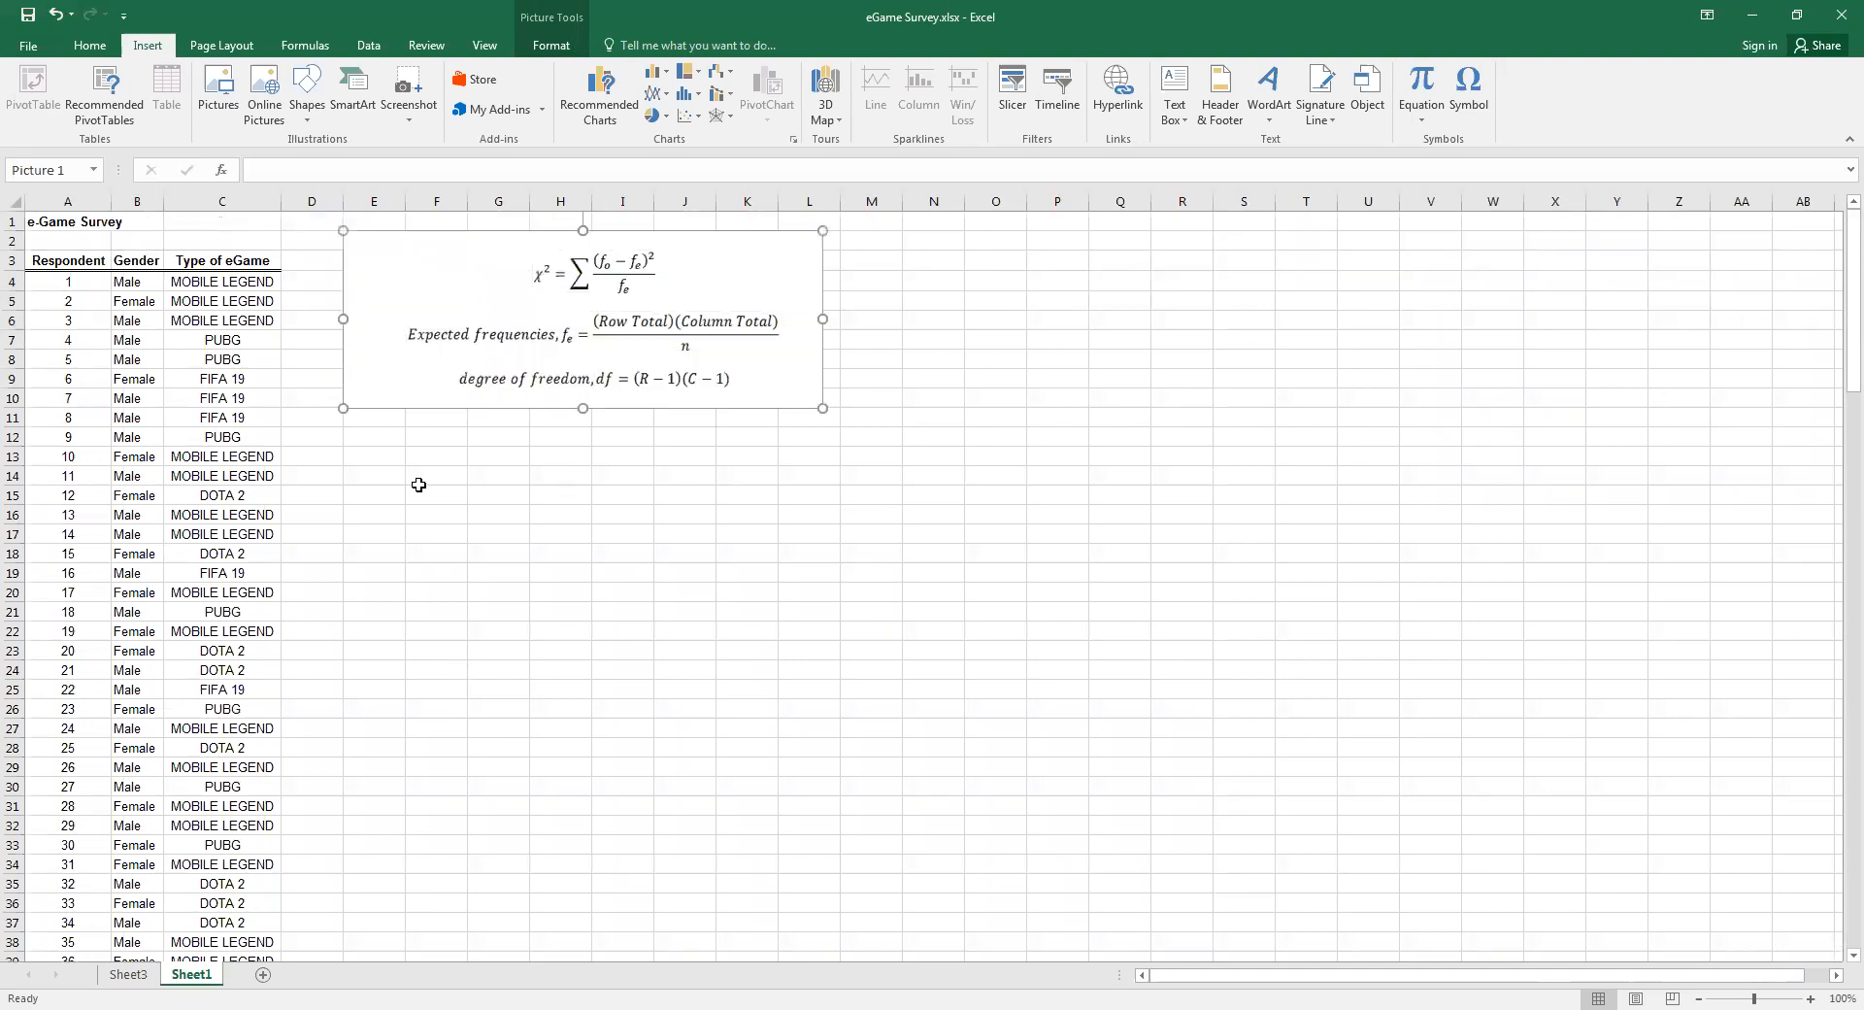
key("Escape")
Write the null hypothesis "Ho: Gender and types of eGame are independent/ not related" in F14
left_click_drag(442, 495, 451, 476)
left_click(454, 475)
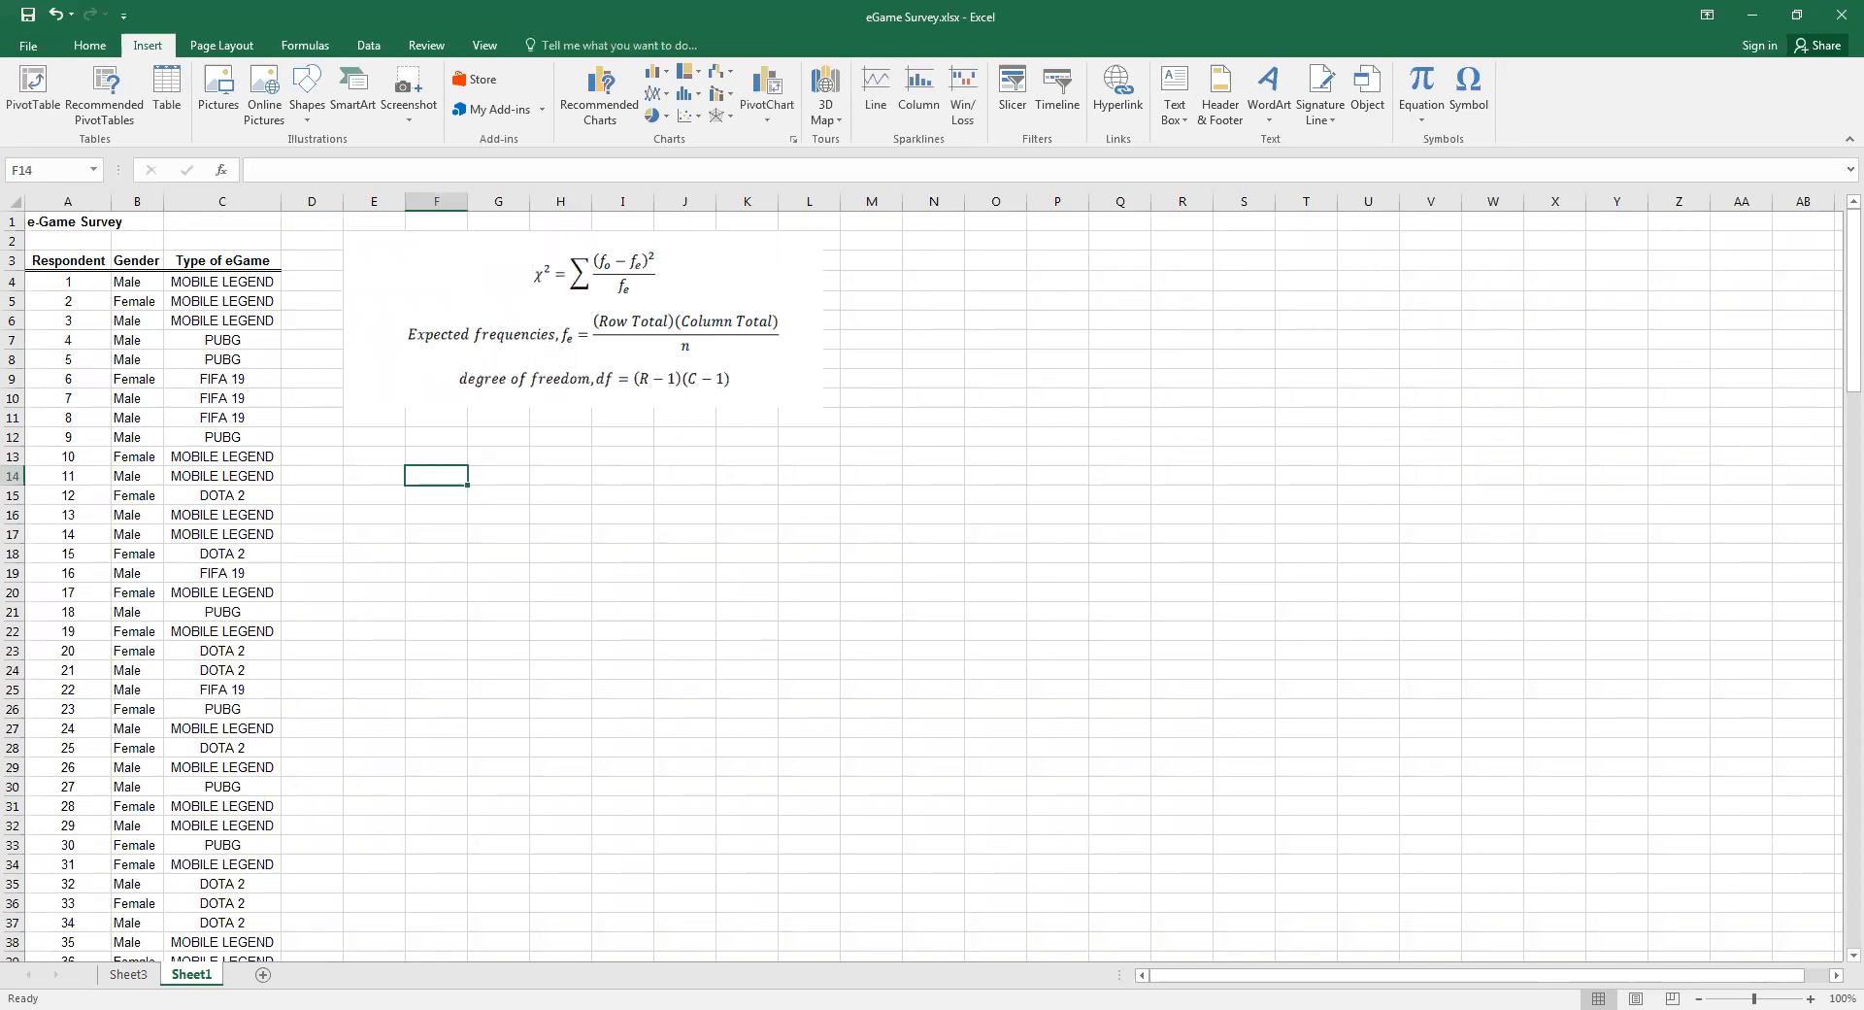
left_click(1810, 998)
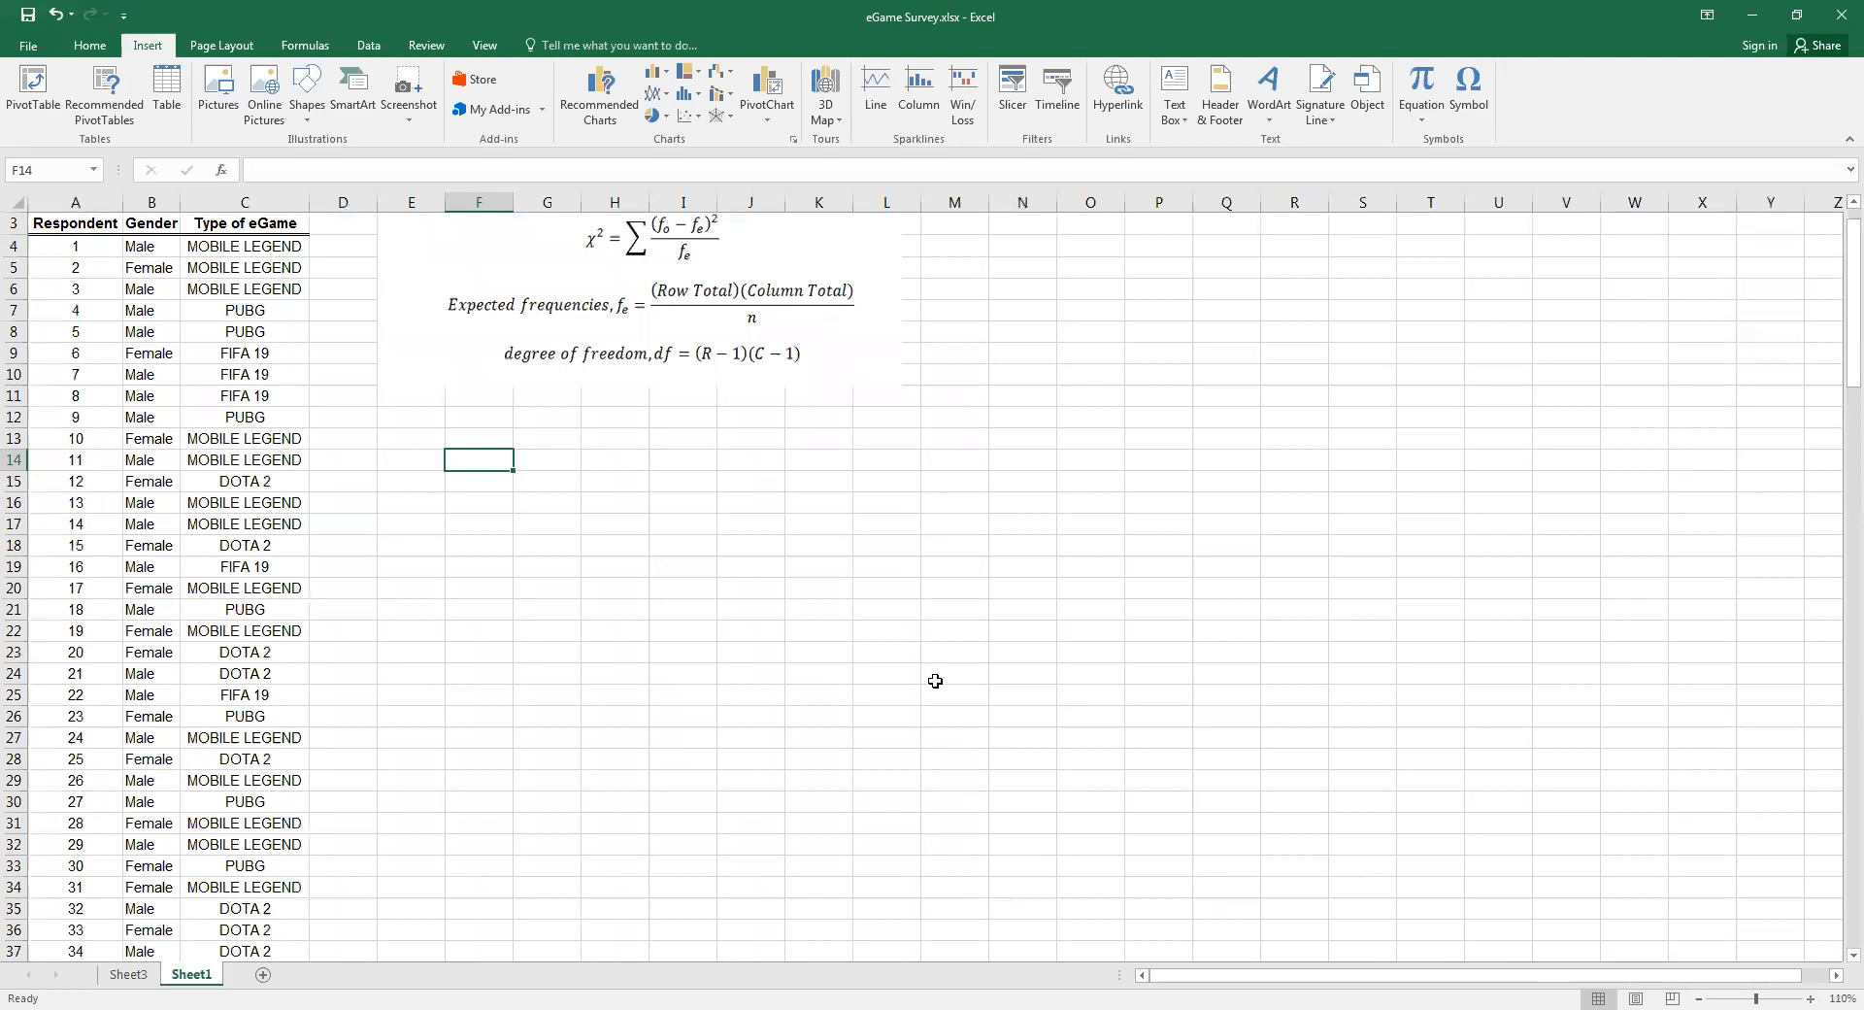
scroll(935, 680, "up", 1)
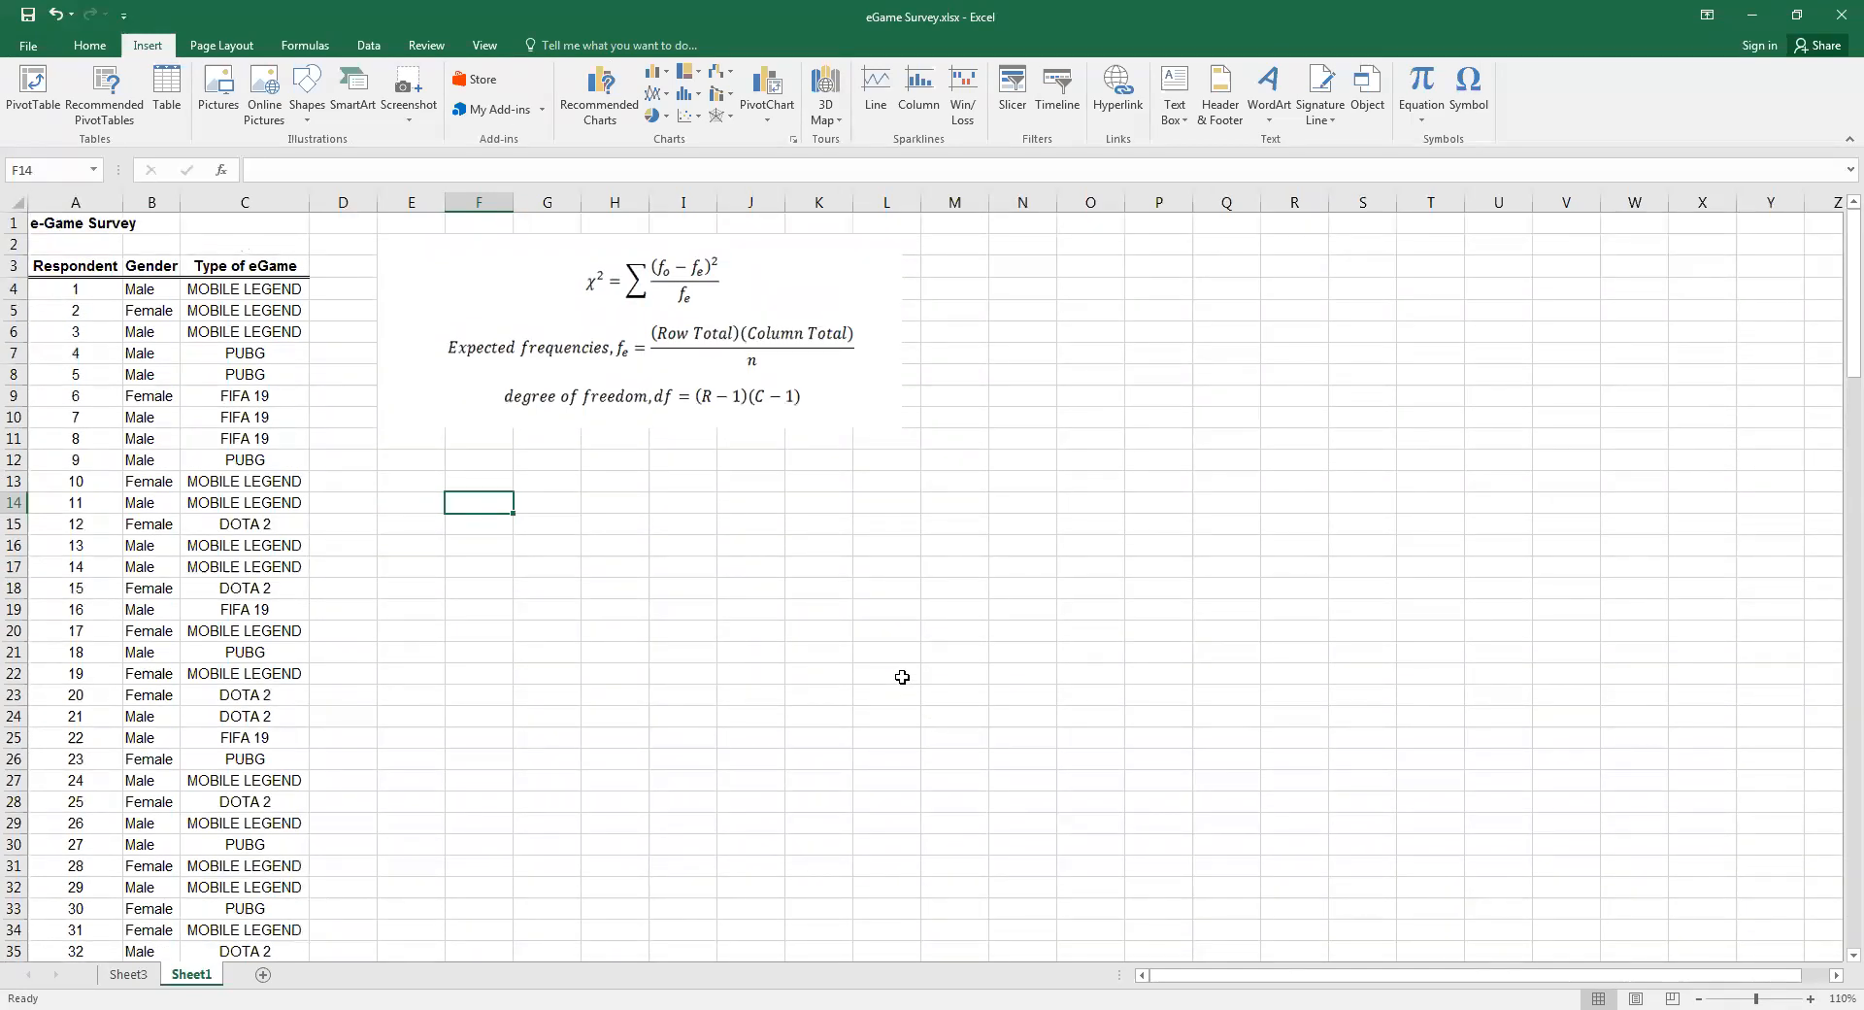
type("Ho:")
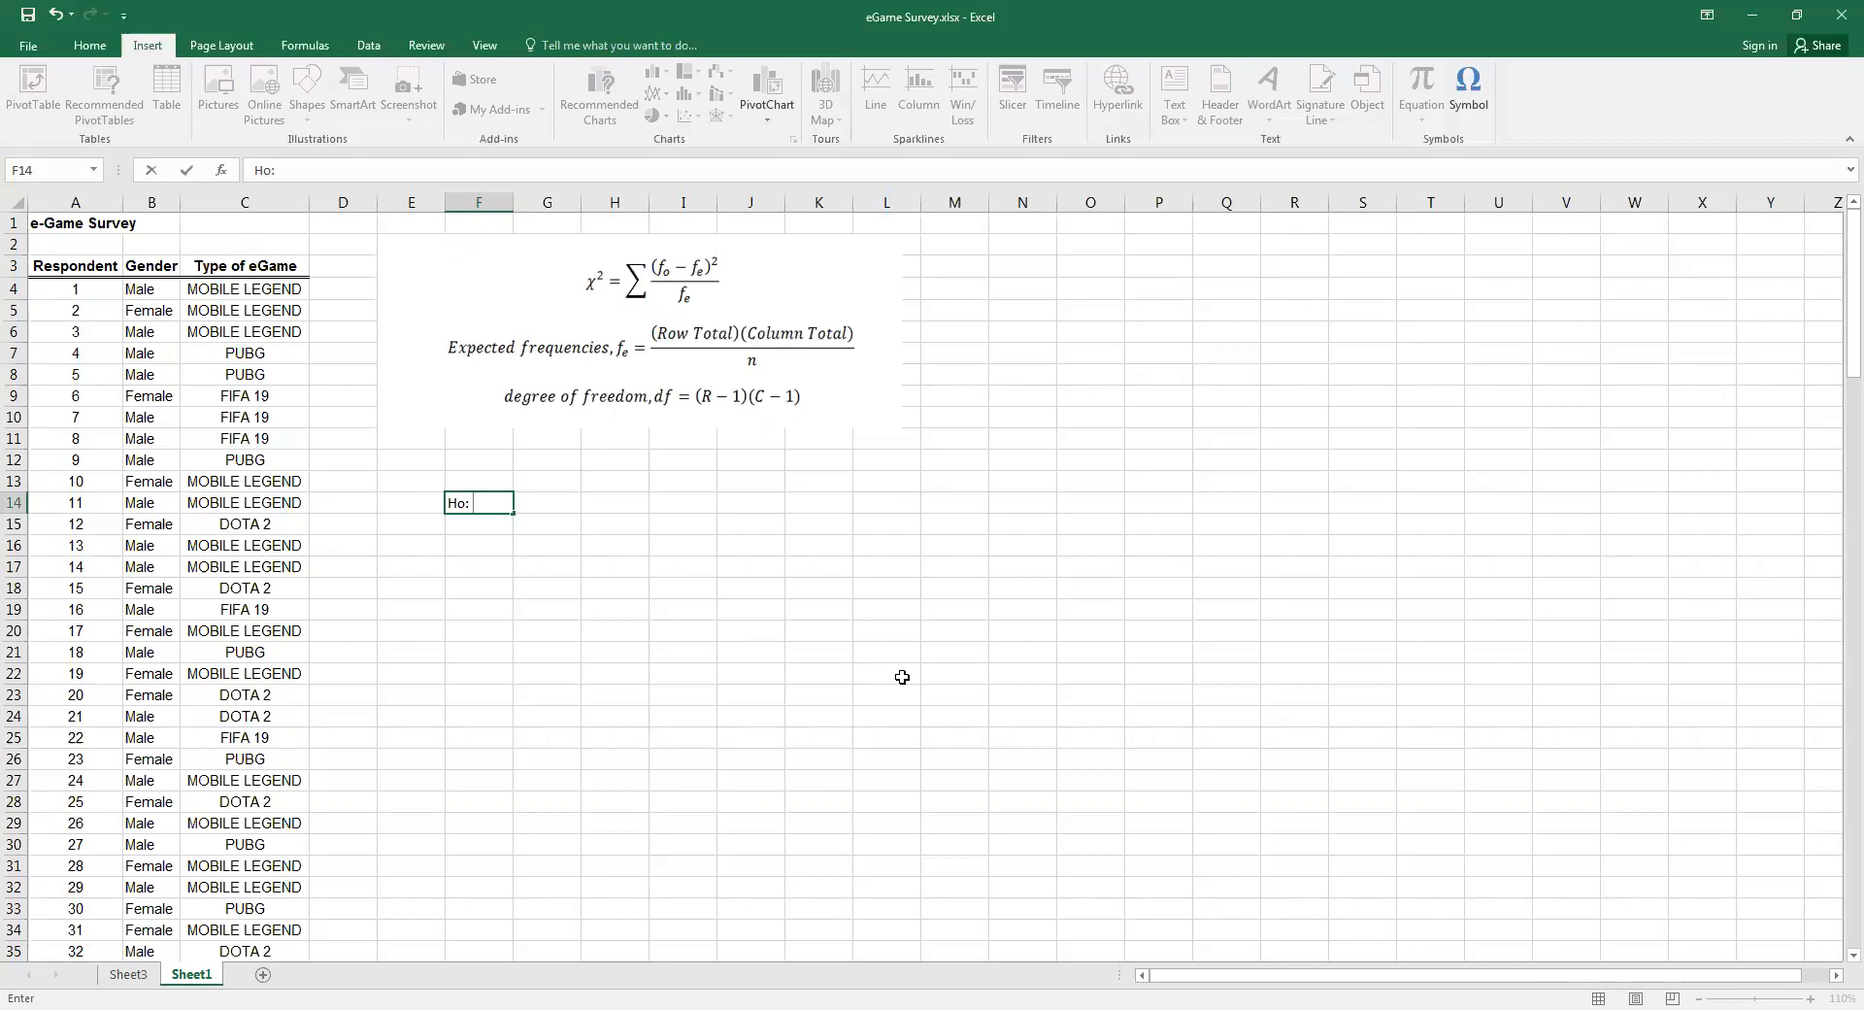
type("Gender and types of eGame")
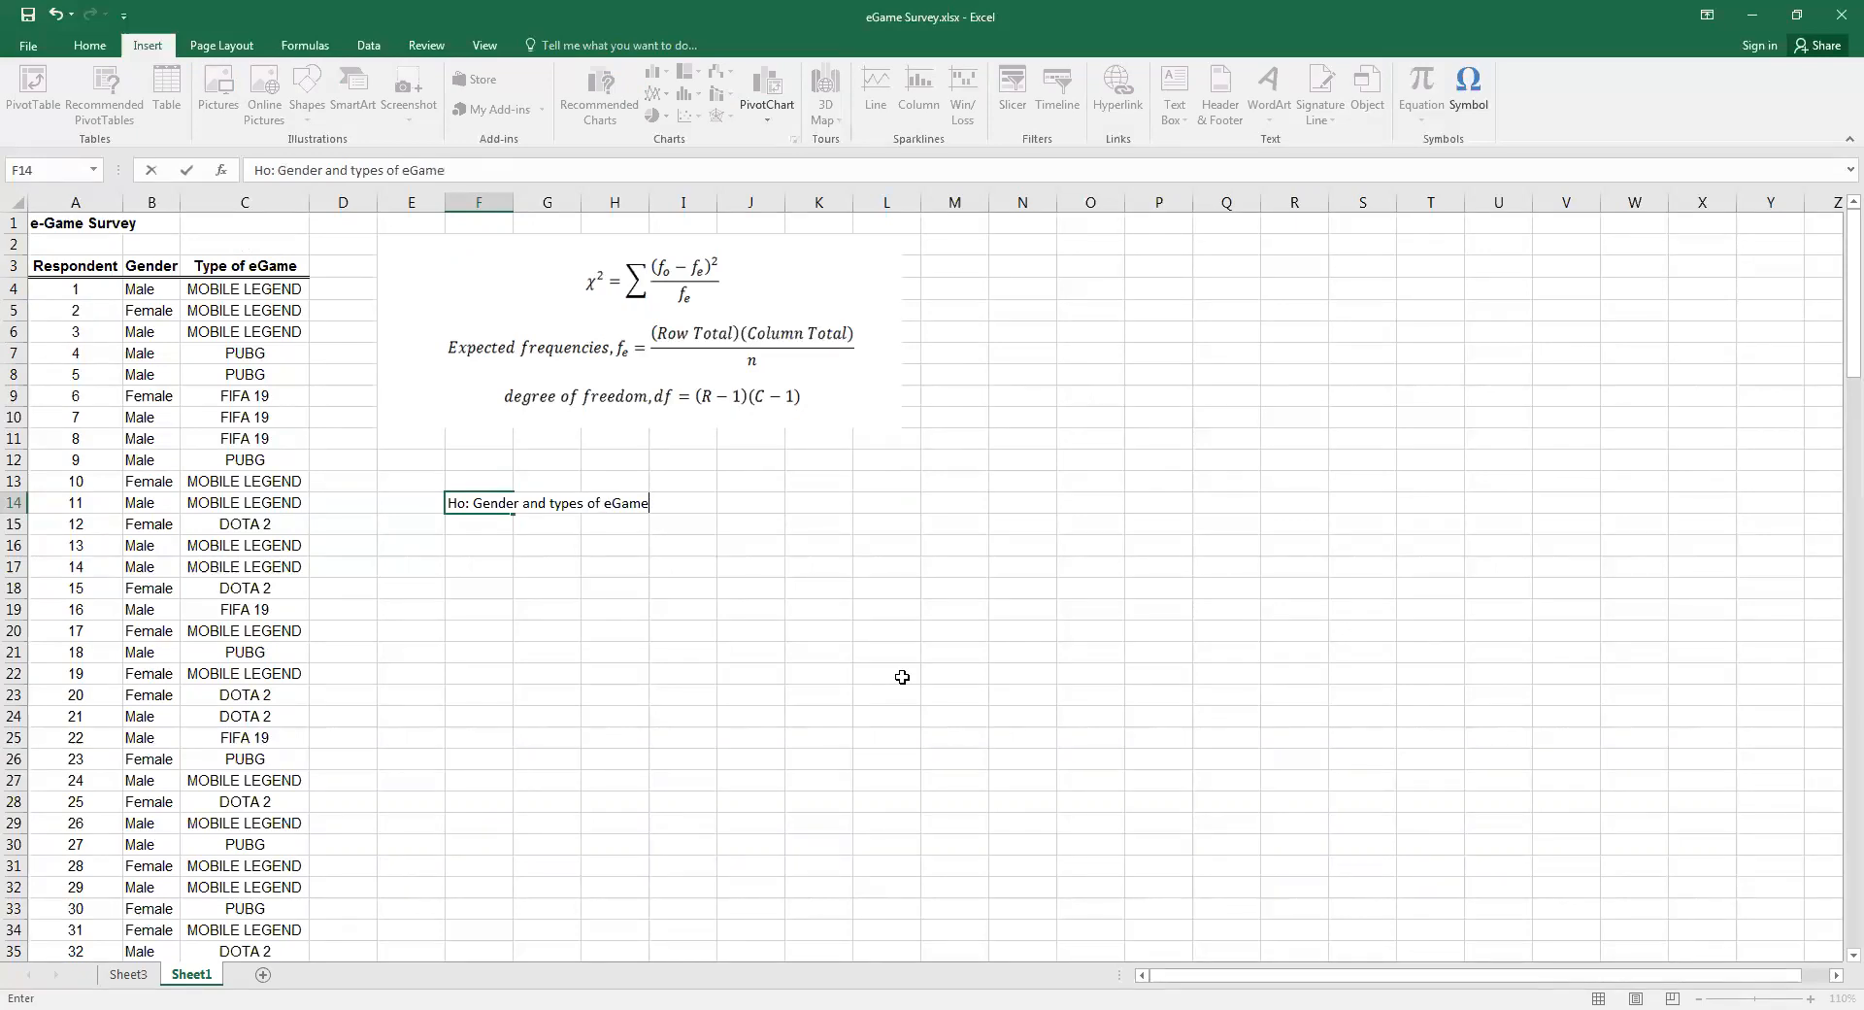
type(" are independent/")
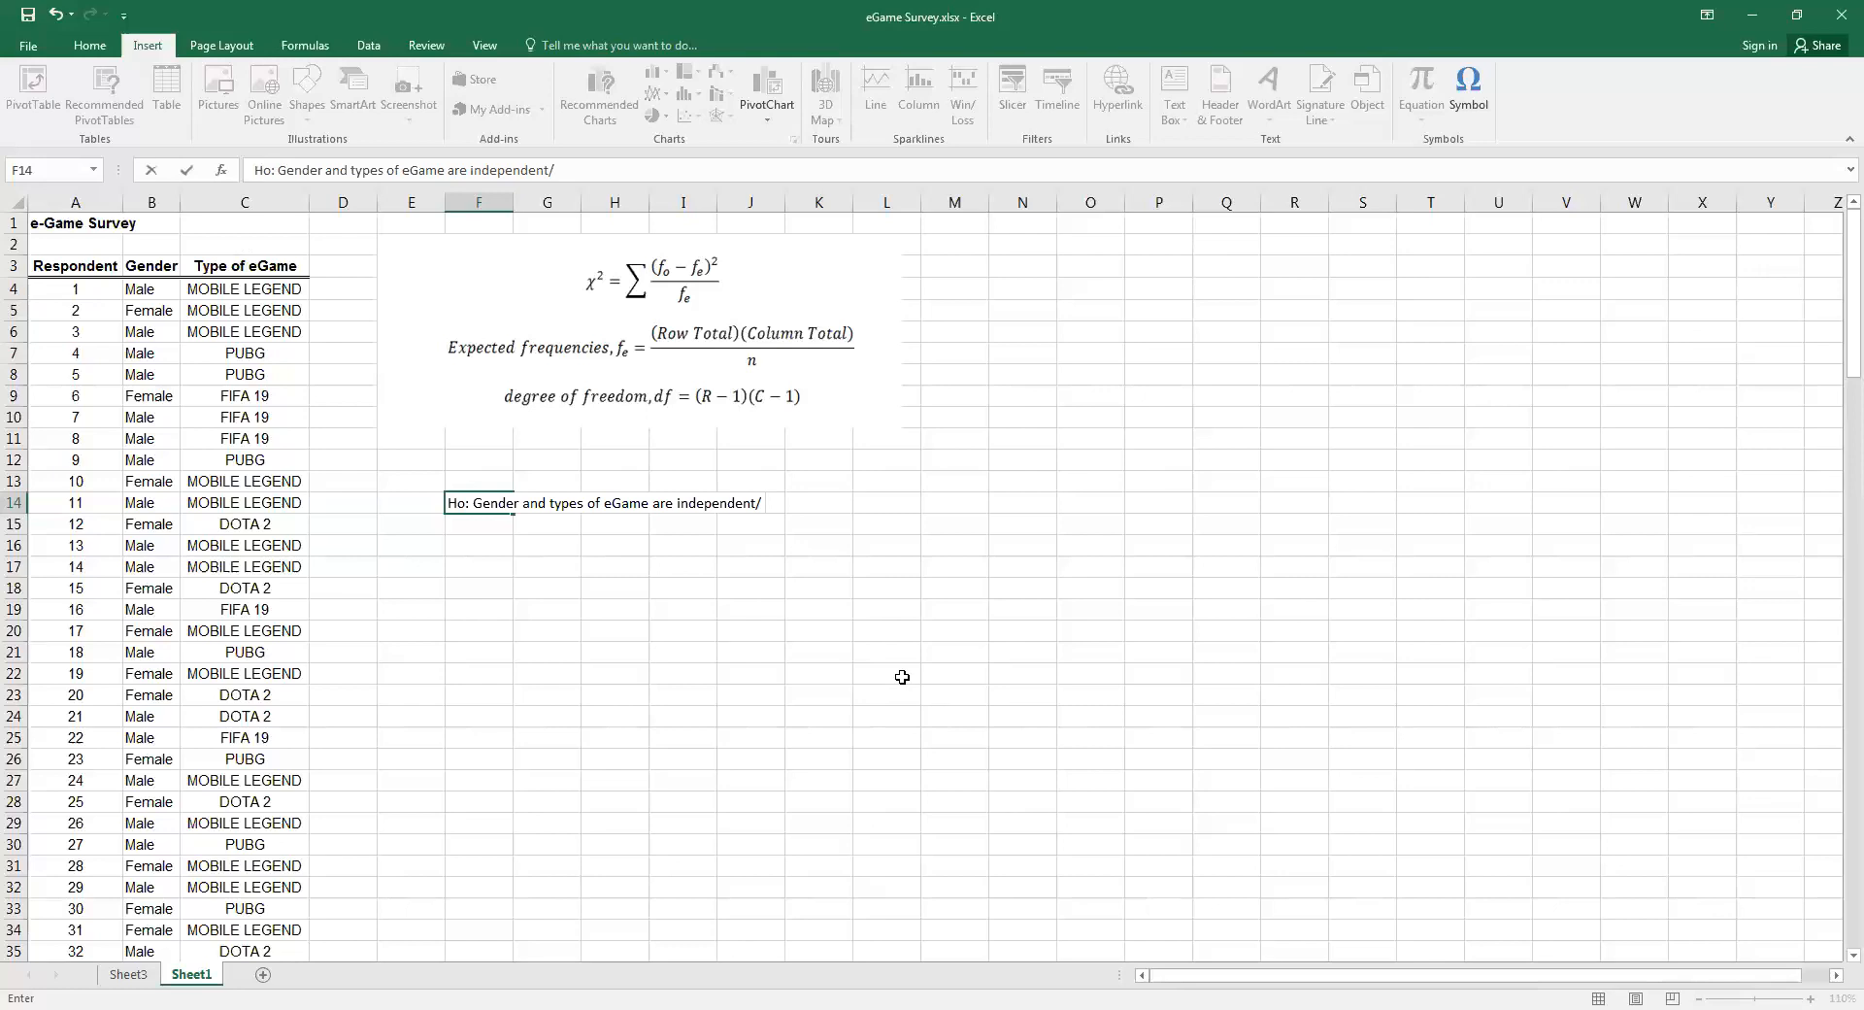
type("not related")
key("Return")
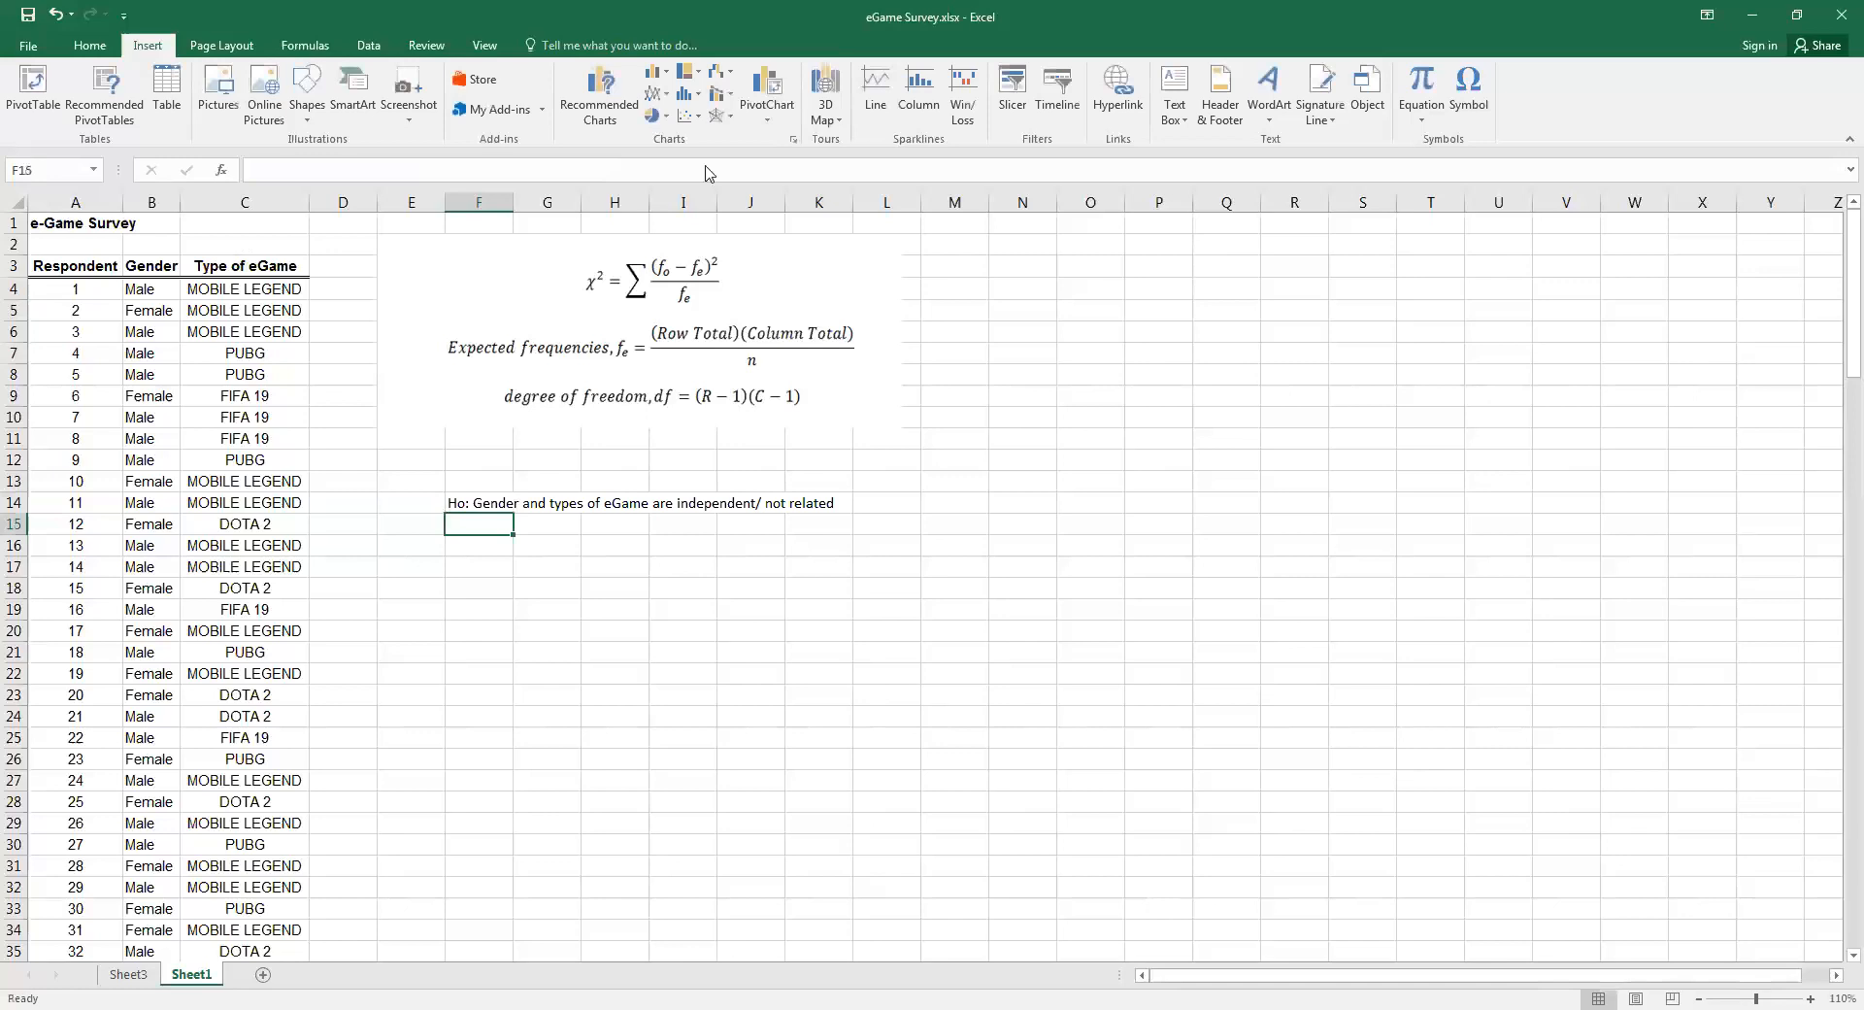
Copy the null hypothesis text from F14 into F15
right_click(485, 504)
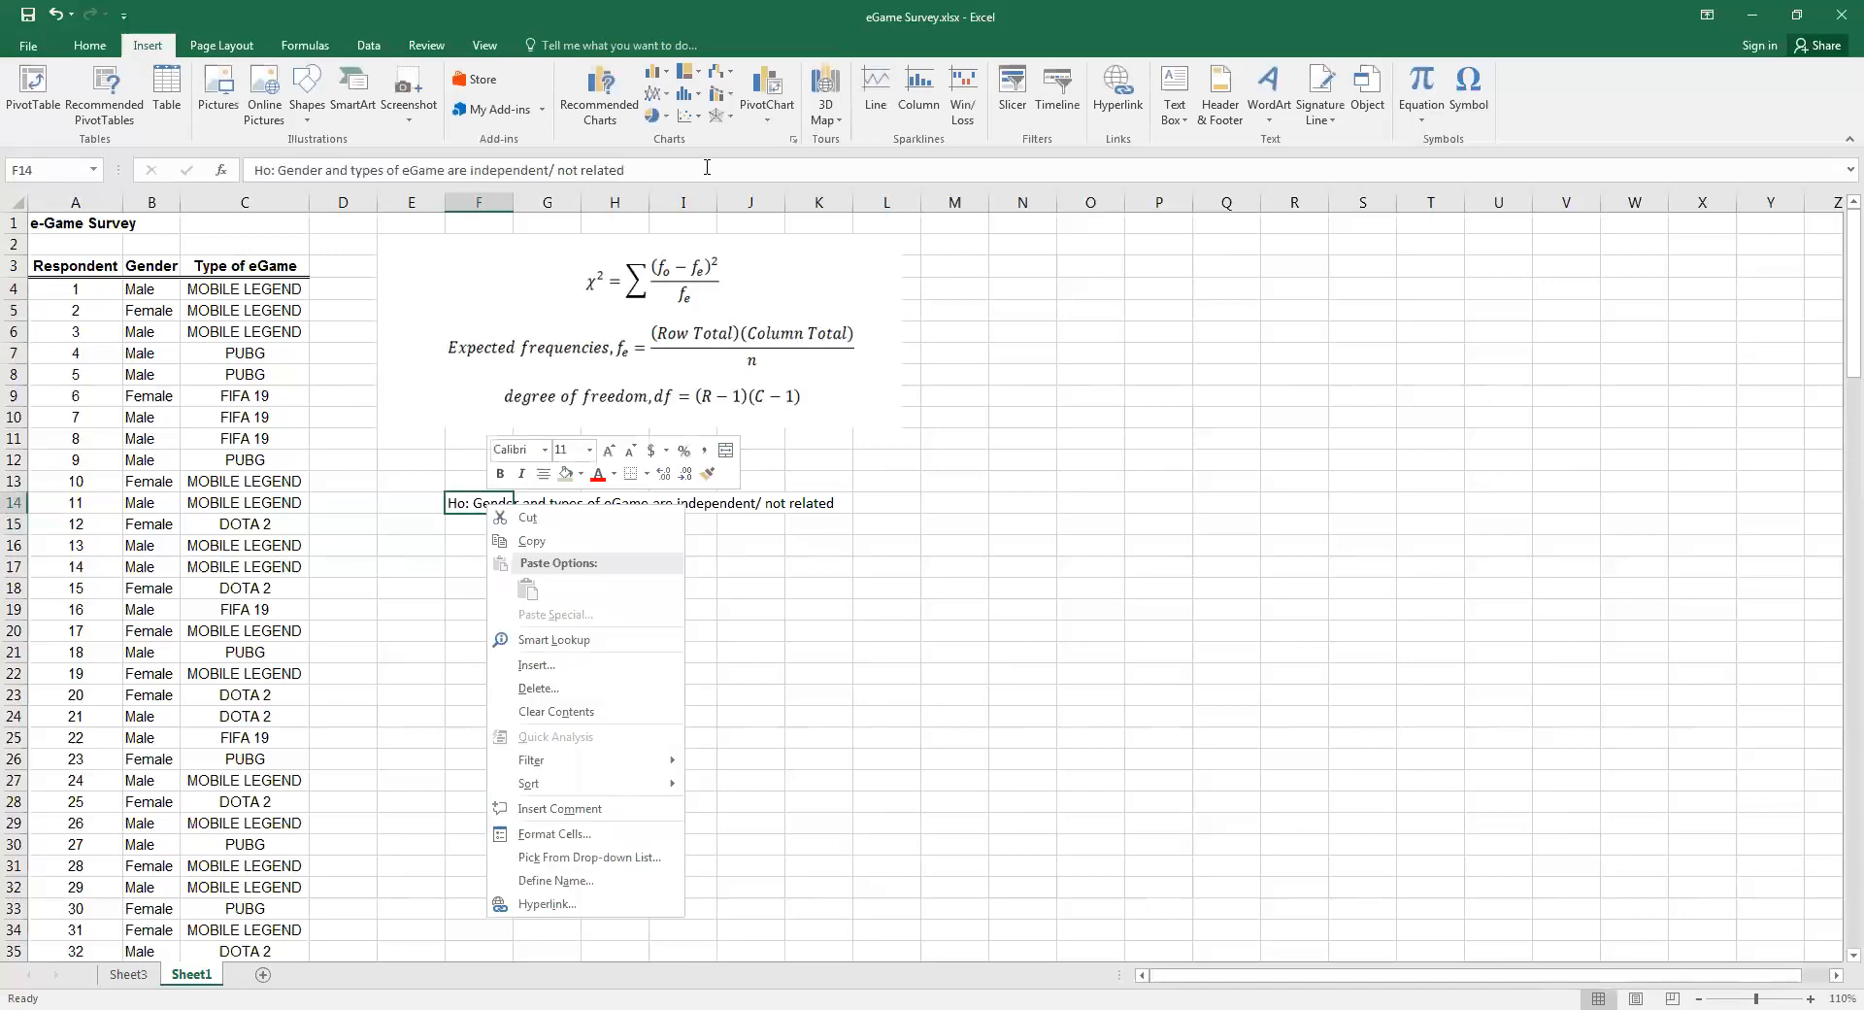
left_click(610, 158)
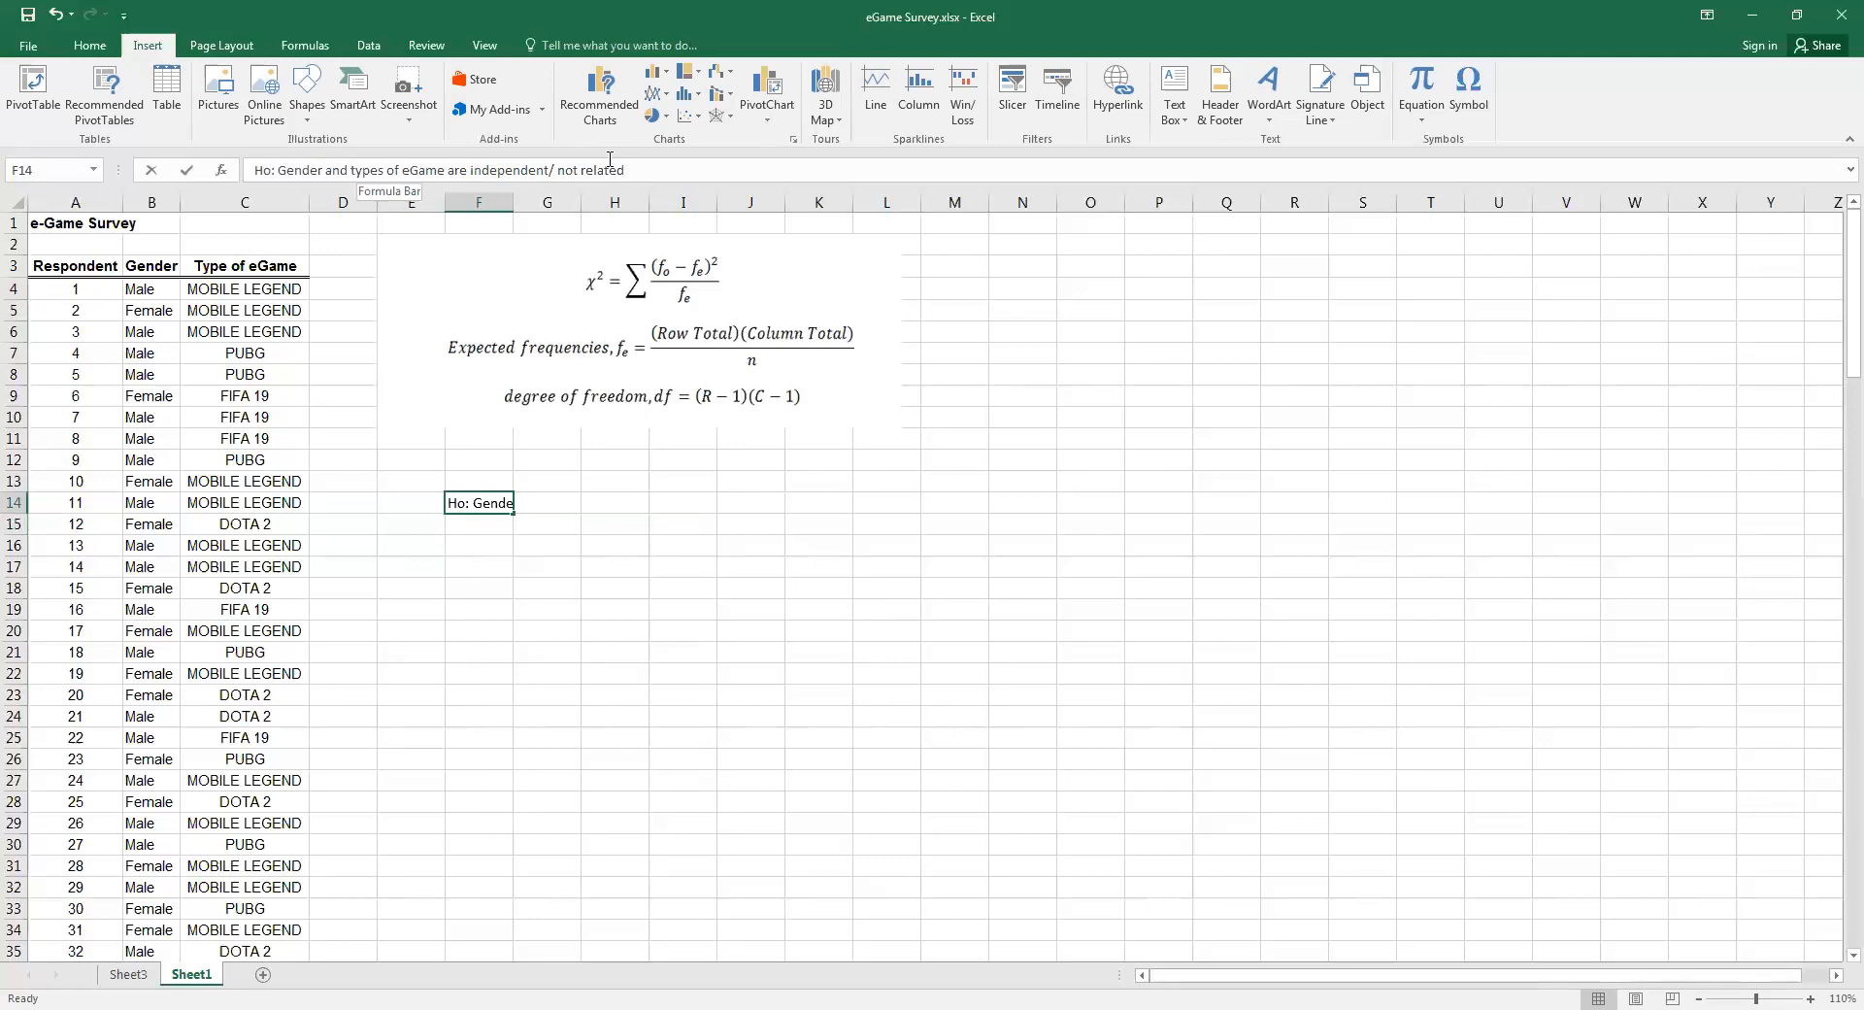
key("ctrl+a")
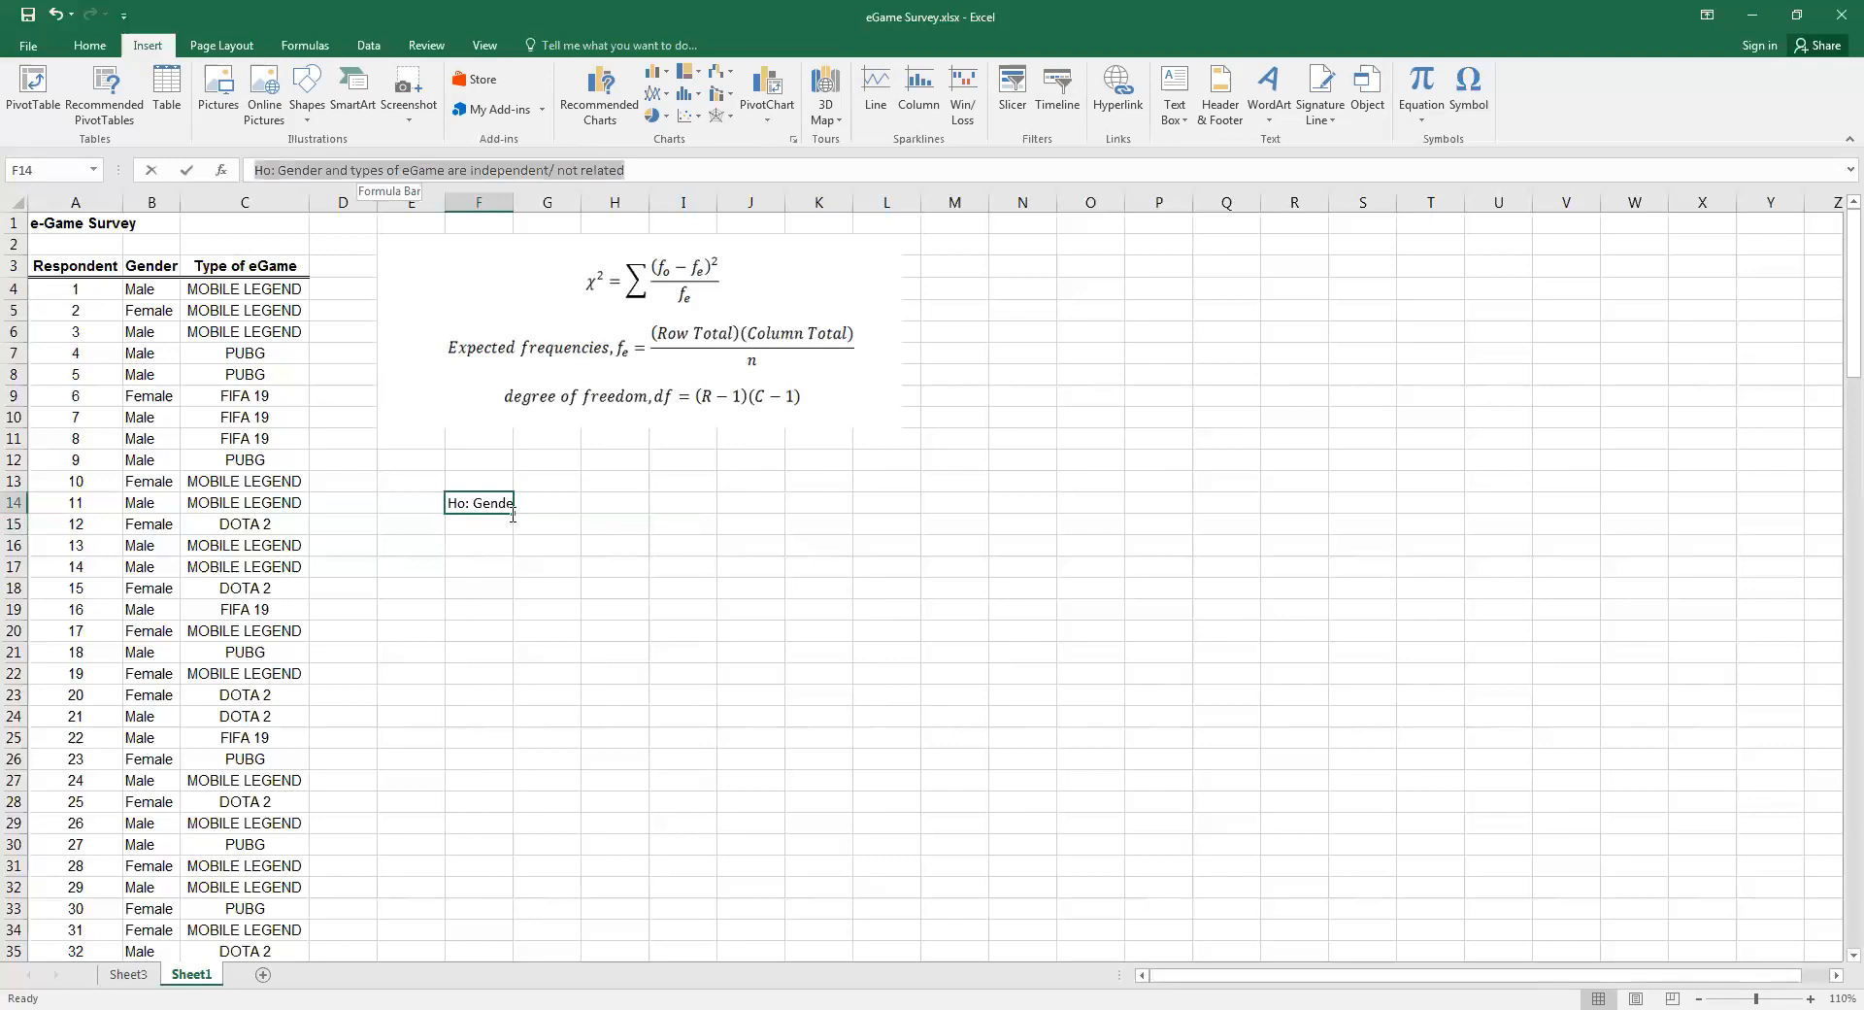
key("Return")
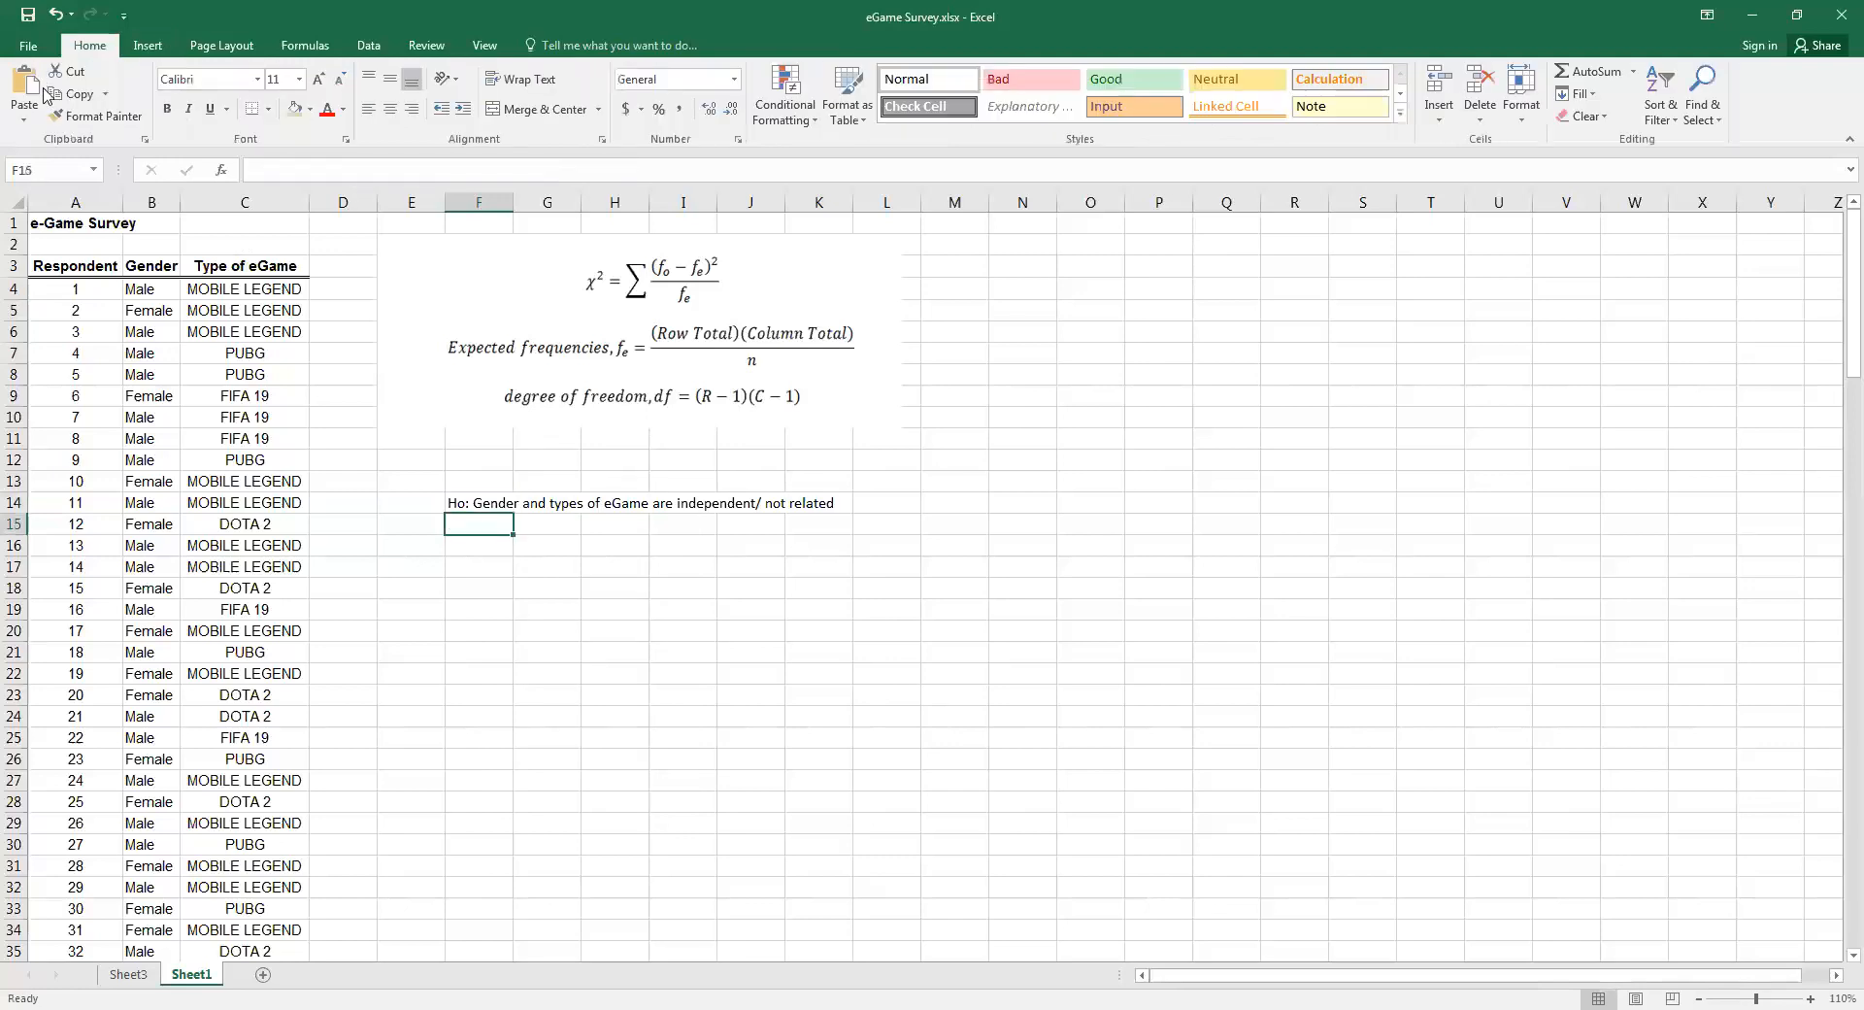
key("ctrl+v")
left_click(683, 567)
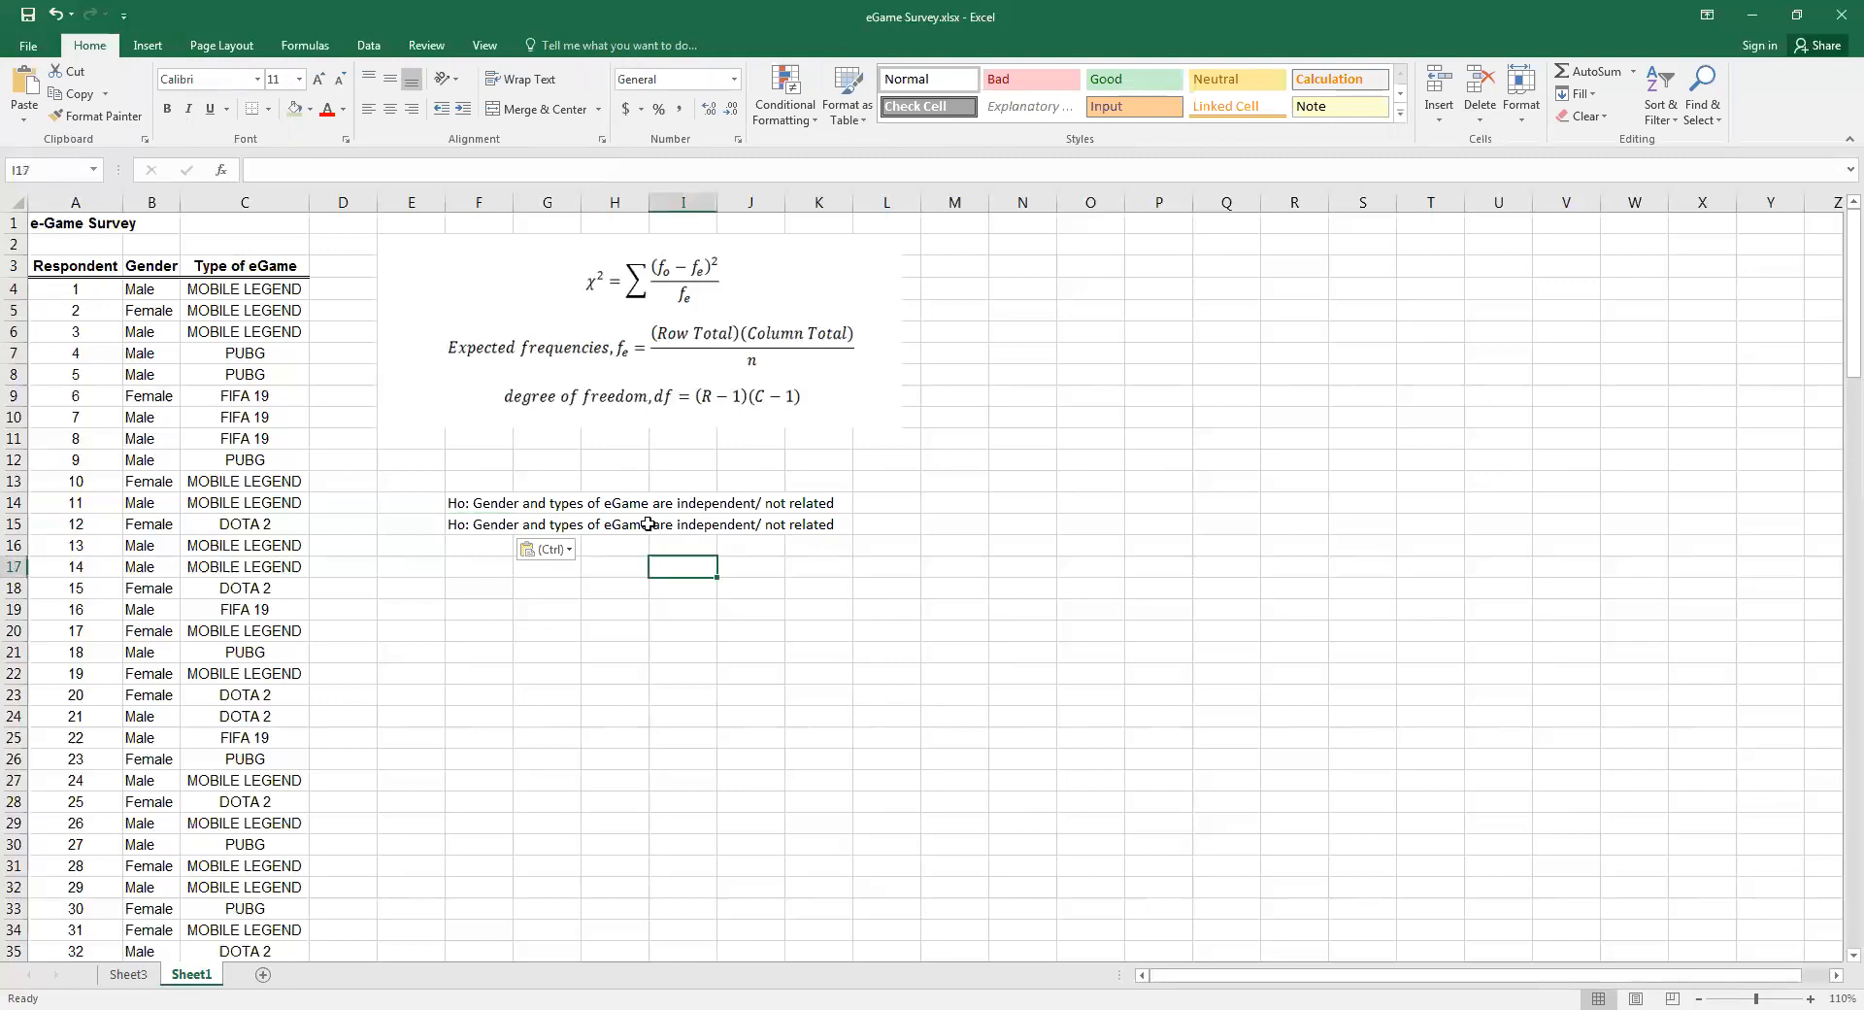
Edit the copied text in F15 to read "H1: Gender and types of eGame are idependent/ related"
double_click(466, 524)
key("BackSpace")
type("1")
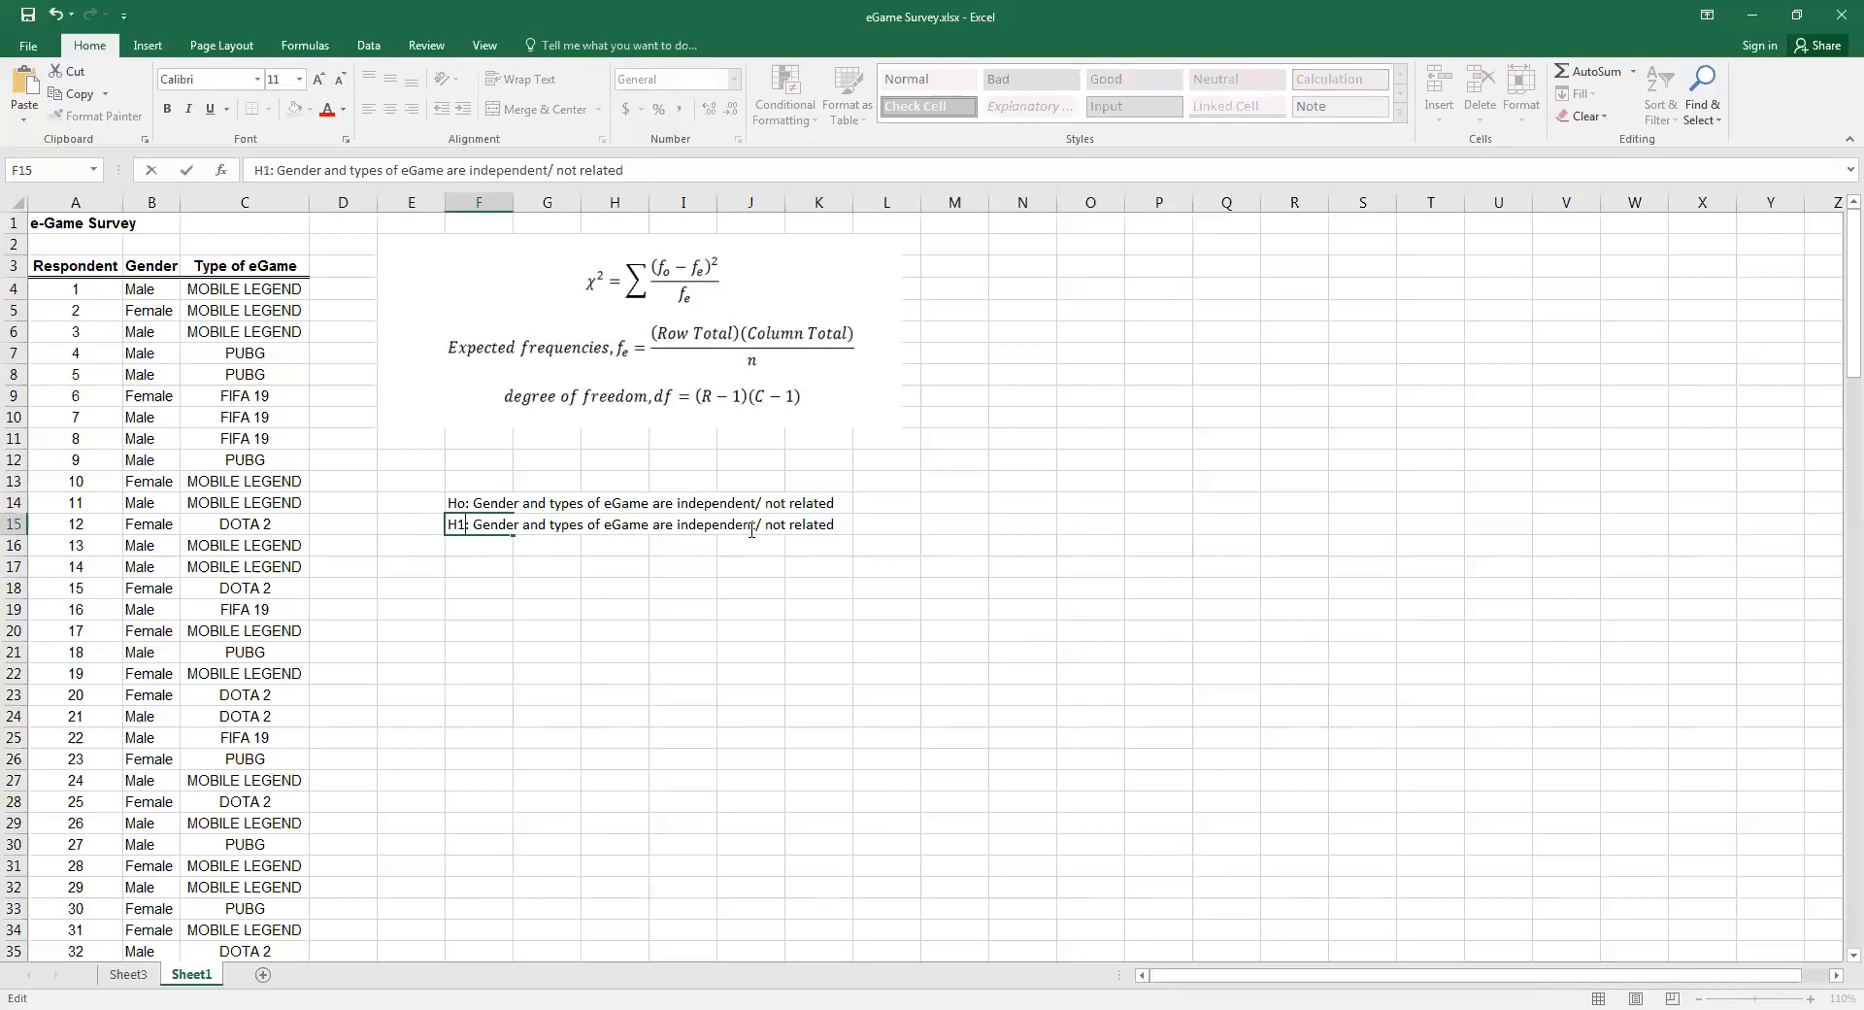
left_click(692, 525)
key("BackSpace")
left_click(778, 525)
key("BackSpace")
key("BackSpace")
key("BackSpace")
key("BackSpace")
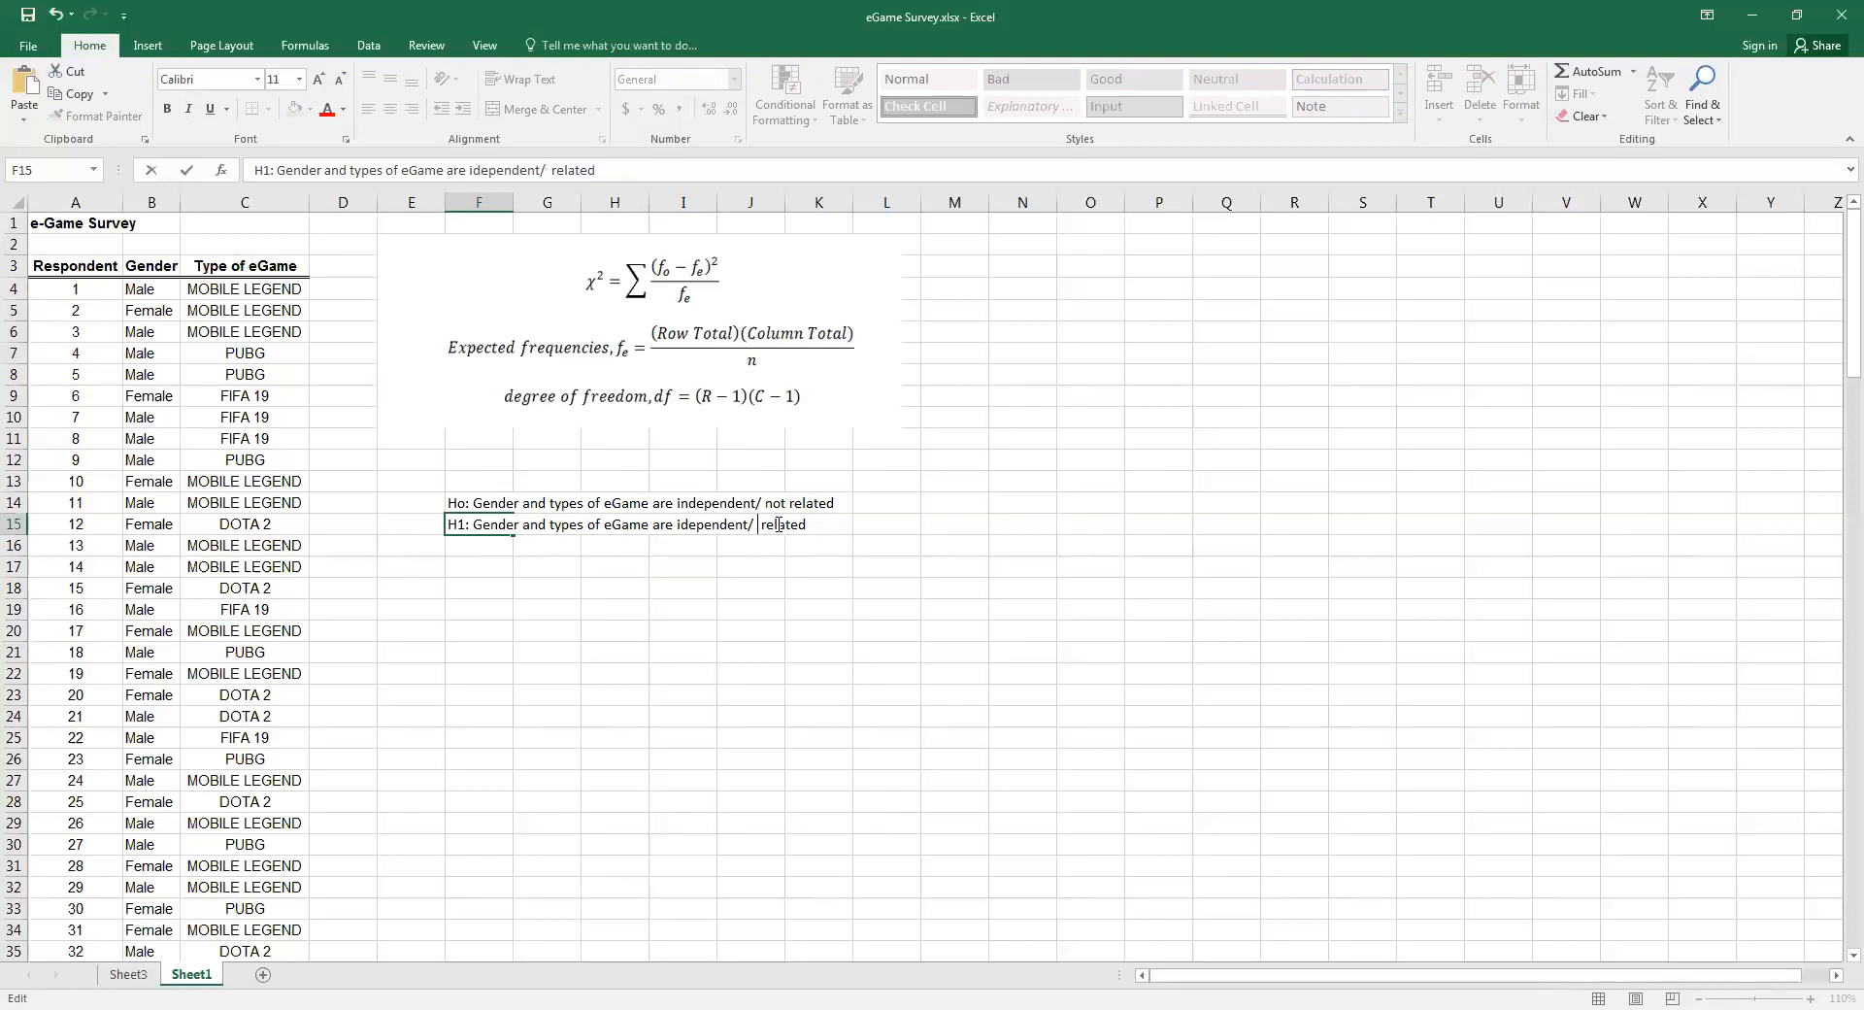
left_click(1294, 780)
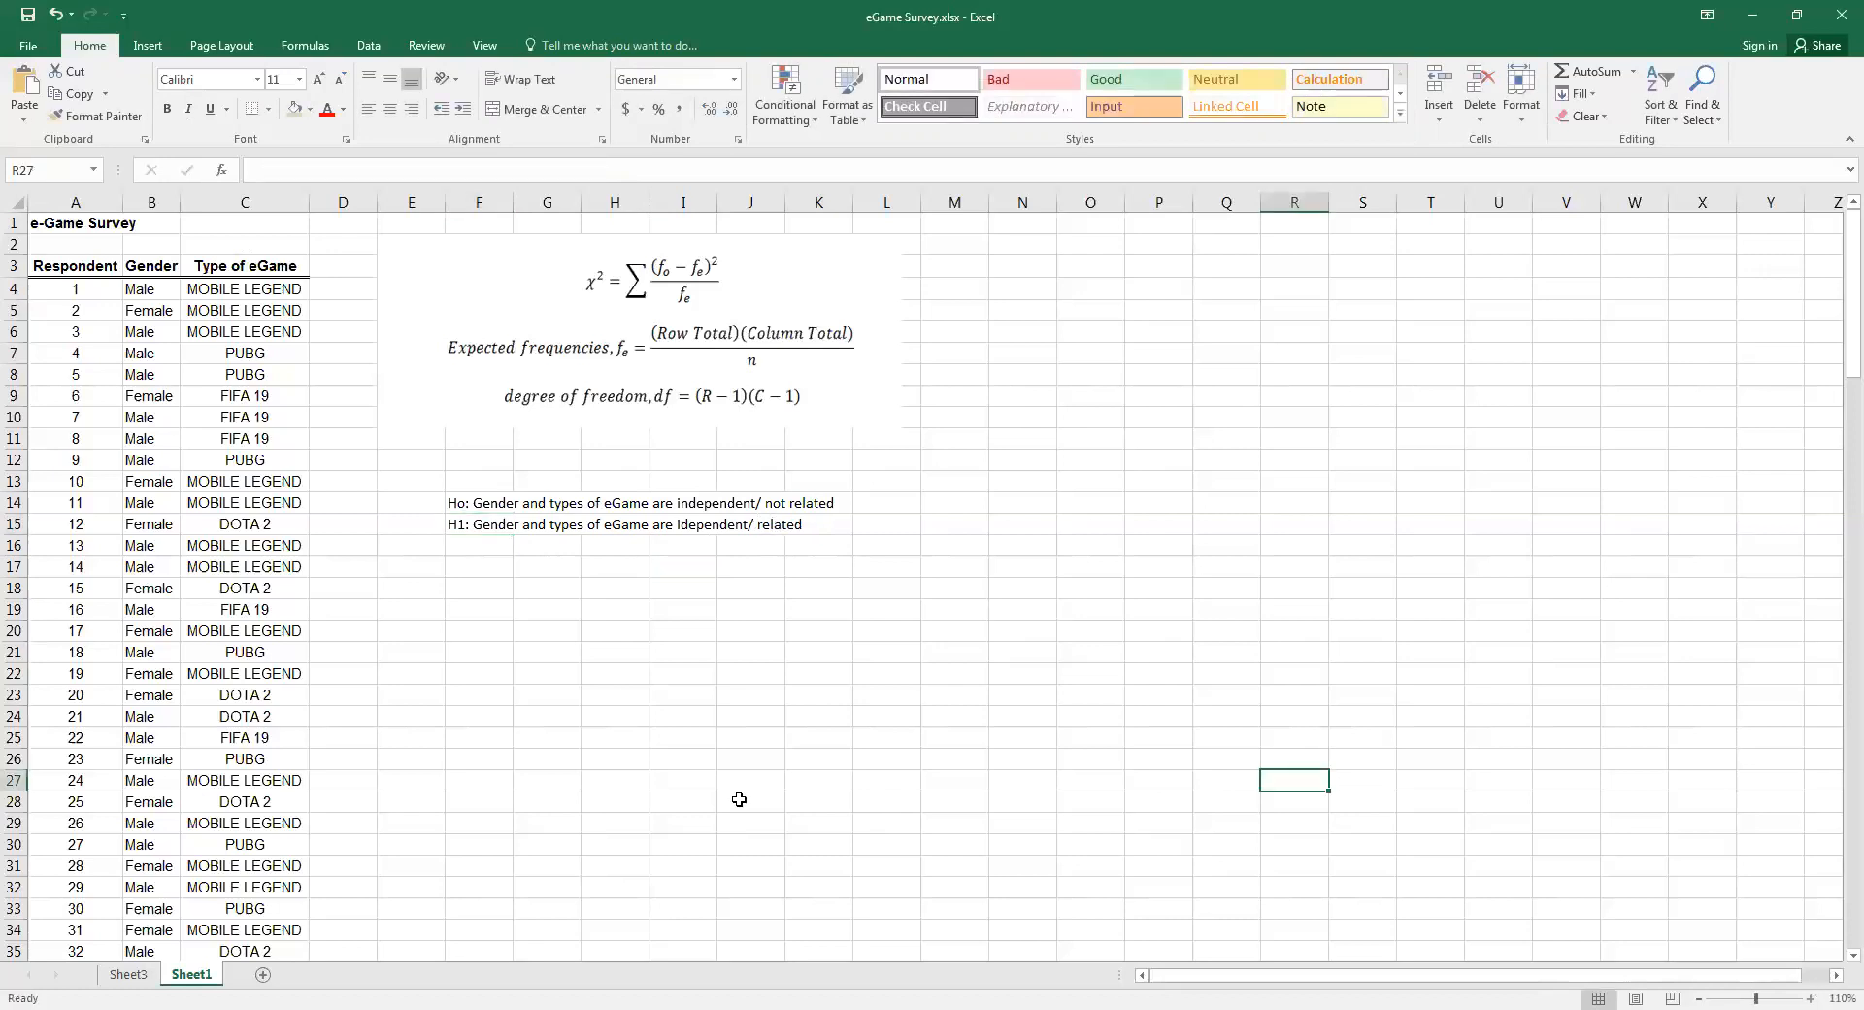
Enter the significance level α = 0.05 in F17, inserting alpha as a symbol
left_click(683, 739)
scroll(632, 683, "up", 1)
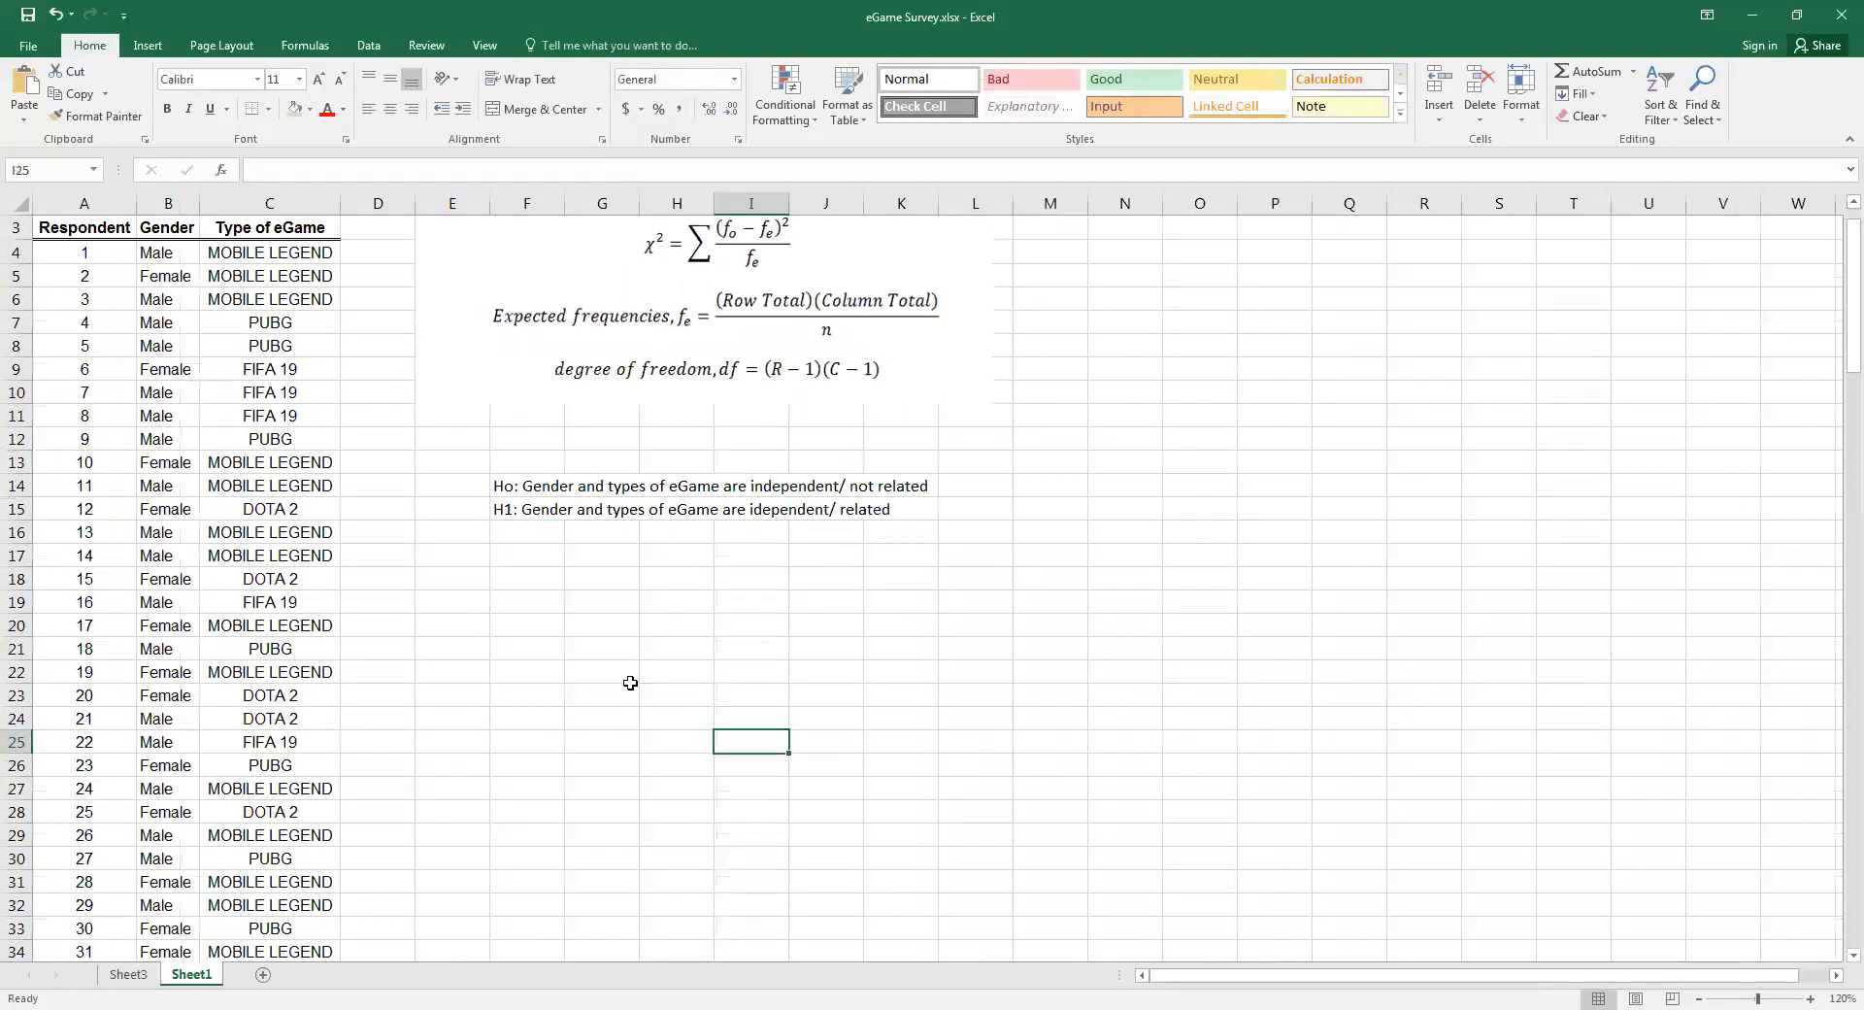
left_click(537, 560)
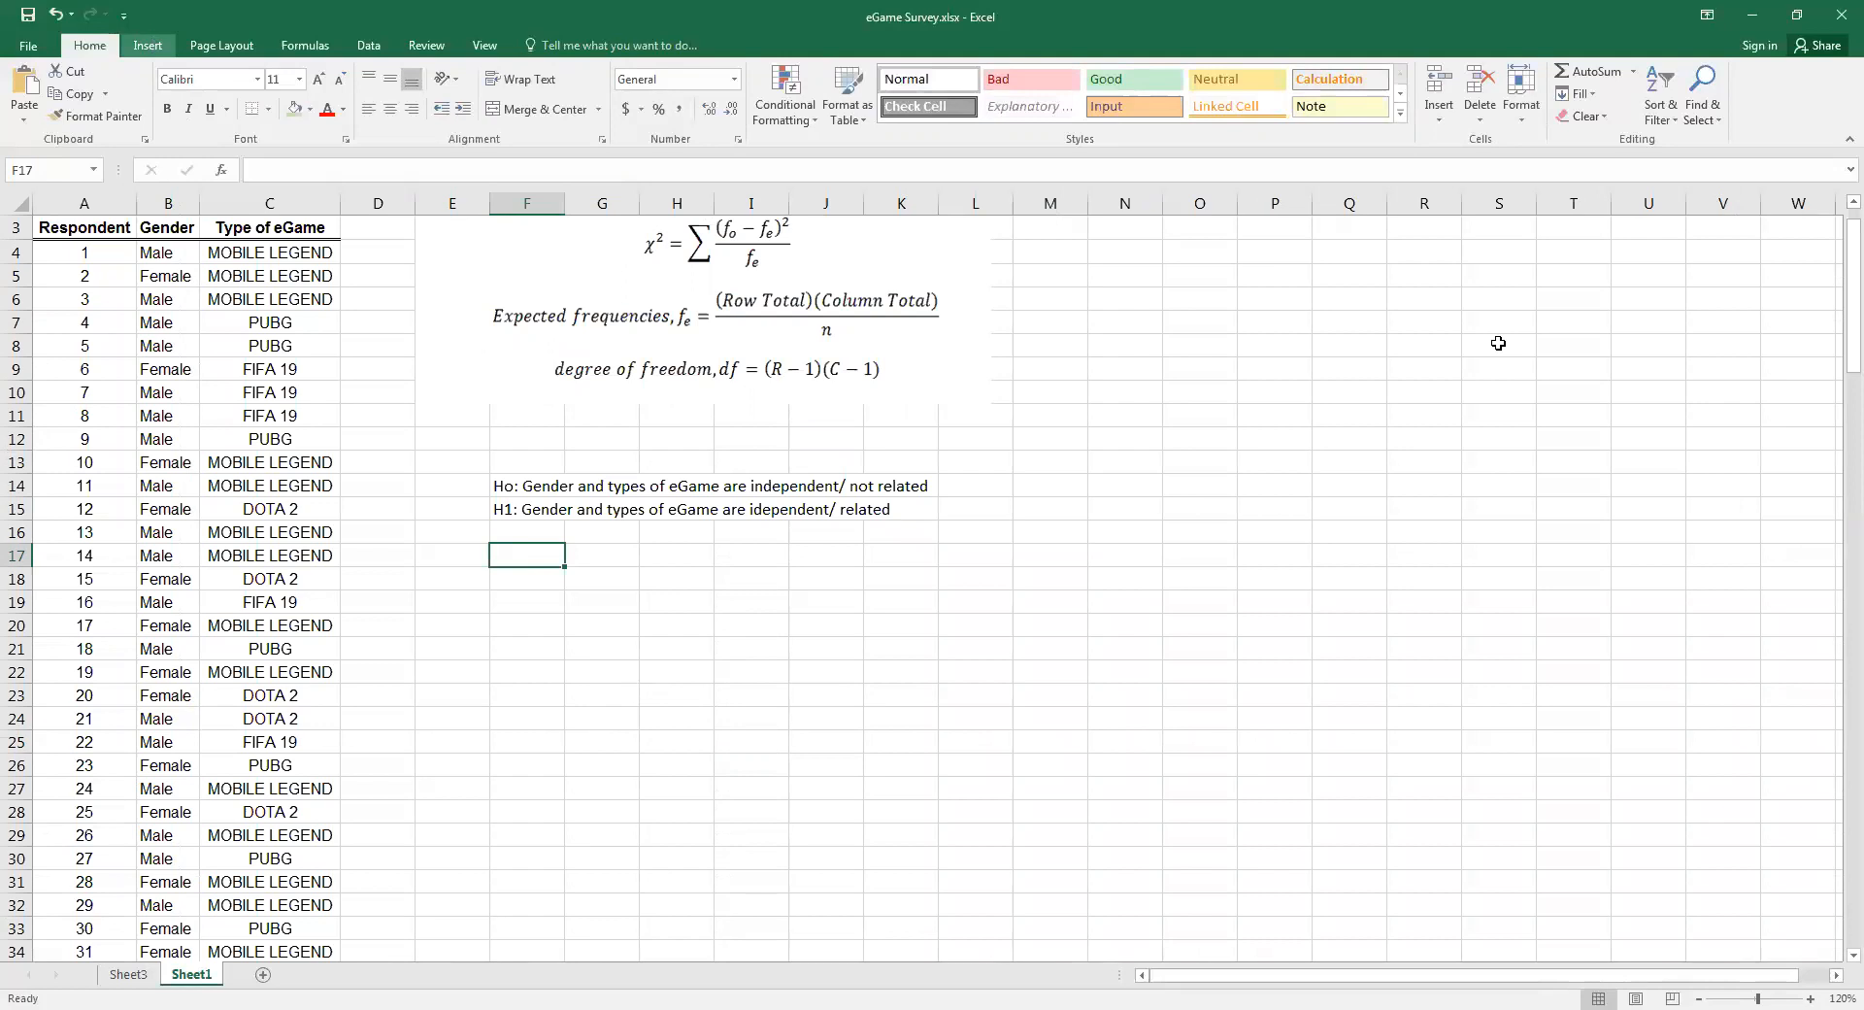
key("alt+n")
key("u")
key("Return")
key("Escape")
type("= 0.05")
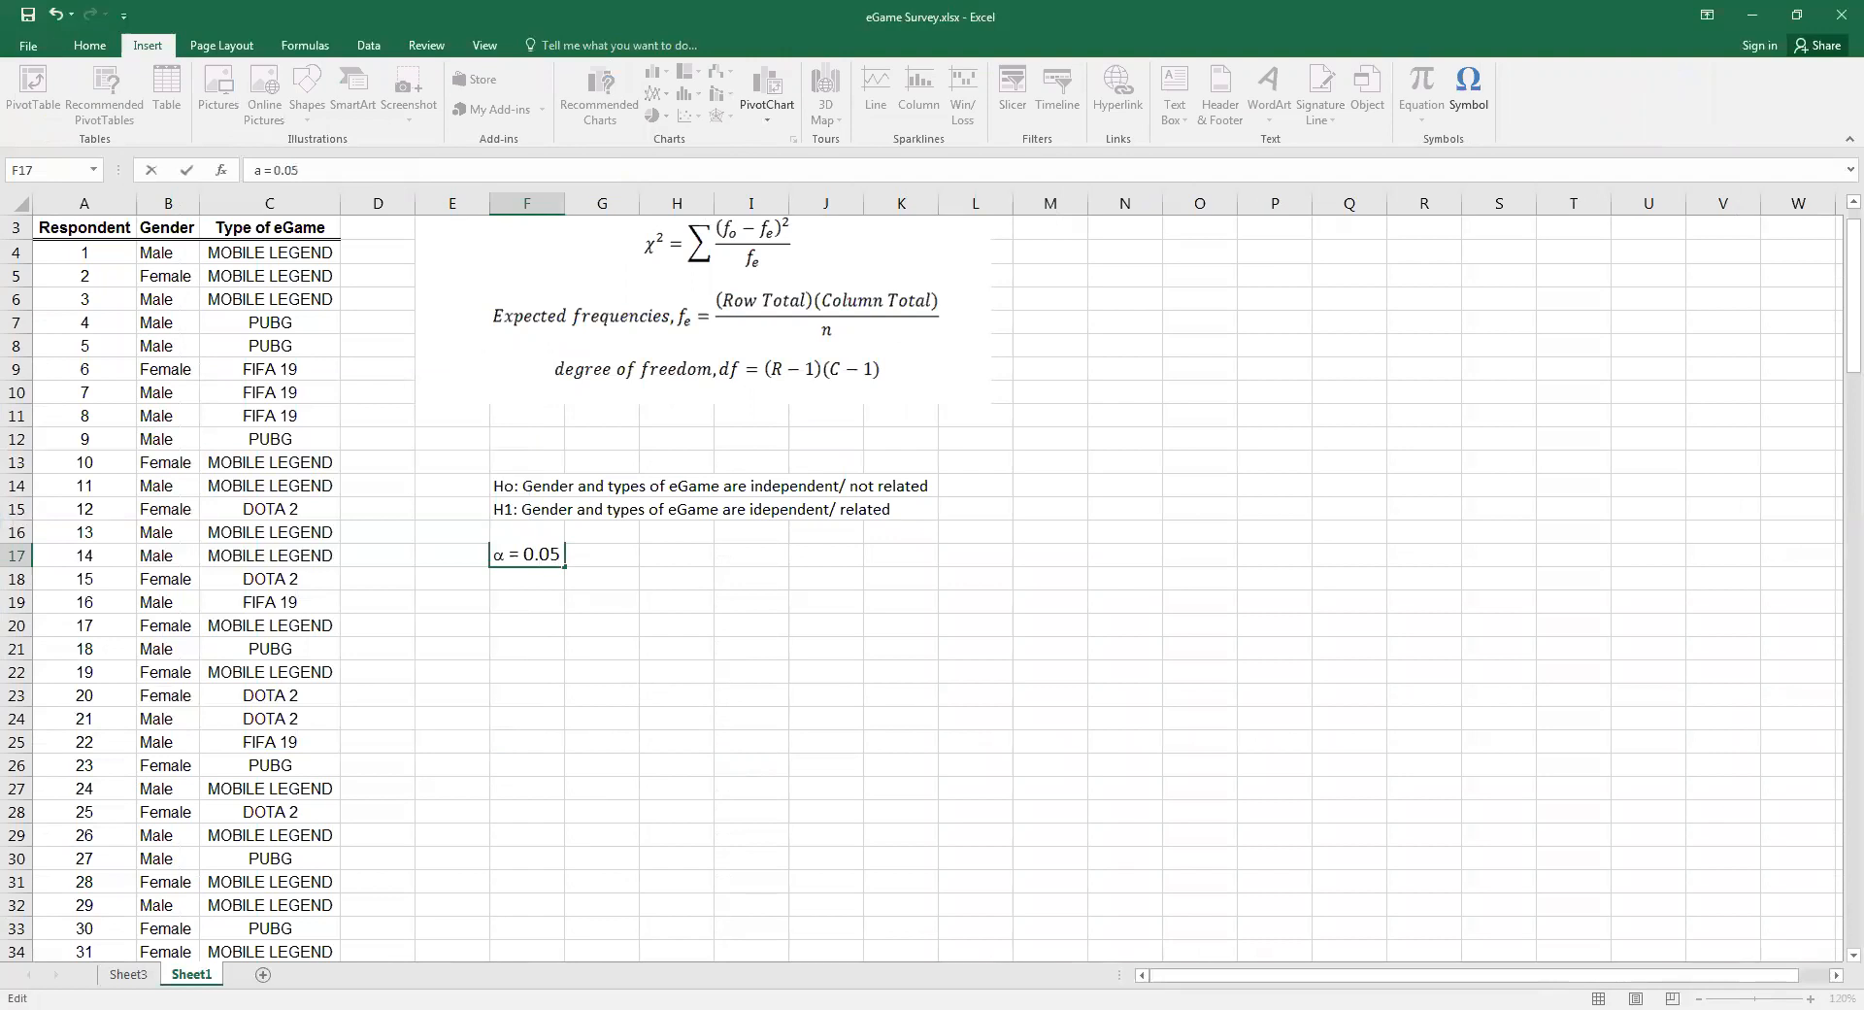
key("Return")
key("Return")
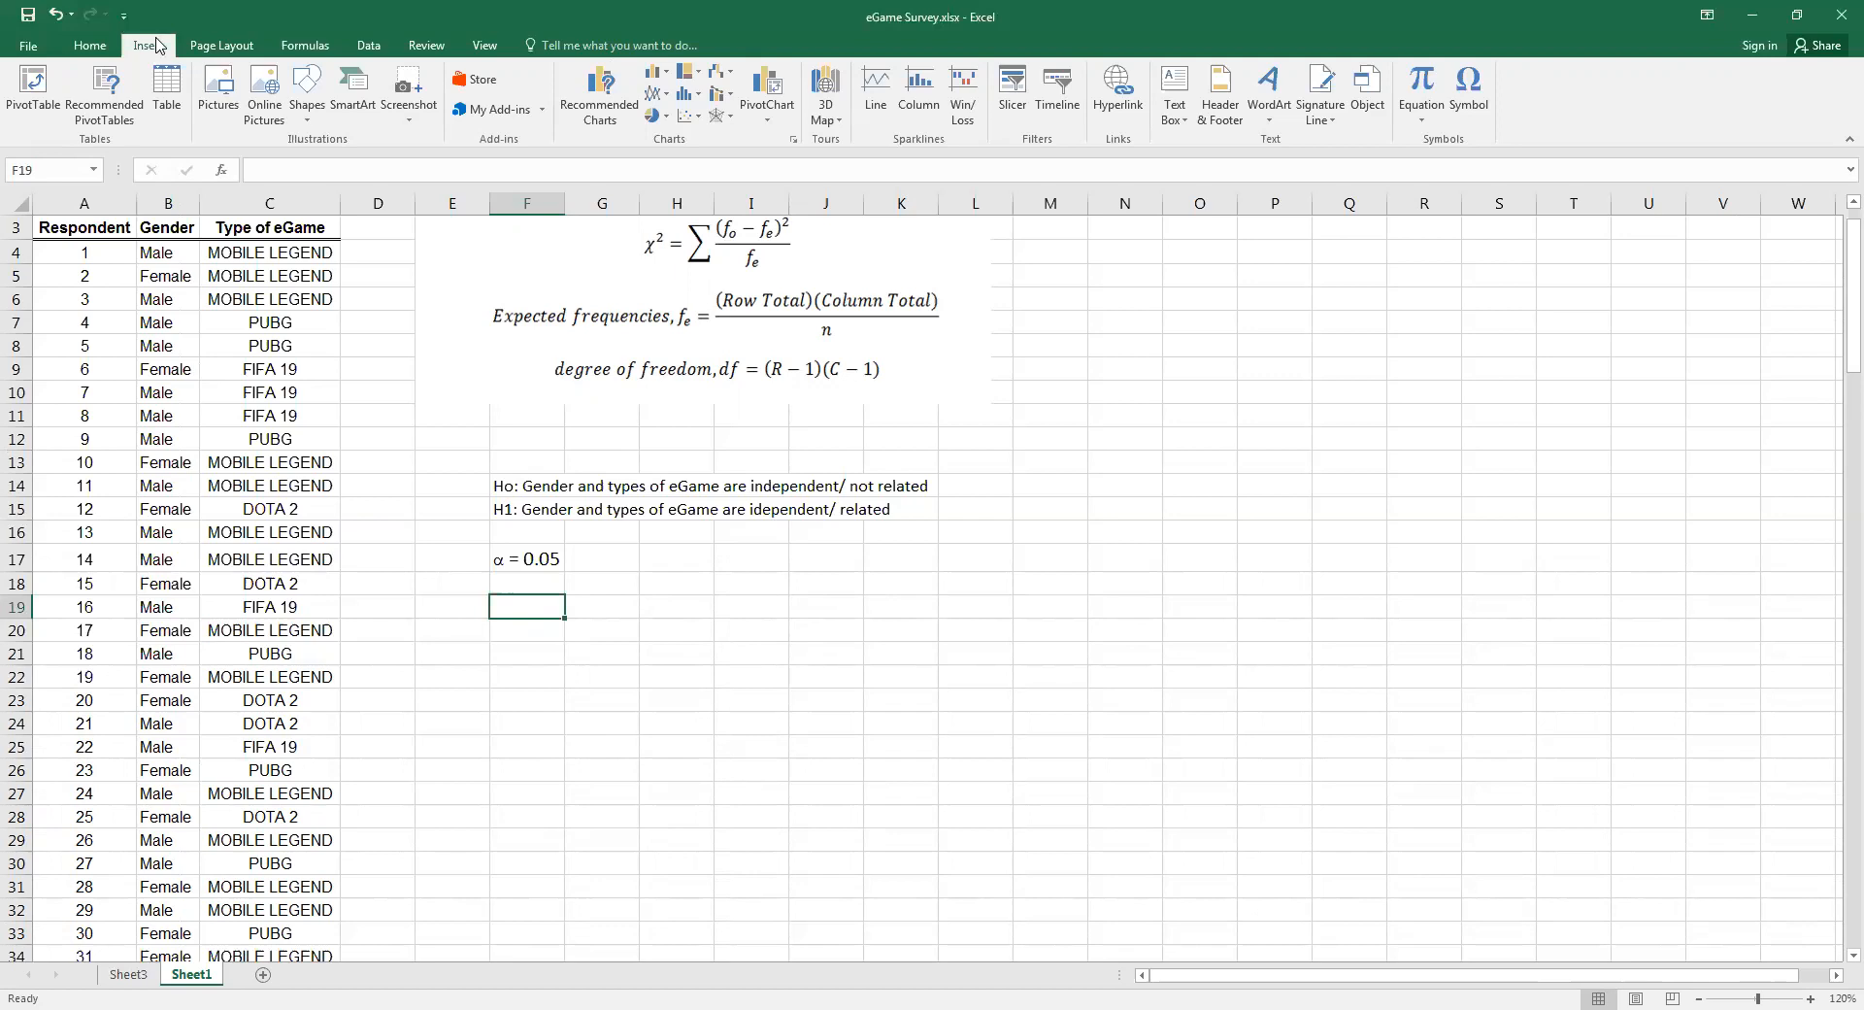
Enter the label χ2 in F19, inserting chi as a symbol
left_click(1483, 105)
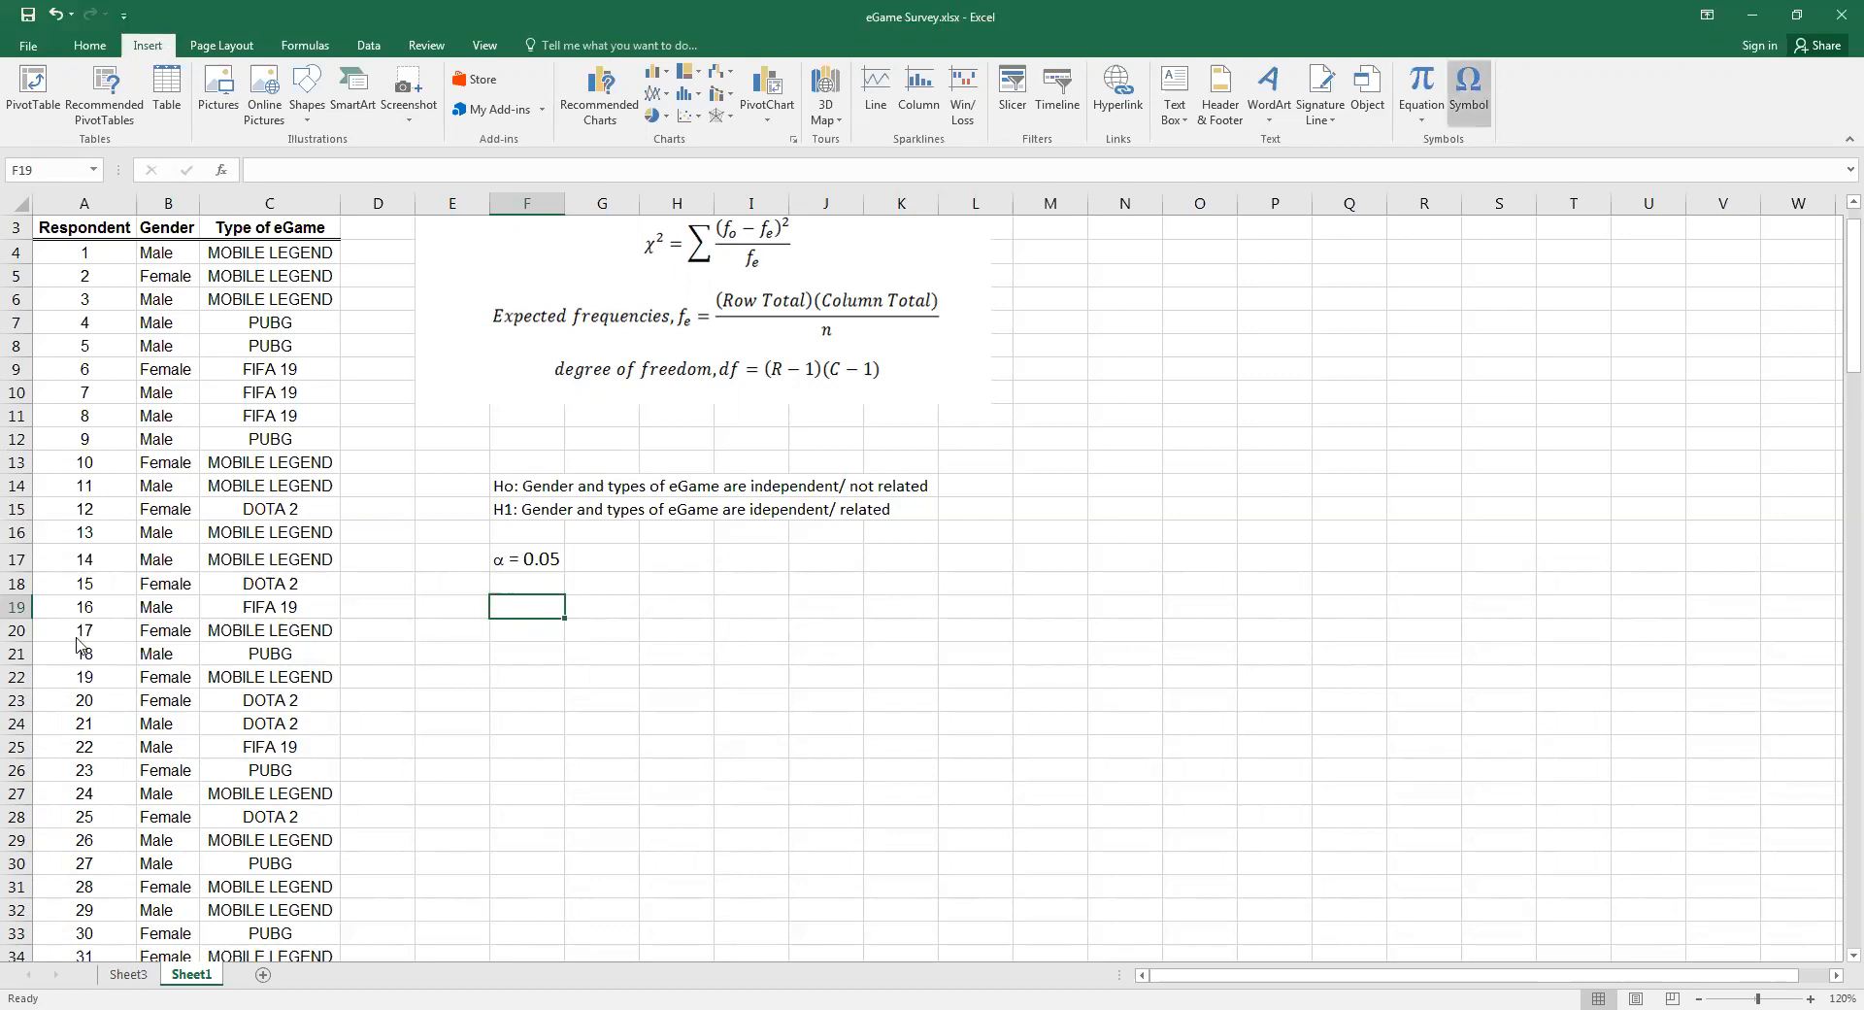
left_click(470, 731)
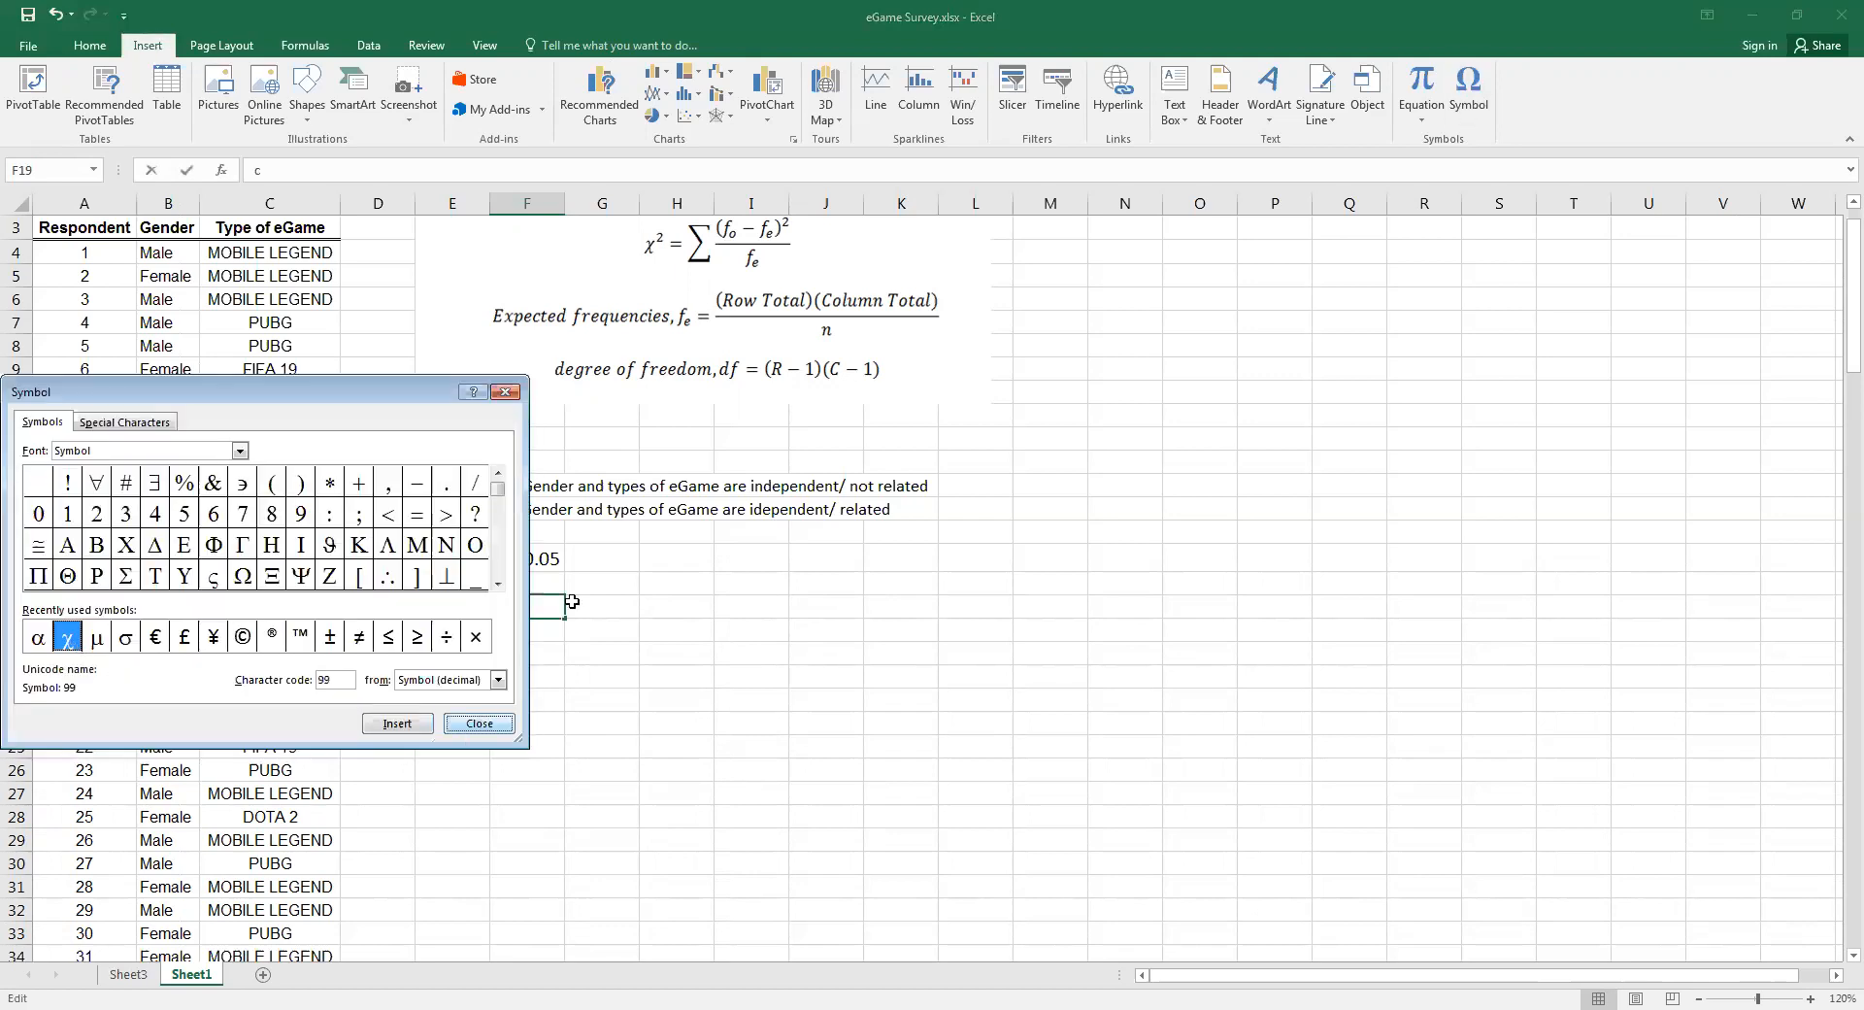
key("Escape")
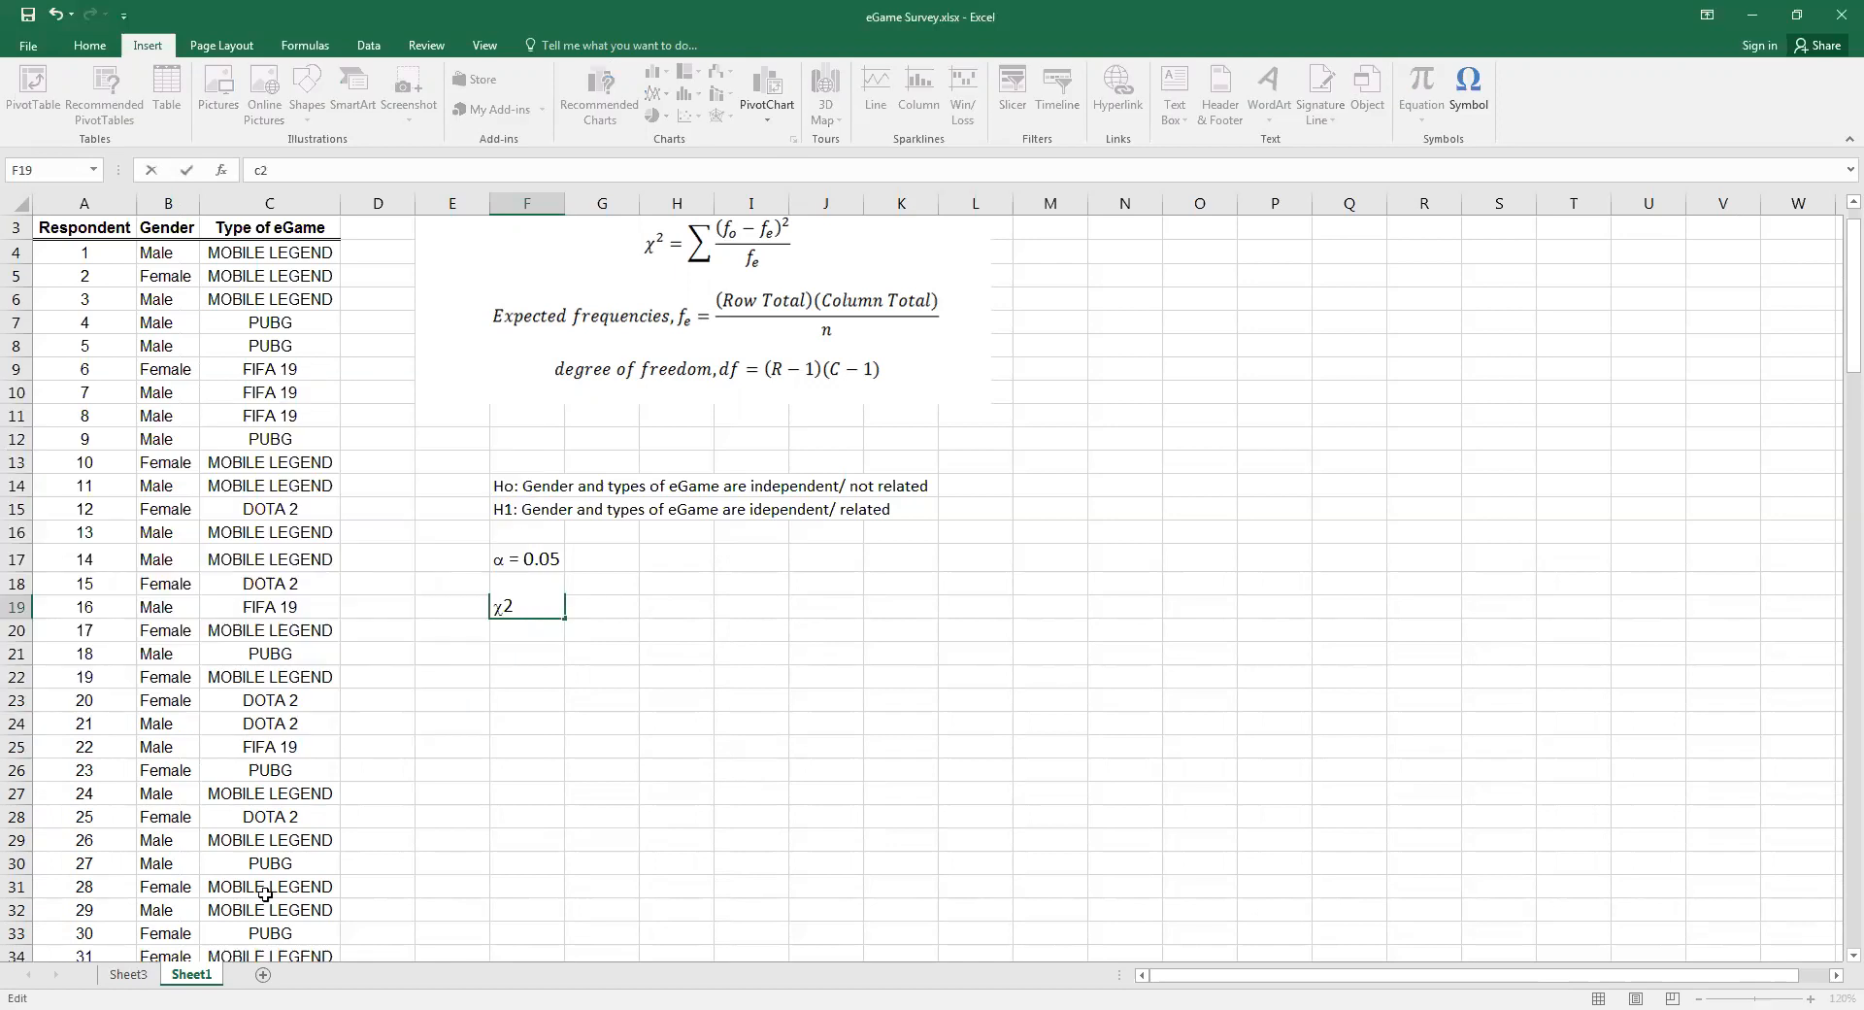
type("2")
key("Tab")
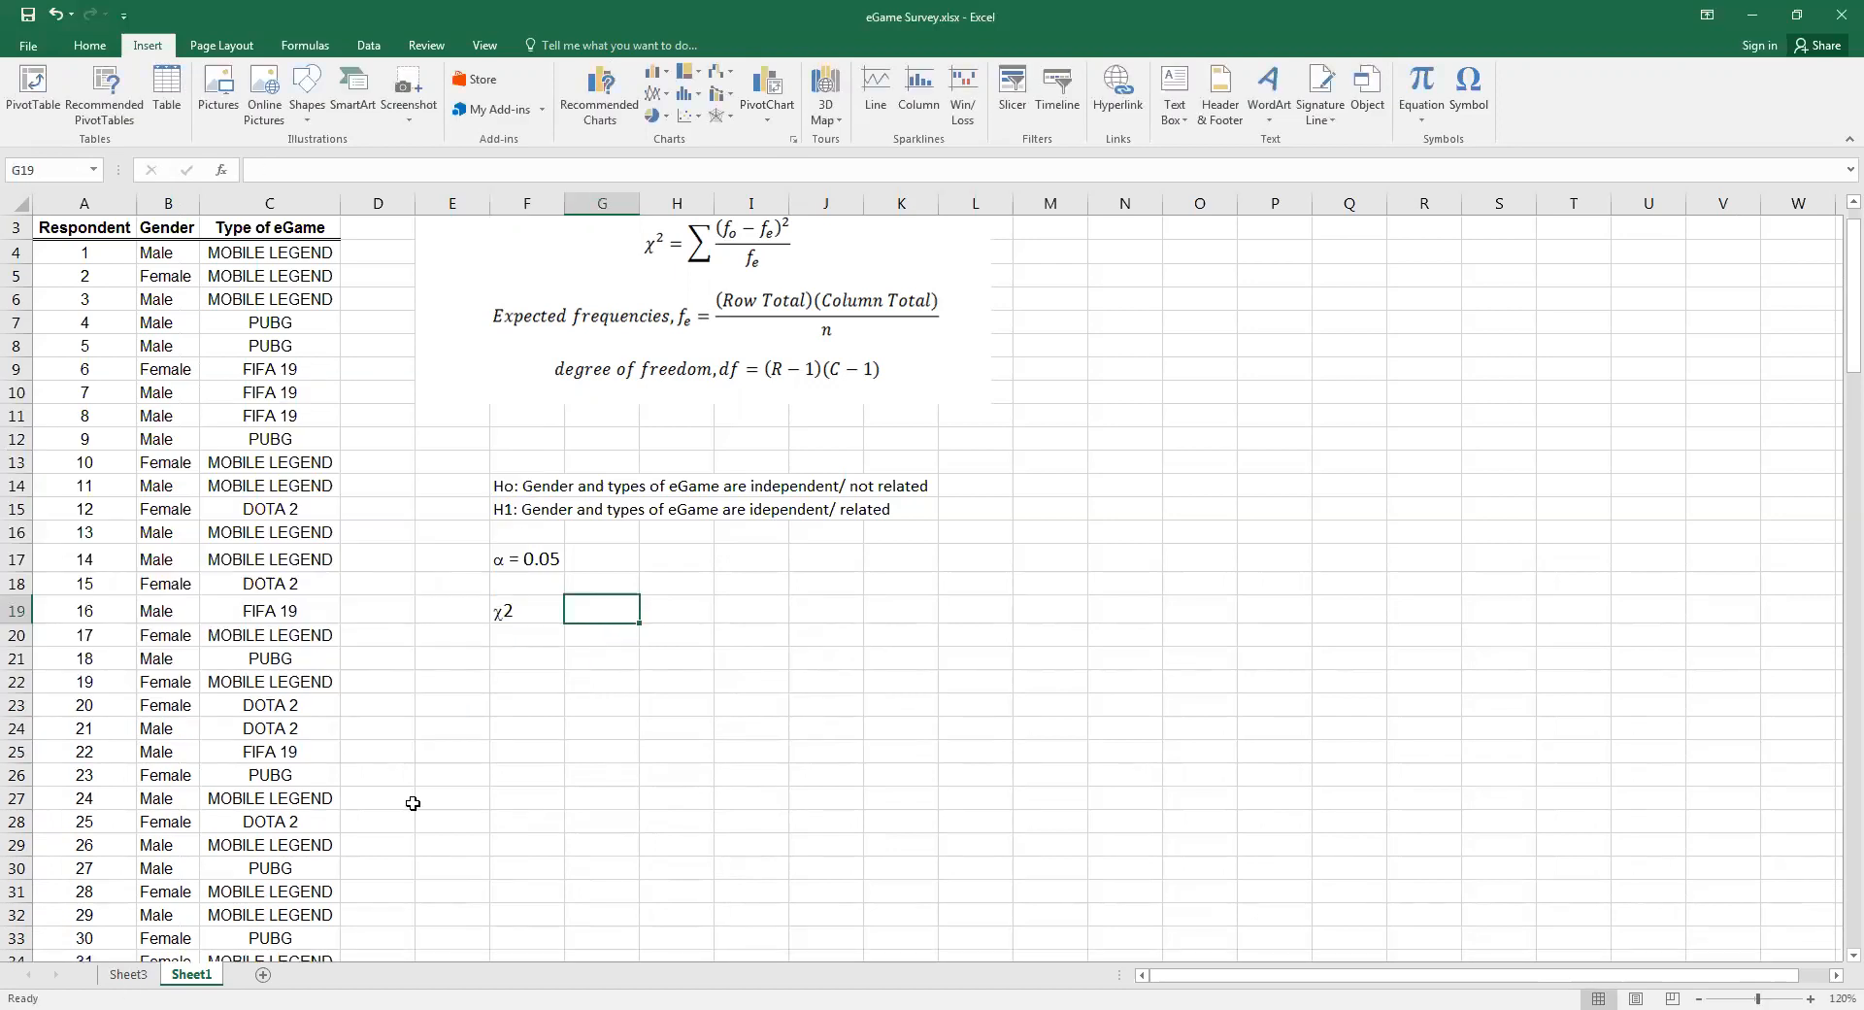
Try to copy the chi-square statistic from D32 of Sheet3 into G19 of Sheet1
left_click(127, 977)
left_click(495, 820)
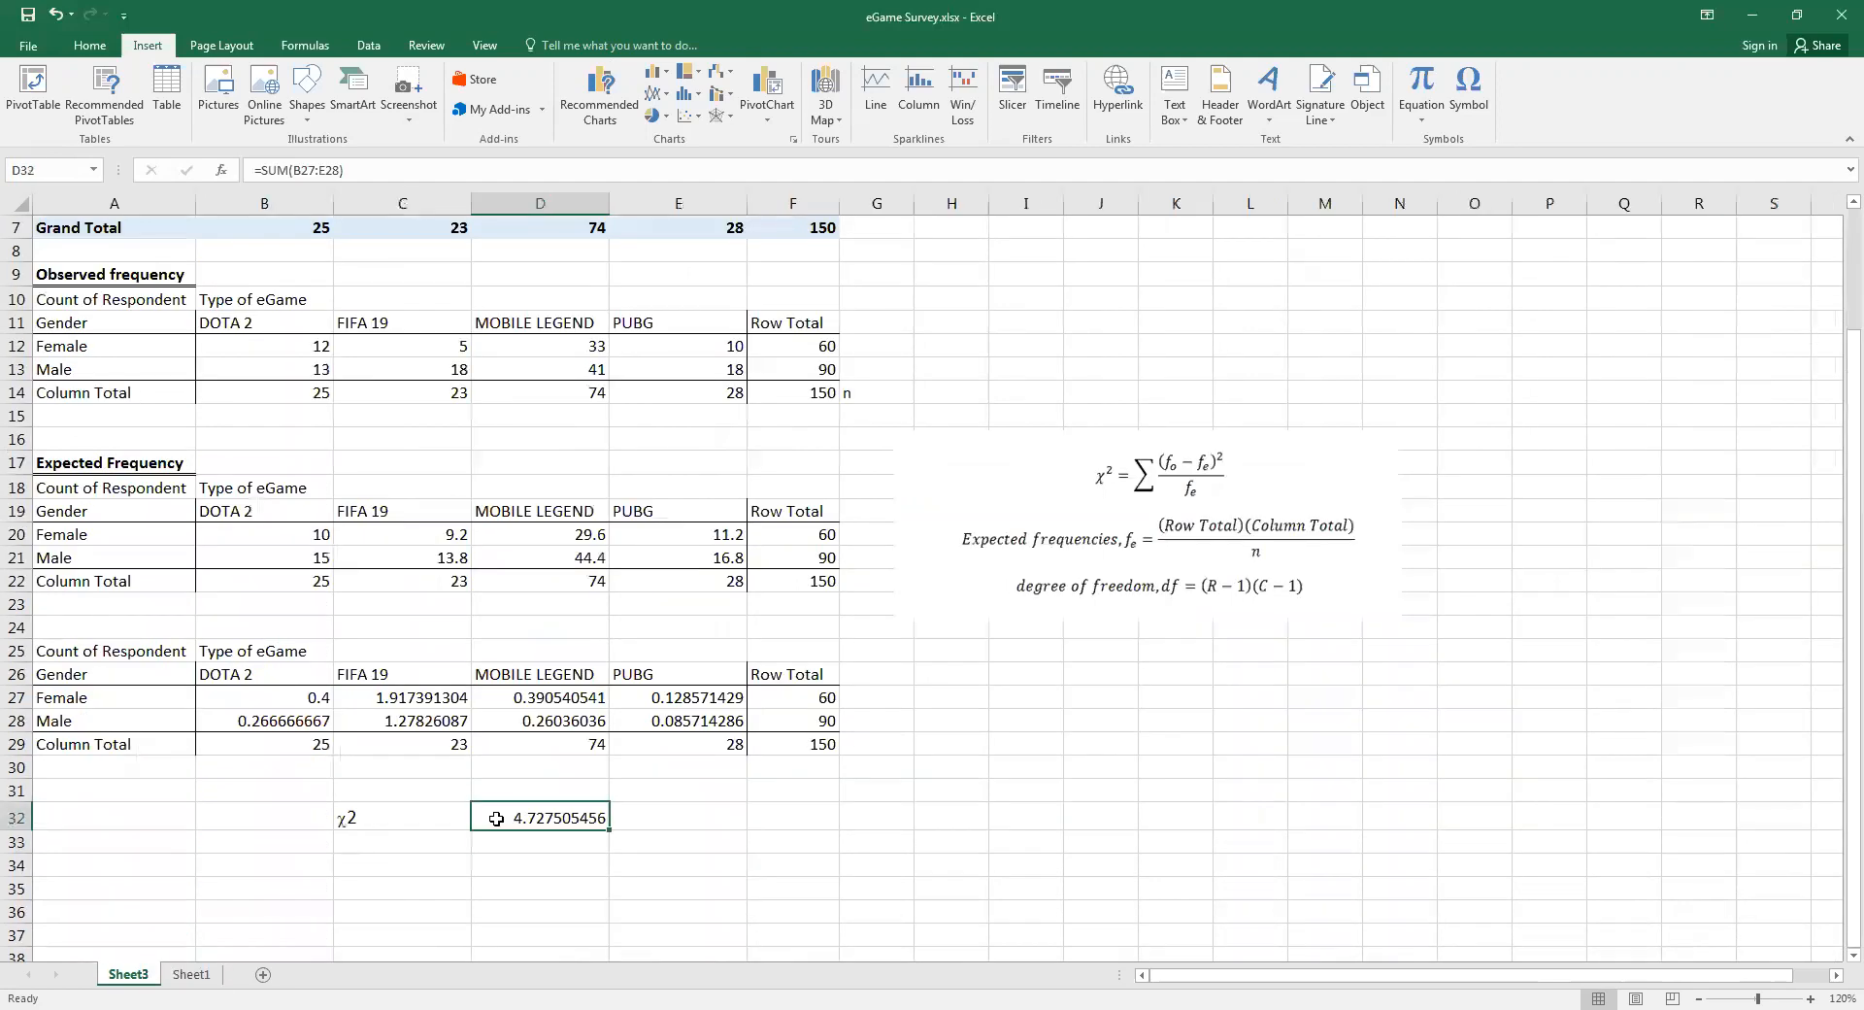
right_click(586, 452)
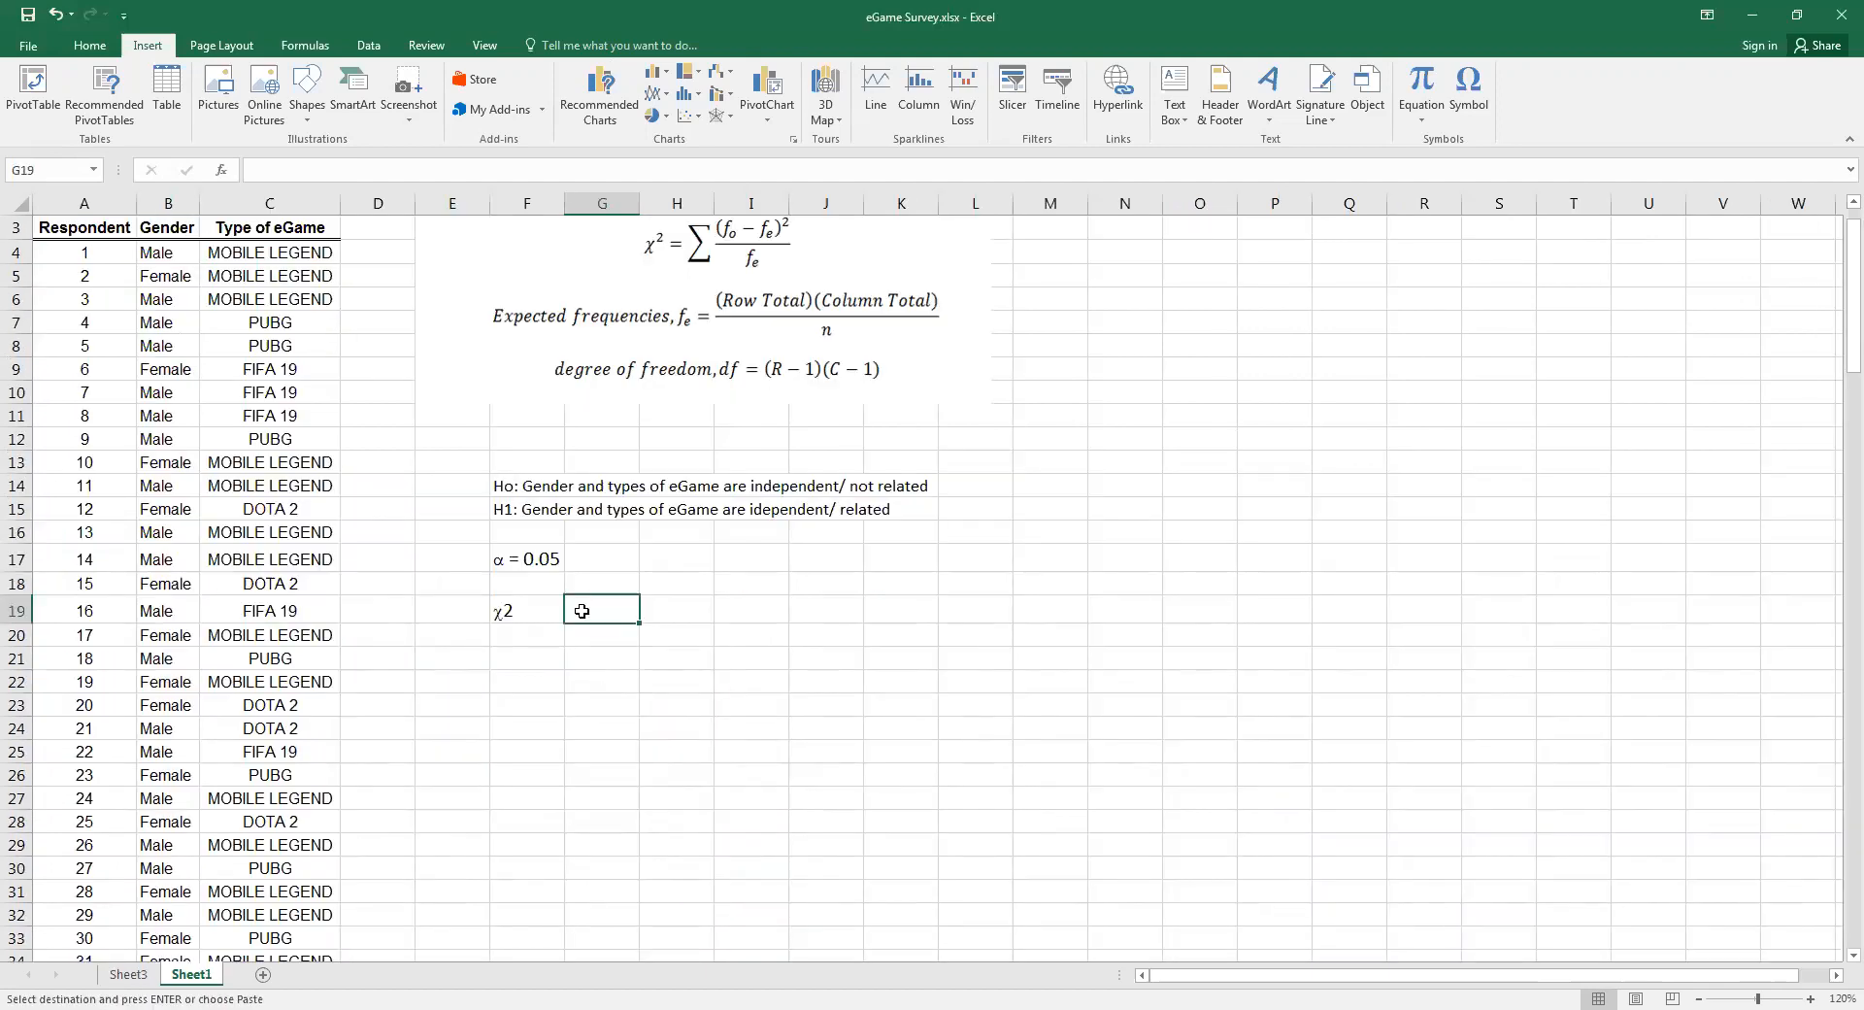
right_click(583, 610)
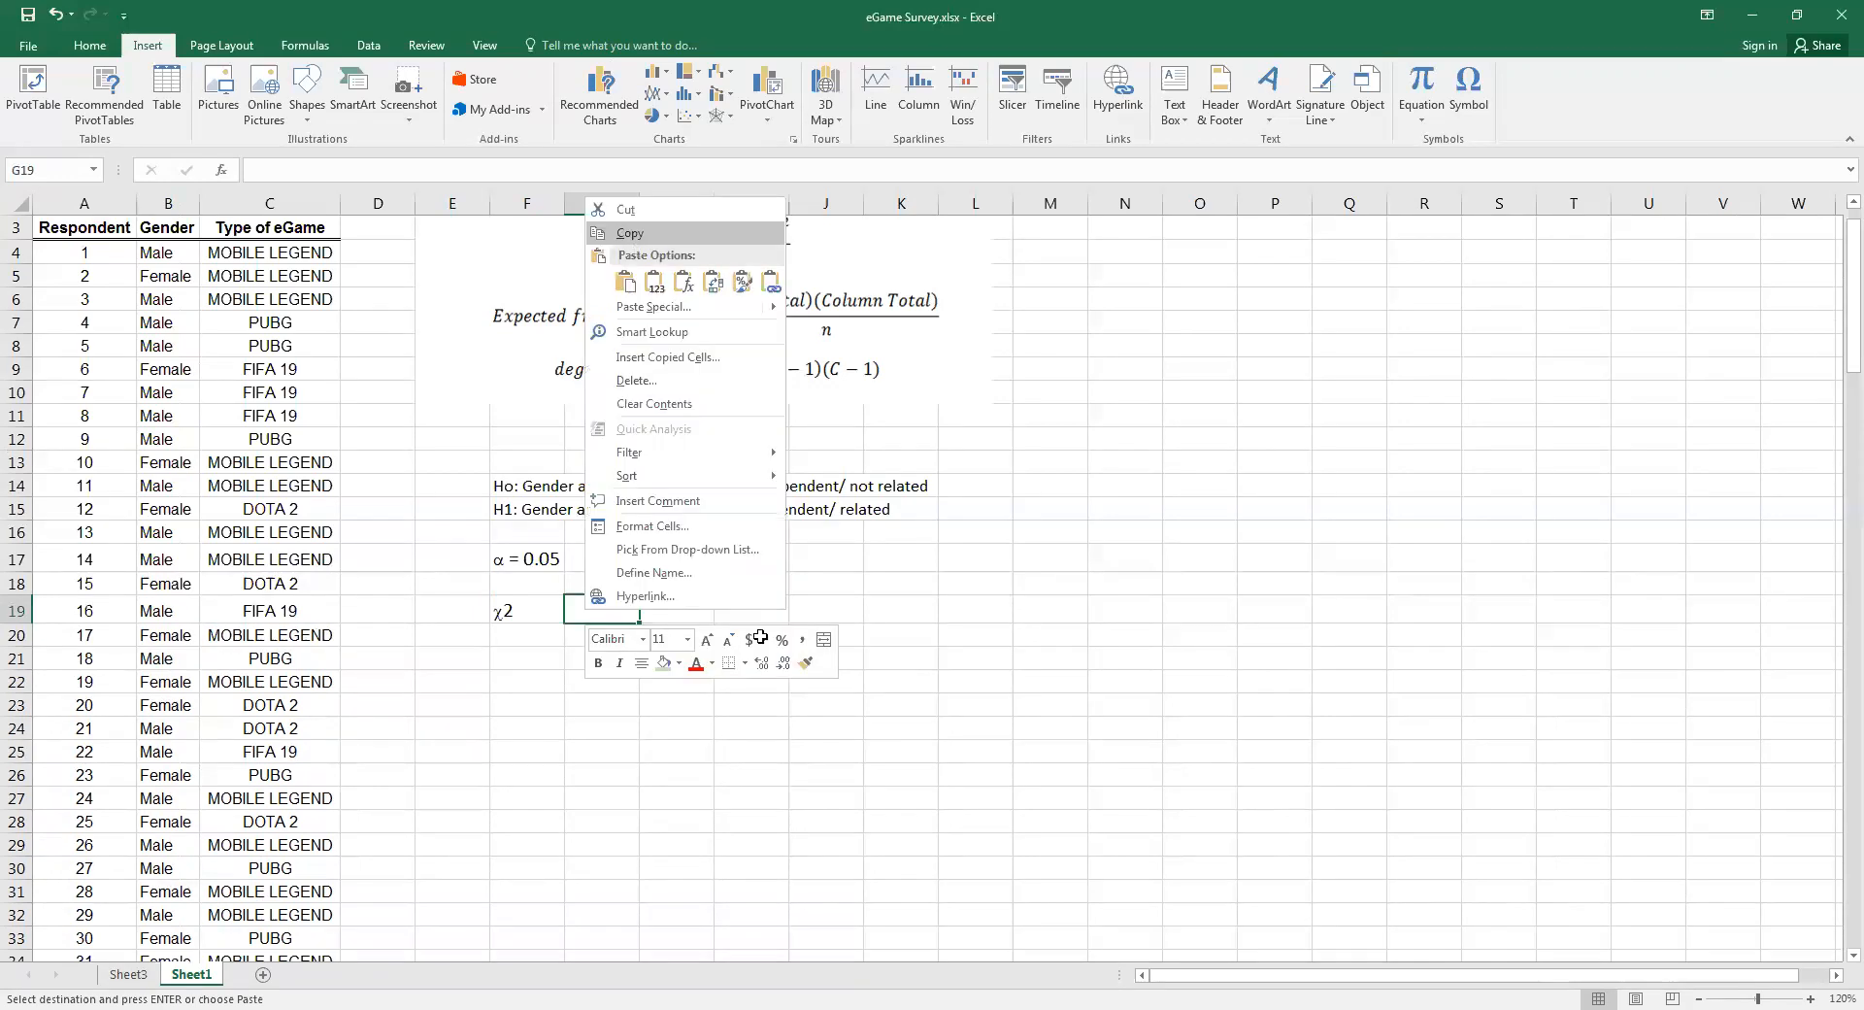
type("0")
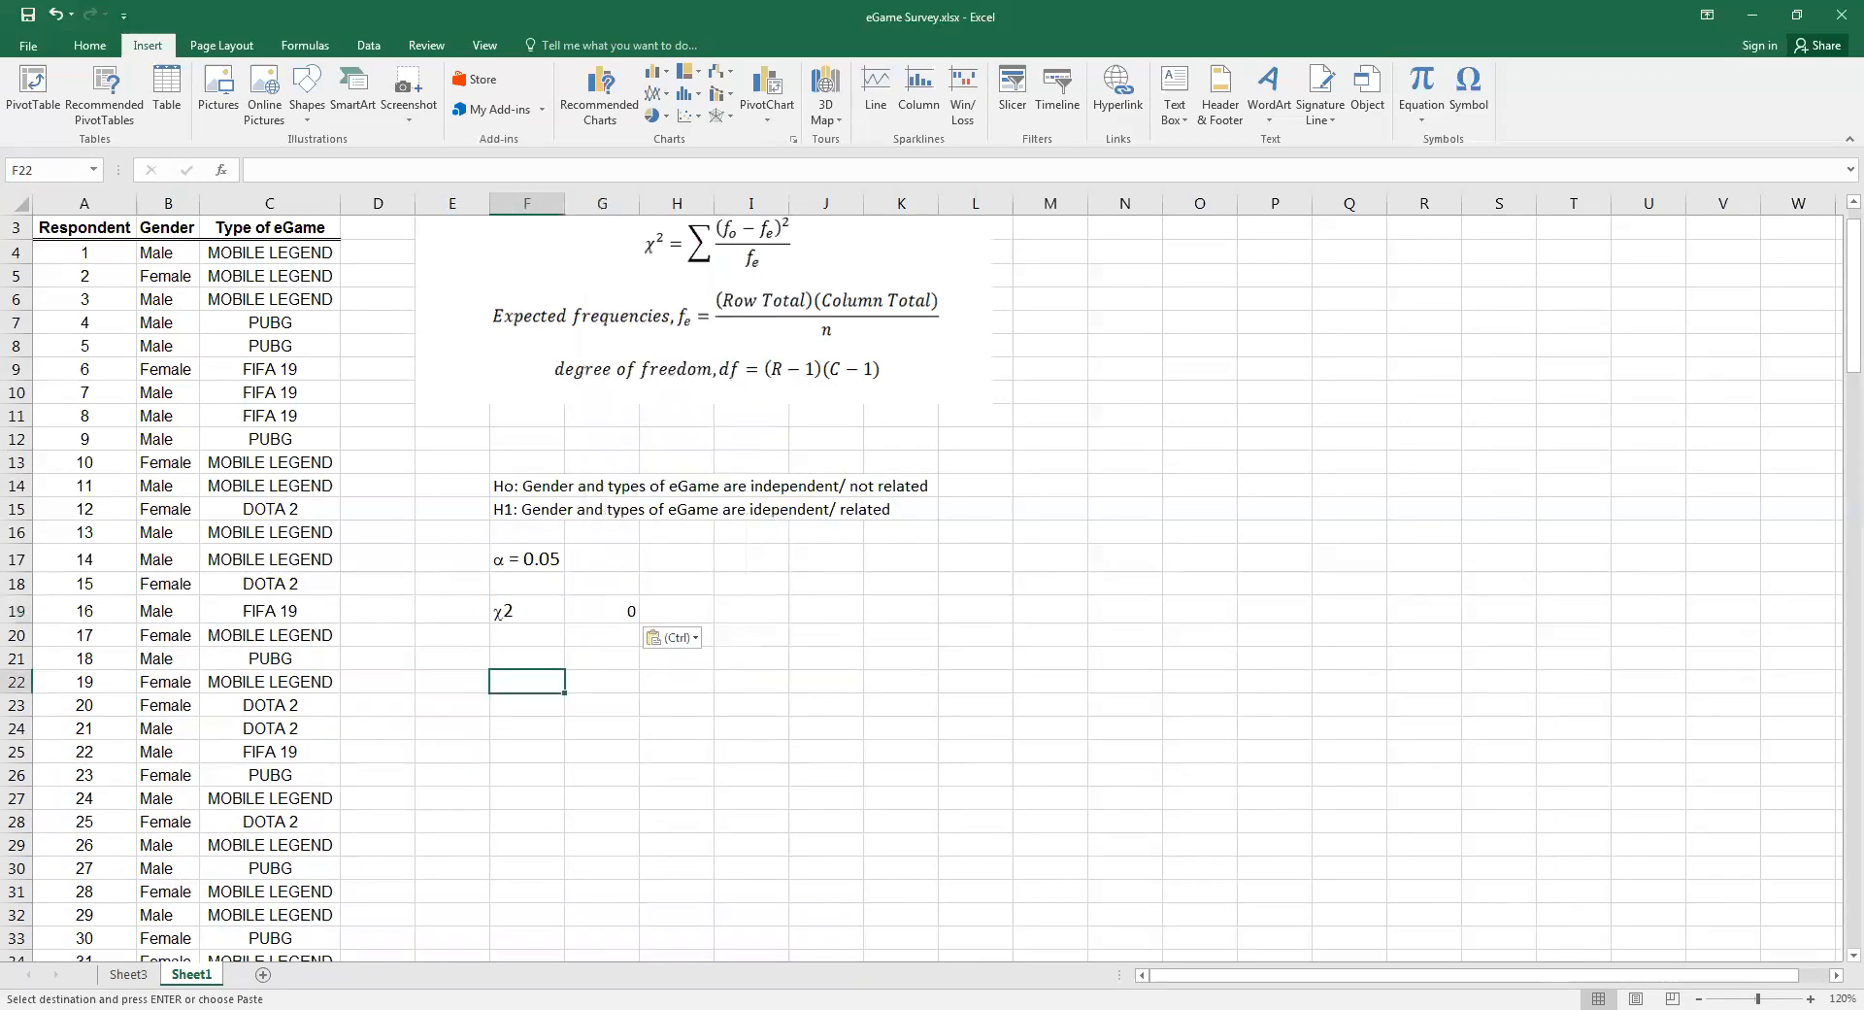
Check the chi-square statistic on Sheet3 and enter it as 4.7275 in G19 of Sheet1
key("ctrl+Page_Up")
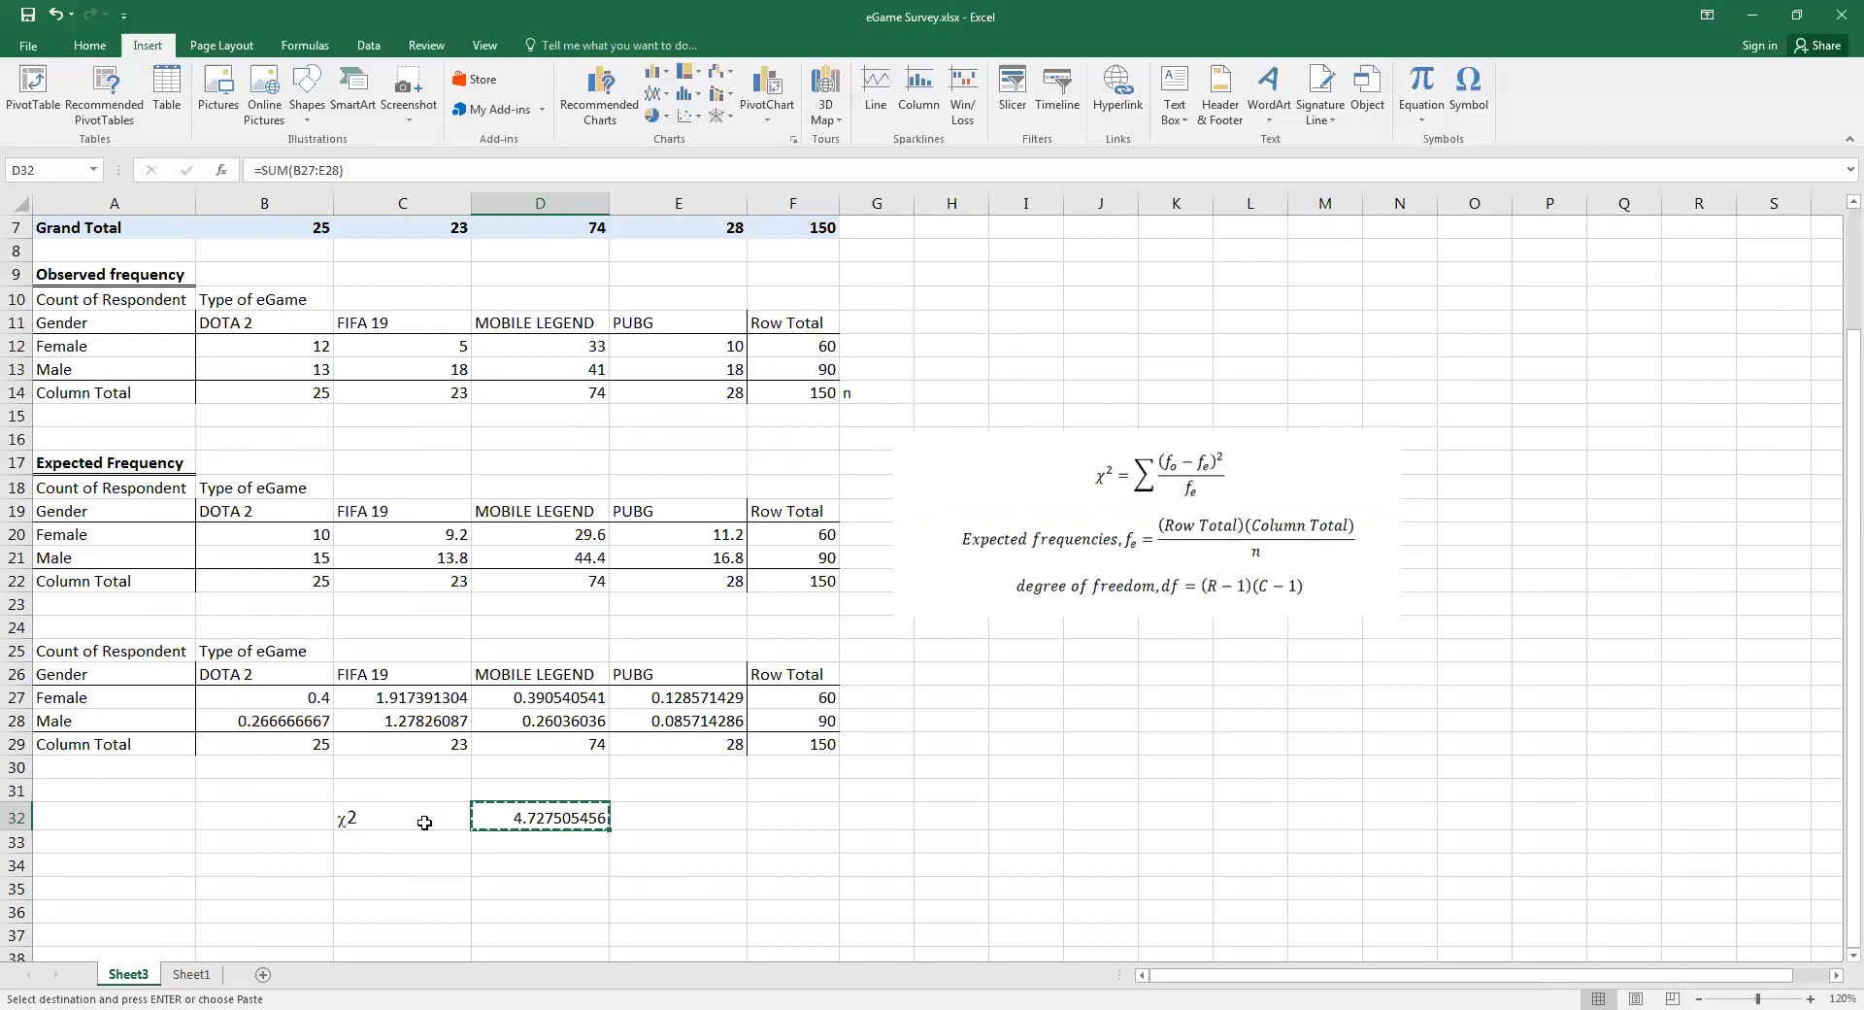
left_click(537, 882)
left_click(366, 815)
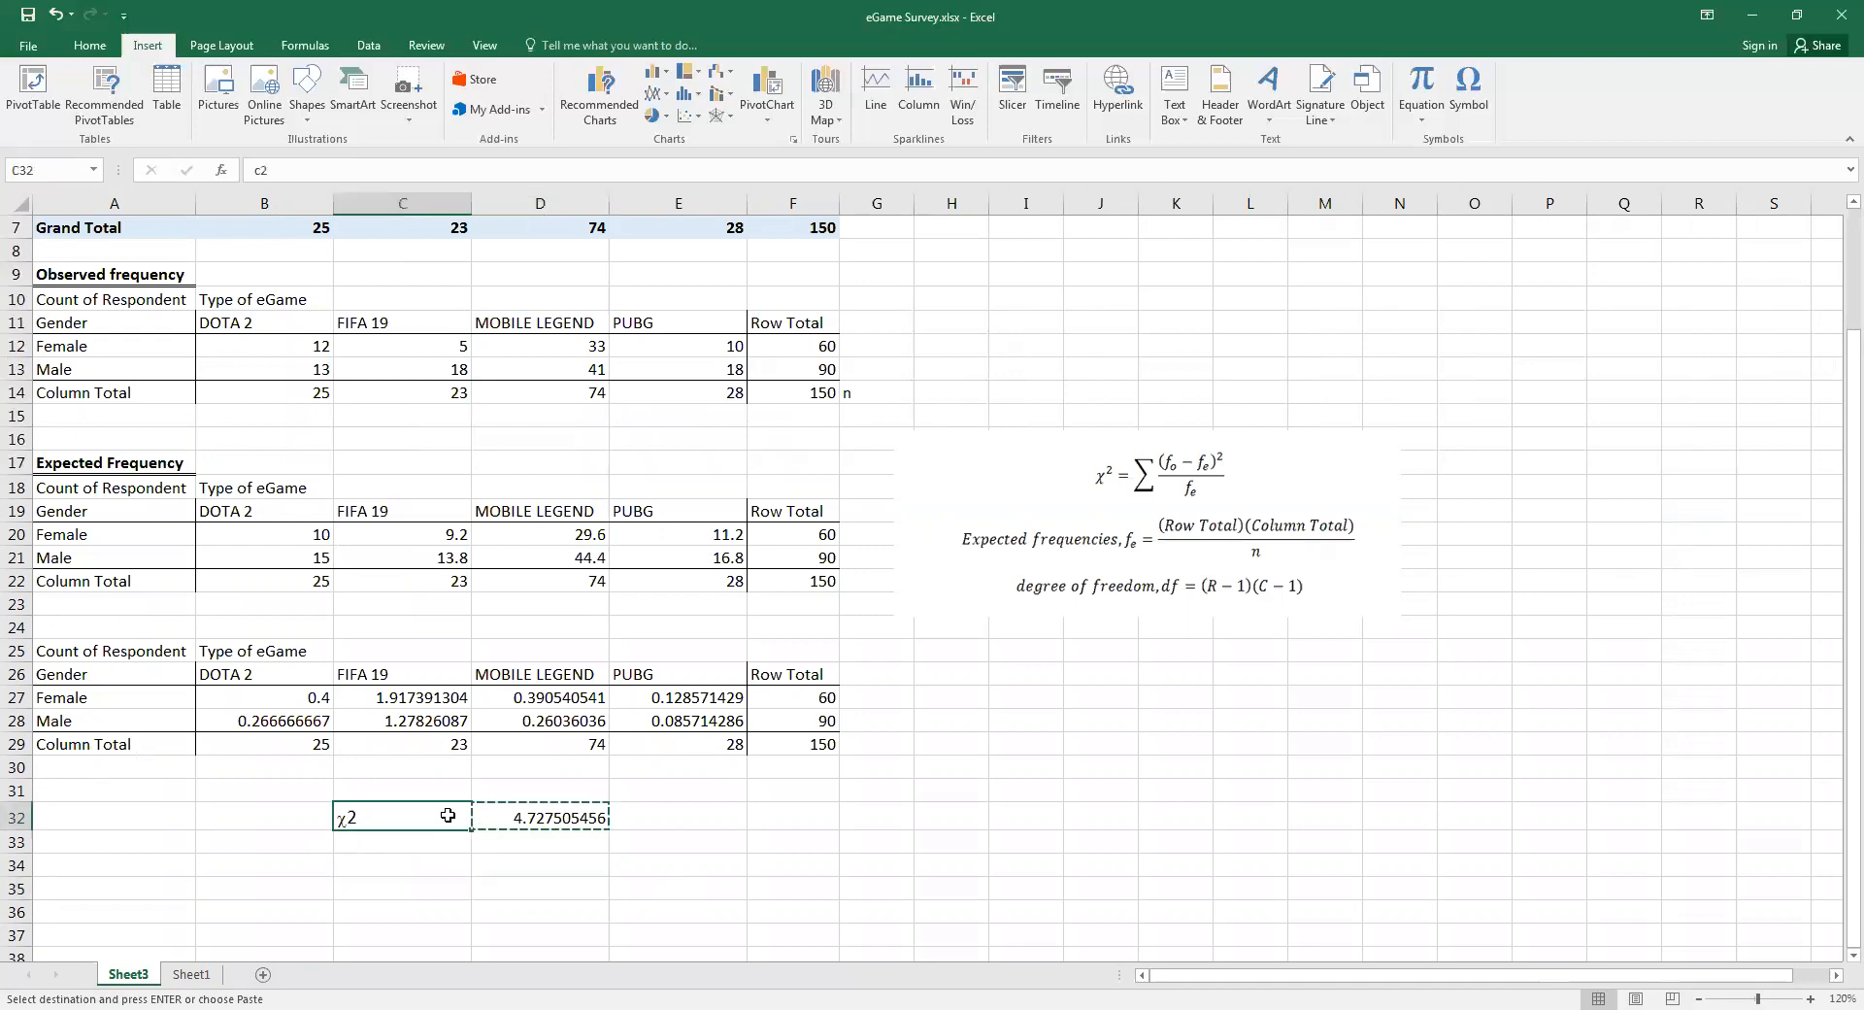
left_click(537, 895)
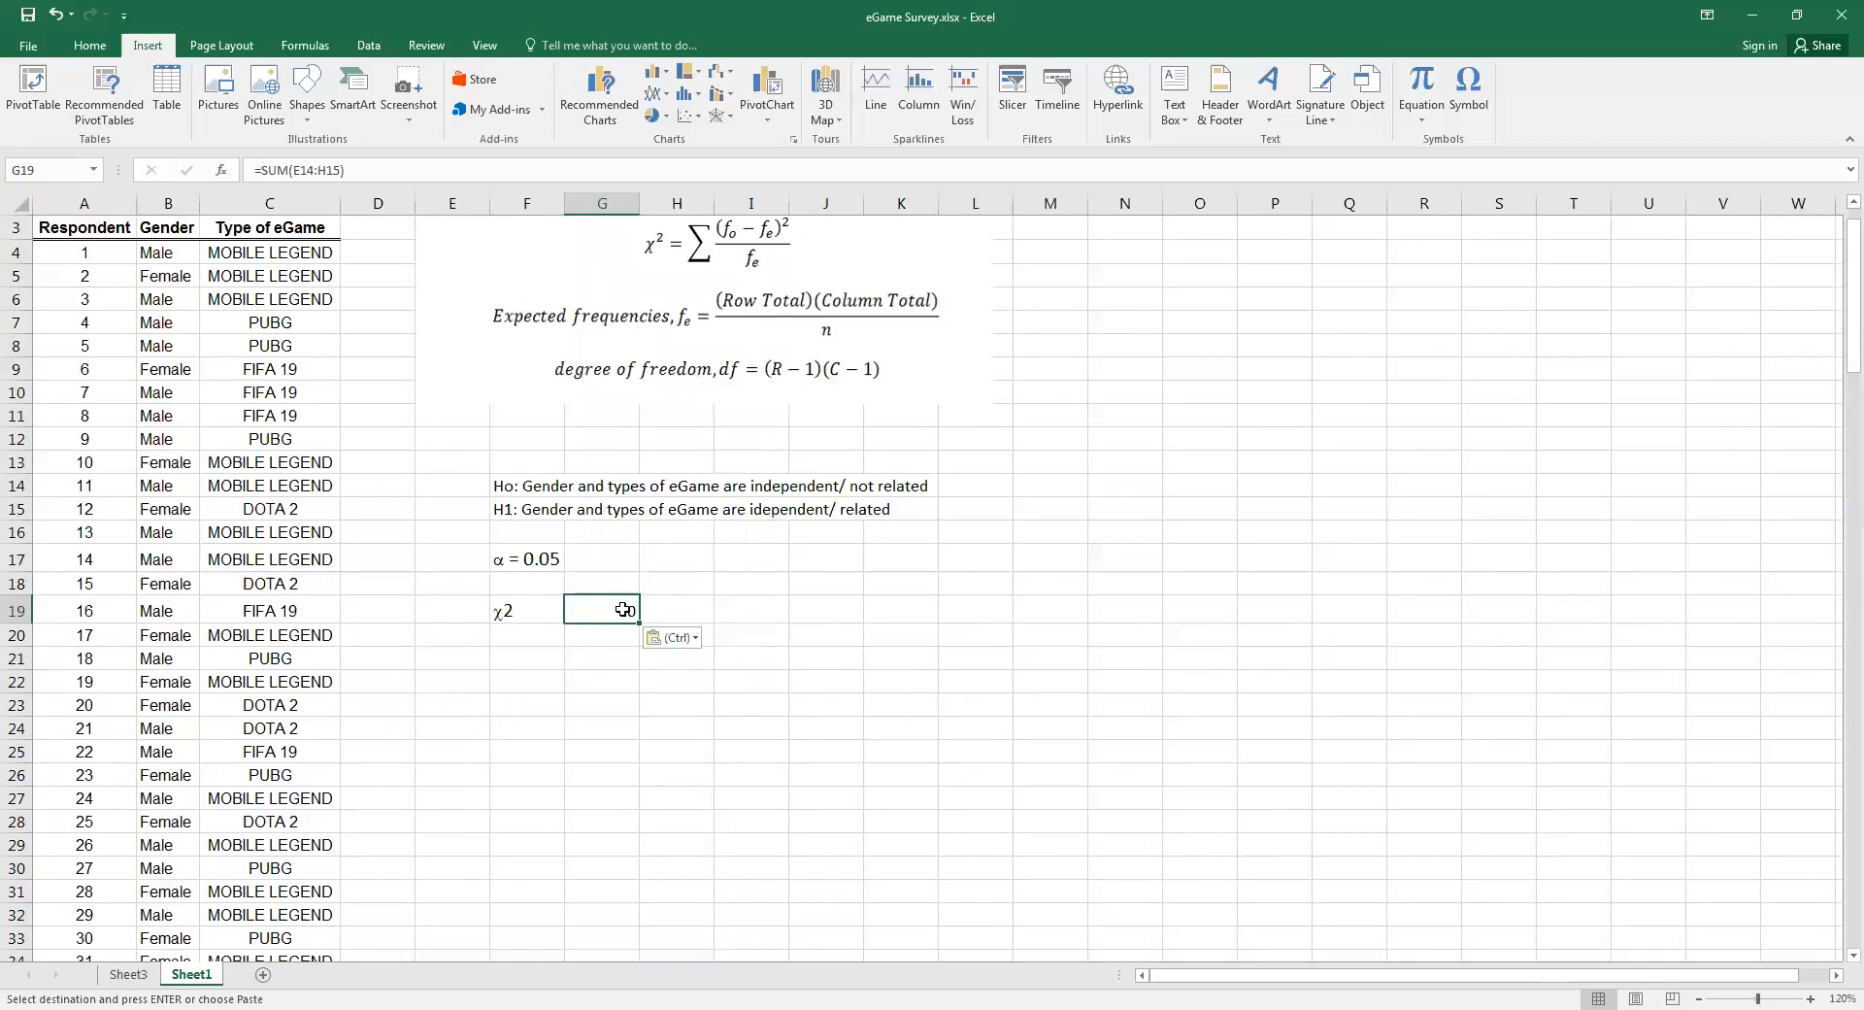
type("4.725")
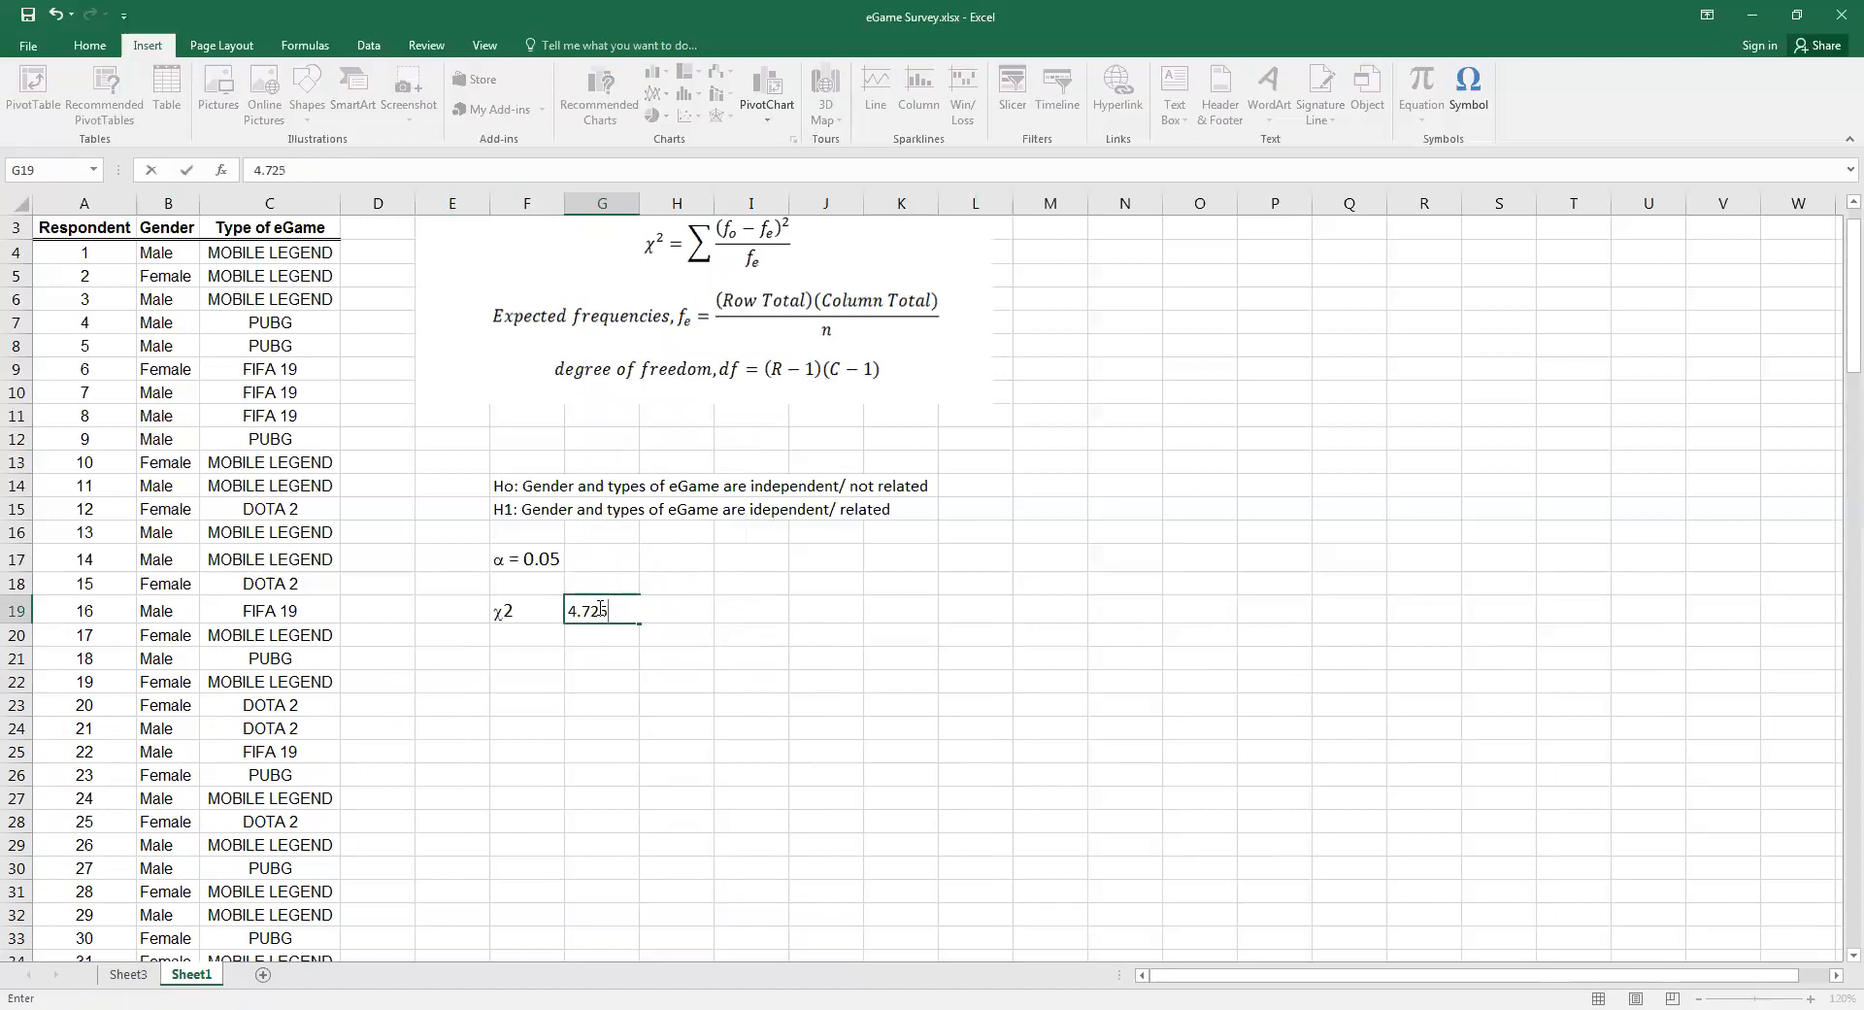
type("7")
left_click(595, 680)
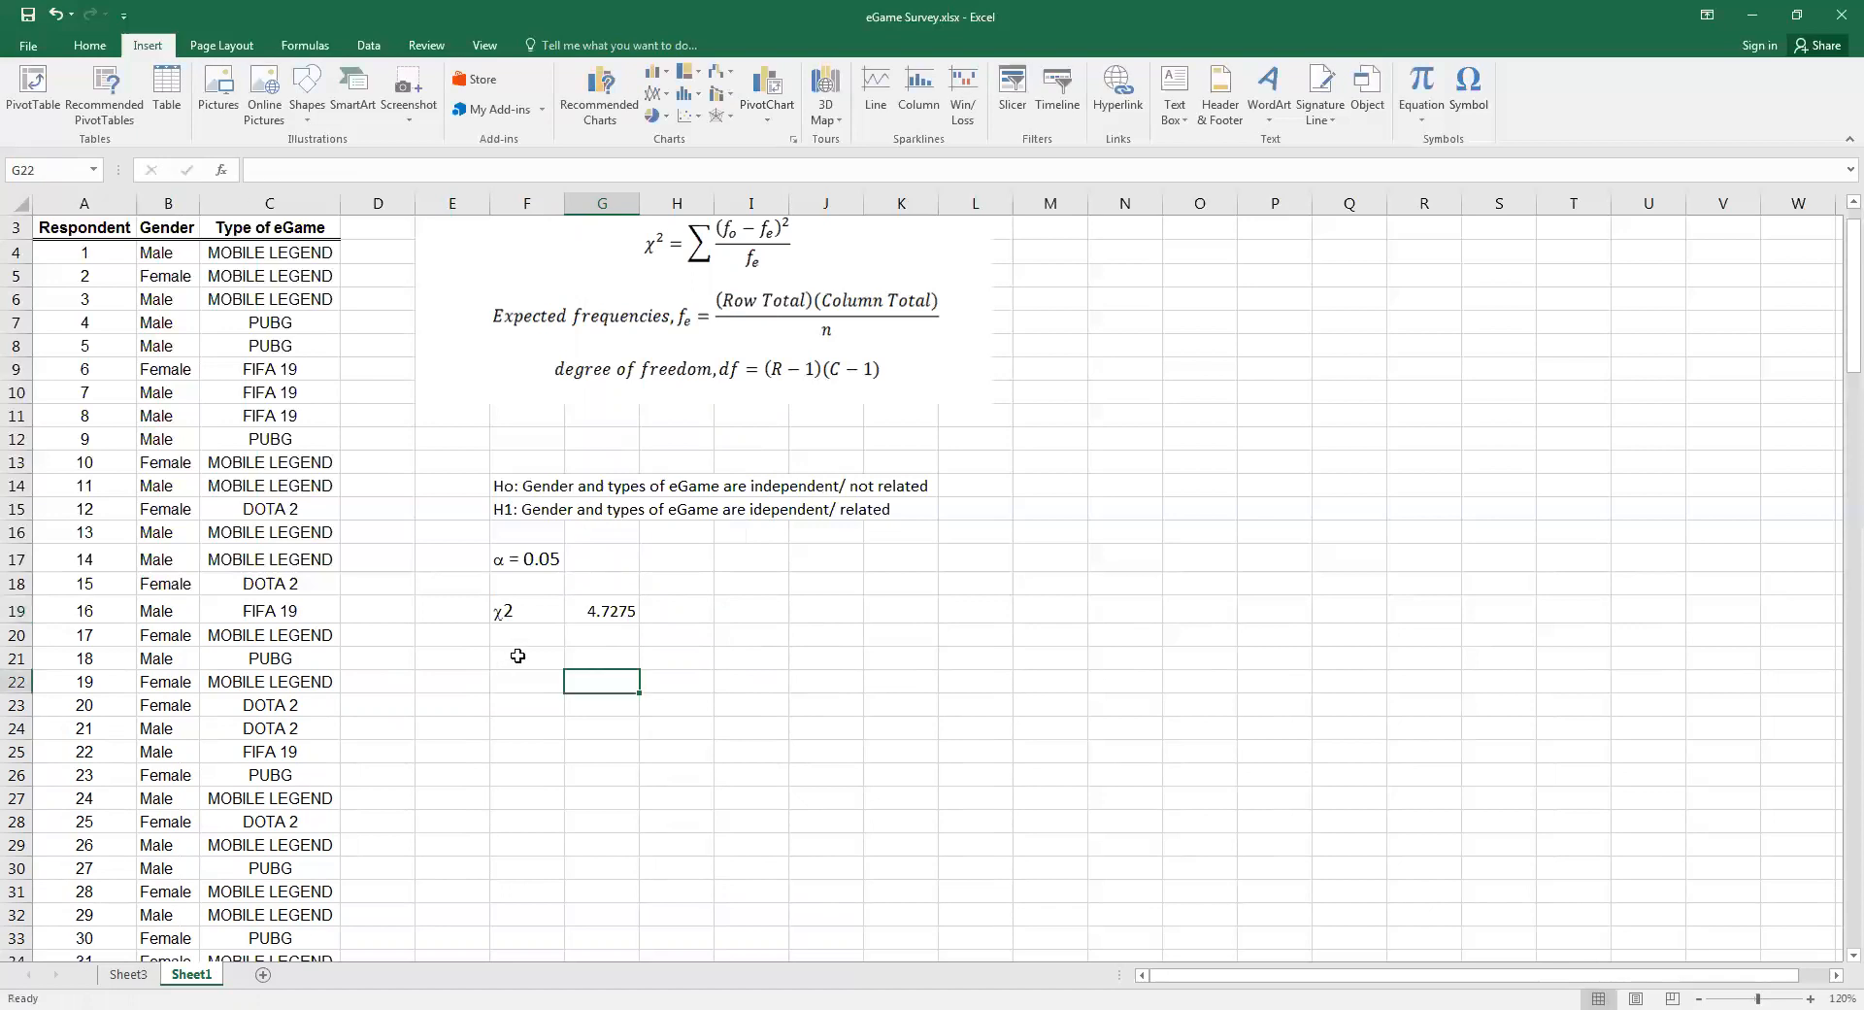
Write the heading "Critical Value Method" in F21
left_click(517, 656)
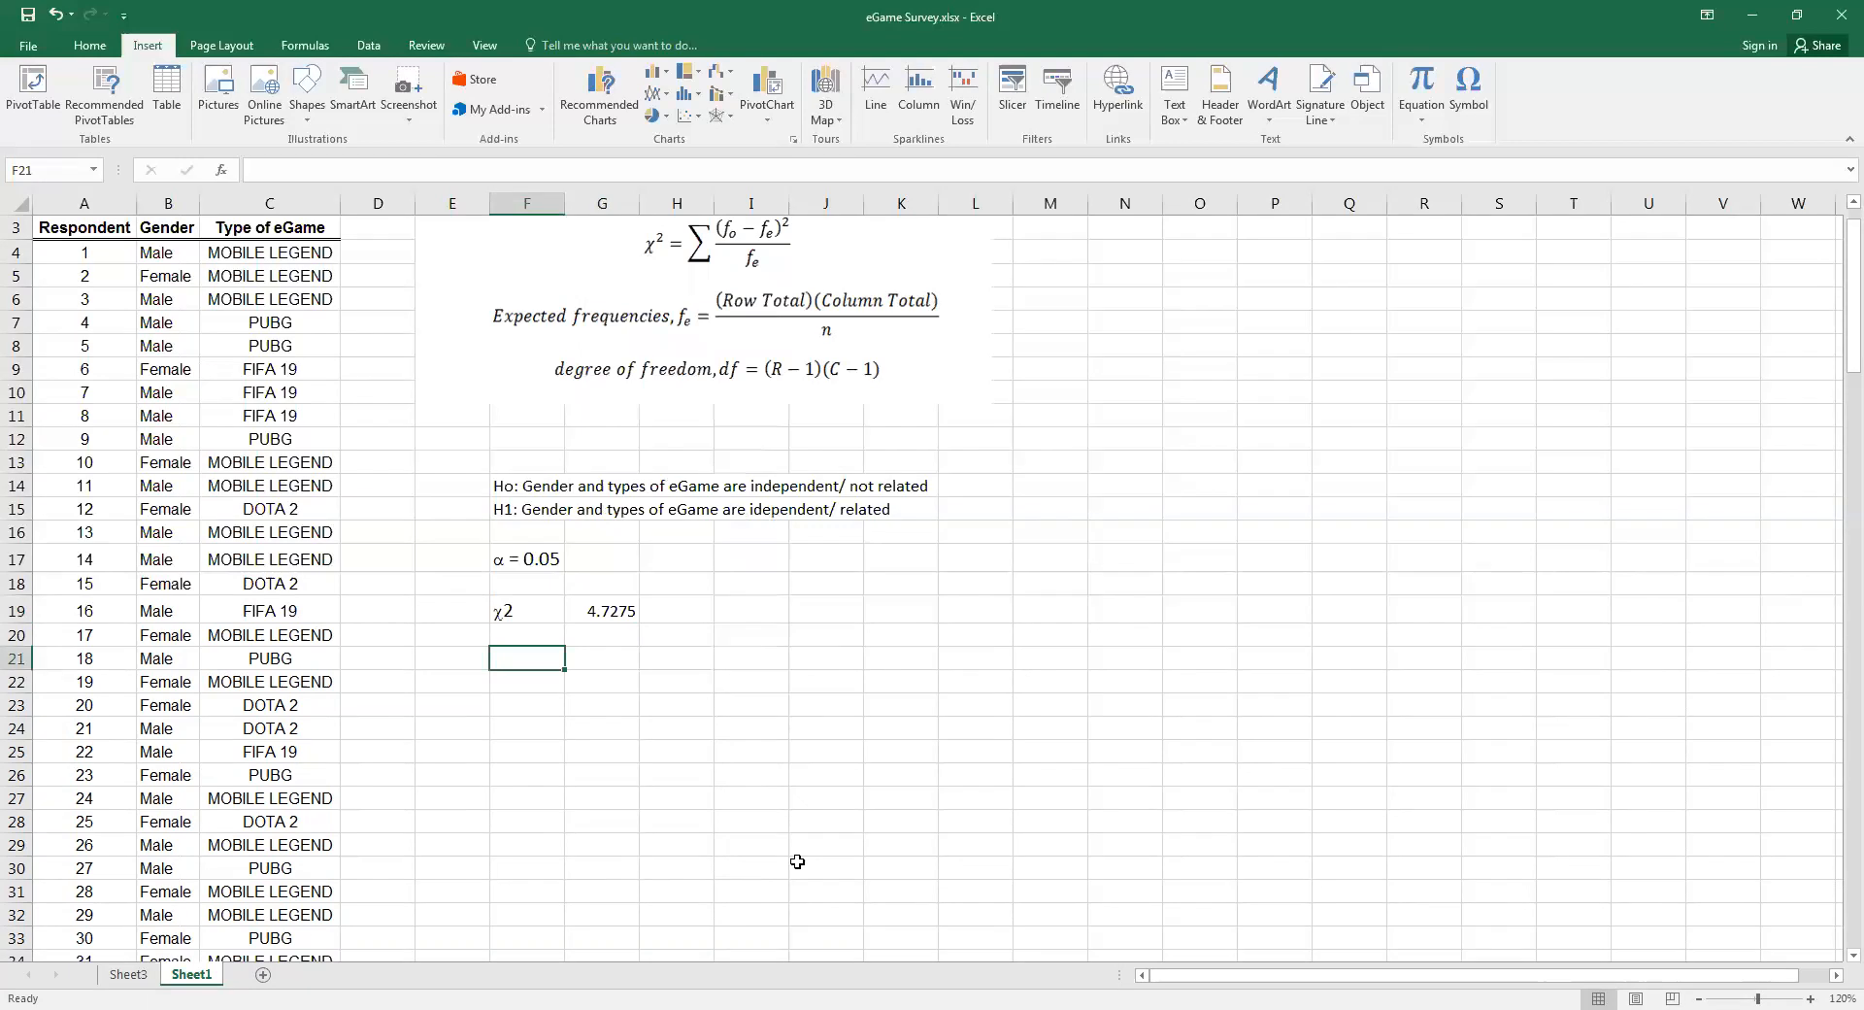
type("Critical ")
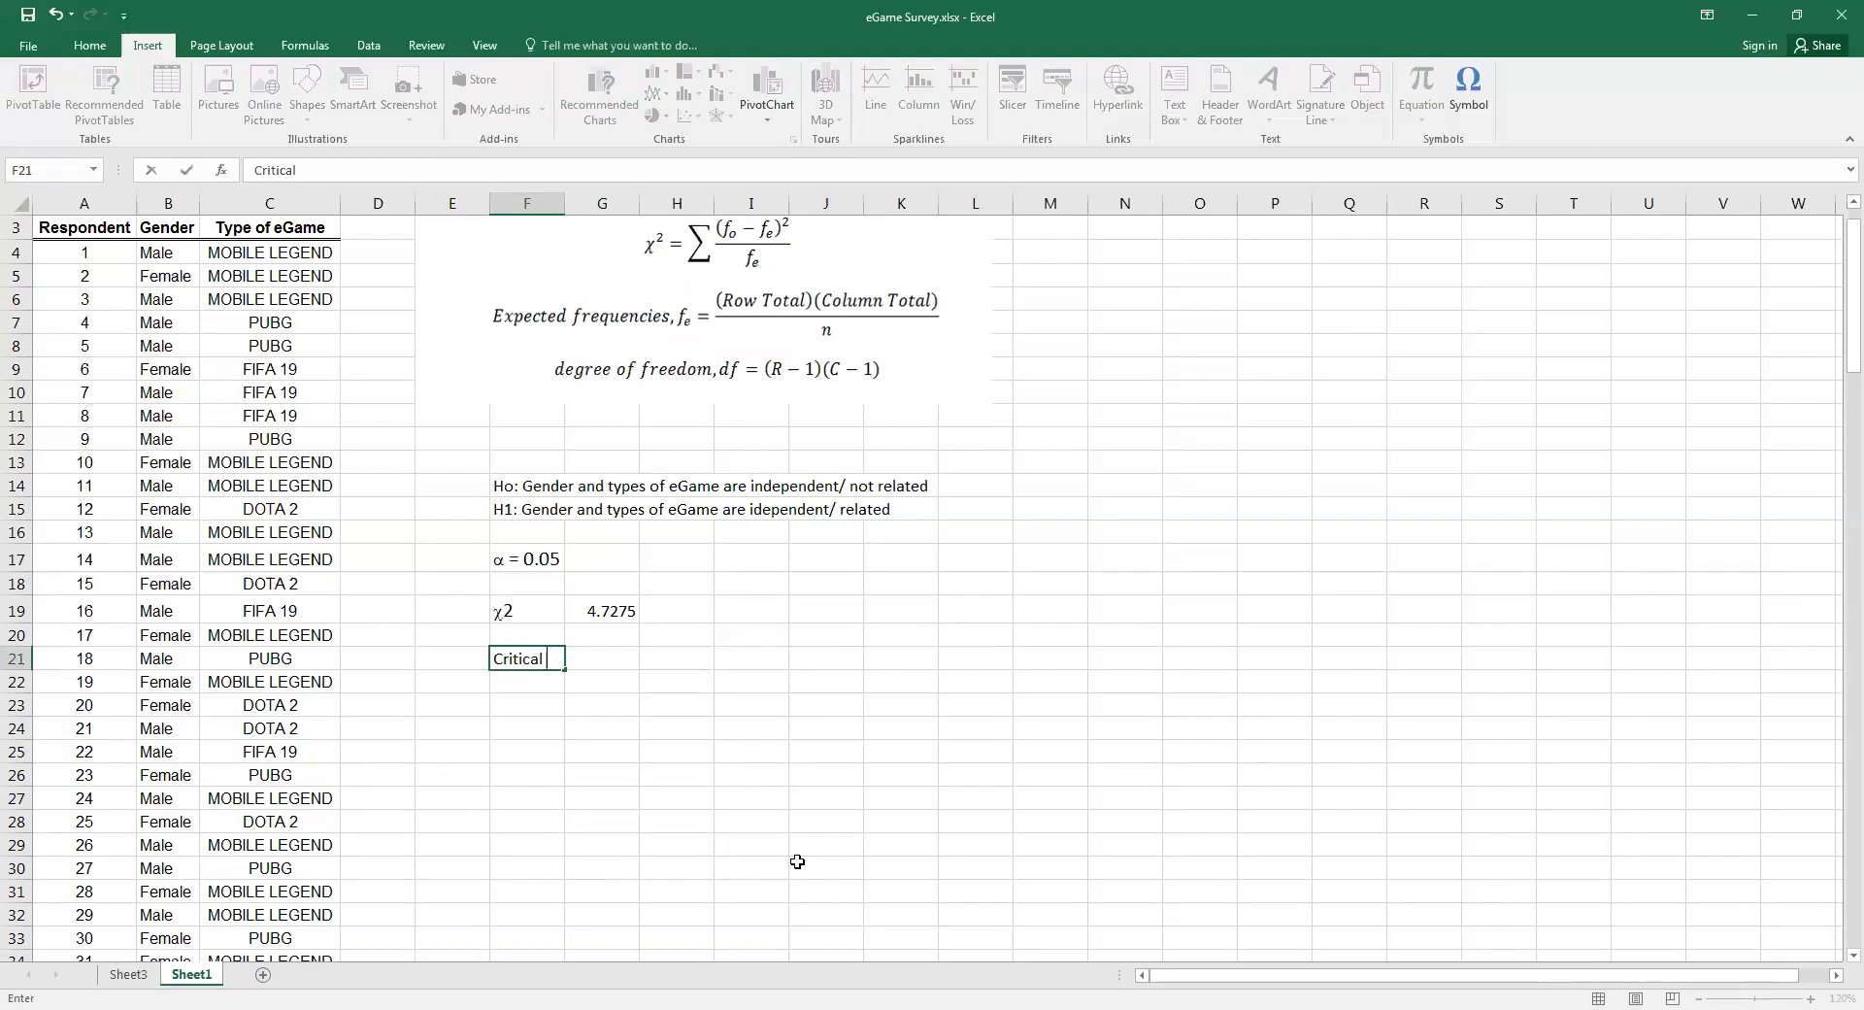
type("Value Method")
left_click(532, 788)
Format the heading cell F21 with a thick bottom border and bold text
left_click(529, 680)
key("Up")
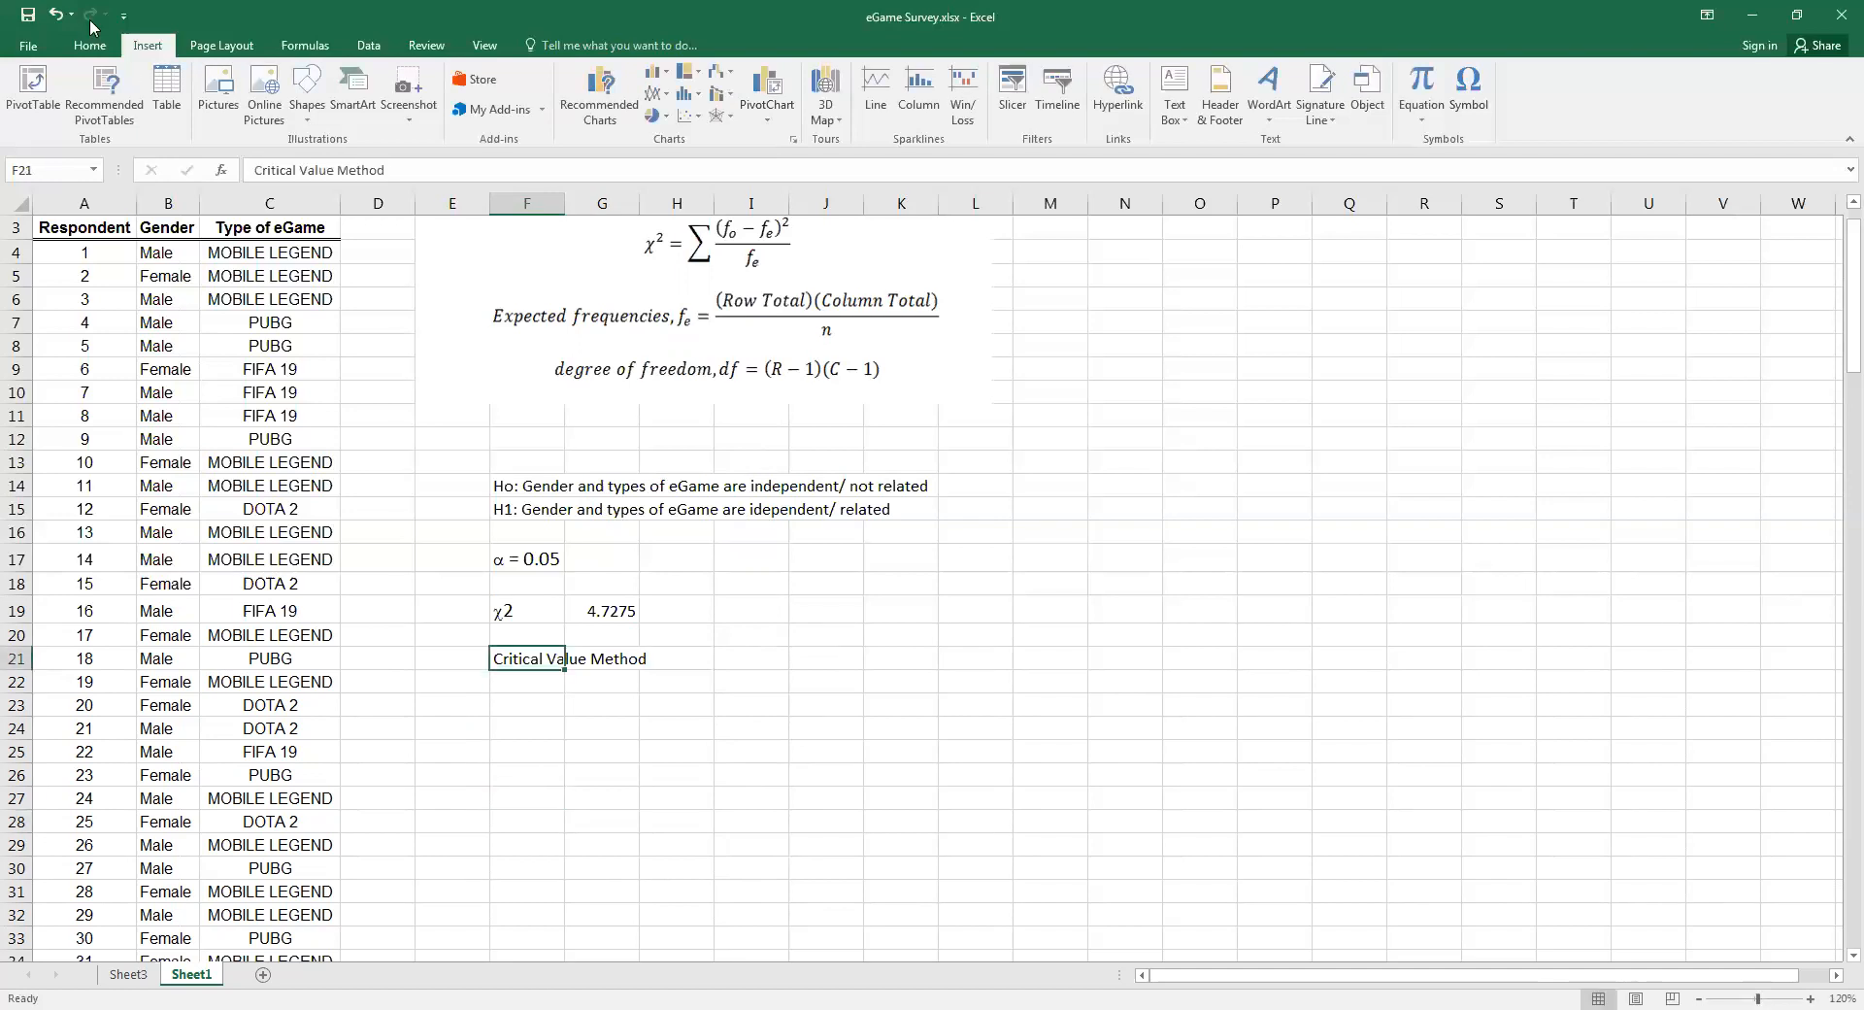
left_click(267, 110)
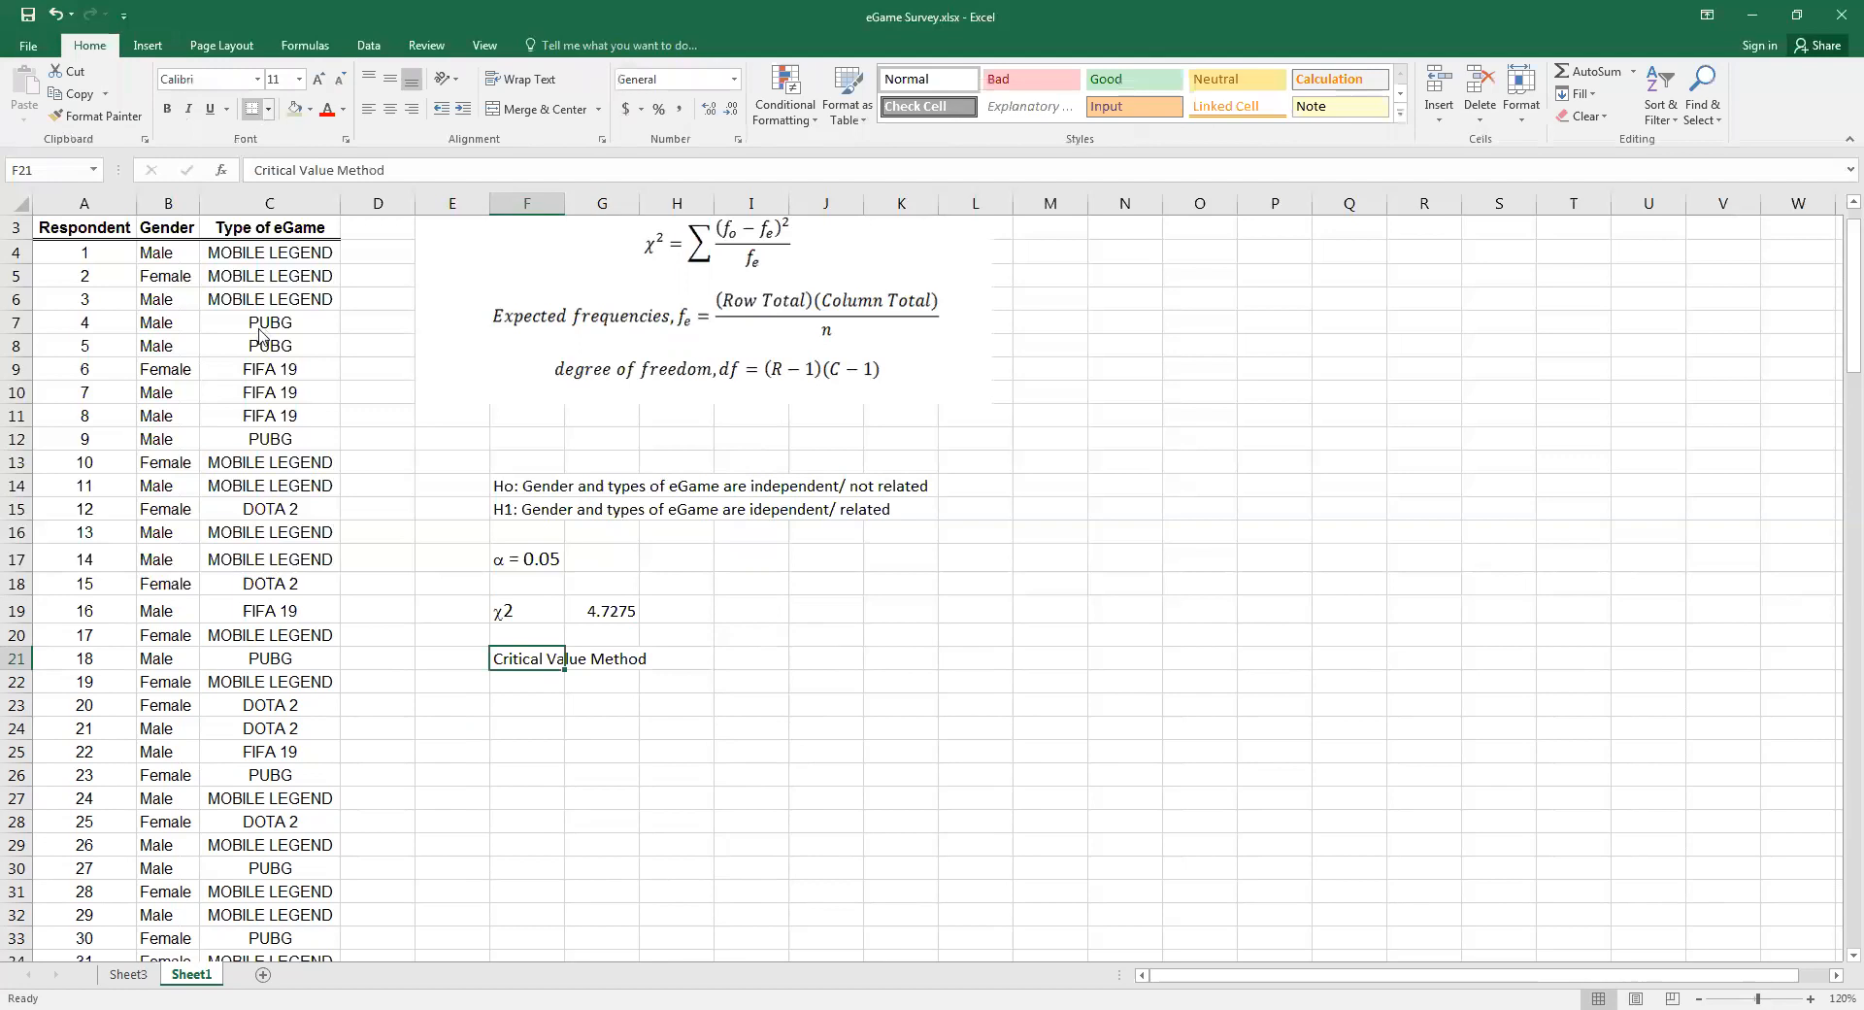
left_click(168, 111)
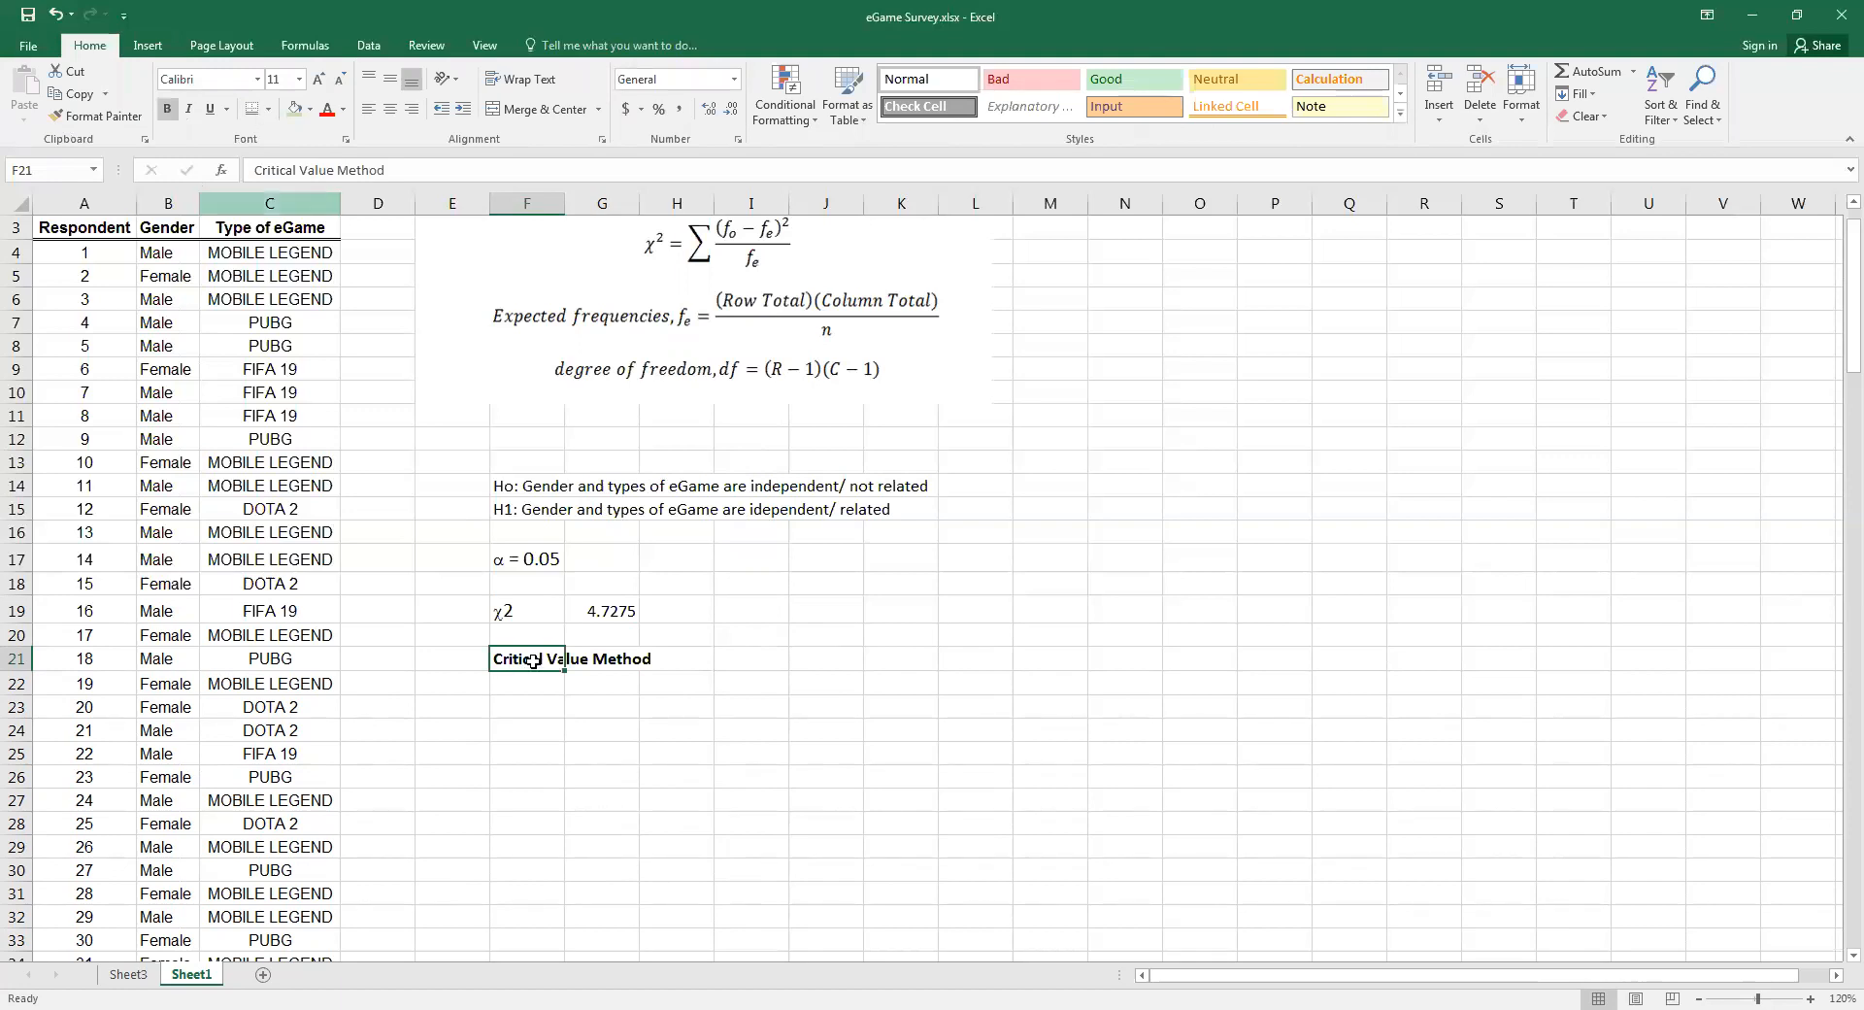
key("Down")
key("Down")
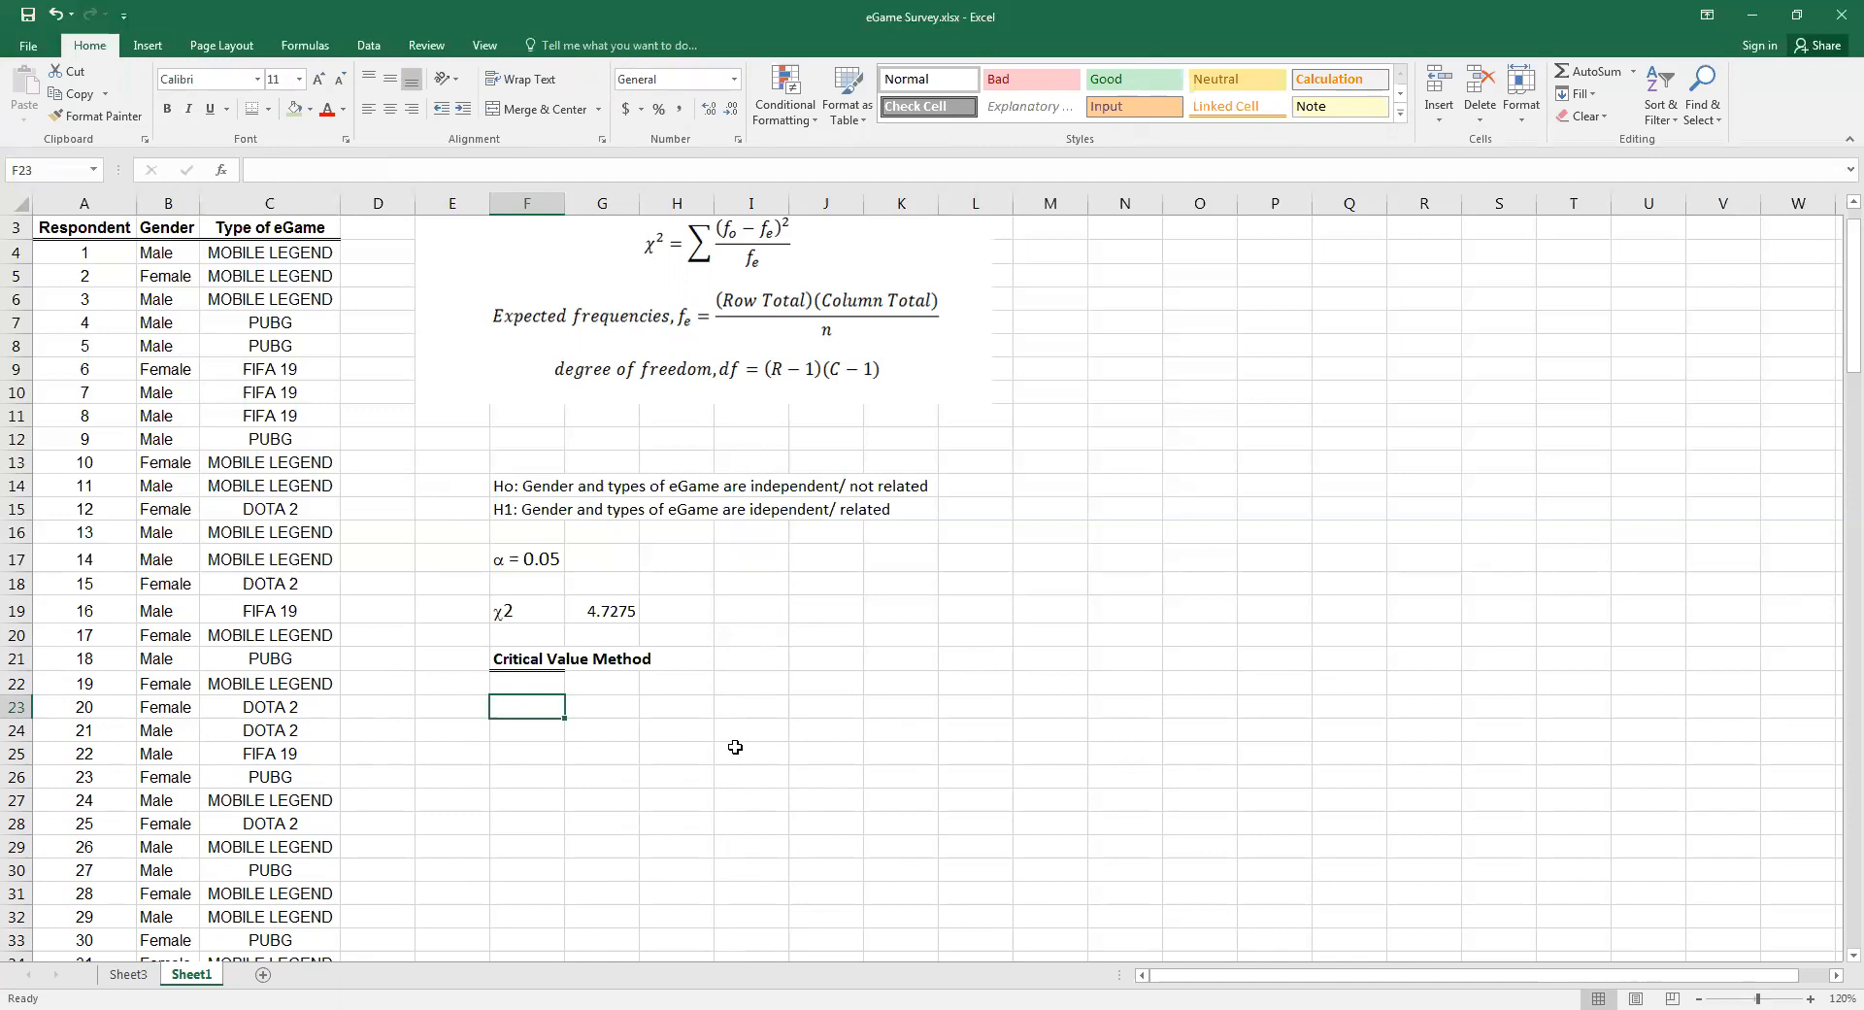
Enter the label "Critical Chi-square value" in F22
left_click(503, 676)
type("Critical")
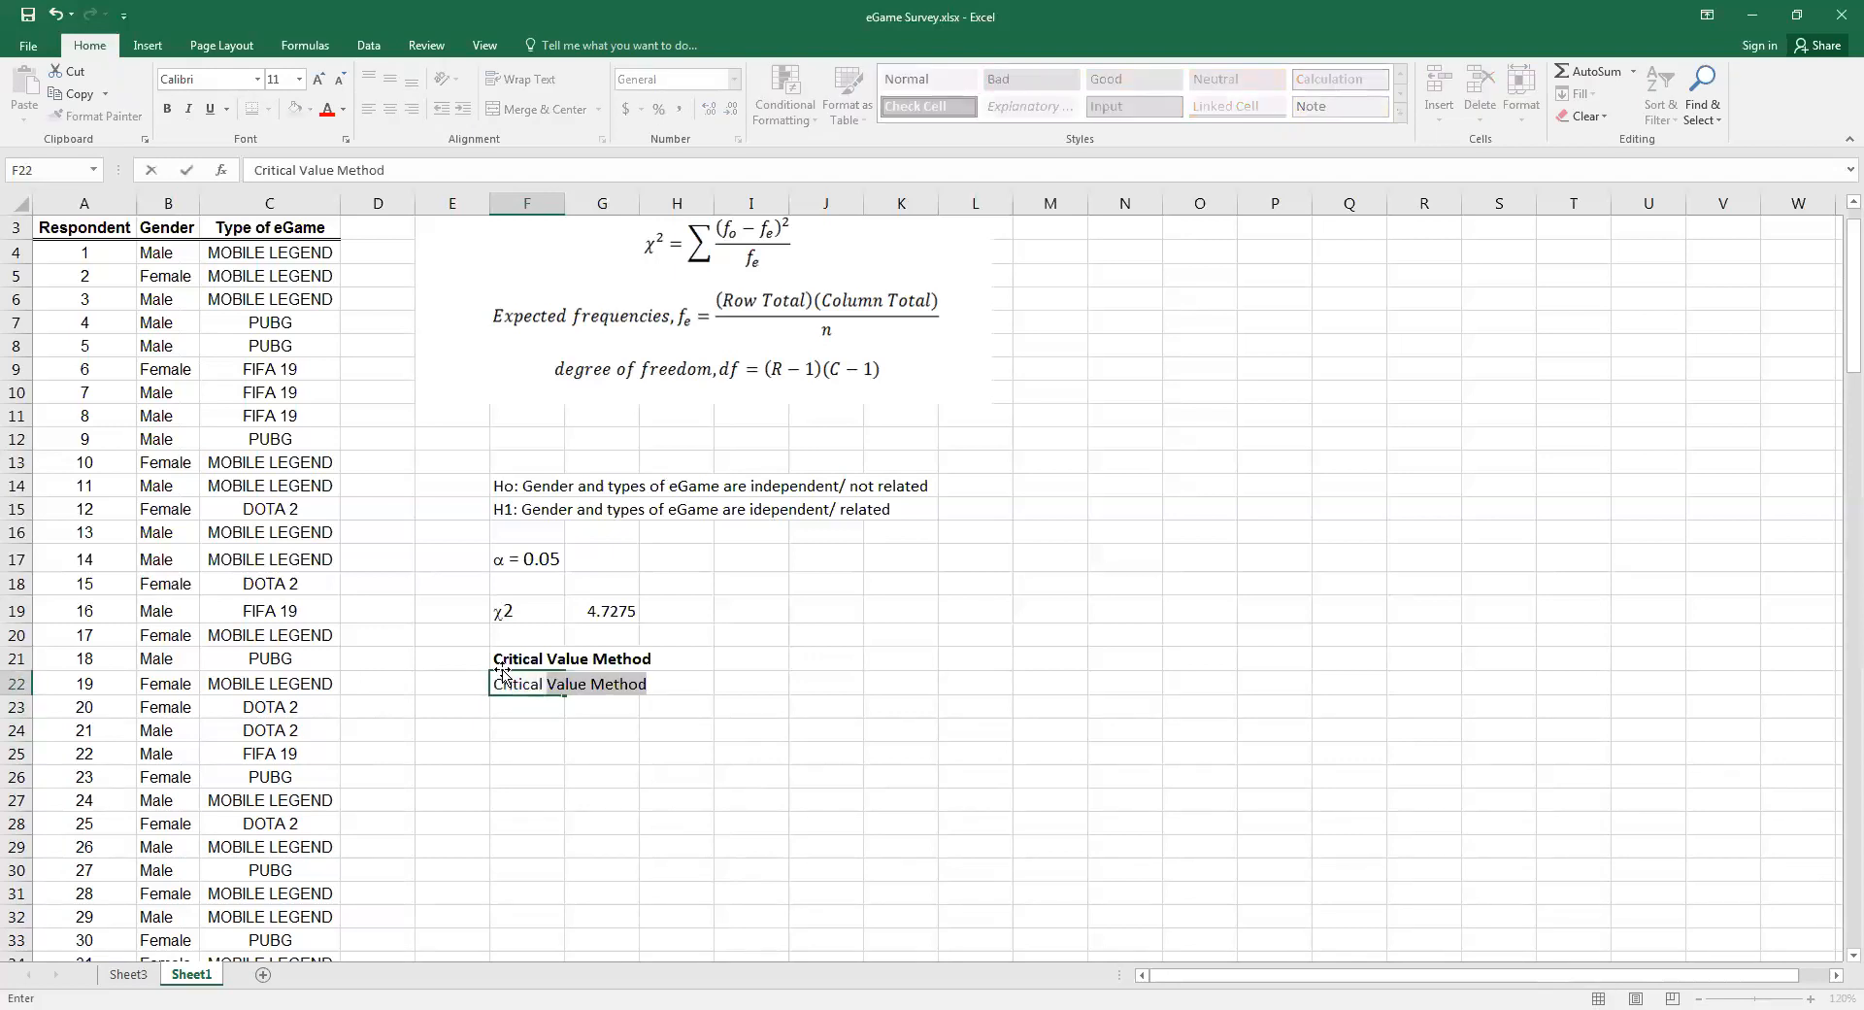
type(" Chi-square")
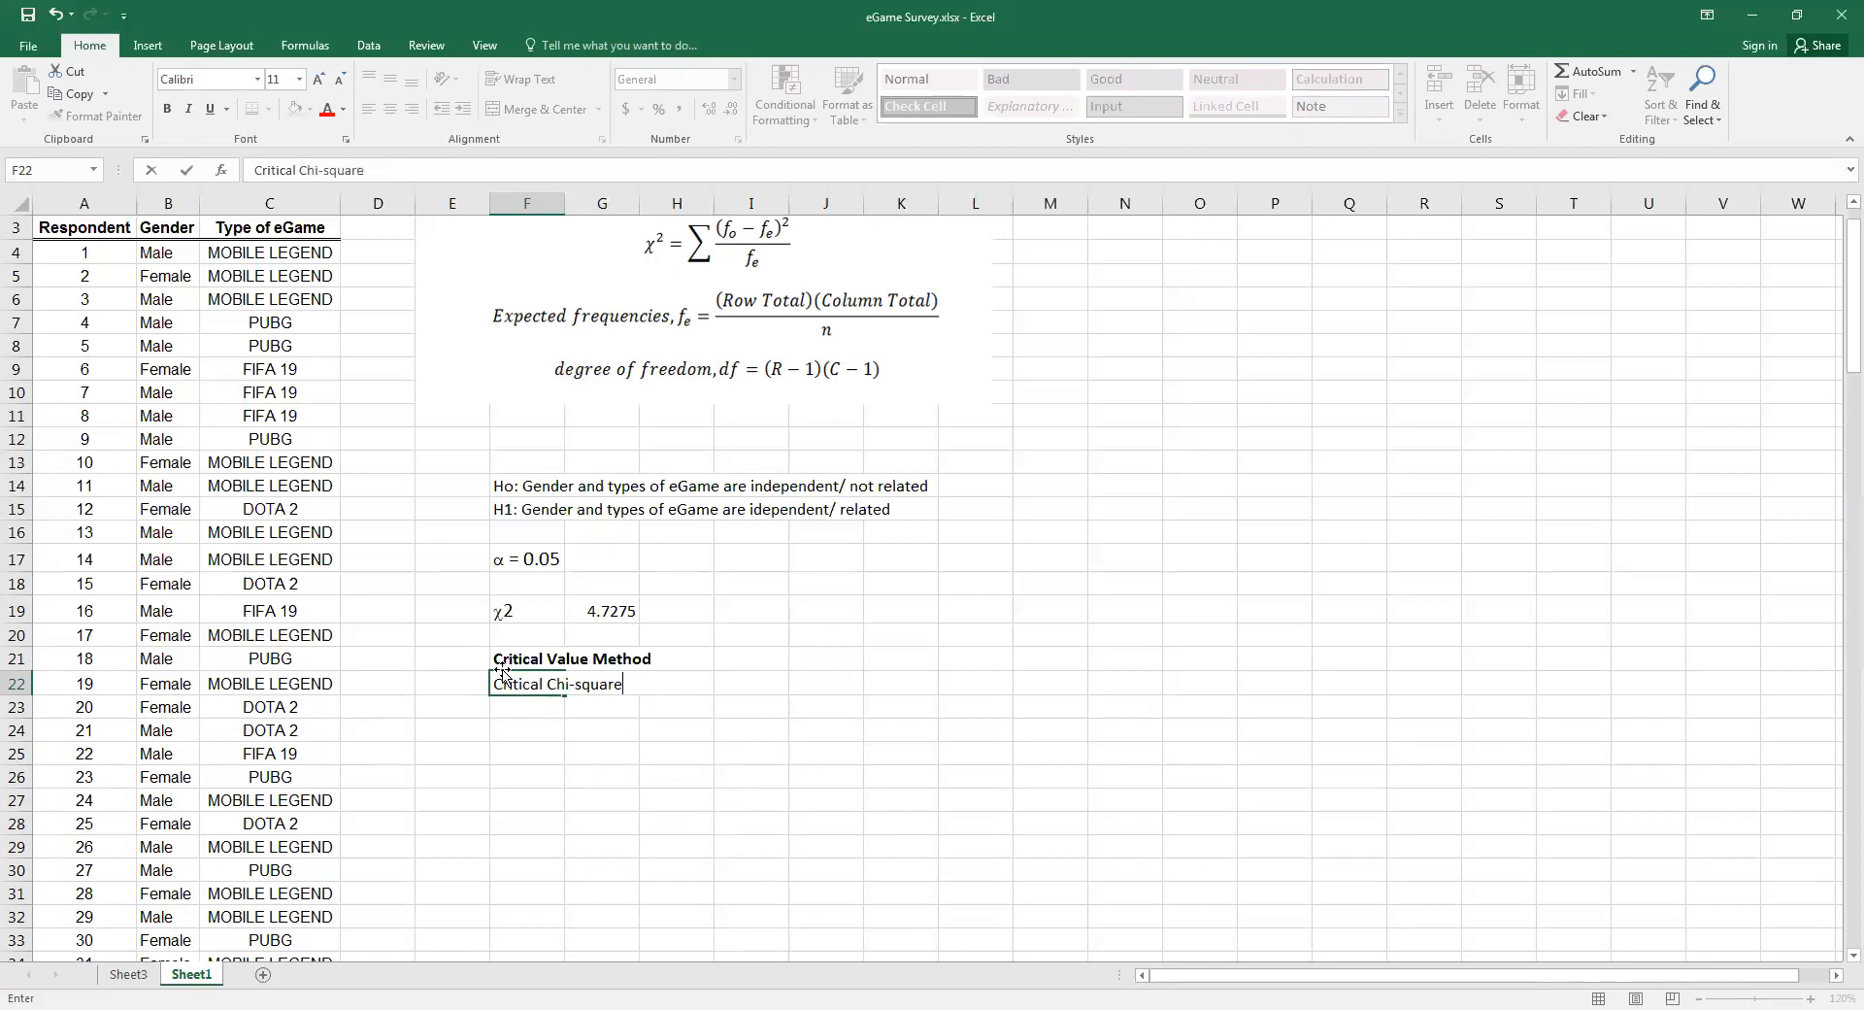
type(" value")
left_click(662, 733)
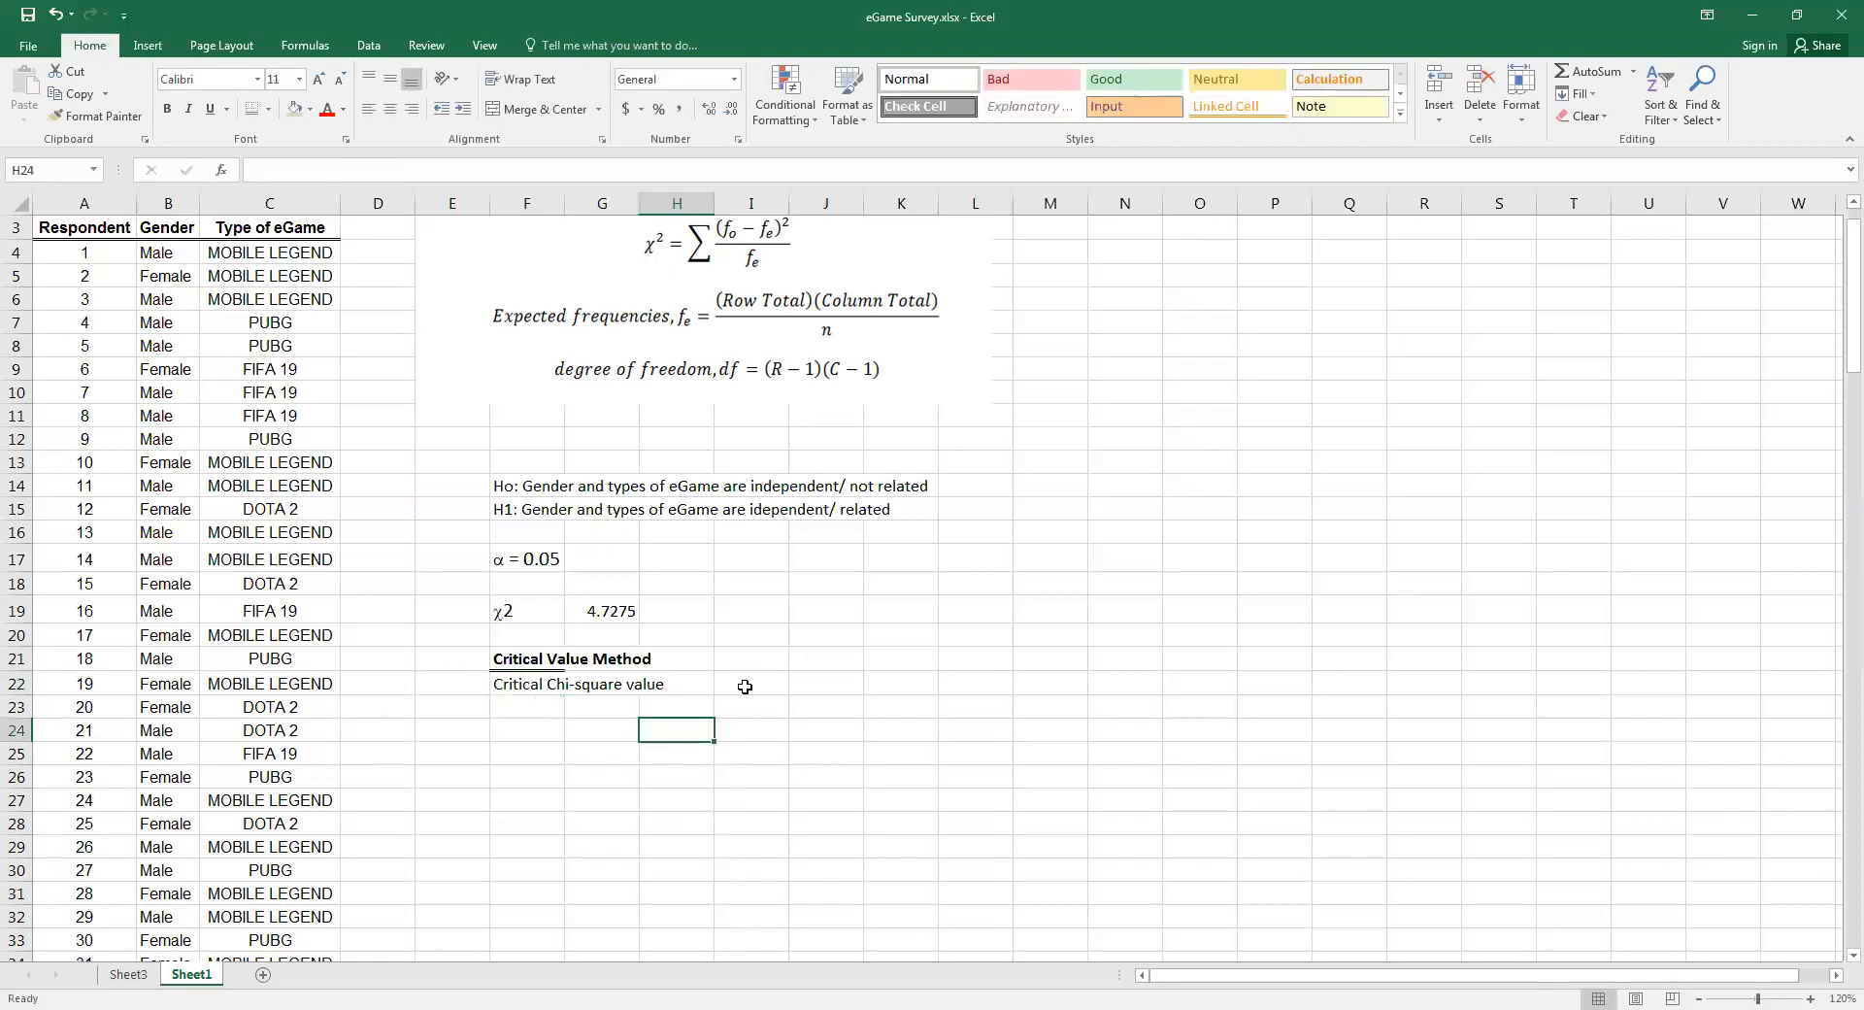
Enter a CHISQ.INV.RT formula in I22 with probability 0.05, leaving the degrees of freedom empty
left_click(744, 687)
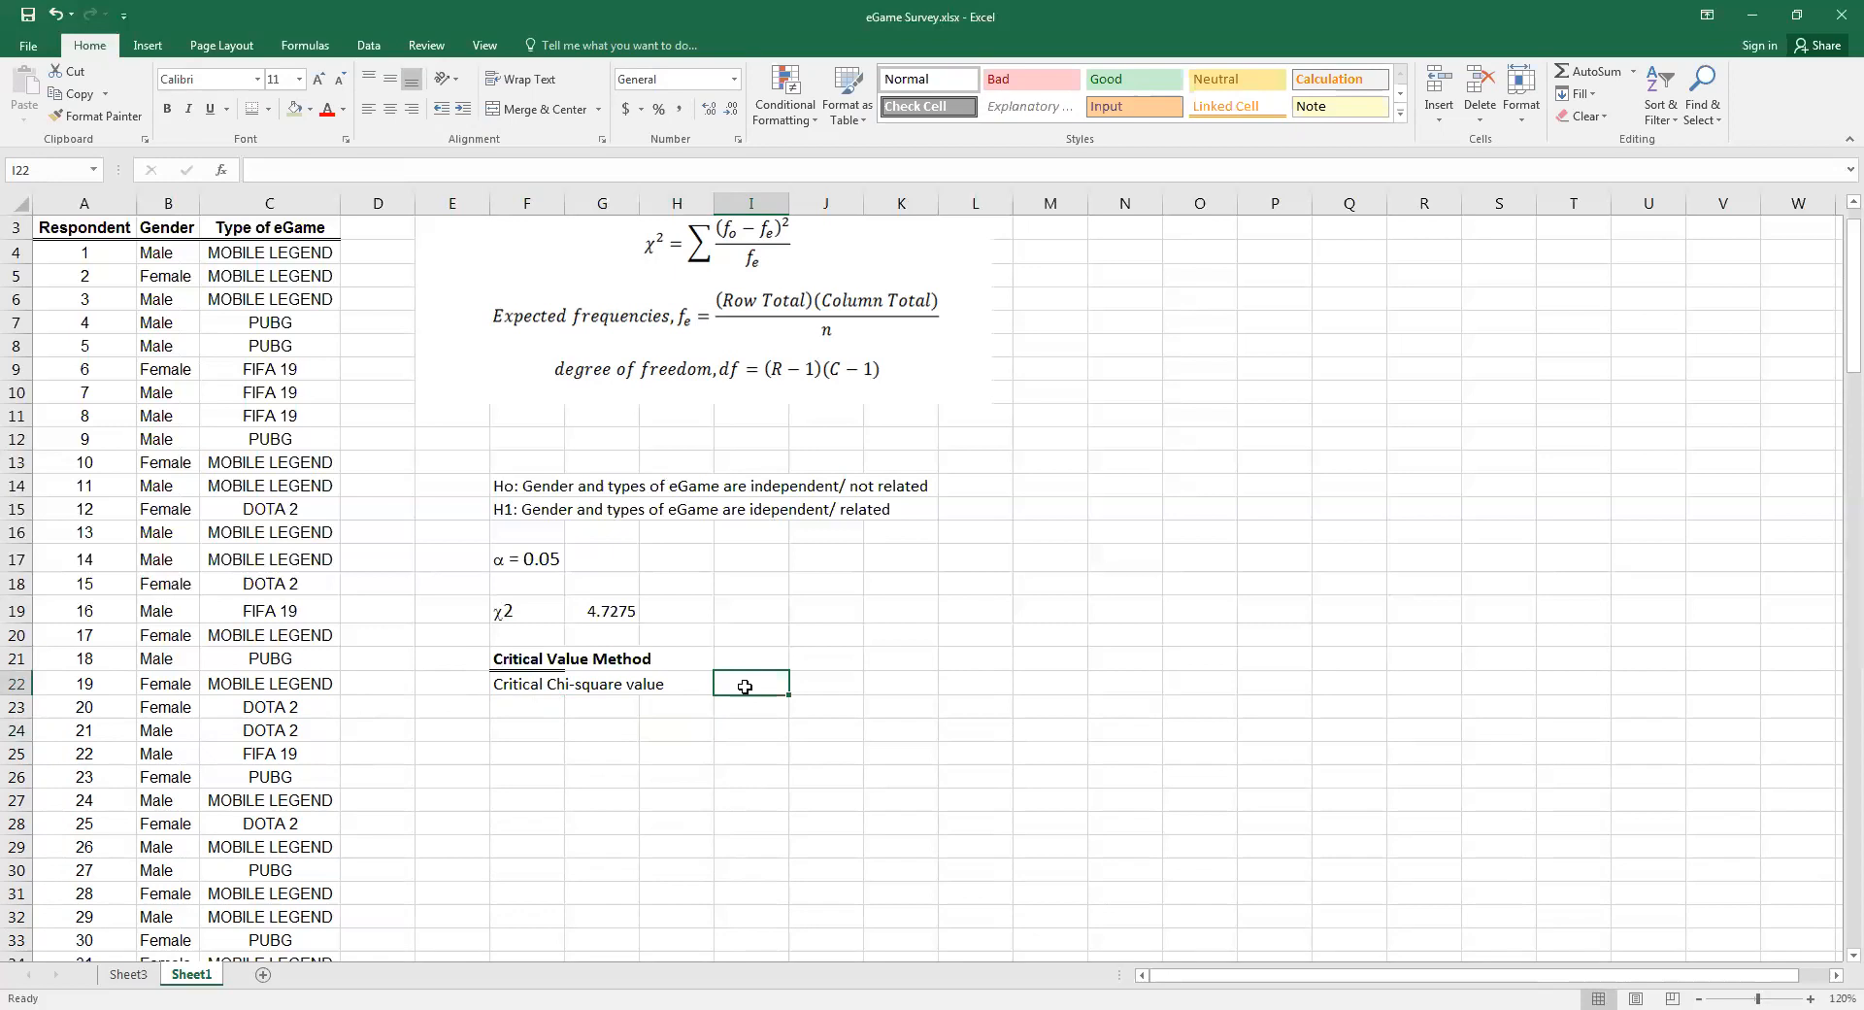
type("=")
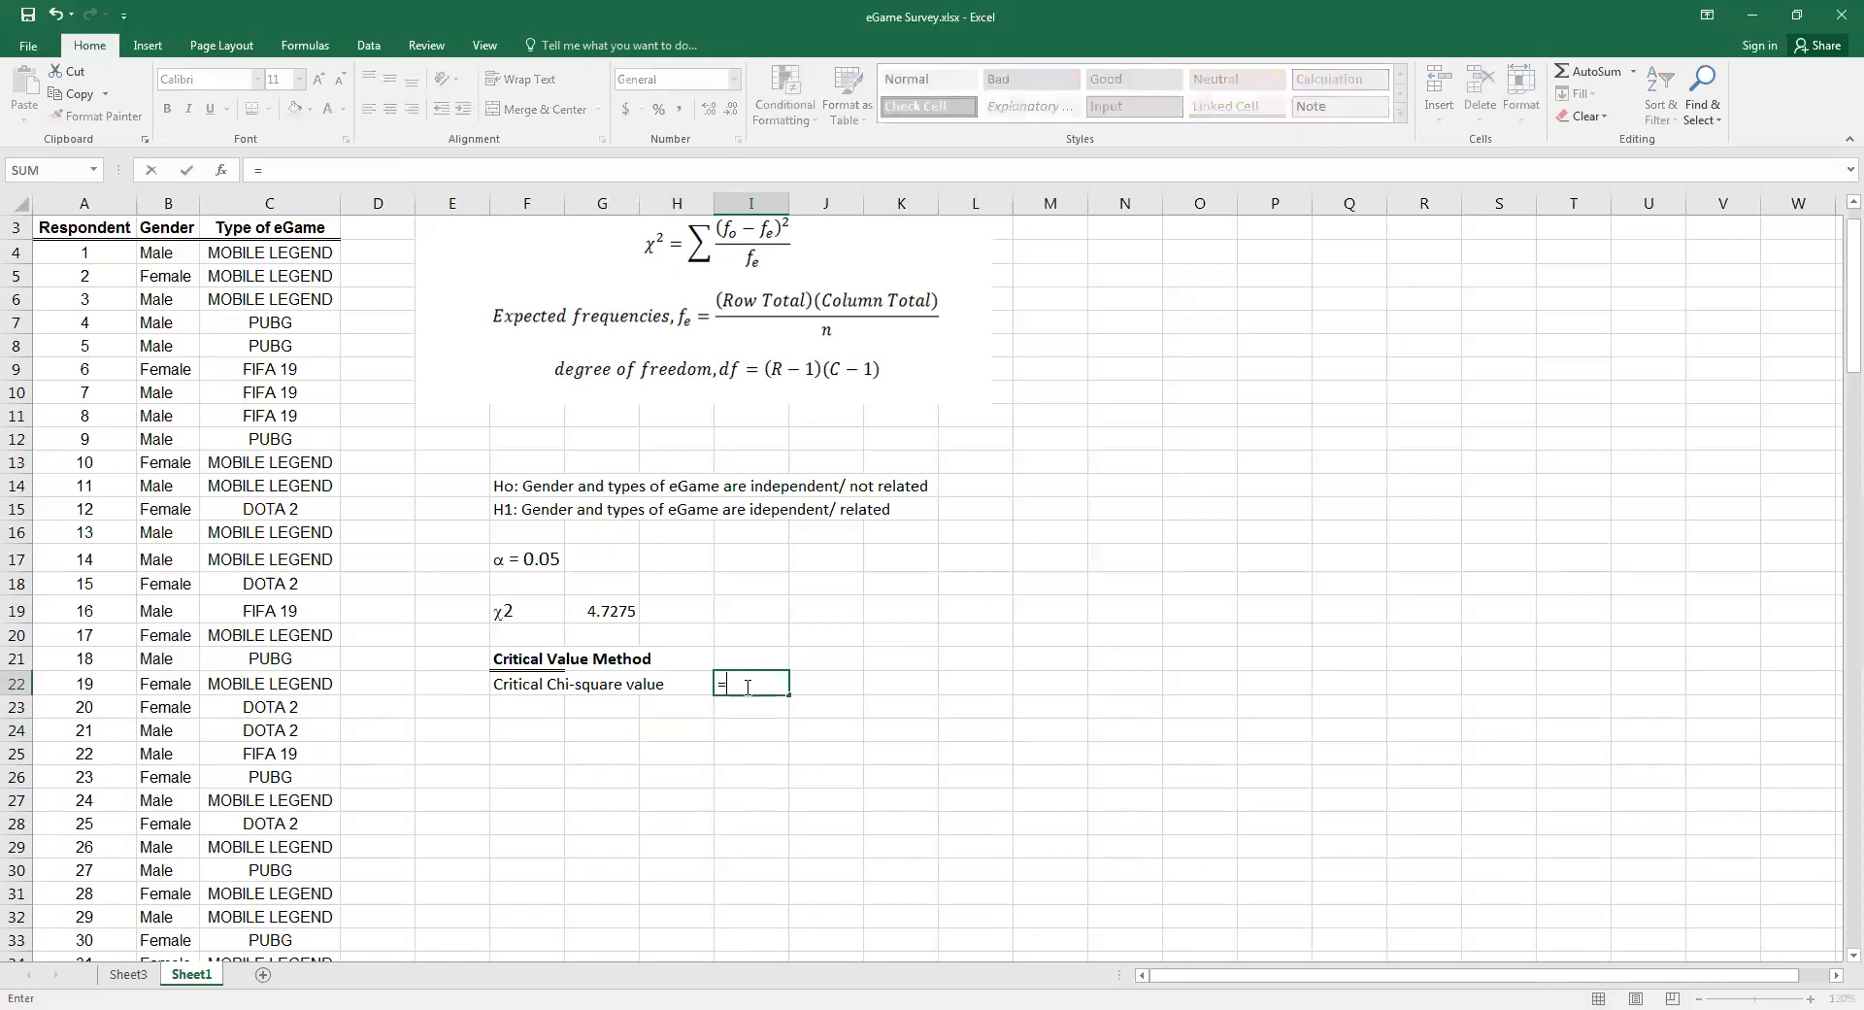
type("CHISQ")
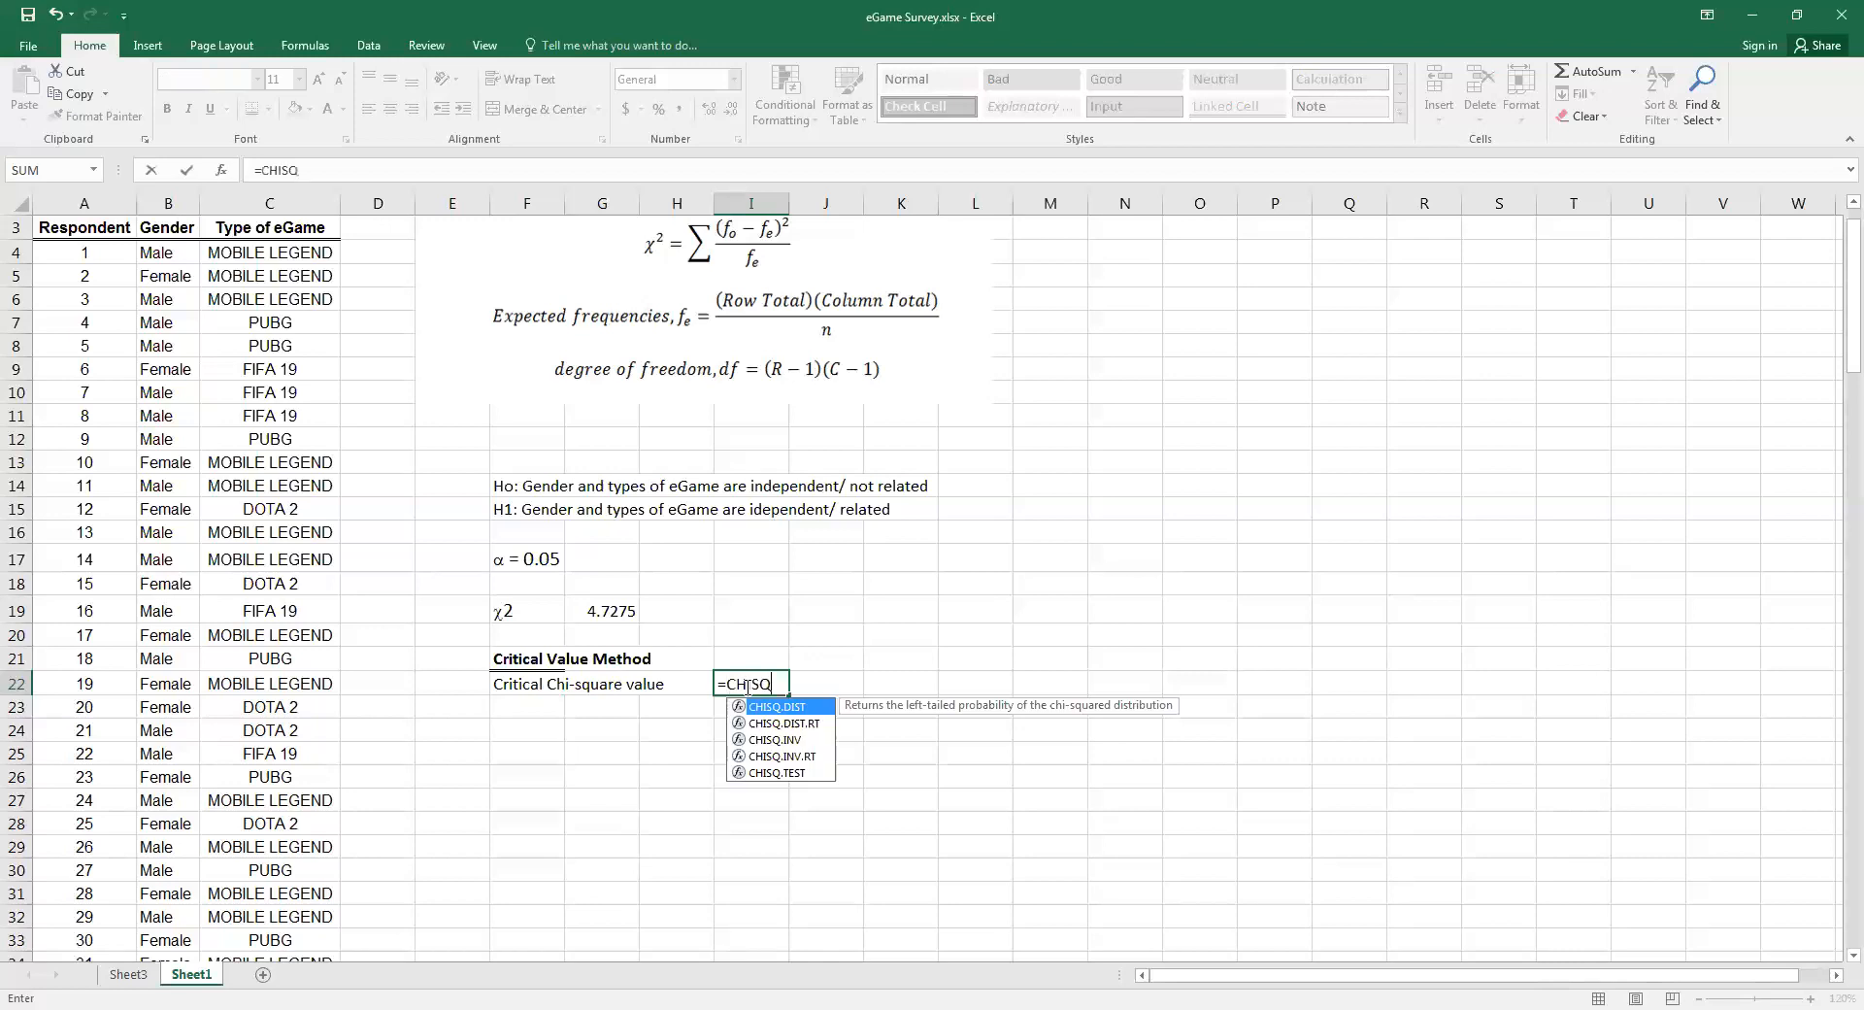
left_click(777, 761)
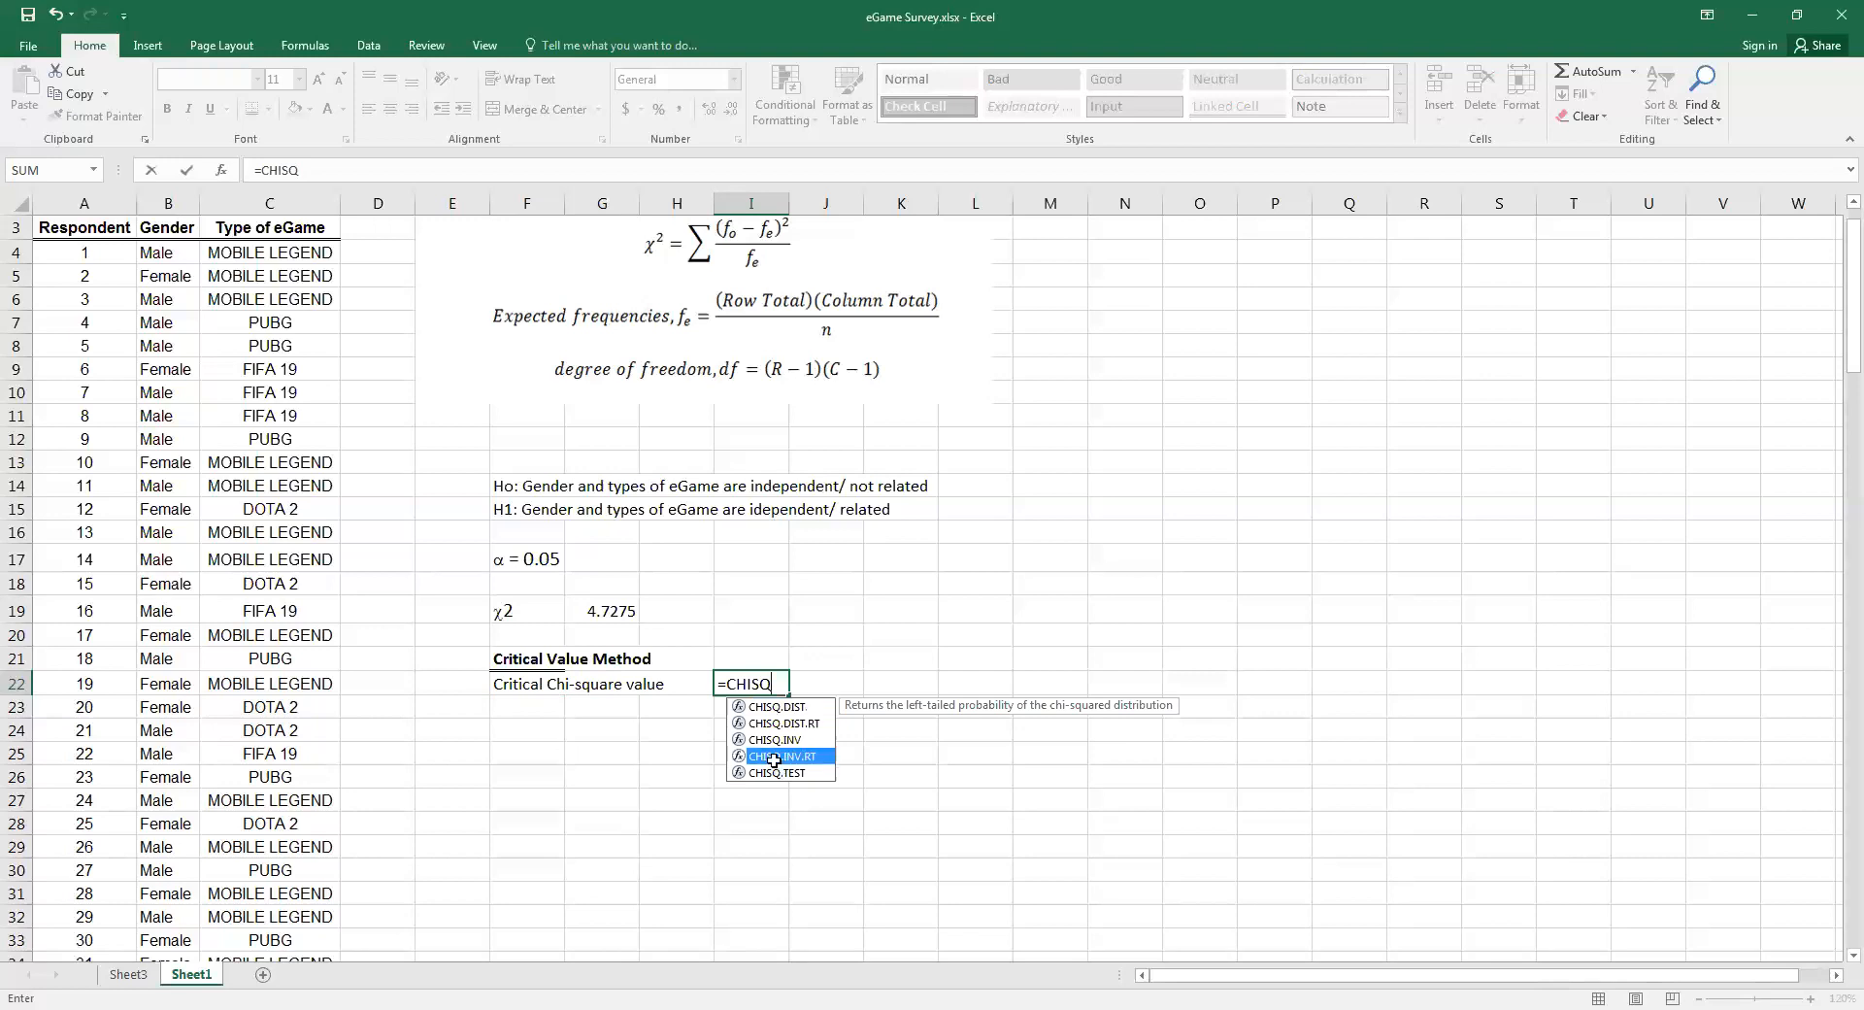
double_click(774, 760)
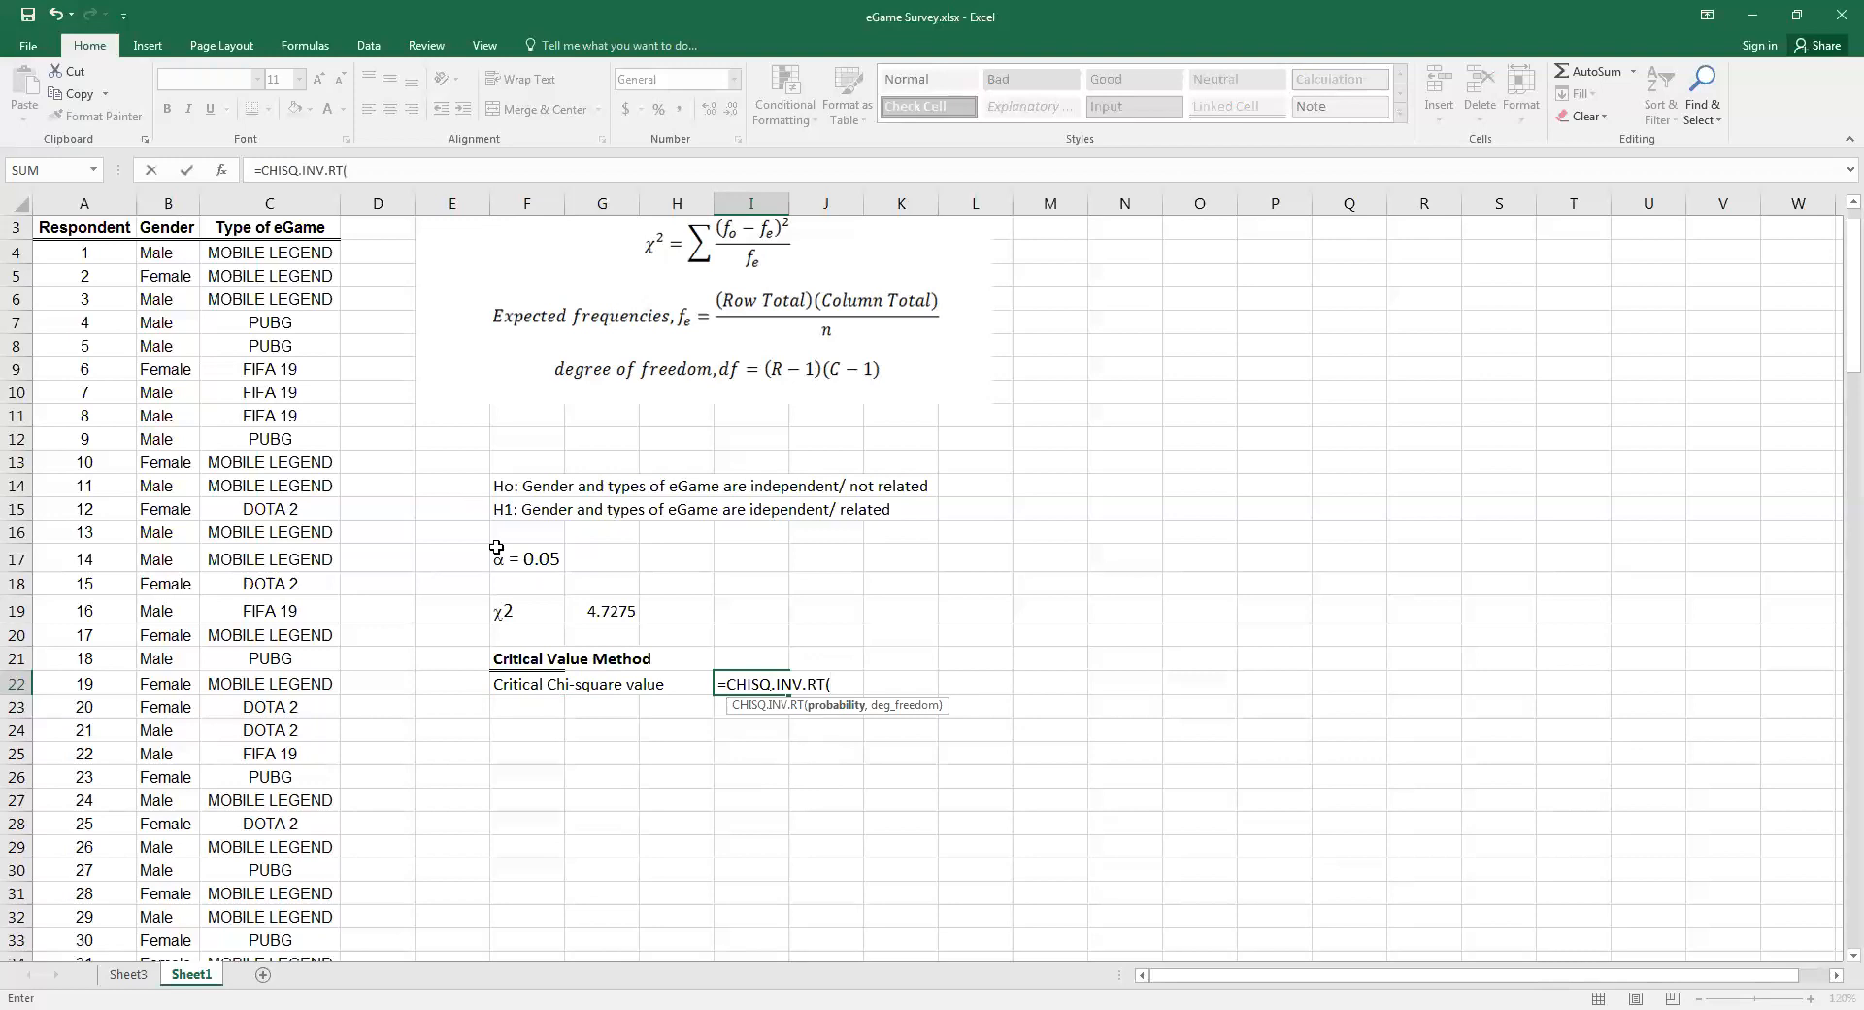
type("0.05,")
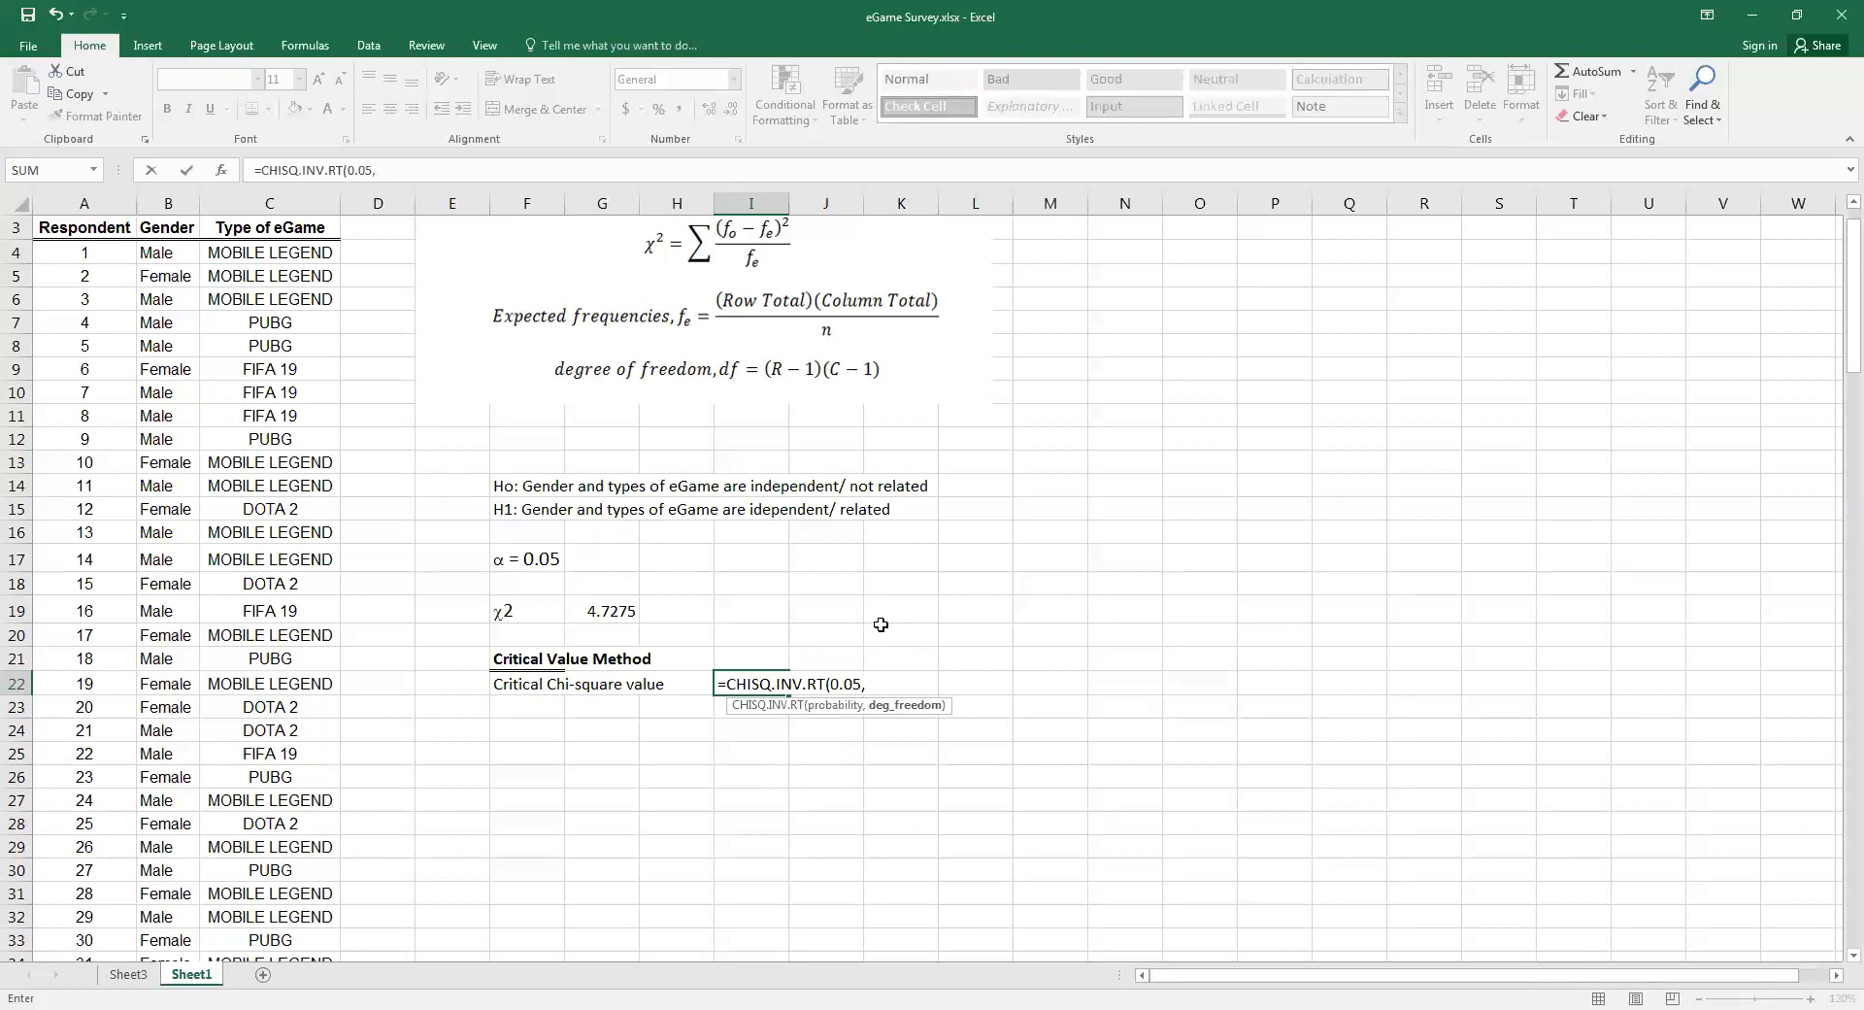
key("Return")
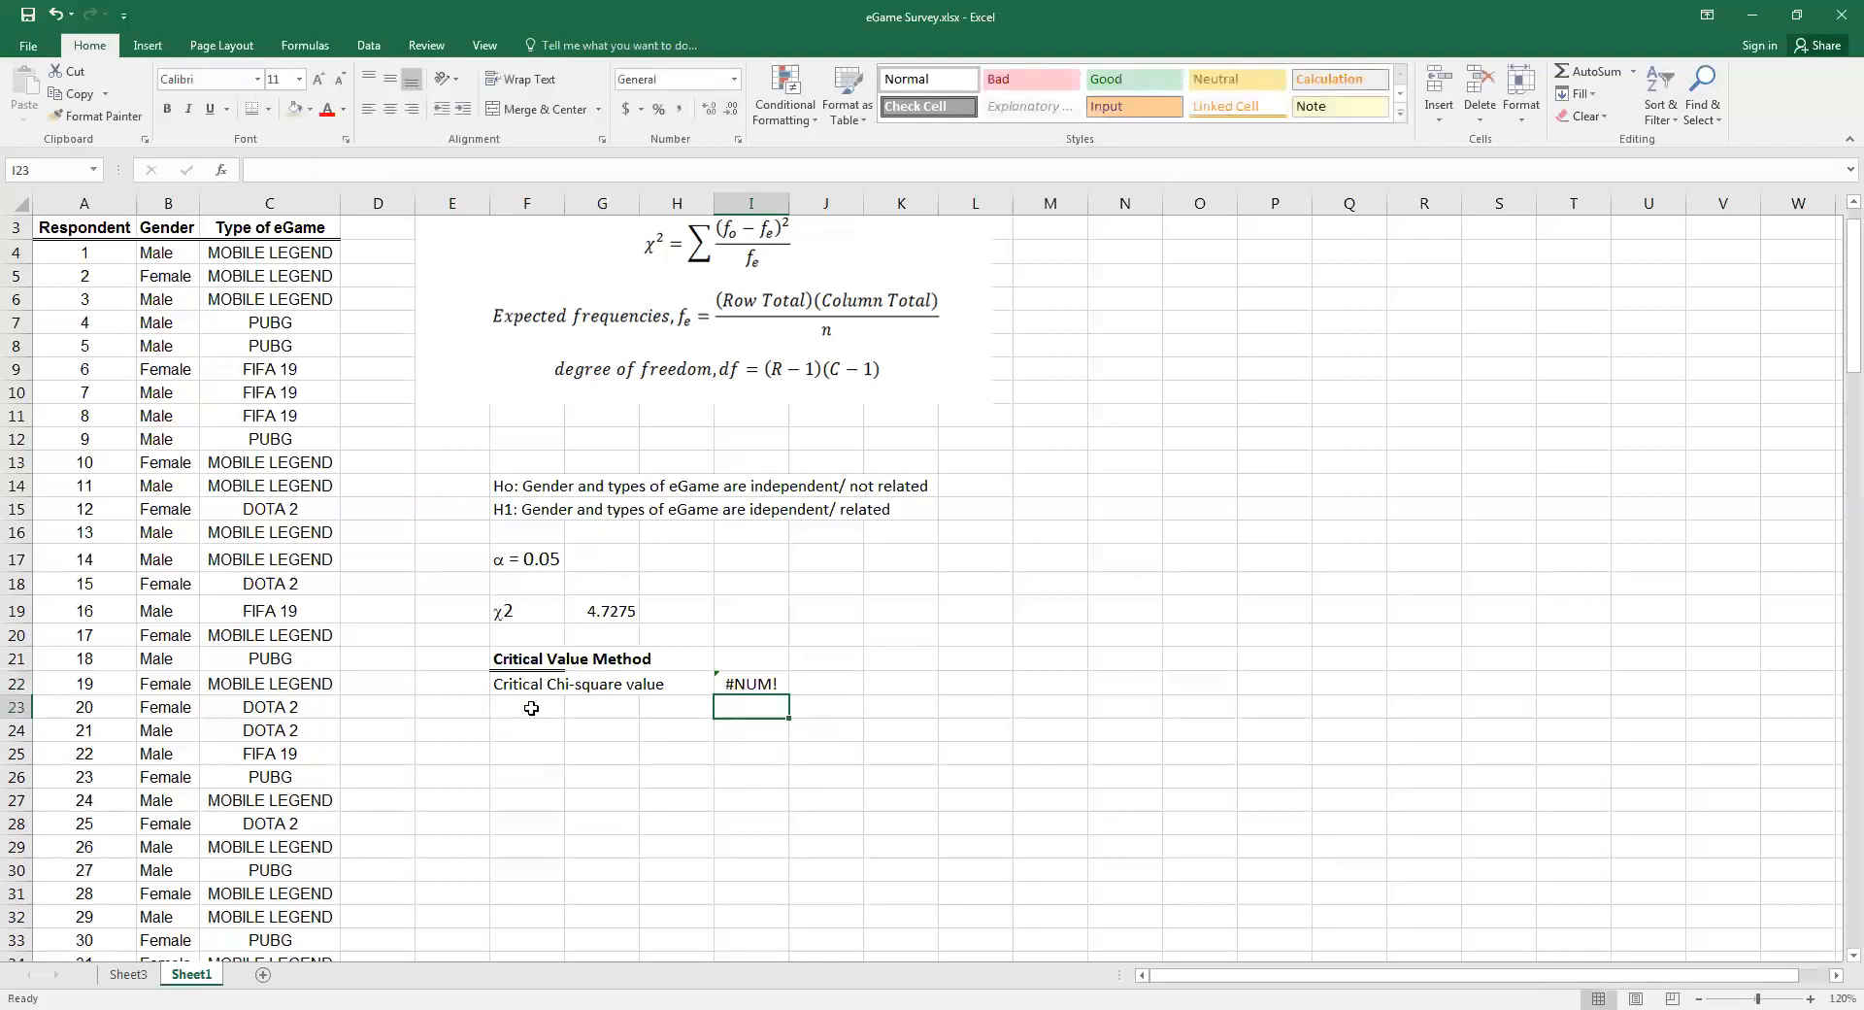
Enter the label "df" in F23 beneath the critical Chi-square value label
left_click(531, 708)
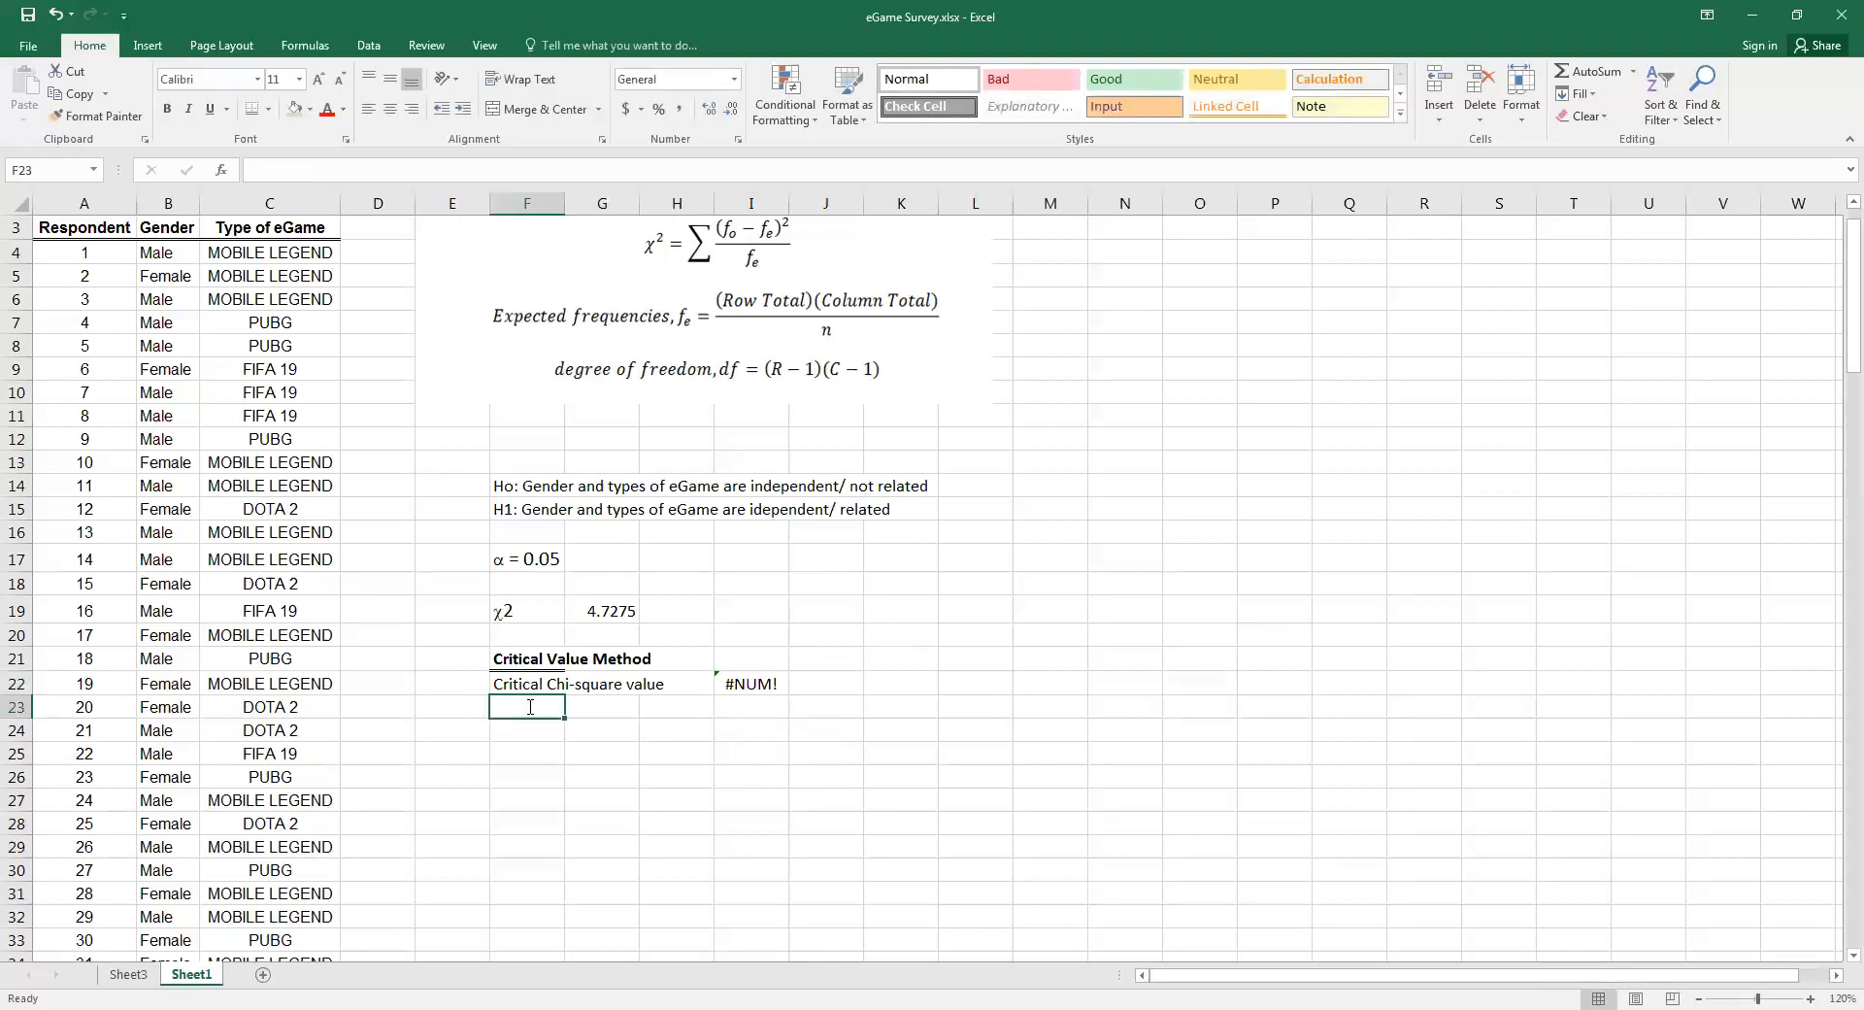
type("df")
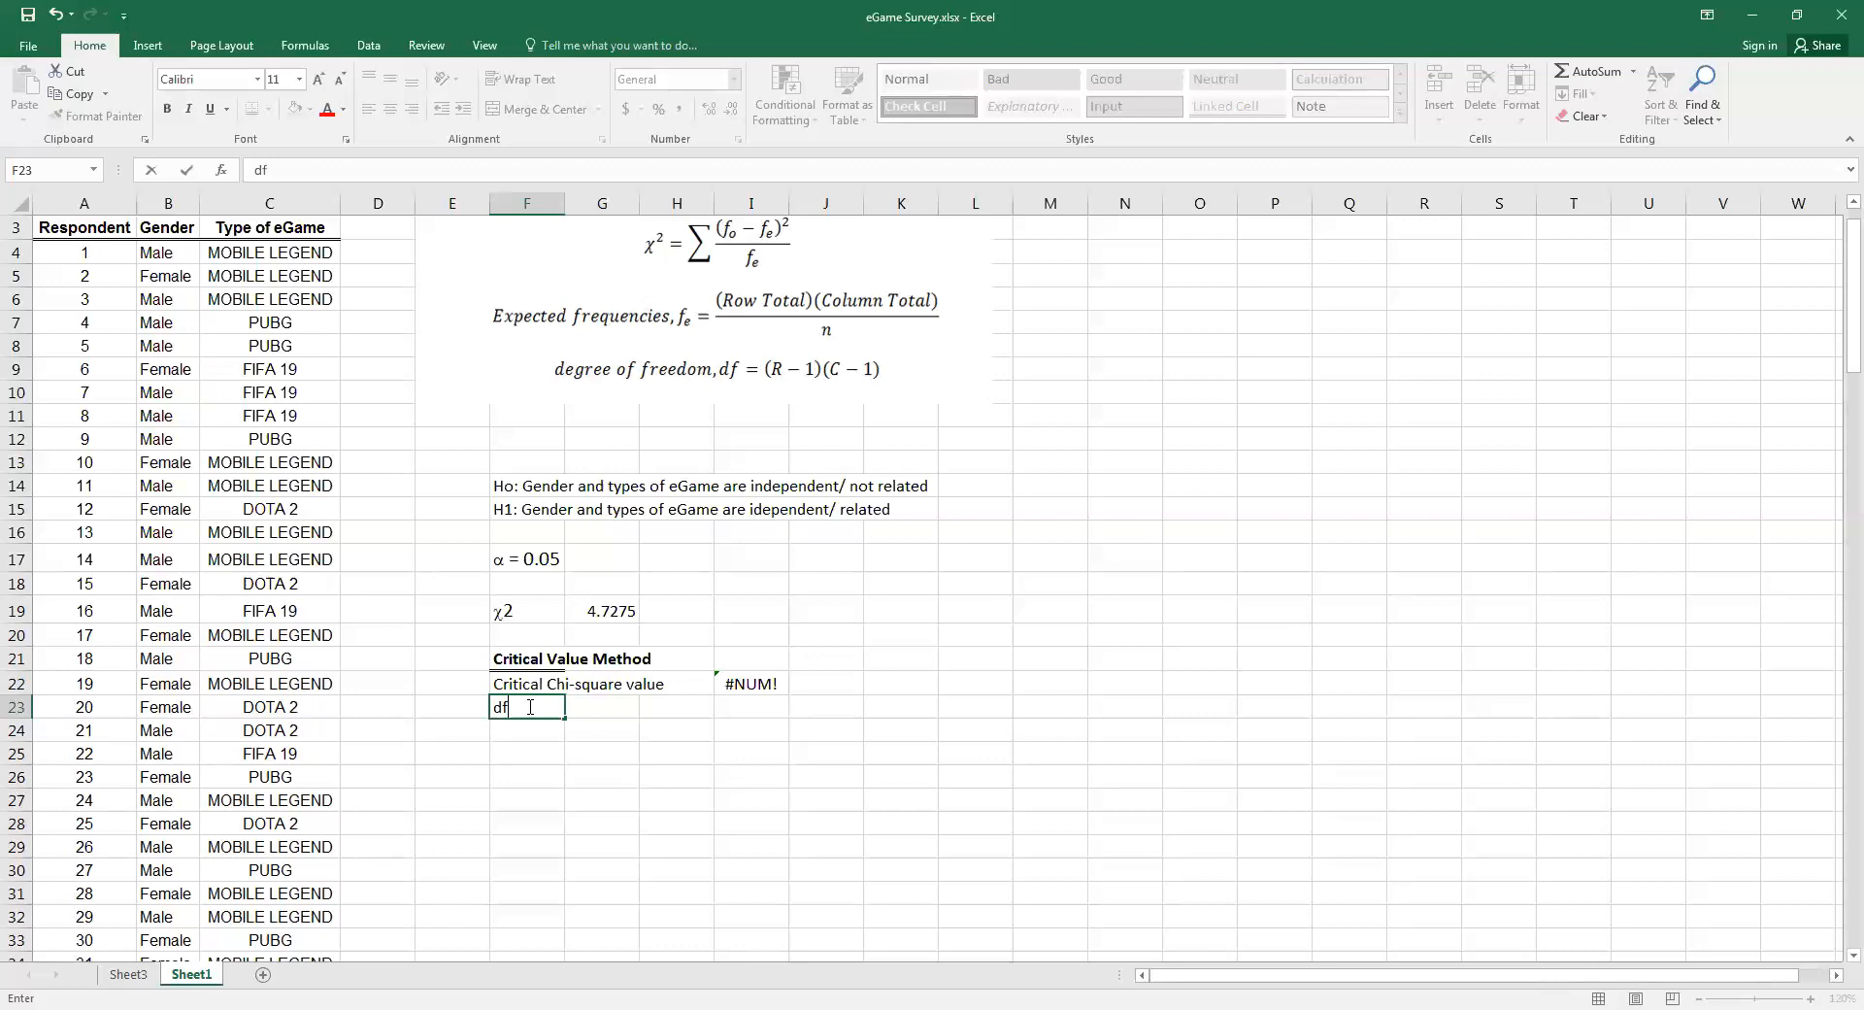
left_click(602, 823)
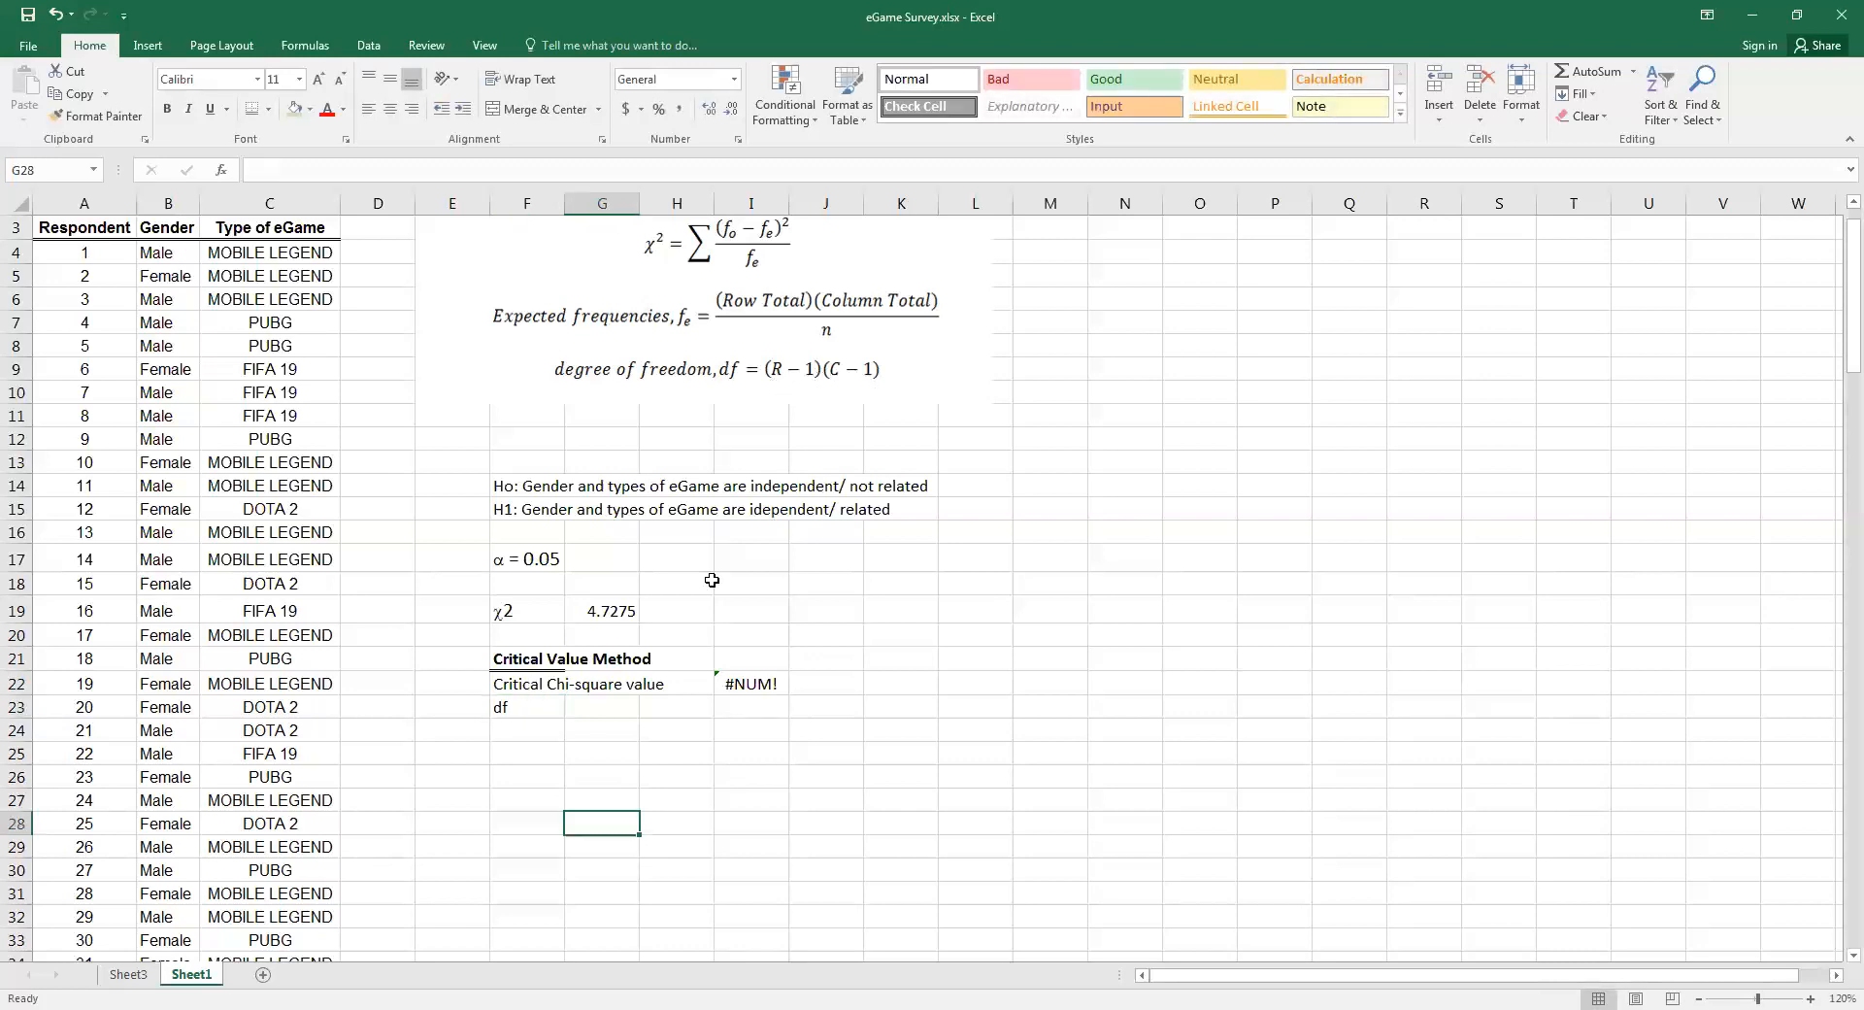
Calculate the degrees of freedom in G23 as (2-1)*(4-1)
left_click(592, 708)
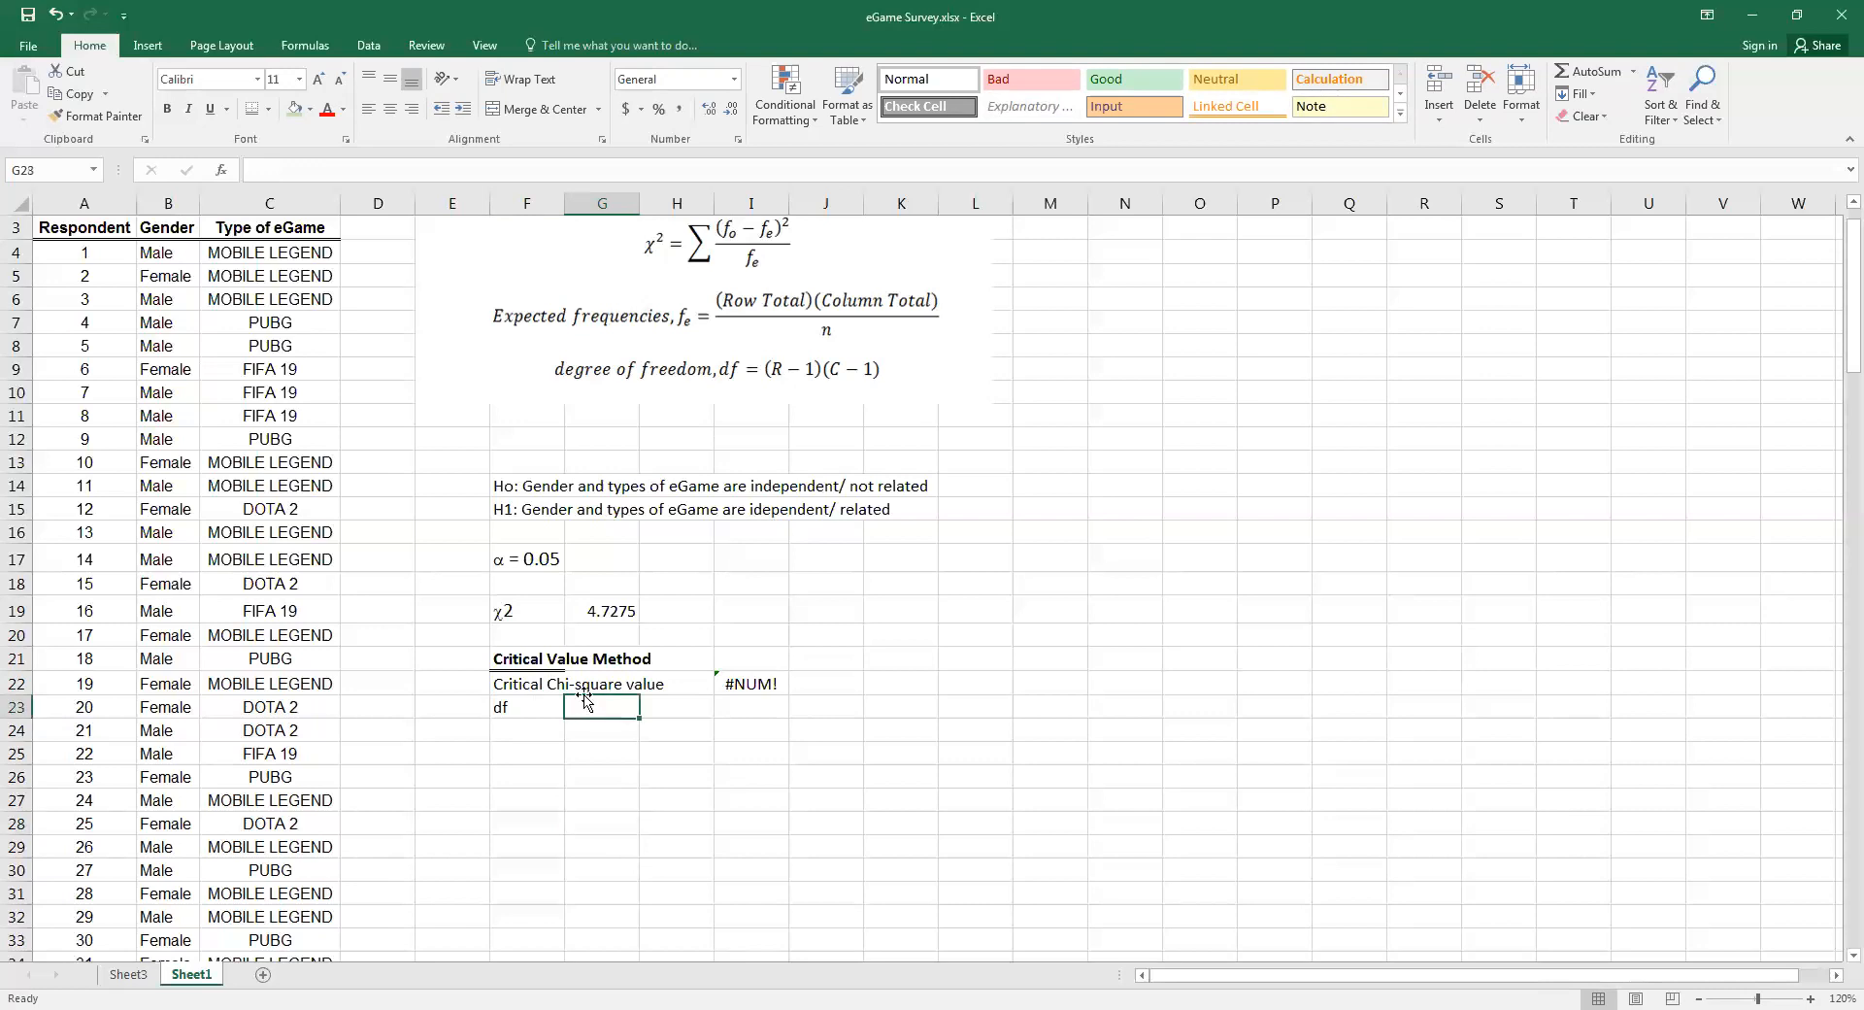
type("=")
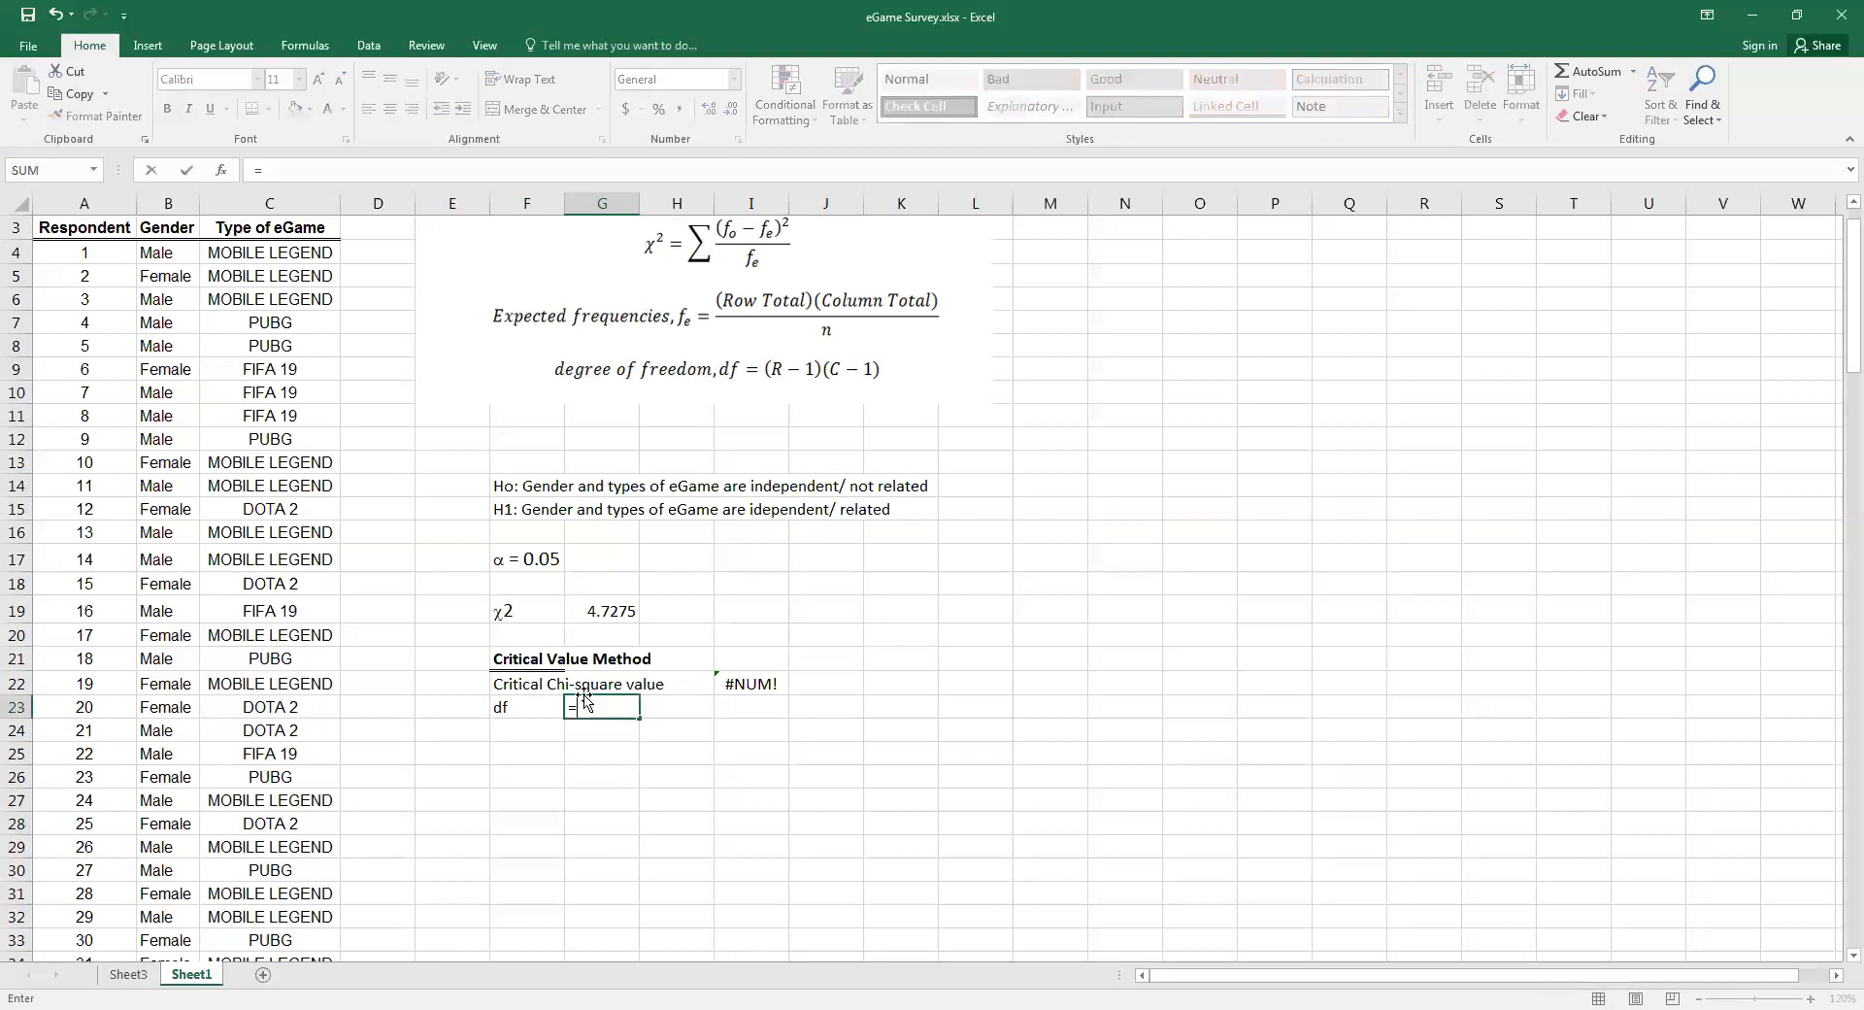
type("(")
left_click(127, 975)
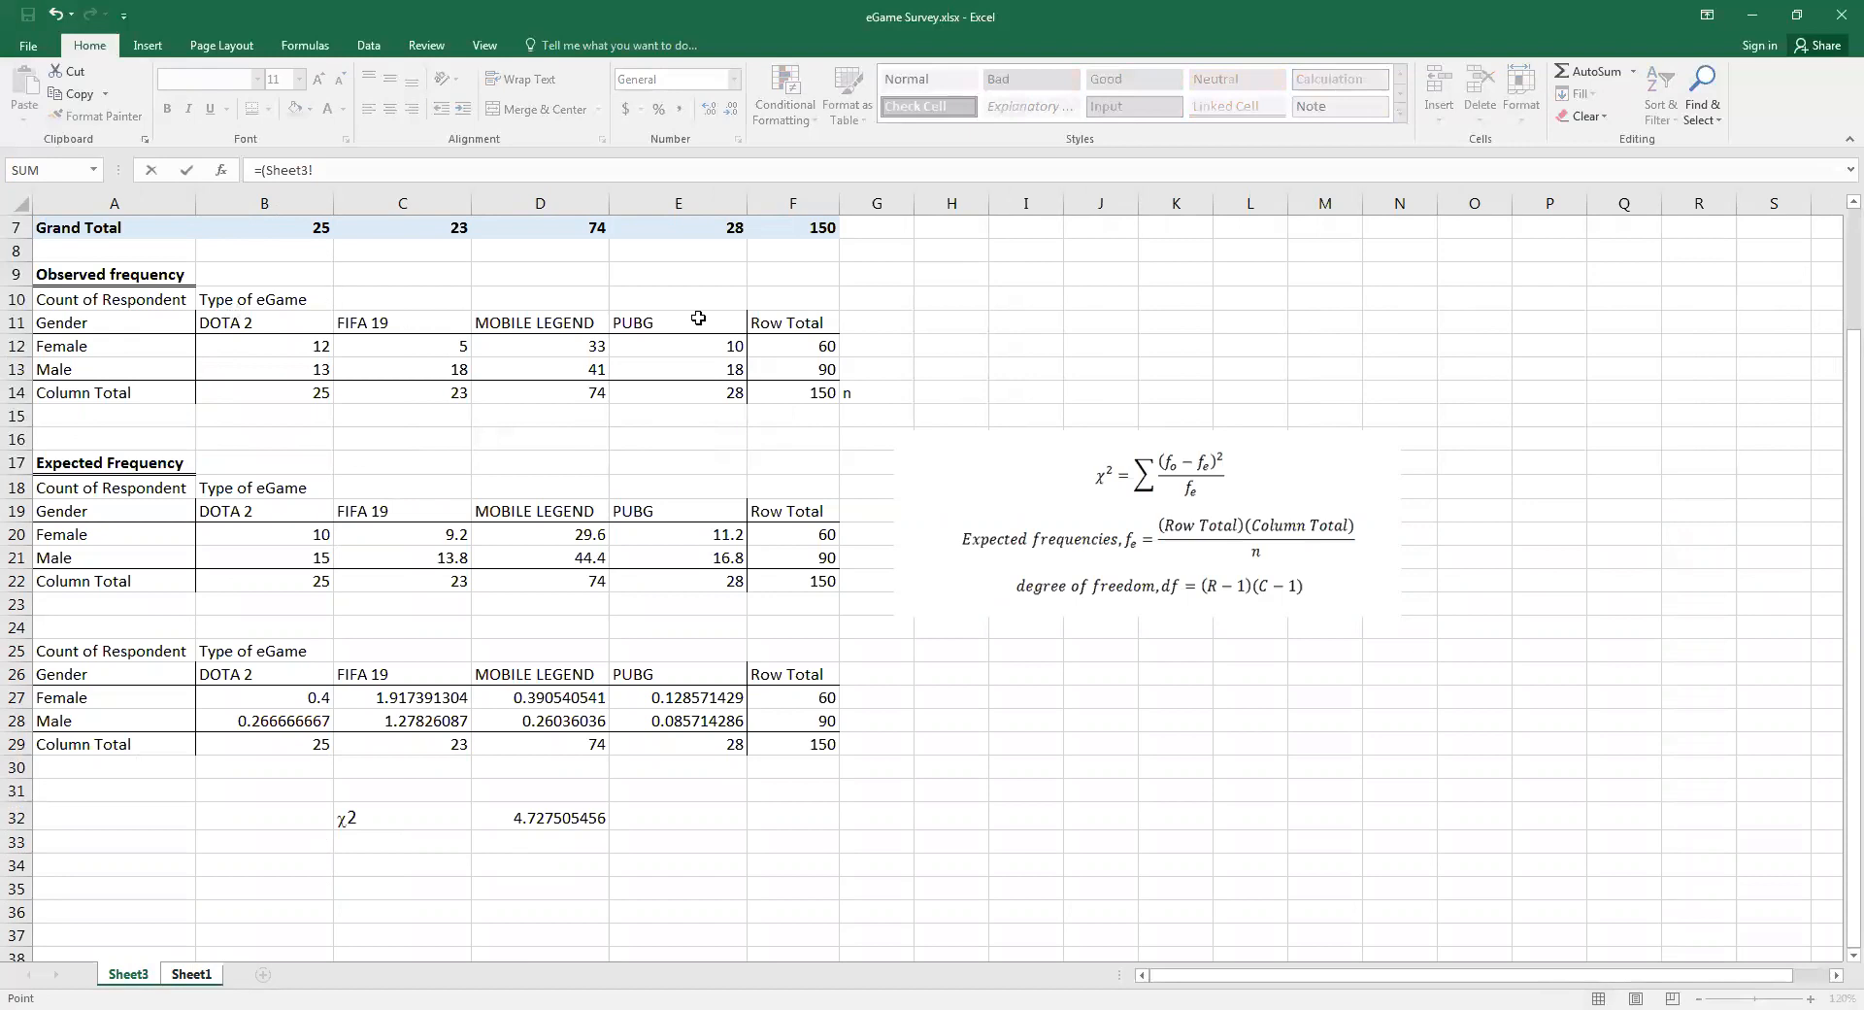
left_click(192, 974)
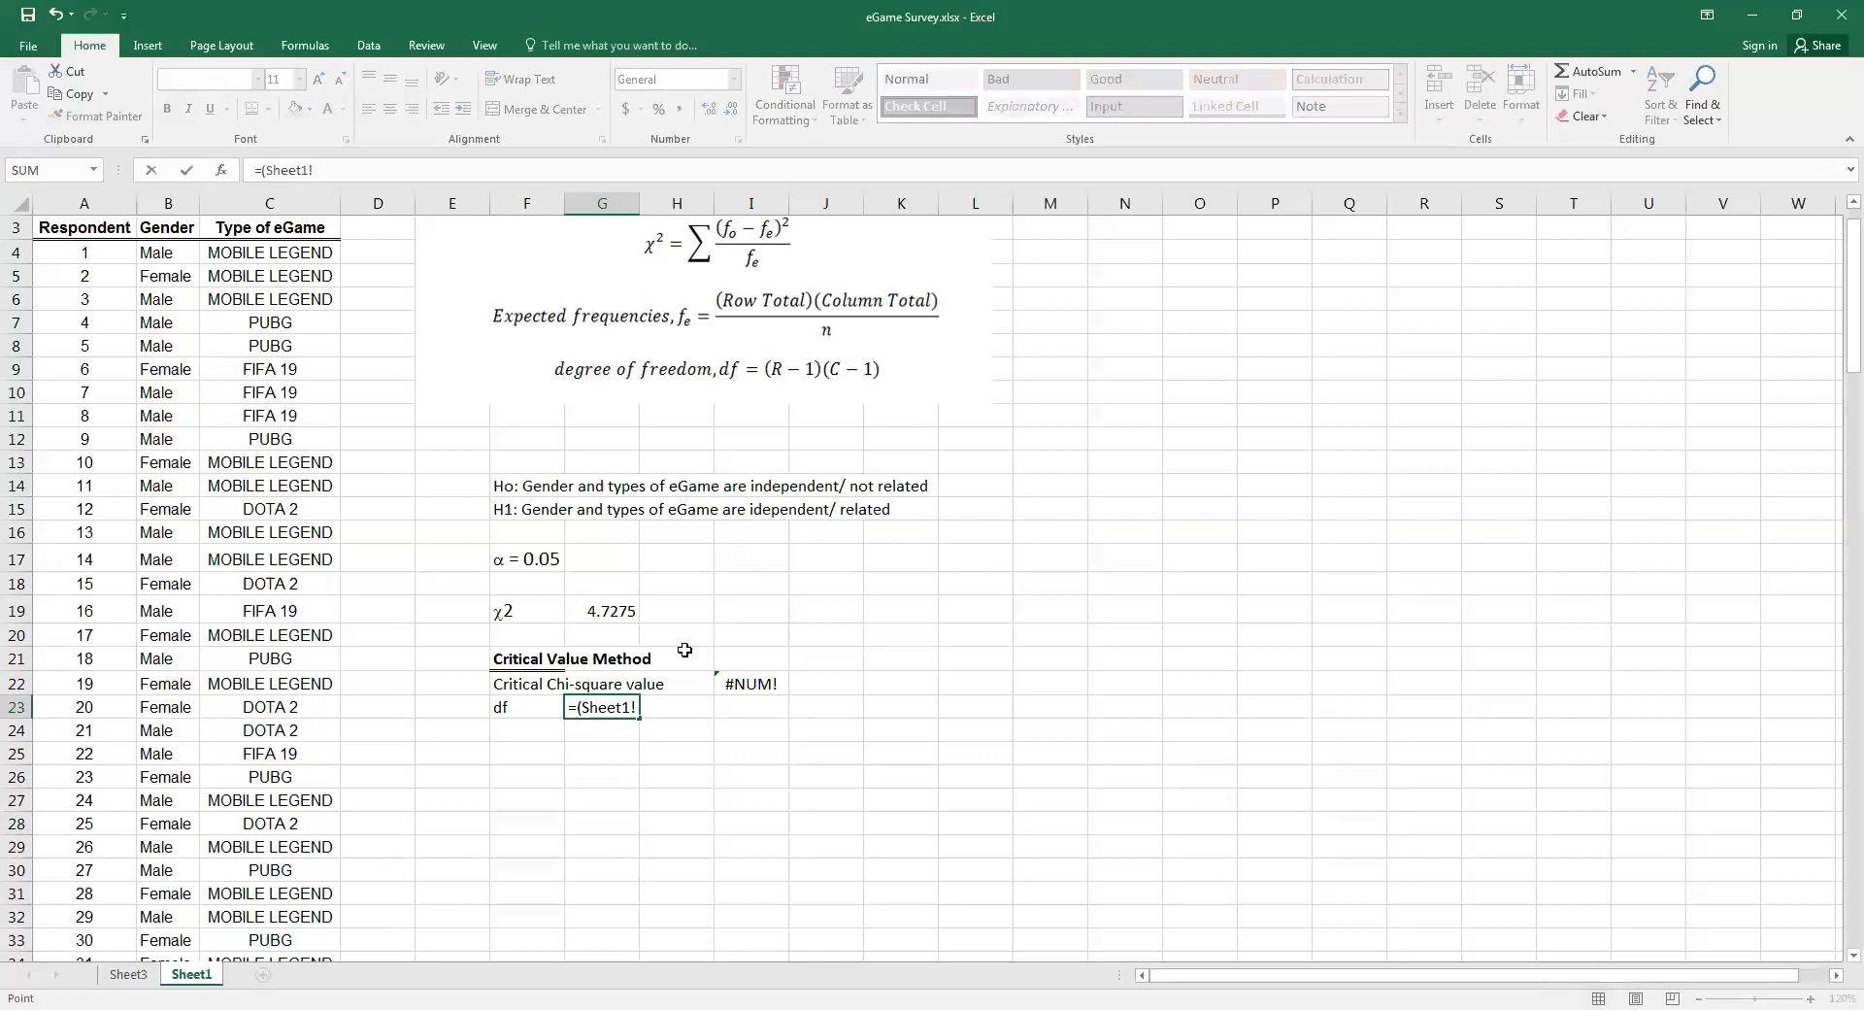
type("2-1")
type("*(4-1)")
key("Return")
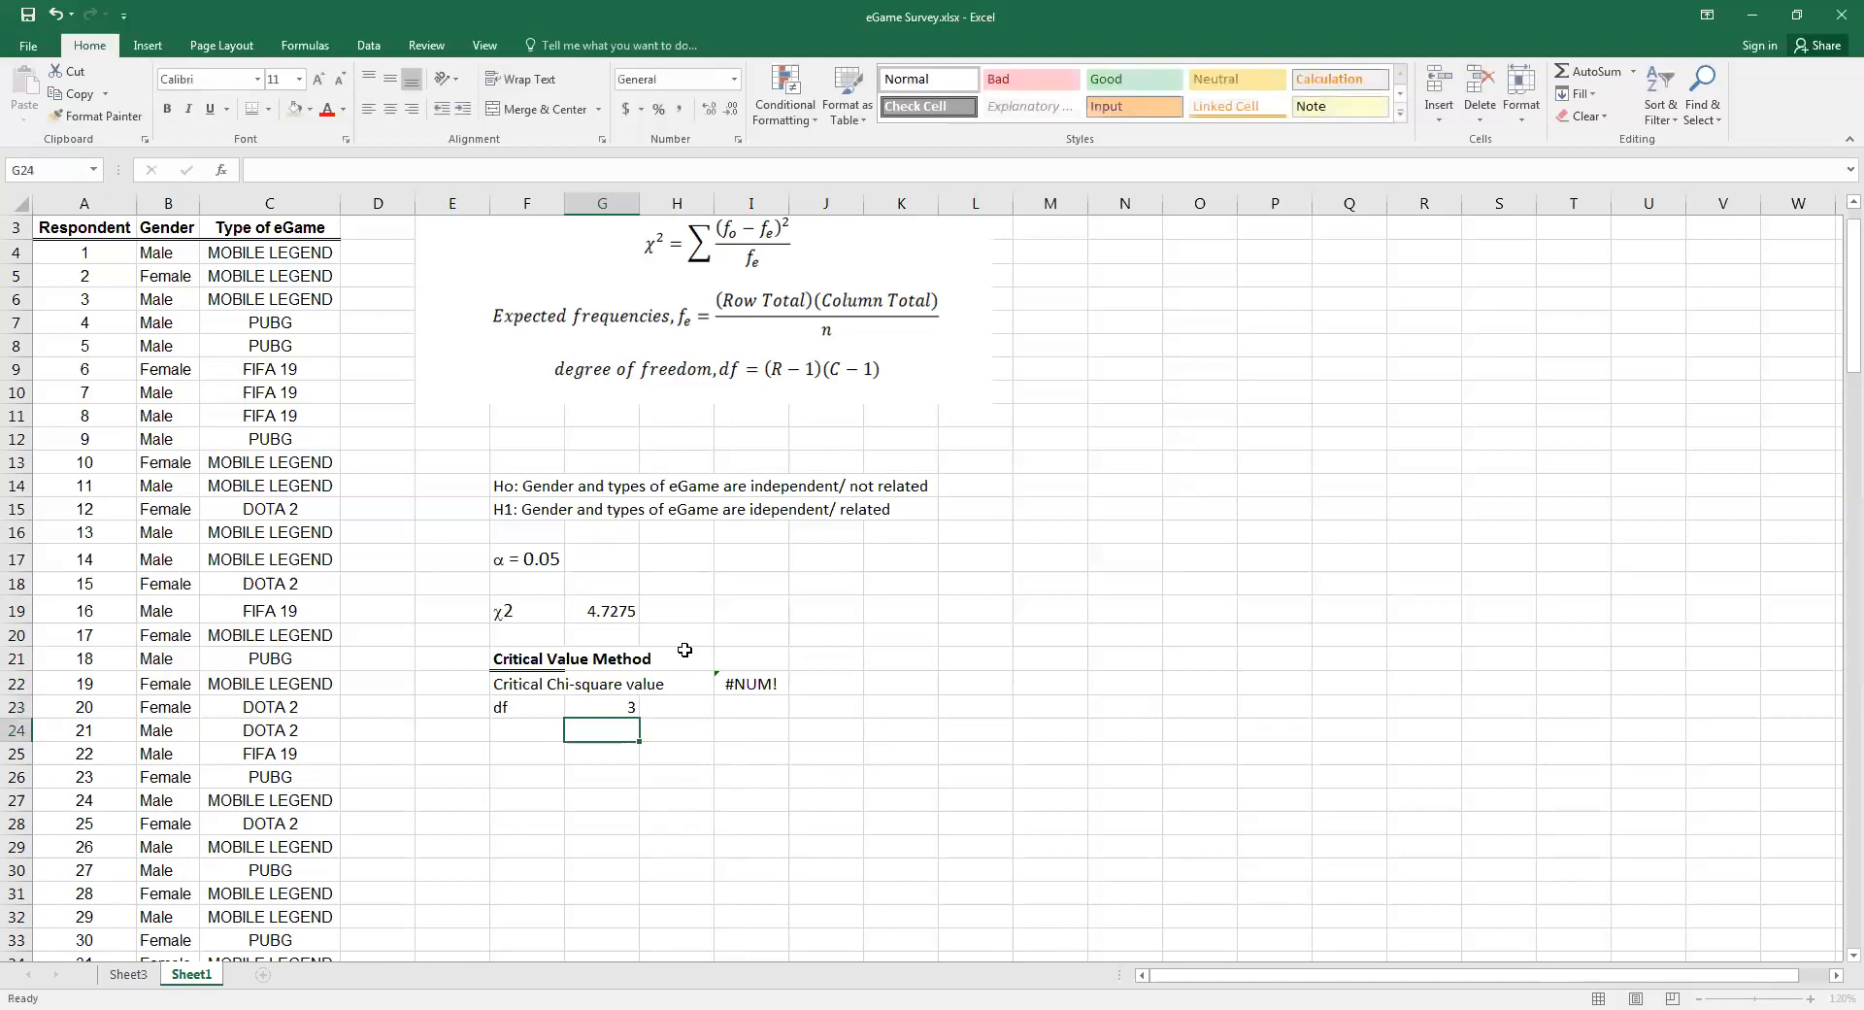
Complete the CHISQ.INV.RT formula in I22 with 3 degrees of freedom
left_click(748, 683)
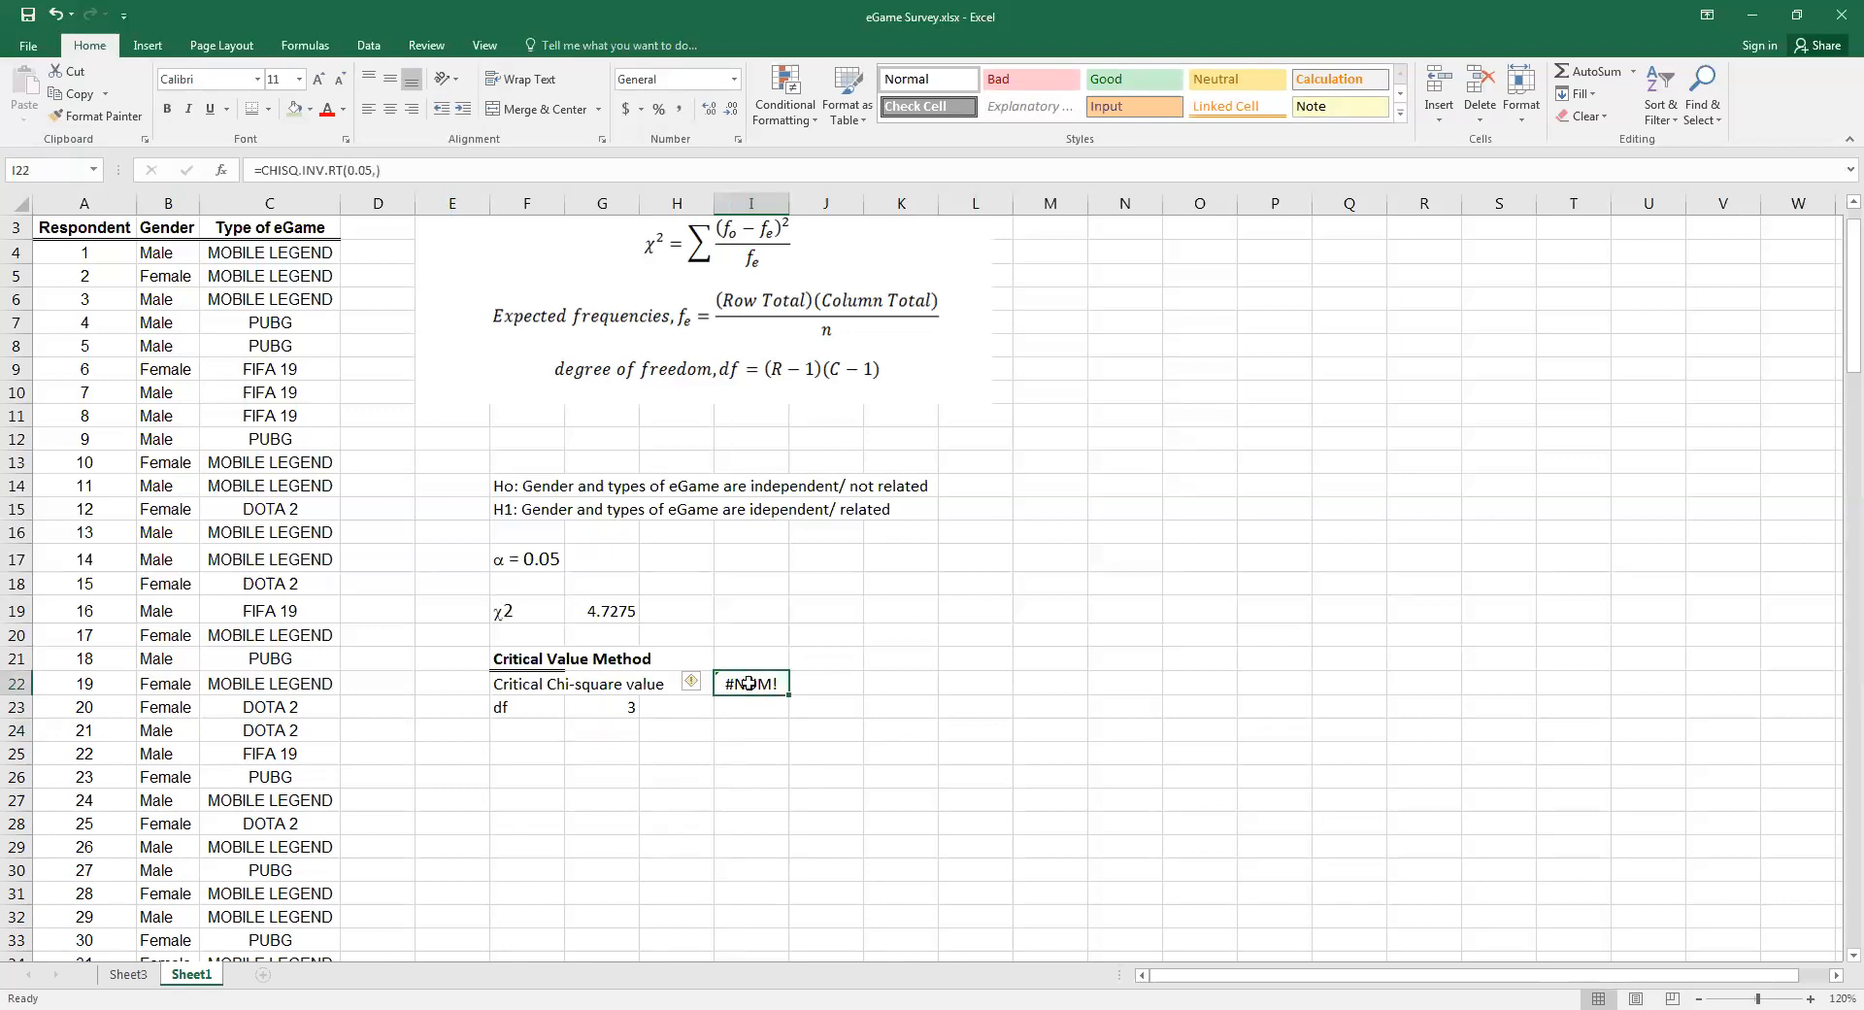
double_click(864, 684)
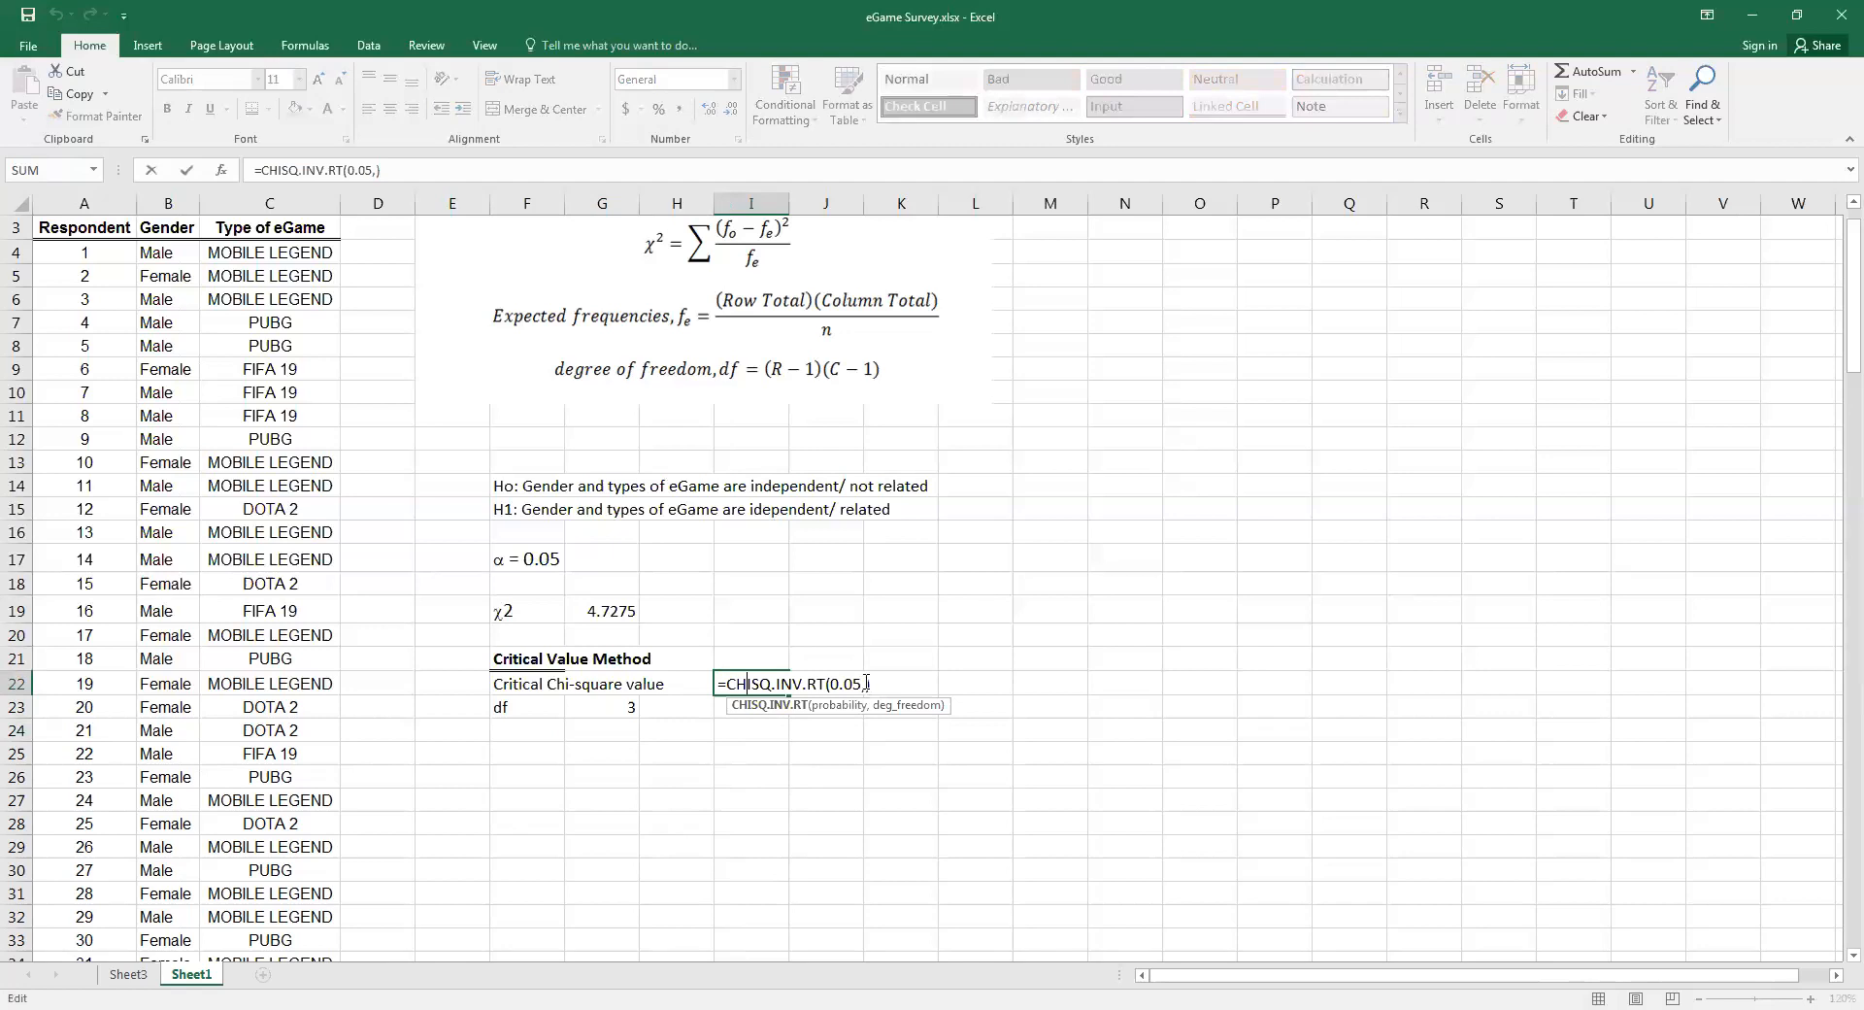
type("3")
key("Return")
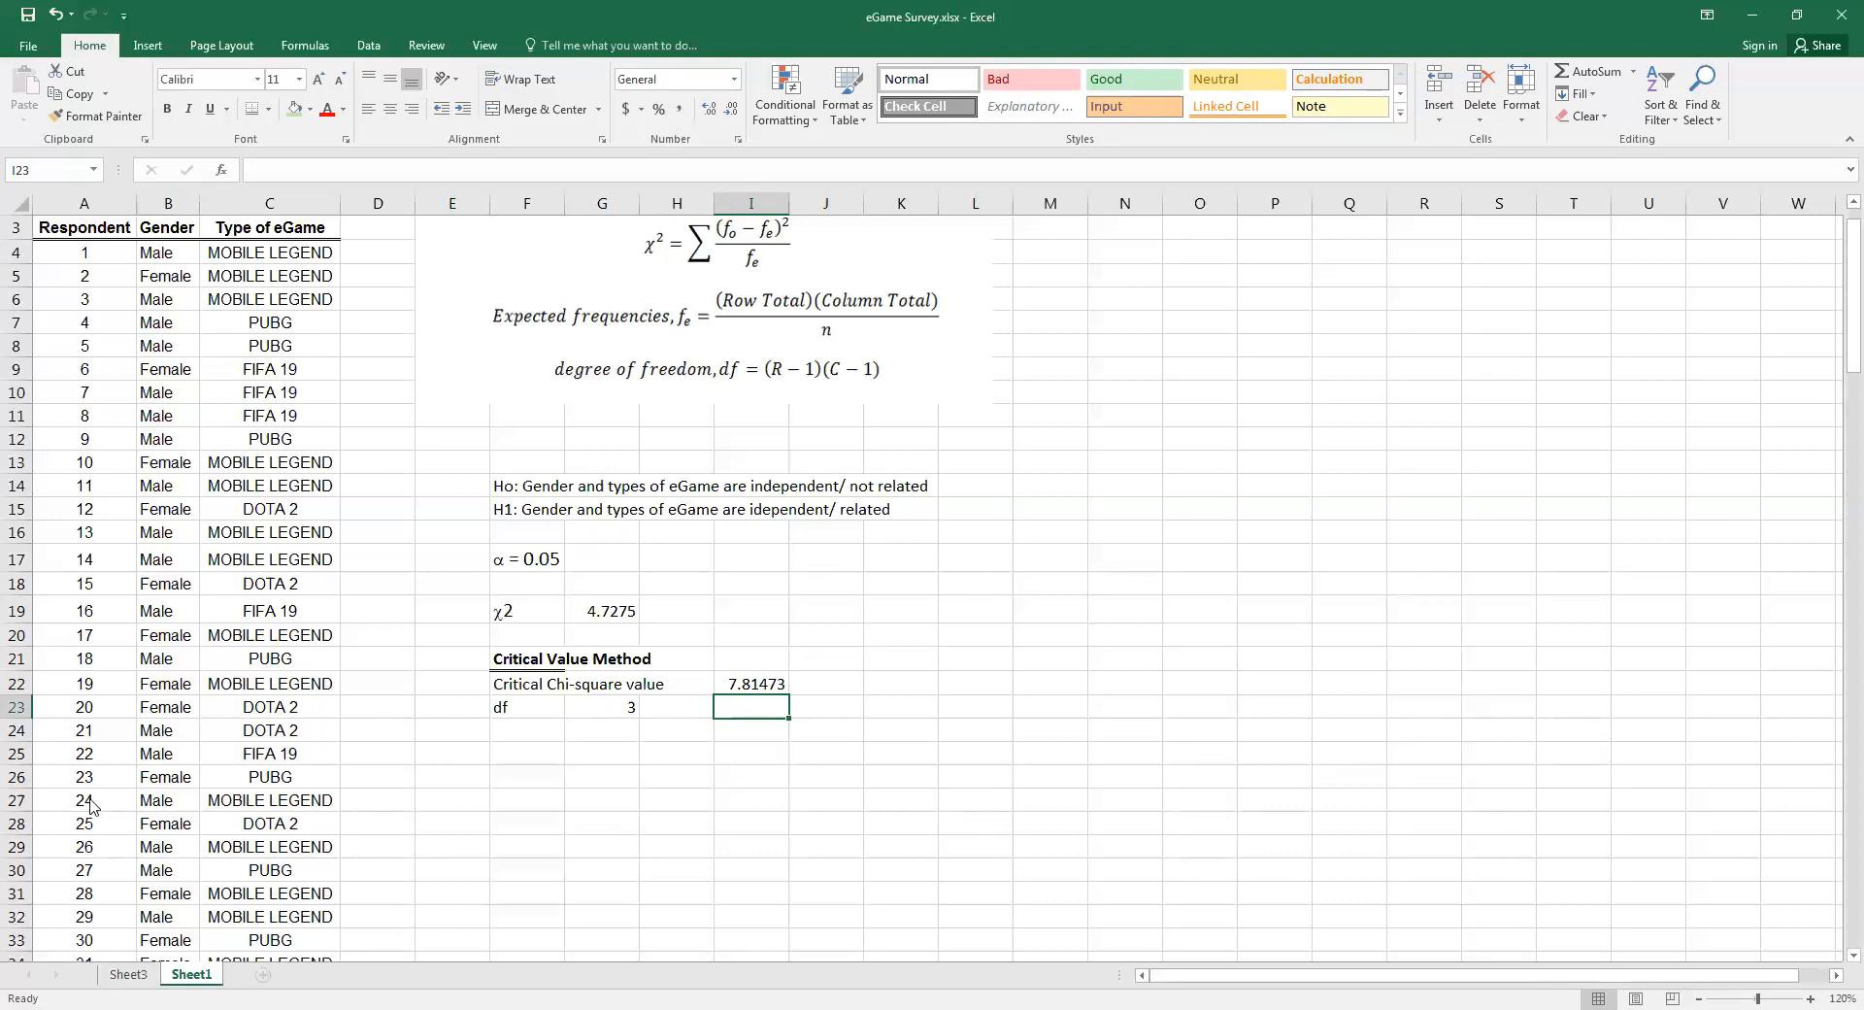
Switch to Paint and draw freehand vertical and horizontal axes, labelling the horizontal one x²
key("super")
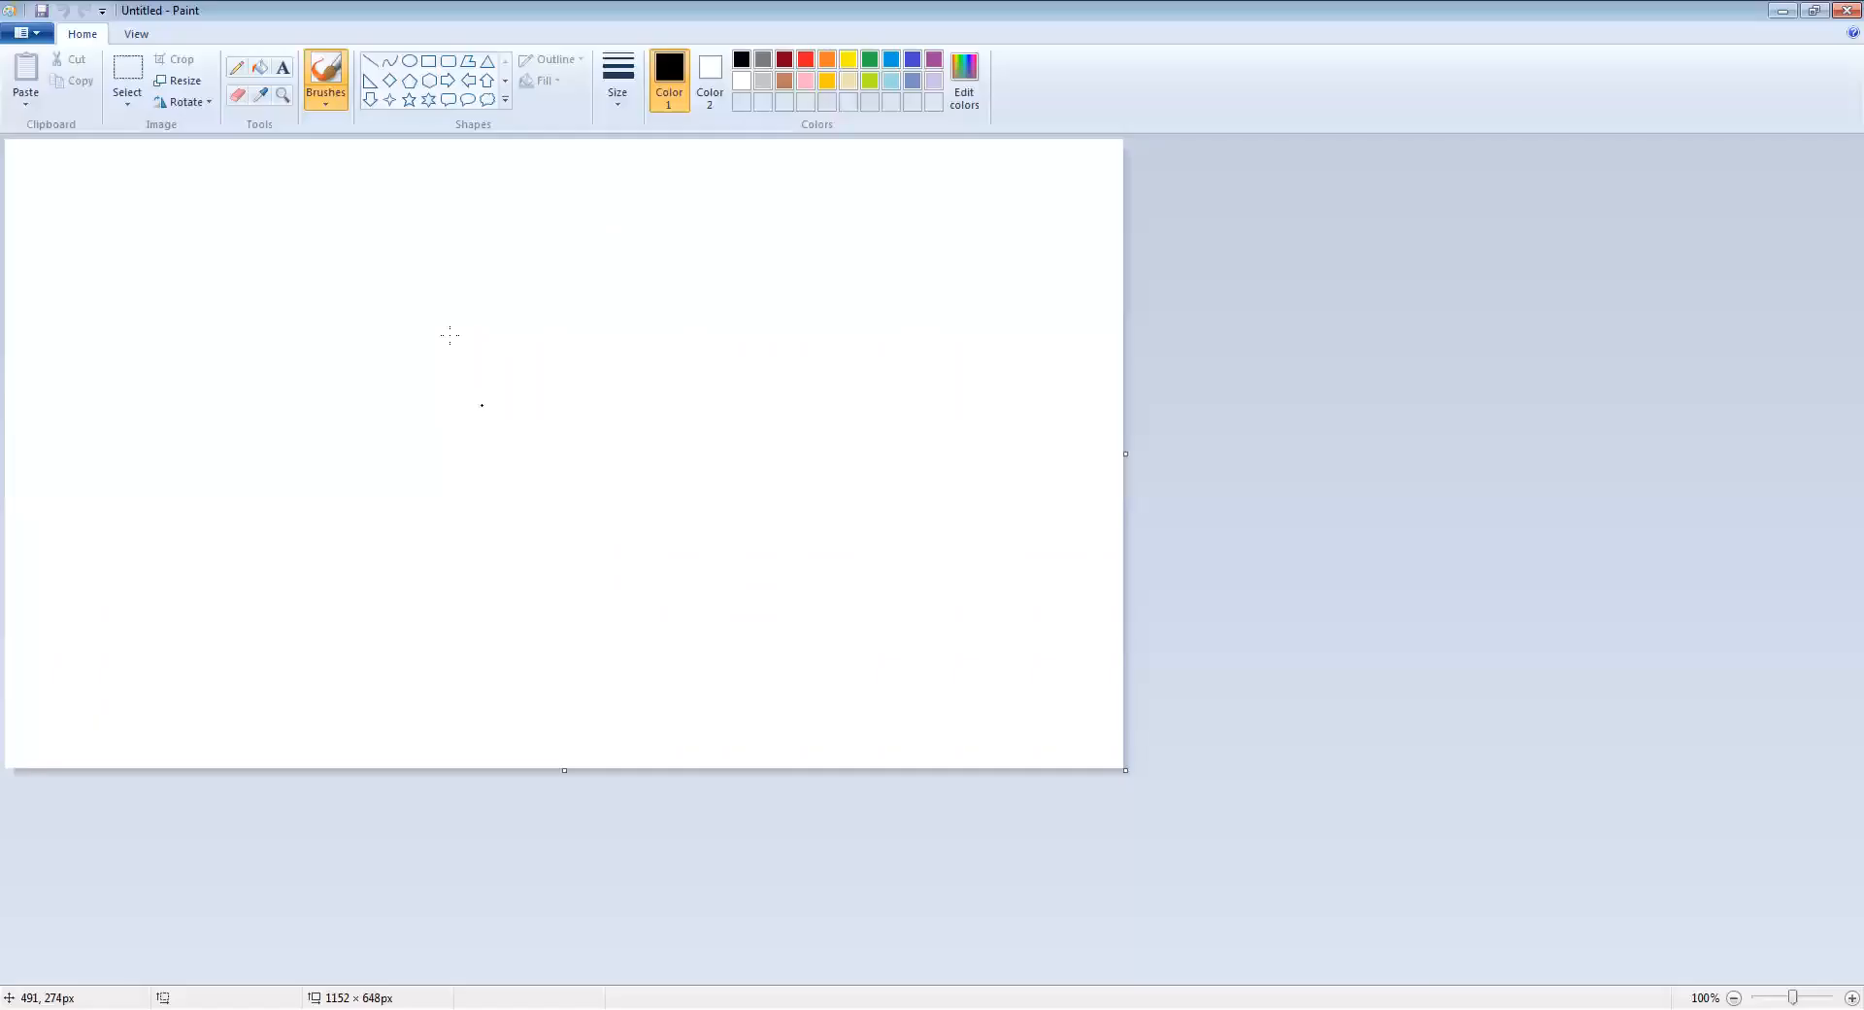
mouse_move(292, 254)
left_mouse_down()
mouse_move(280, 599)
mouse_move(845, 600)
mouse_move(872, 648)
left_mouse_up()
left_click_drag(849, 579, 879, 598)
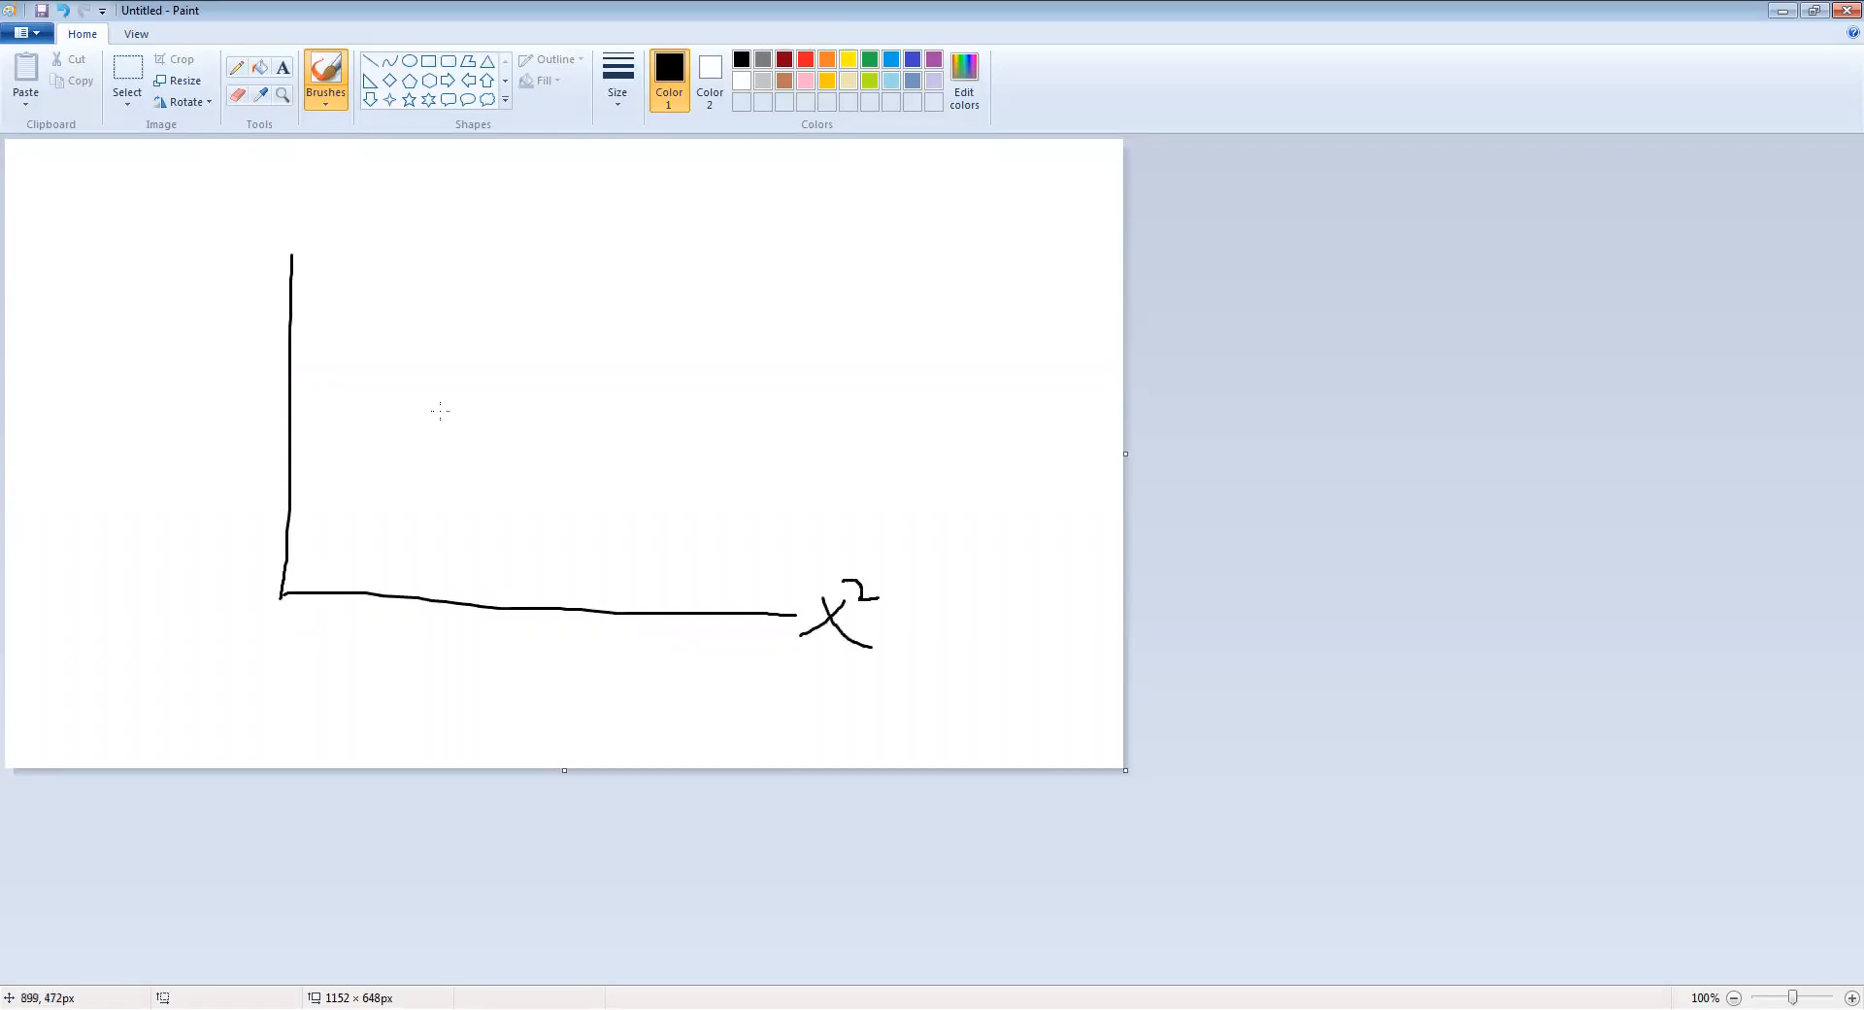
Draw a right-skewed chi-square curve on the axes, add a vertical critical line and hatch the tail beyond it
left_click(297, 565)
mouse_move(297, 566)
left_mouse_down()
mouse_move(586, 512)
mouse_move(768, 577)
left_mouse_up()
left_click_drag(640, 603, 652, 369)
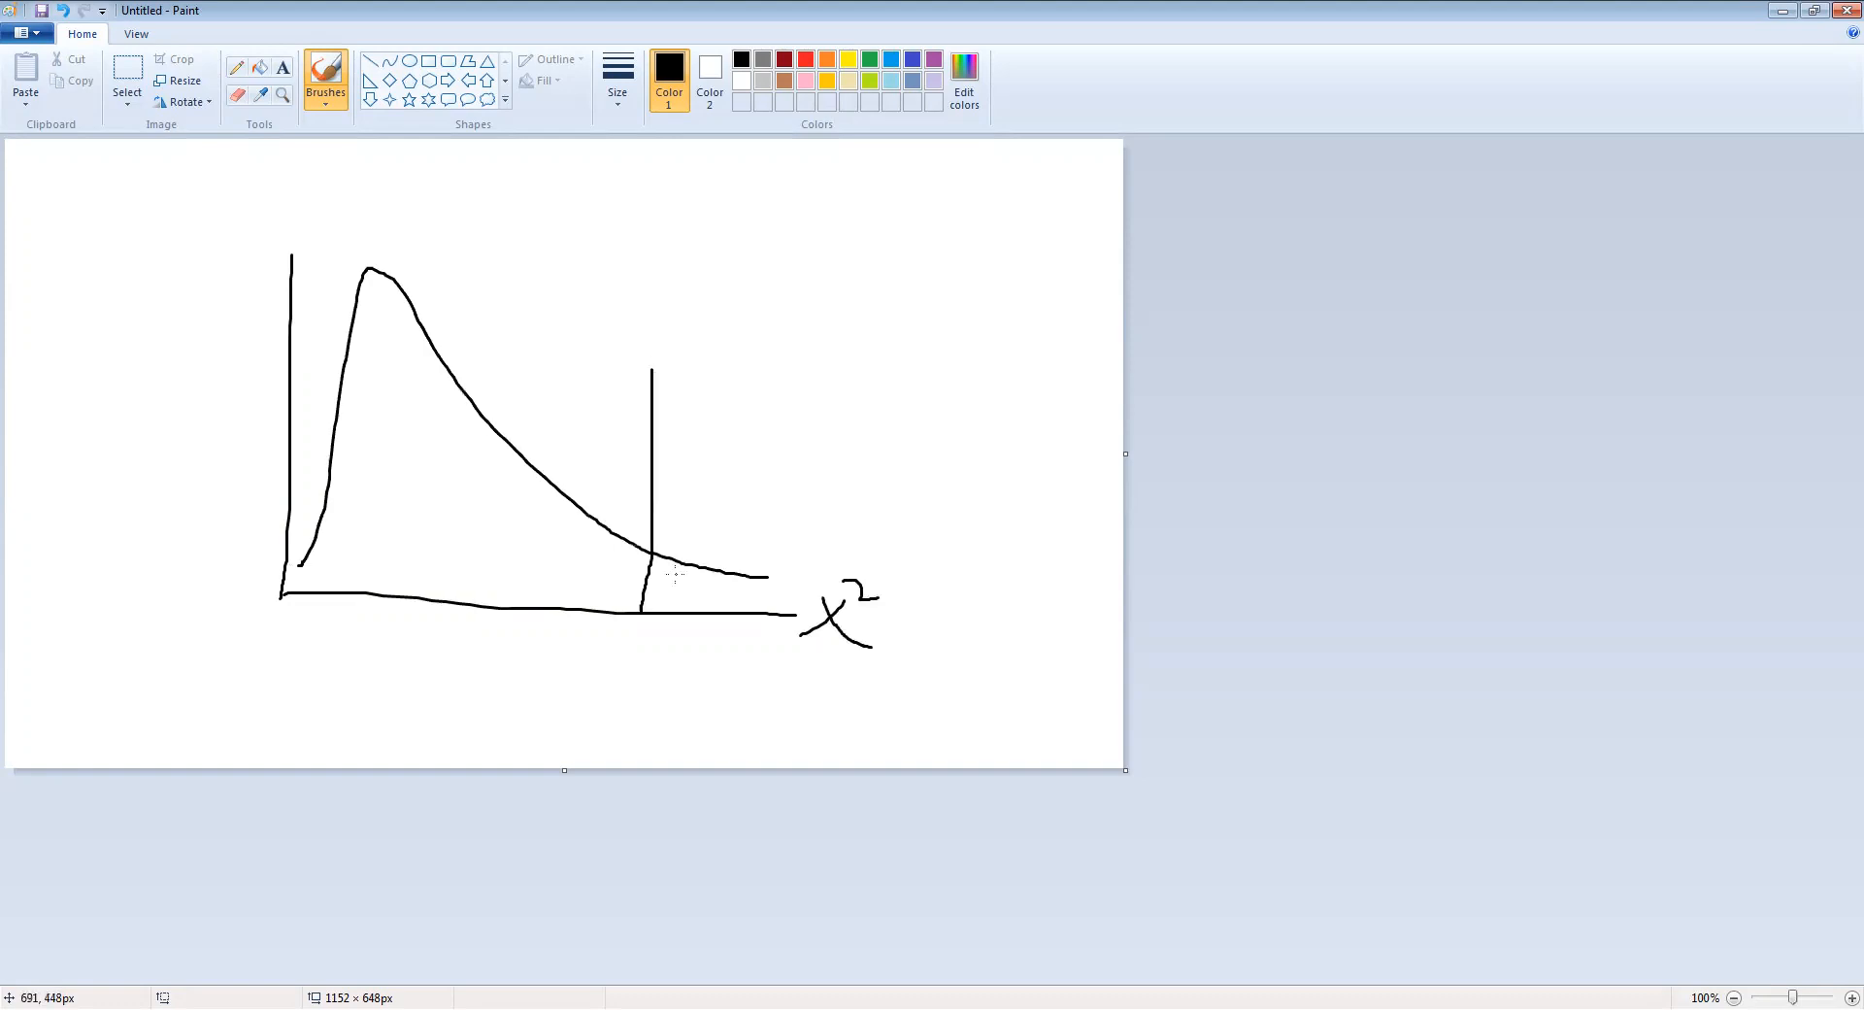
mouse_move(676, 574)
left_mouse_down()
mouse_move(655, 587)
mouse_move(675, 590)
left_mouse_up()
left_click_drag(735, 584, 705, 603)
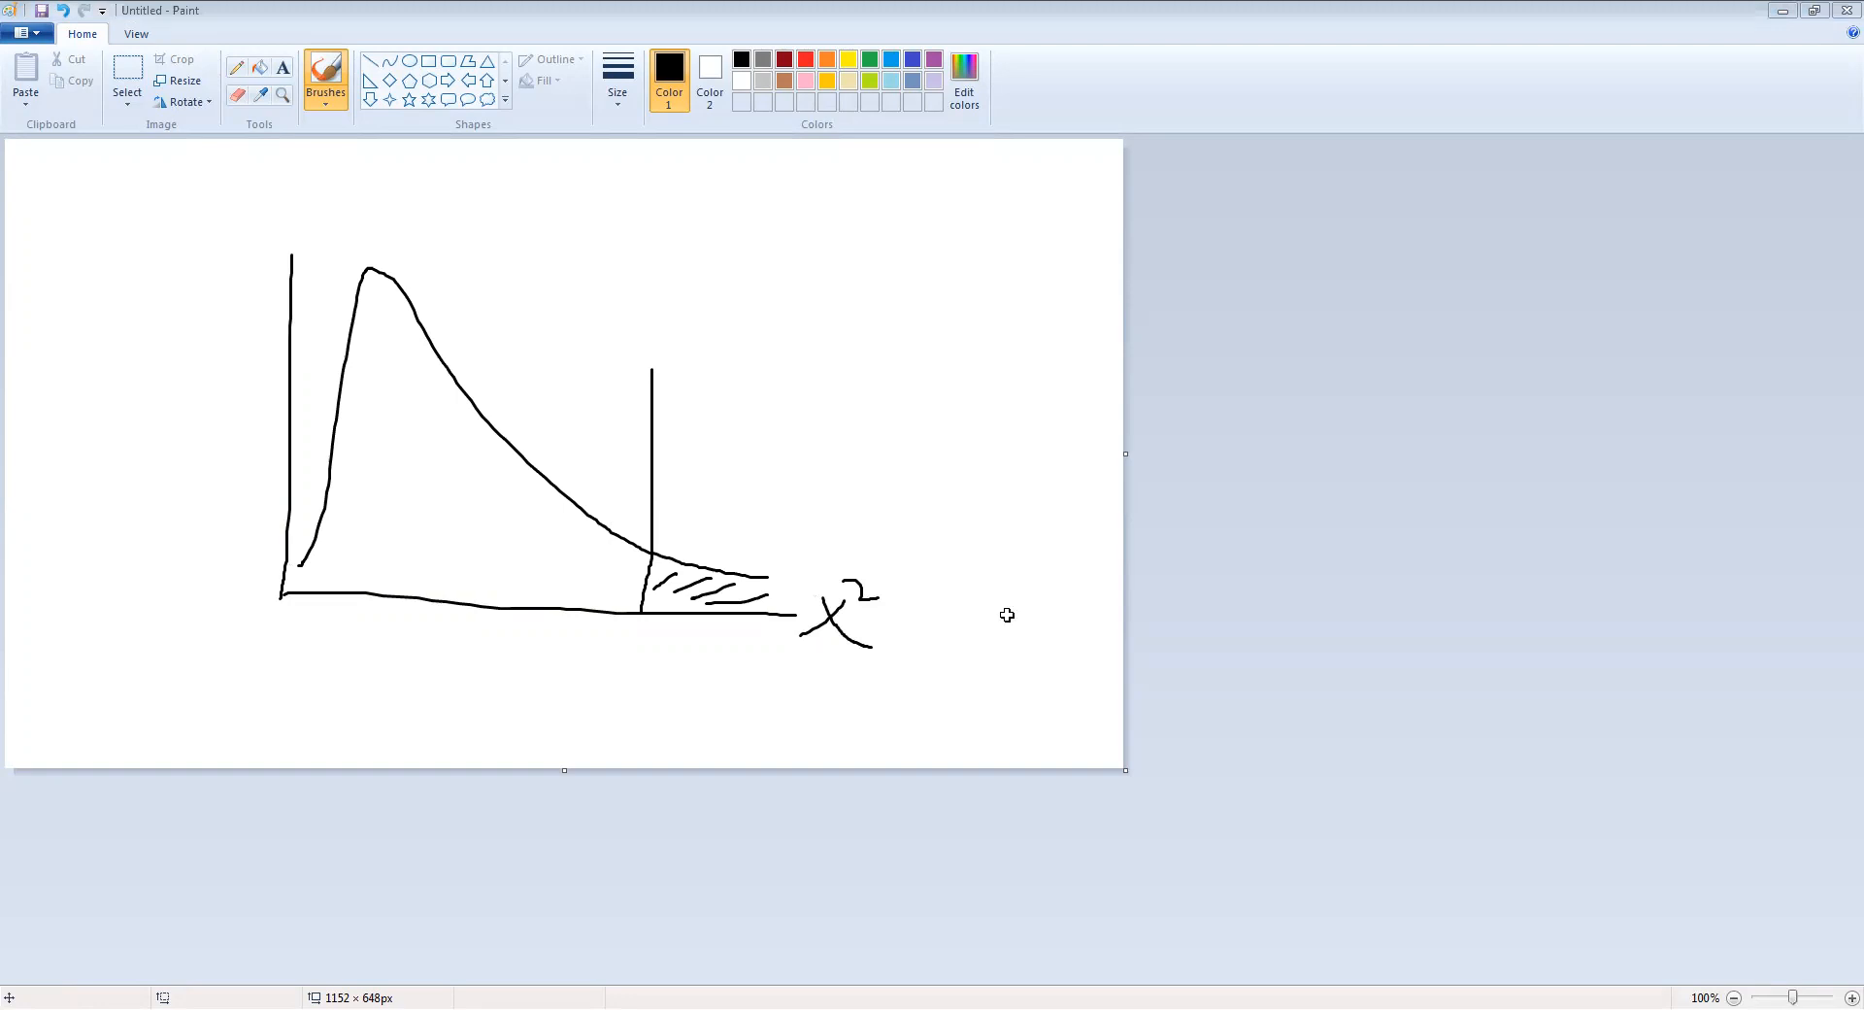
Handwrite the critical value 7.8147 below the horizontal axis at the critical line
key("alt+Tab")
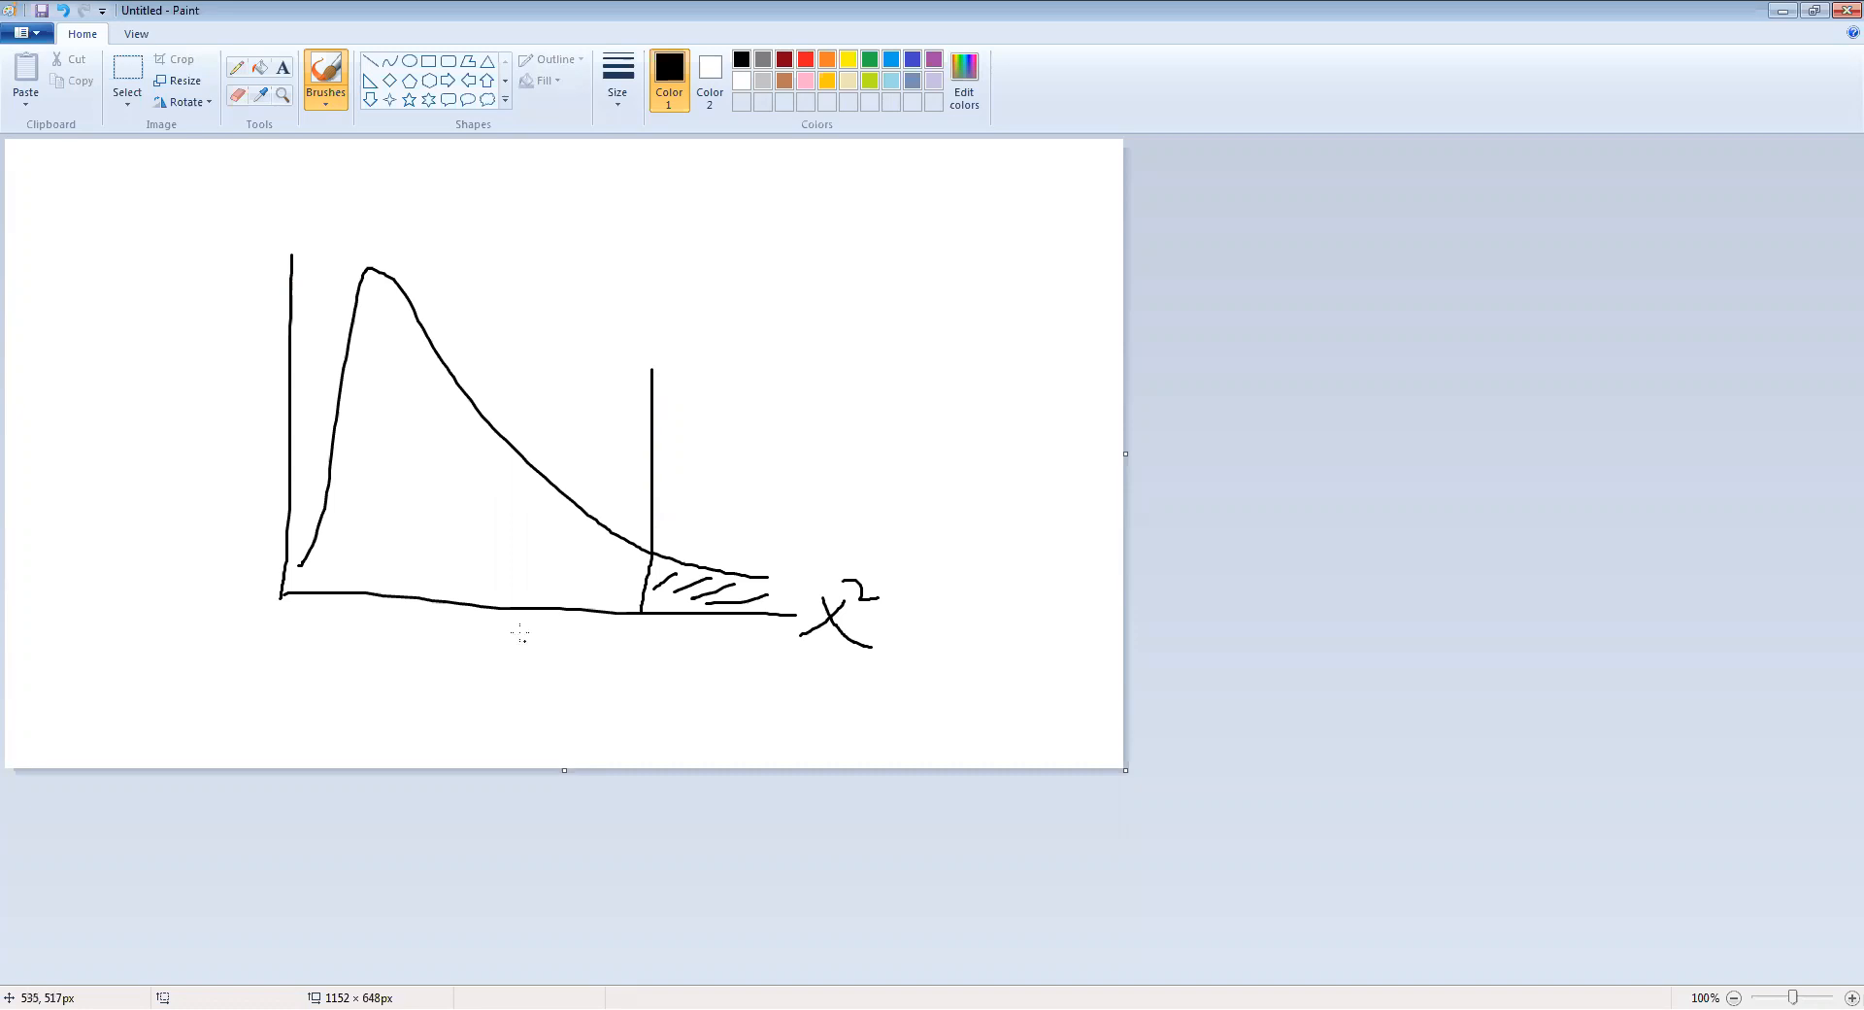
mouse_move(520, 632)
left_mouse_down()
mouse_move(538, 653)
mouse_move(576, 627)
mouse_move(604, 655)
left_mouse_up()
mouse_move(613, 626)
left_mouse_down()
mouse_move(618, 664)
mouse_move(638, 658)
left_mouse_up()
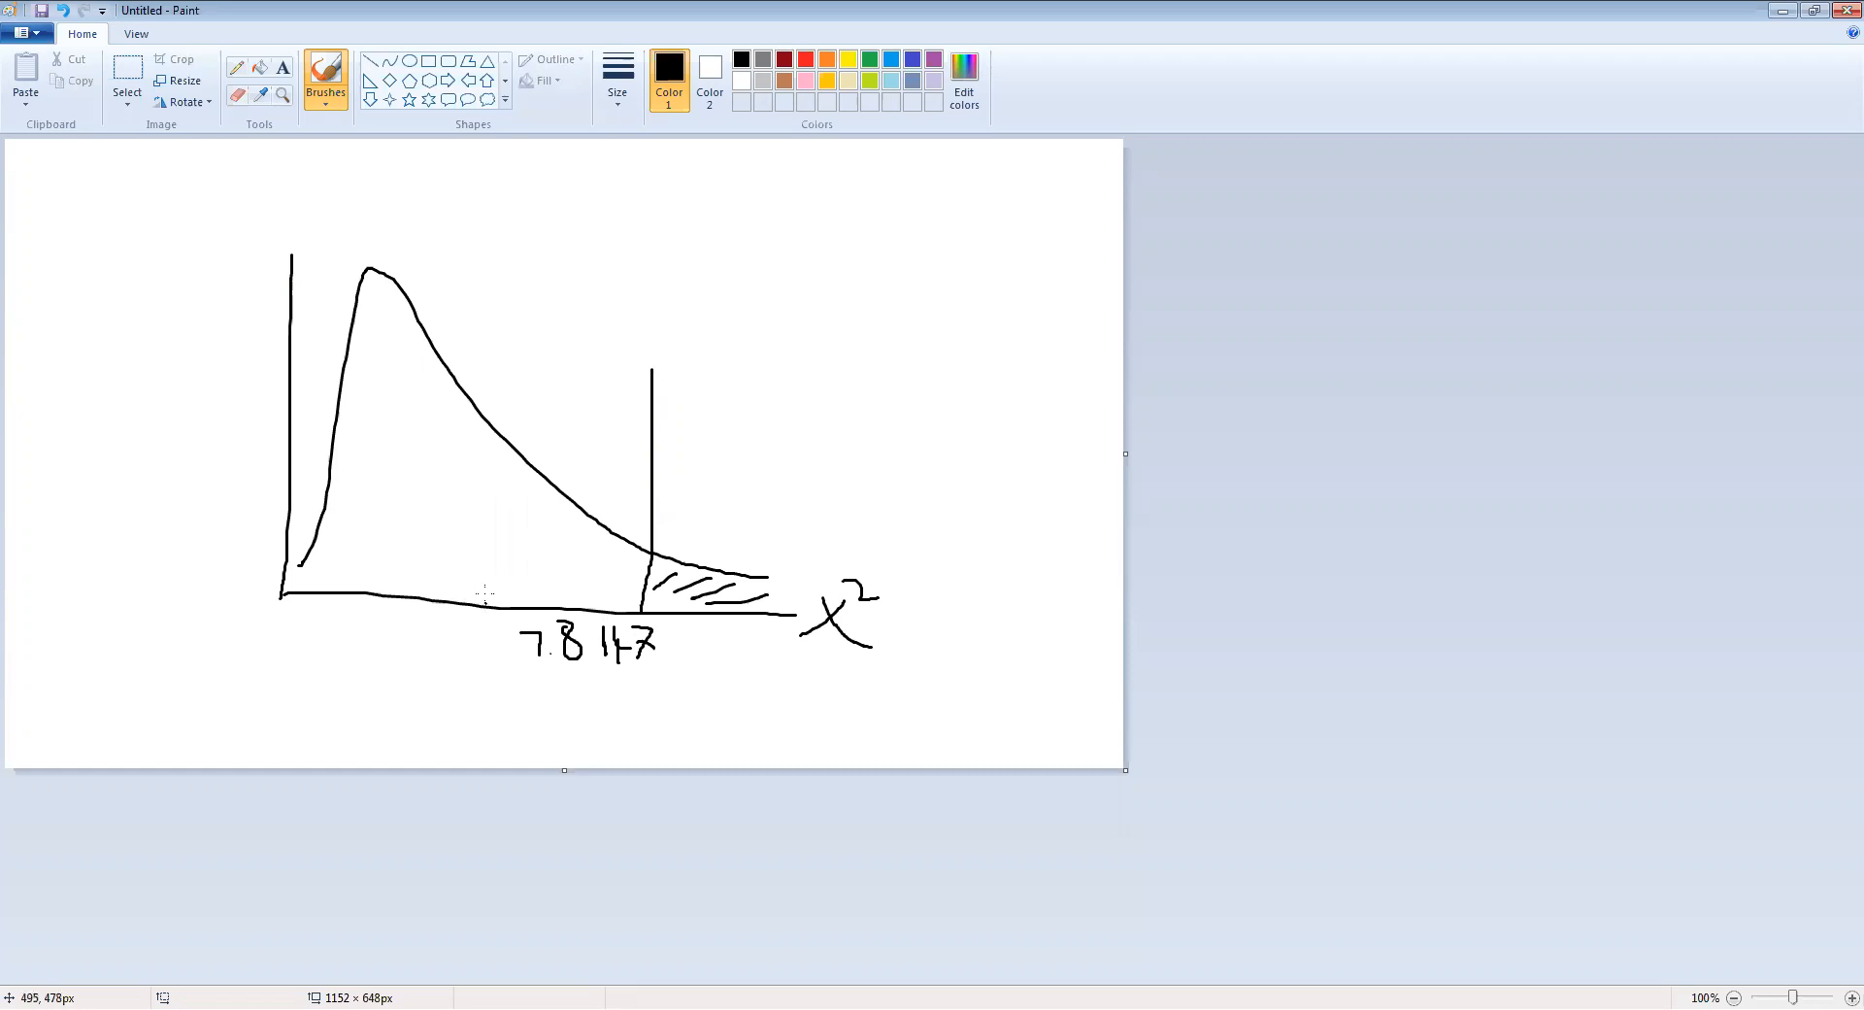
Draw a second vertical line through the curve before the critical line and label it 4.7275
left_click_drag(516, 365, 487, 606)
left_click(534, 210)
mouse_move(516, 365)
left_mouse_down()
mouse_move(534, 311)
mouse_move(521, 324)
mouse_move(618, 322)
left_mouse_up()
mouse_move(616, 304)
left_mouse_down()
mouse_move(631, 341)
mouse_move(647, 303)
left_mouse_up()
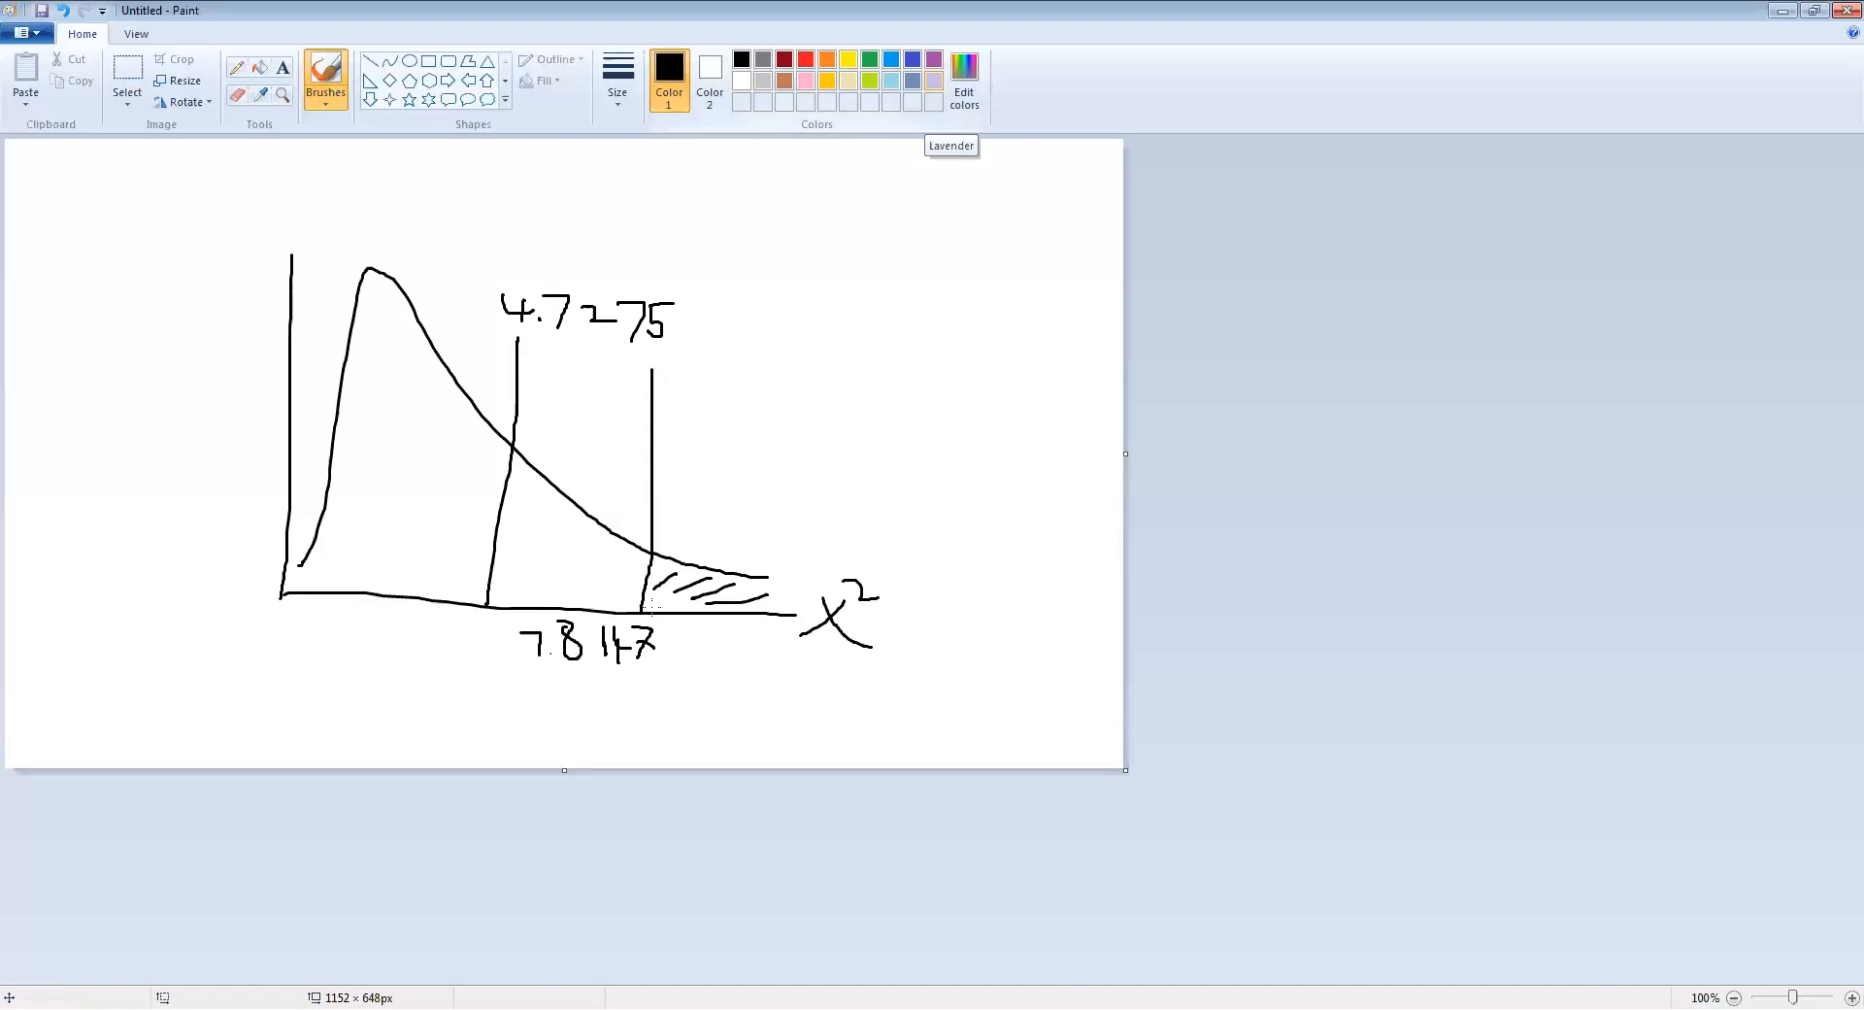
Switch back to Excel and enter the conclusion "Fail to reject Ho" in F25
key("alt+Tab")
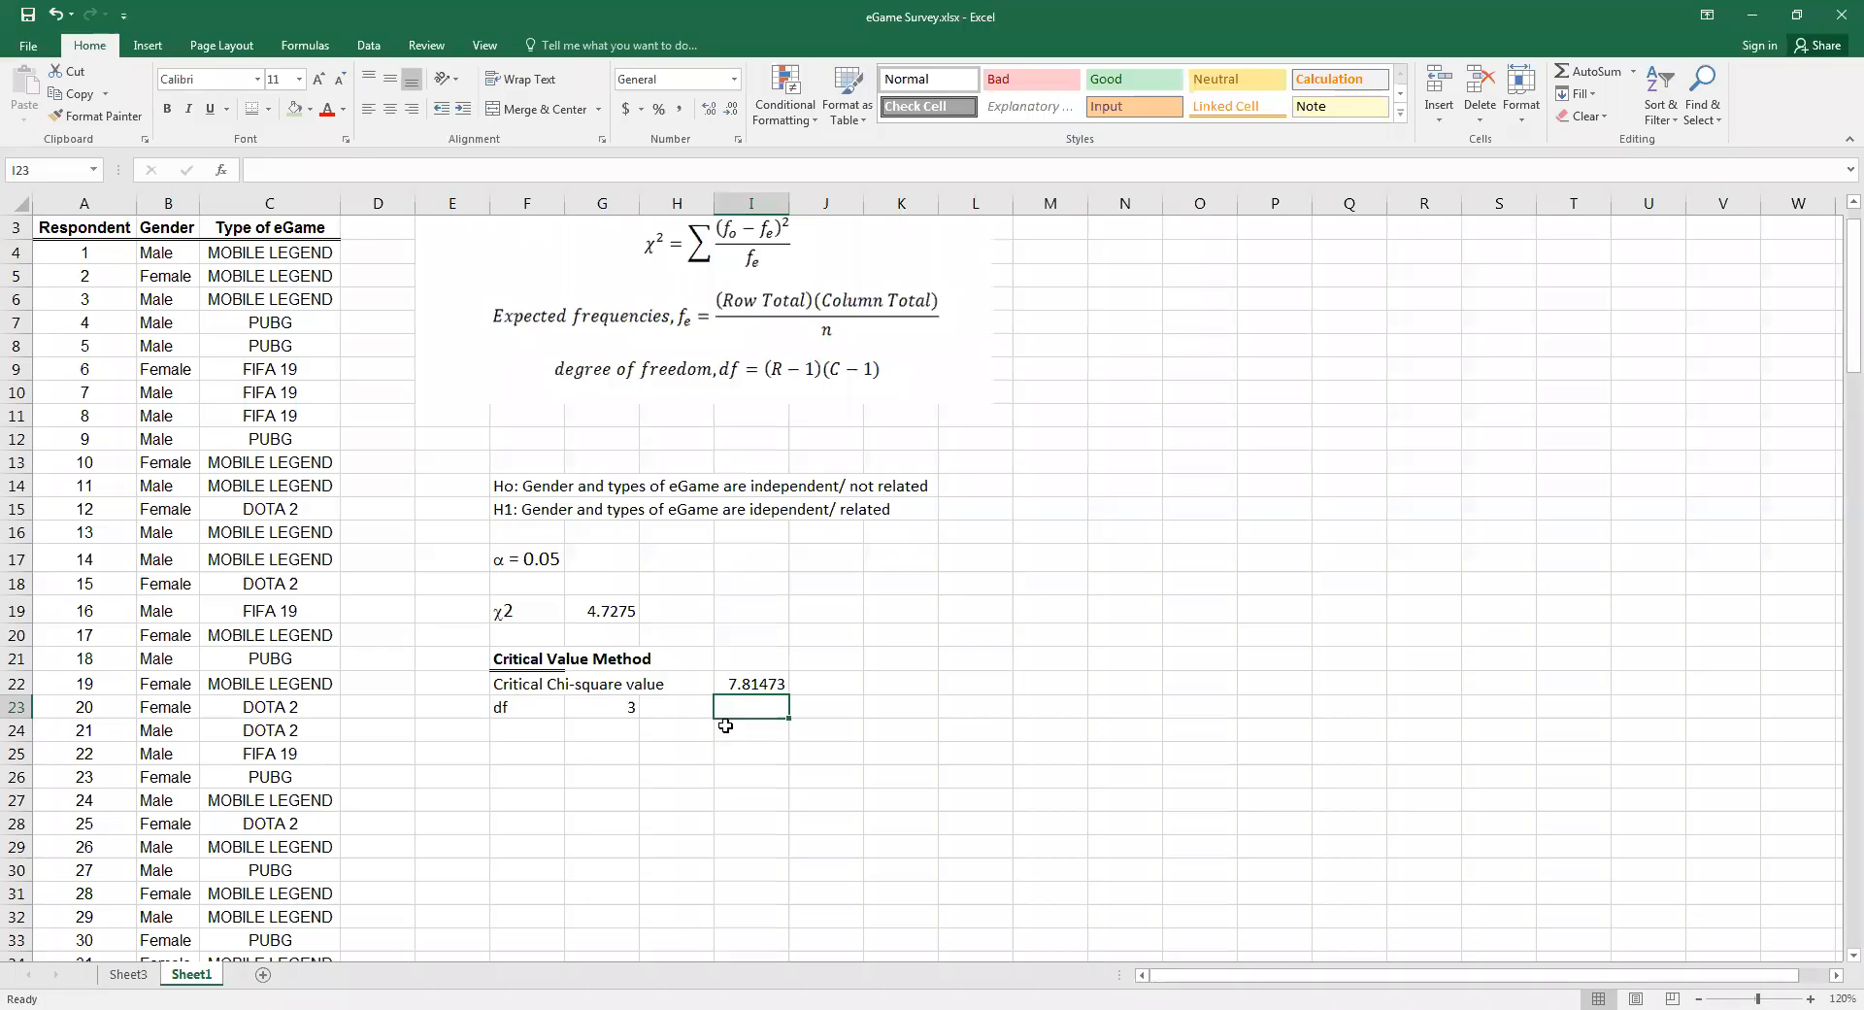
left_click(525, 753)
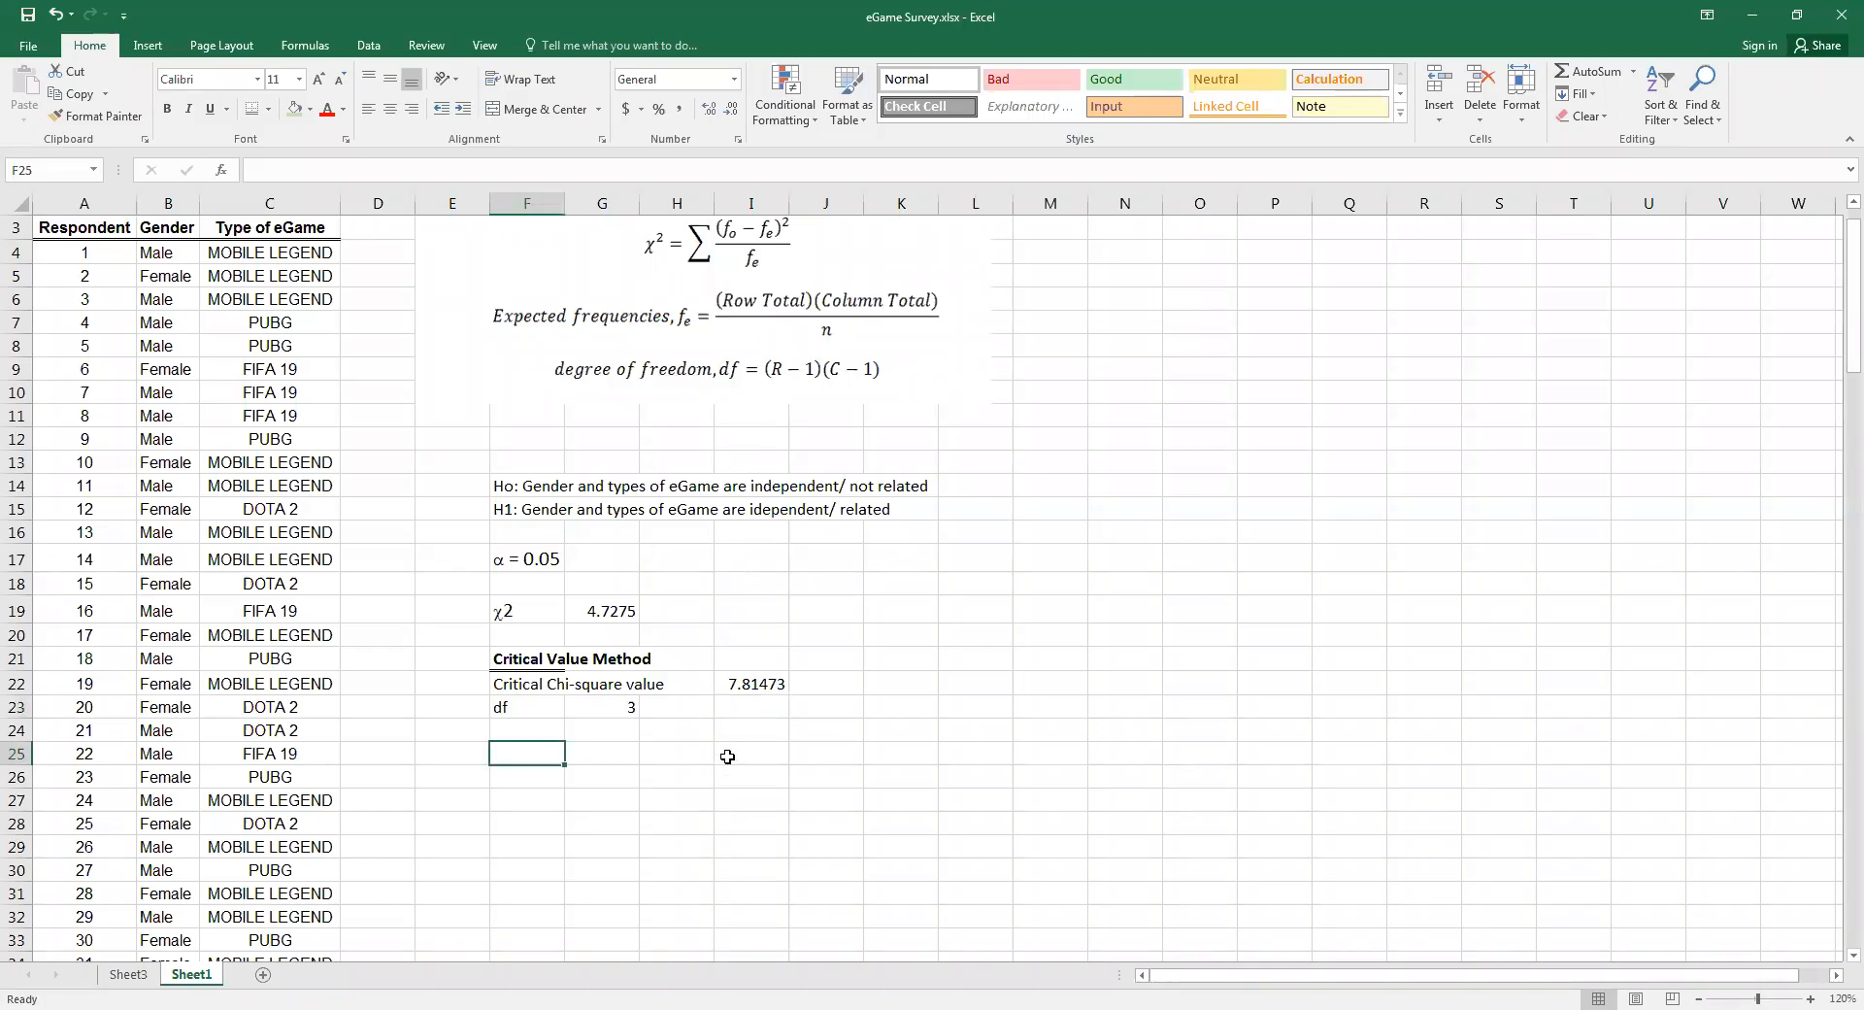
type("Fail")
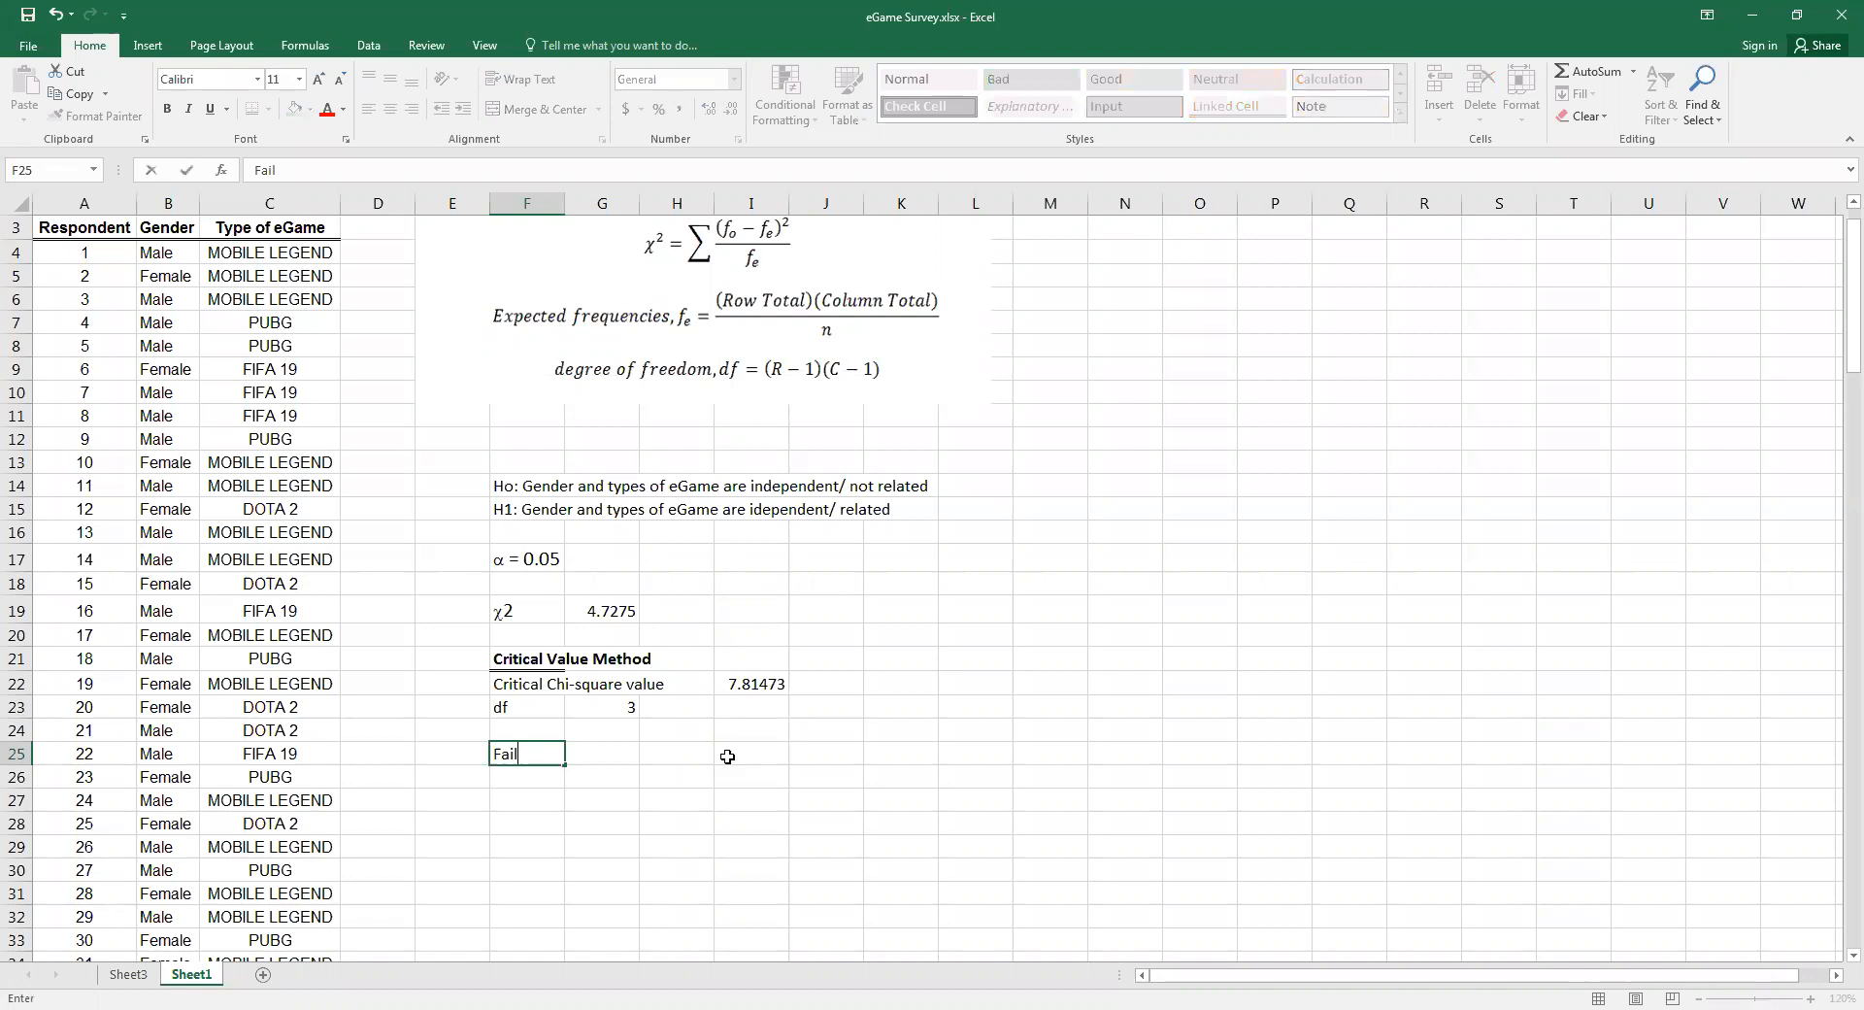
type("to reject Ho")
key("Return")
key("Return")
Enter the heading "p-value Method" in F27
type("p-va")
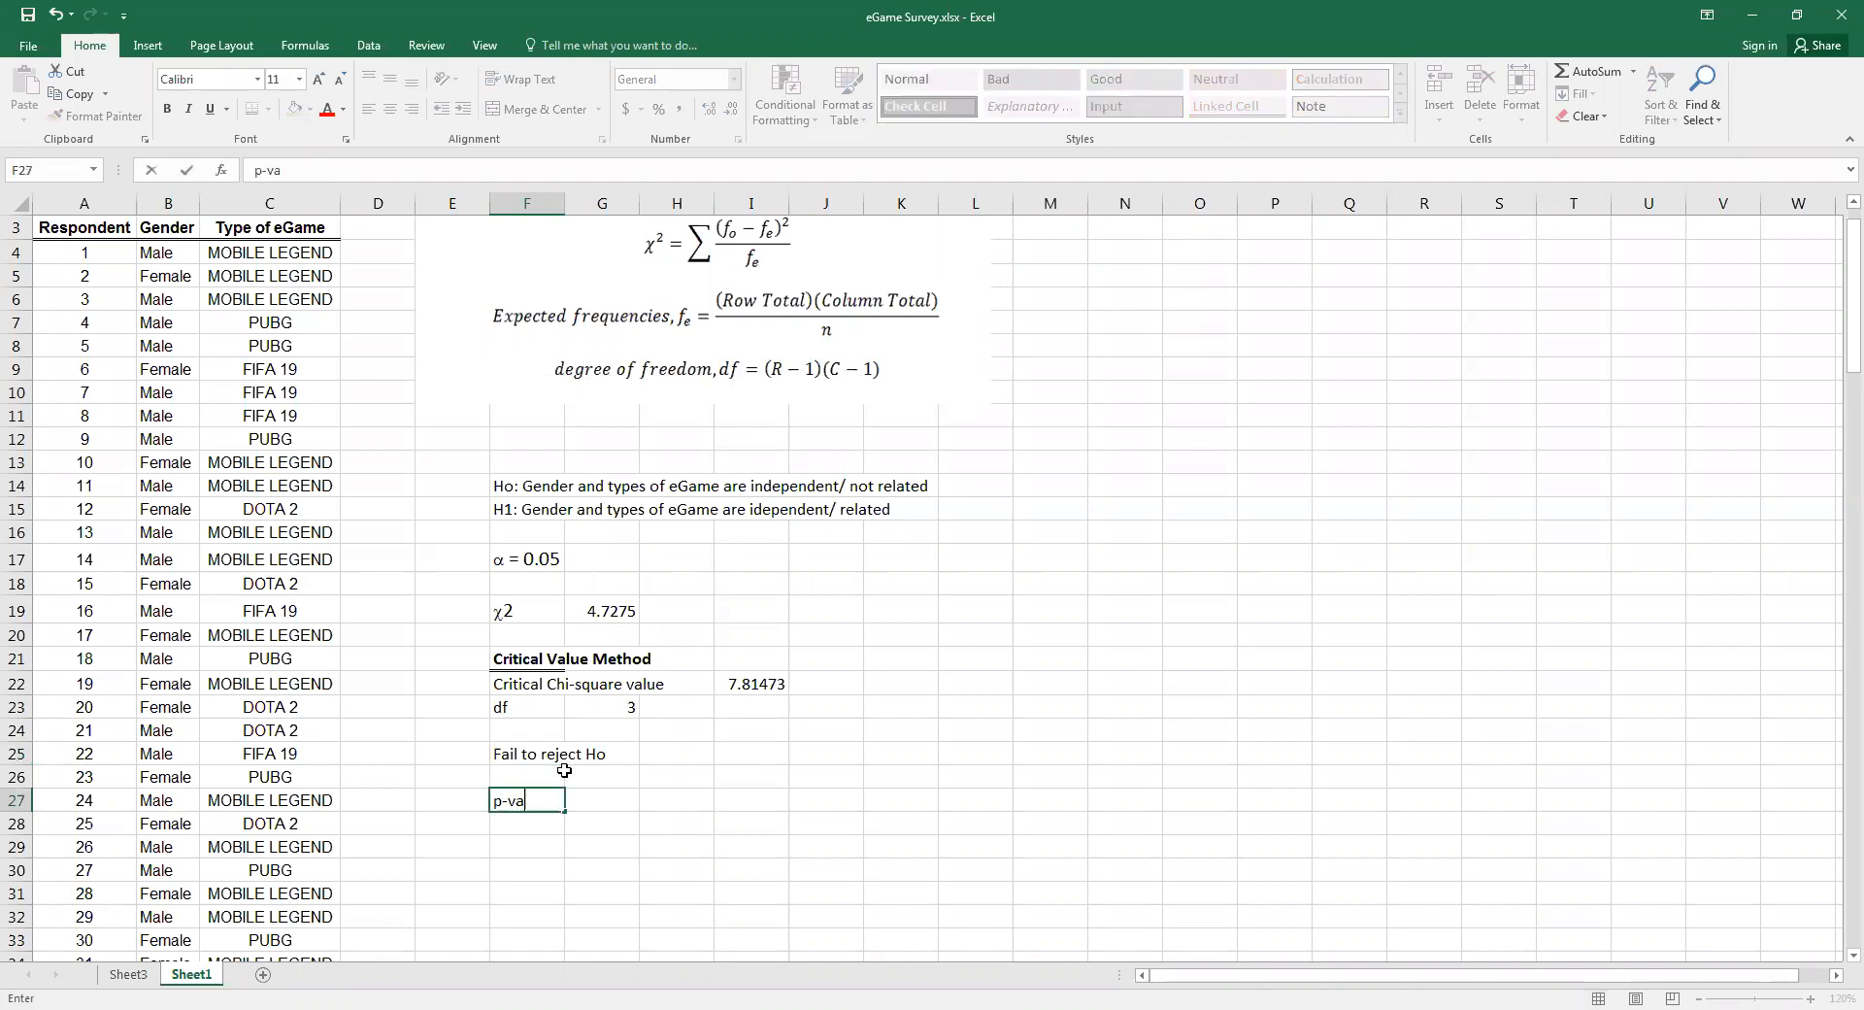
type("lue Method")
key("Return")
key("Return")
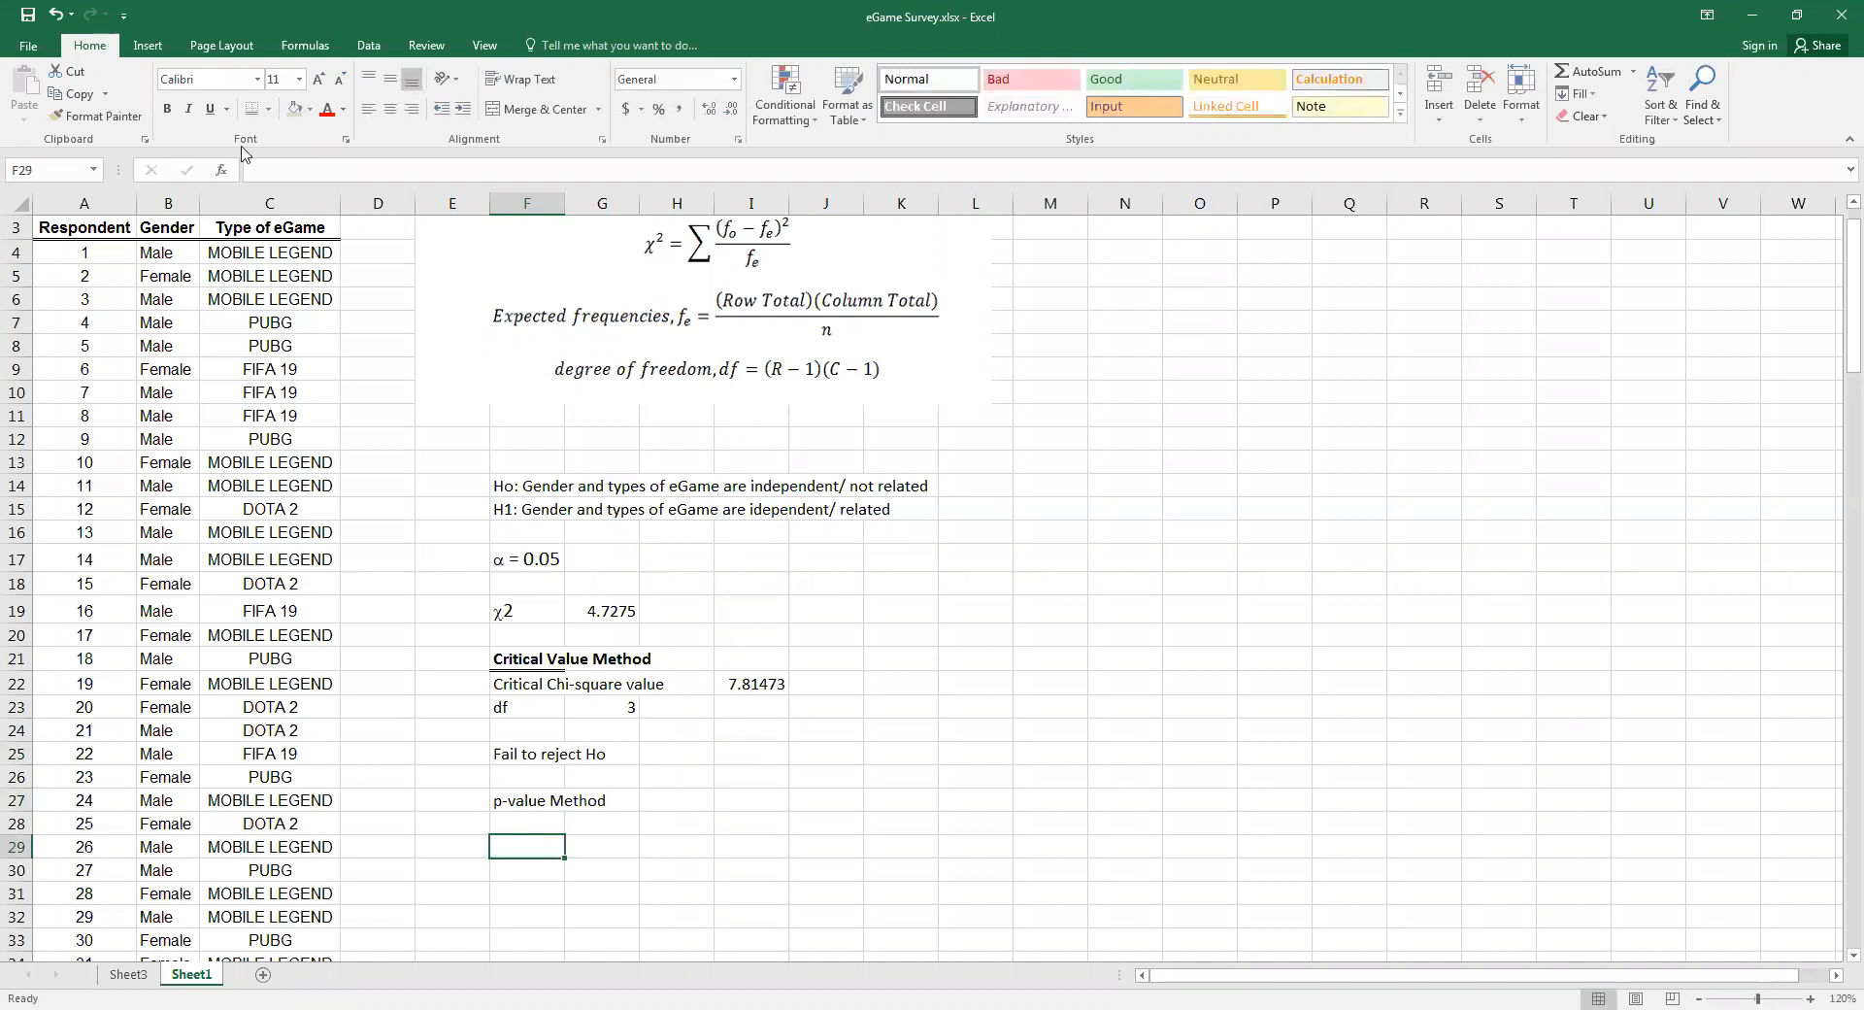
Format the heading cell F27 with bold text and a thick bottom border
key("Up")
key("Up")
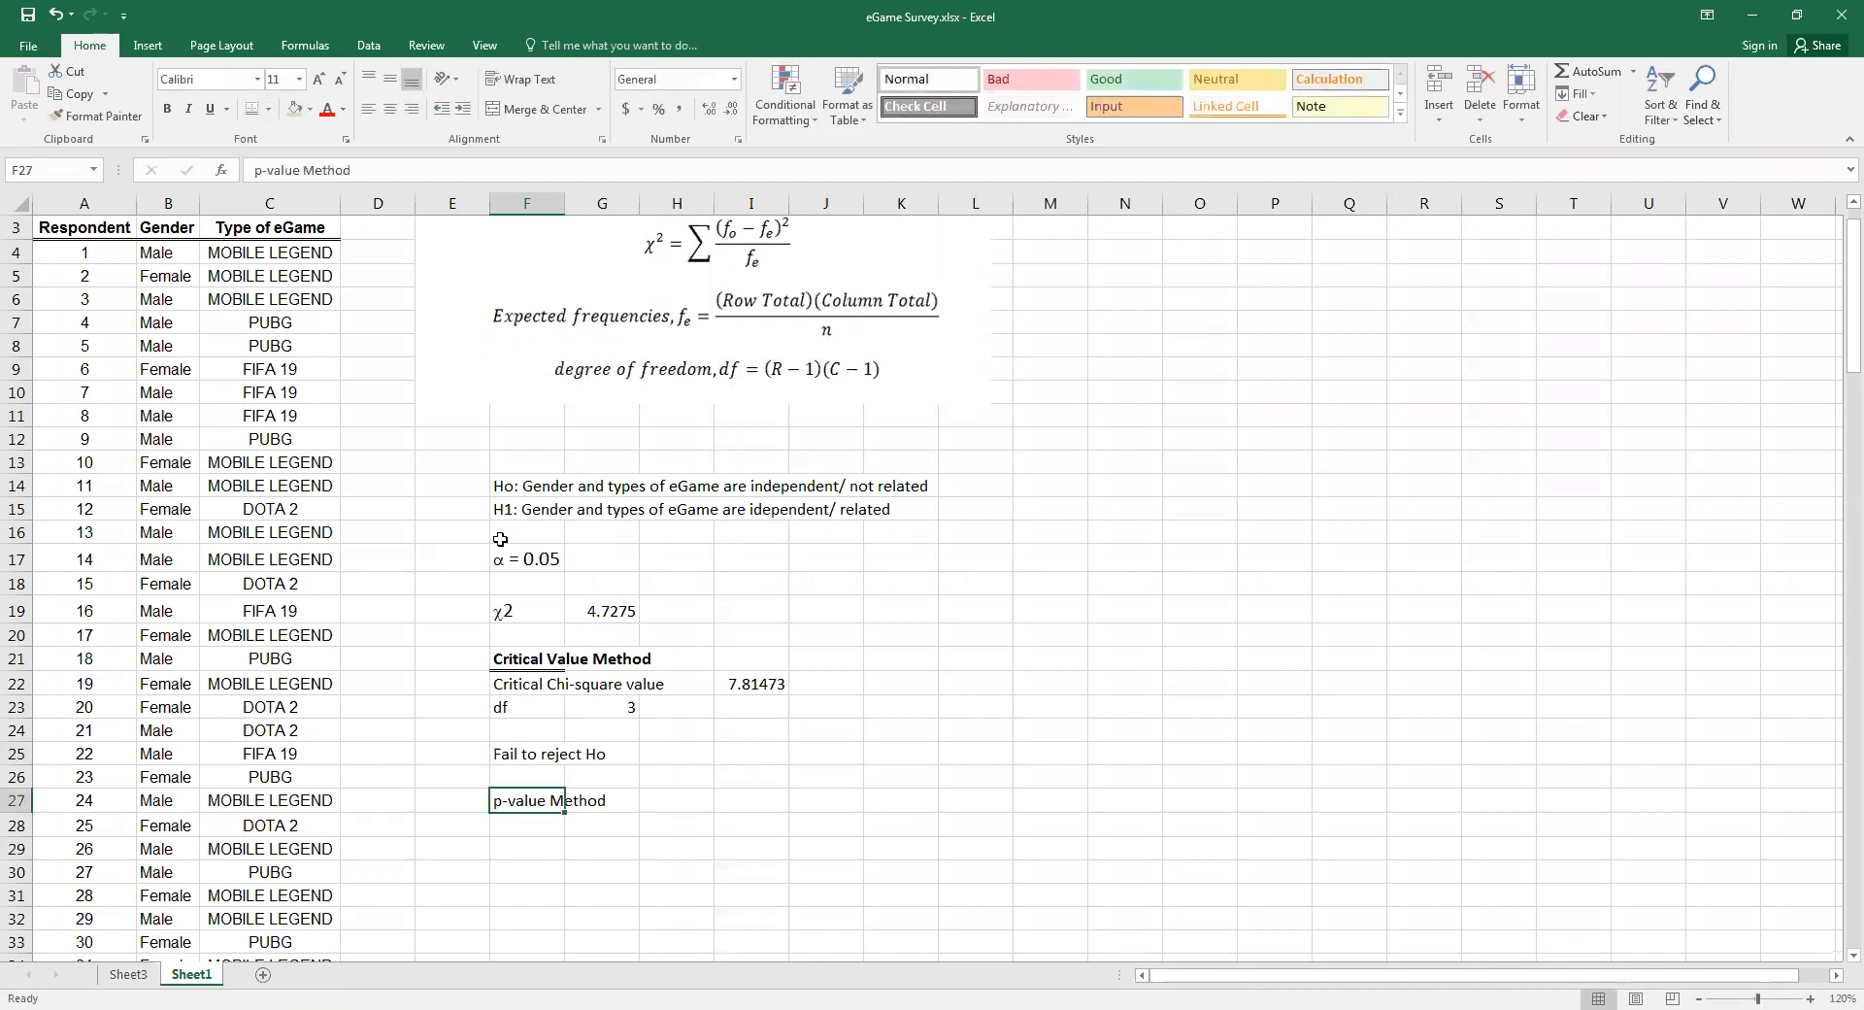
key("ctrl+b")
left_click(530, 834)
left_click(675, 917)
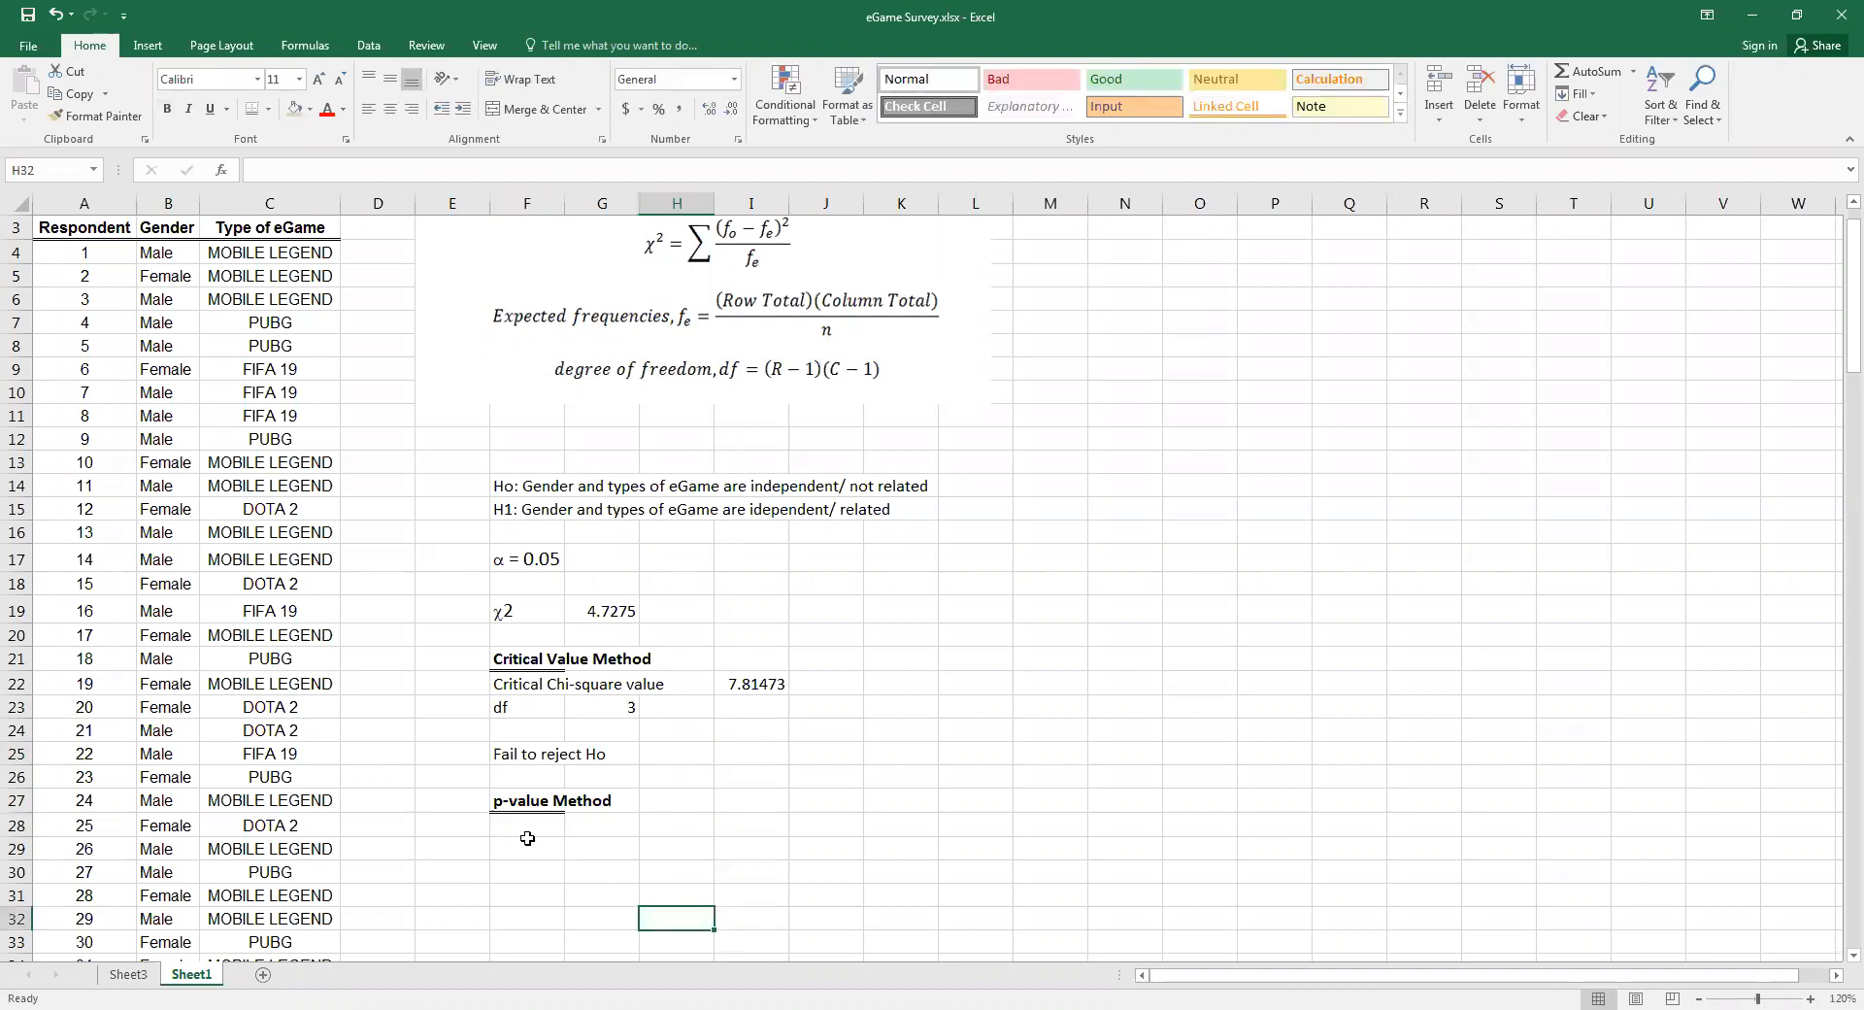
Enter the label "p-value" in F28, discarding the suggested word "Method"
left_click(510, 832)
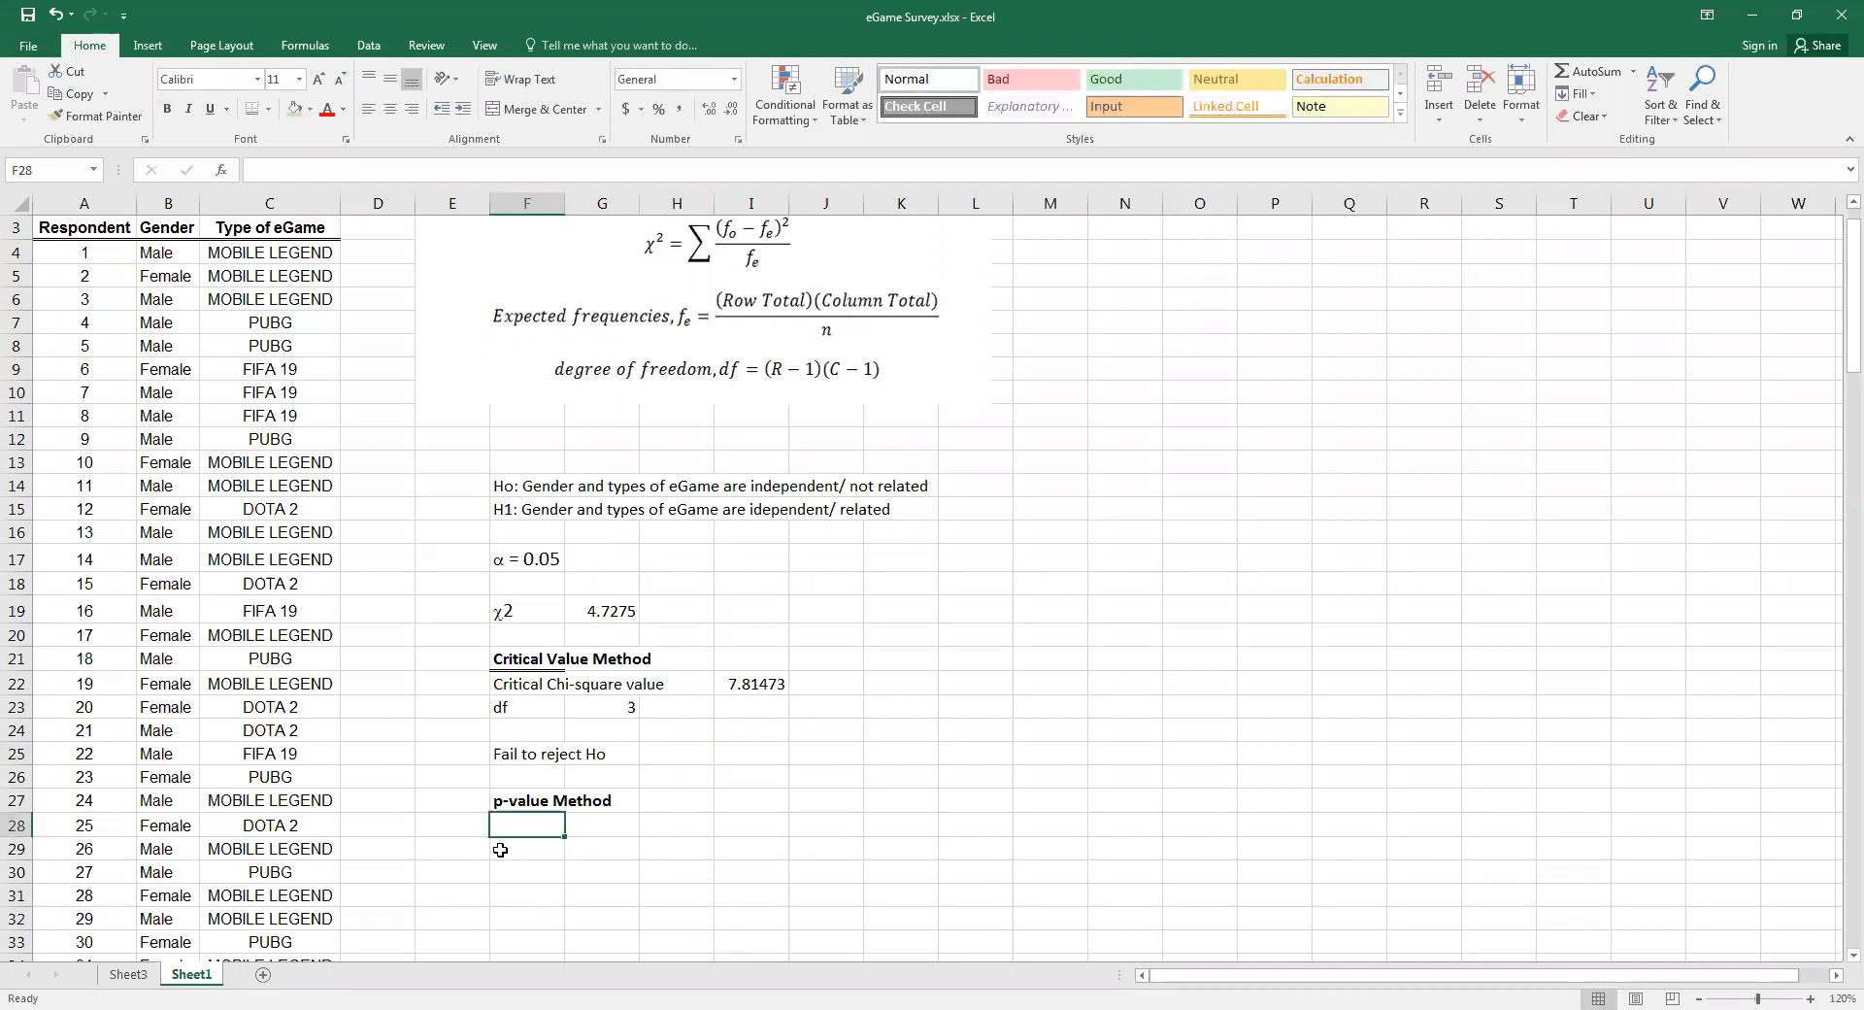
type("p-value")
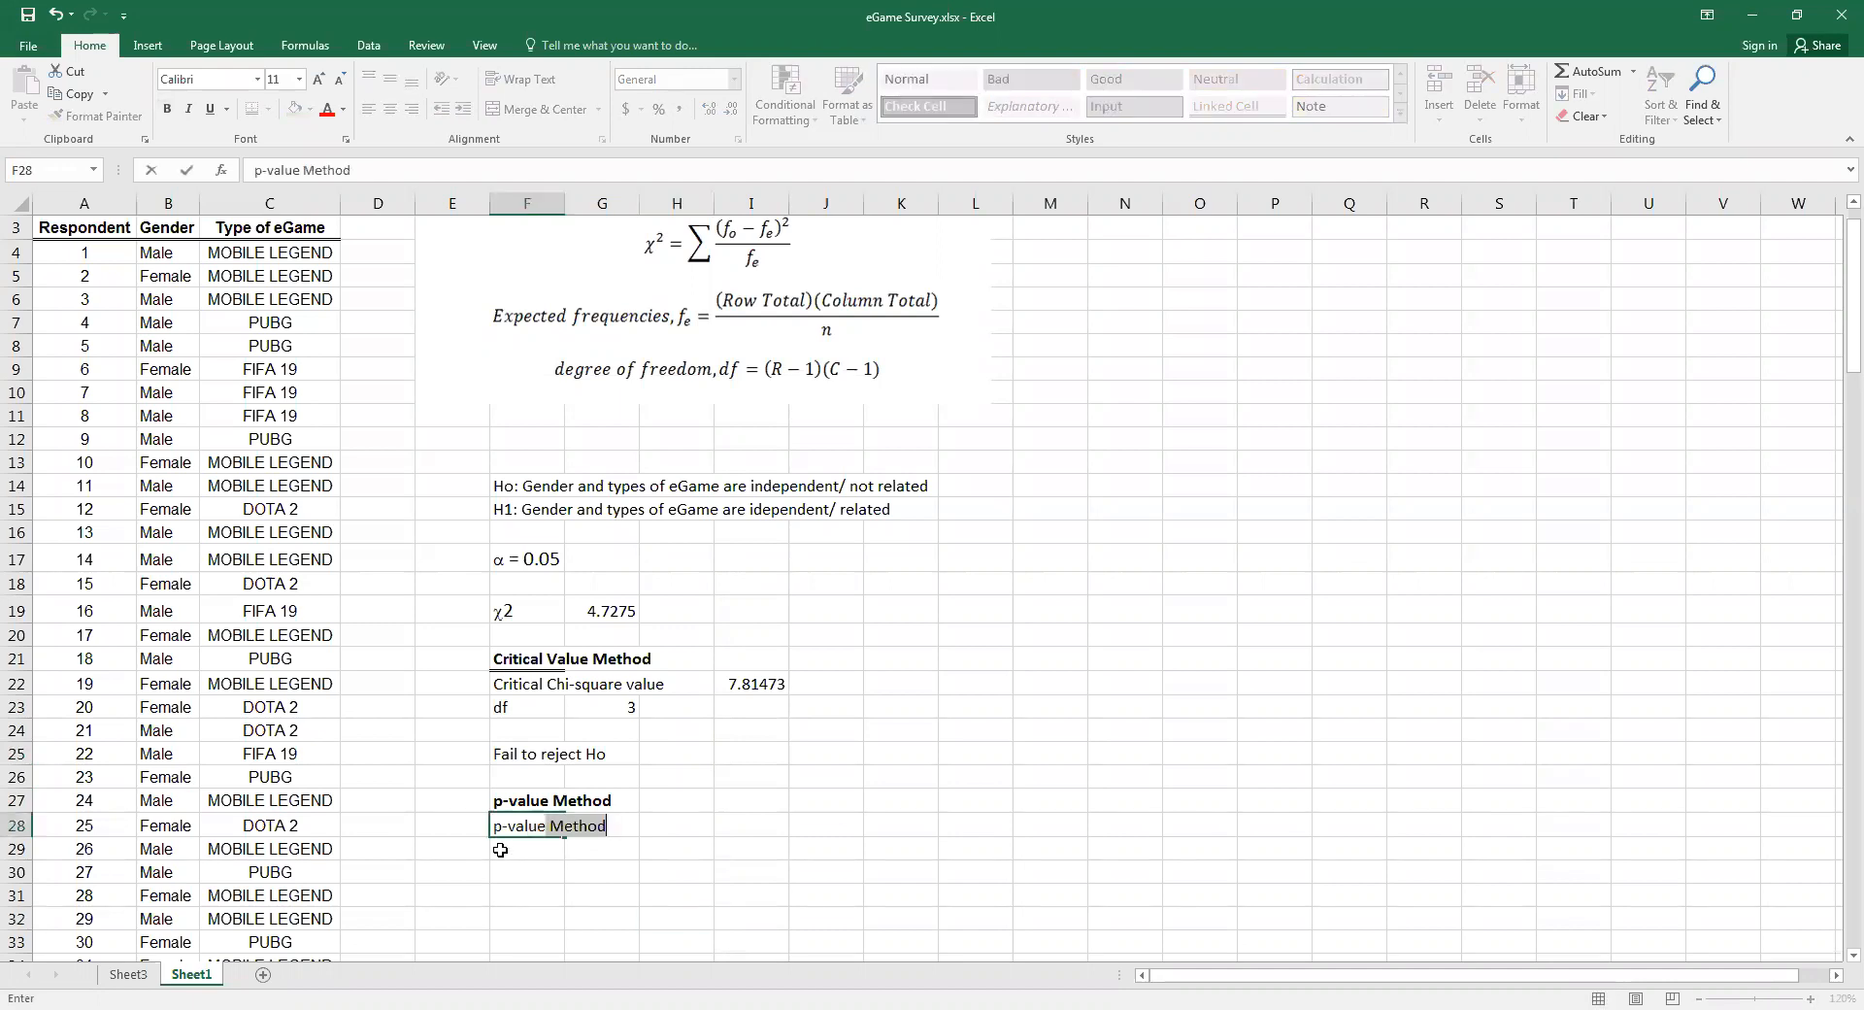
key("BackSpace")
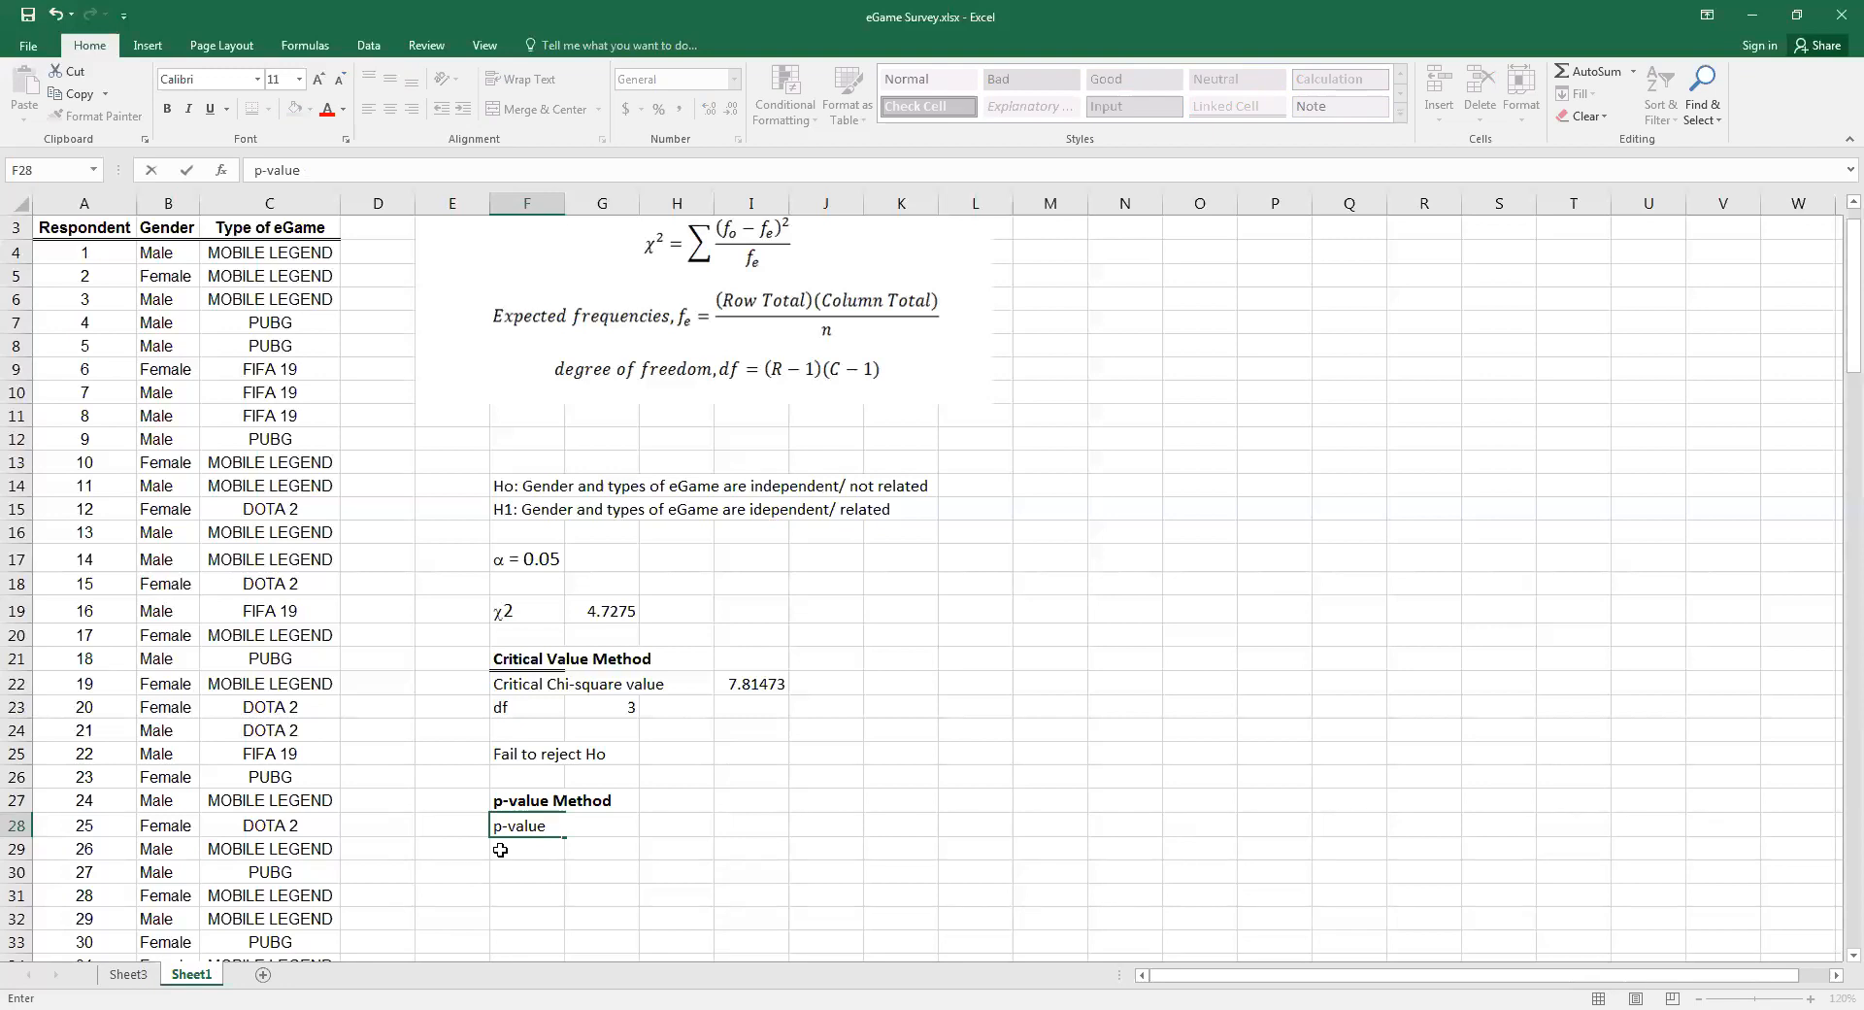
left_click(717, 820)
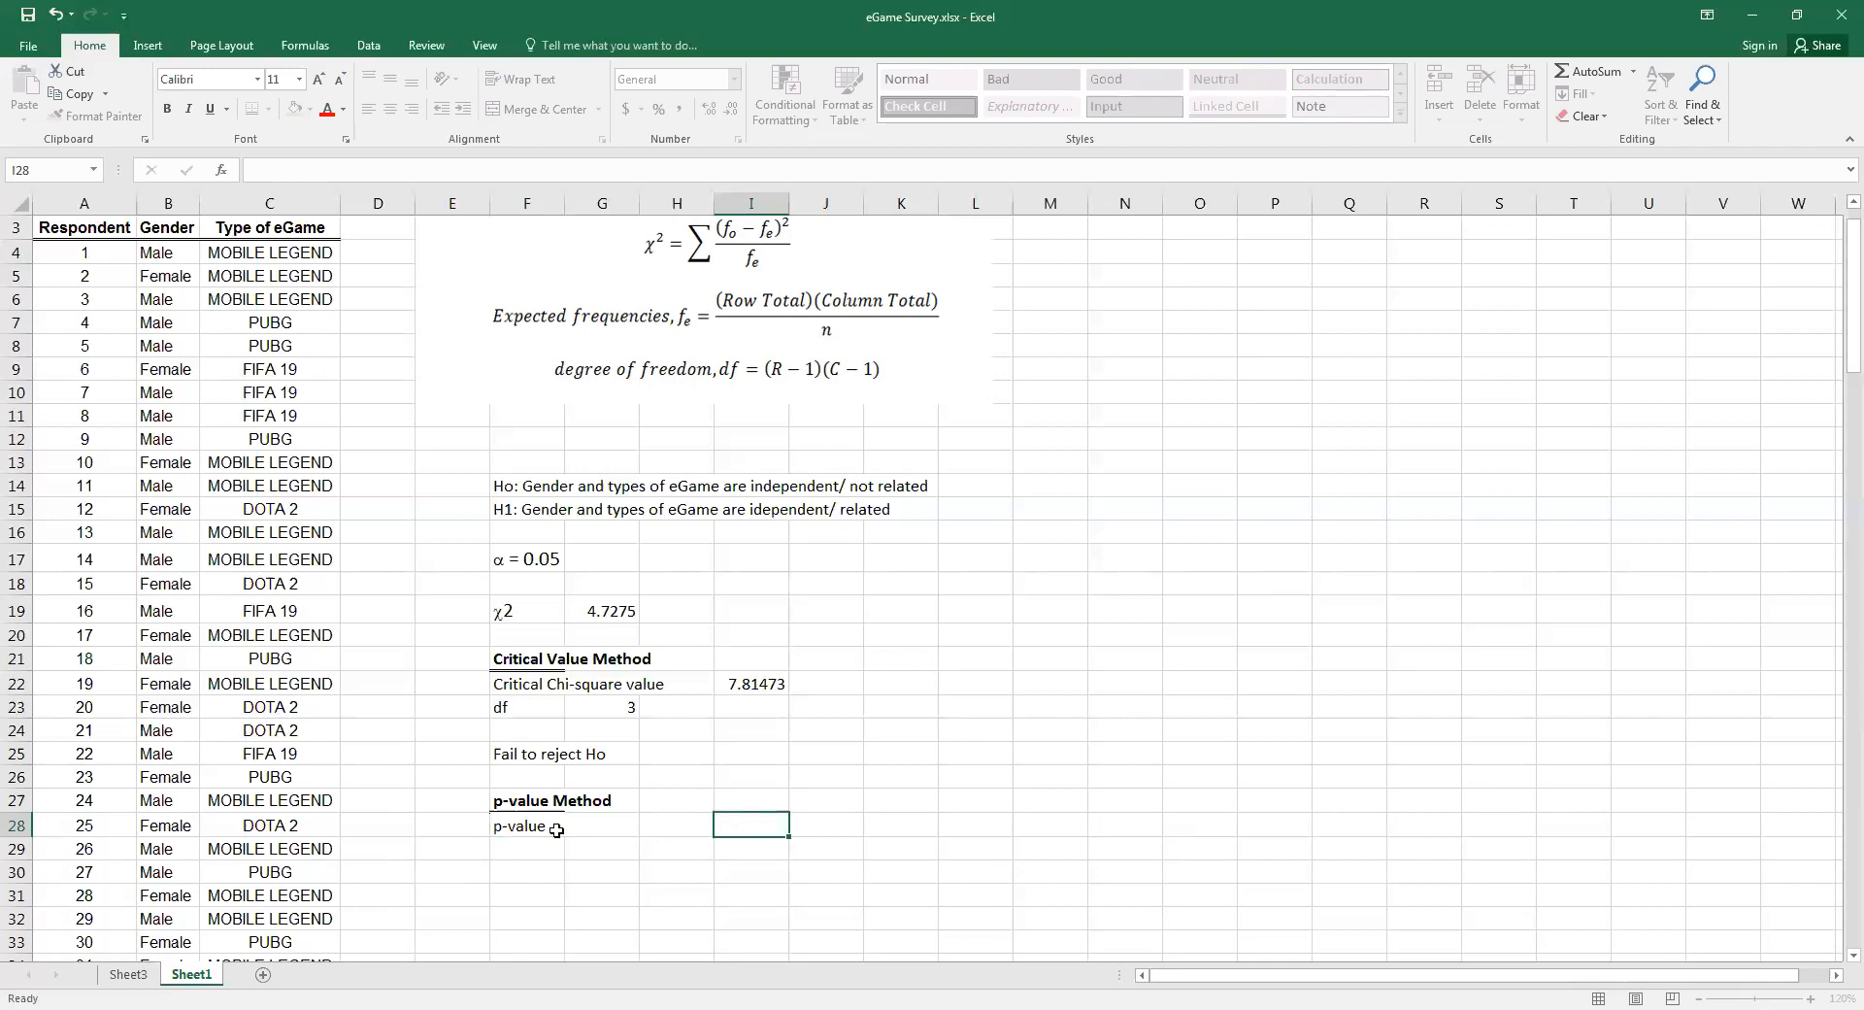
Start a CHISQ.TEST formula in cell H28, beside the p-value label
left_click(644, 820)
type("=")
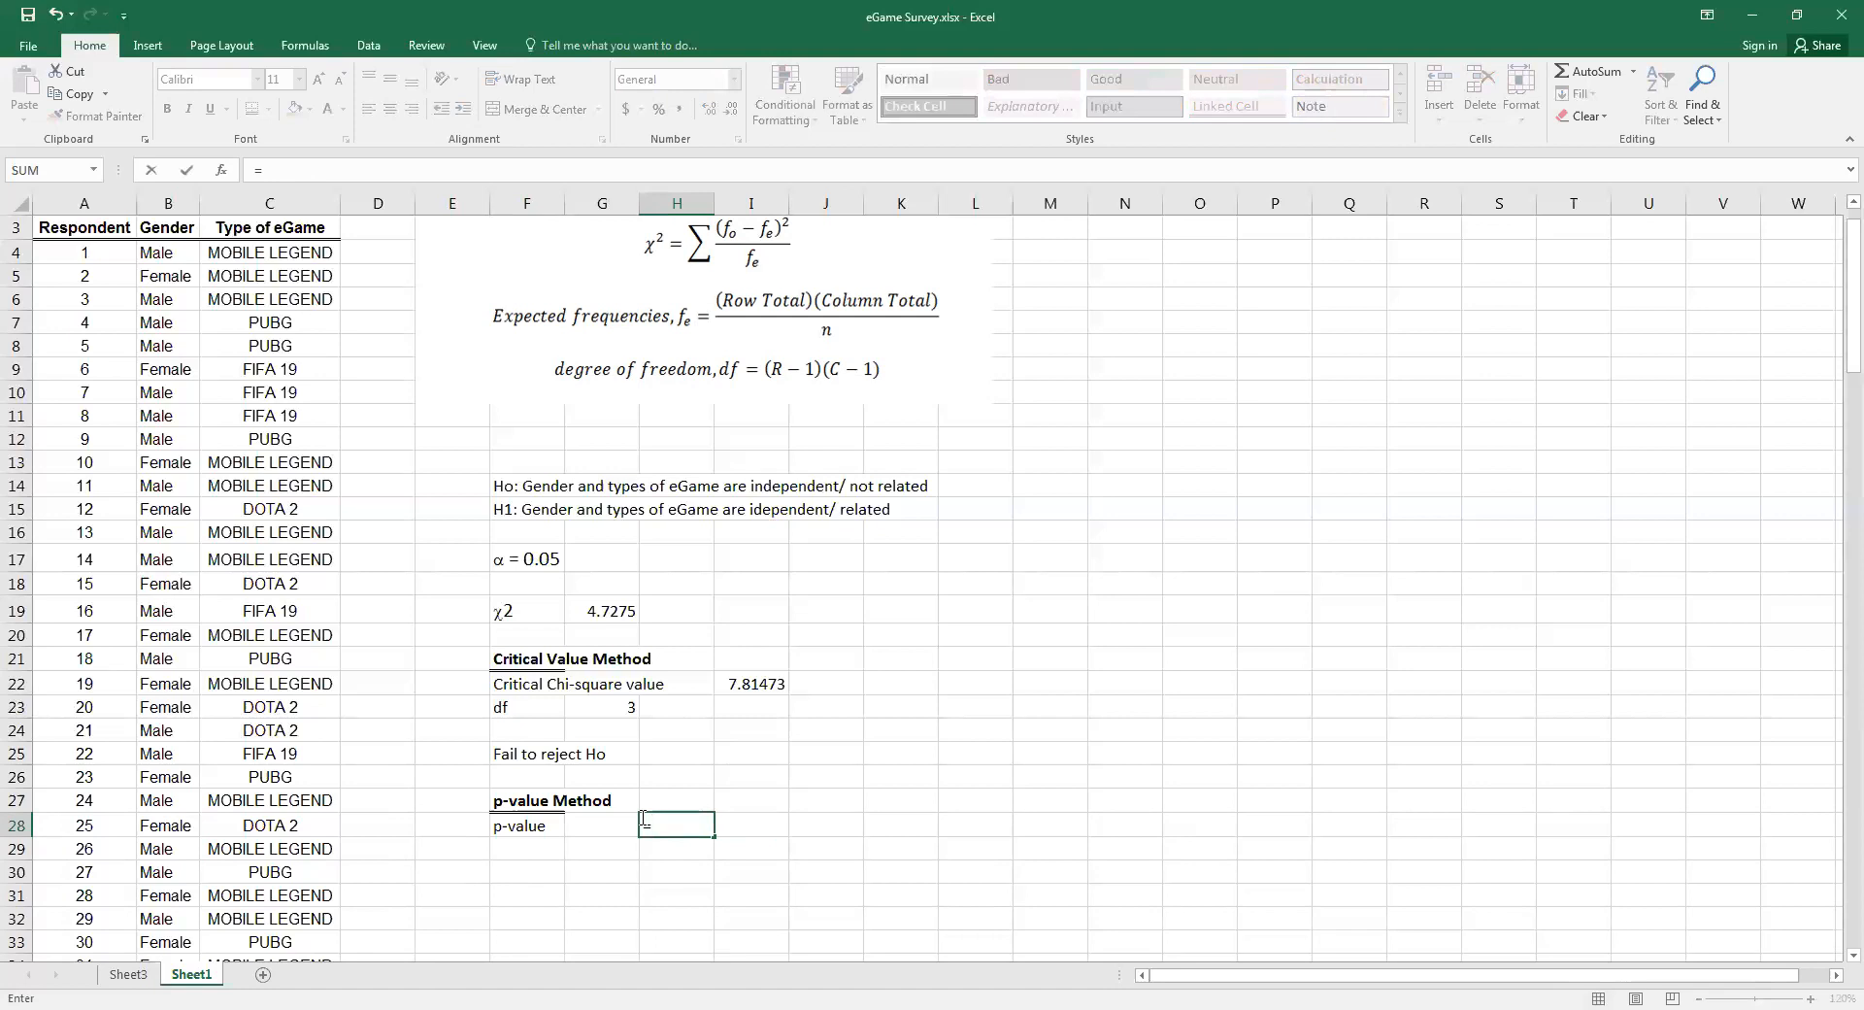
type("chi")
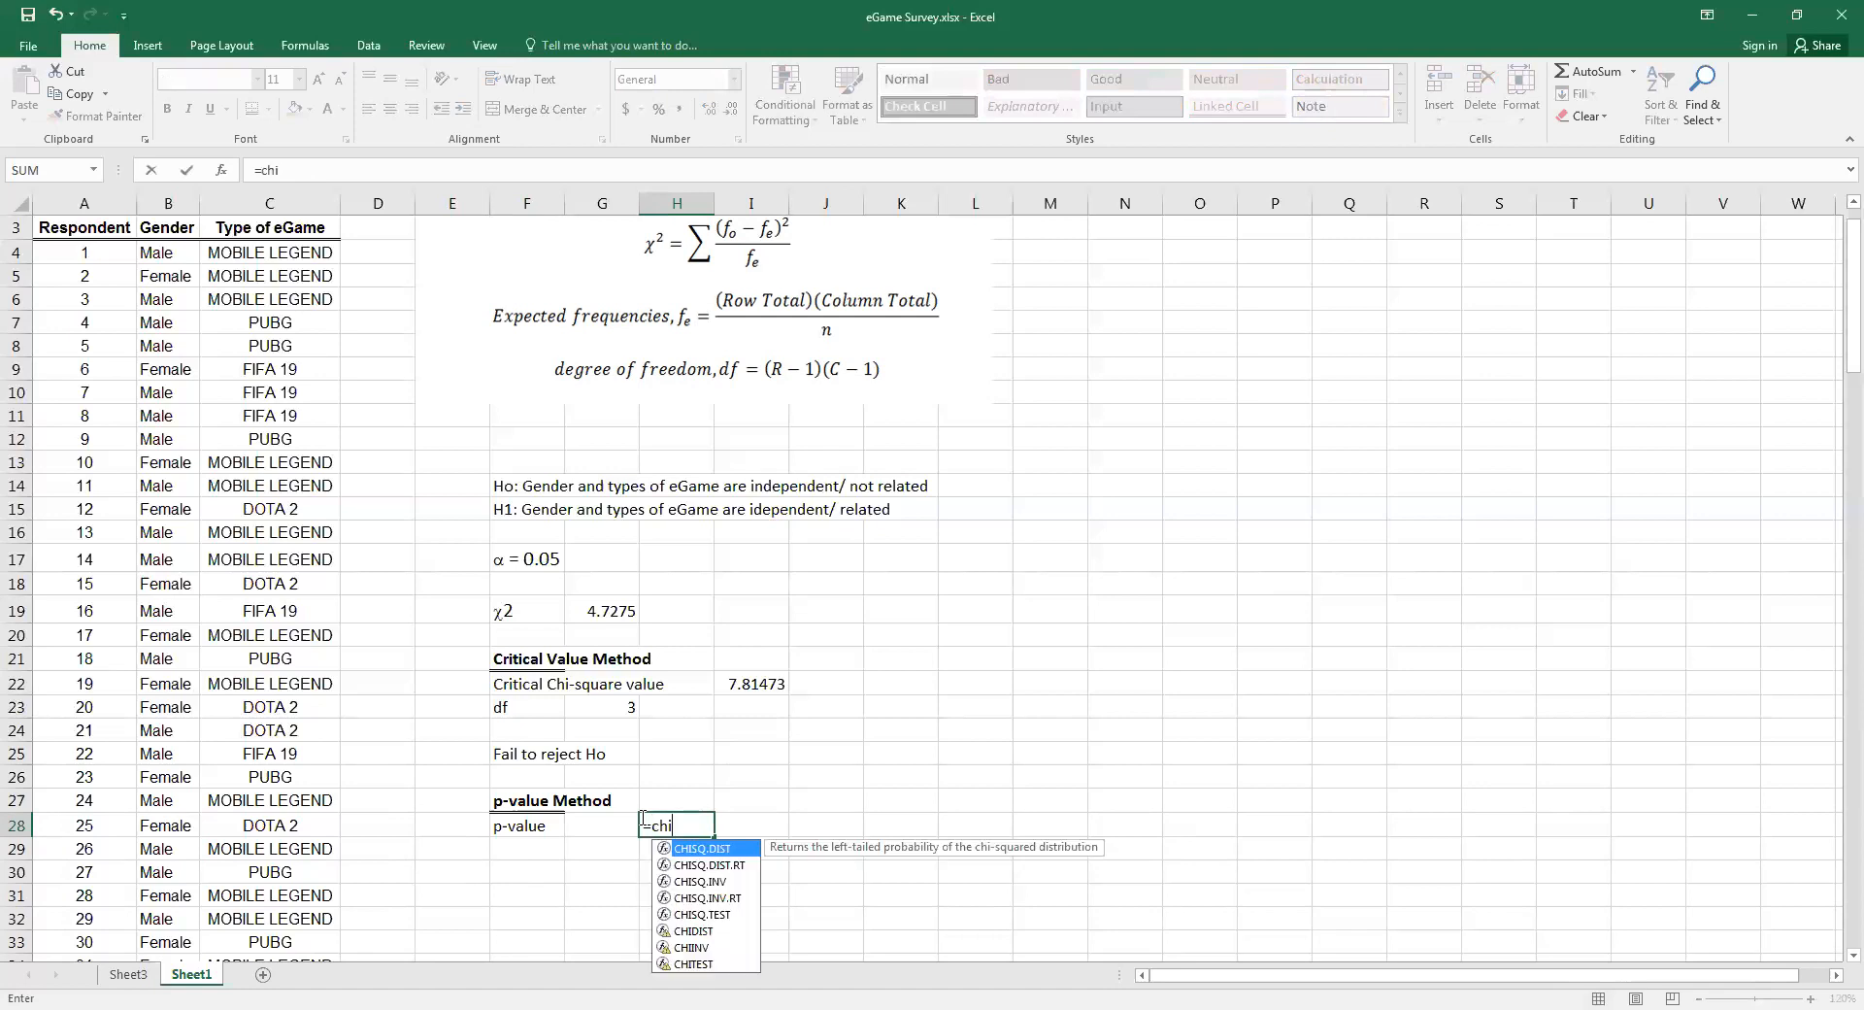
double_click(695, 915)
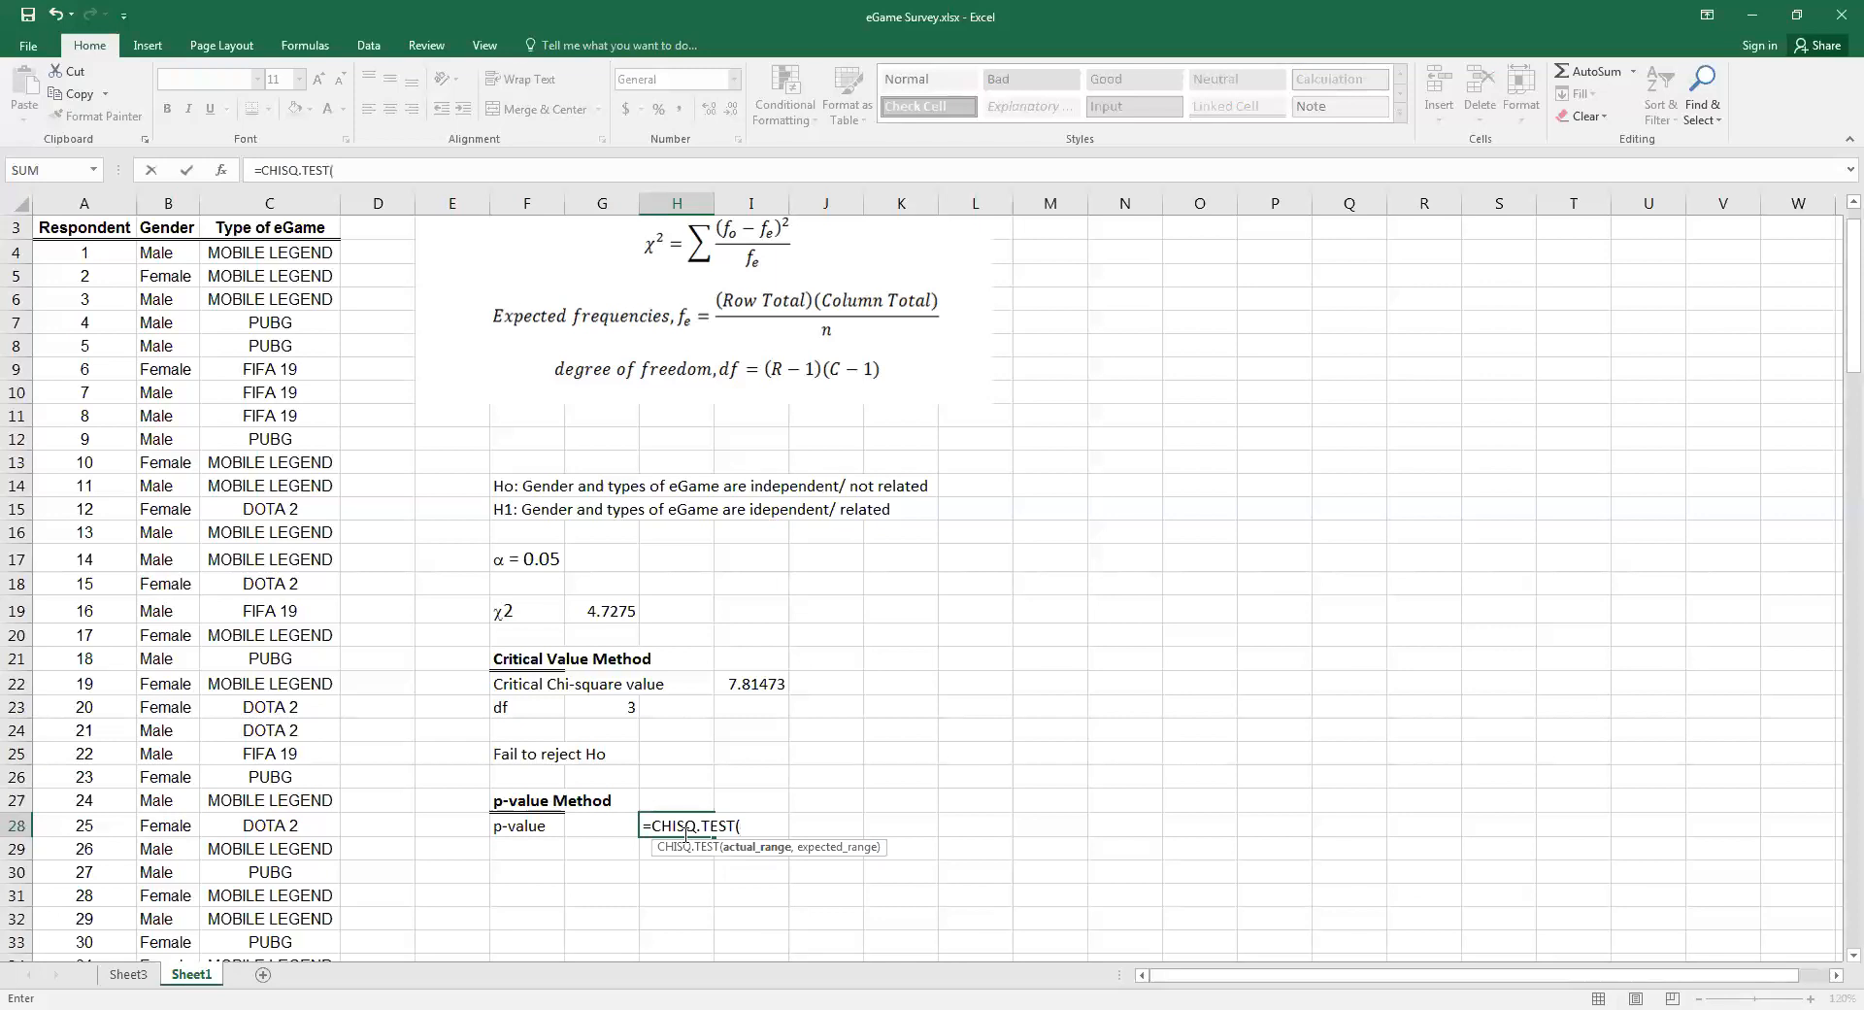
left_click(139, 976)
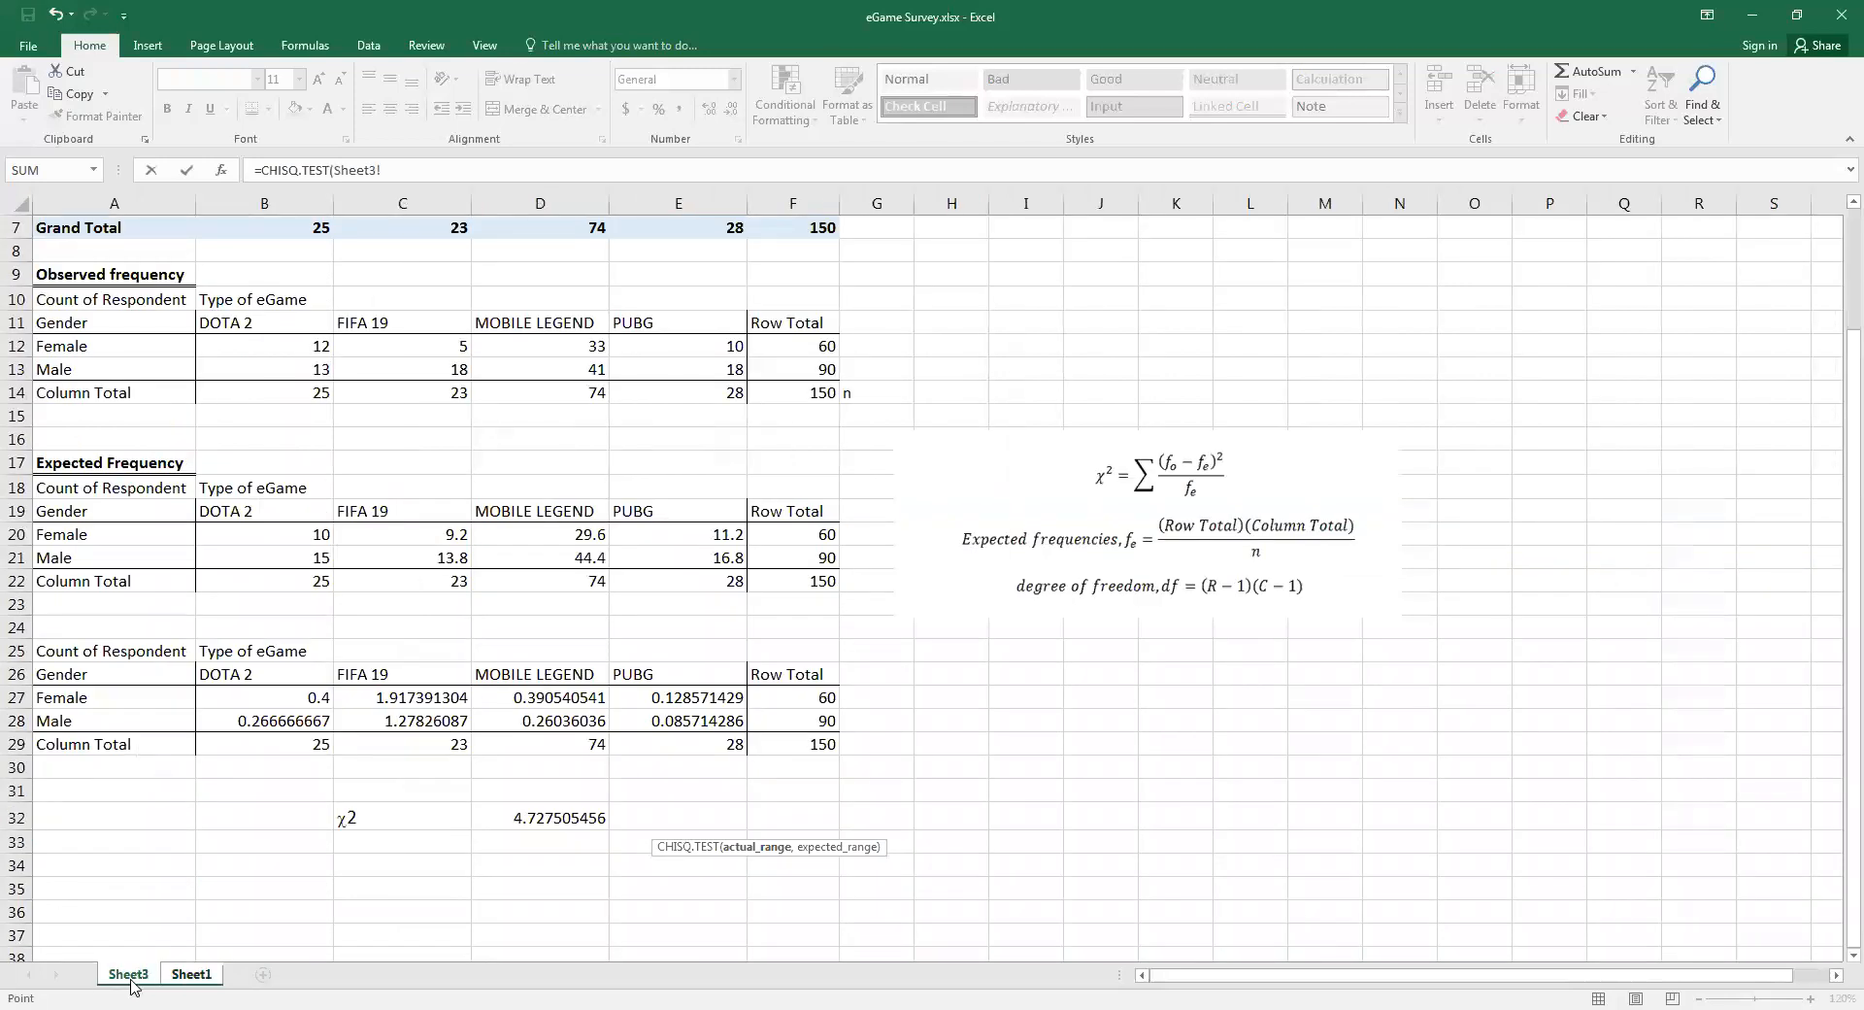
left_click(190, 976)
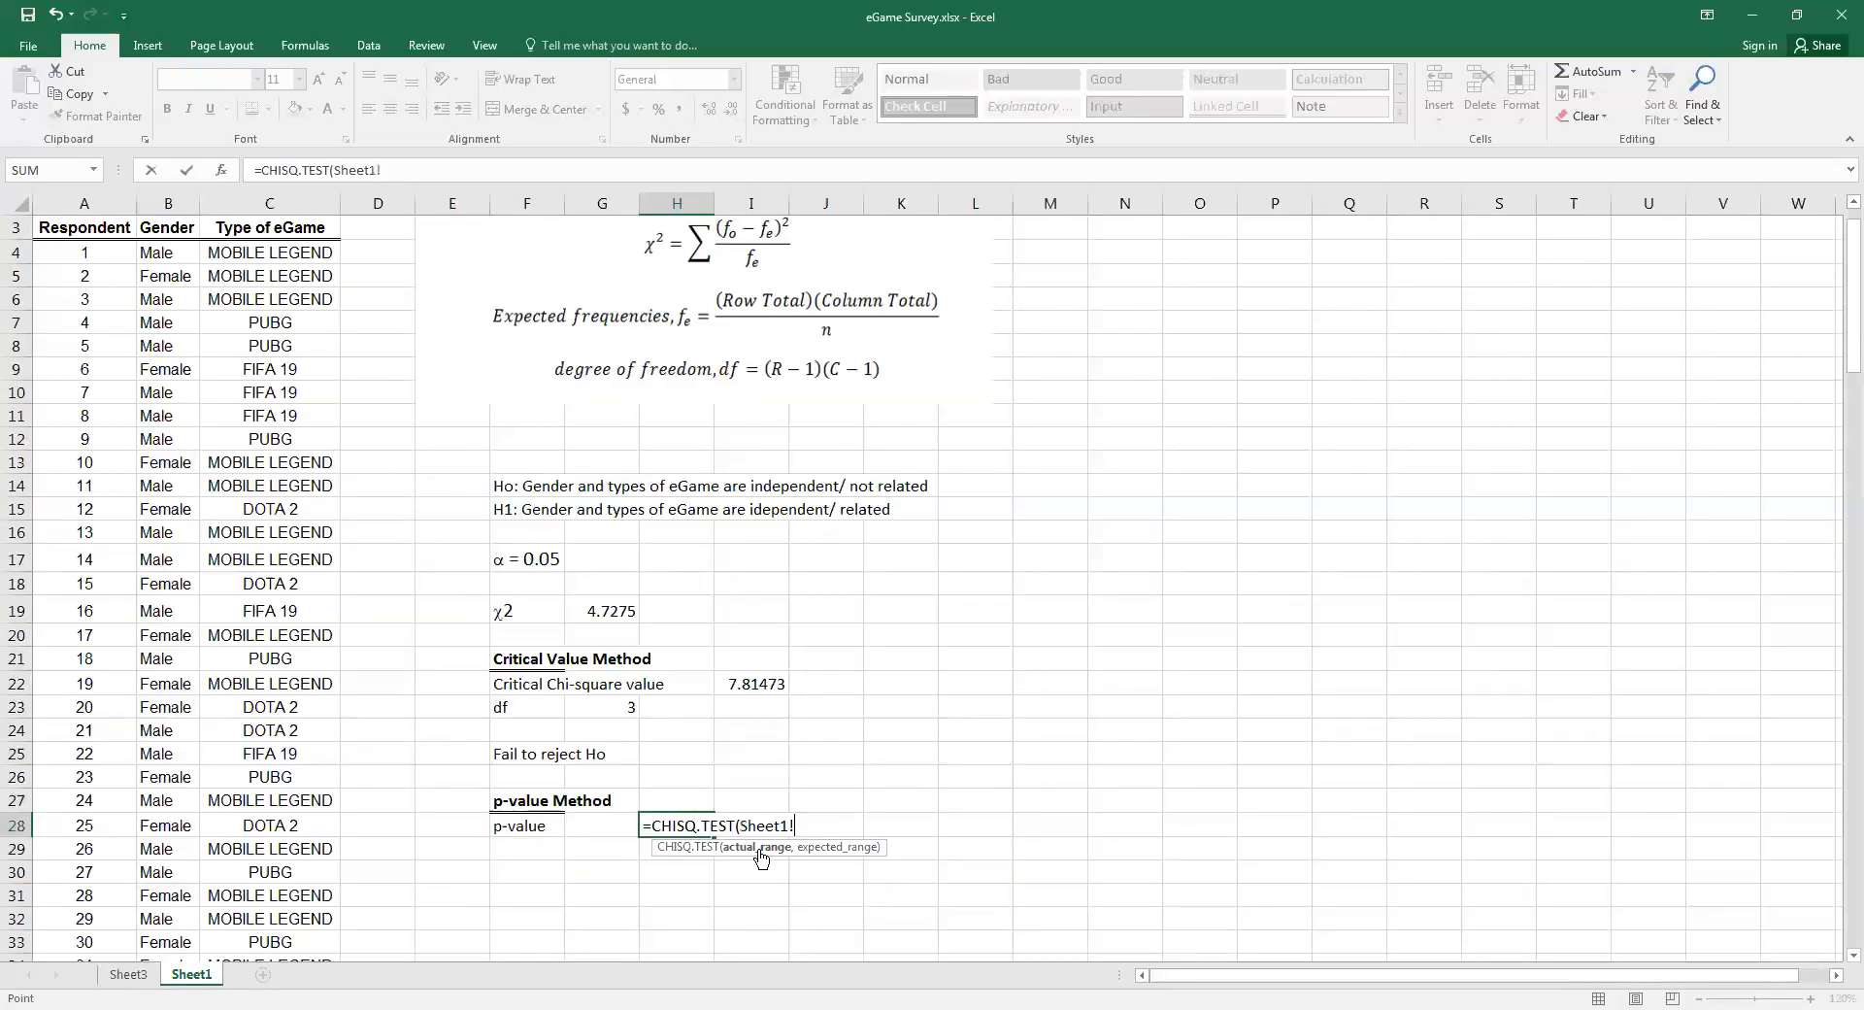
key("BackSpace")
key("BackSpace")
key("BackSpace")
key("BackSpace")
key("BackSpace")
key("BackSpace")
key("BackSpace")
Complete the CHISQ.TEST formula with Sheet3's observed frequencies B12:E13 as actual range and expected frequencies B20:E21 as expected range
left_click(129, 975)
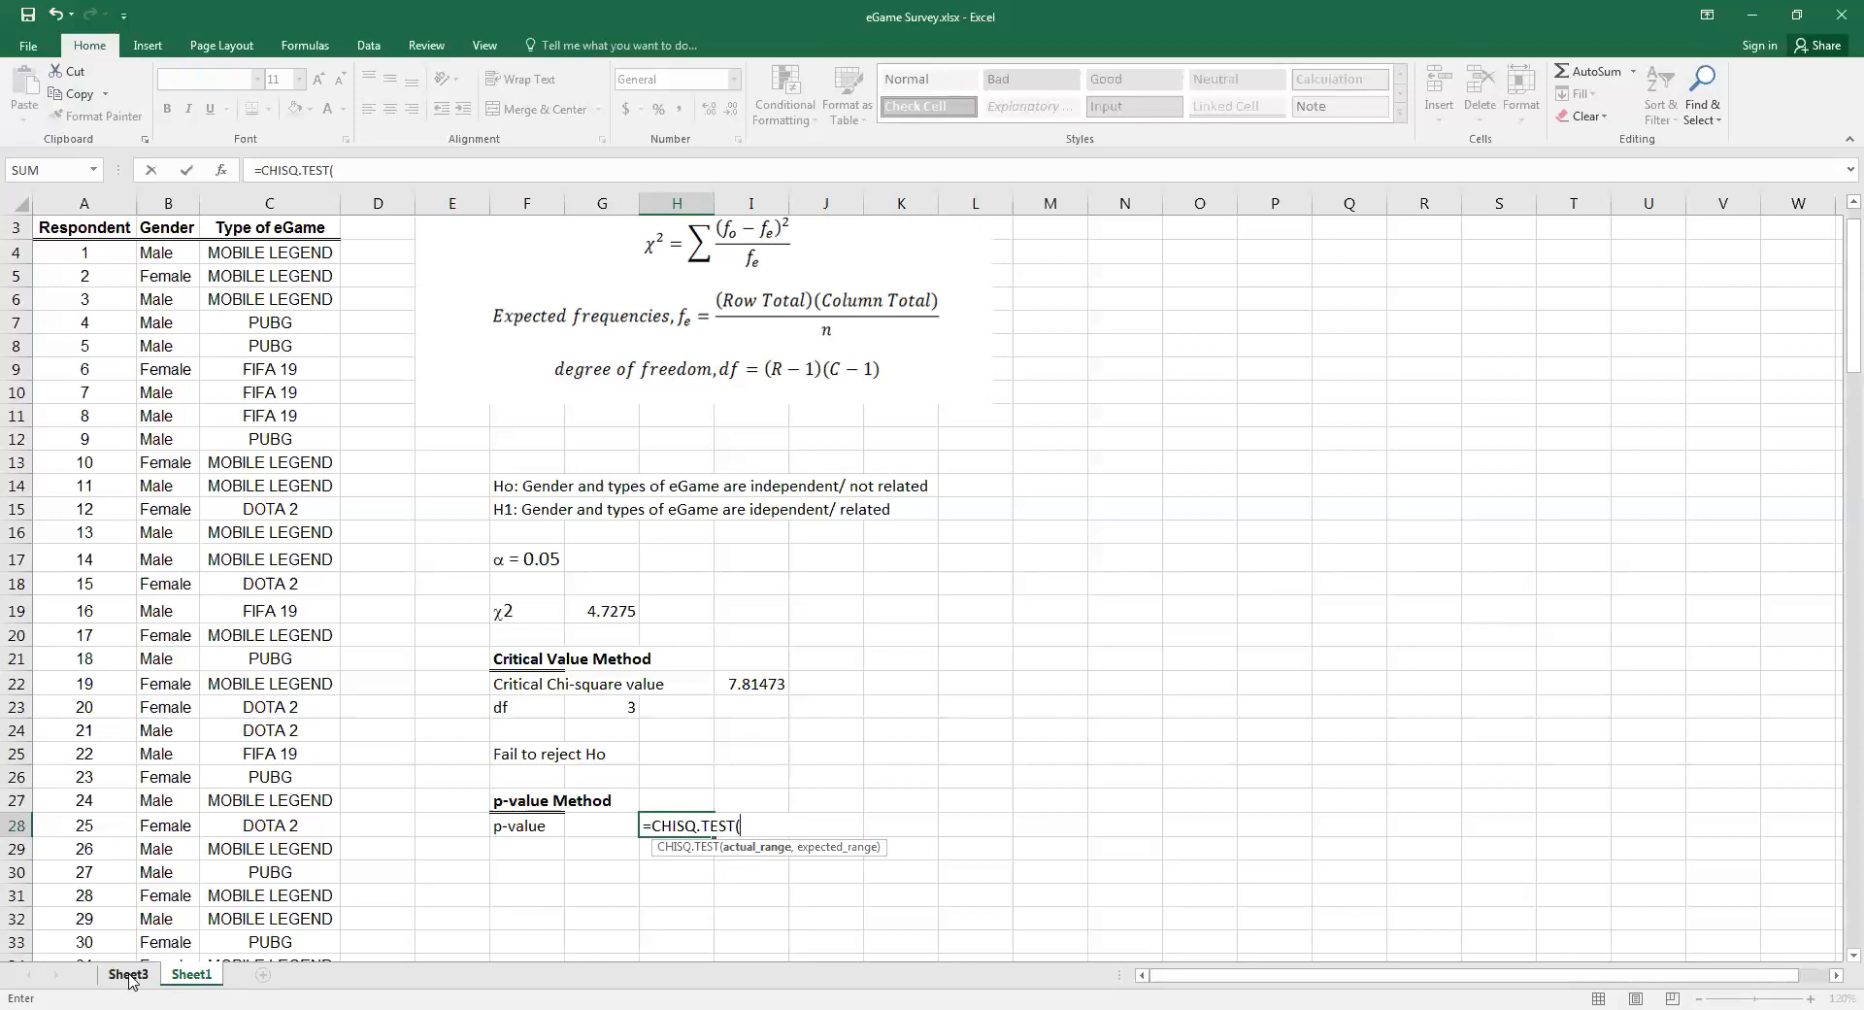
left_click(129, 974)
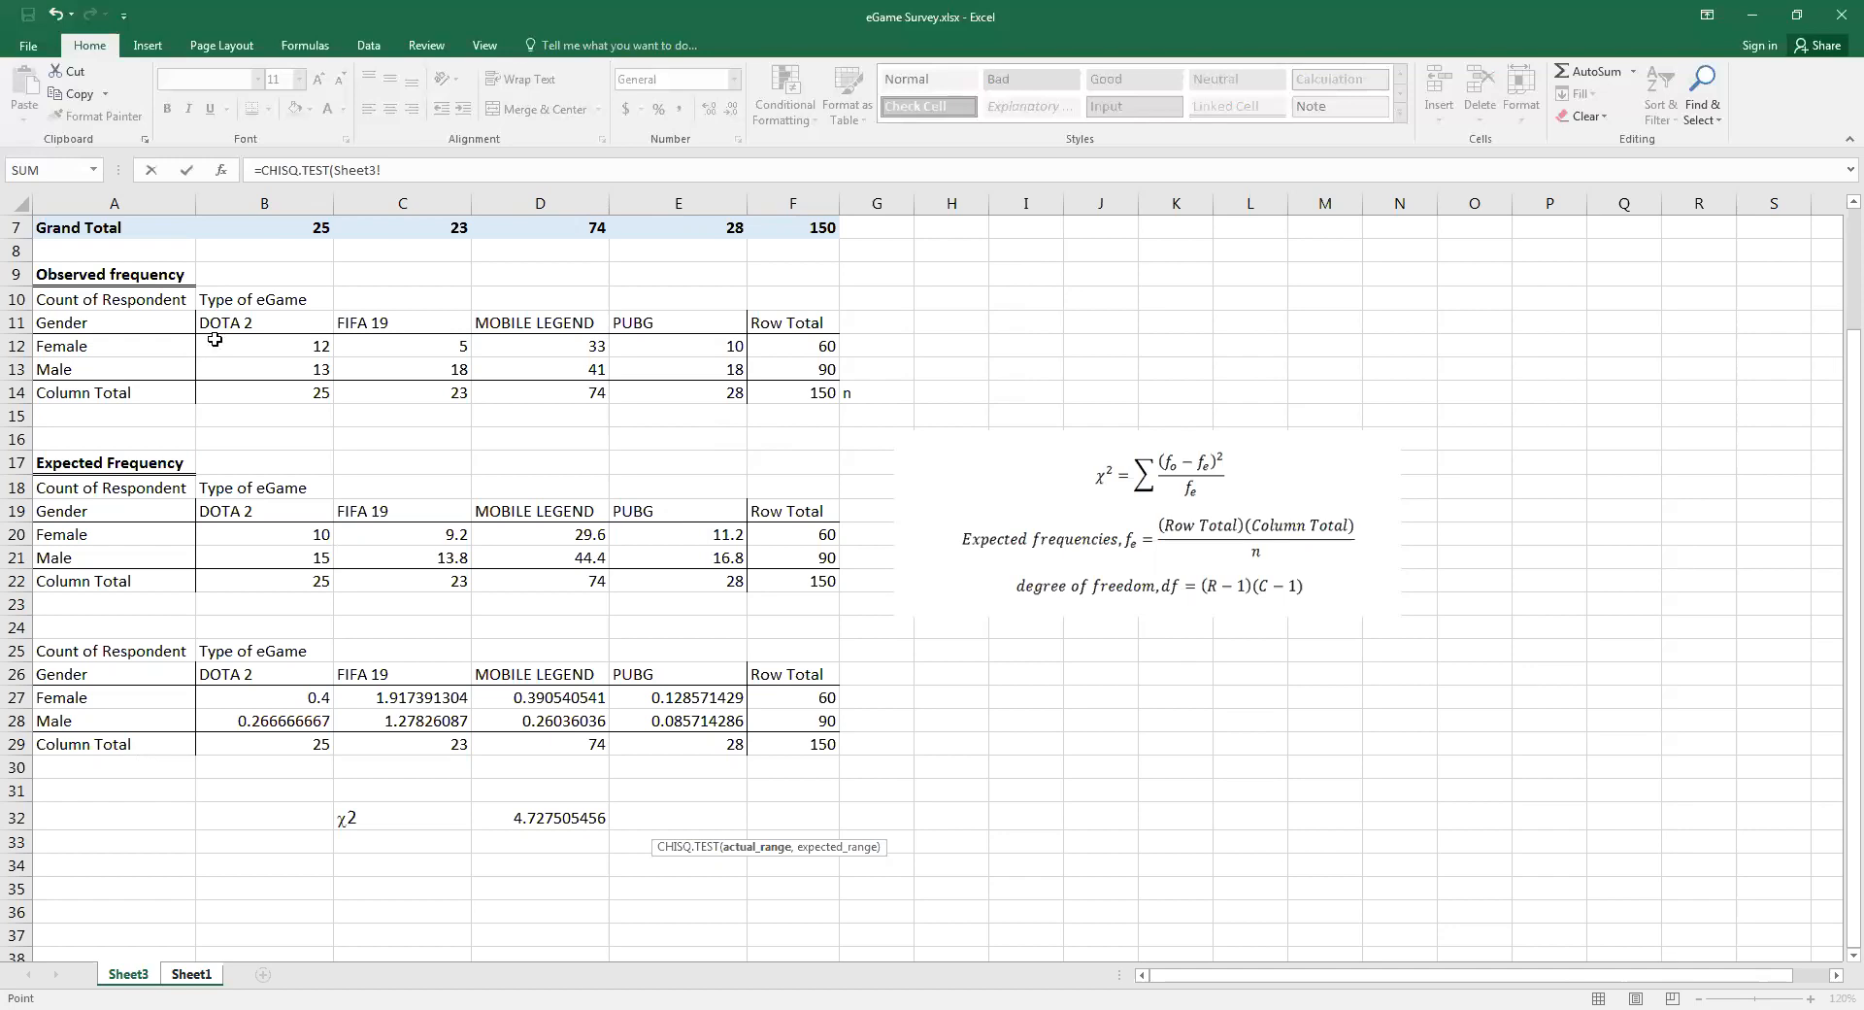
left_click(298, 349)
left_click_drag(298, 348, 679, 370)
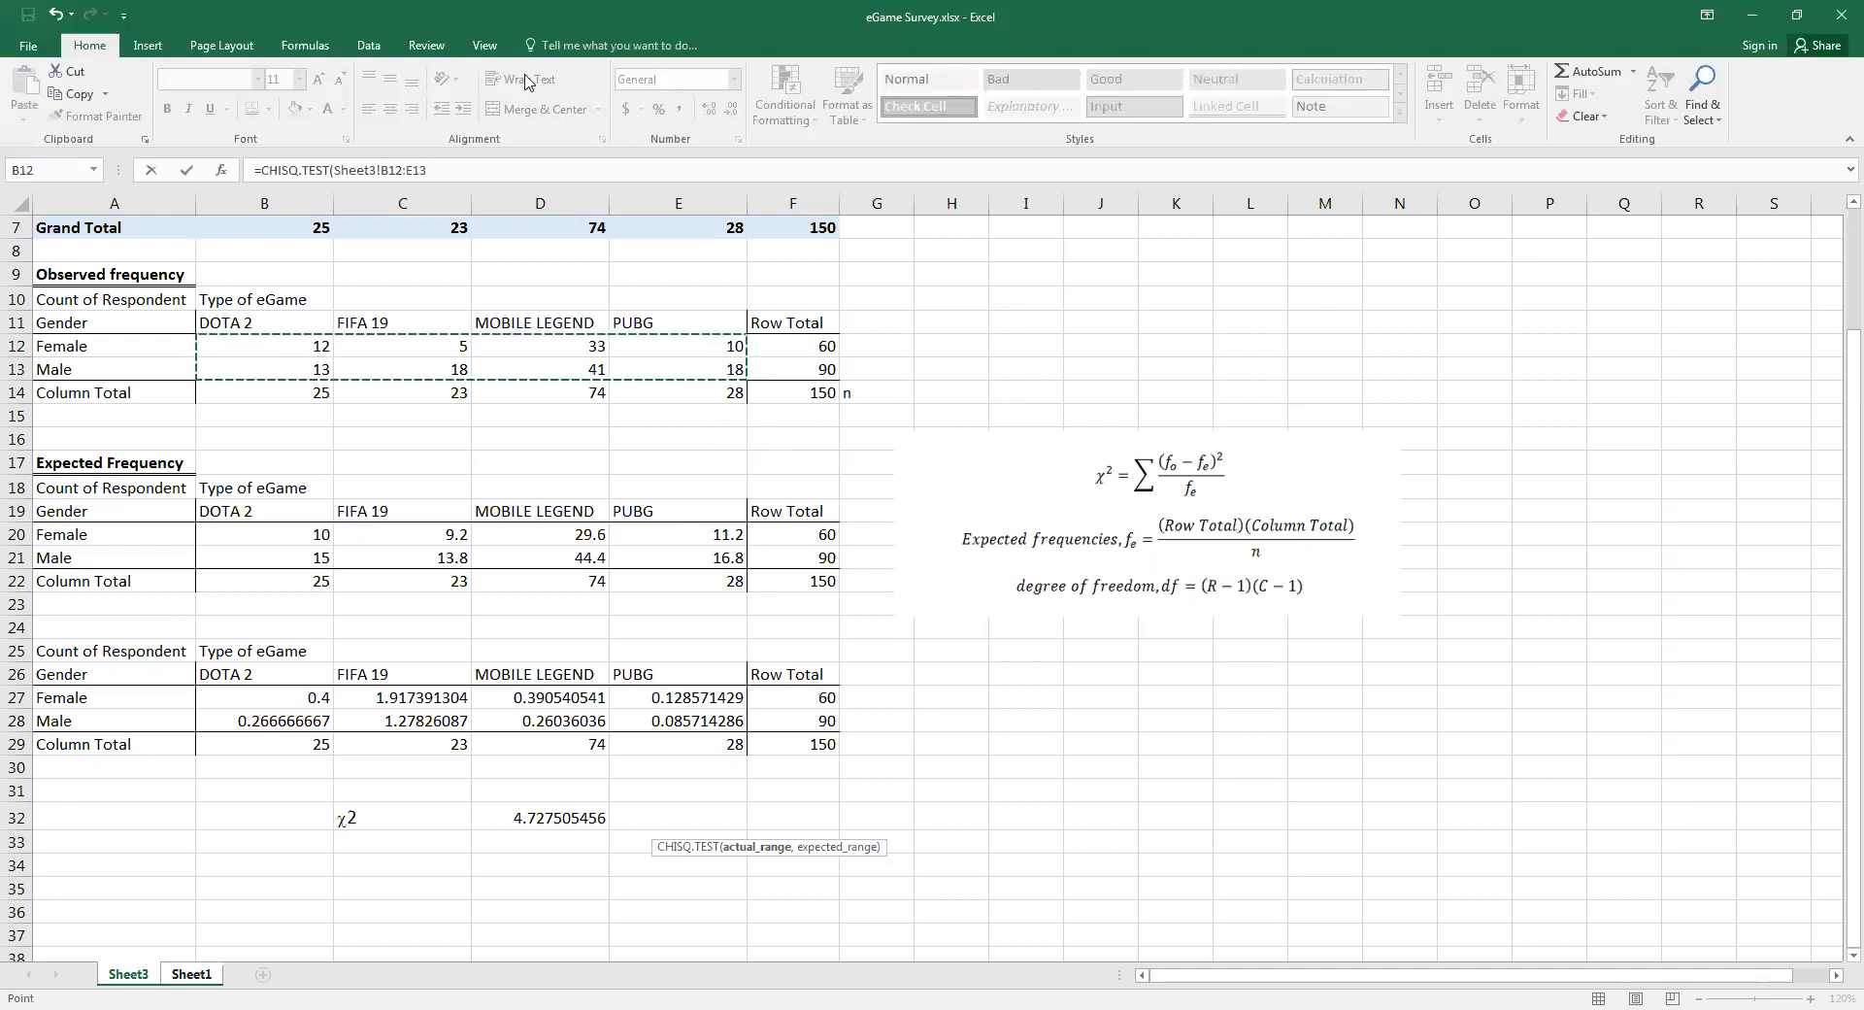
left_click(441, 175)
type(",Sheet3!B20:E21")
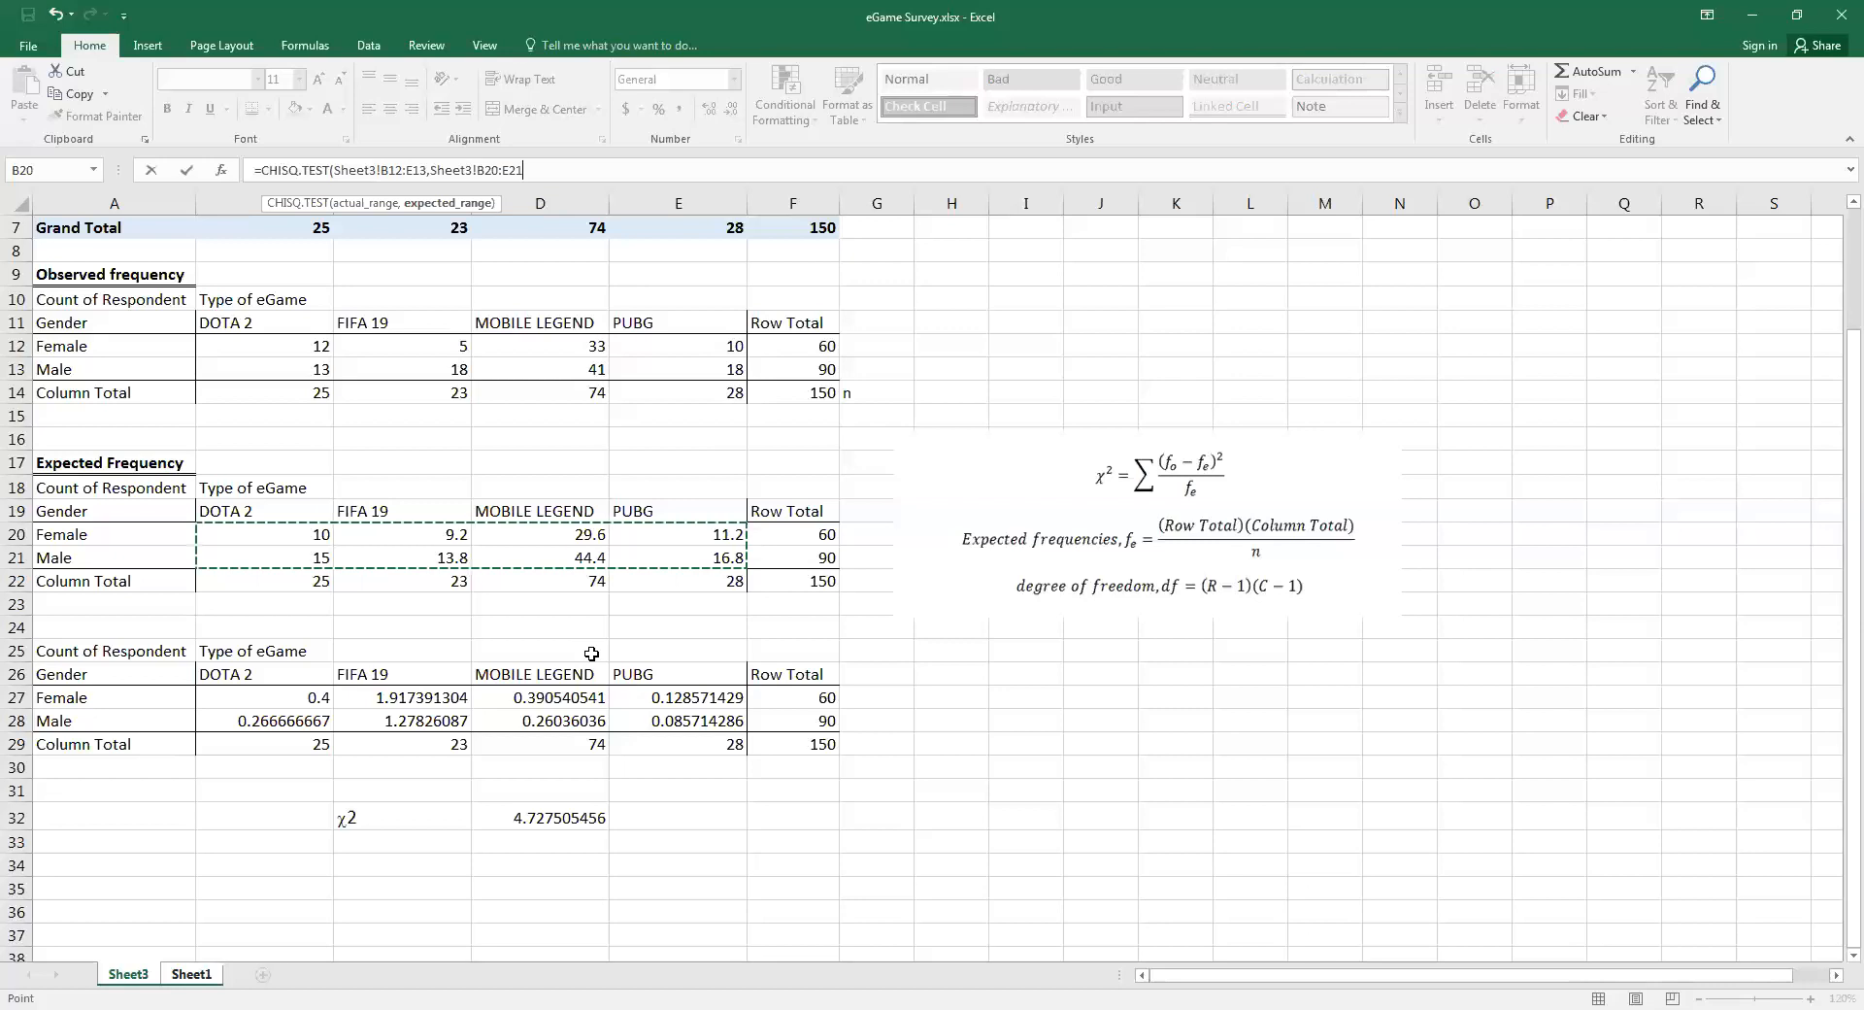
type(")")
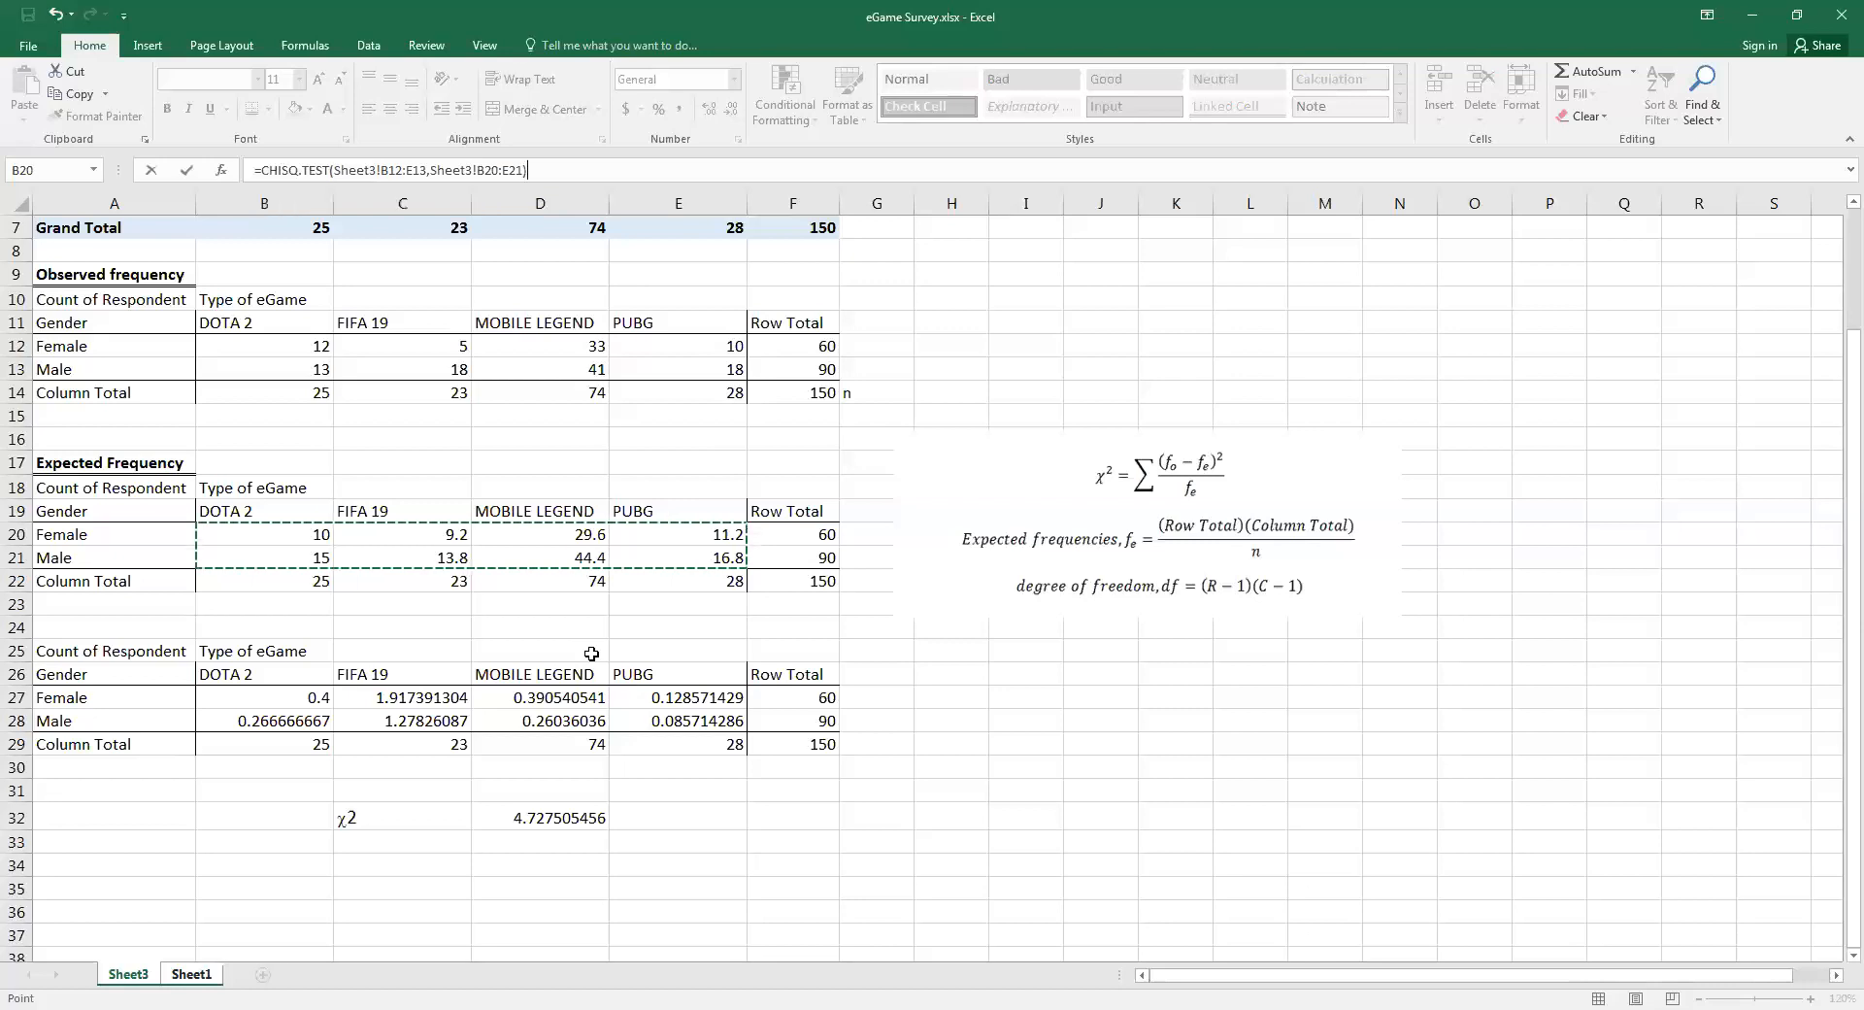
key("Return")
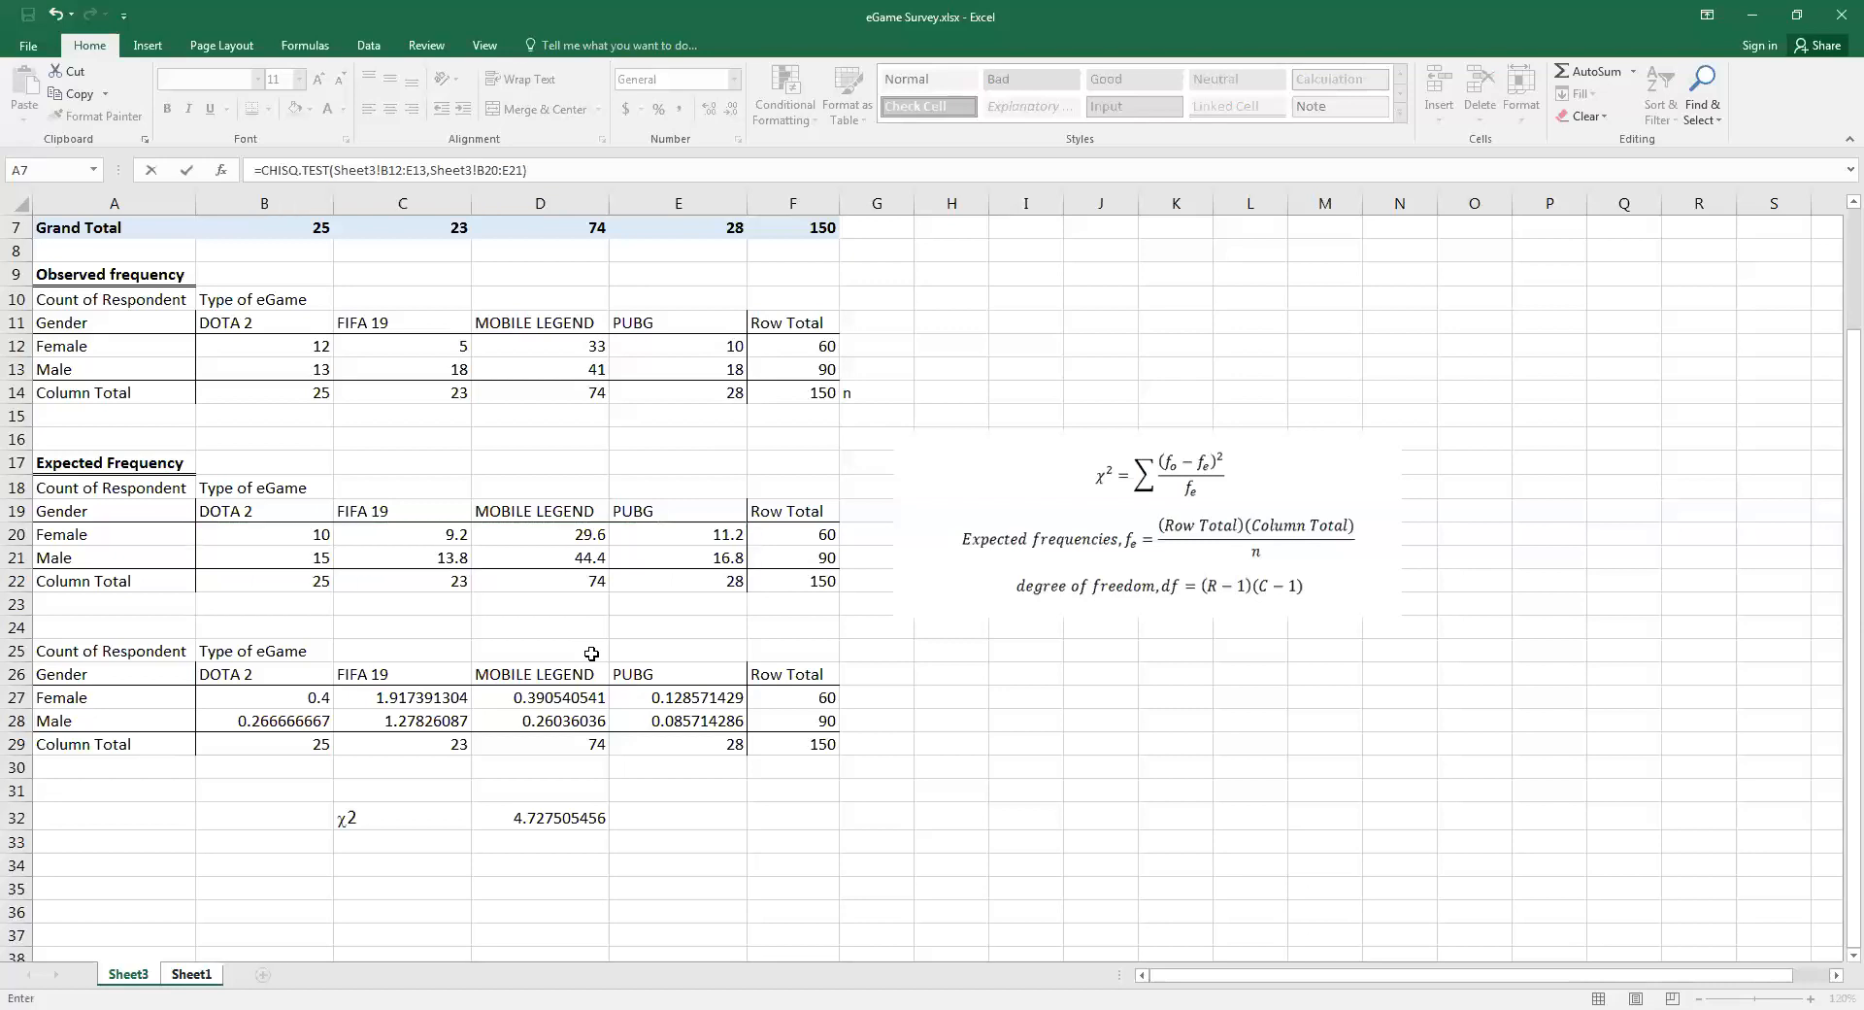
key("Return")
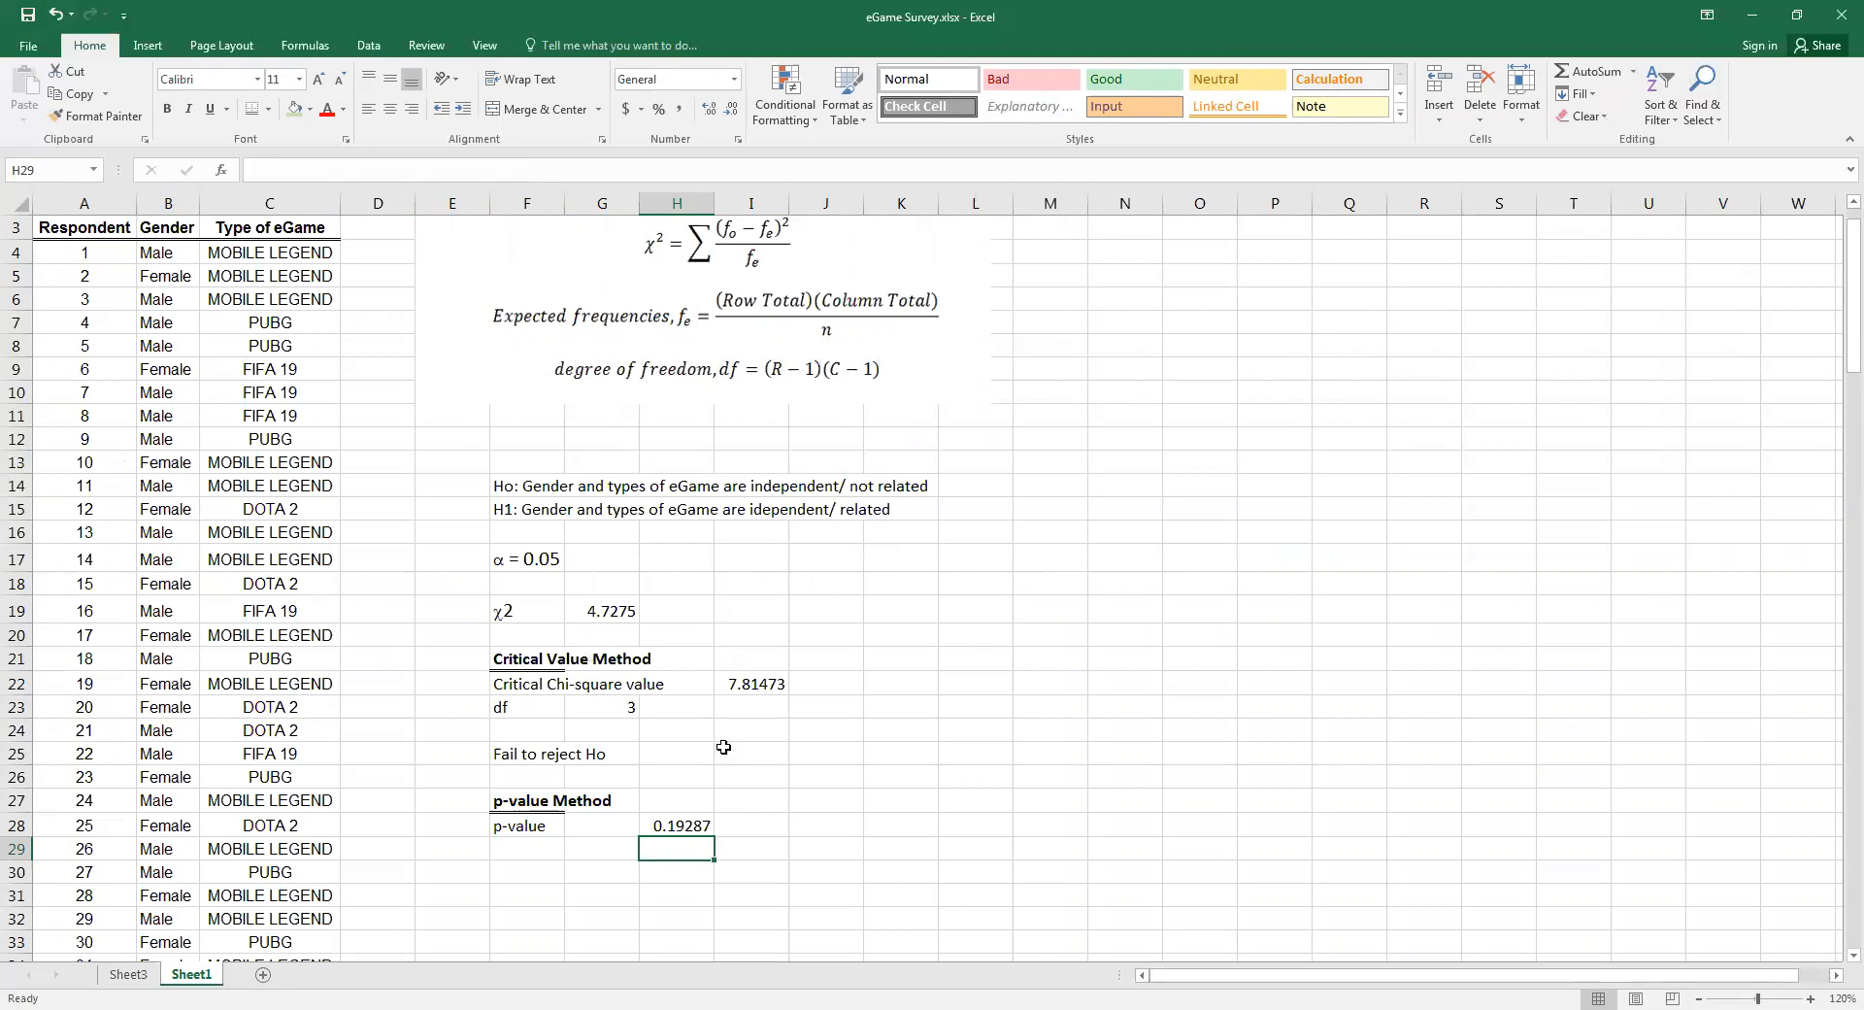
Copy the significance level "α = 0.05" from F17 into J28, on the p-value row
left_click(521, 561)
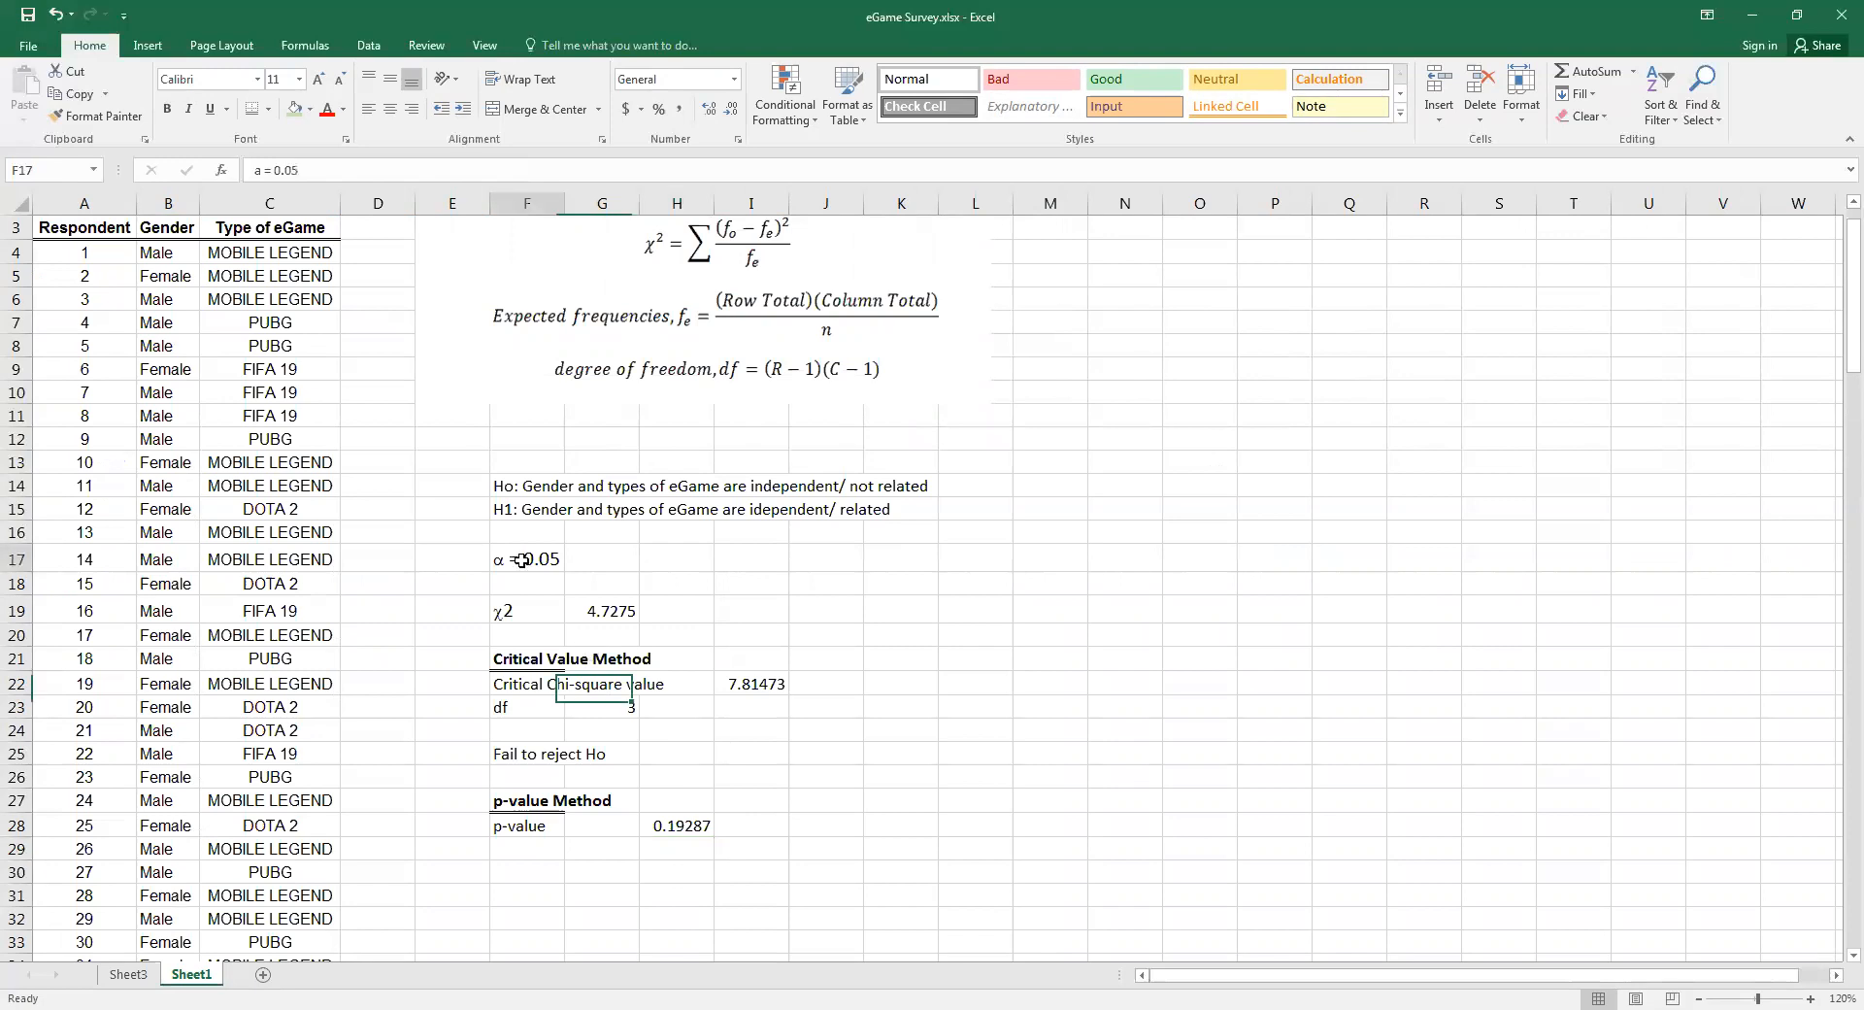
key("shift+F10")
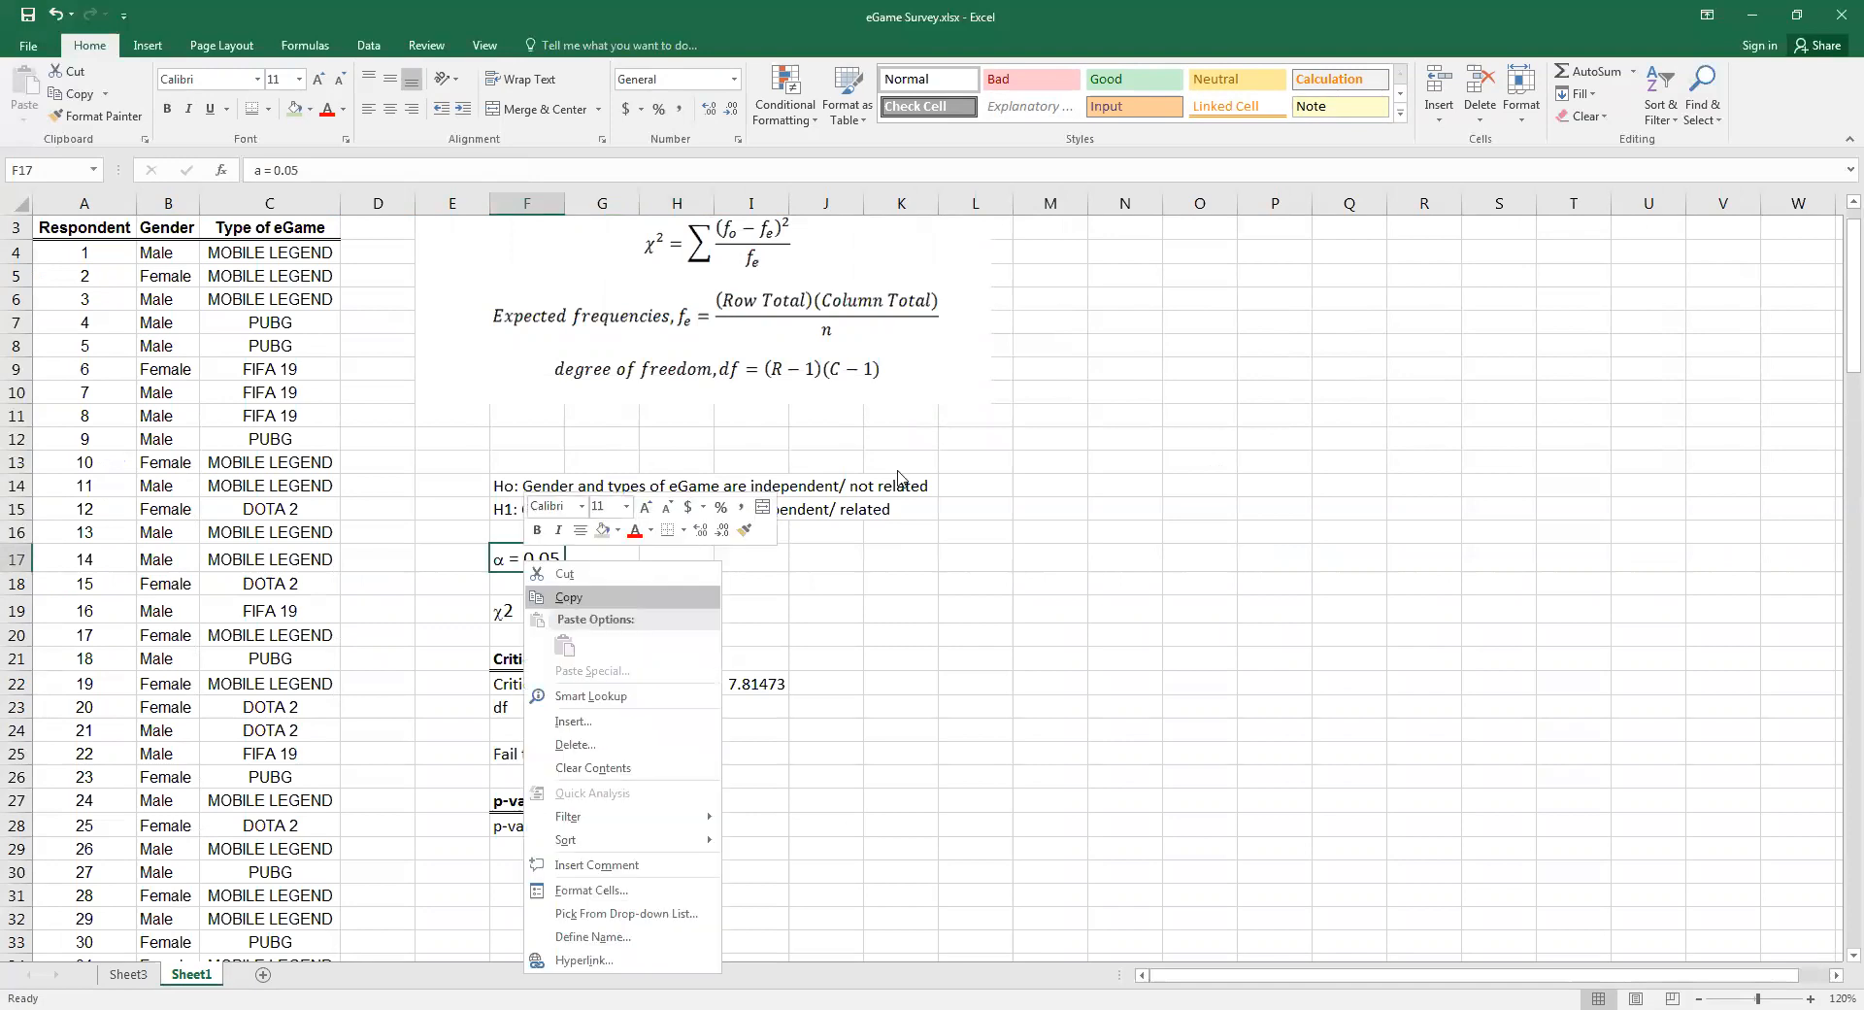
left_click(569, 597)
right_click(844, 832)
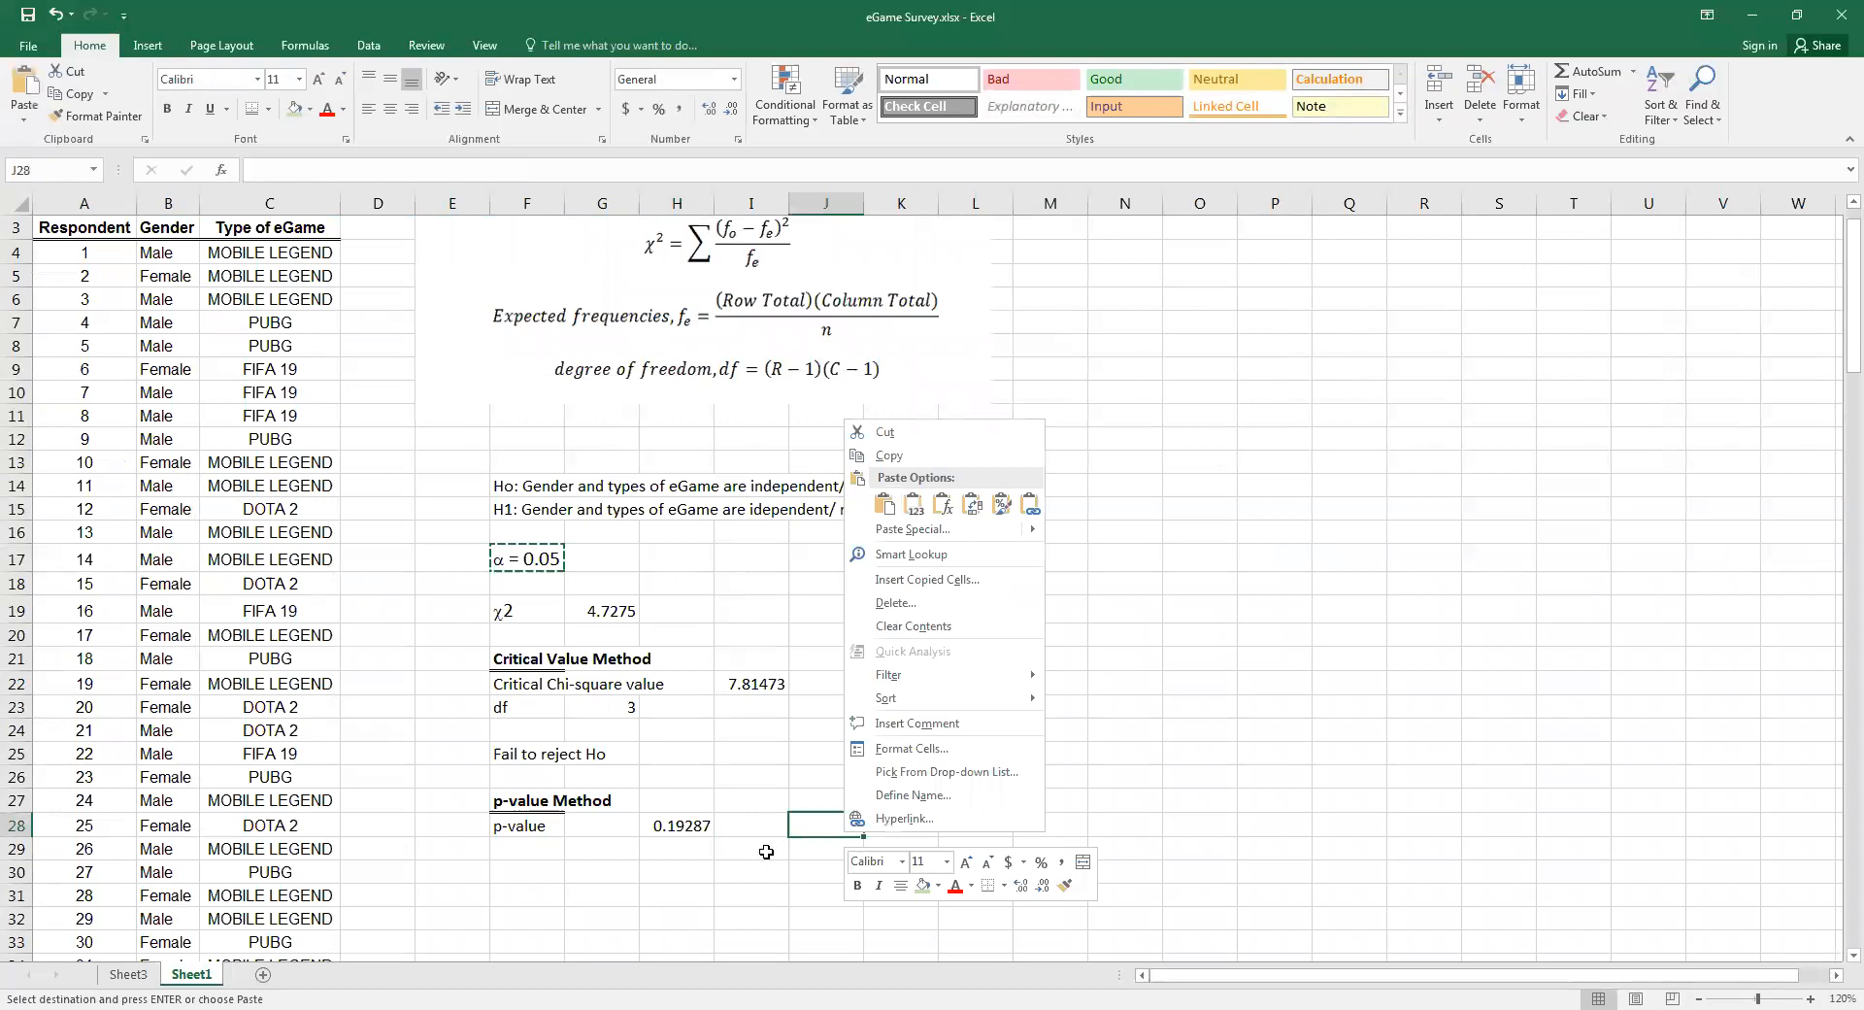
key("ctrl+v")
key("Down")
key("Down")
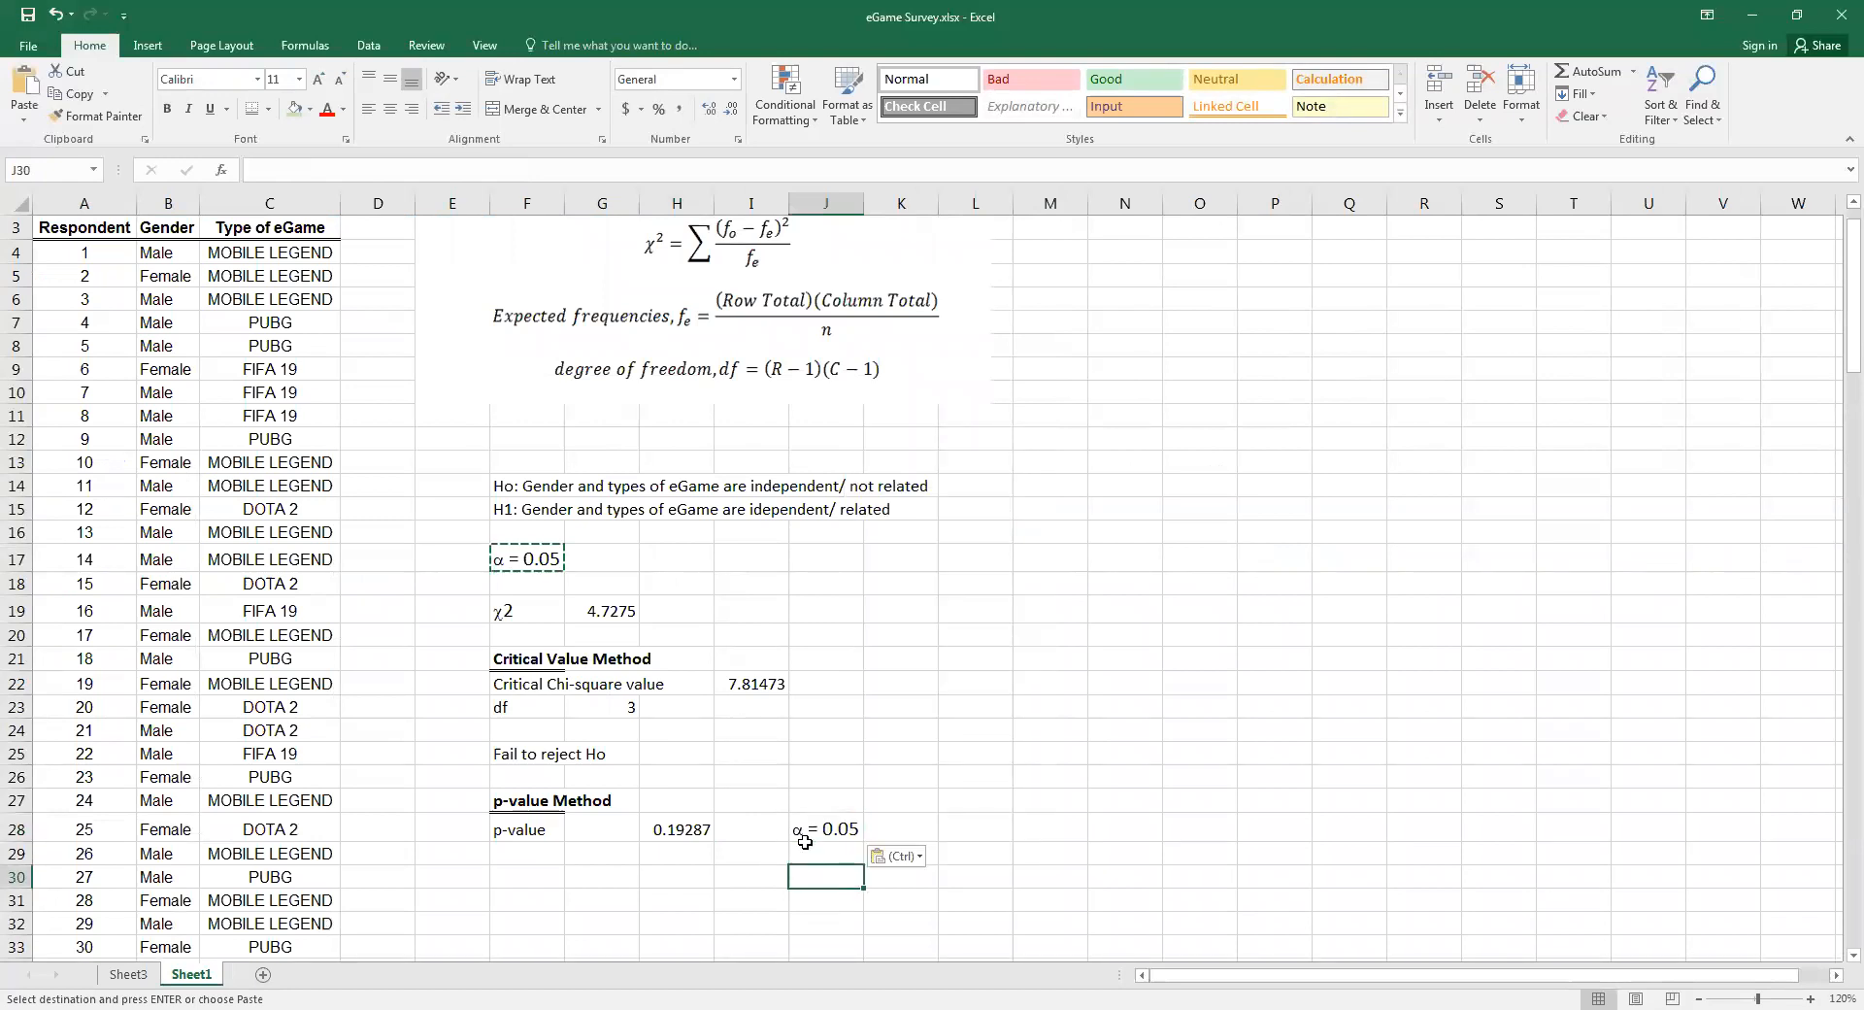
Enter ">" in I28 between the p-value and the significance level, and centre it in the cell
left_click(751, 834)
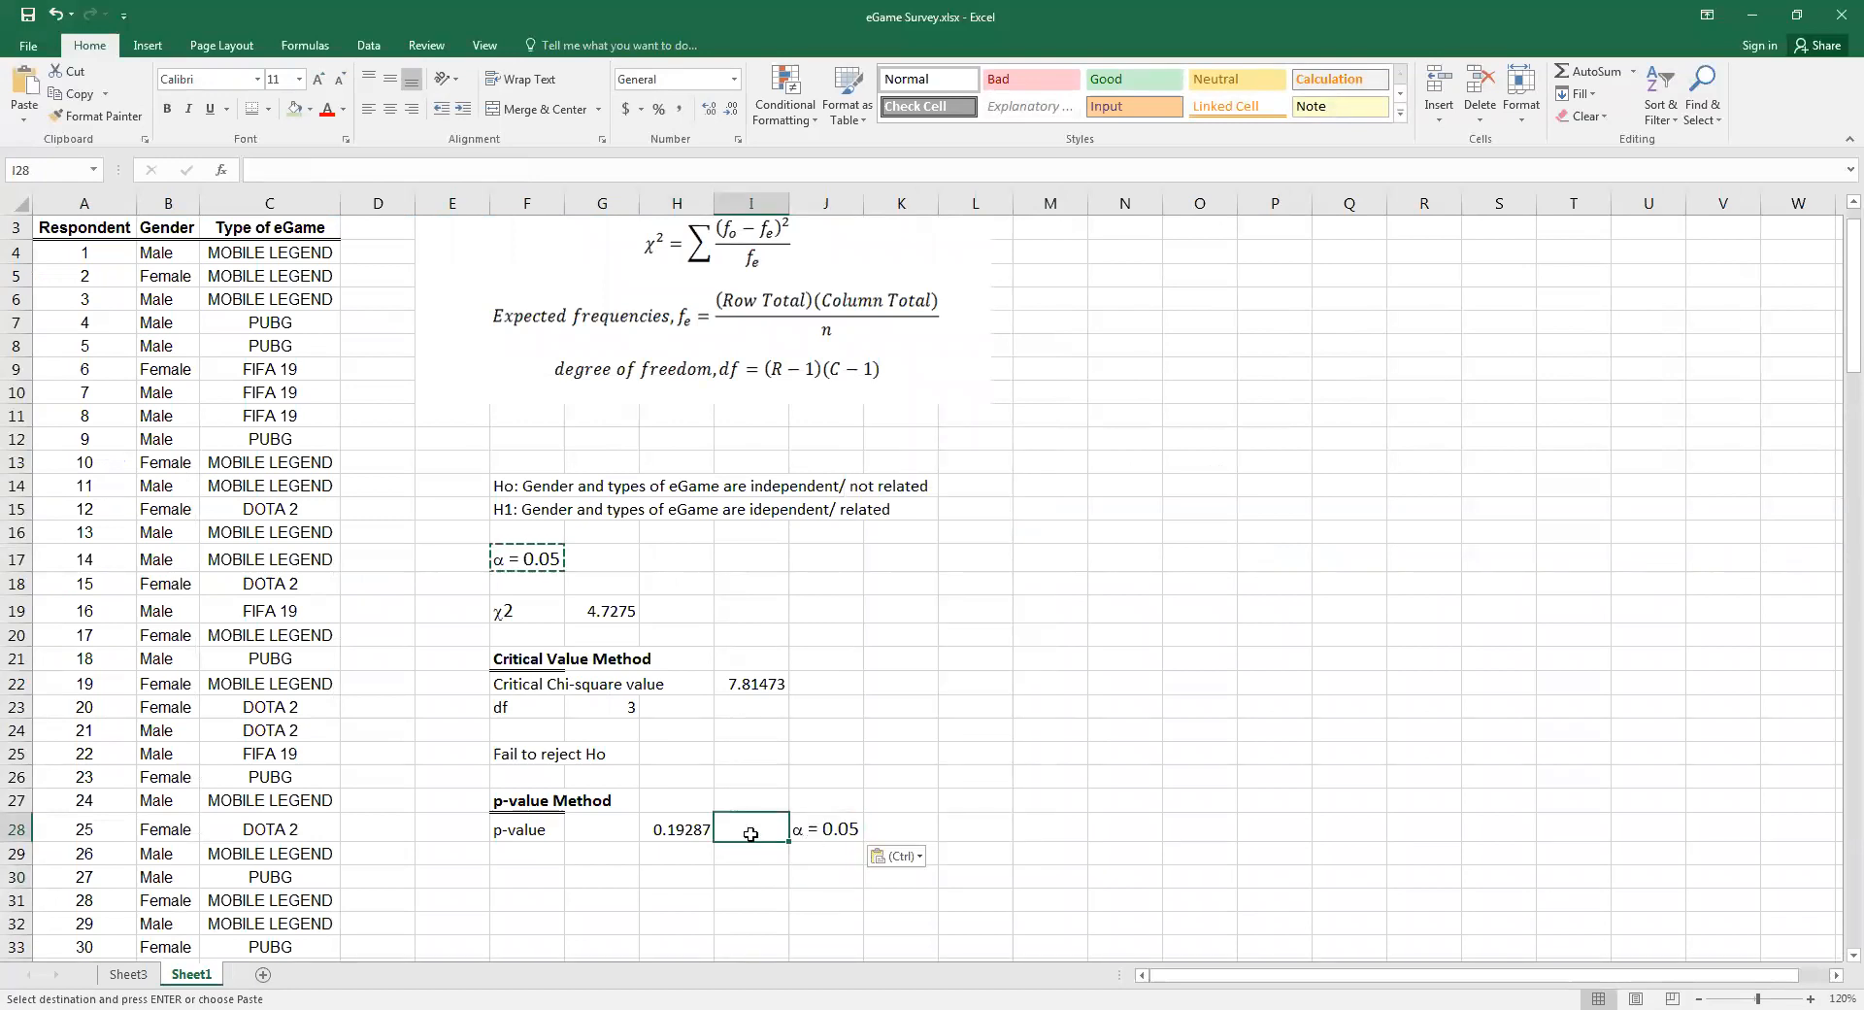
type(">")
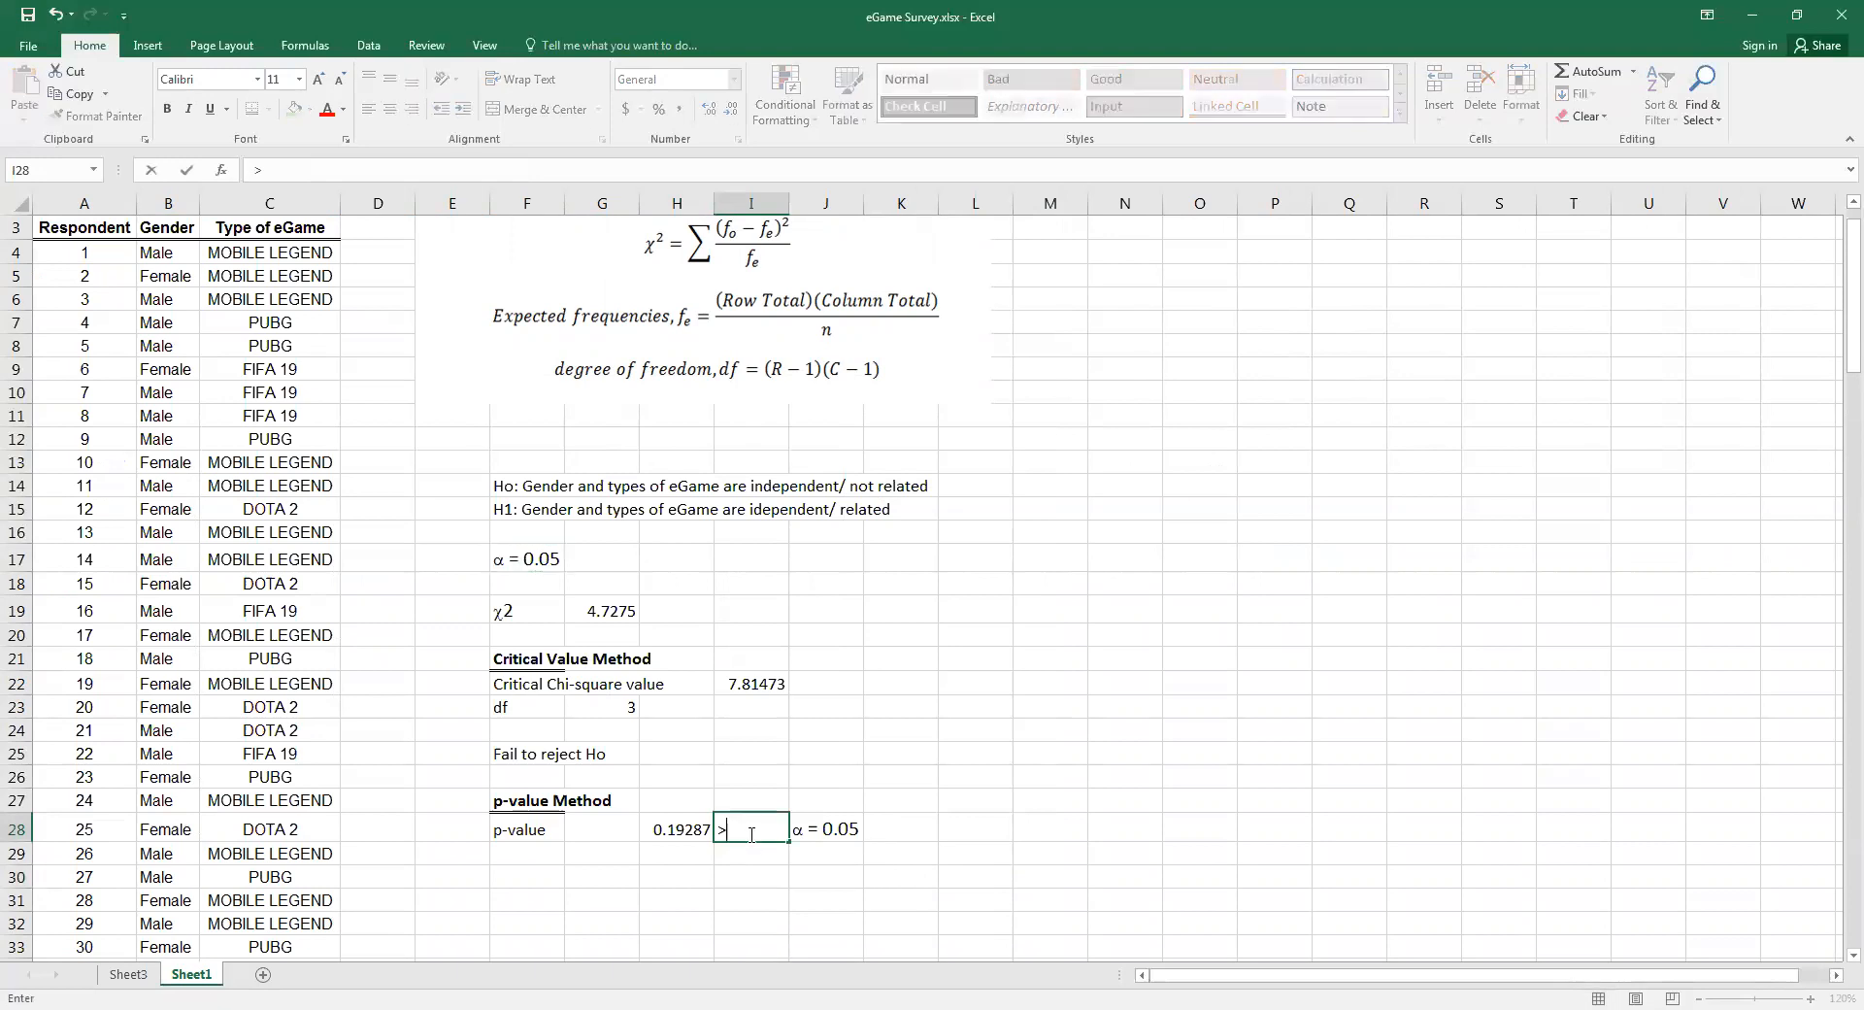
key("ctrl+Return")
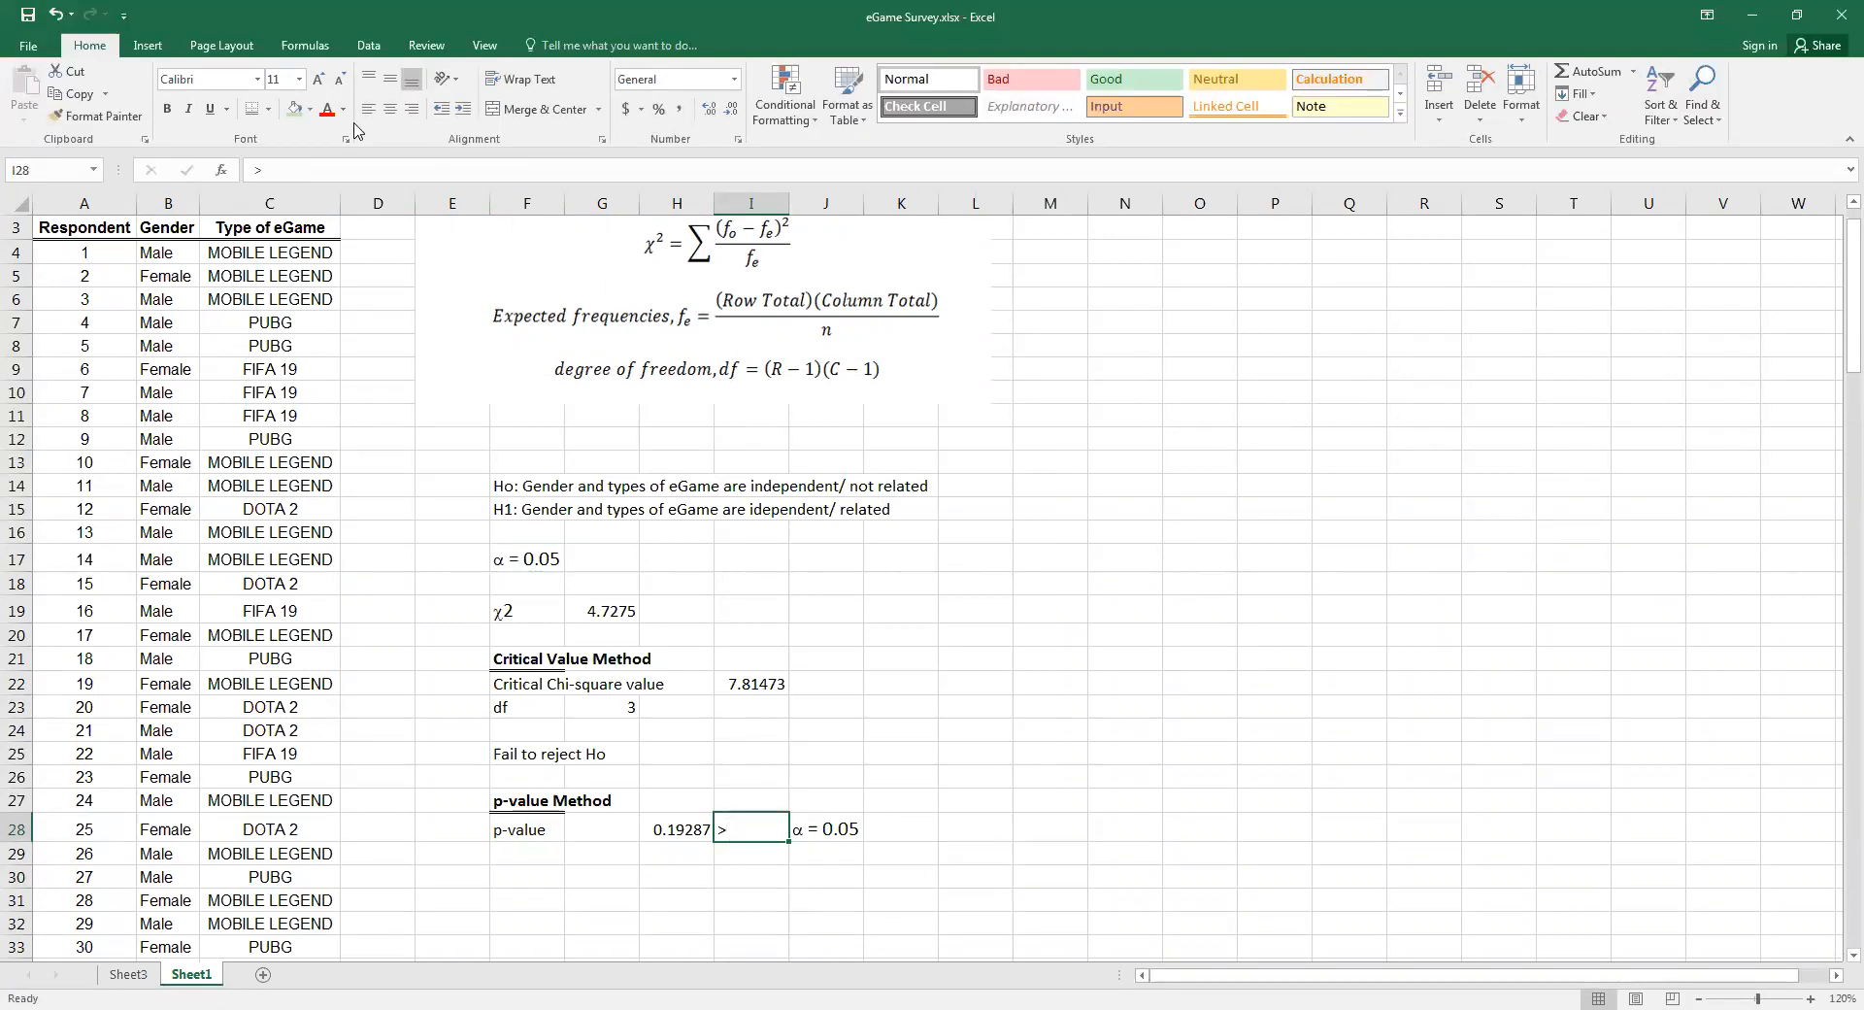
left_click(393, 118)
Enter the p-value method's conclusion "Fail to reject Ho" in F30
key("Down")
key("Down")
key("Left")
key("Left")
key("Left")
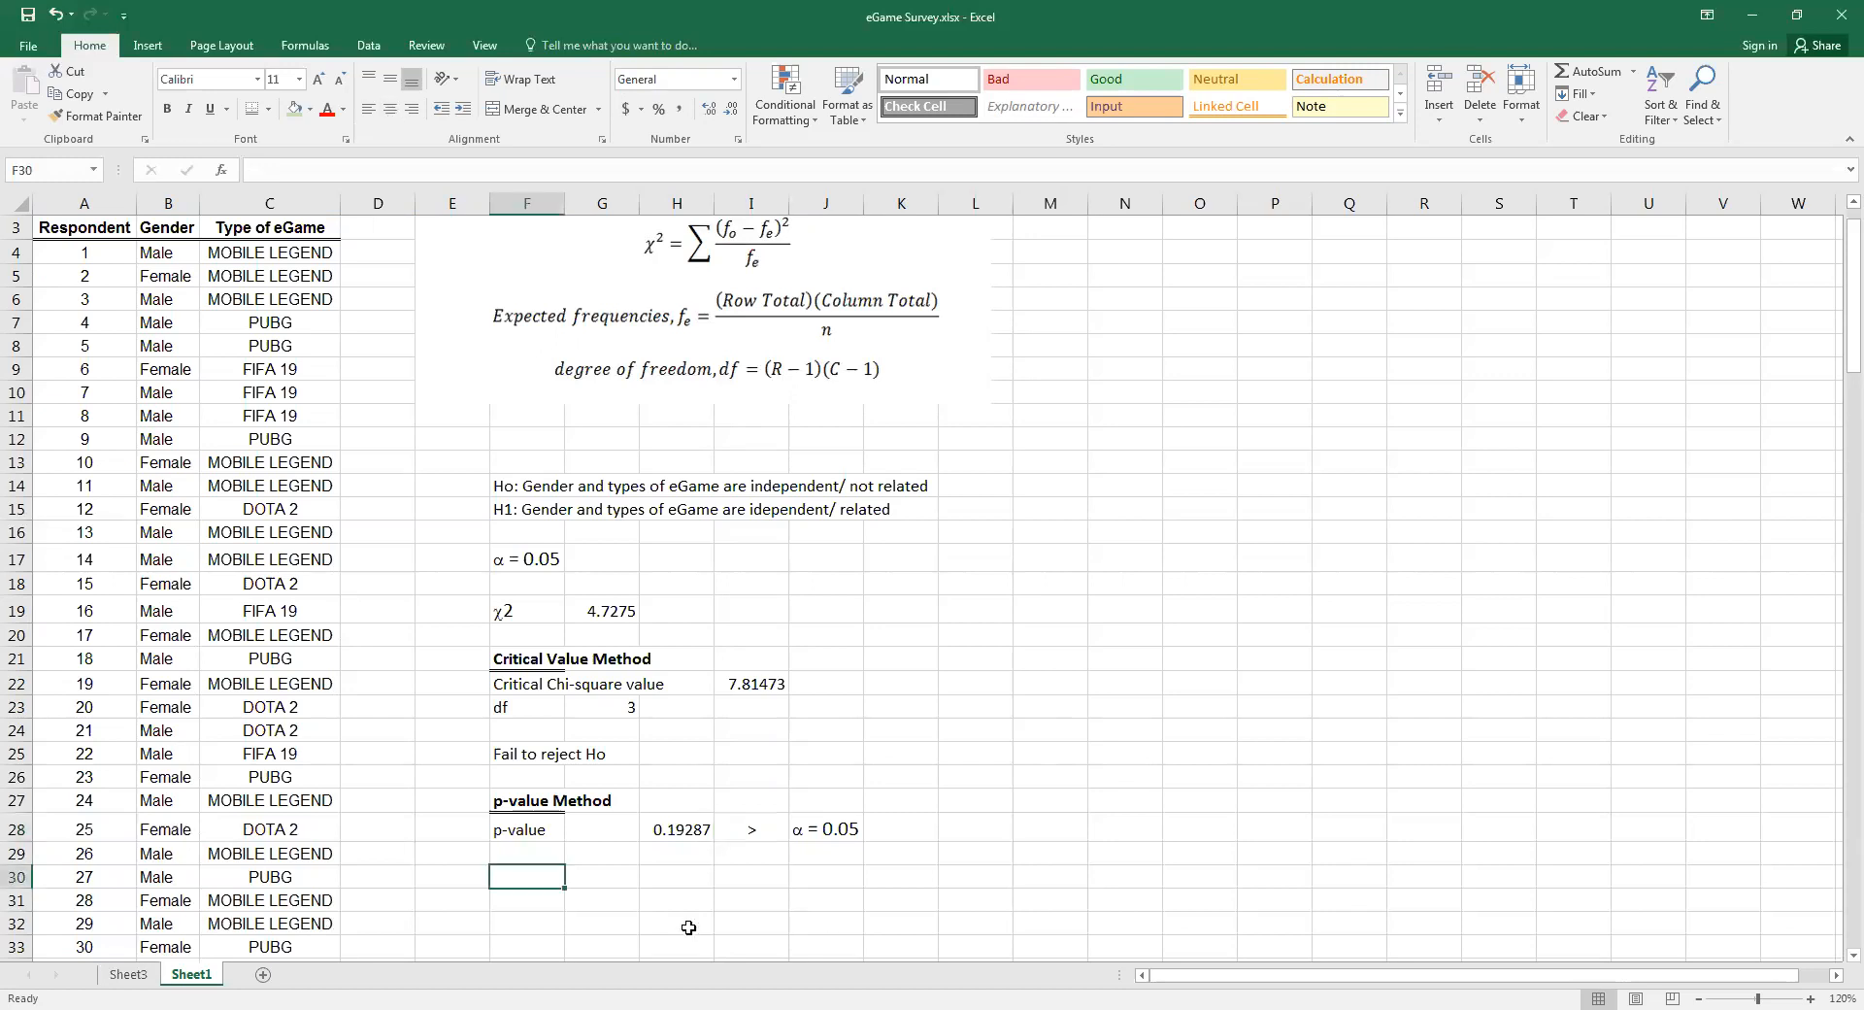
type("Fai")
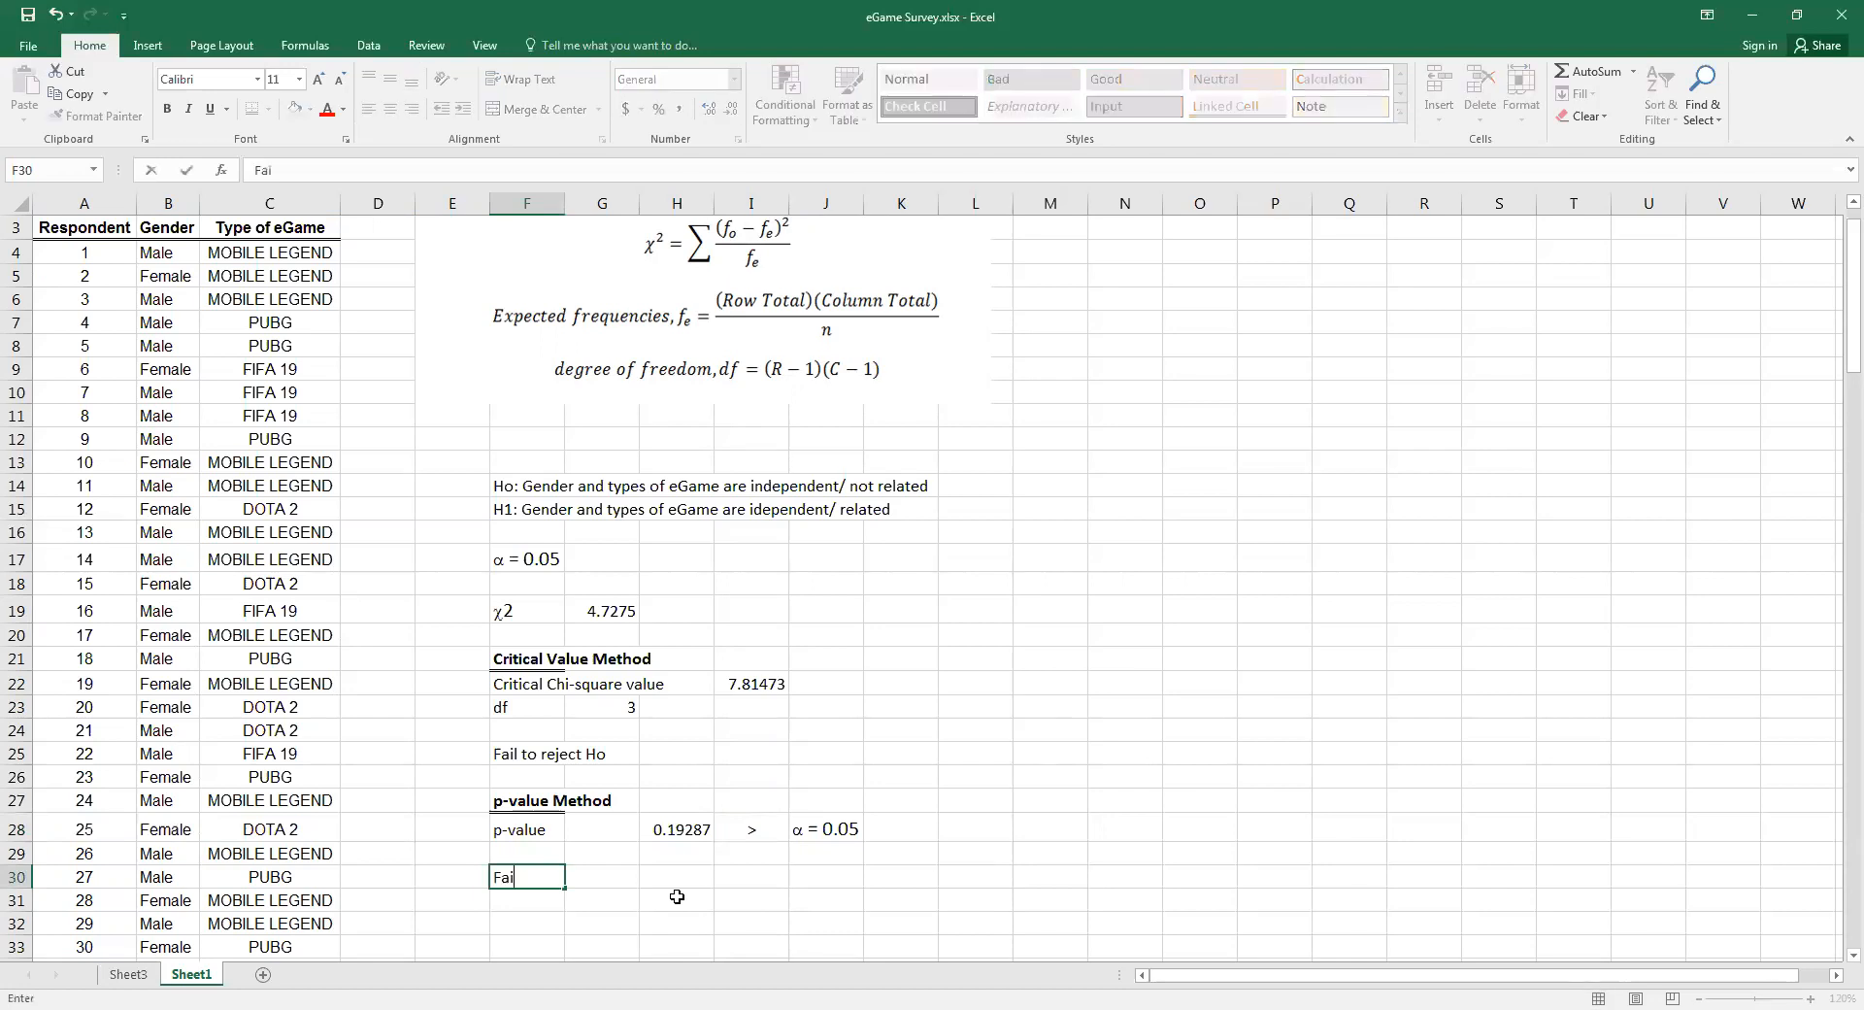
type("l to reject Ho")
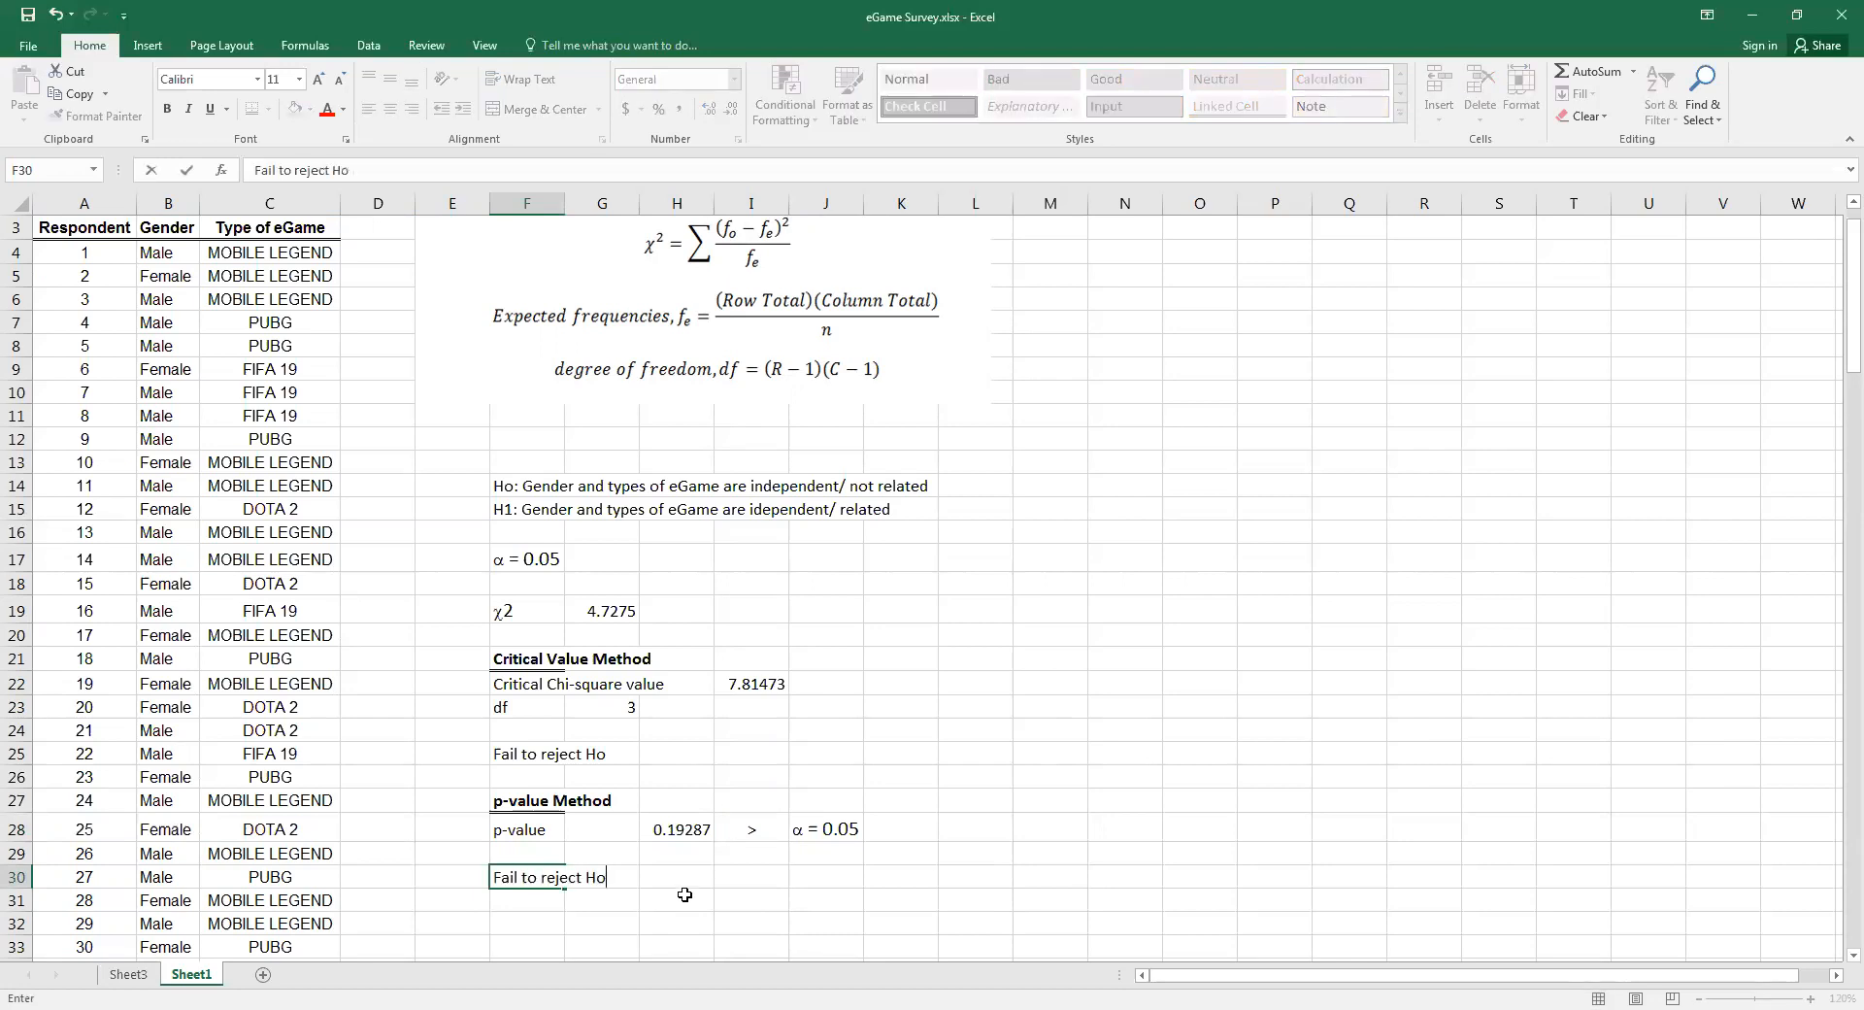
Enter the overall conclusion "Gender and types of eGames are not related/ independent." in F33
scroll(612, 835, "down", 2)
left_click(525, 808)
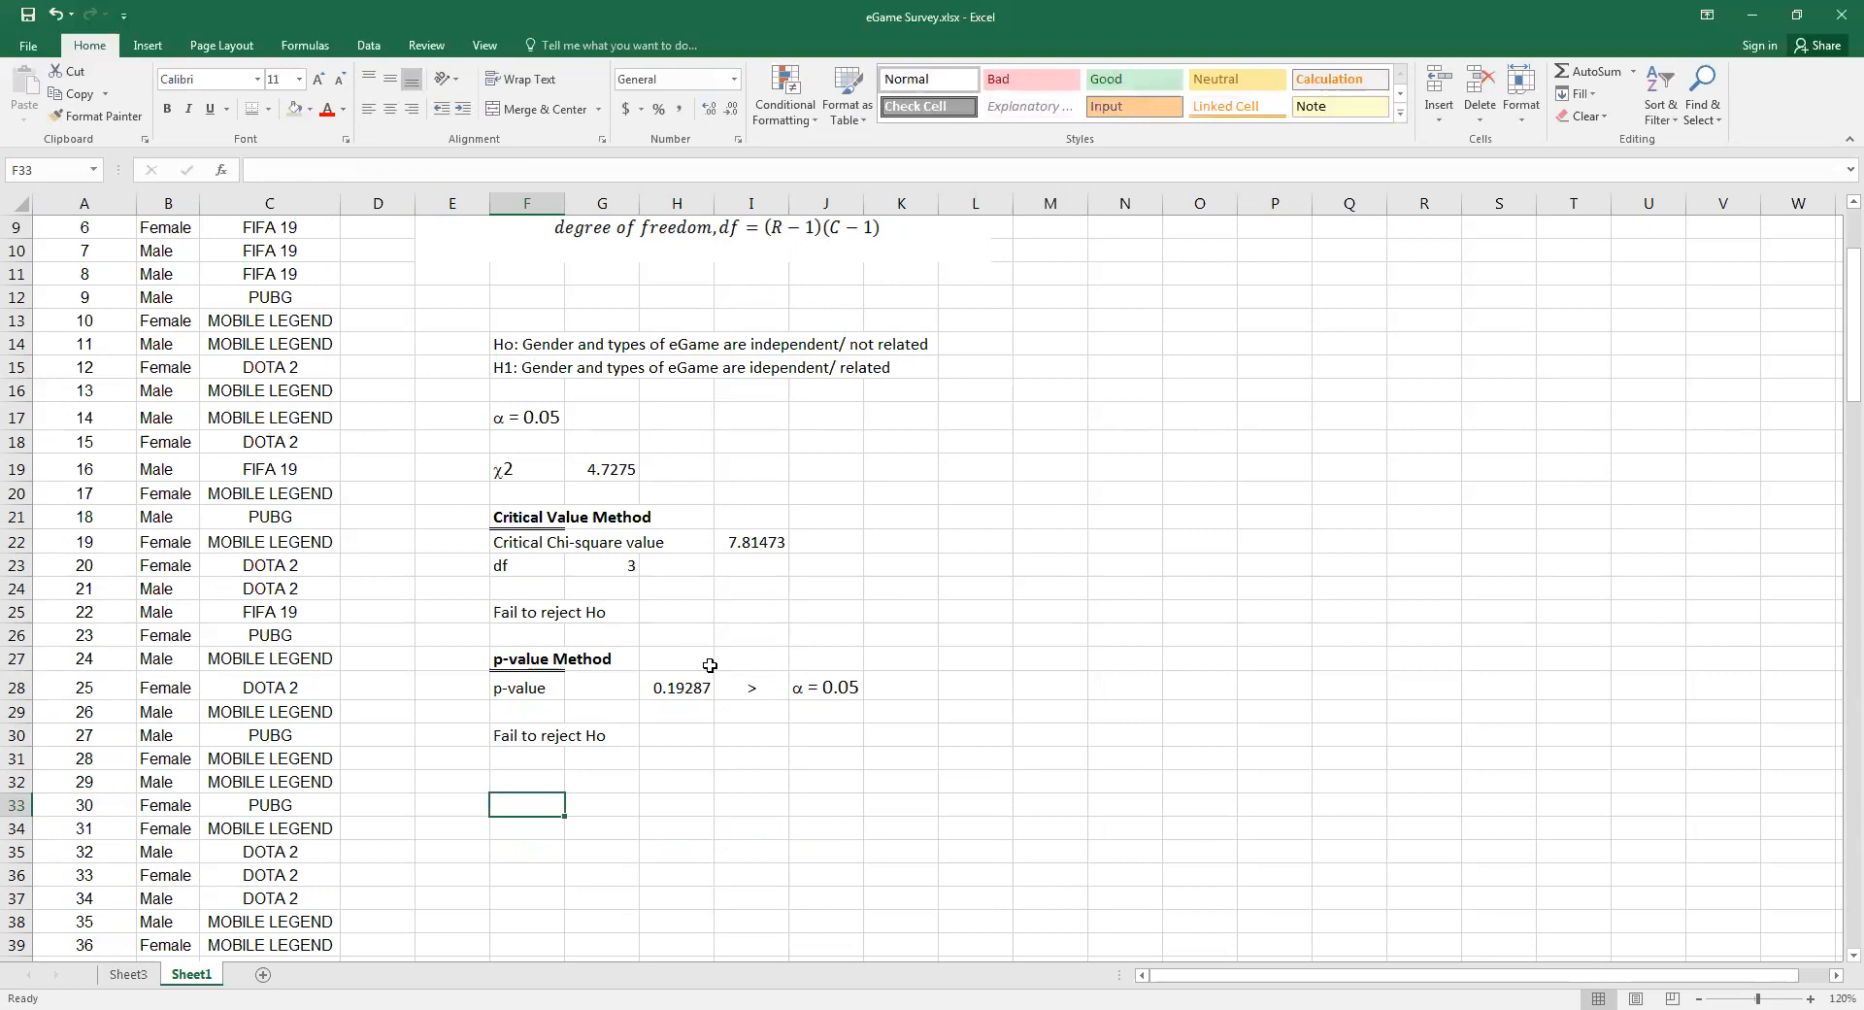
type("Gener and ")
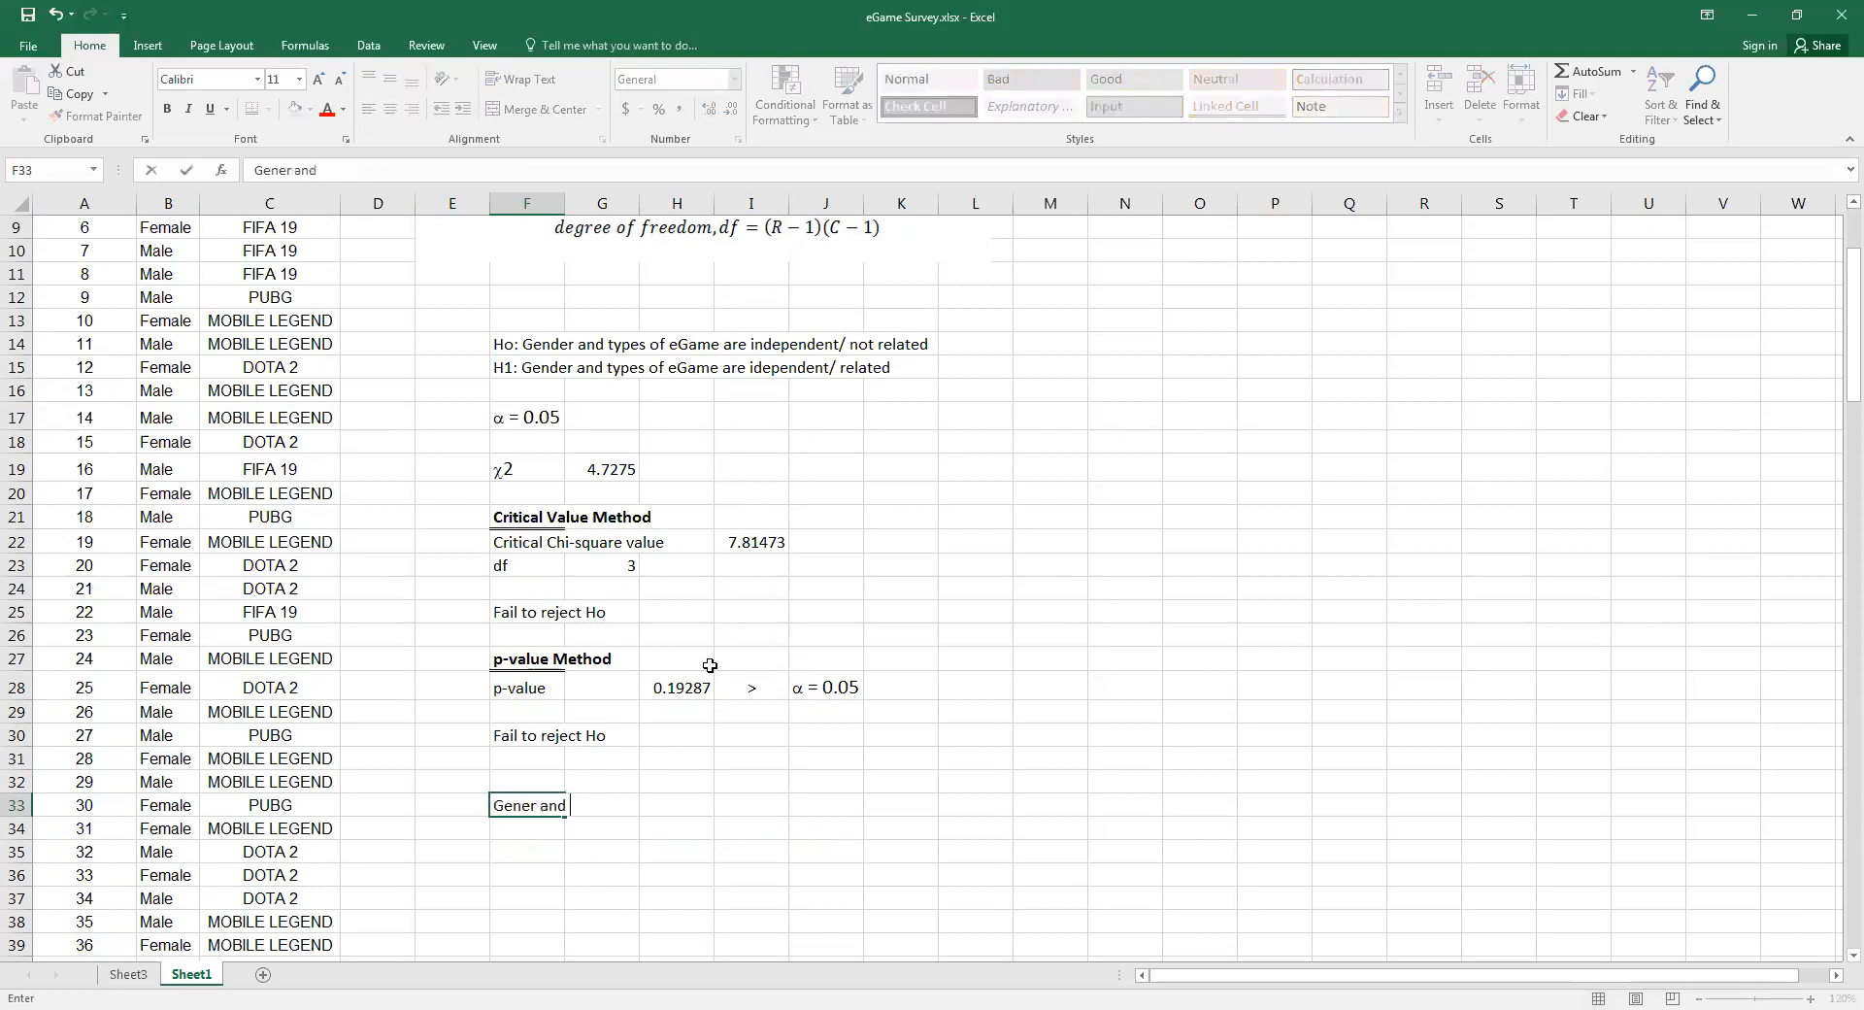
type("types of eGames ")
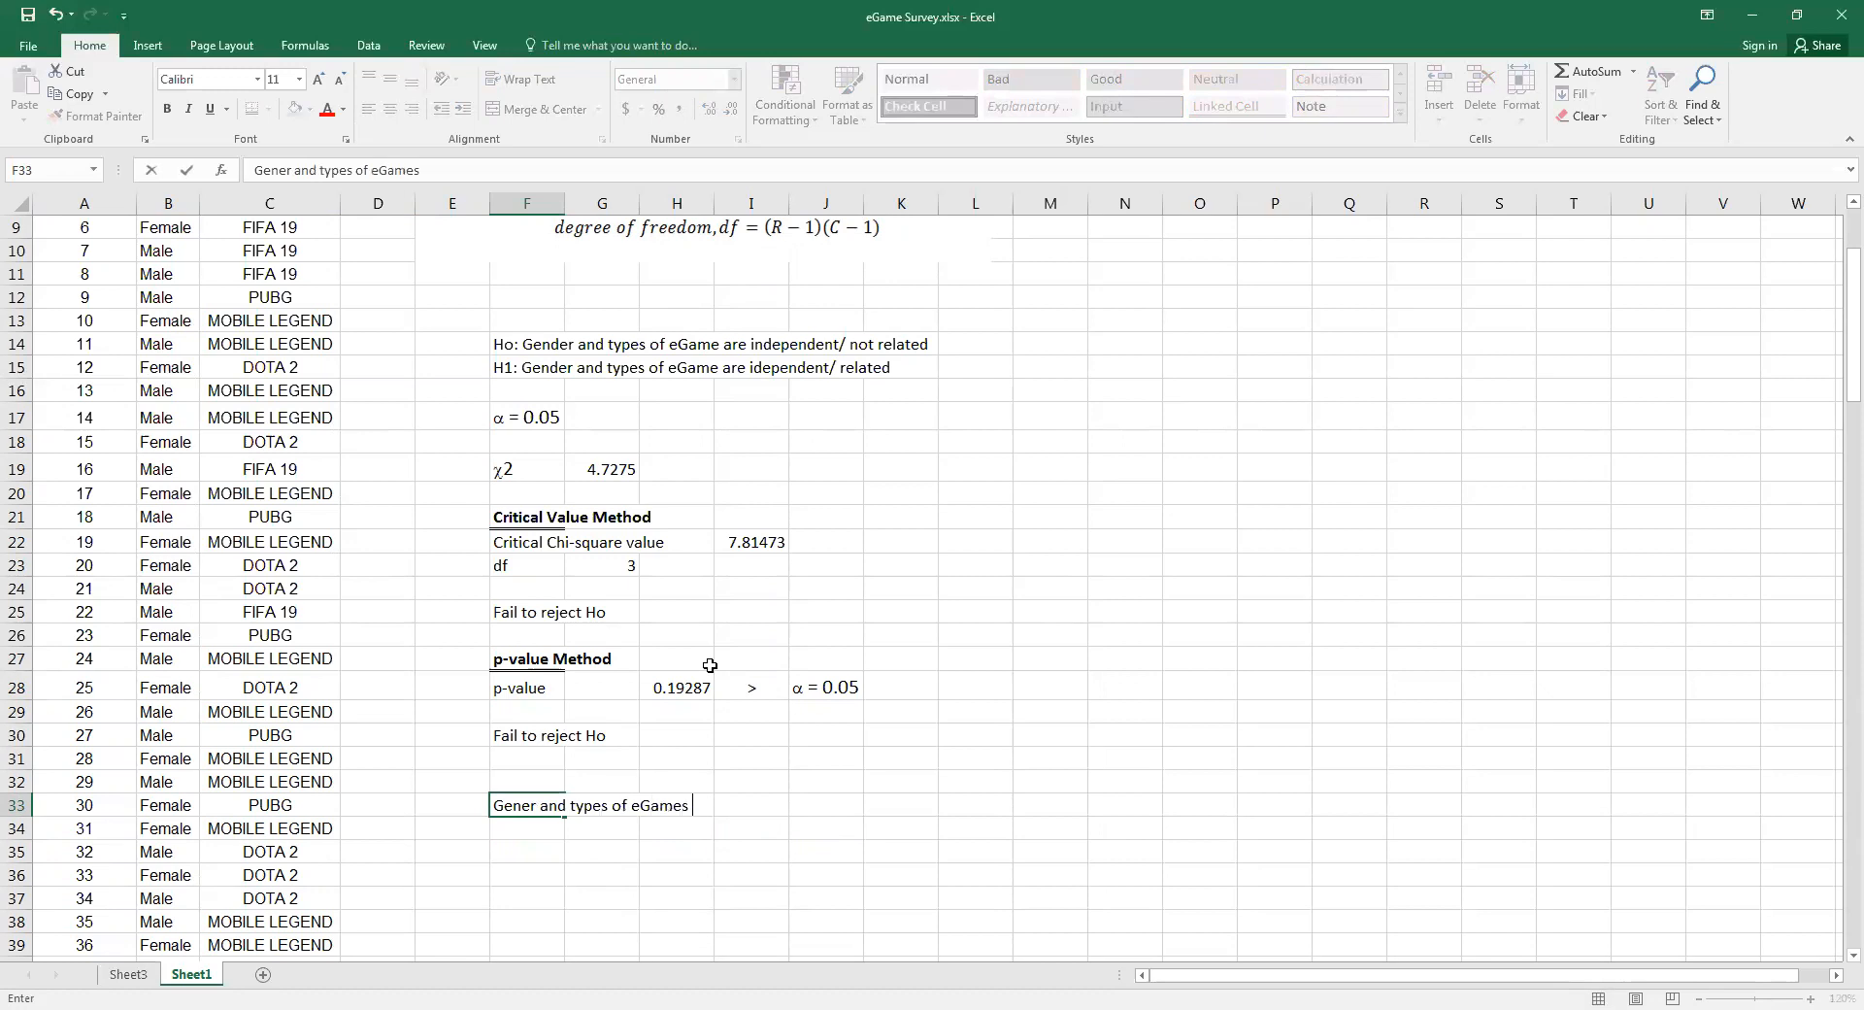
type("are not related/ ")
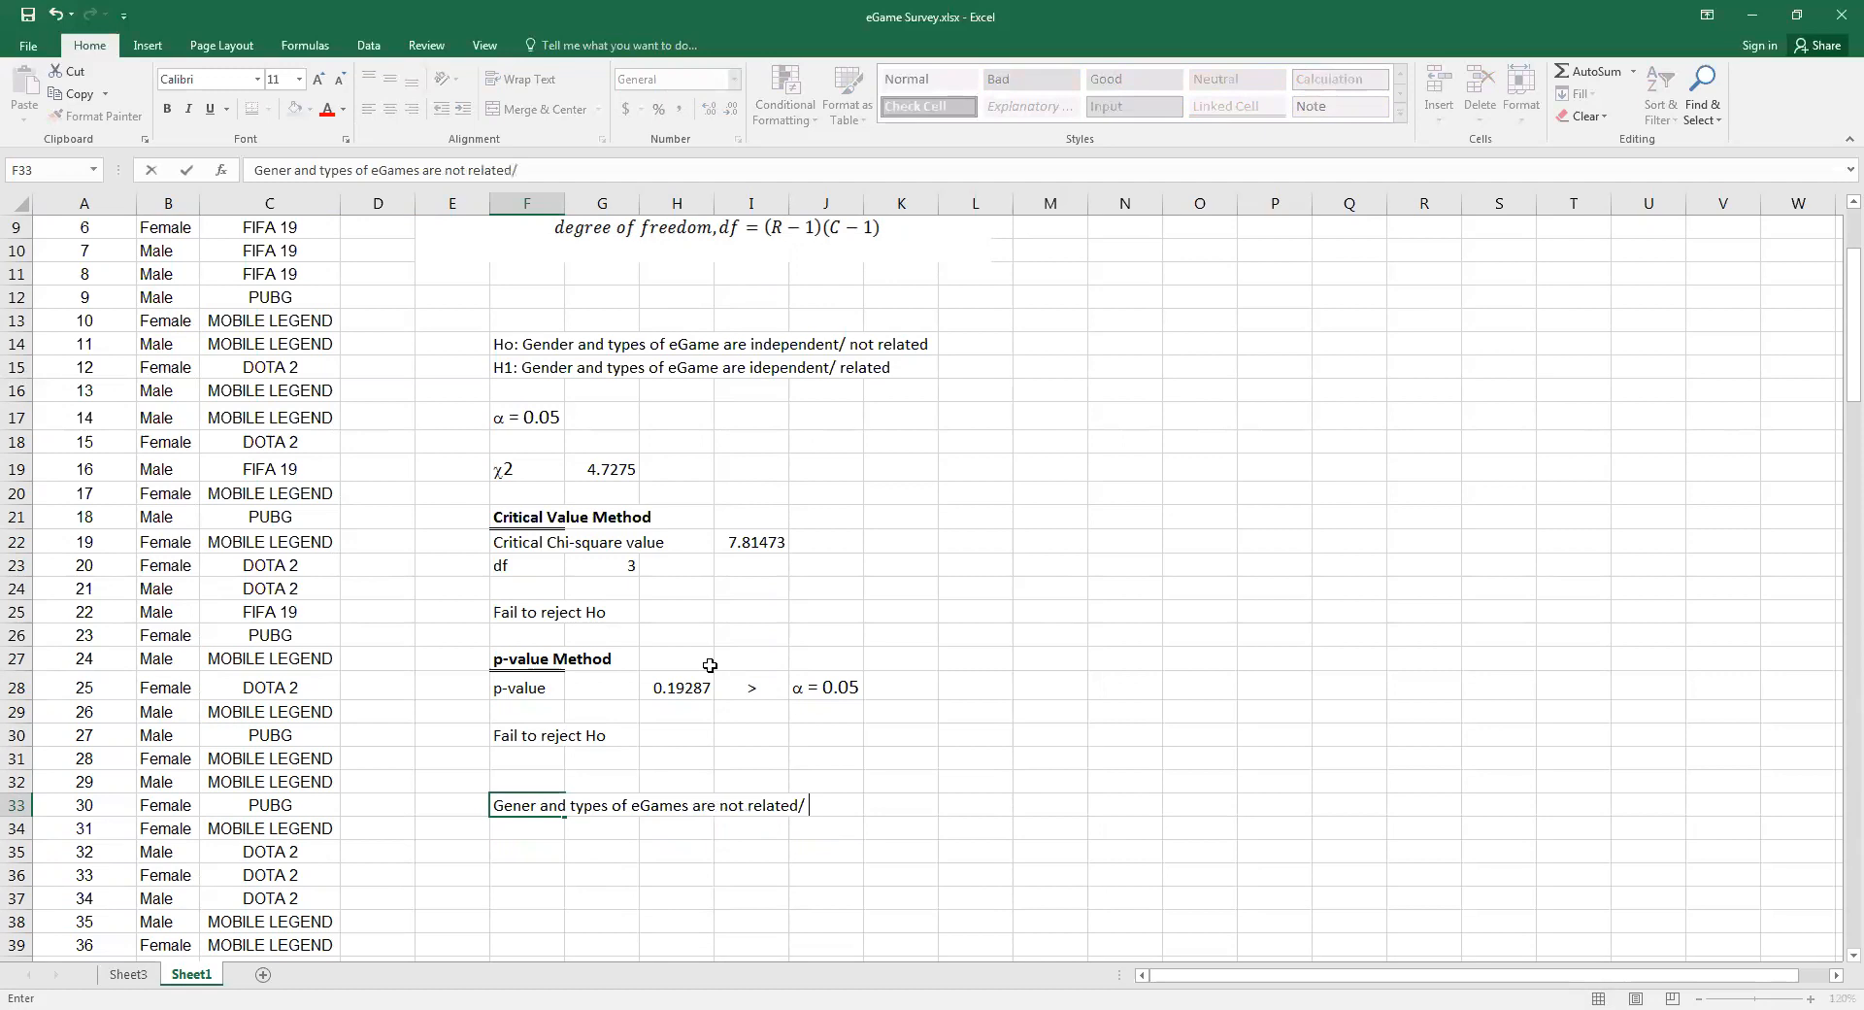
type("id")
key("BackSpace")
key("BackSpace")
type("ndependent")
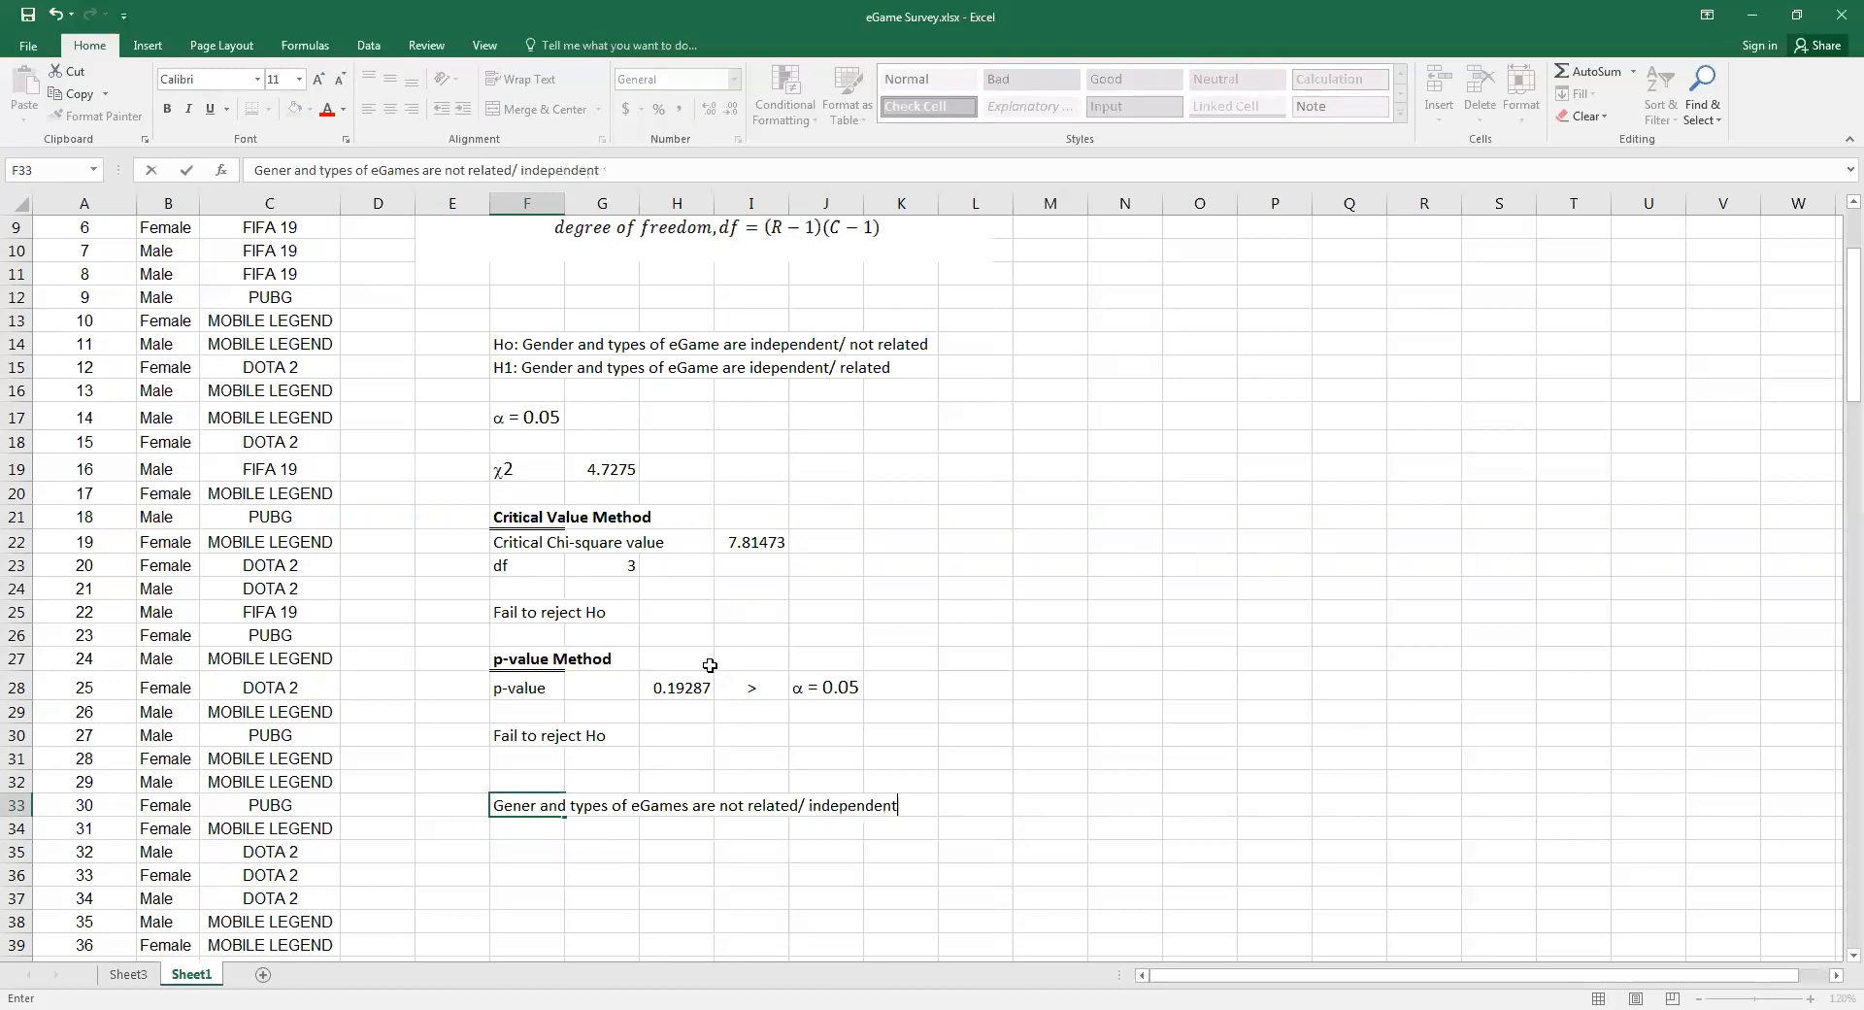
type(".")
left_click(520, 802)
type("d")
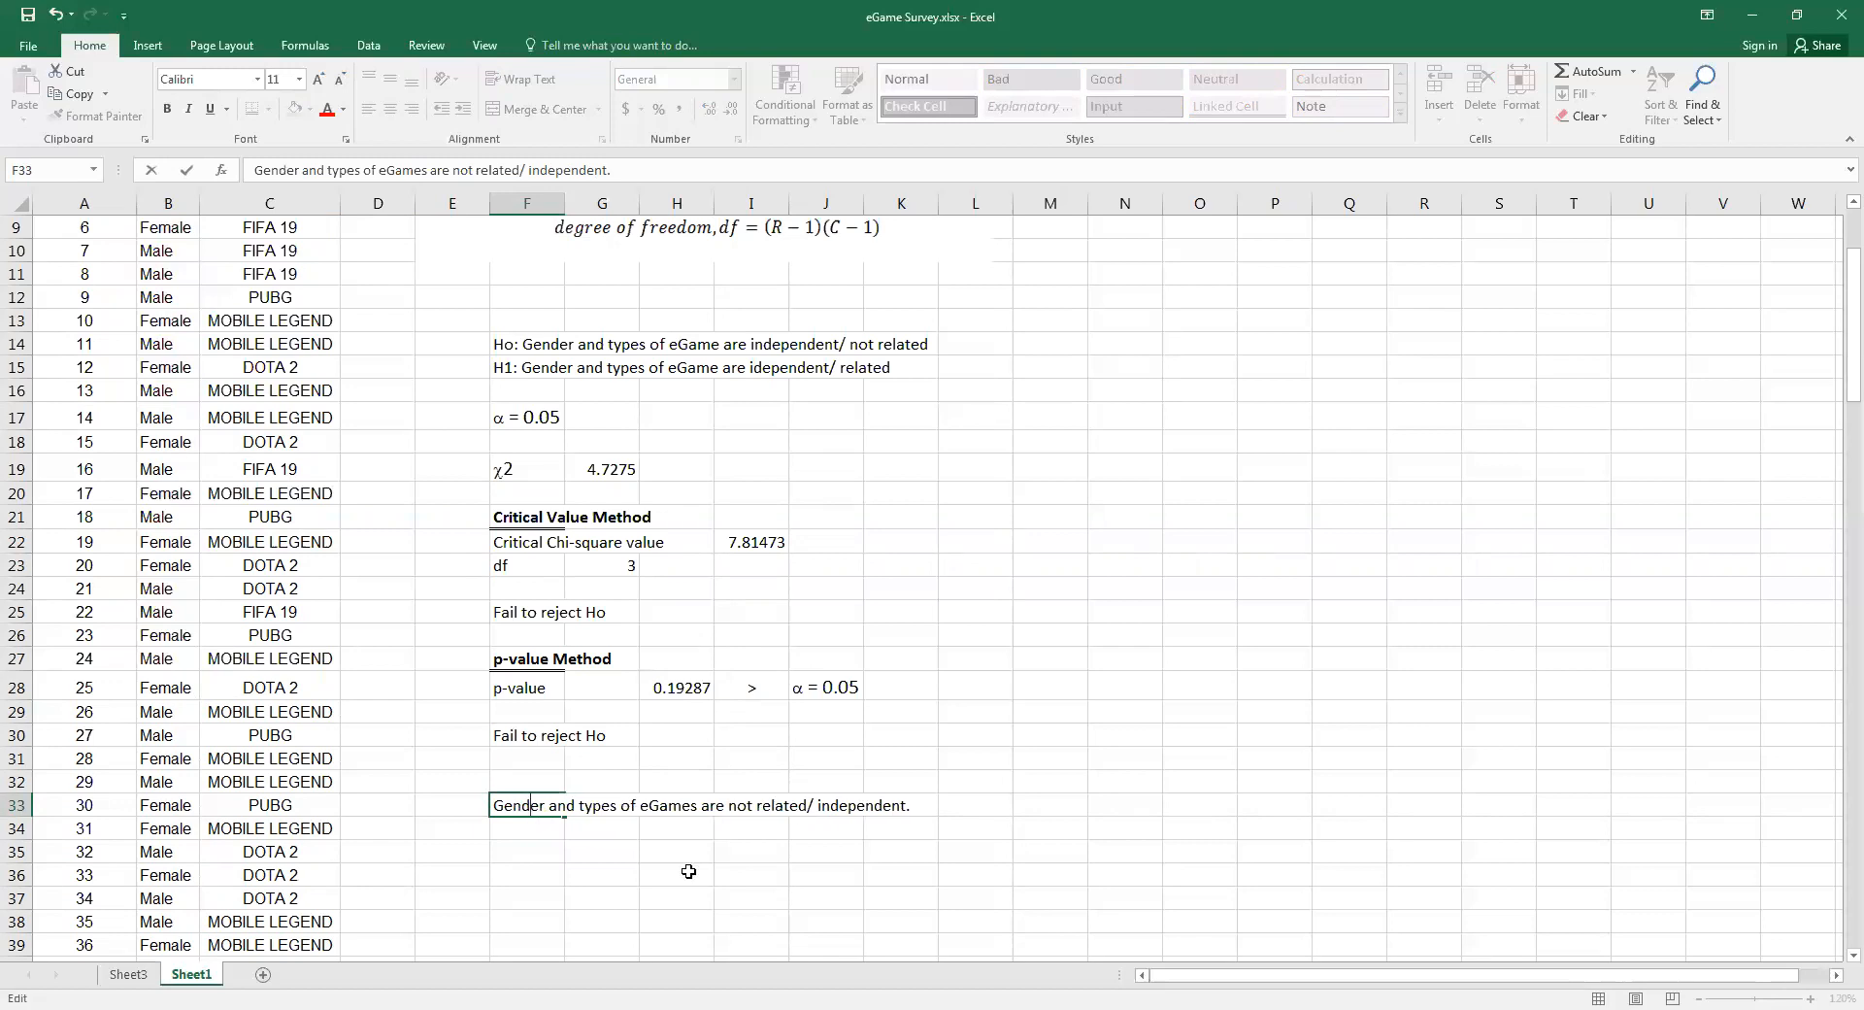